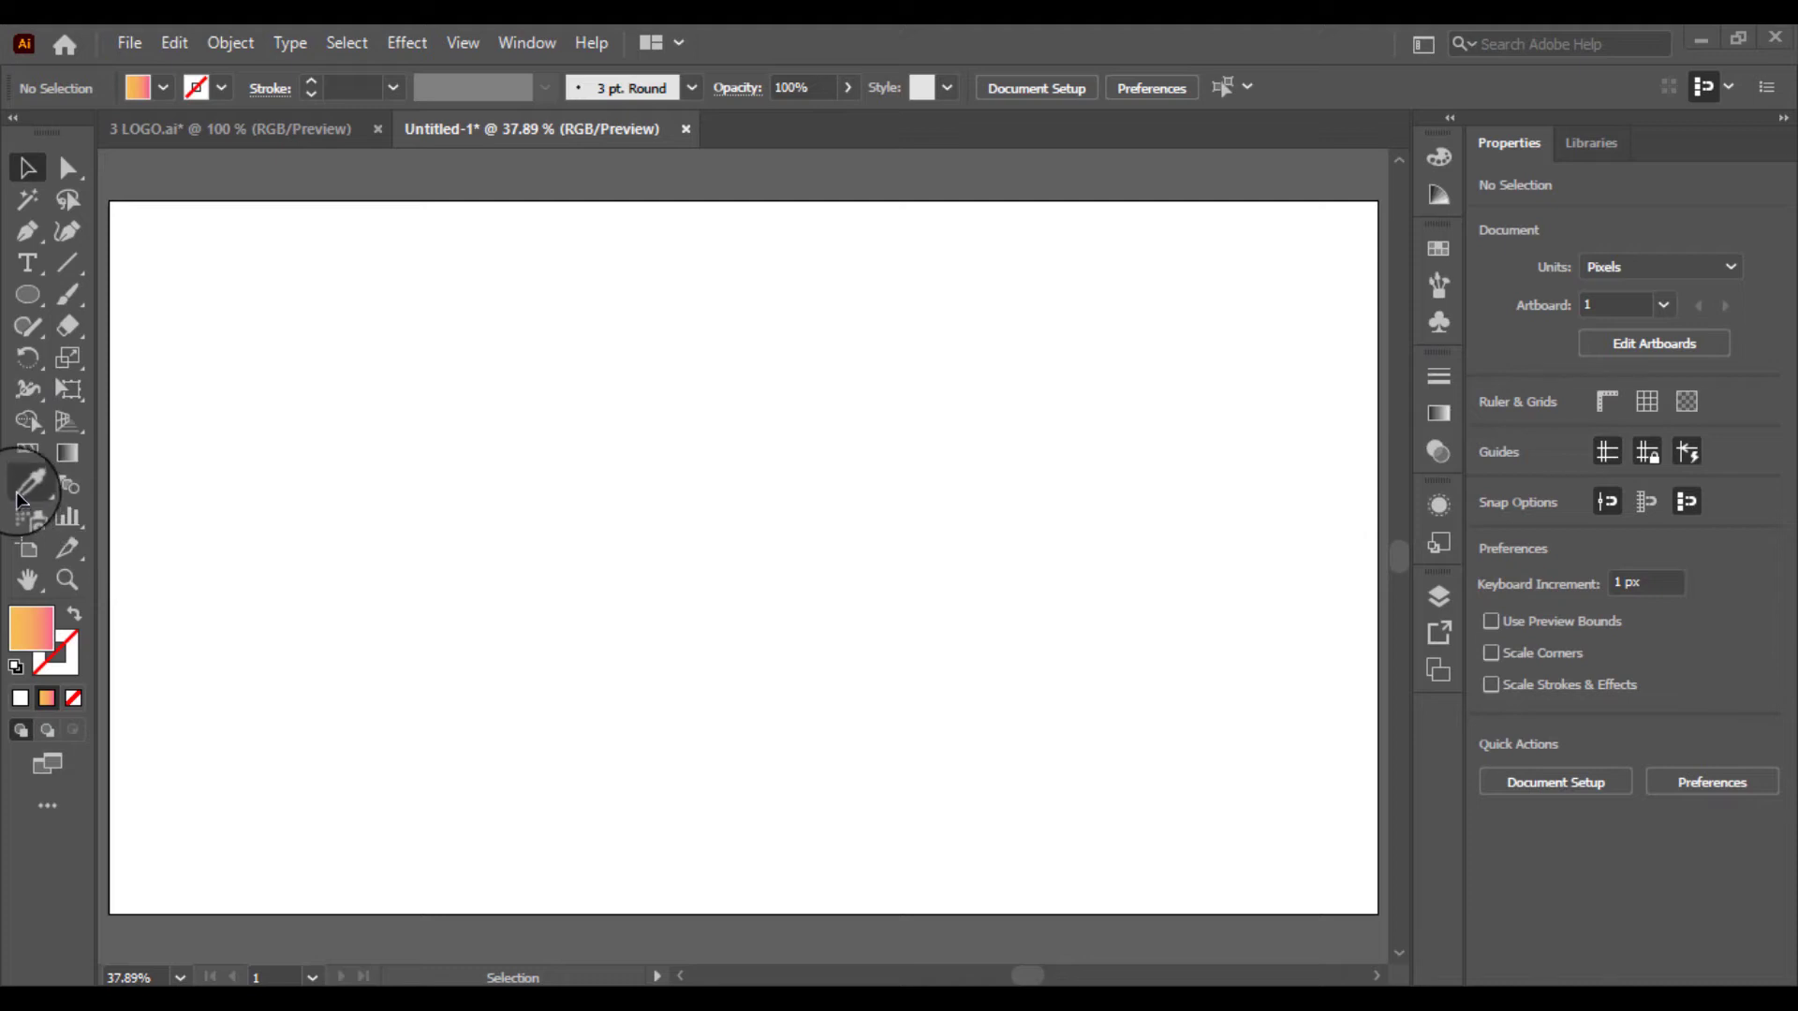
# Draw a gradient-filled square about 104 px wide near the artboard's upper-left corner and deselect it.
pyautogui.moveTo(24, 298); pyautogui.dragTo(98, 290)
pyautogui.moveTo(175, 233); pyautogui.dragTo(244, 302)
pyautogui.click(31, 169)
pyautogui.click(234, 438)
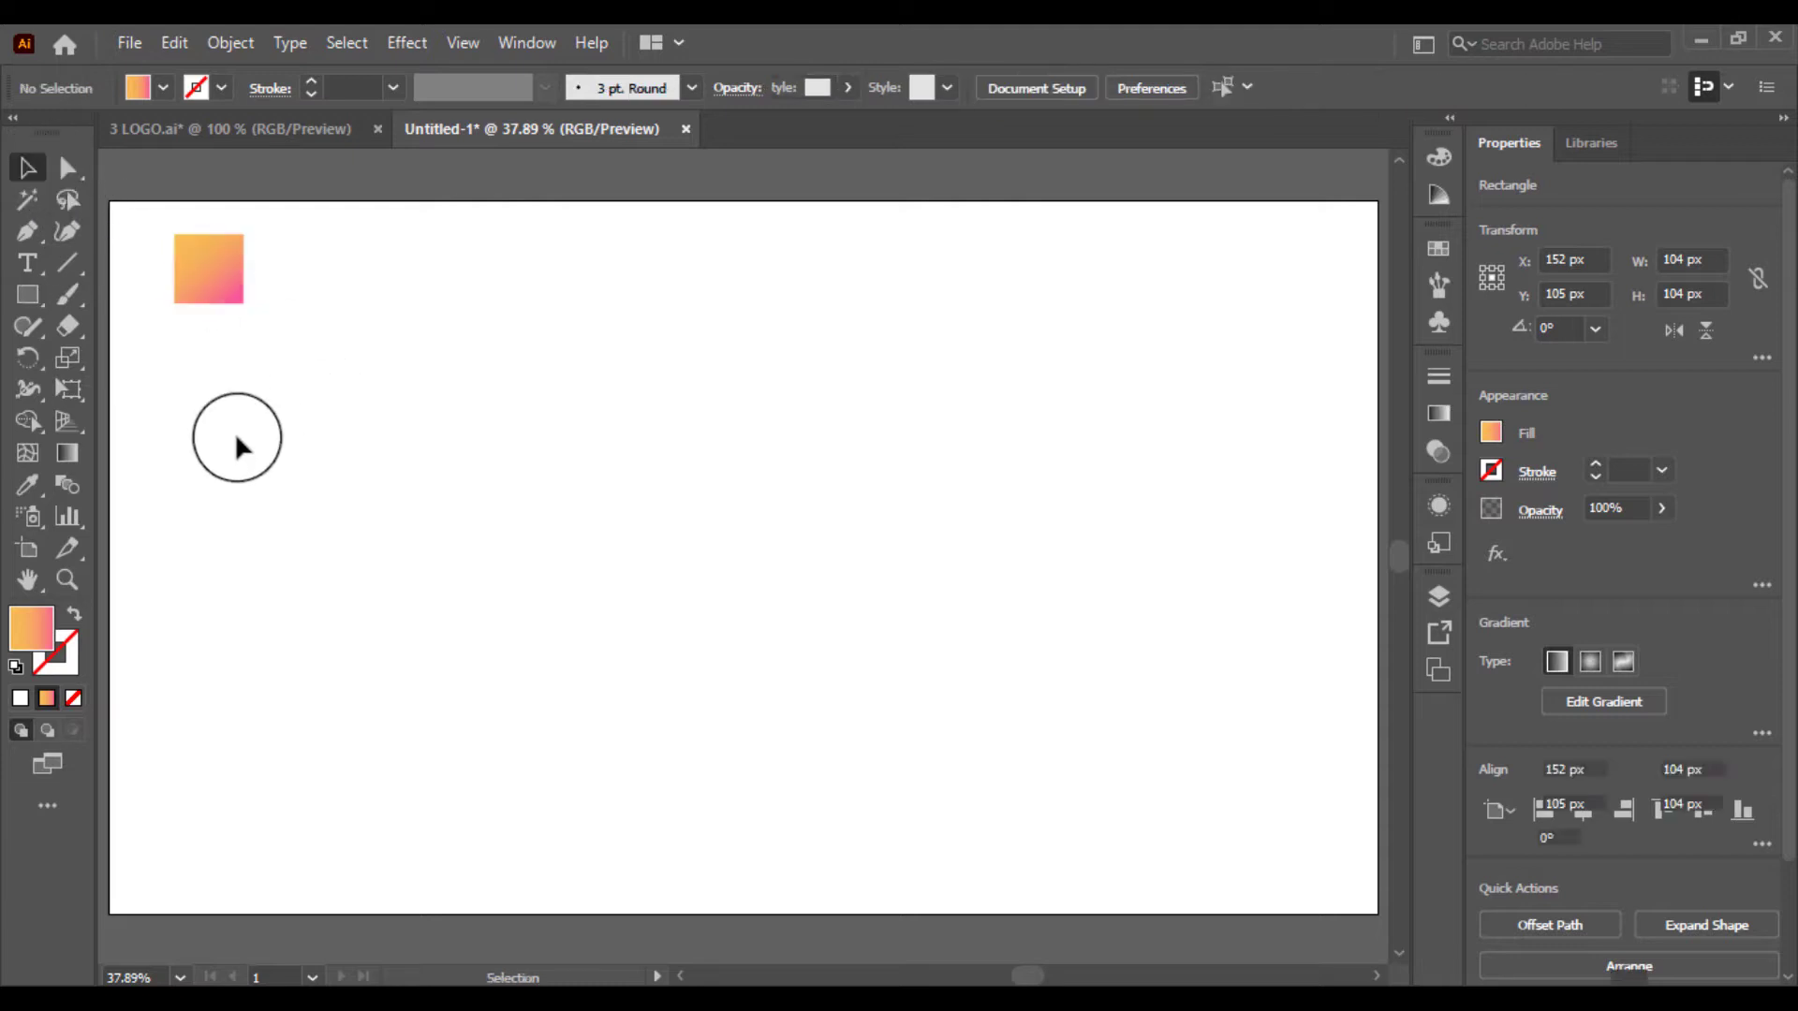
# Set the default fill to none and the stroke colour to black.
pyautogui.click(74, 614)
pyautogui.doubleClick(68, 643)
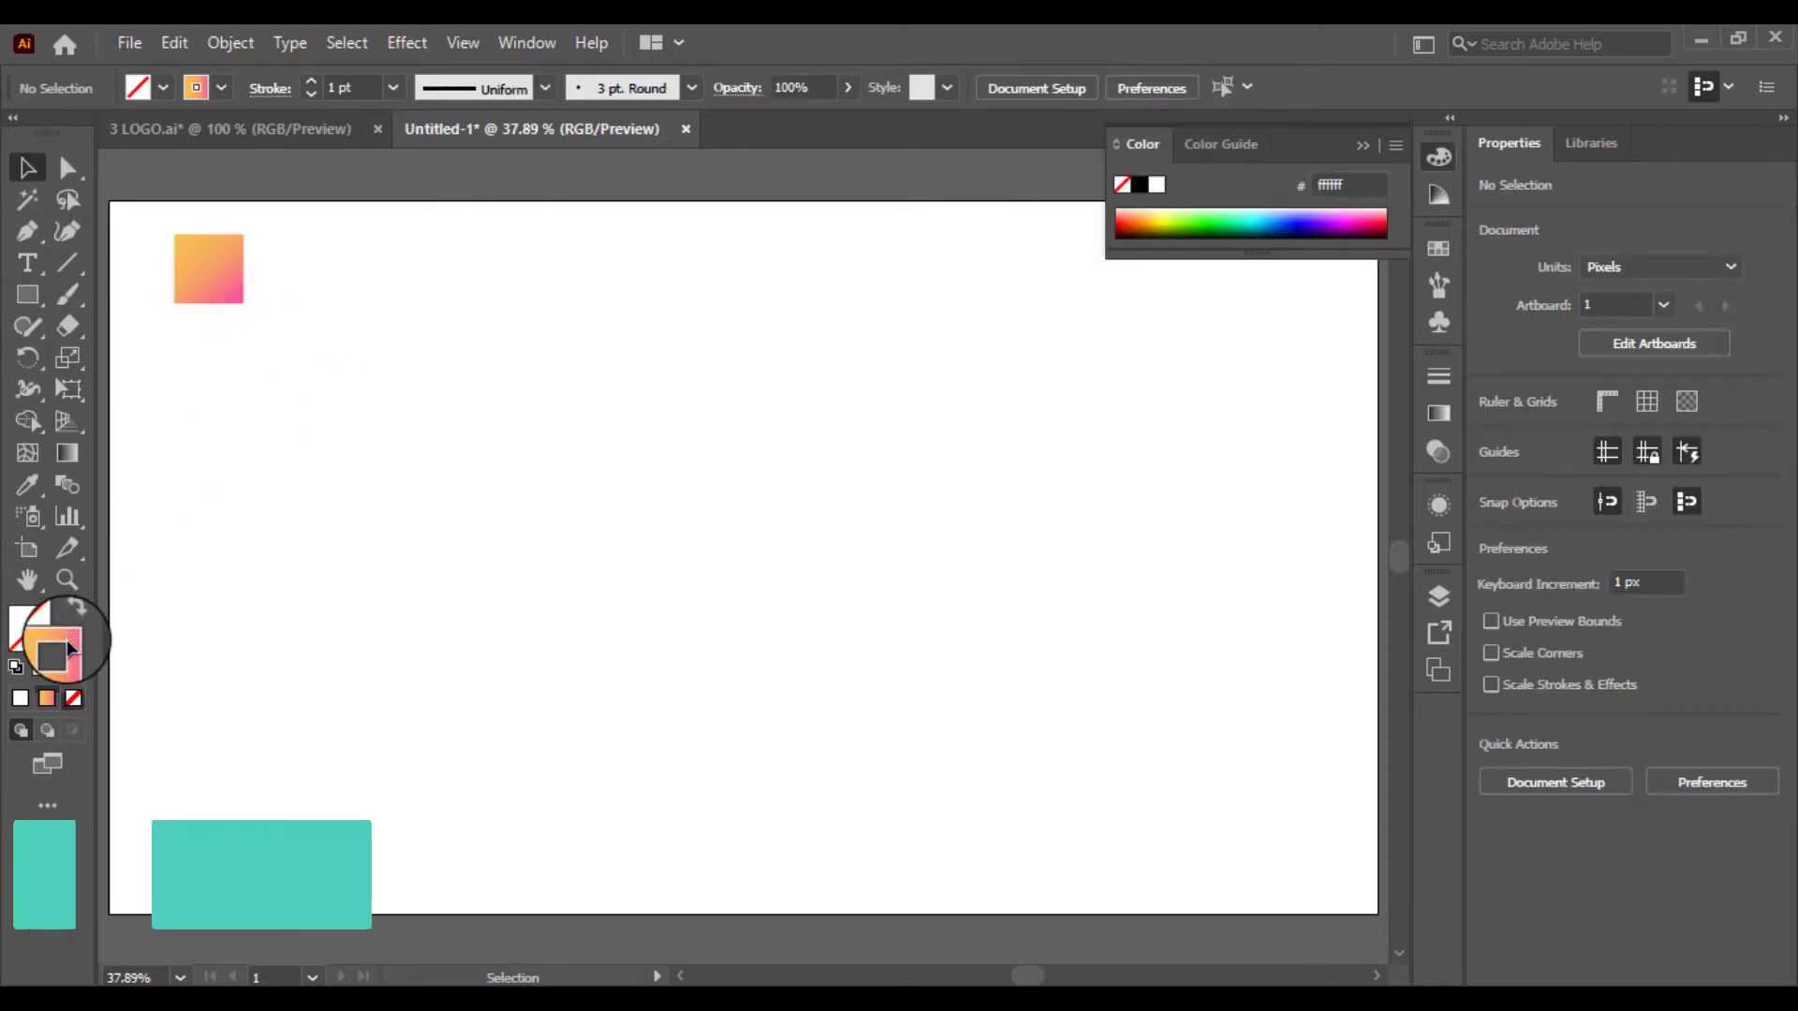
pyautogui.moveTo(328, 710); pyautogui.dragTo(131, 953)
pyautogui.click(739, 648)
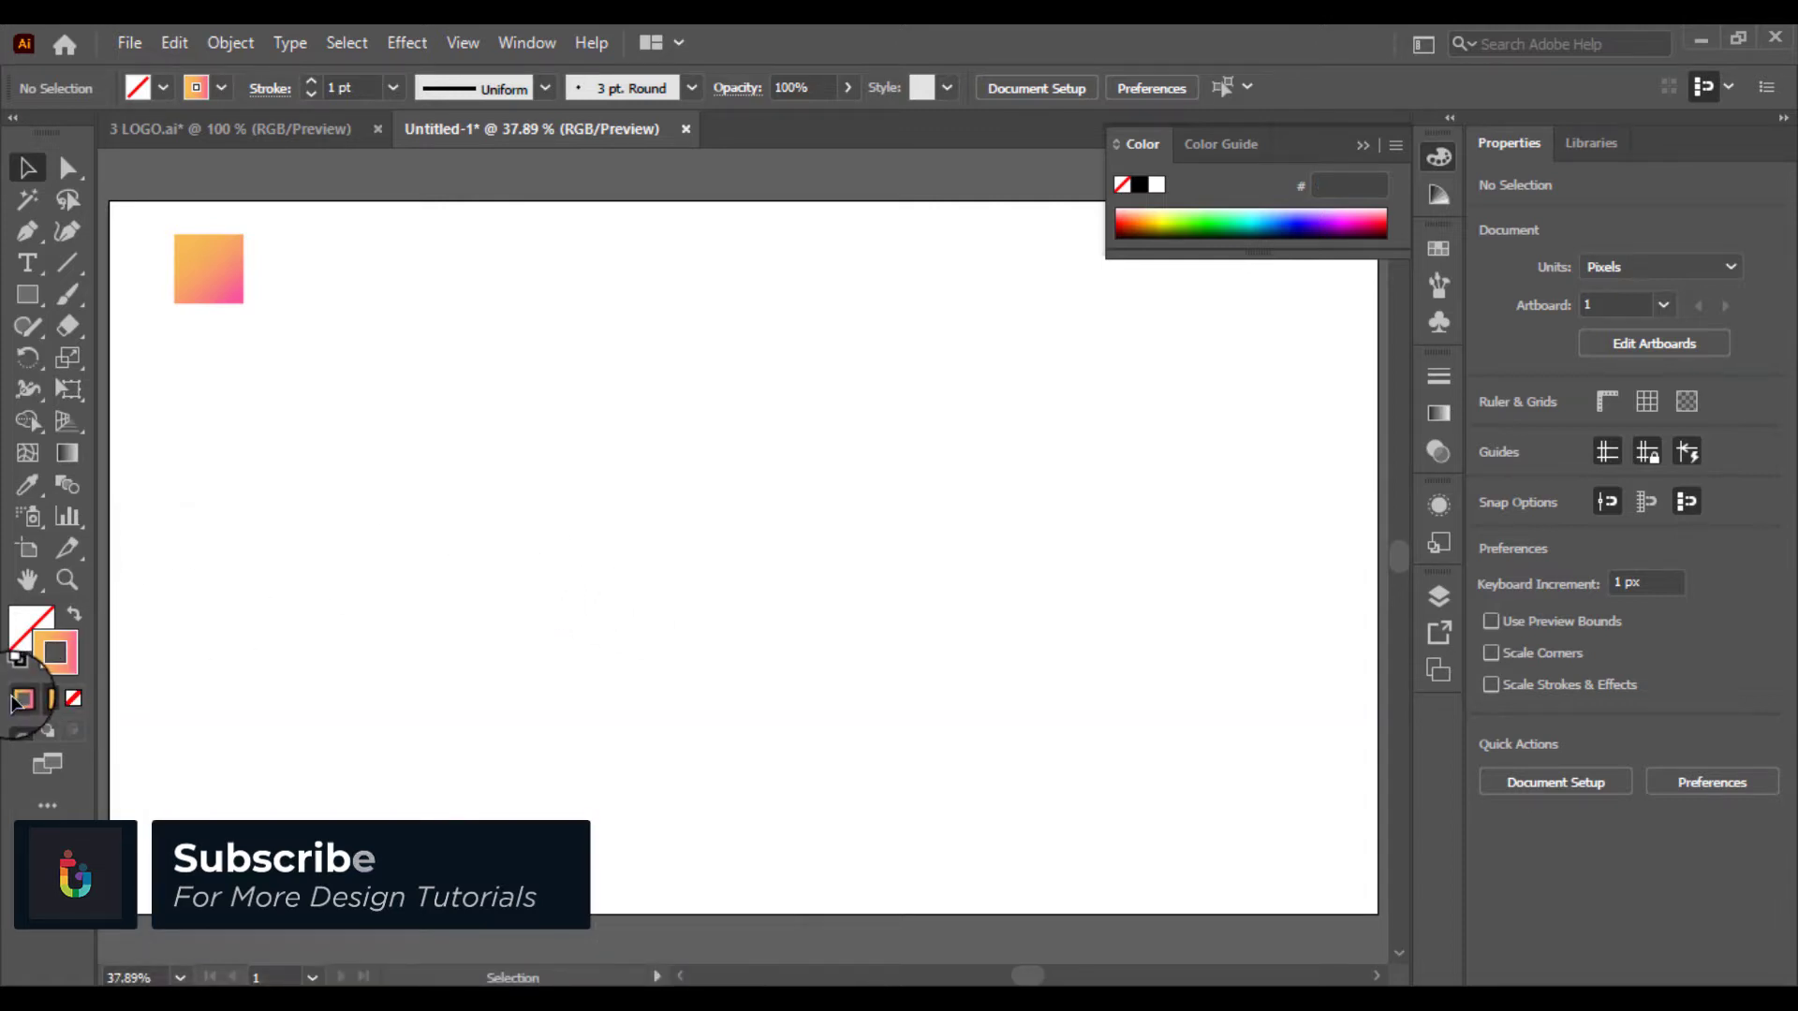
pyautogui.click(73, 698)
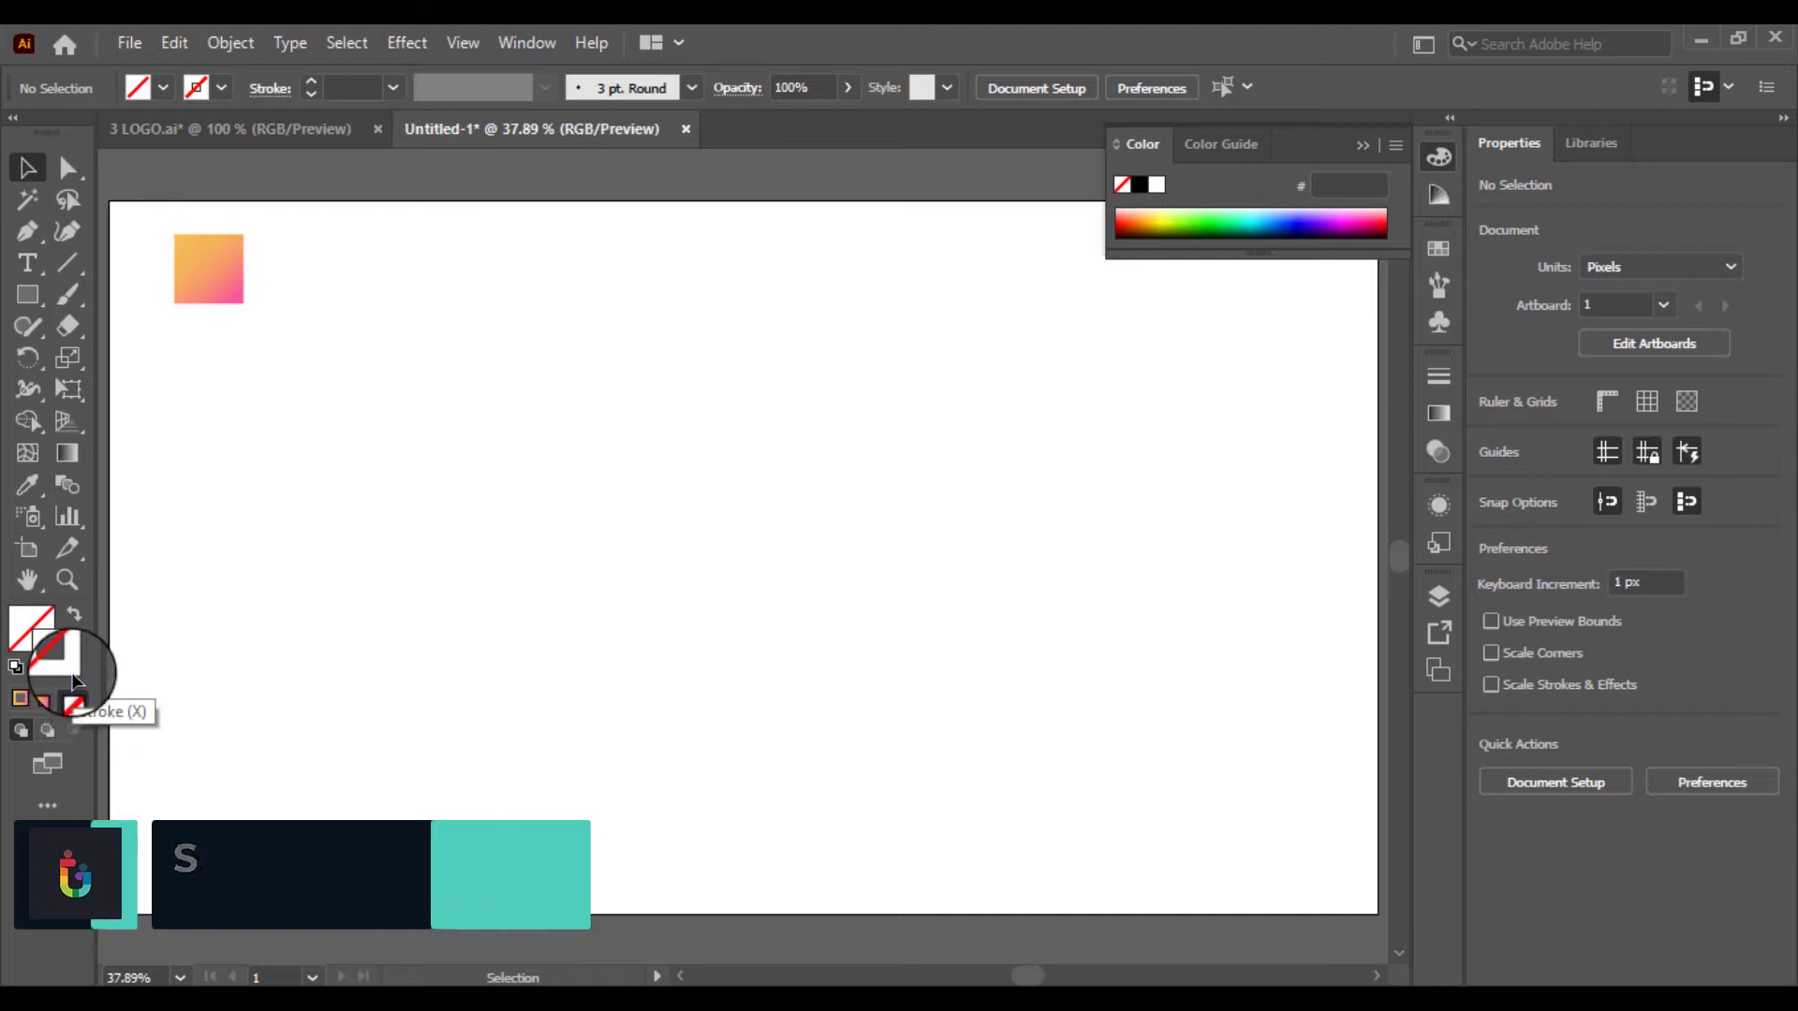
pyautogui.click(47, 698)
pyautogui.click(201, 88)
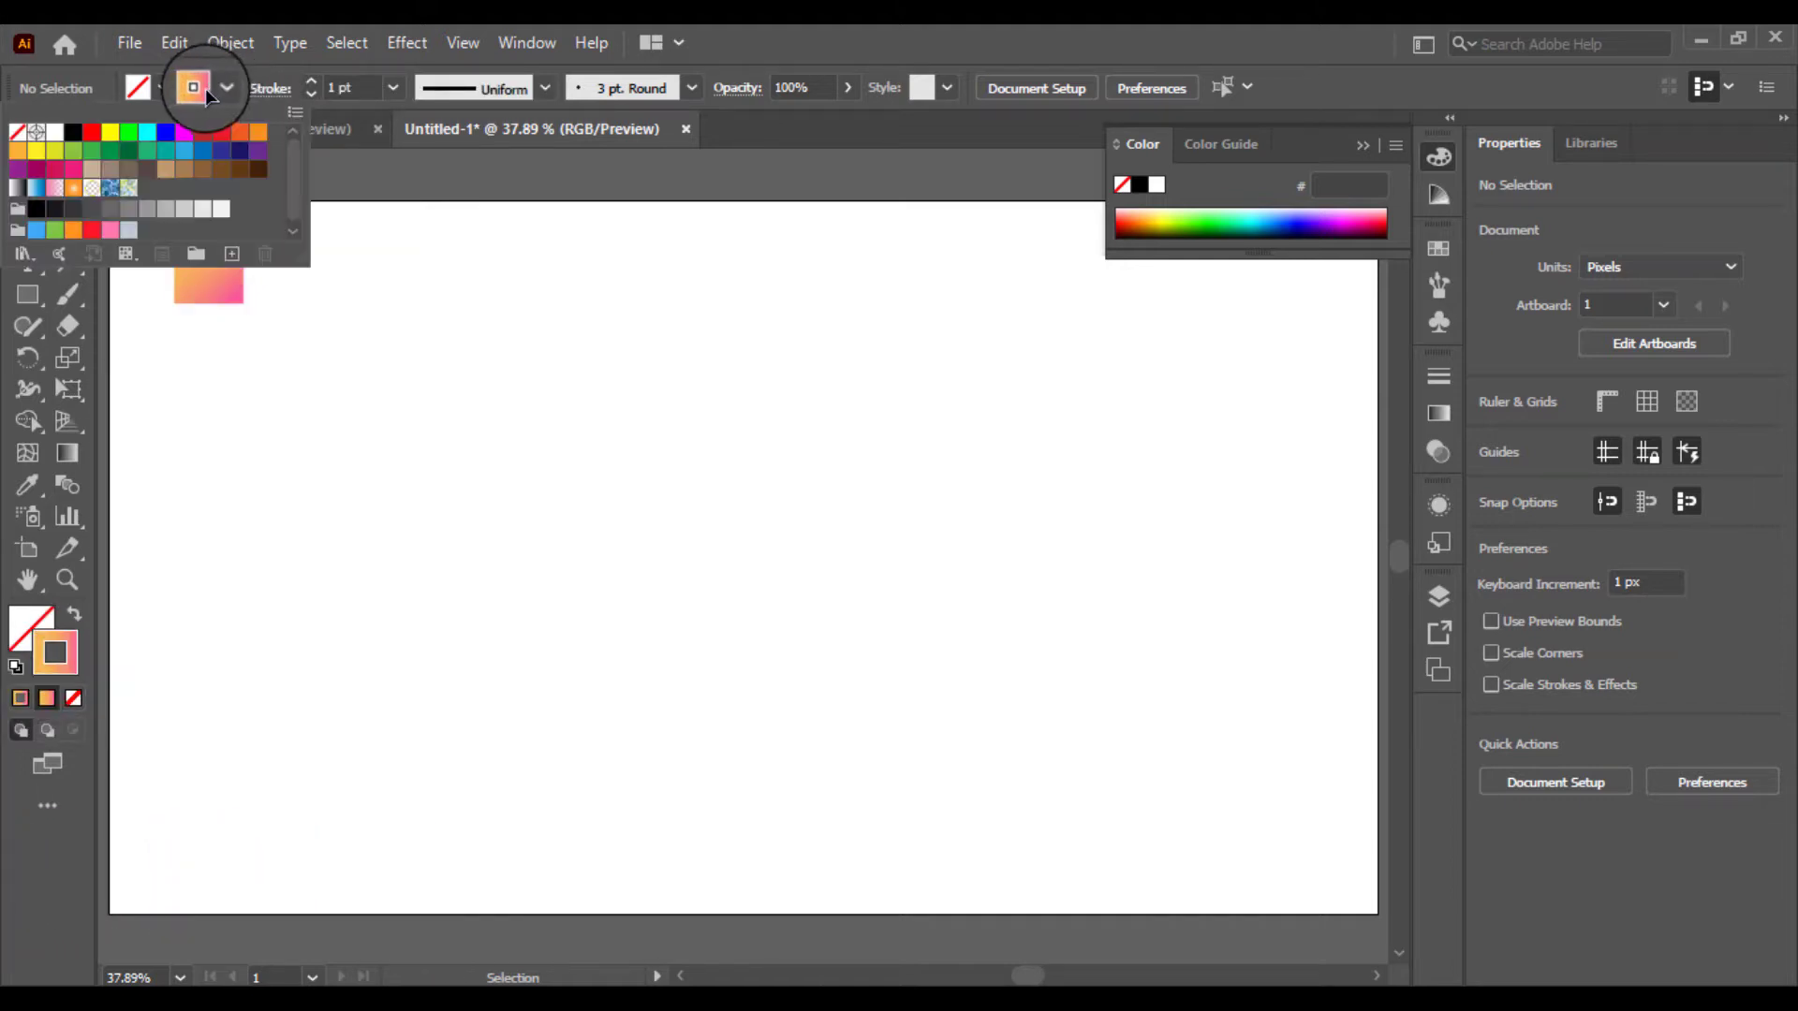
pyautogui.click(73, 137)
pyautogui.click(392, 440)
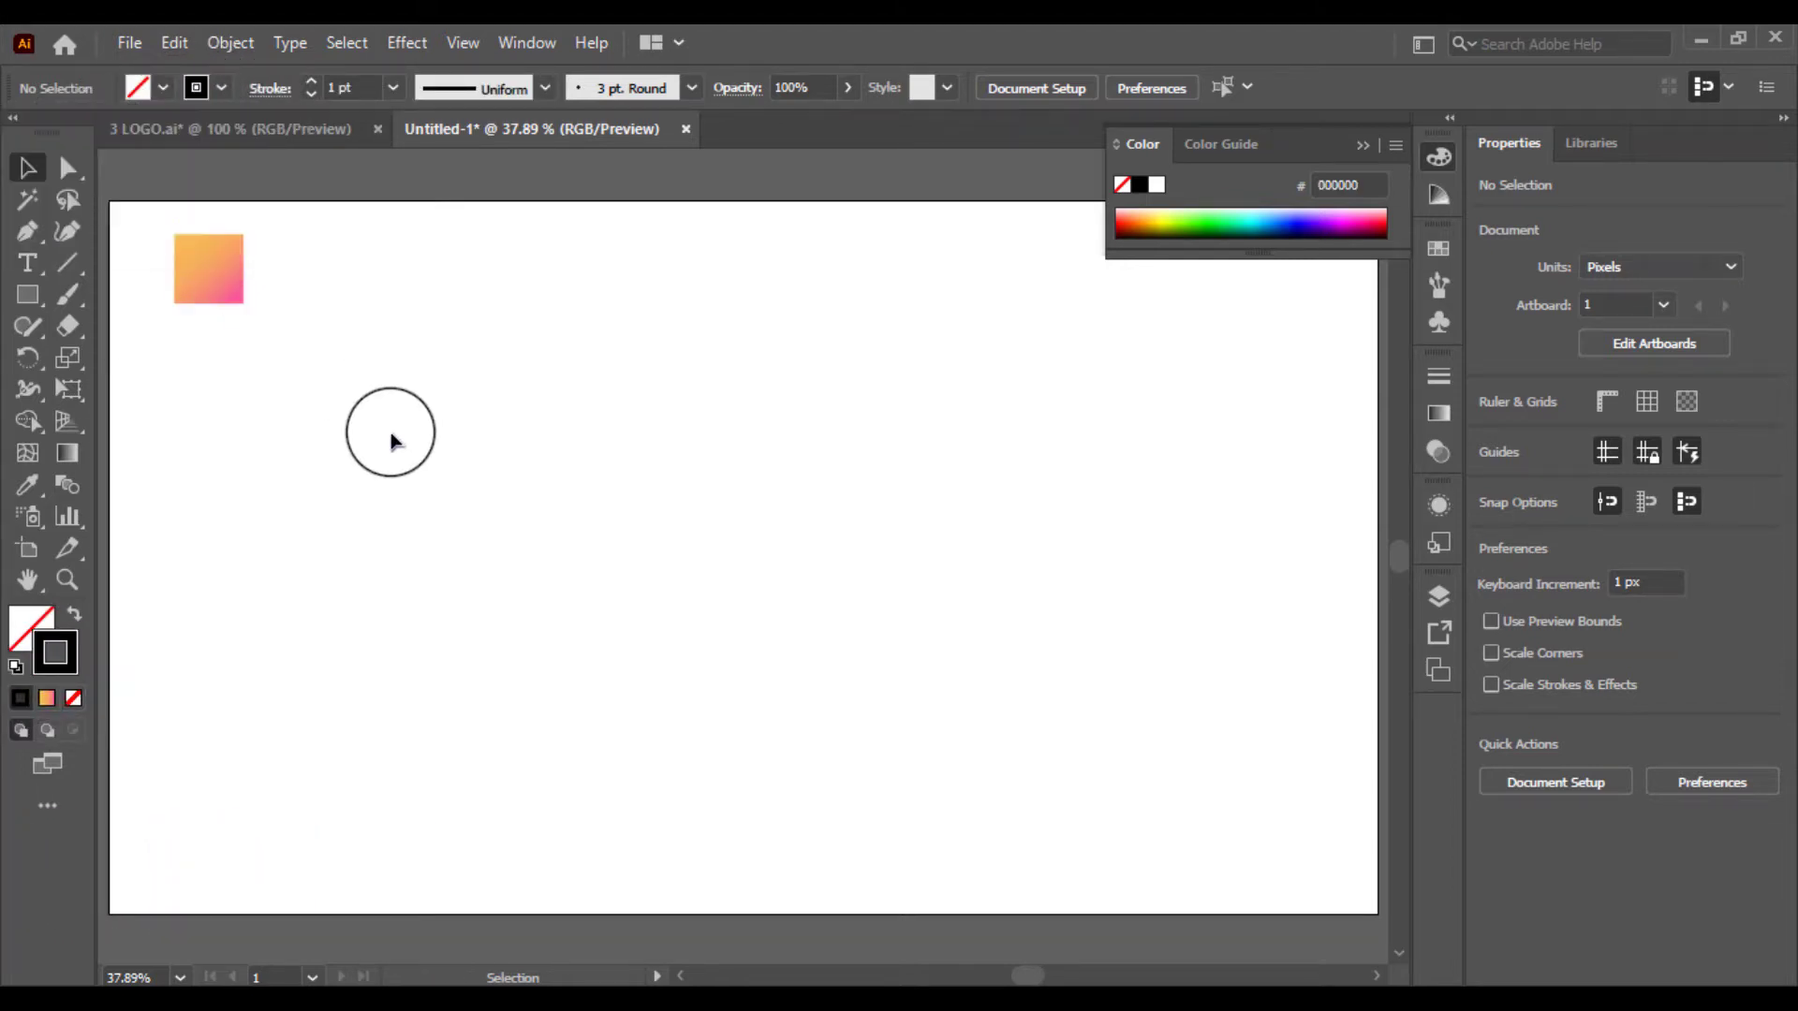
# Draw a circle about 672 px in diameter and centre it at about X 851.5, Y 520.5 px.
pyautogui.click(27, 294)
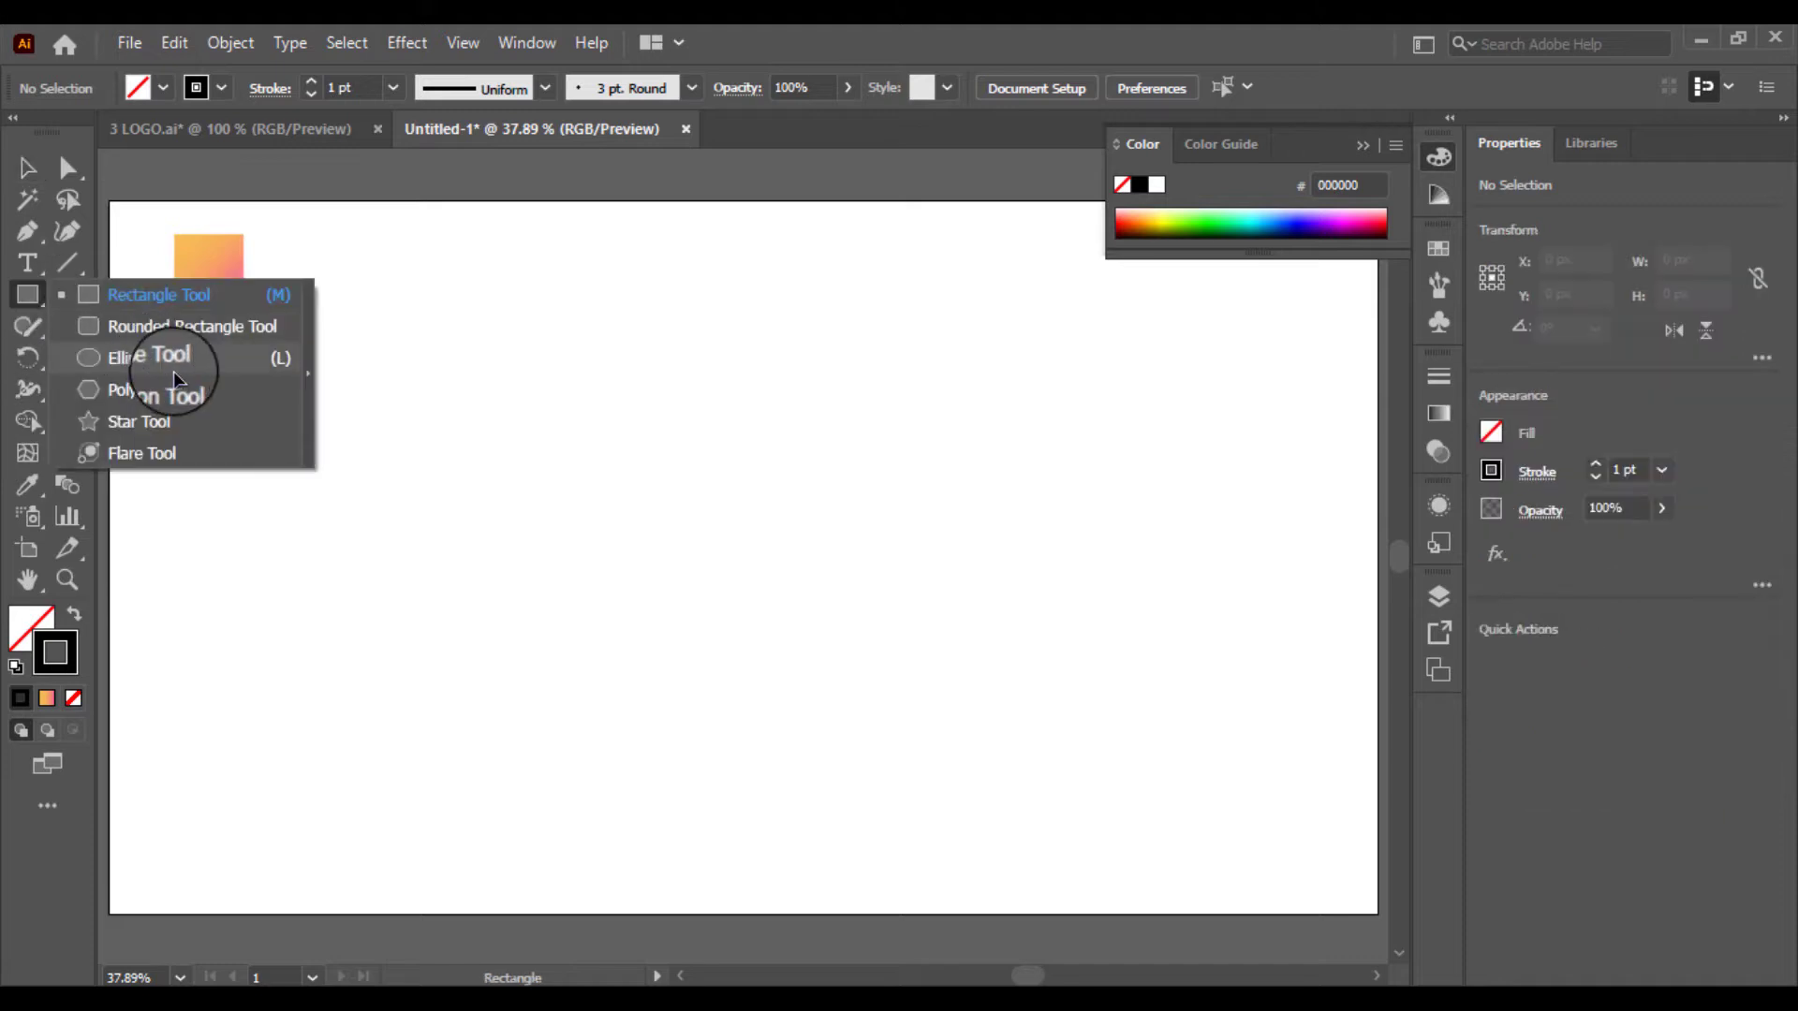
pyautogui.click(173, 370)
pyautogui.moveTo(574, 409); pyautogui.dragTo(795, 377)
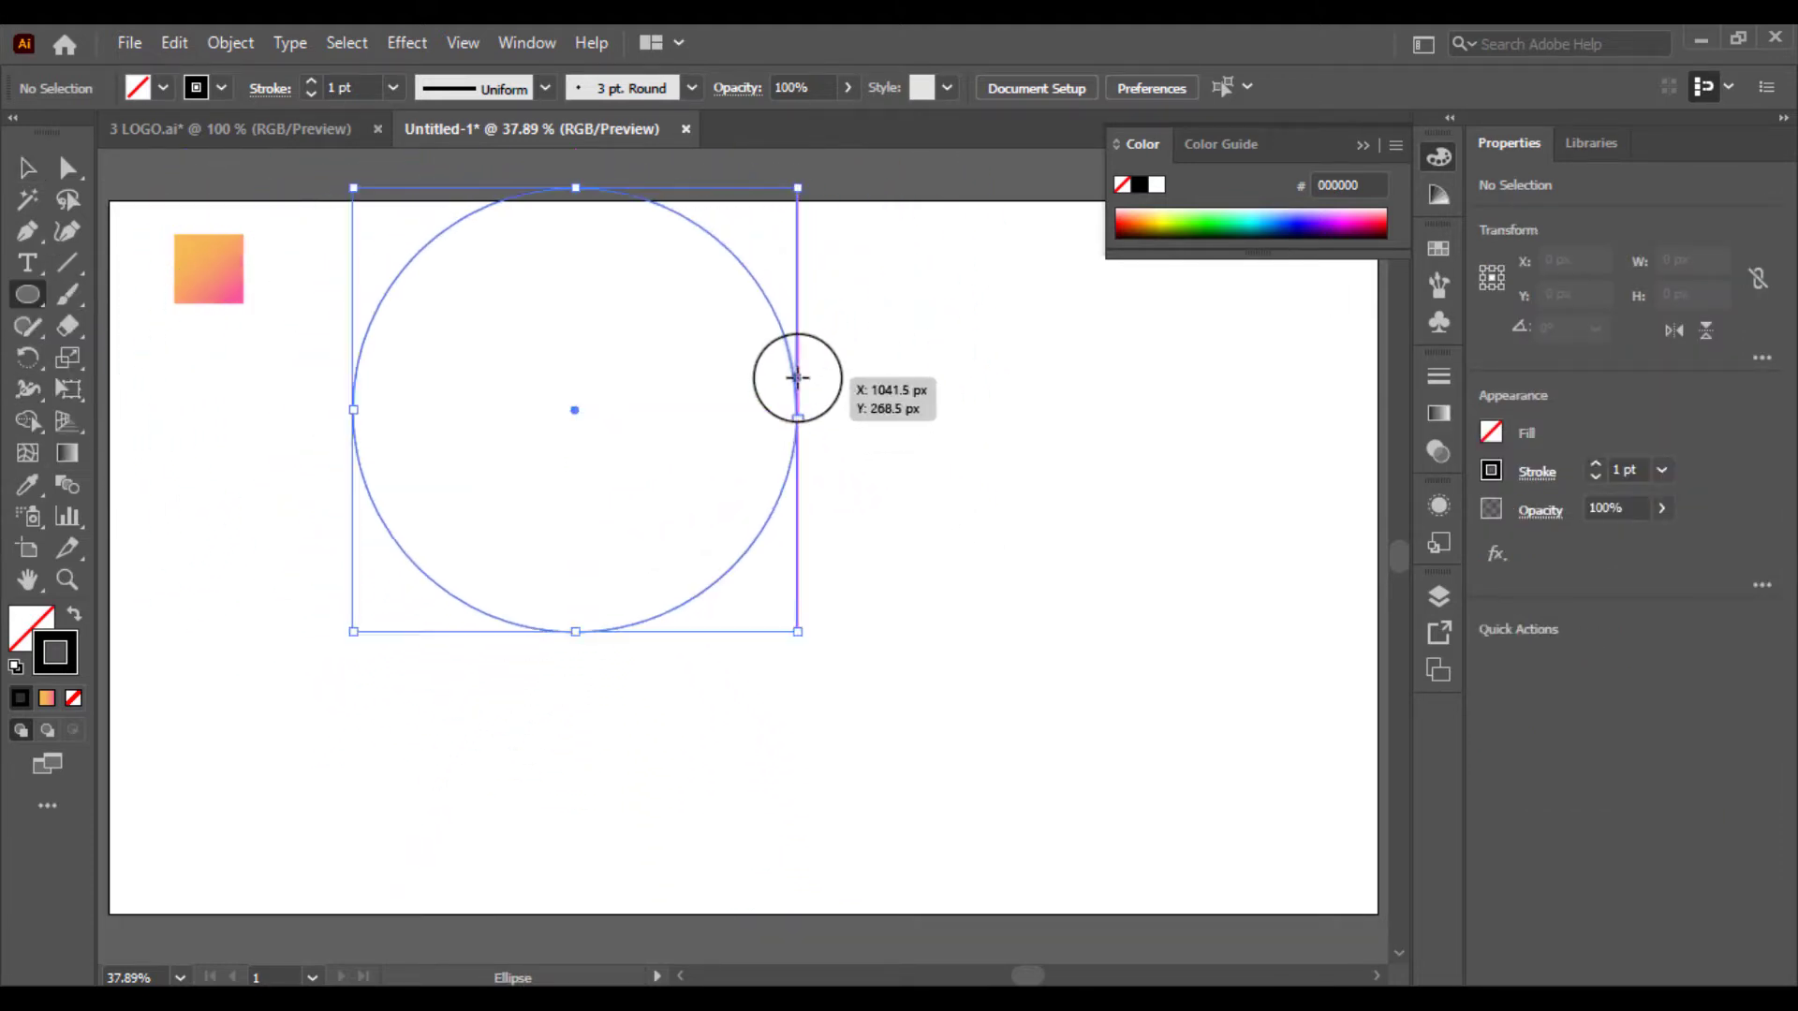
pyautogui.moveTo(576, 411); pyautogui.dragTo(672, 545)
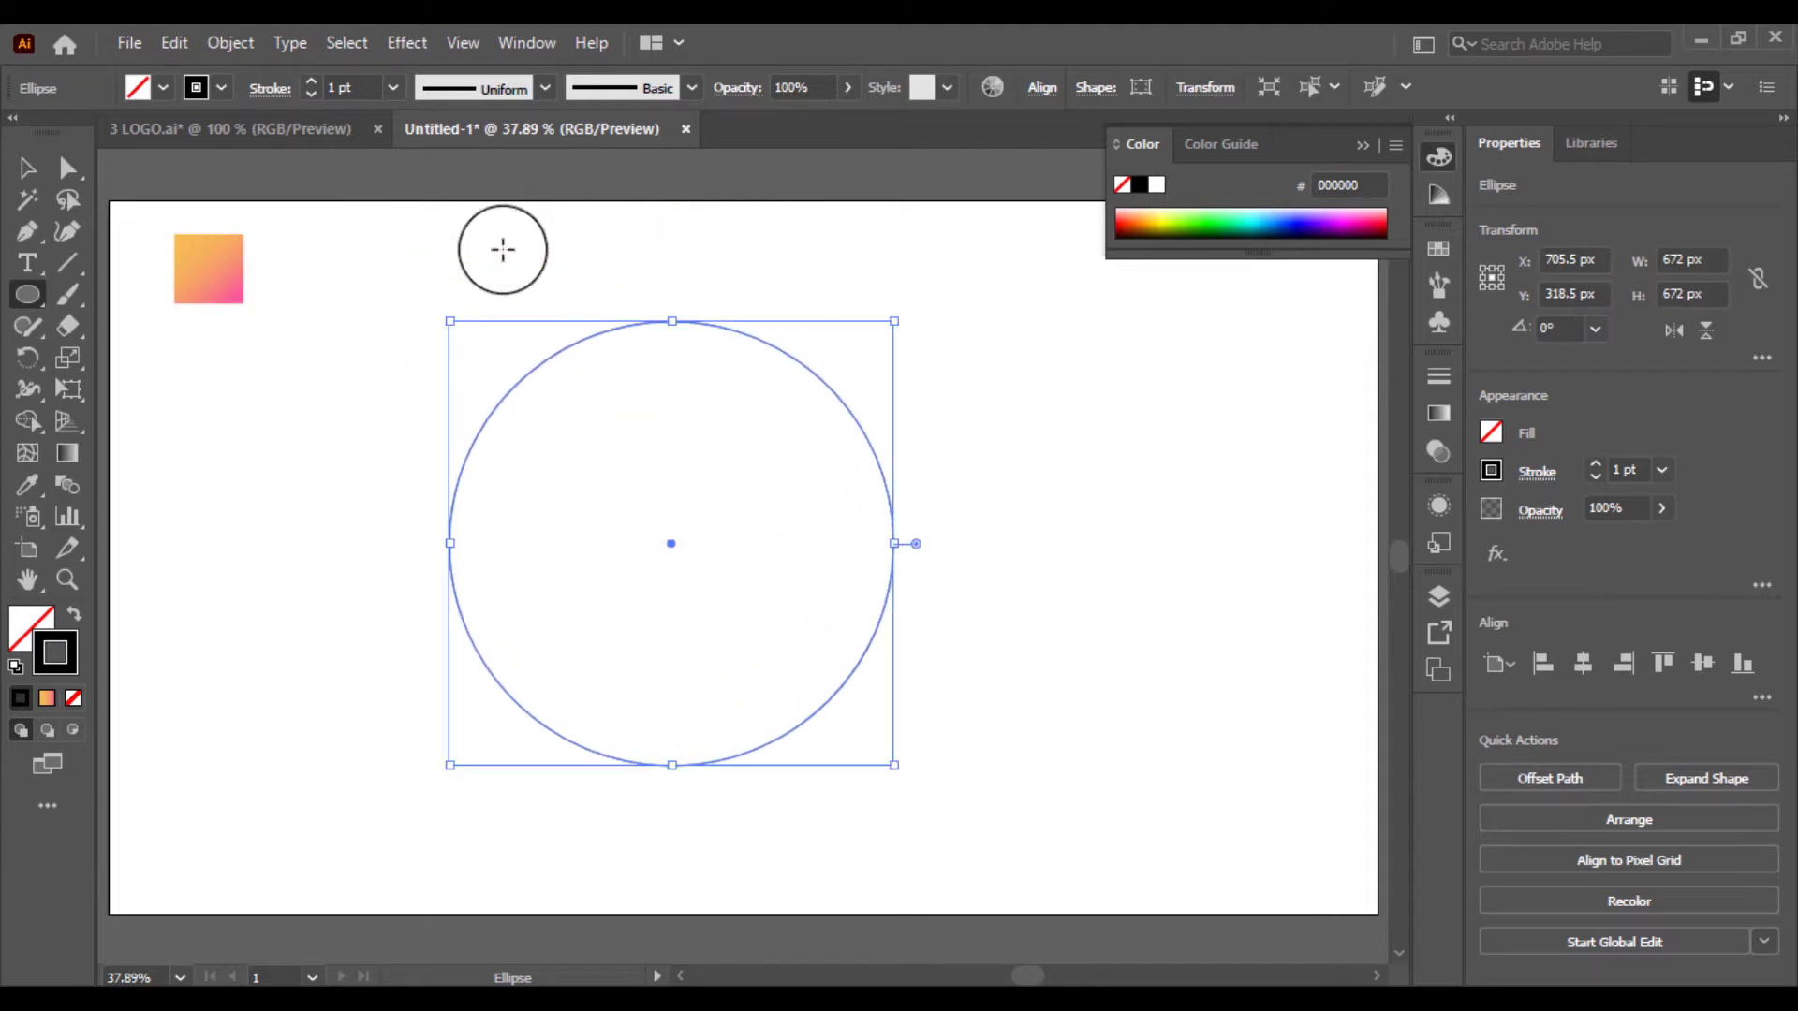
# Set the circle's stroke weight to 12 pt and deselect it.
pyautogui.click(392, 87)
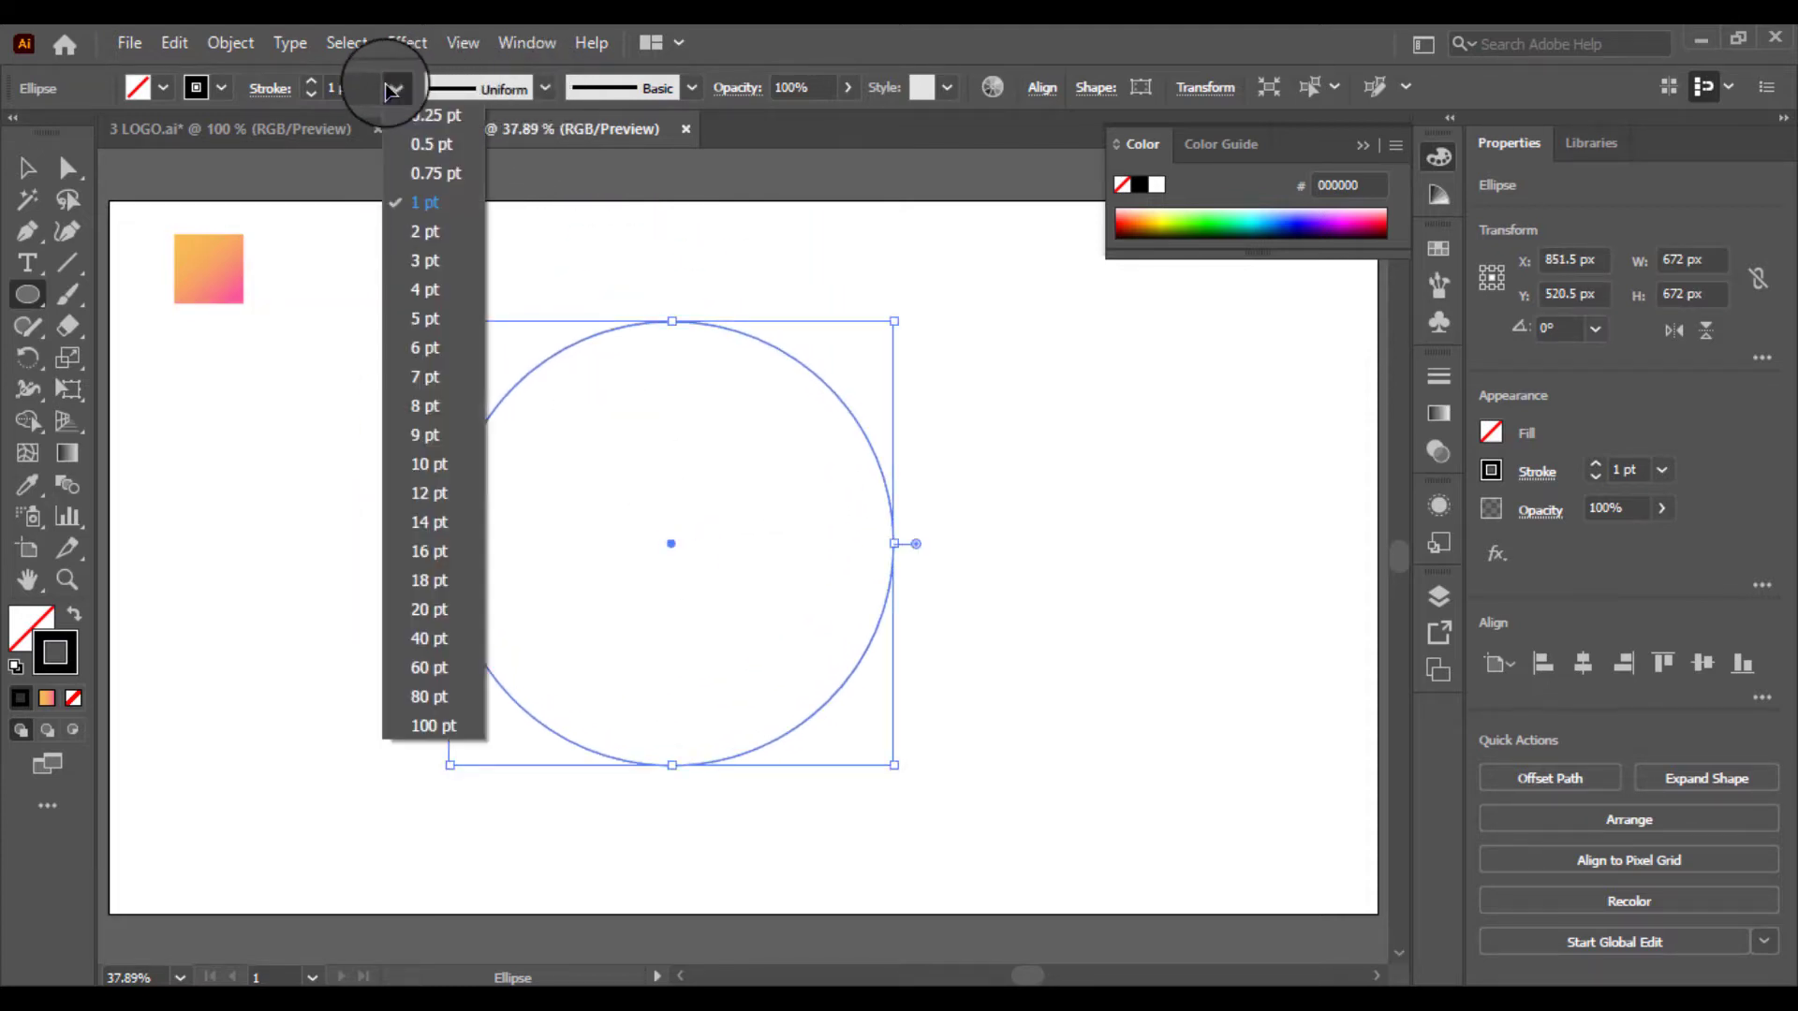
pyautogui.click(430, 493)
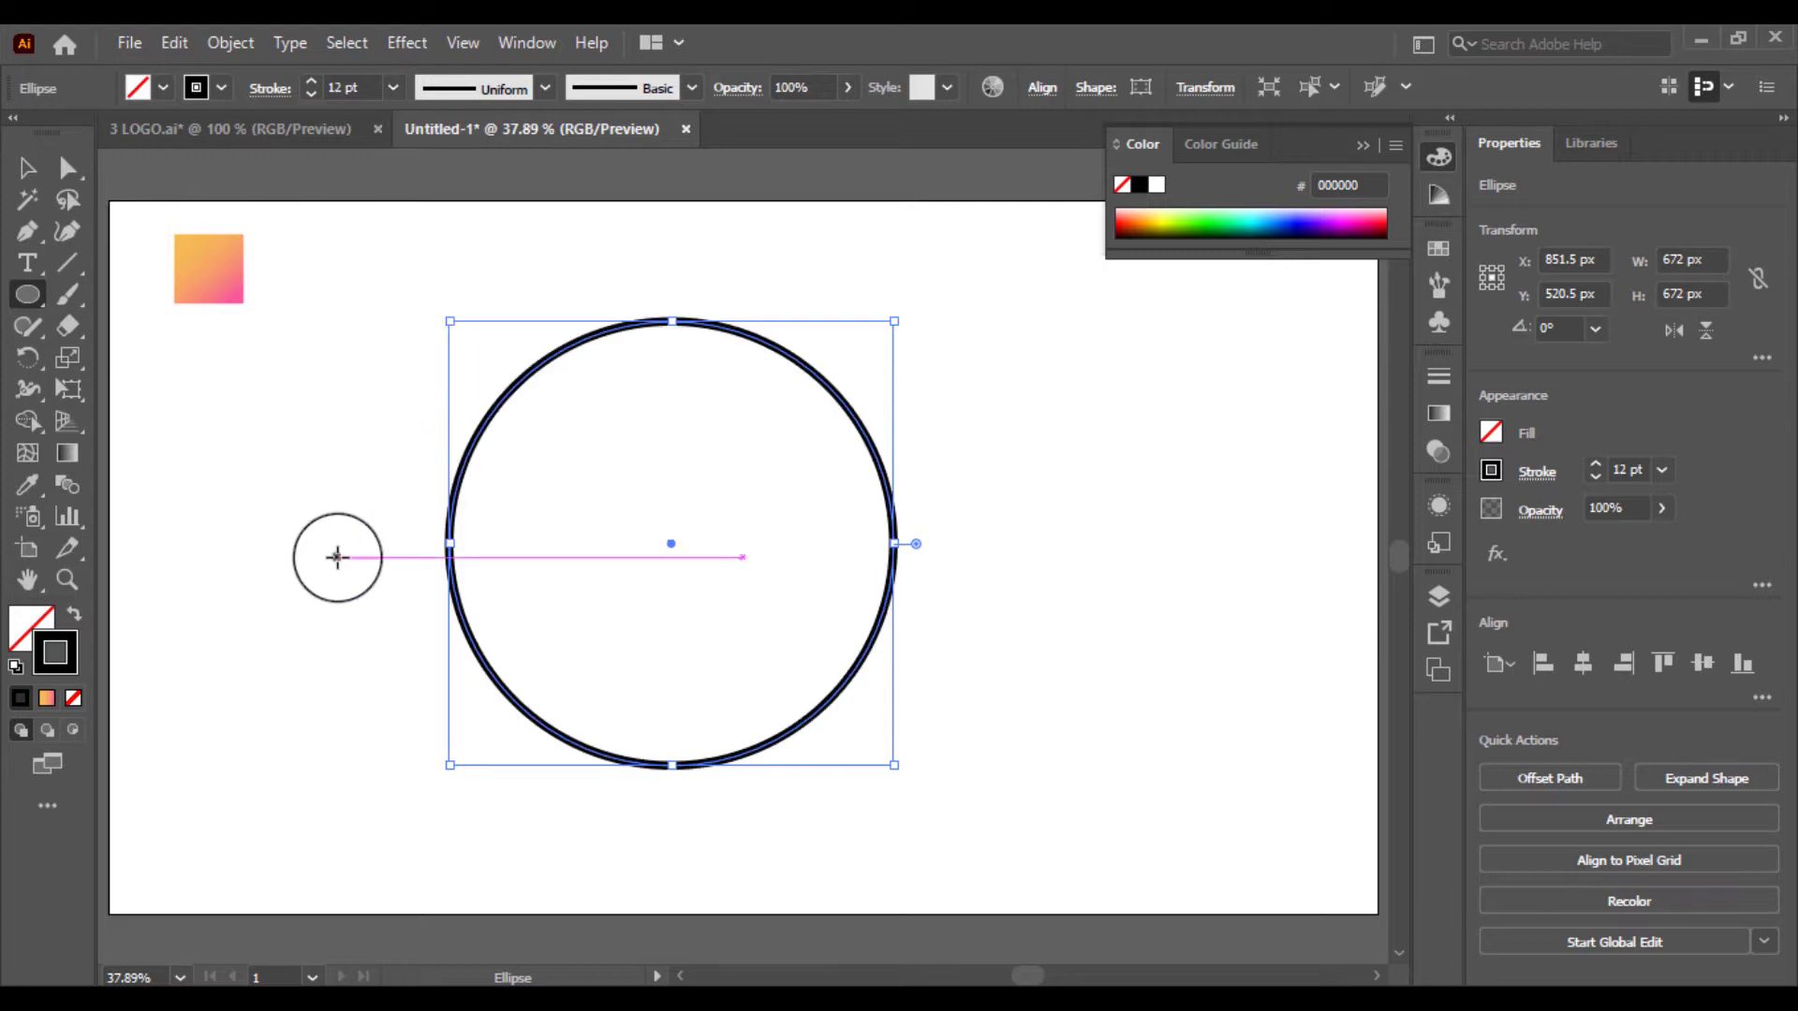
pyautogui.click(386, 557)
pyautogui.click(1010, 579)
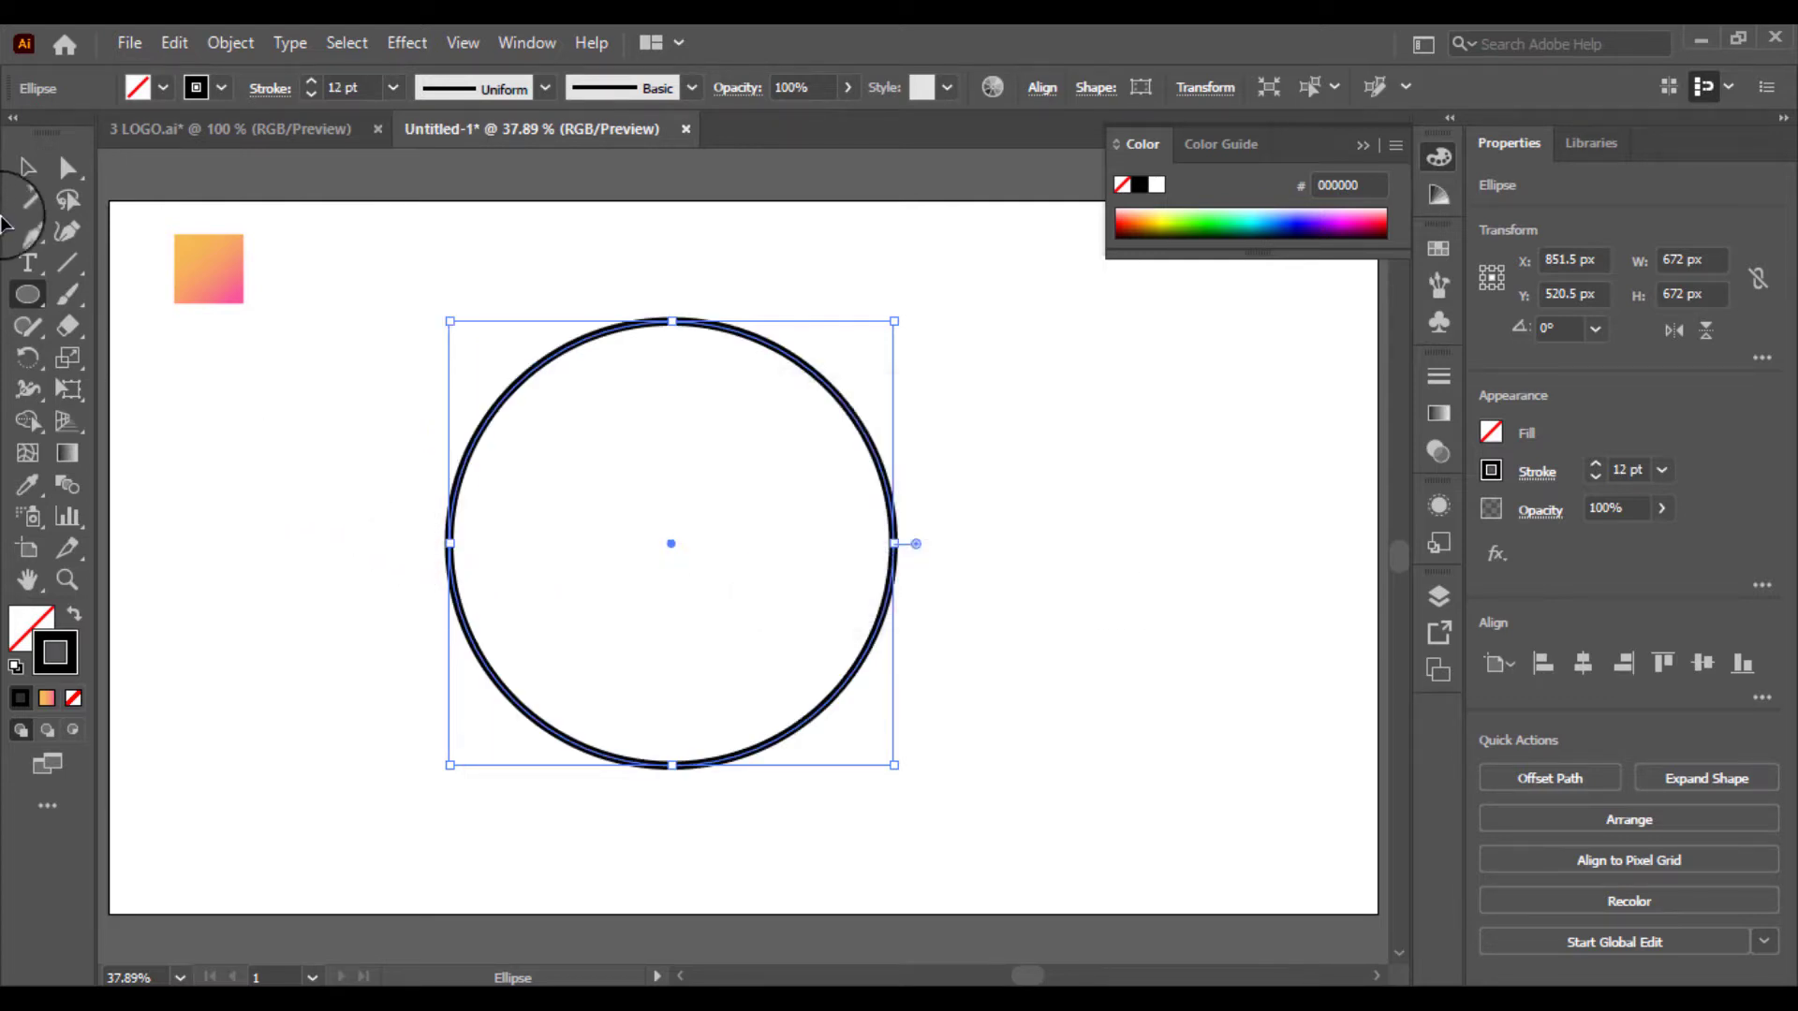
pyautogui.click(27, 168)
pyautogui.click(393, 438)
pyautogui.click(881, 623)
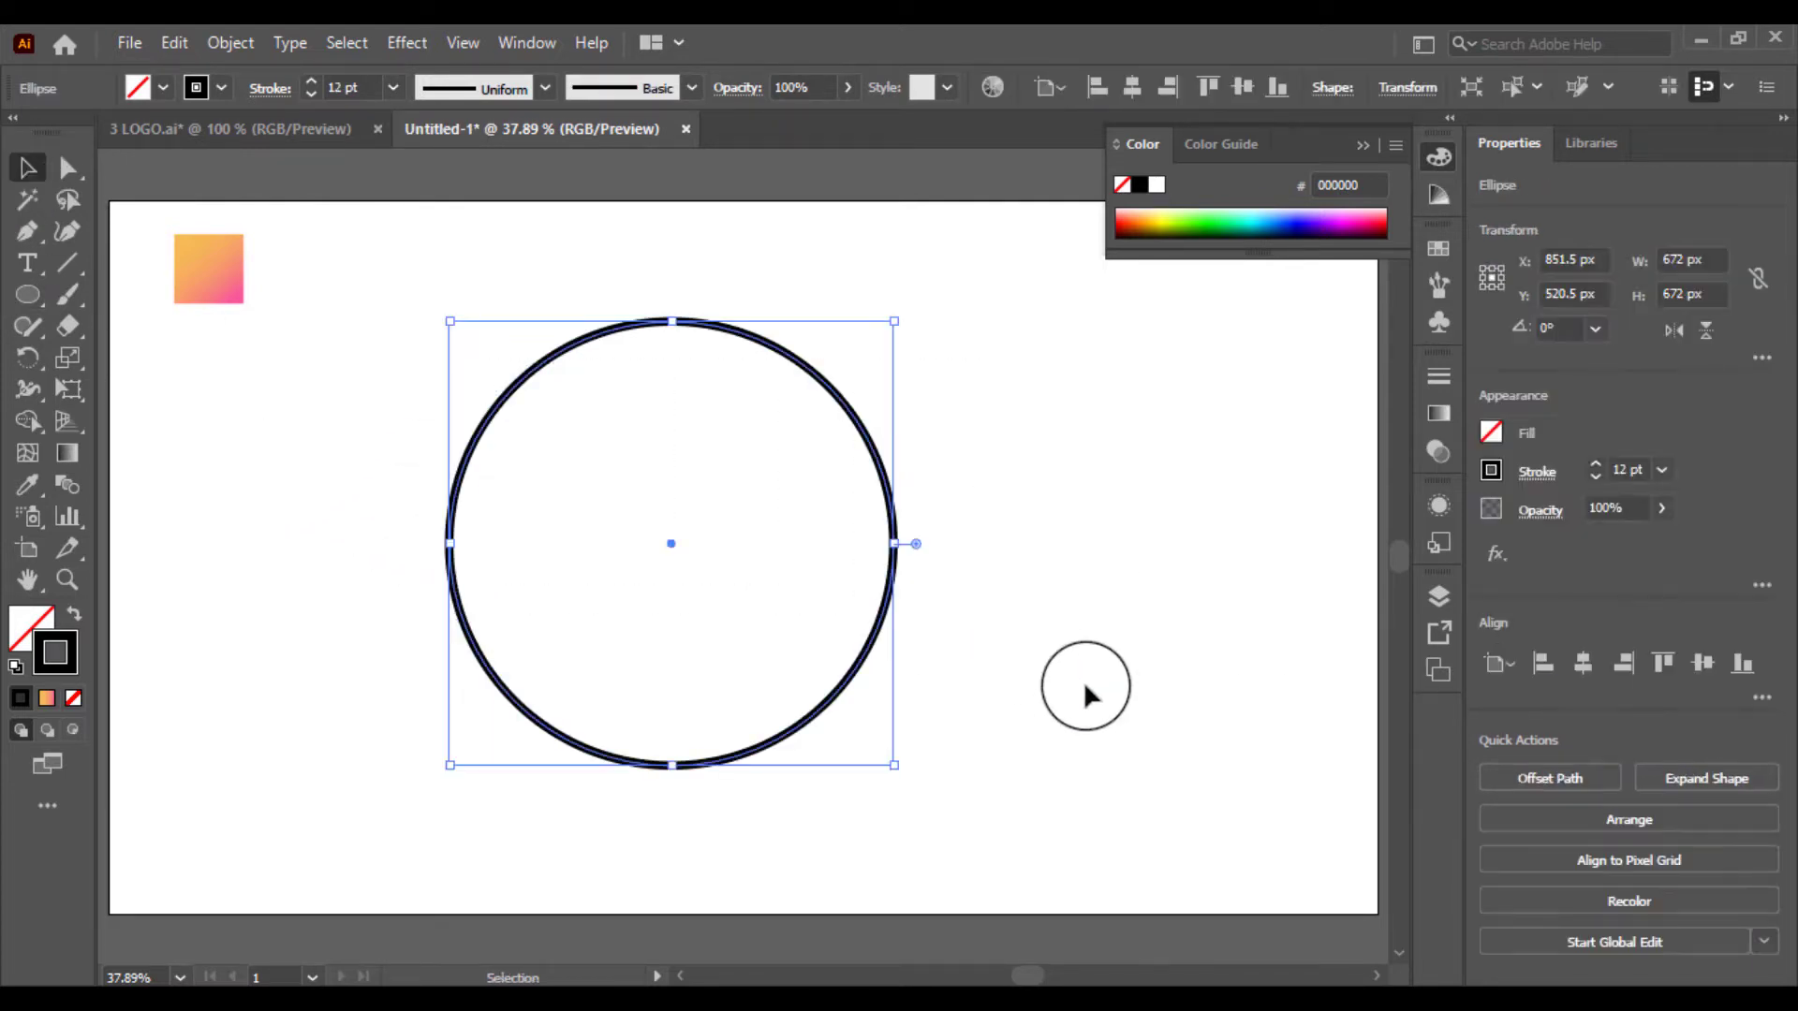
pyautogui.click(381, 401)
# Delete the circle's top anchor point to leave only the lower half arc.
pyautogui.click(67, 168)
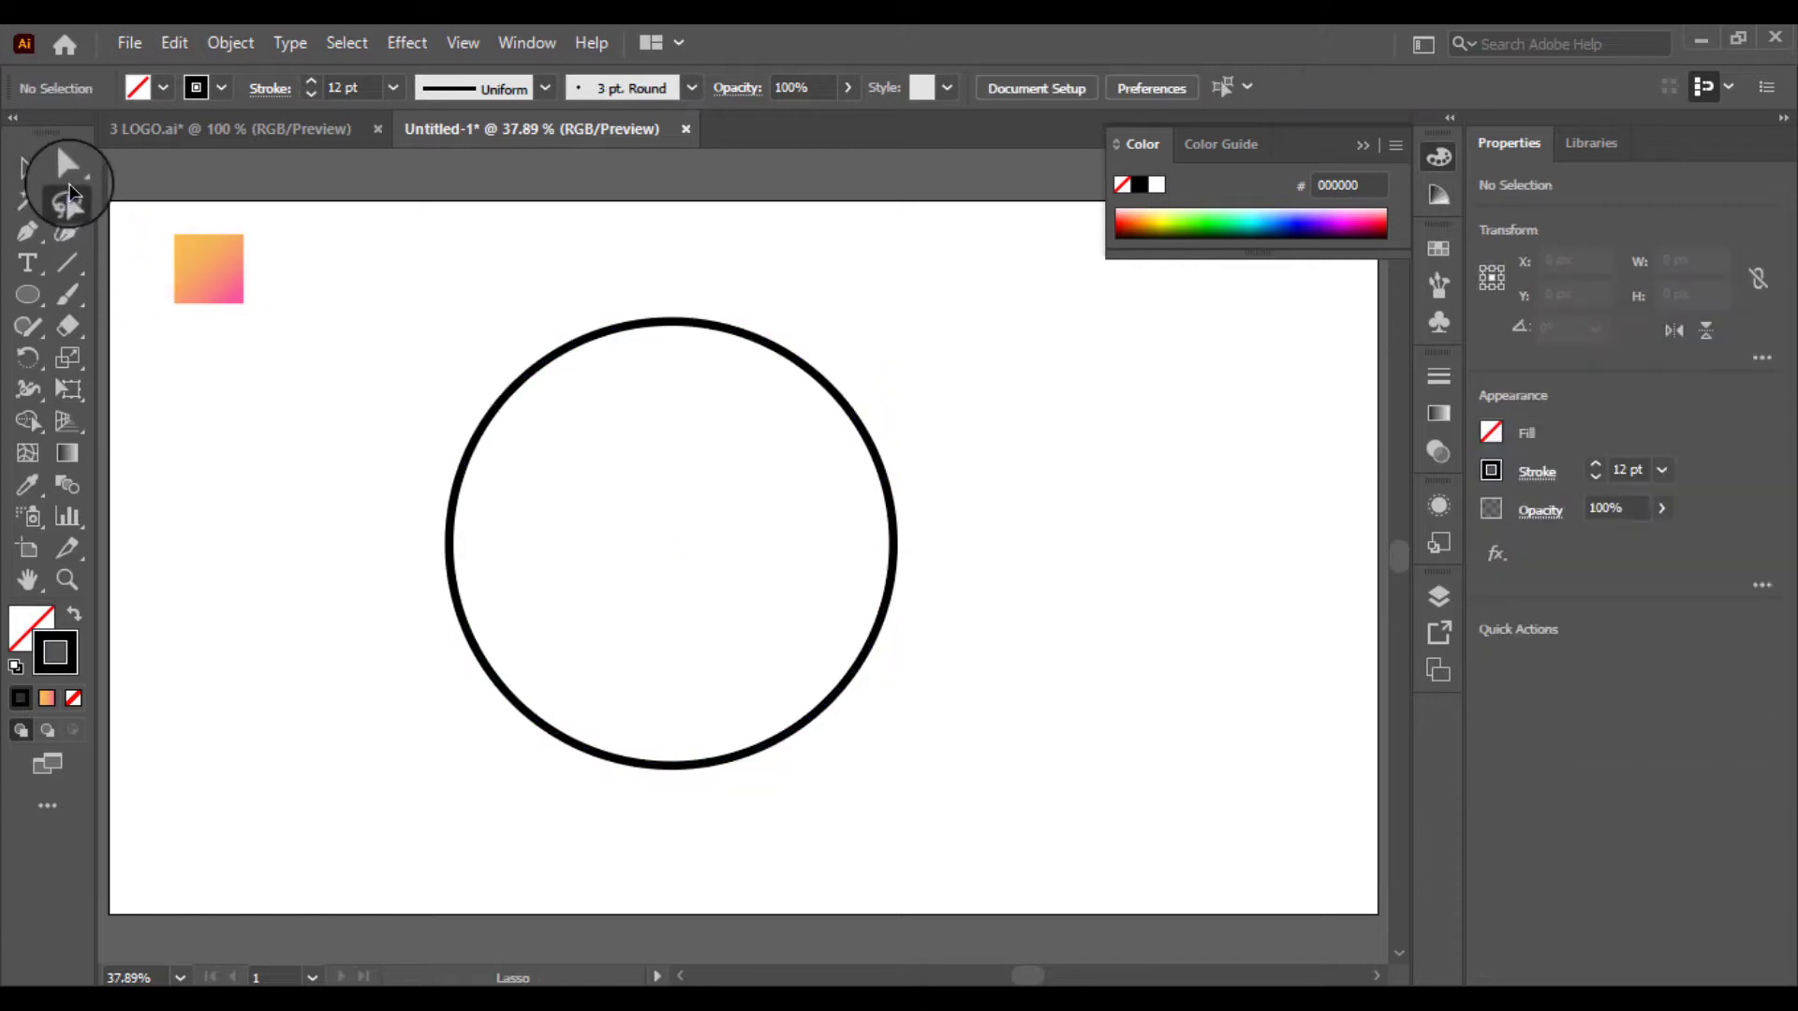
pyautogui.click(673, 319)
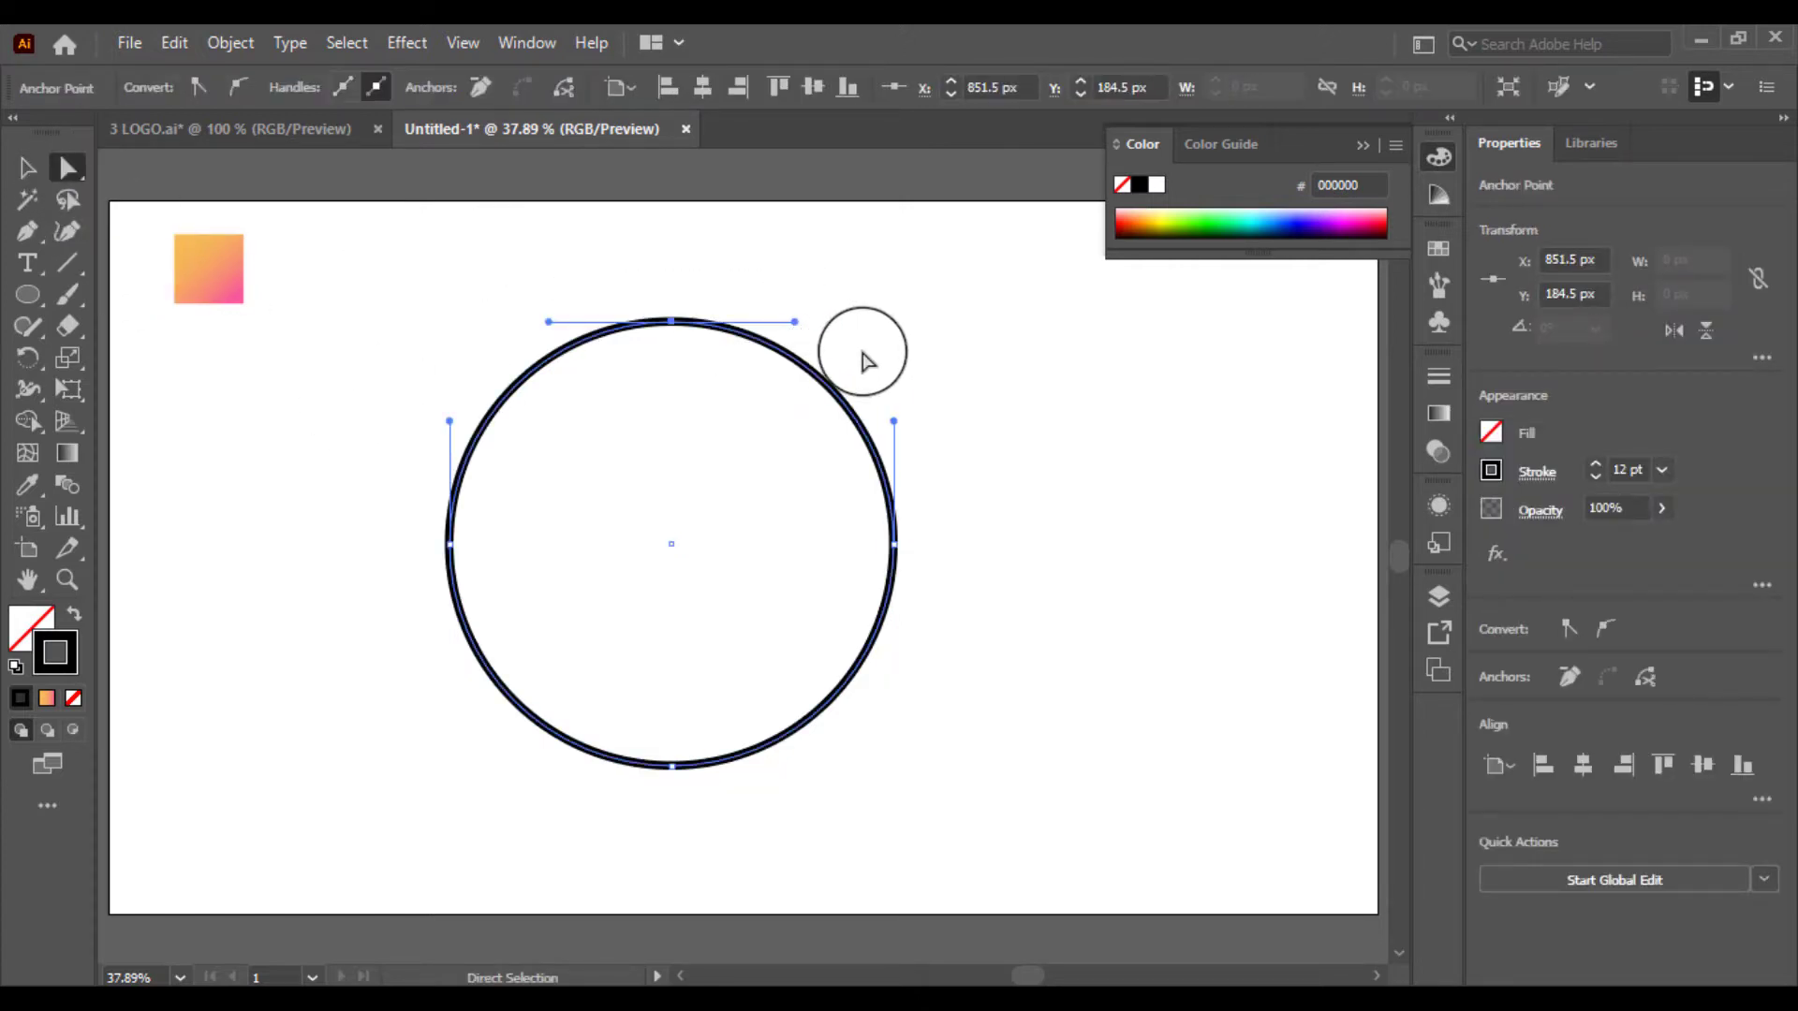
pyautogui.press('Delete')
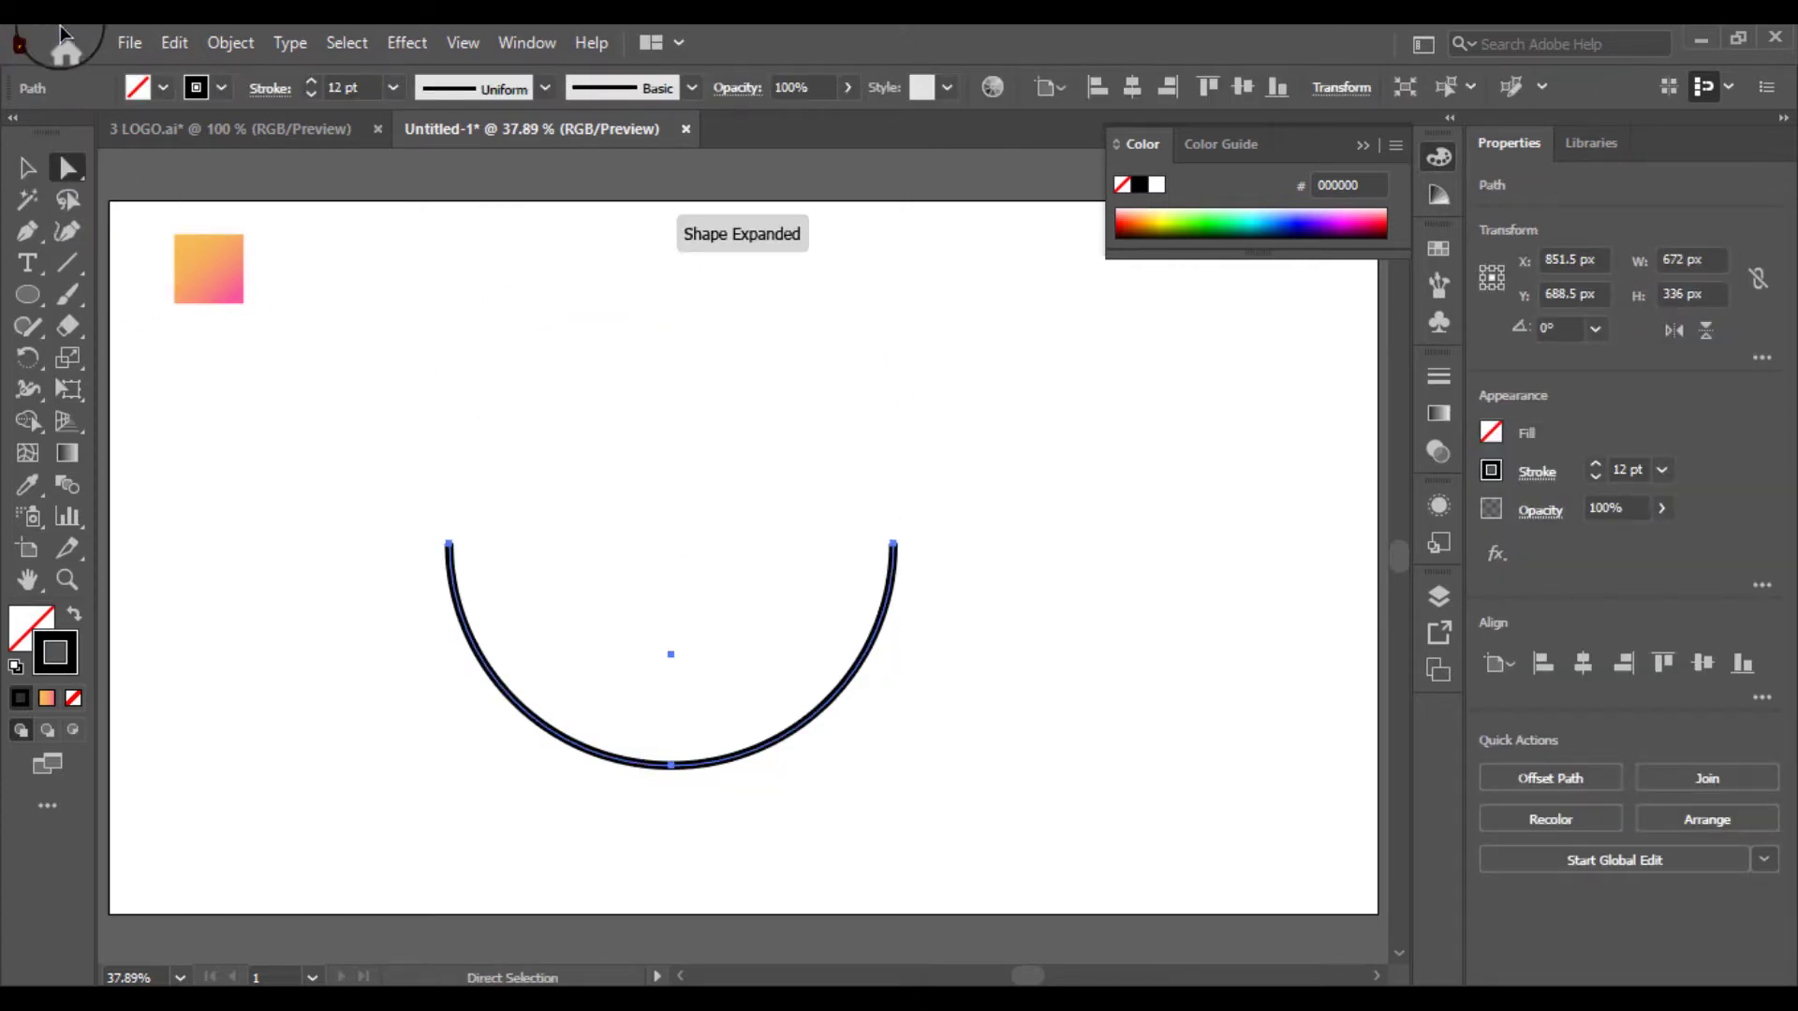
pyautogui.click(26, 149)
pyautogui.click(549, 671)
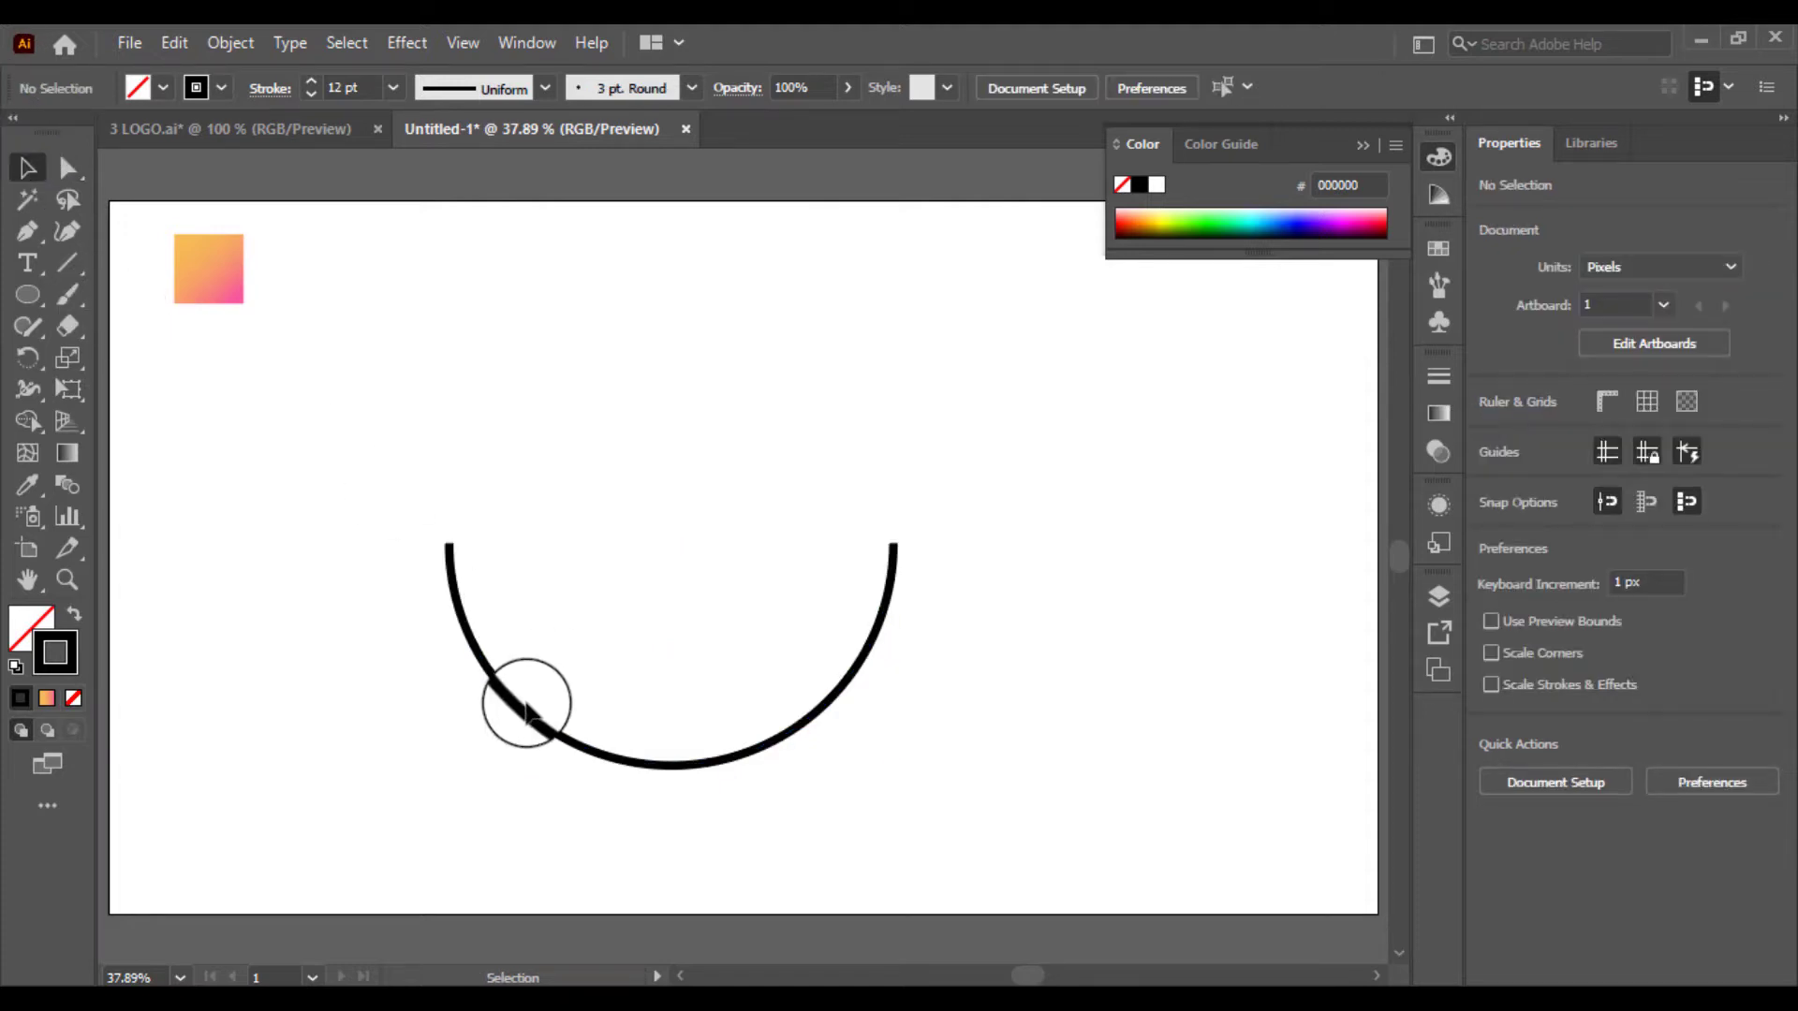
# Duplicate the half arc and place the copy slightly below and left of the original, at about X 798.5, Y 795.5 px.
pyautogui.moveTo(524, 711); pyautogui.dragTo(523, 768)
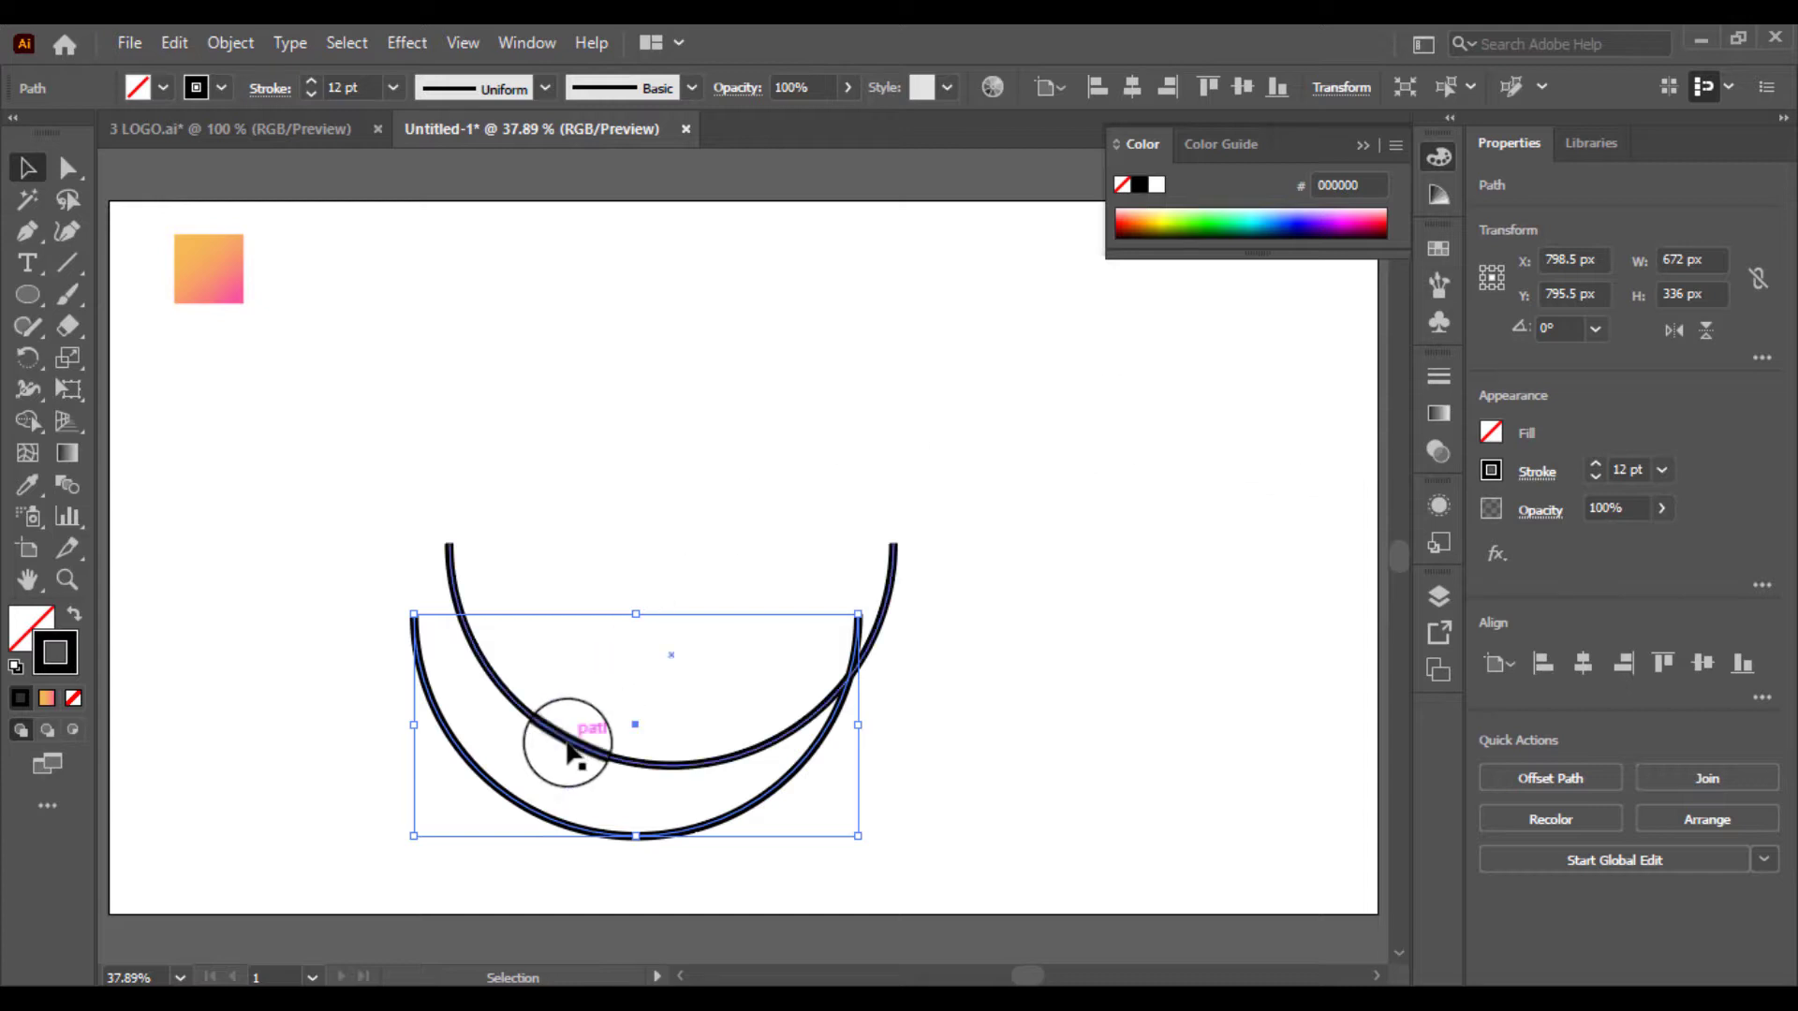
pyautogui.rightClick(519, 790)
pyautogui.moveTo(738, 646)
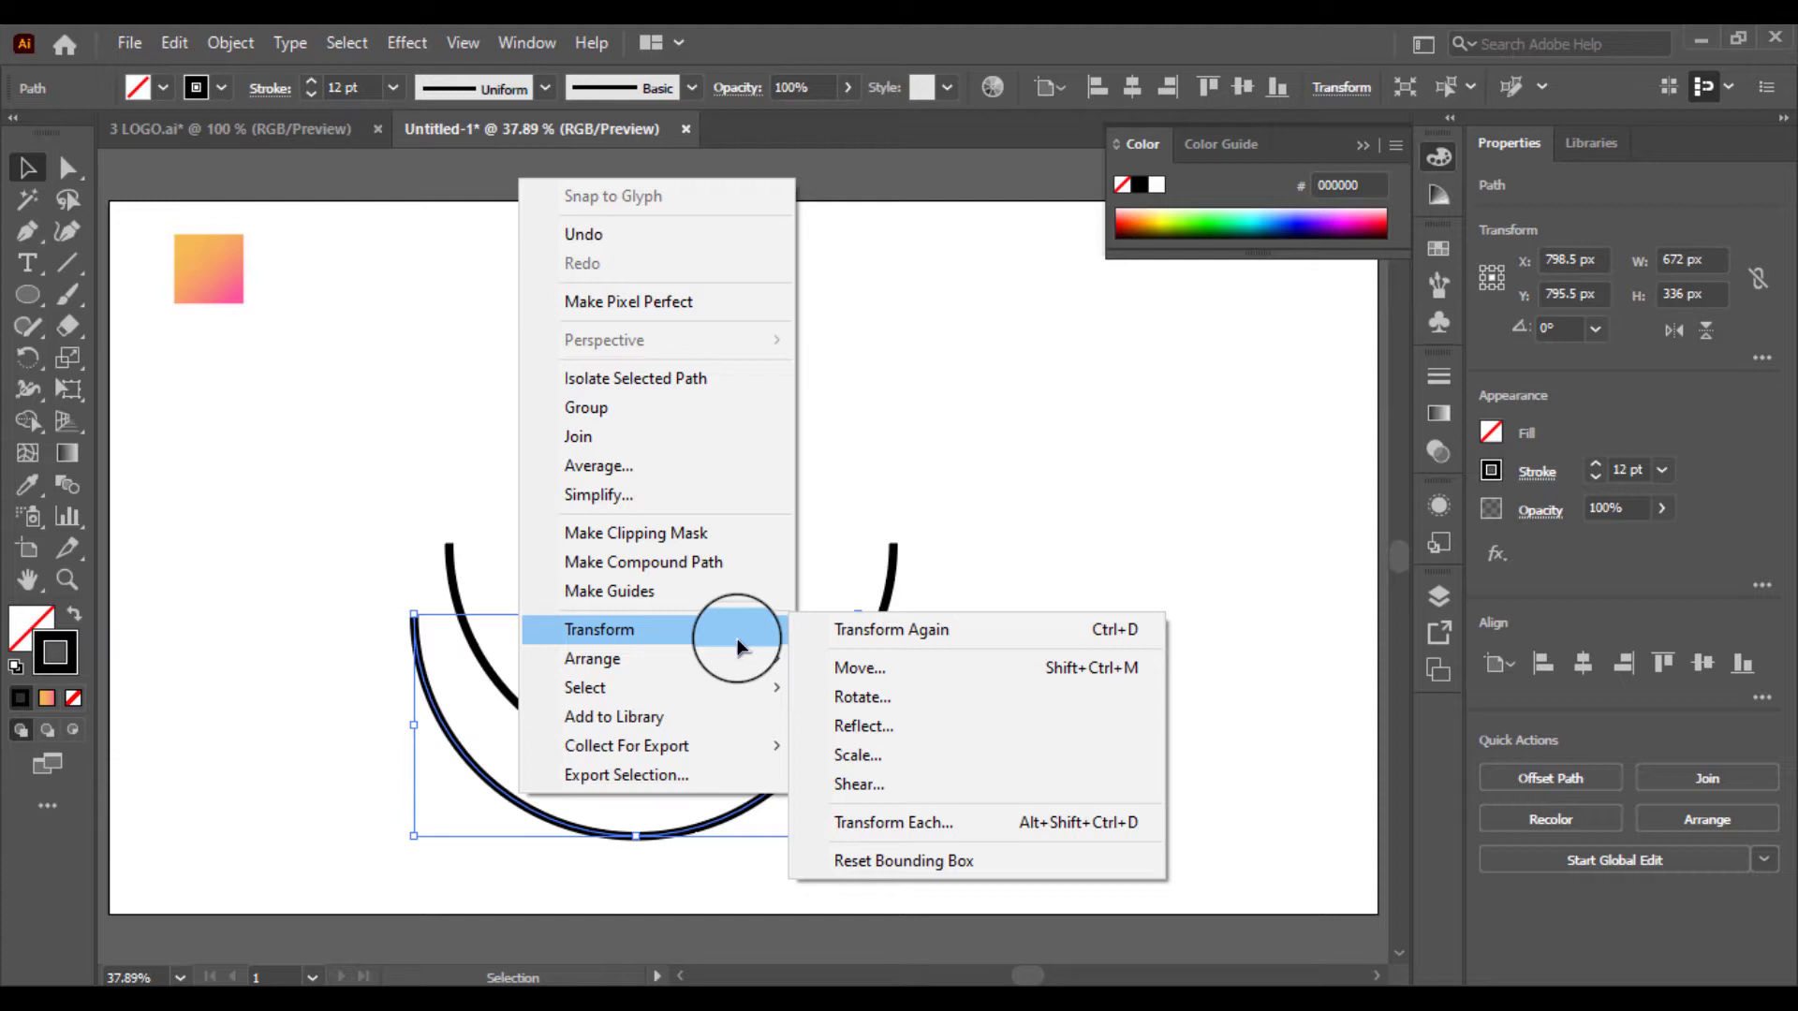
pyautogui.click(265, 646)
pyautogui.click(449, 732)
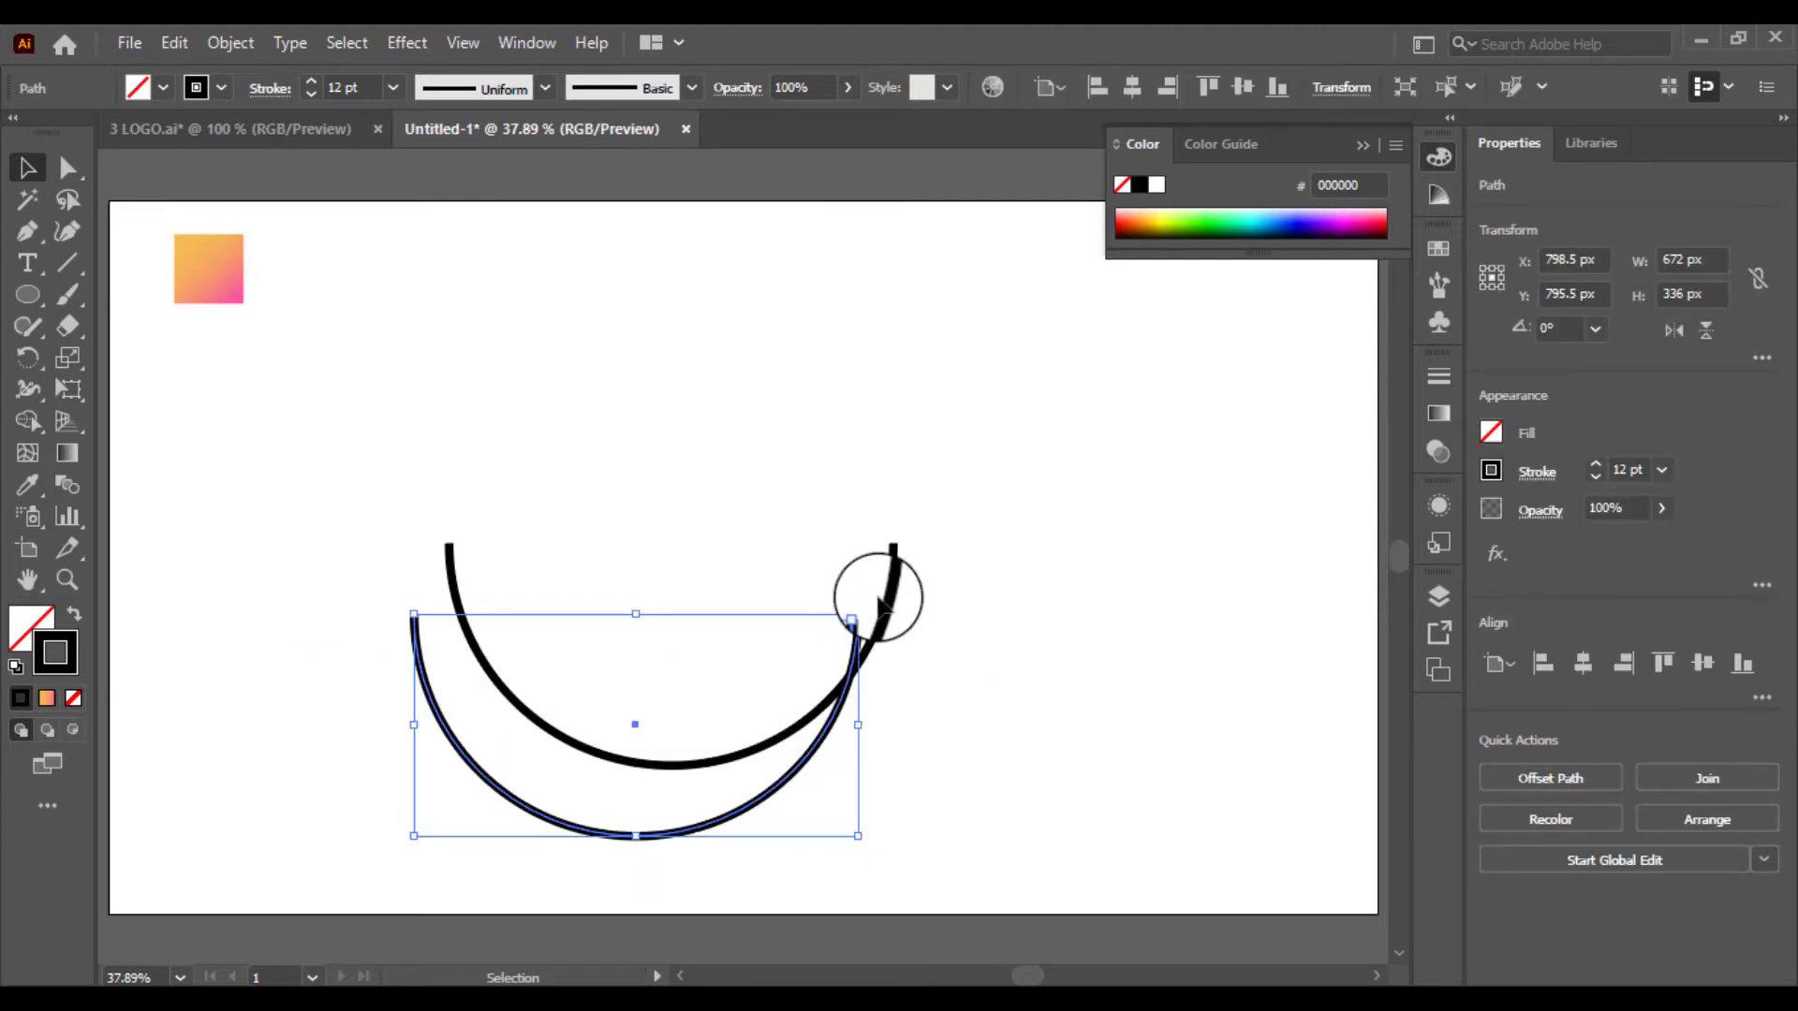
# Rotate the copied arc 180° and centre it horizontally over the original arc so the two cross.
pyautogui.moveTo(869, 600); pyautogui.dragTo(498, 745)
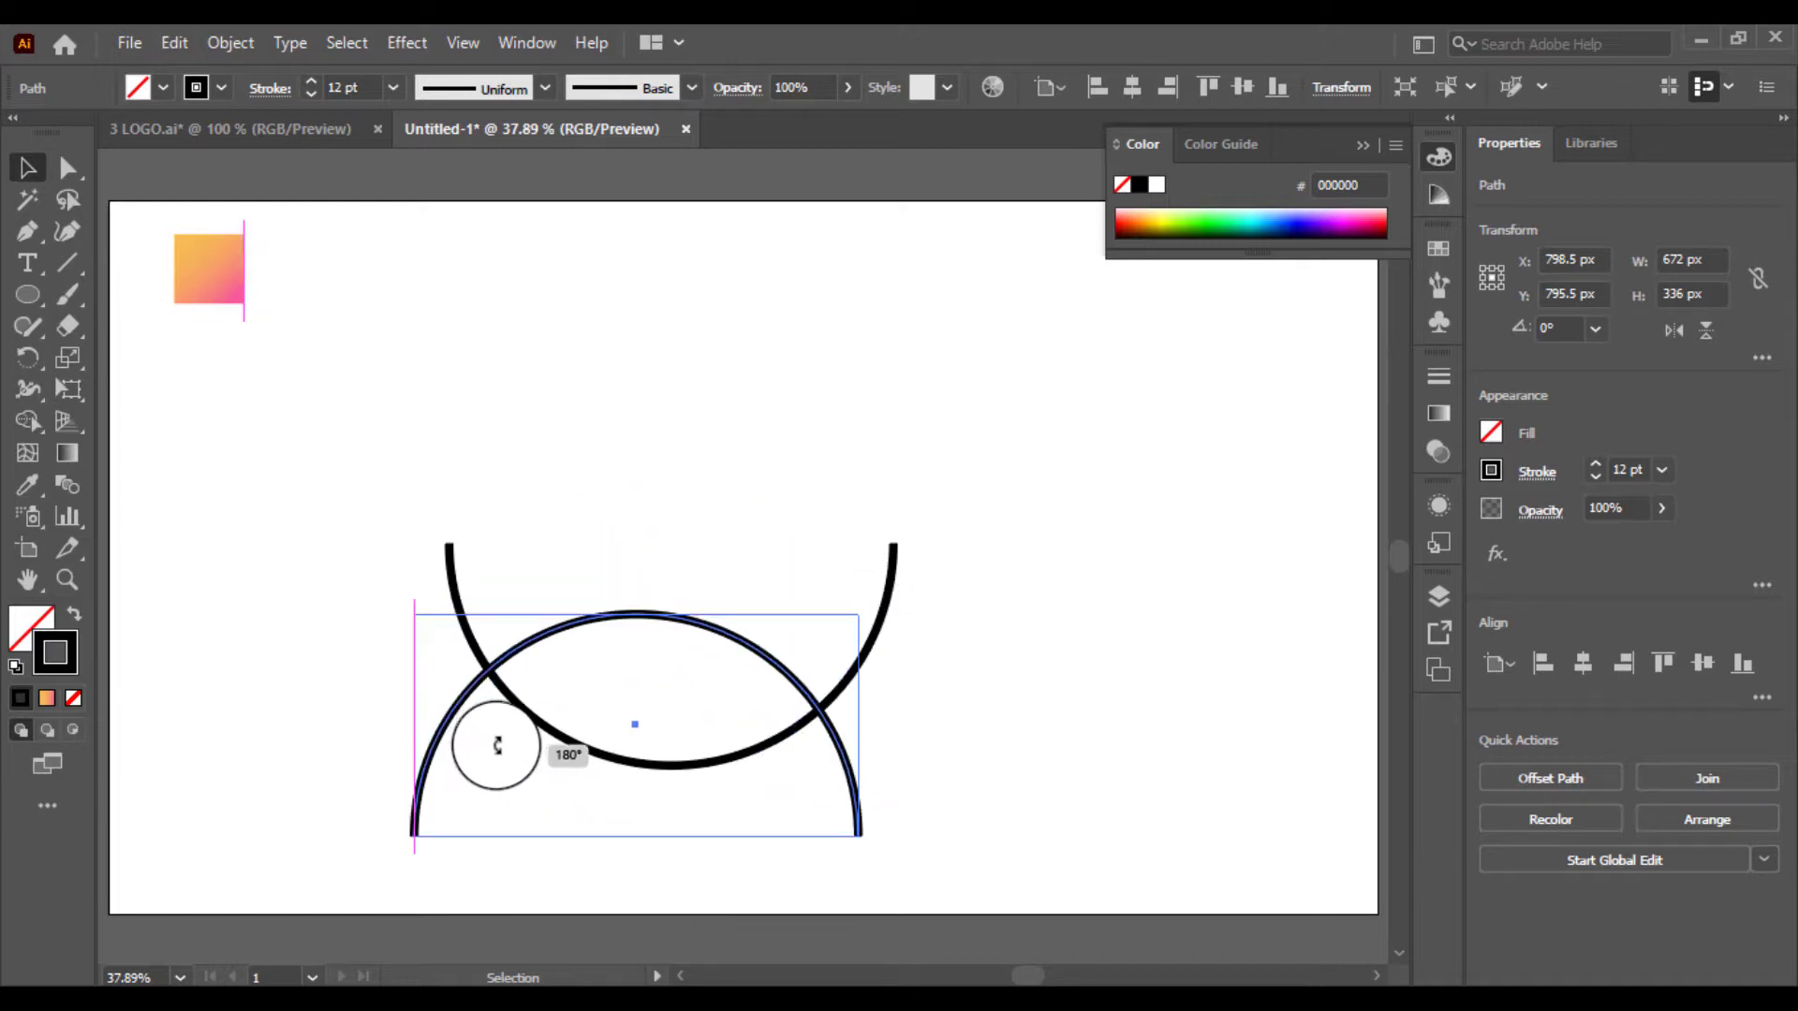
pyautogui.moveTo(792, 683); pyautogui.dragTo(825, 667)
pyautogui.moveTo(1023, 490); pyautogui.dragTo(517, 756)
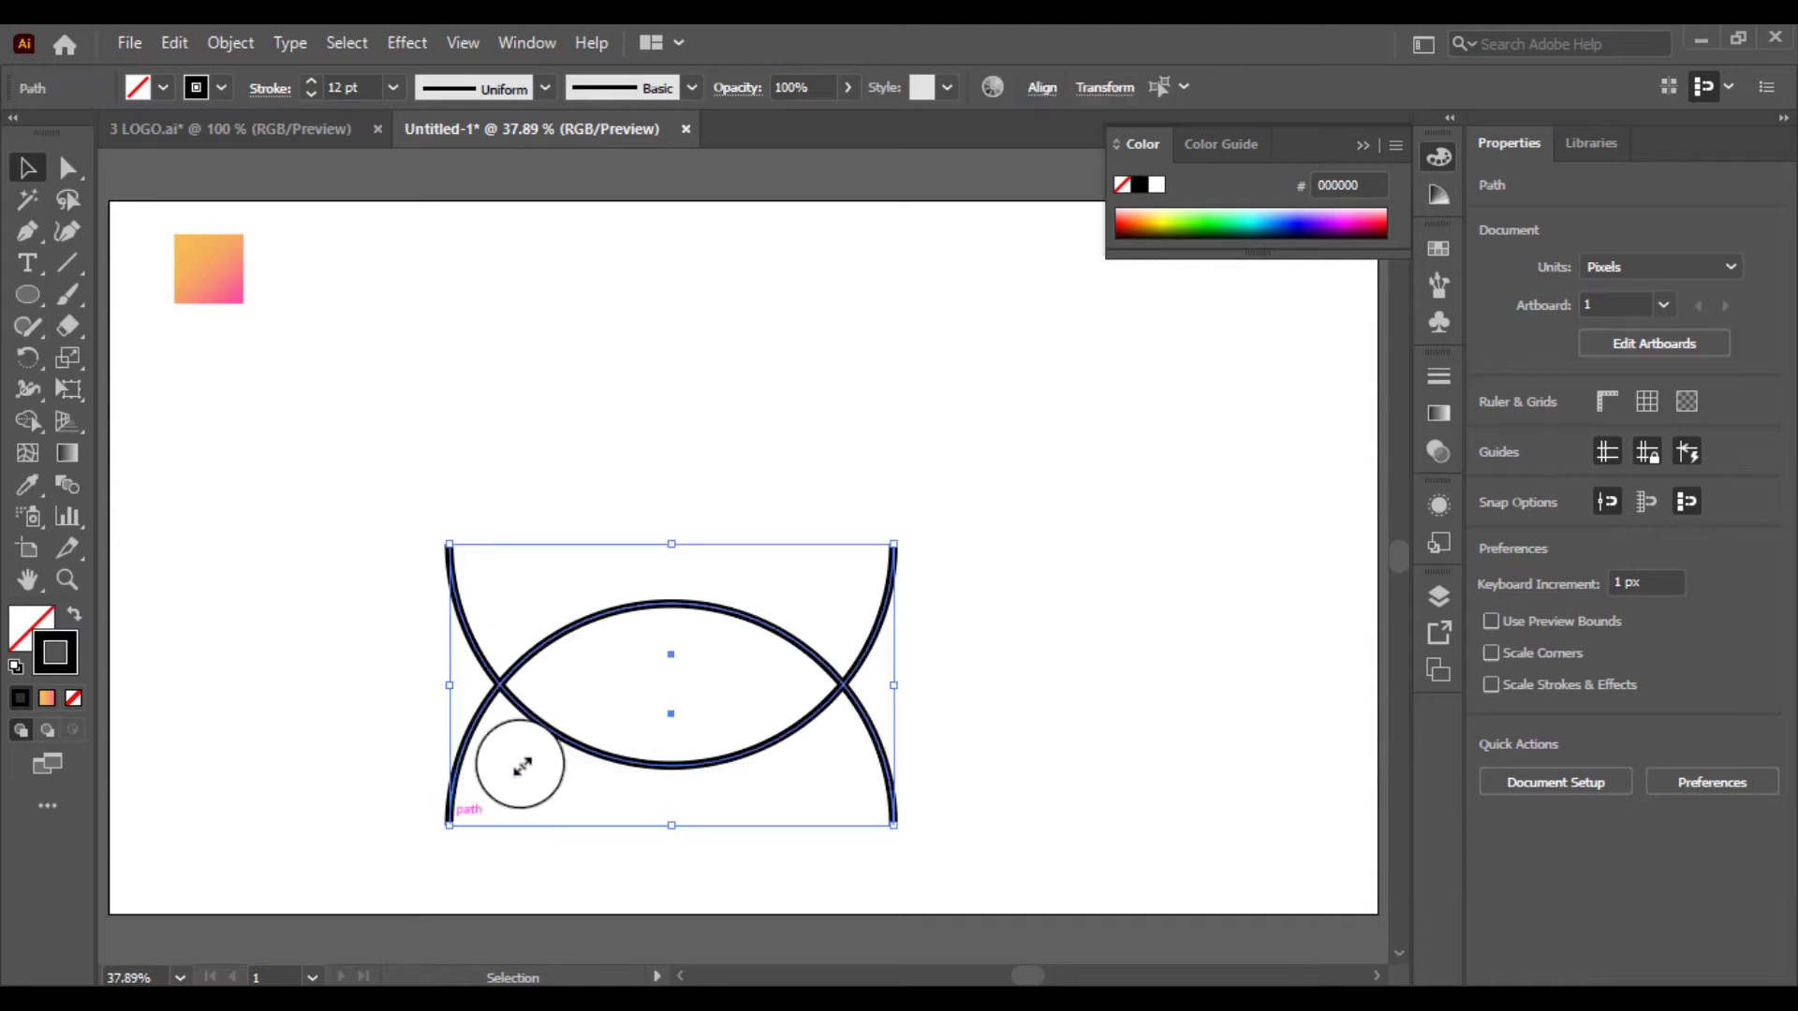
pyautogui.click(1042, 88)
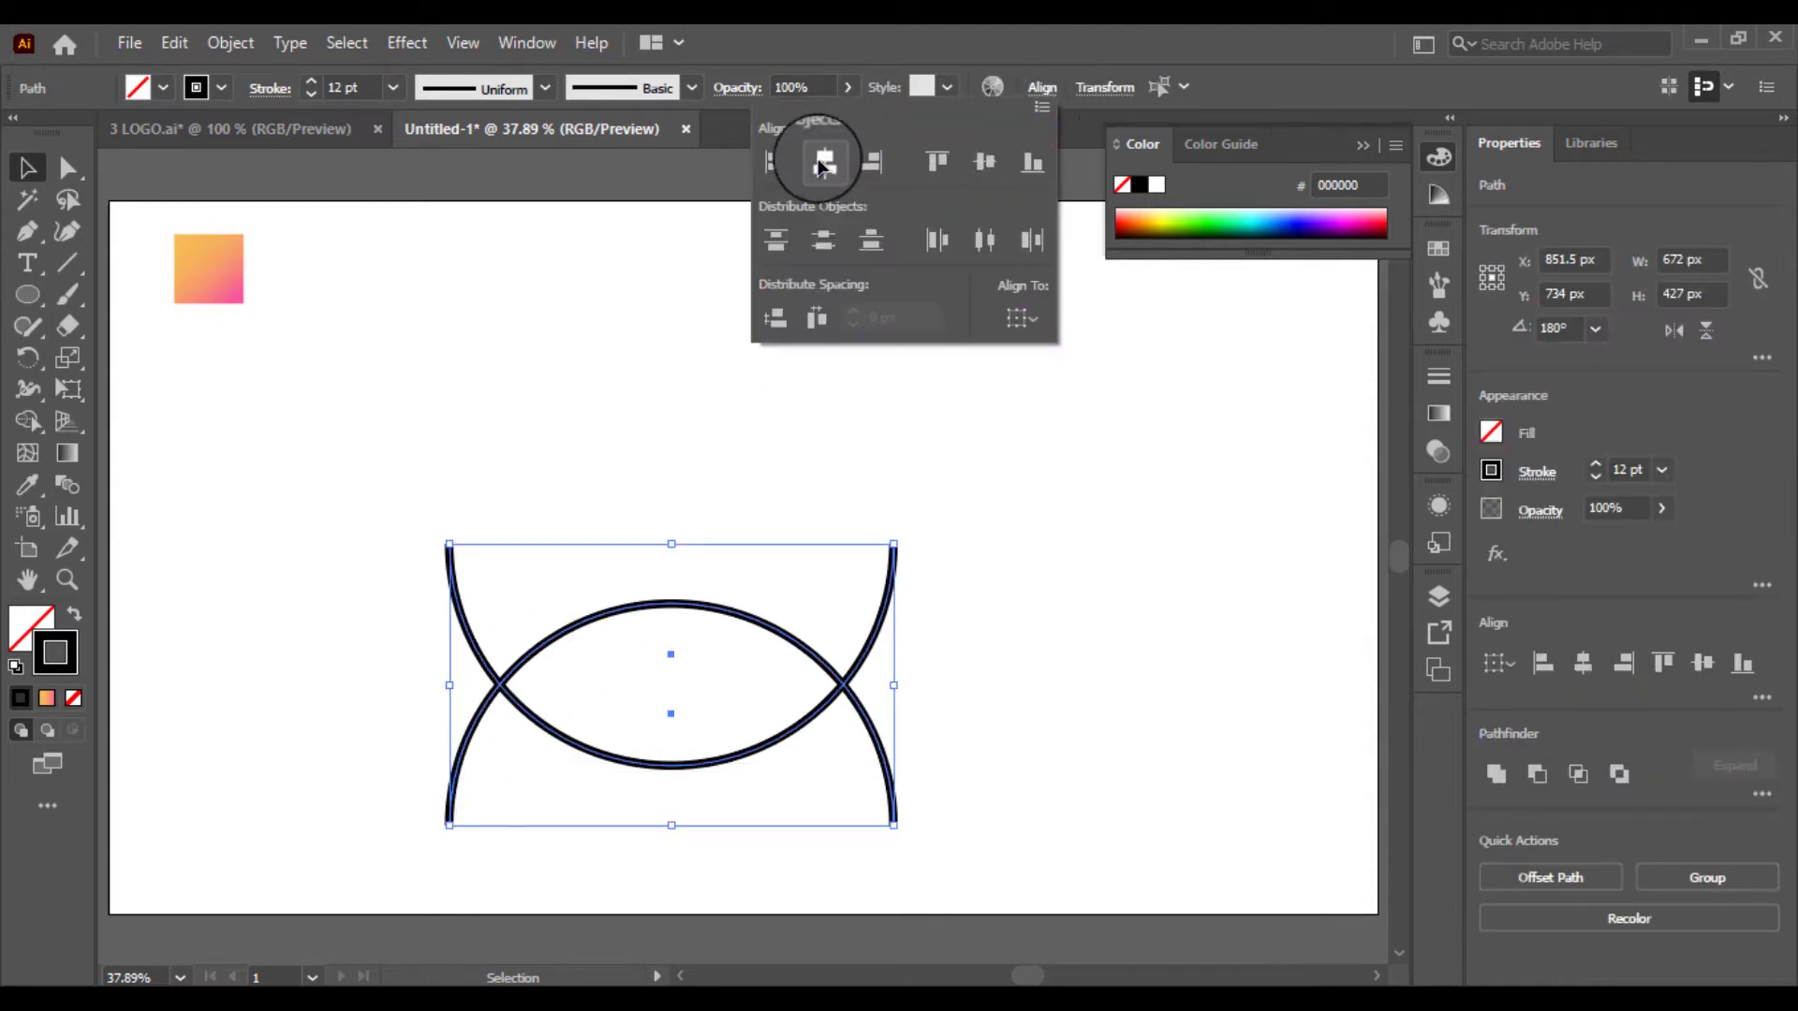
pyautogui.click(693, 513)
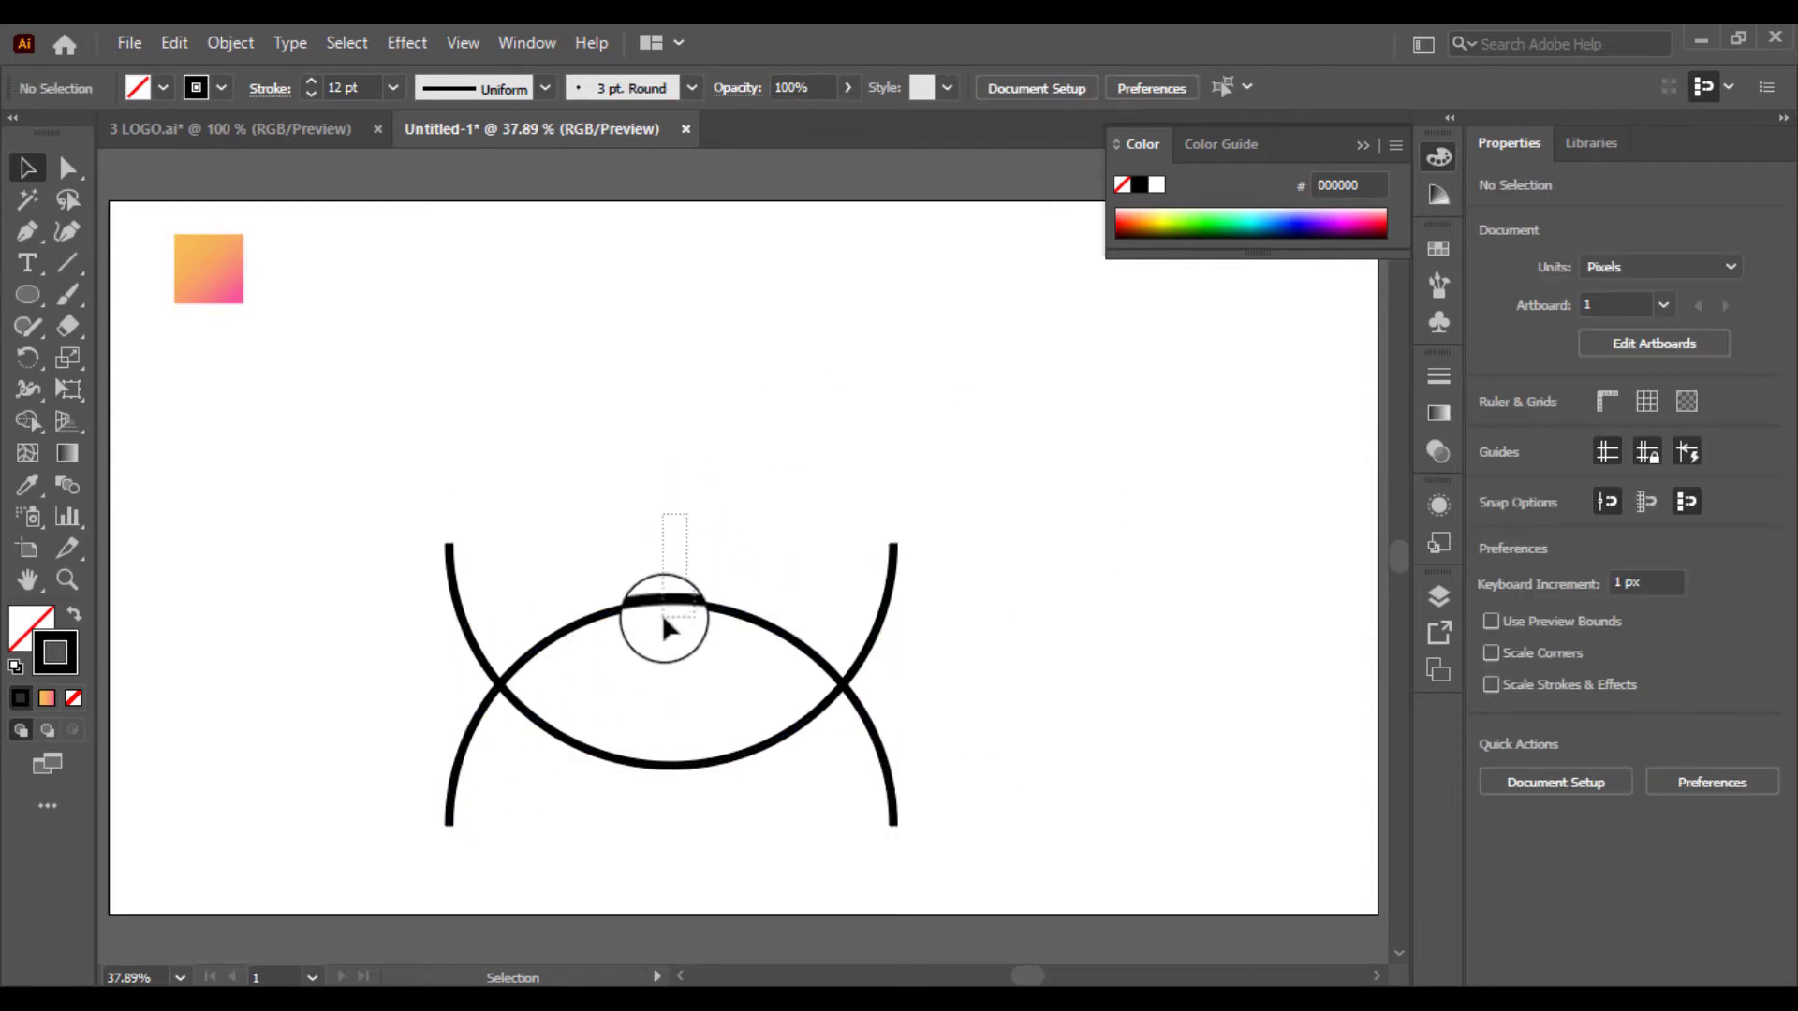
# Move the inverted arc straight up to deepen the overlap, making the pair about 382 px high overall.
pyautogui.click(677, 601)
pyautogui.moveTo(688, 613); pyautogui.dragTo(691, 579)
pyautogui.click(676, 524)
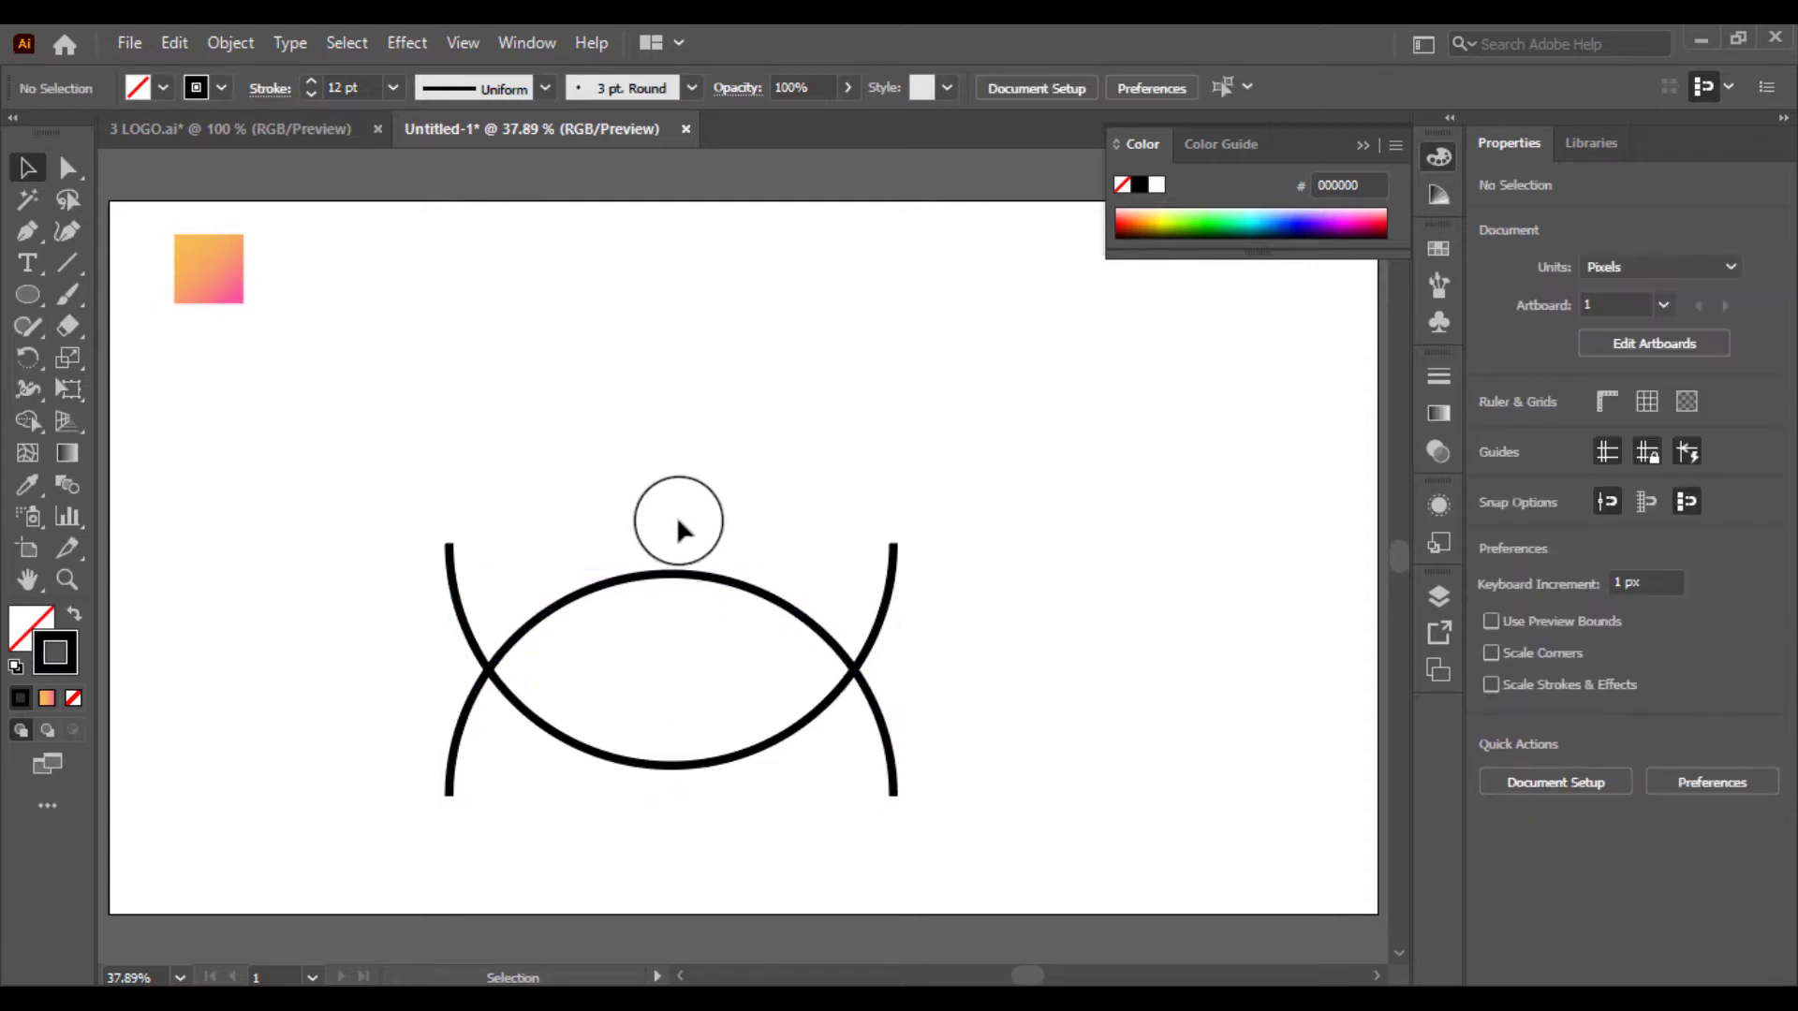
# Select both crossing arcs and expand their strokes into filled shapes.
pyautogui.moveTo(699, 474); pyautogui.dragTo(510, 777)
pyautogui.moveTo(359, 569); pyautogui.dragTo(583, 657)
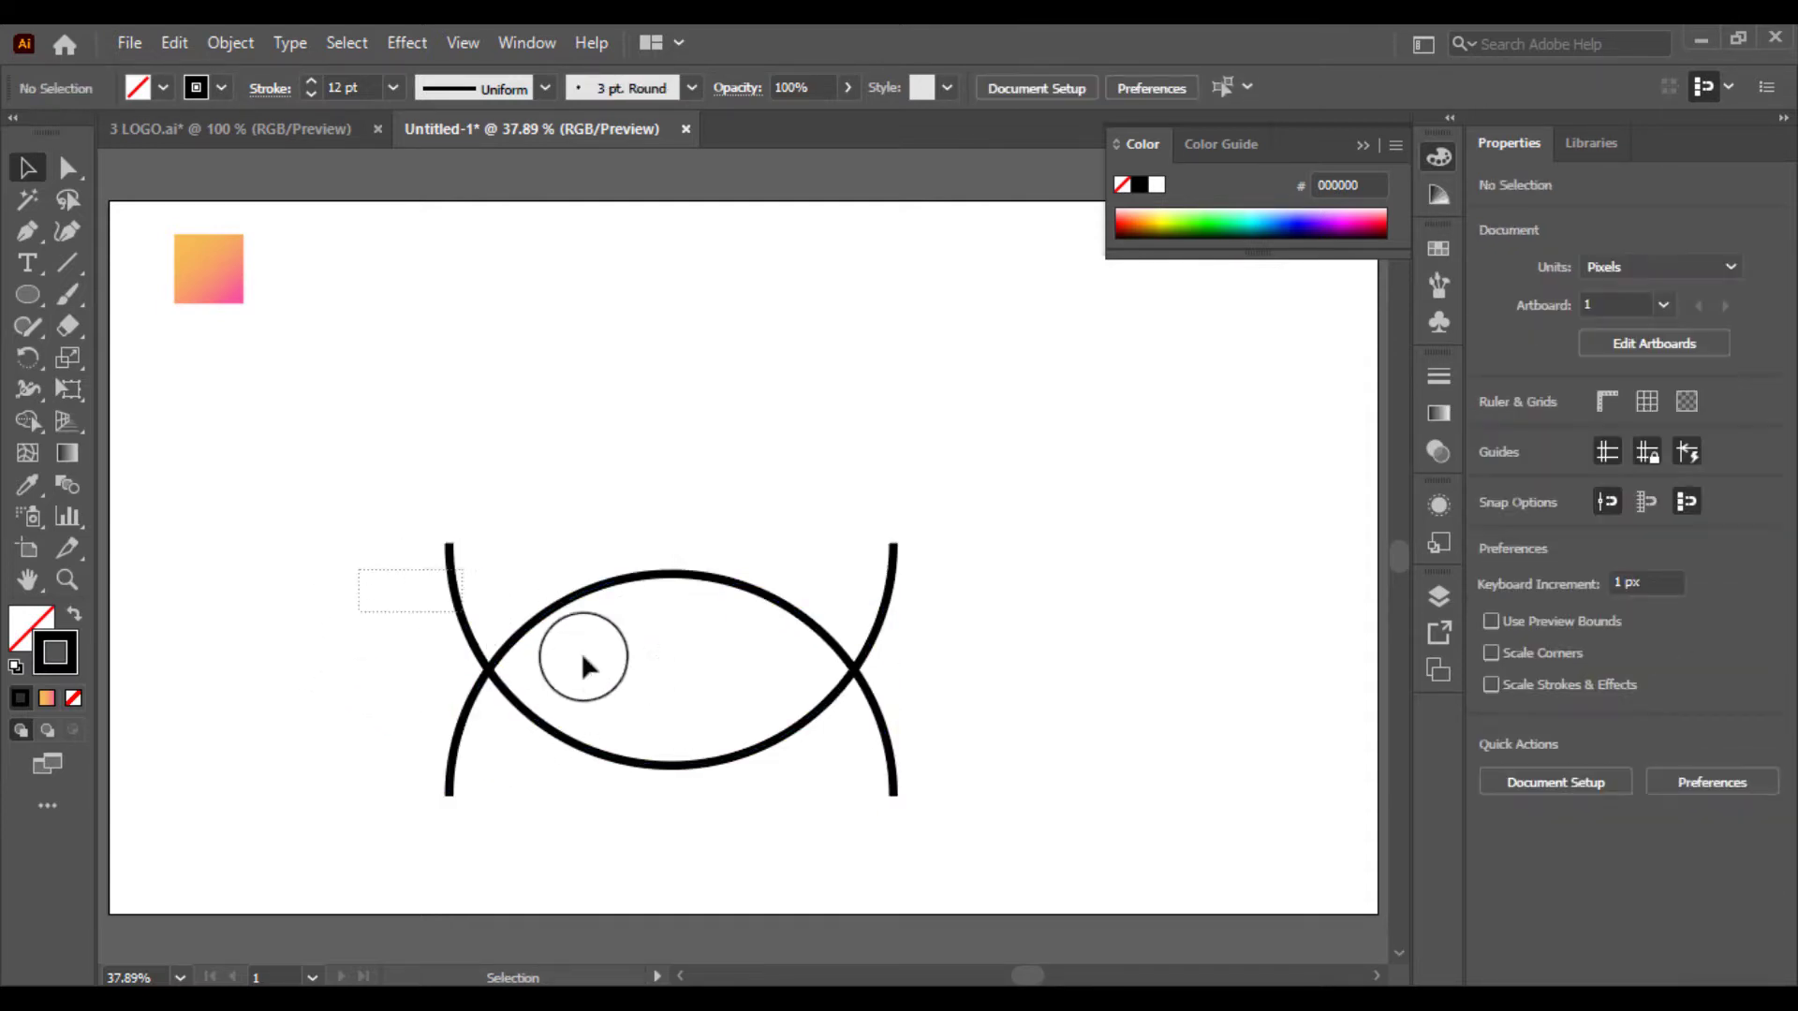
pyautogui.moveTo(968, 727); pyautogui.dragTo(968, 728)
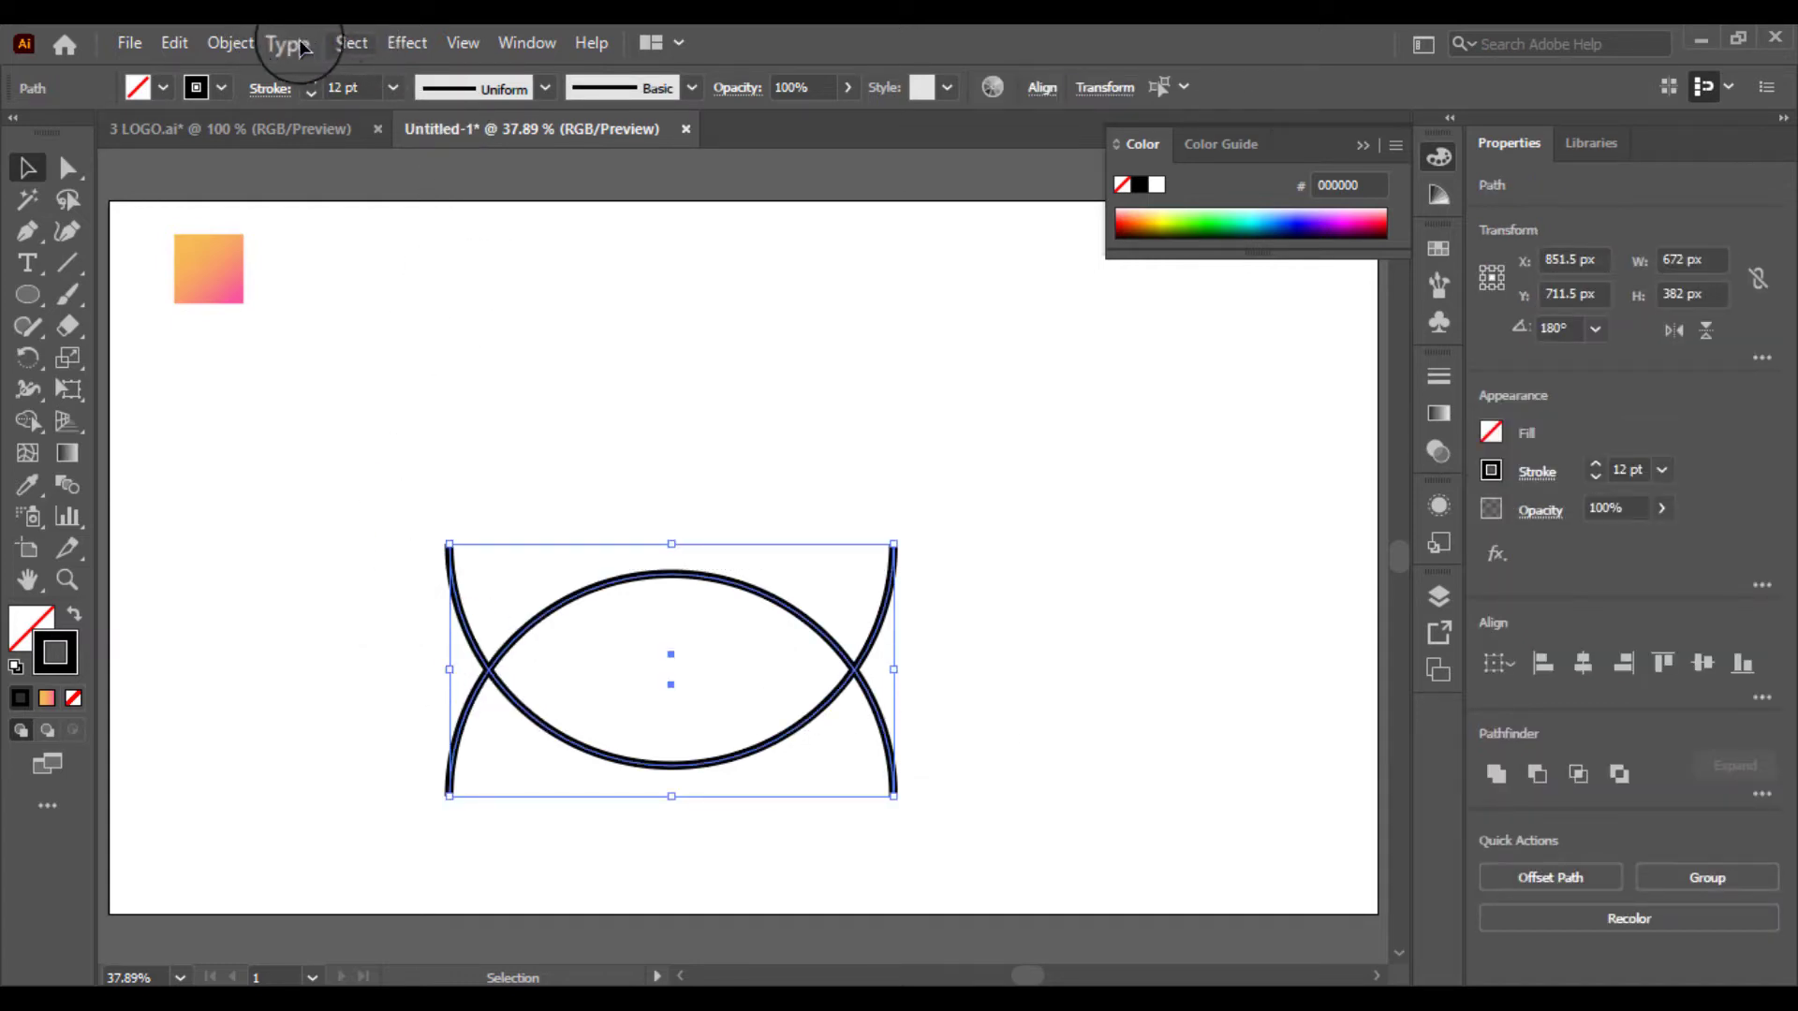
pyautogui.click(230, 42)
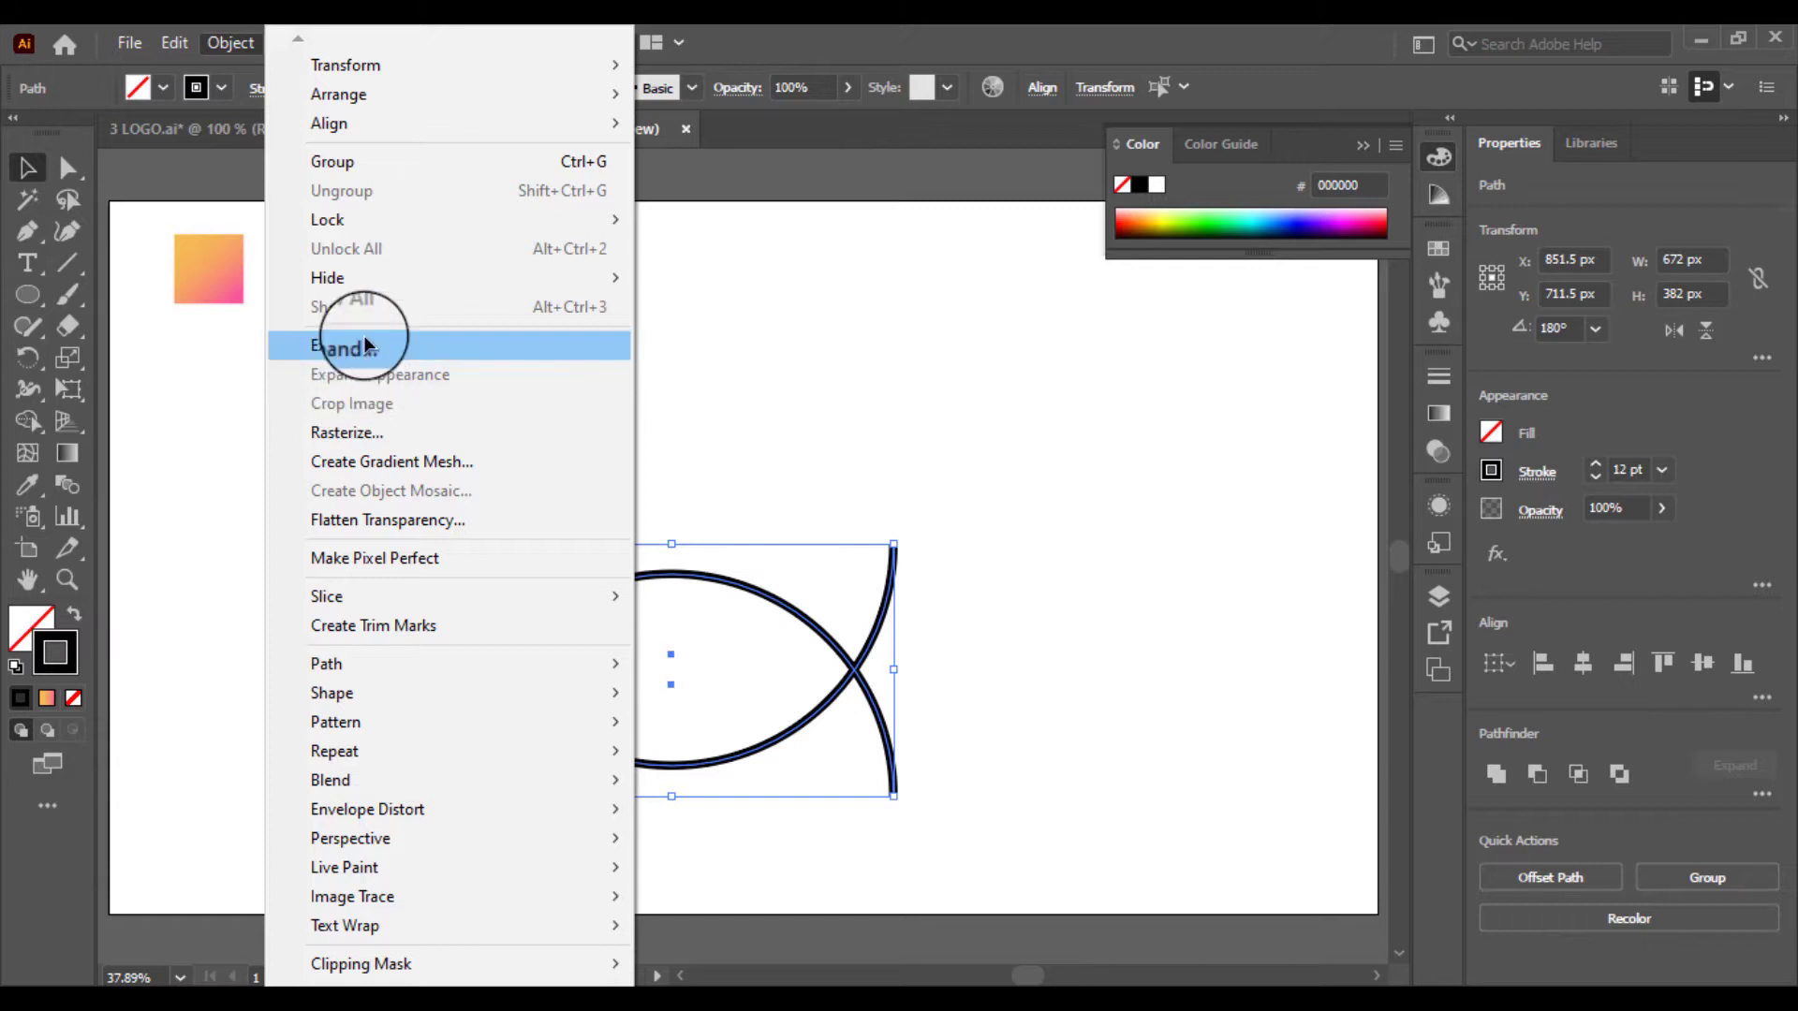
pyautogui.click(367, 345)
pyautogui.click(837, 668)
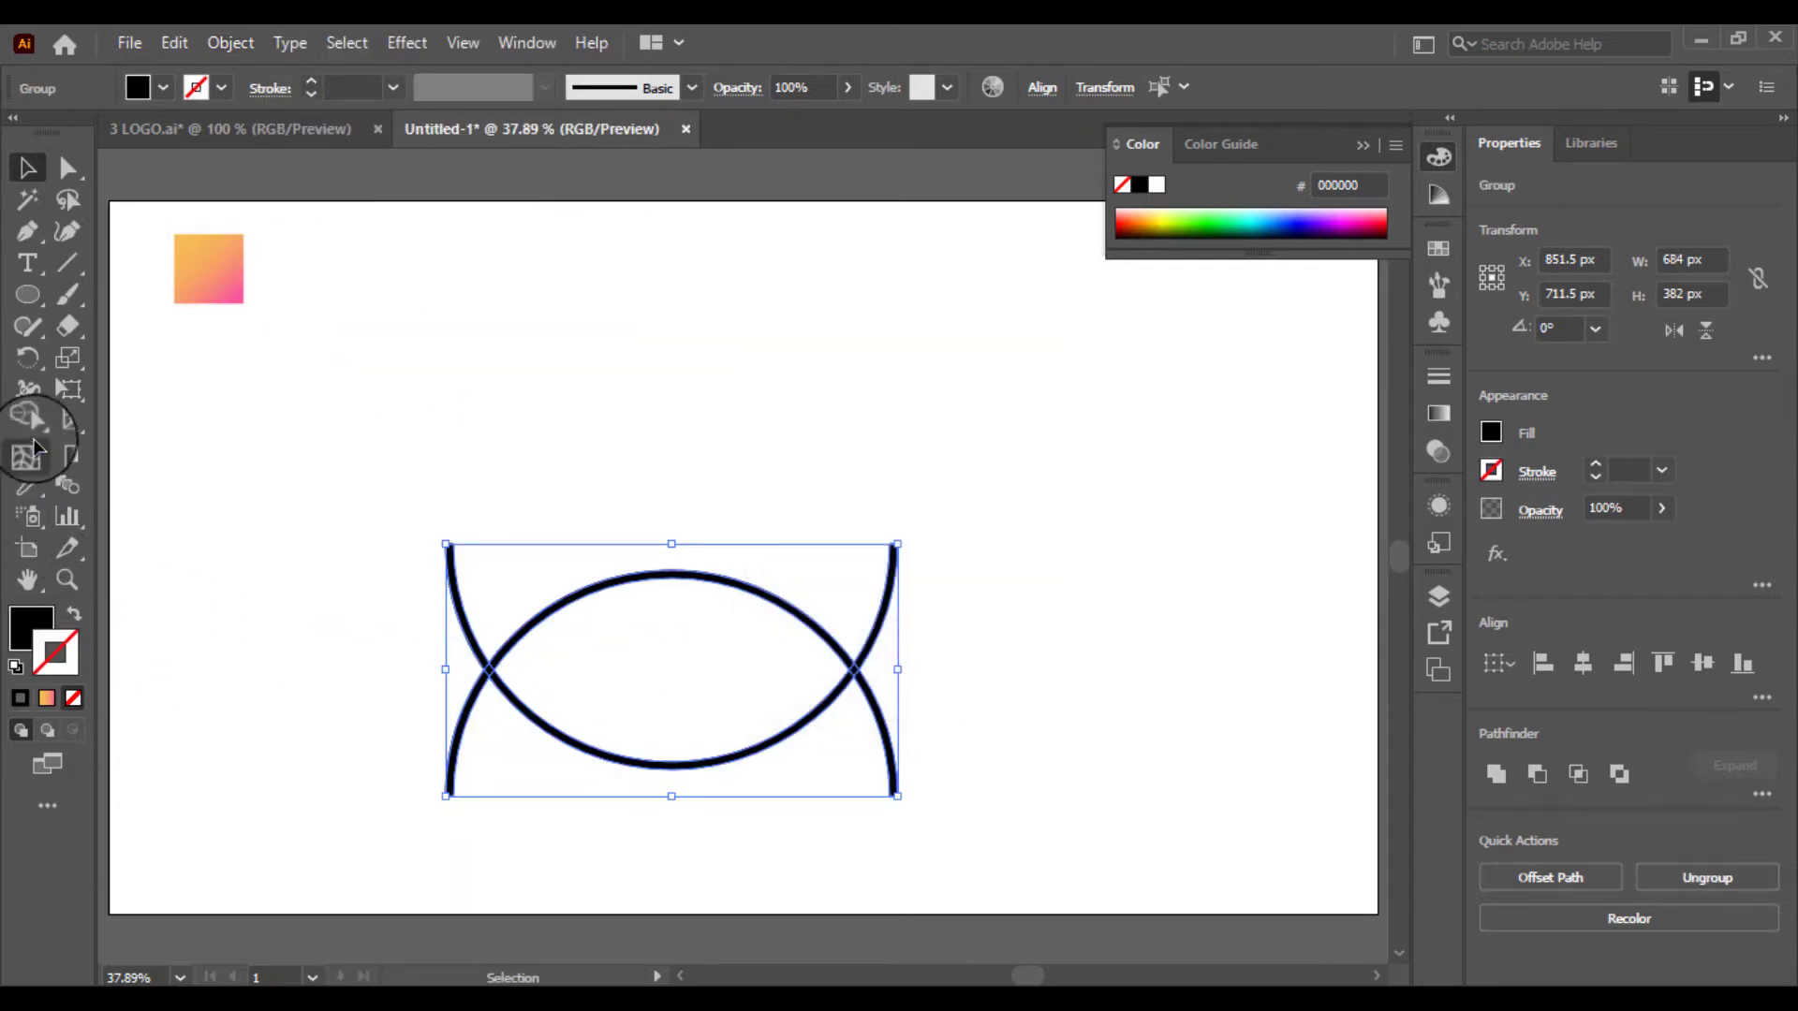
# Remove the four arc tails outside the crossings with the Shape Builder tool, leaving only the lens outline.
pyautogui.click(28, 420)
pyautogui.hotkey('ctrl', '+')
pyautogui.hotkey('ctrl', '+')
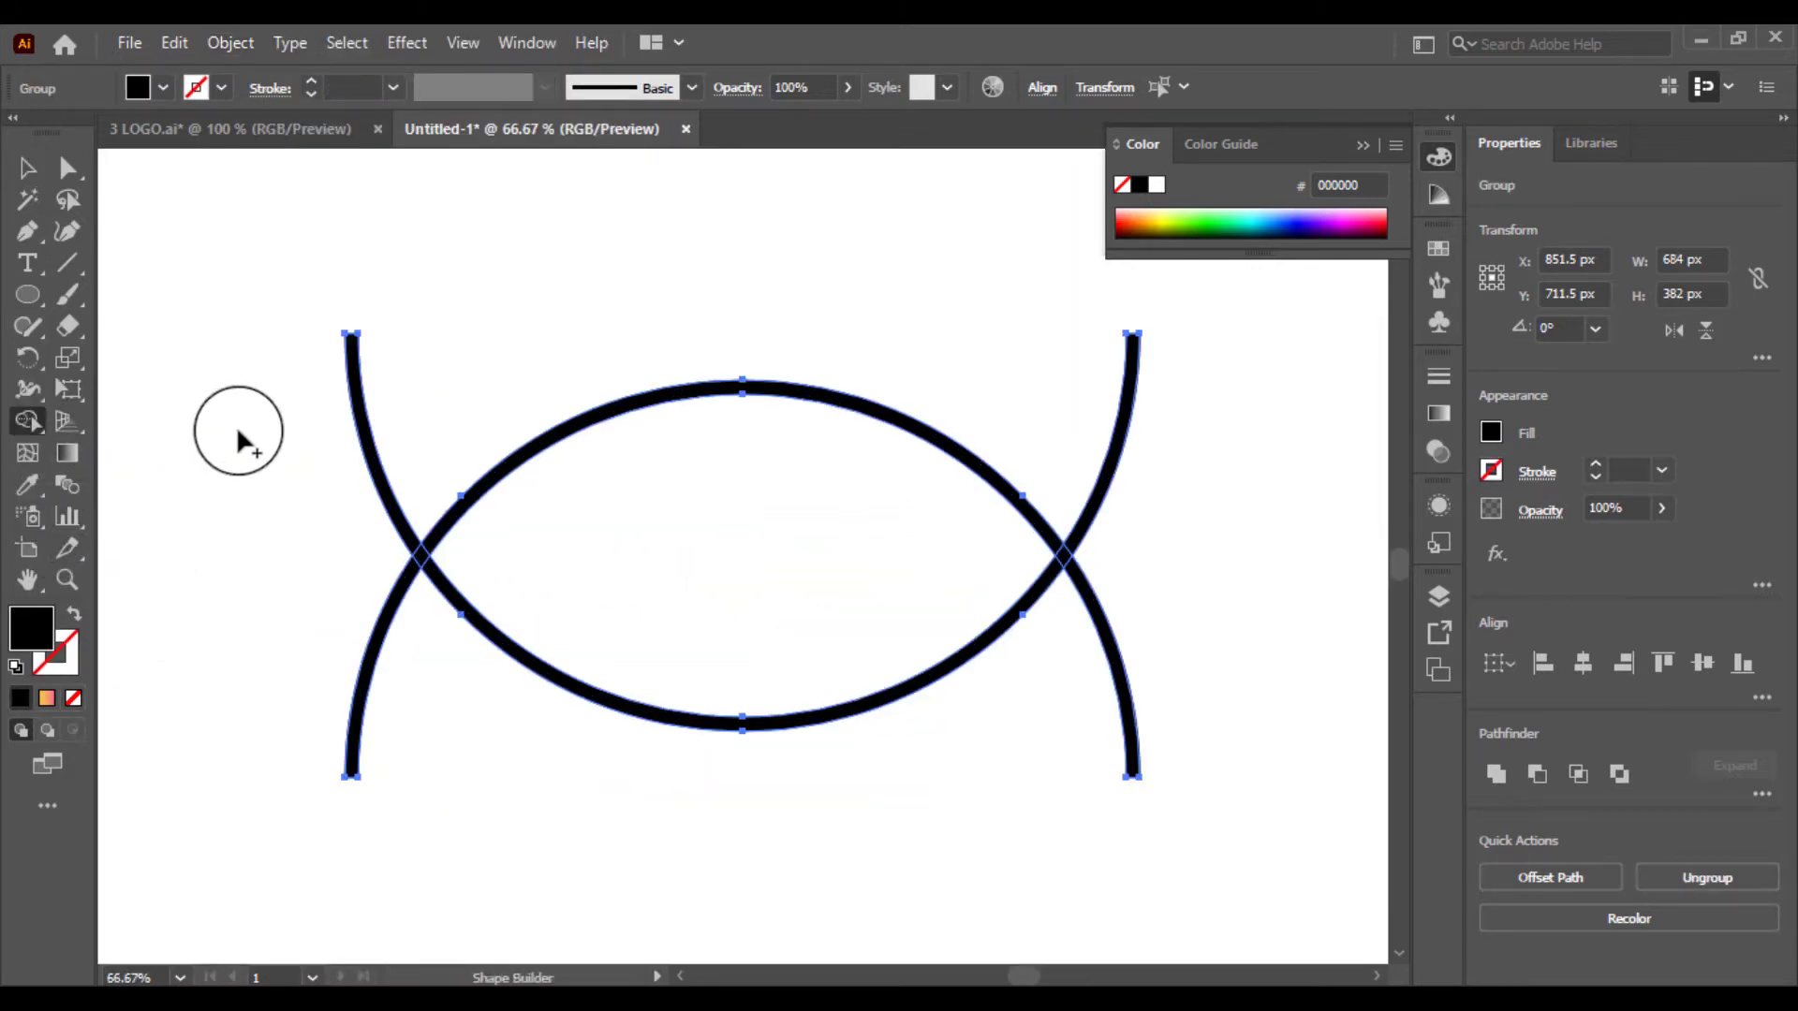
pyautogui.keyDown('alt'); pyautogui.click(393, 646); pyautogui.keyUp('alt')
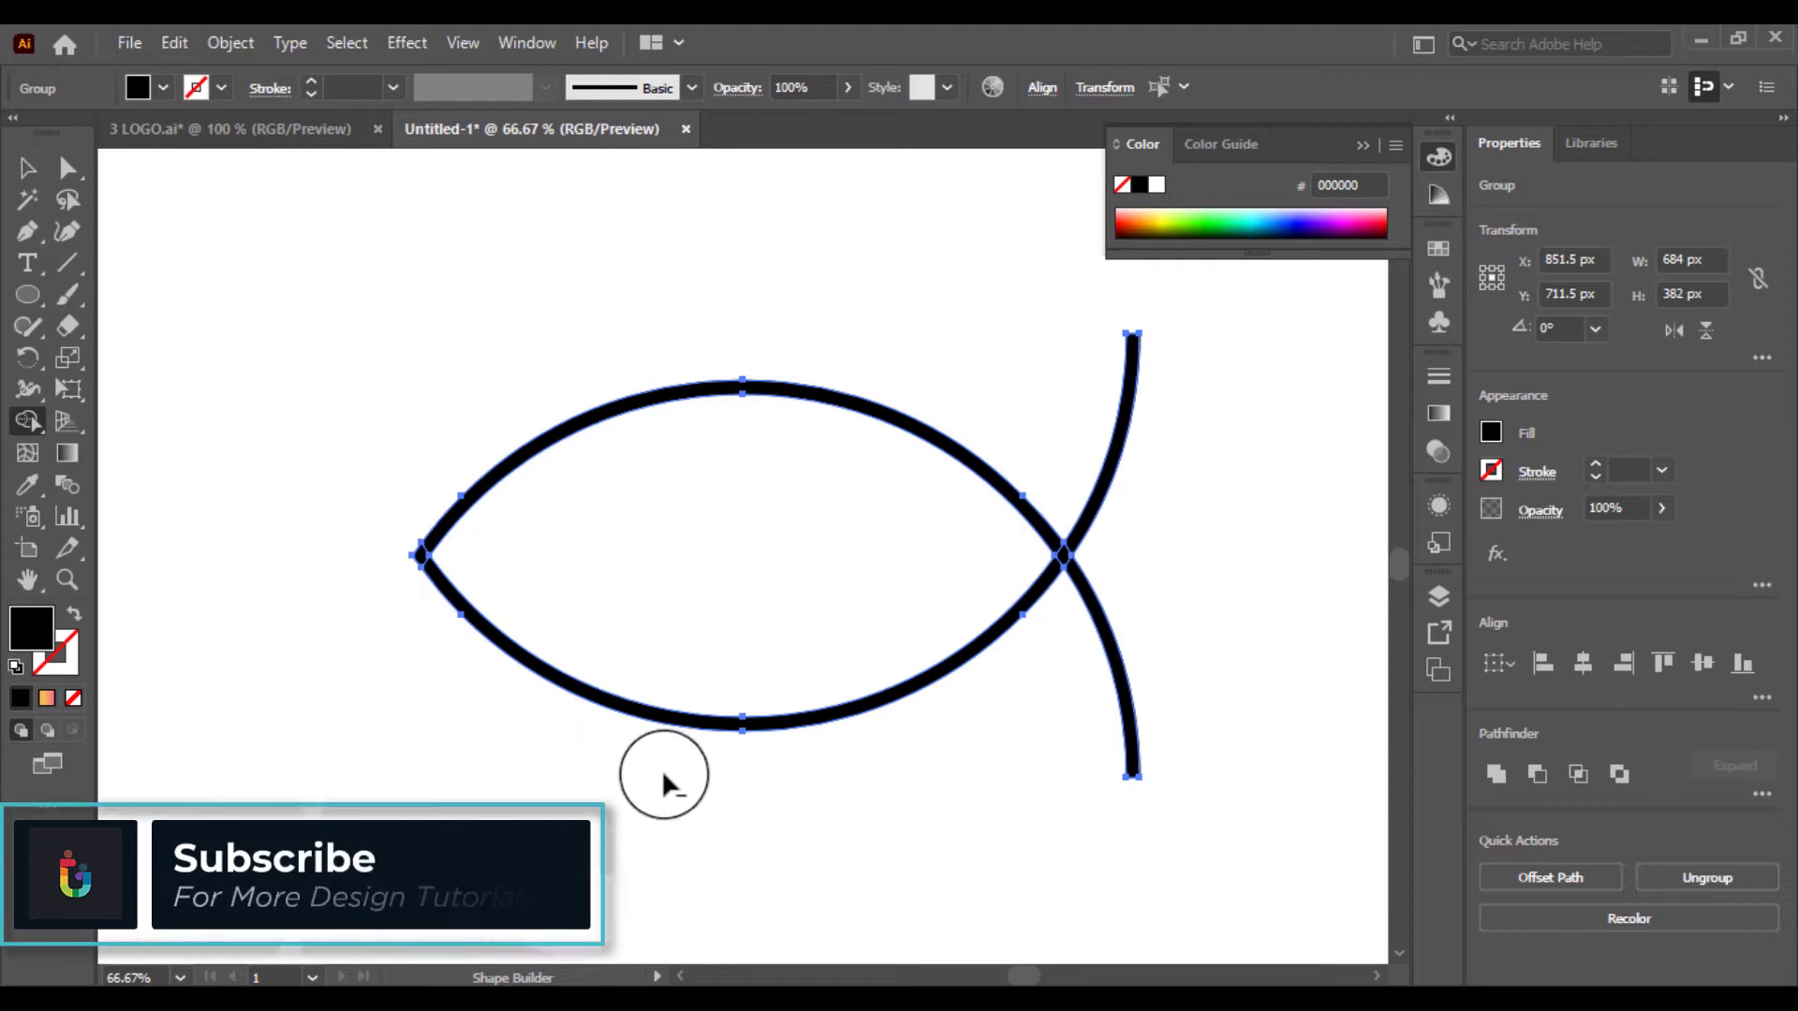
pyautogui.keyDown('alt'); pyautogui.click(1110, 698); pyautogui.keyUp('alt')
pyautogui.moveTo(1186, 557); pyautogui.dragTo(1181, 559)
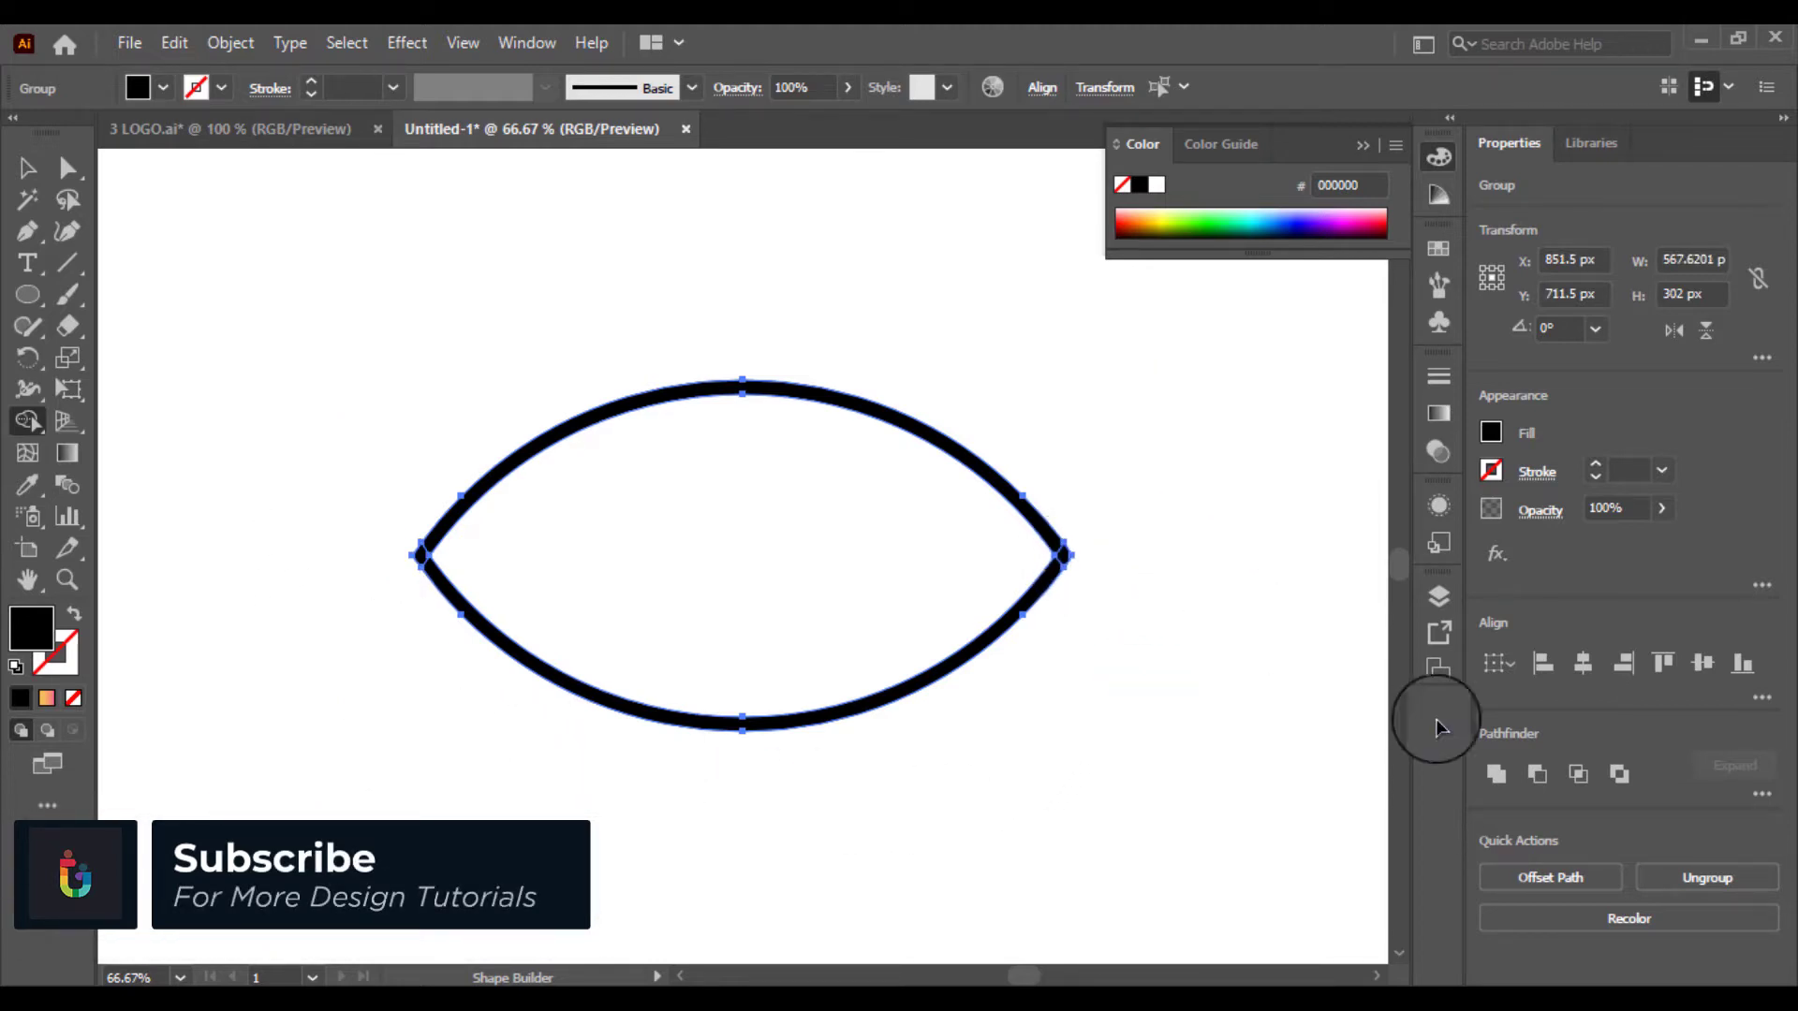
# Unite the remaining lens outline pieces into one compound path and select it for the Shape Builder tool.
pyautogui.click(1507, 791)
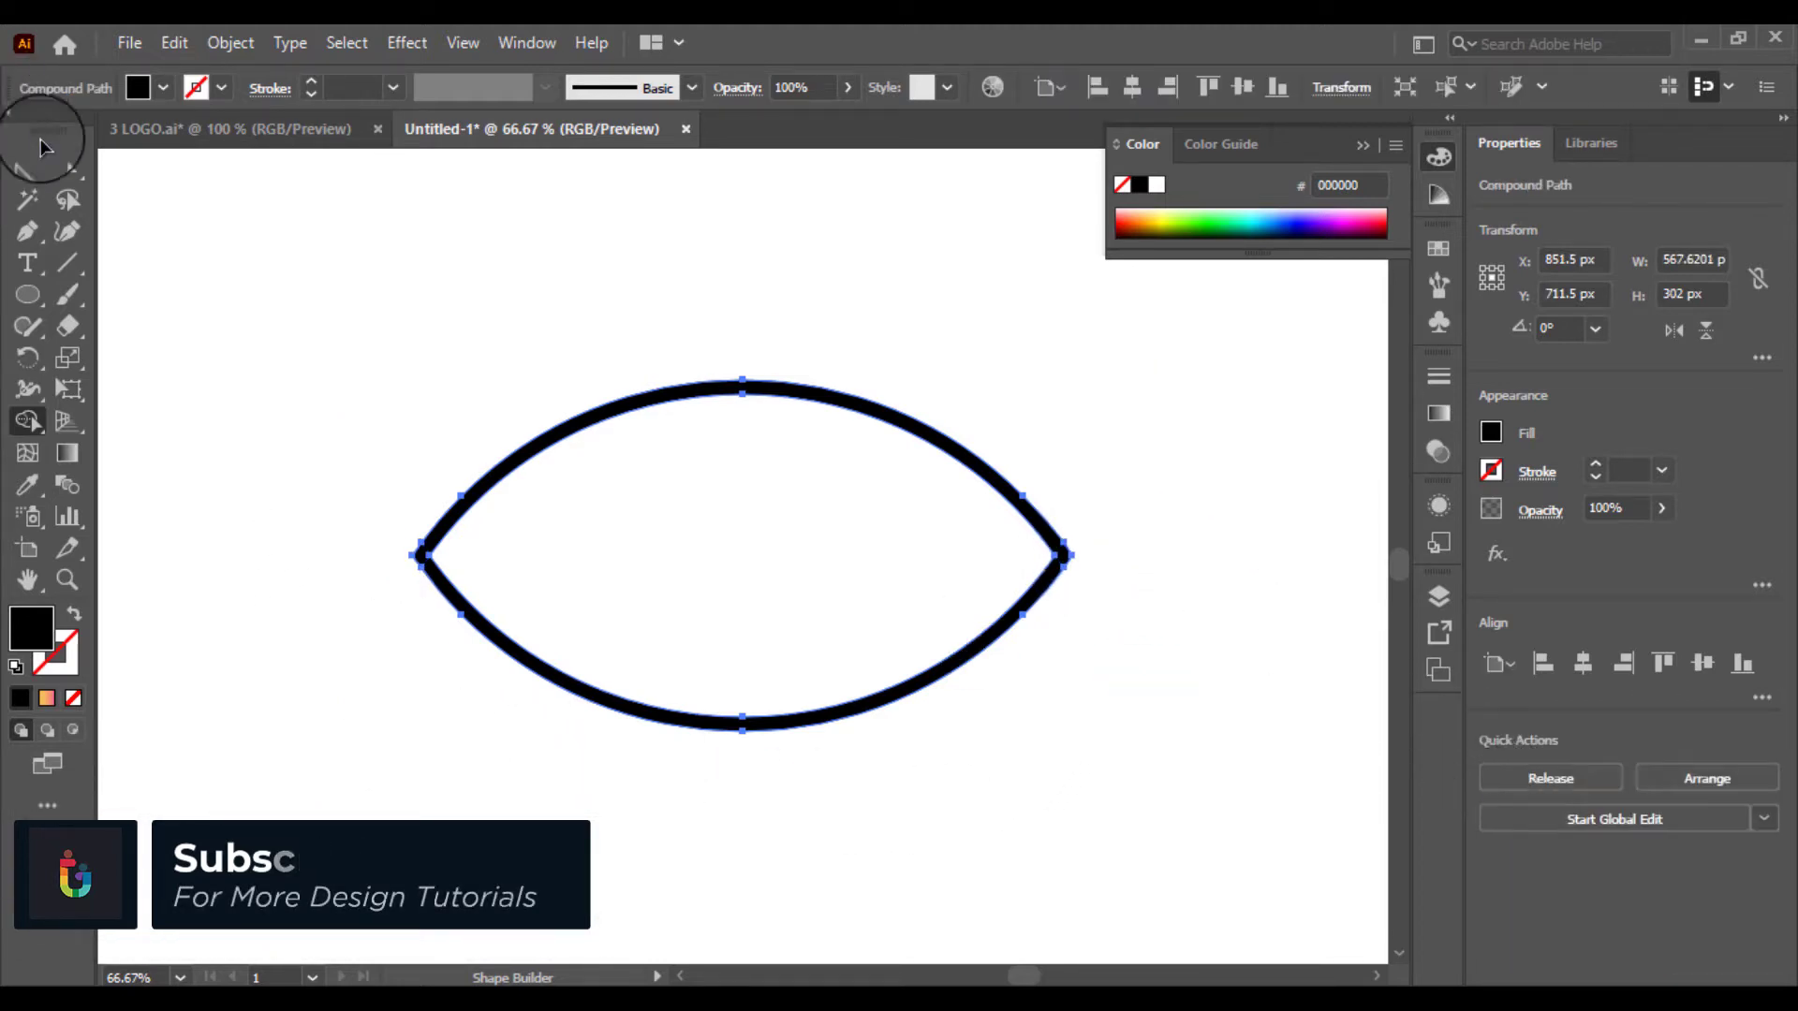
pyautogui.click(19, 172)
pyautogui.click(157, 459)
pyautogui.moveTo(290, 421); pyautogui.dragTo(1115, 736)
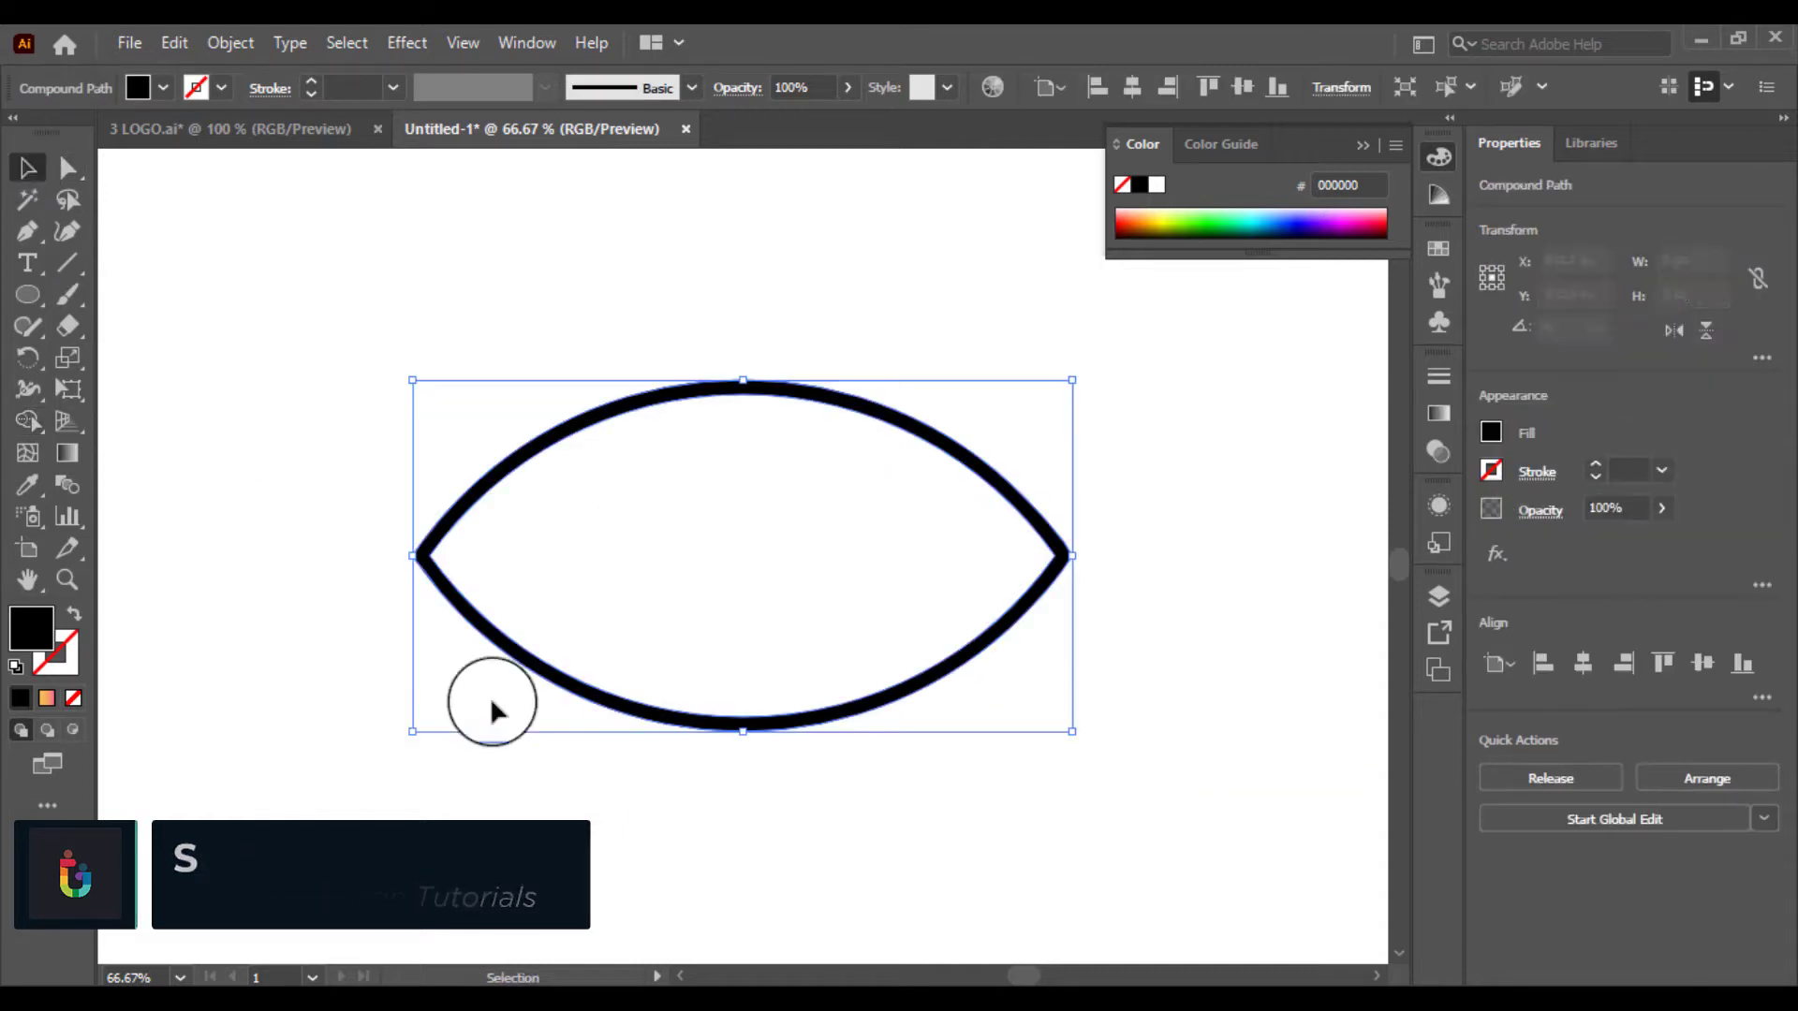
pyautogui.click(28, 421)
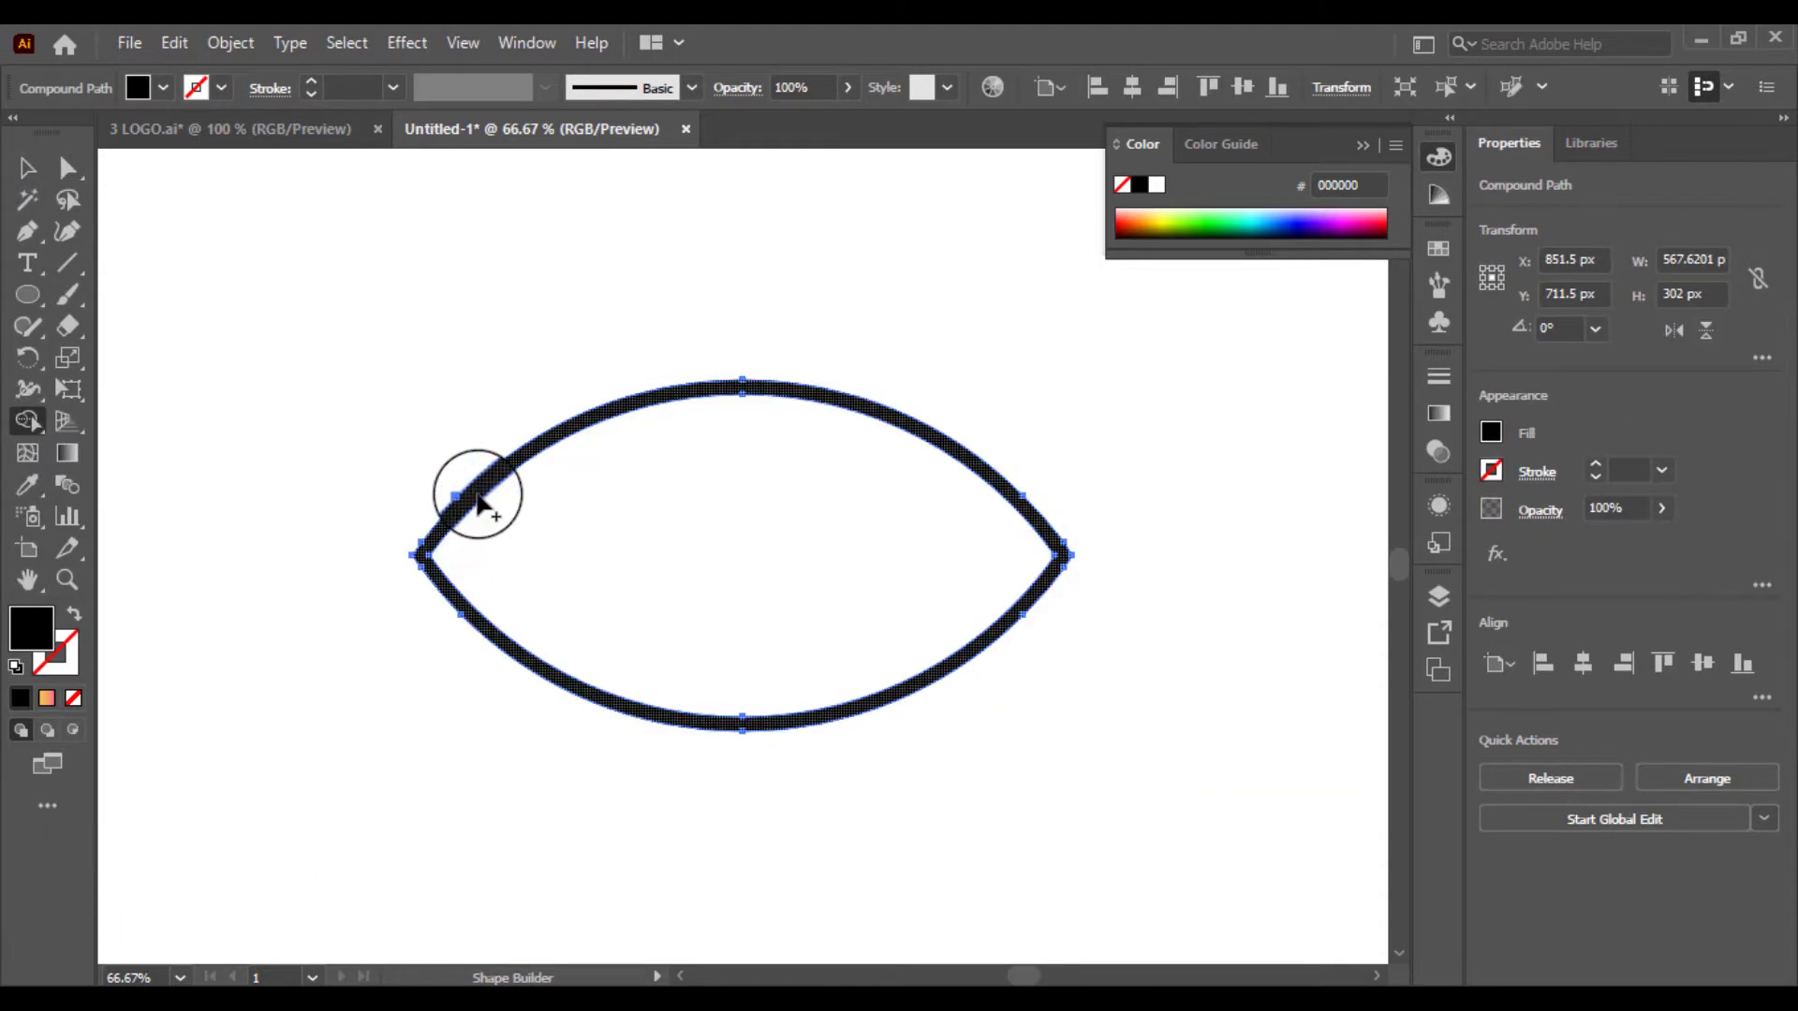
# Merge the lens outline and its interior into one solid shape with the Shape Builder tool, and rotate it to 270° so it stands upright.
pyautogui.moveTo(482, 499); pyautogui.dragTo(600, 557)
pyautogui.click(26, 167)
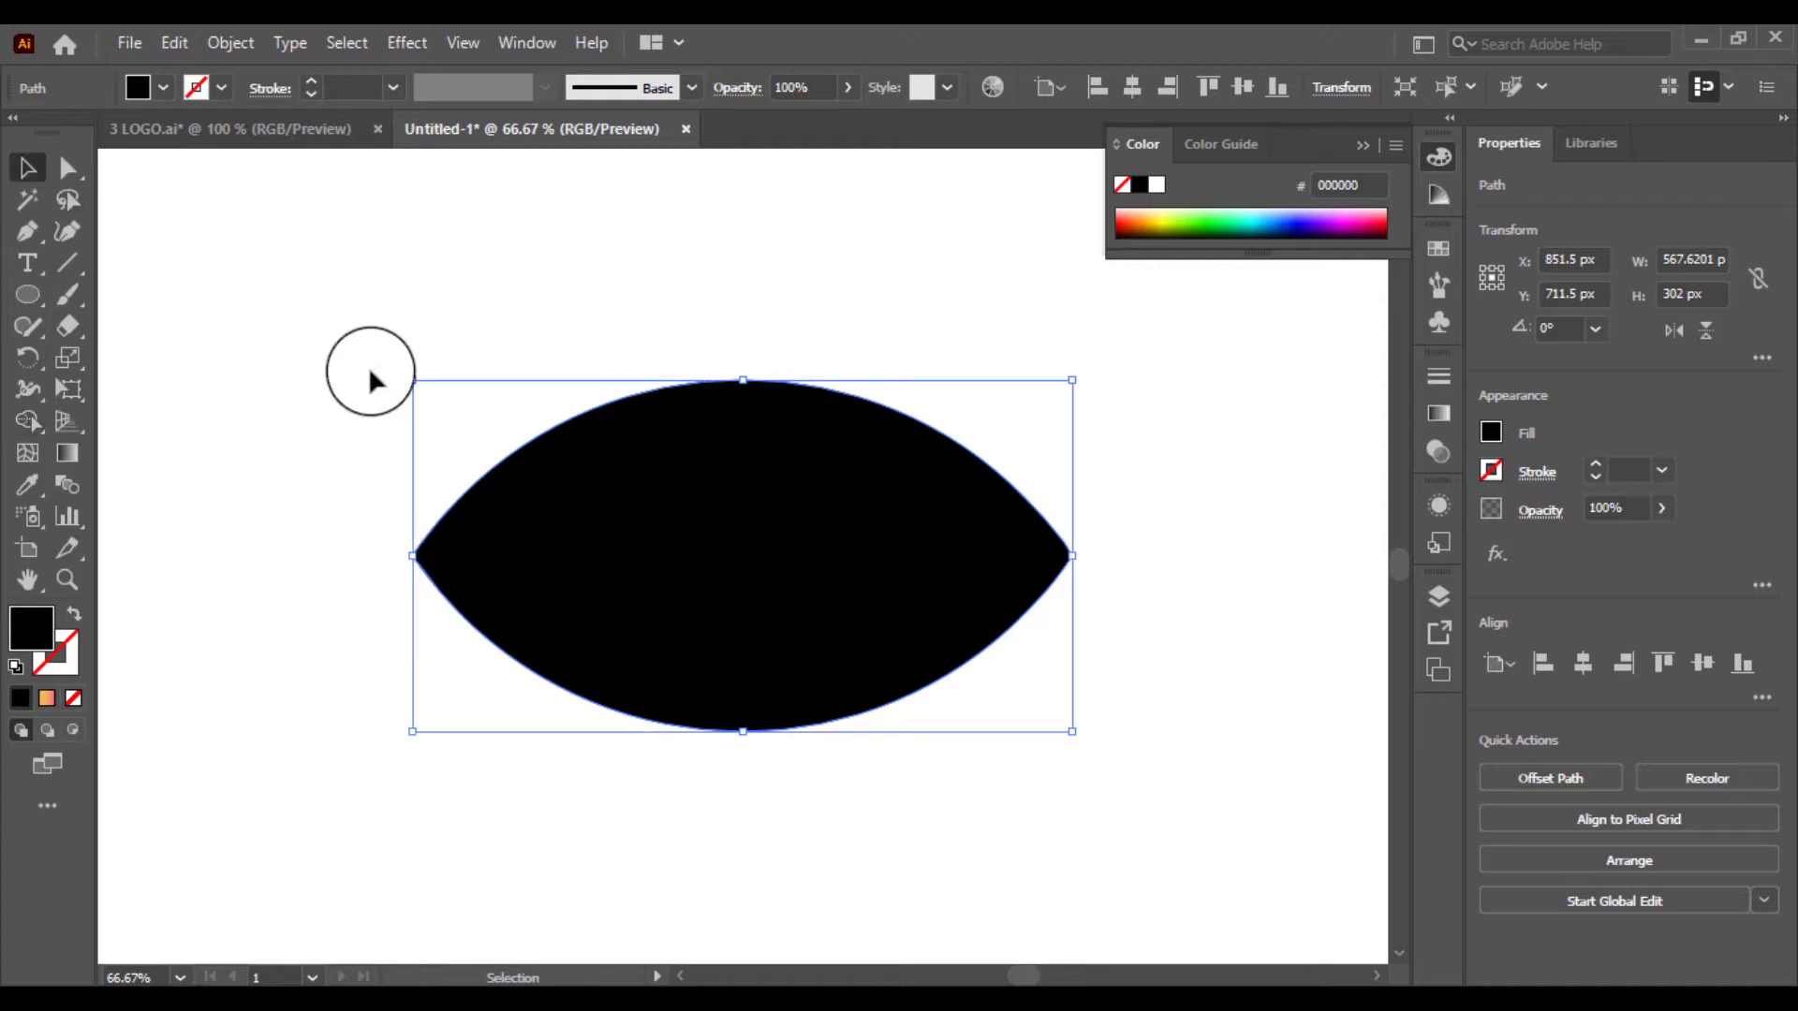
pyautogui.click(1083, 426)
pyautogui.click(940, 681)
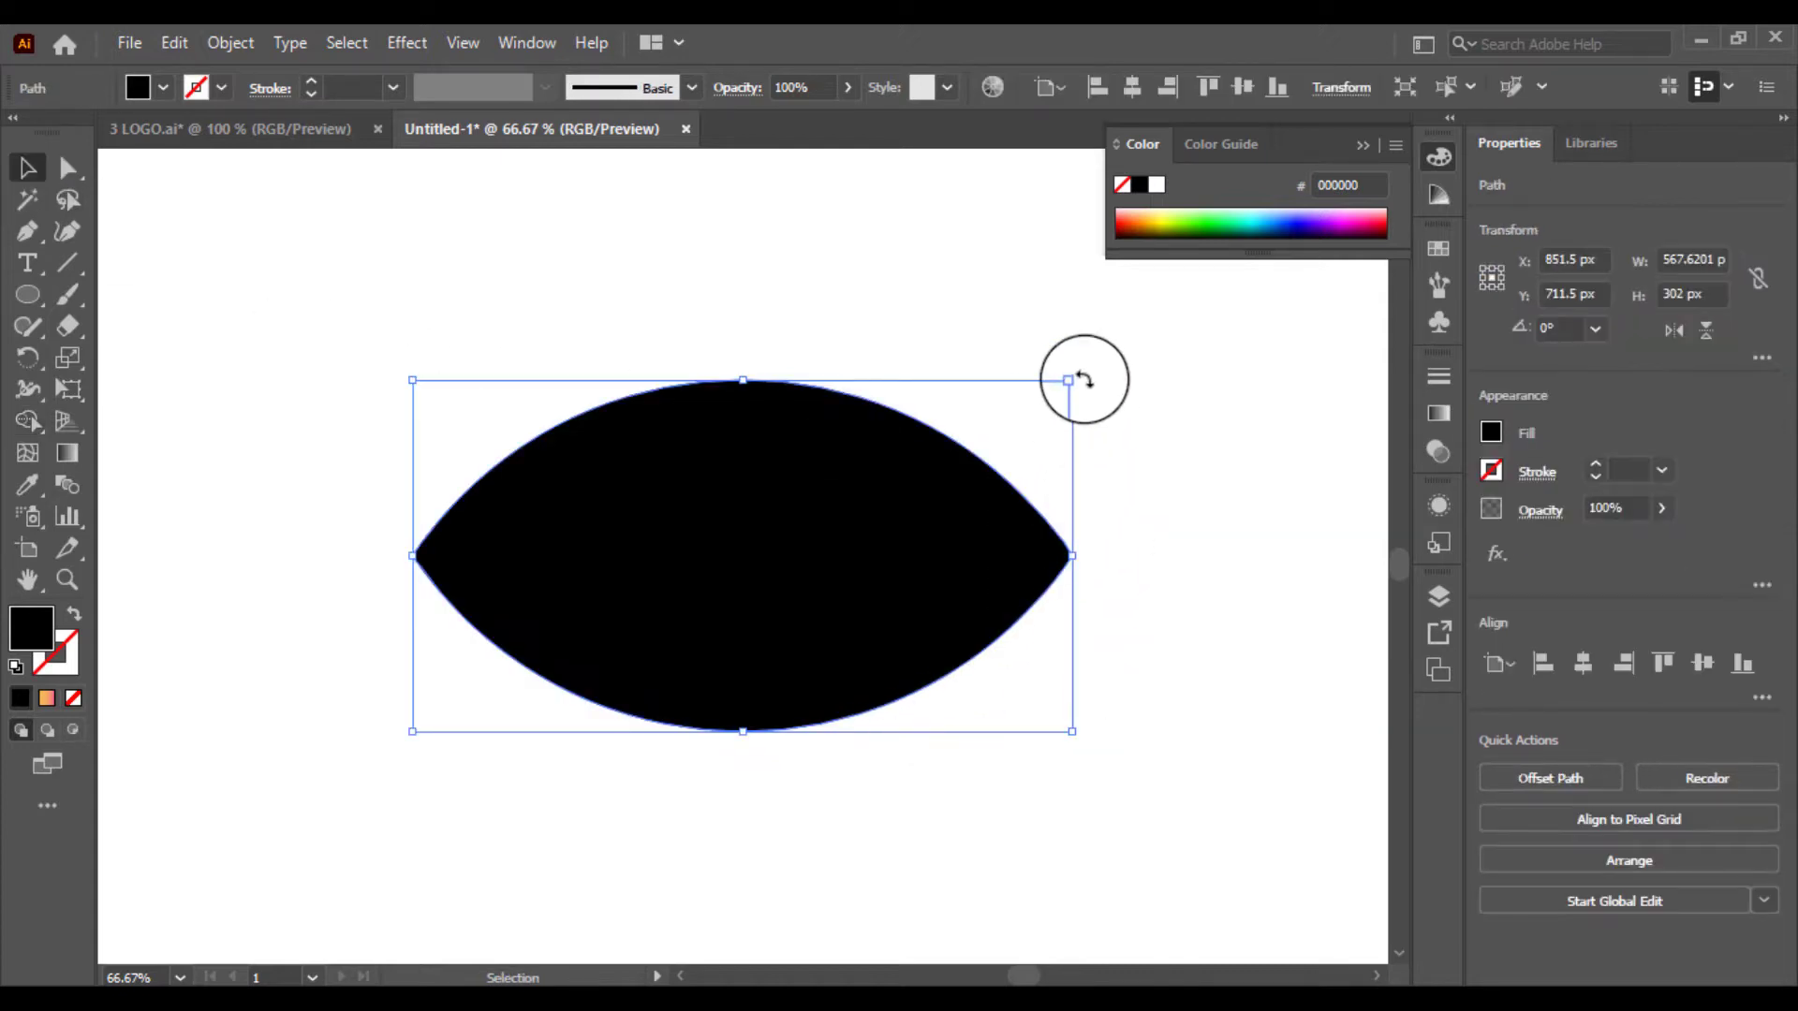
pyautogui.moveTo(1083, 379); pyautogui.dragTo(806, 623)
pyautogui.click(1103, 524)
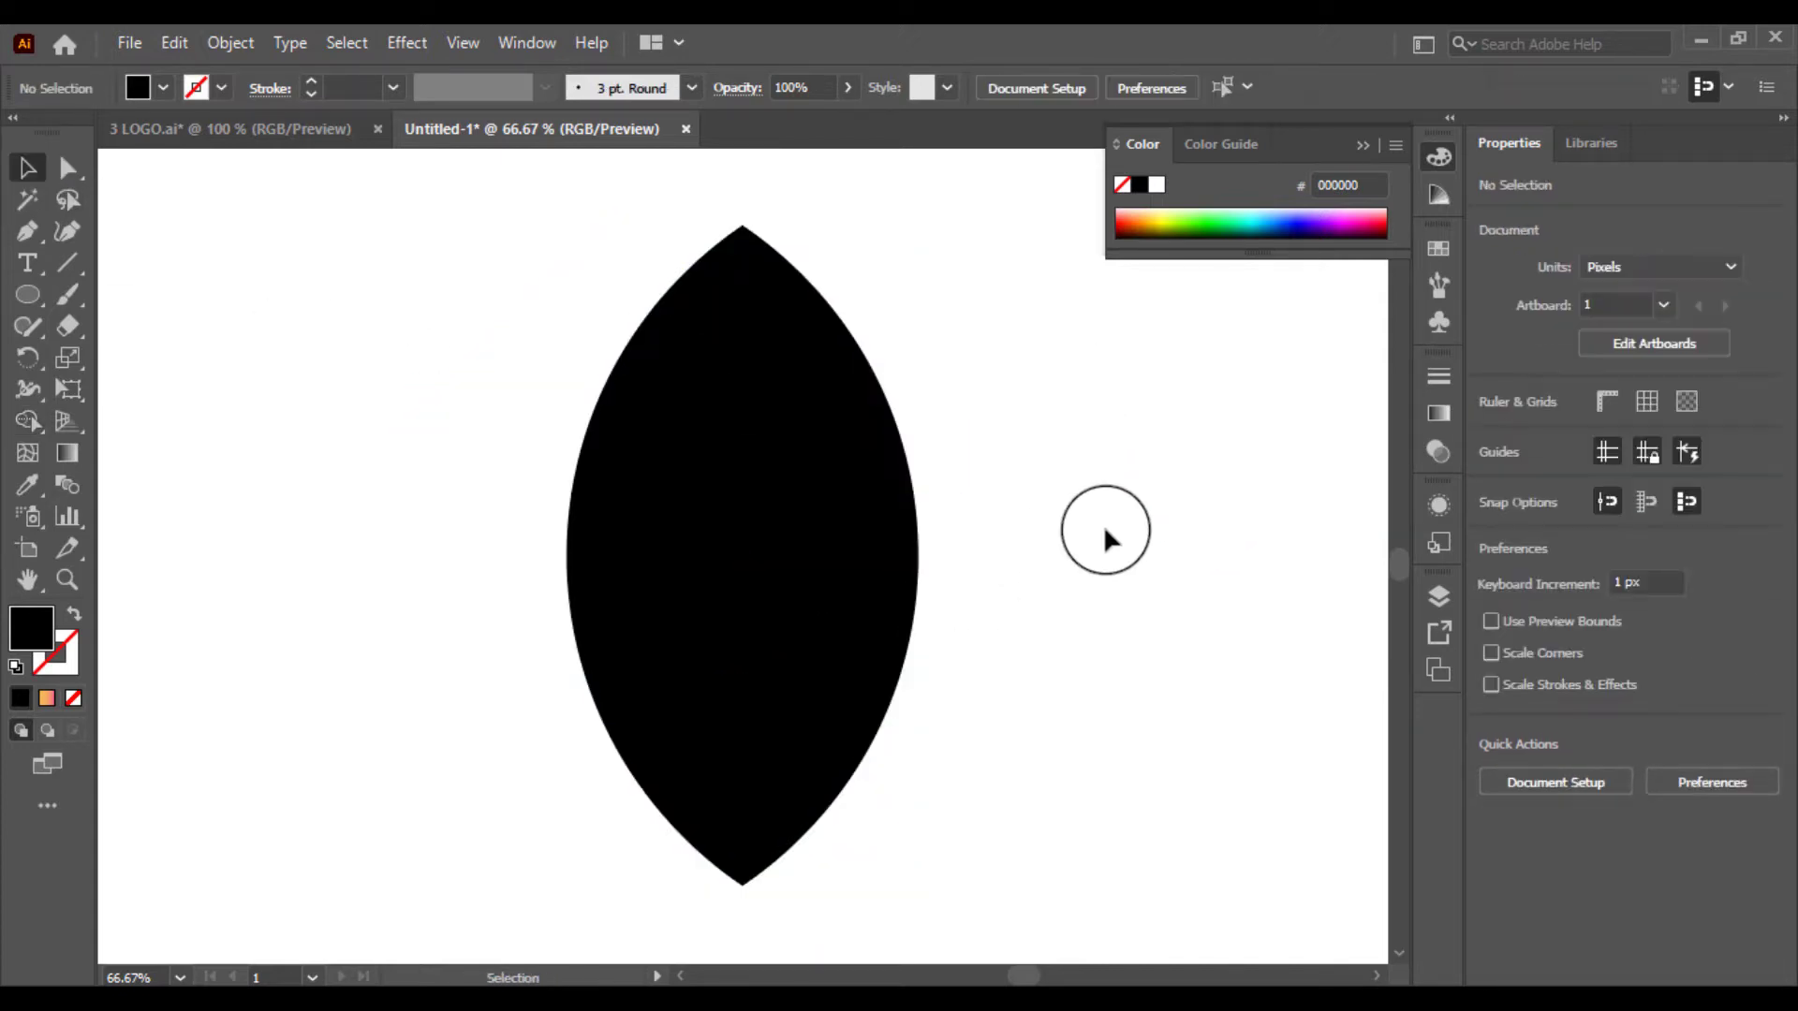
# Duplicate the upright black lens about 467 px to its right, keeping the copy level with the original.
pyautogui.hotkey('ctrl', '-')
pyautogui.moveTo(1103, 525); pyautogui.dragTo(955, 646)
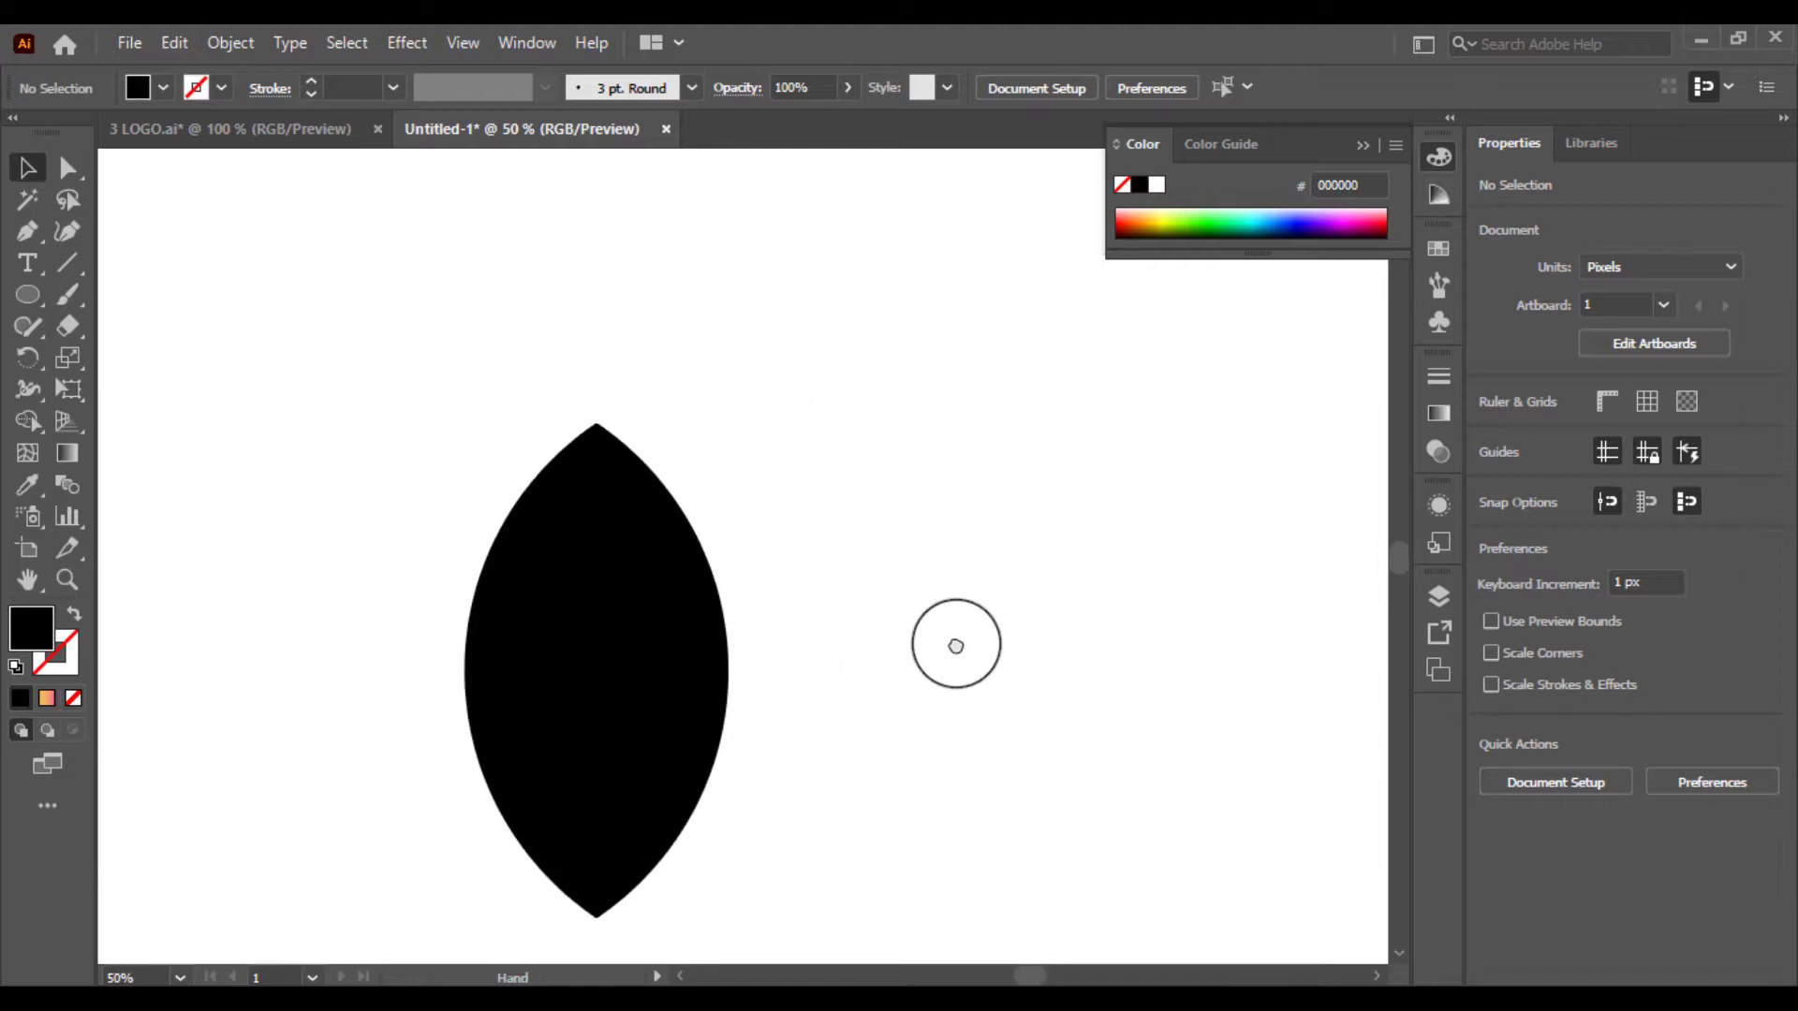
pyautogui.click(675, 644)
pyautogui.moveTo(633, 640); pyautogui.dragTo(1045, 655)
pyautogui.click(400, 541)
pyautogui.moveTo(325, 535); pyautogui.dragTo(246, 458)
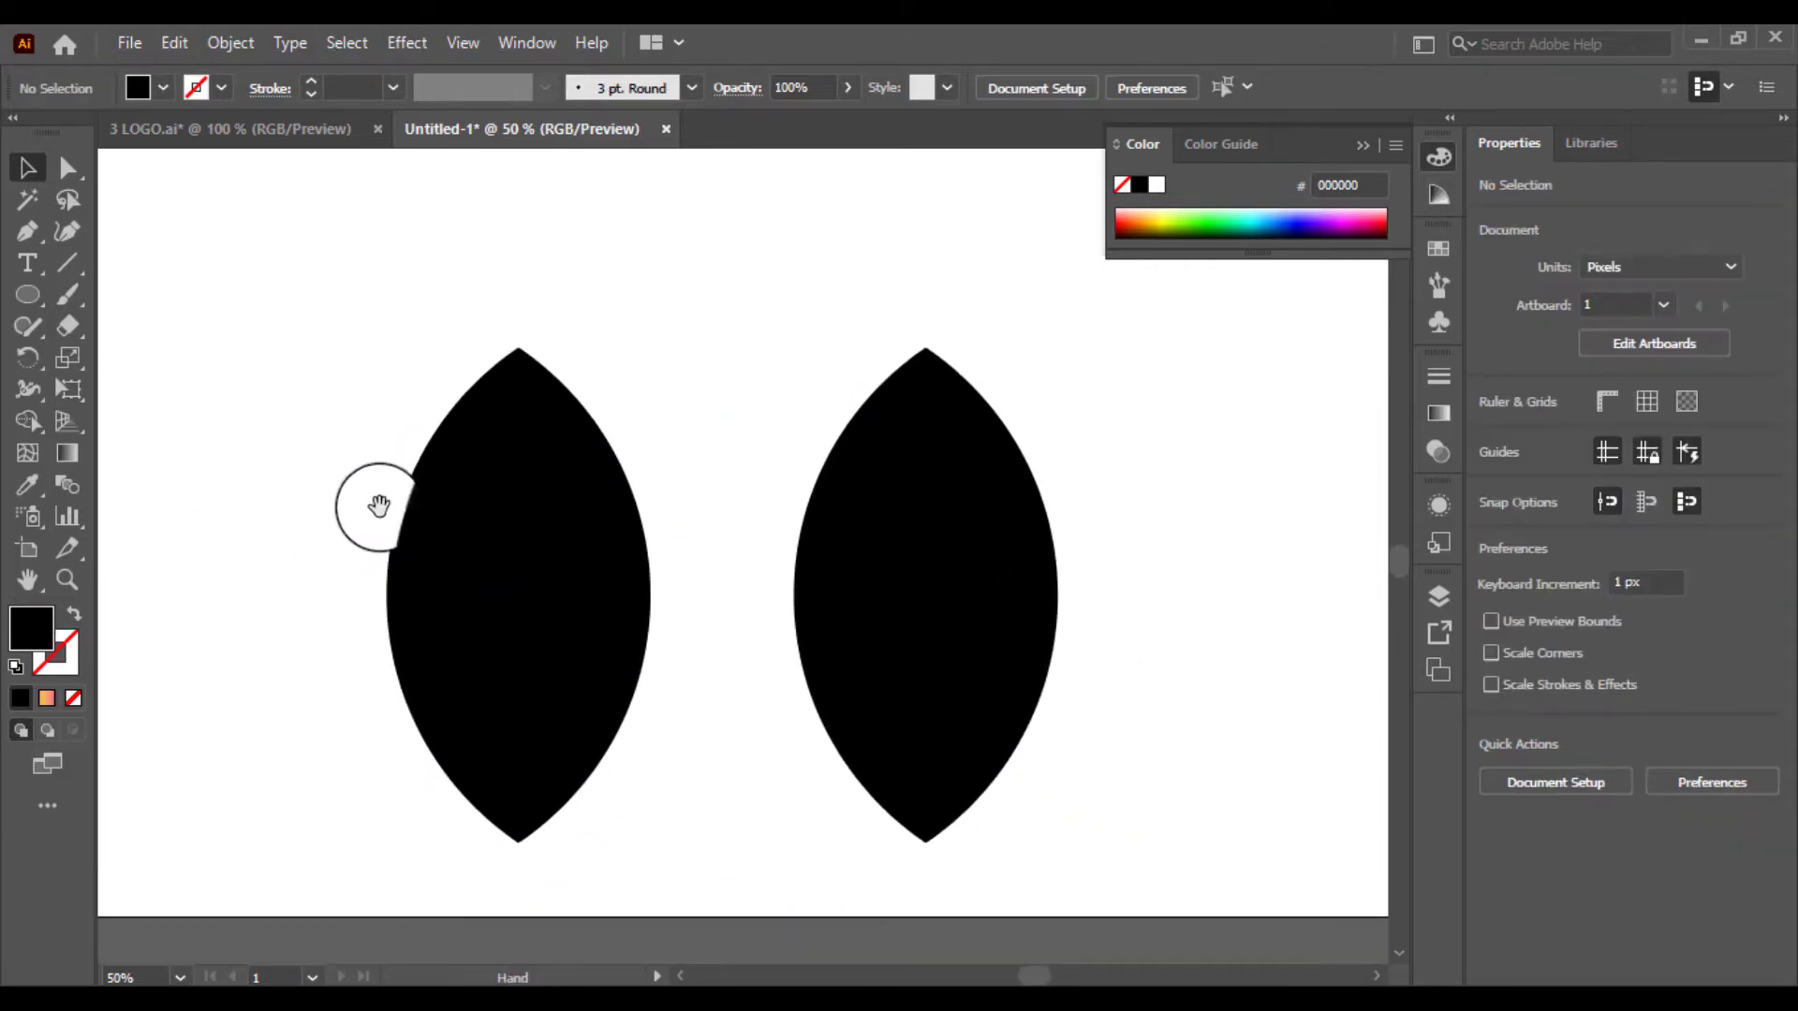
# Fill the left lens with the orange-pink gradient sampled from the swatch square on the artboard.
pyautogui.click(491, 535)
pyautogui.hotkey('ctrl', '-')
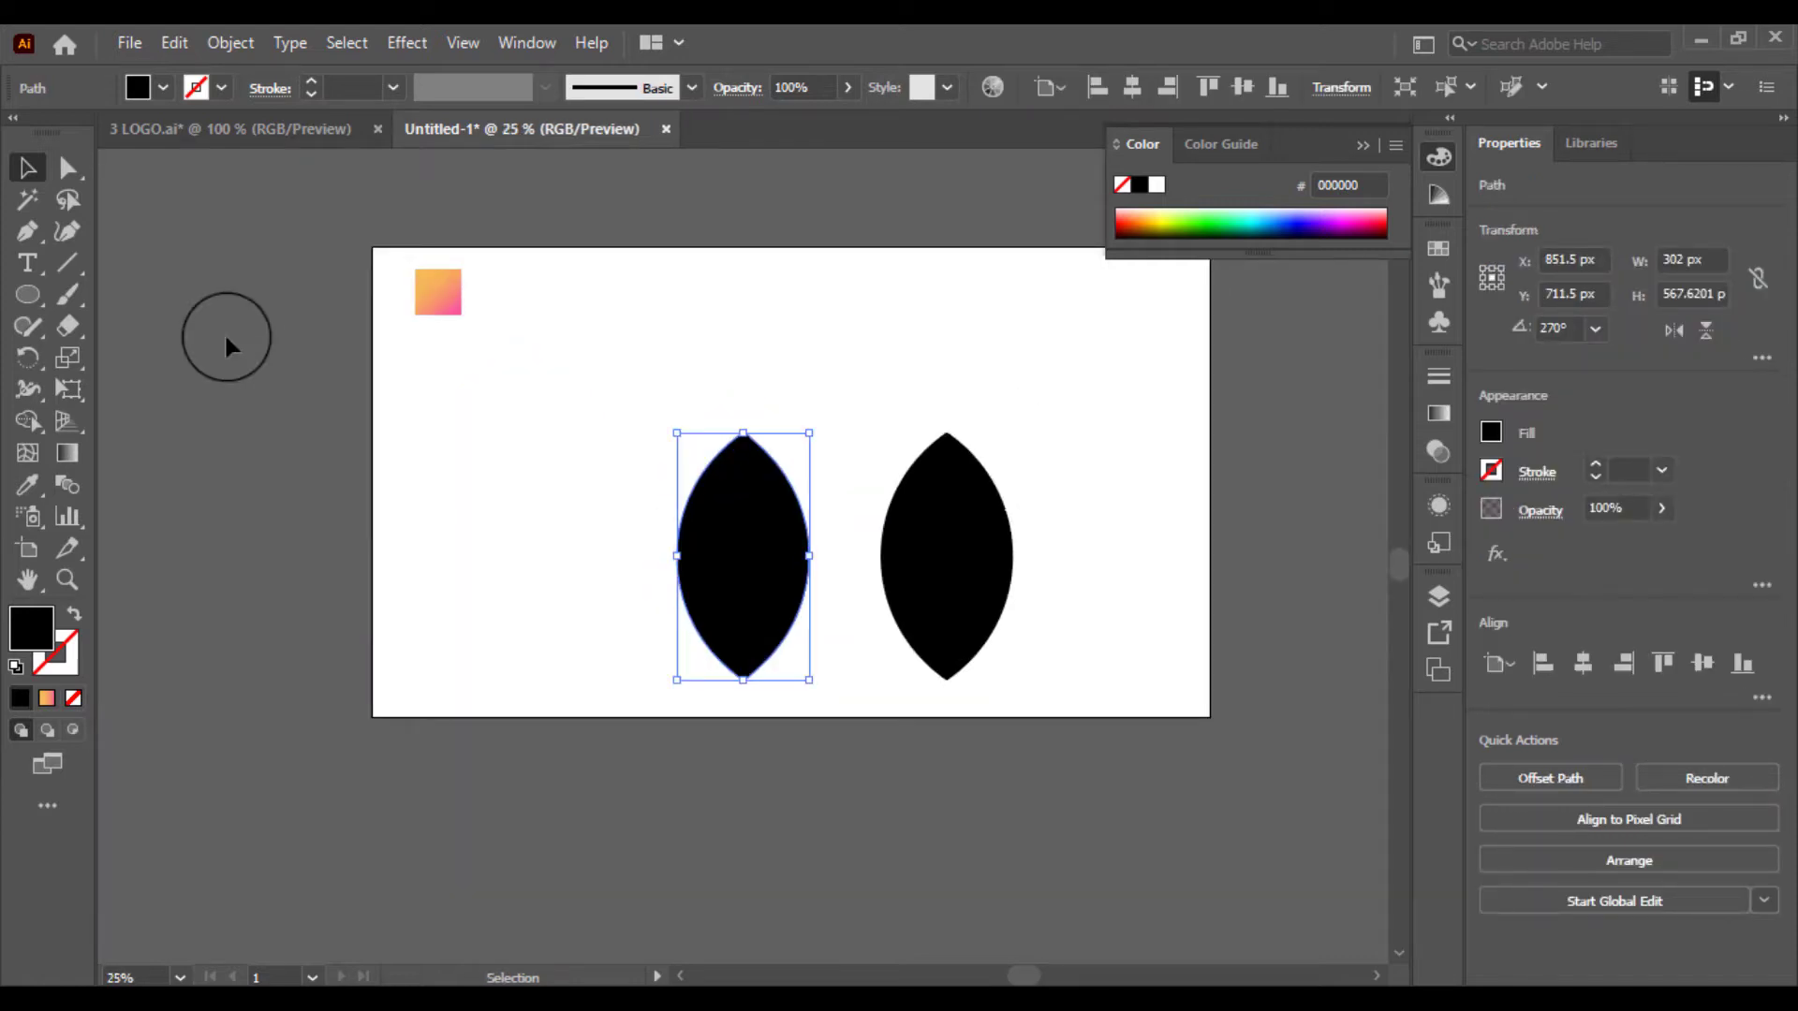
pyautogui.click(28, 484)
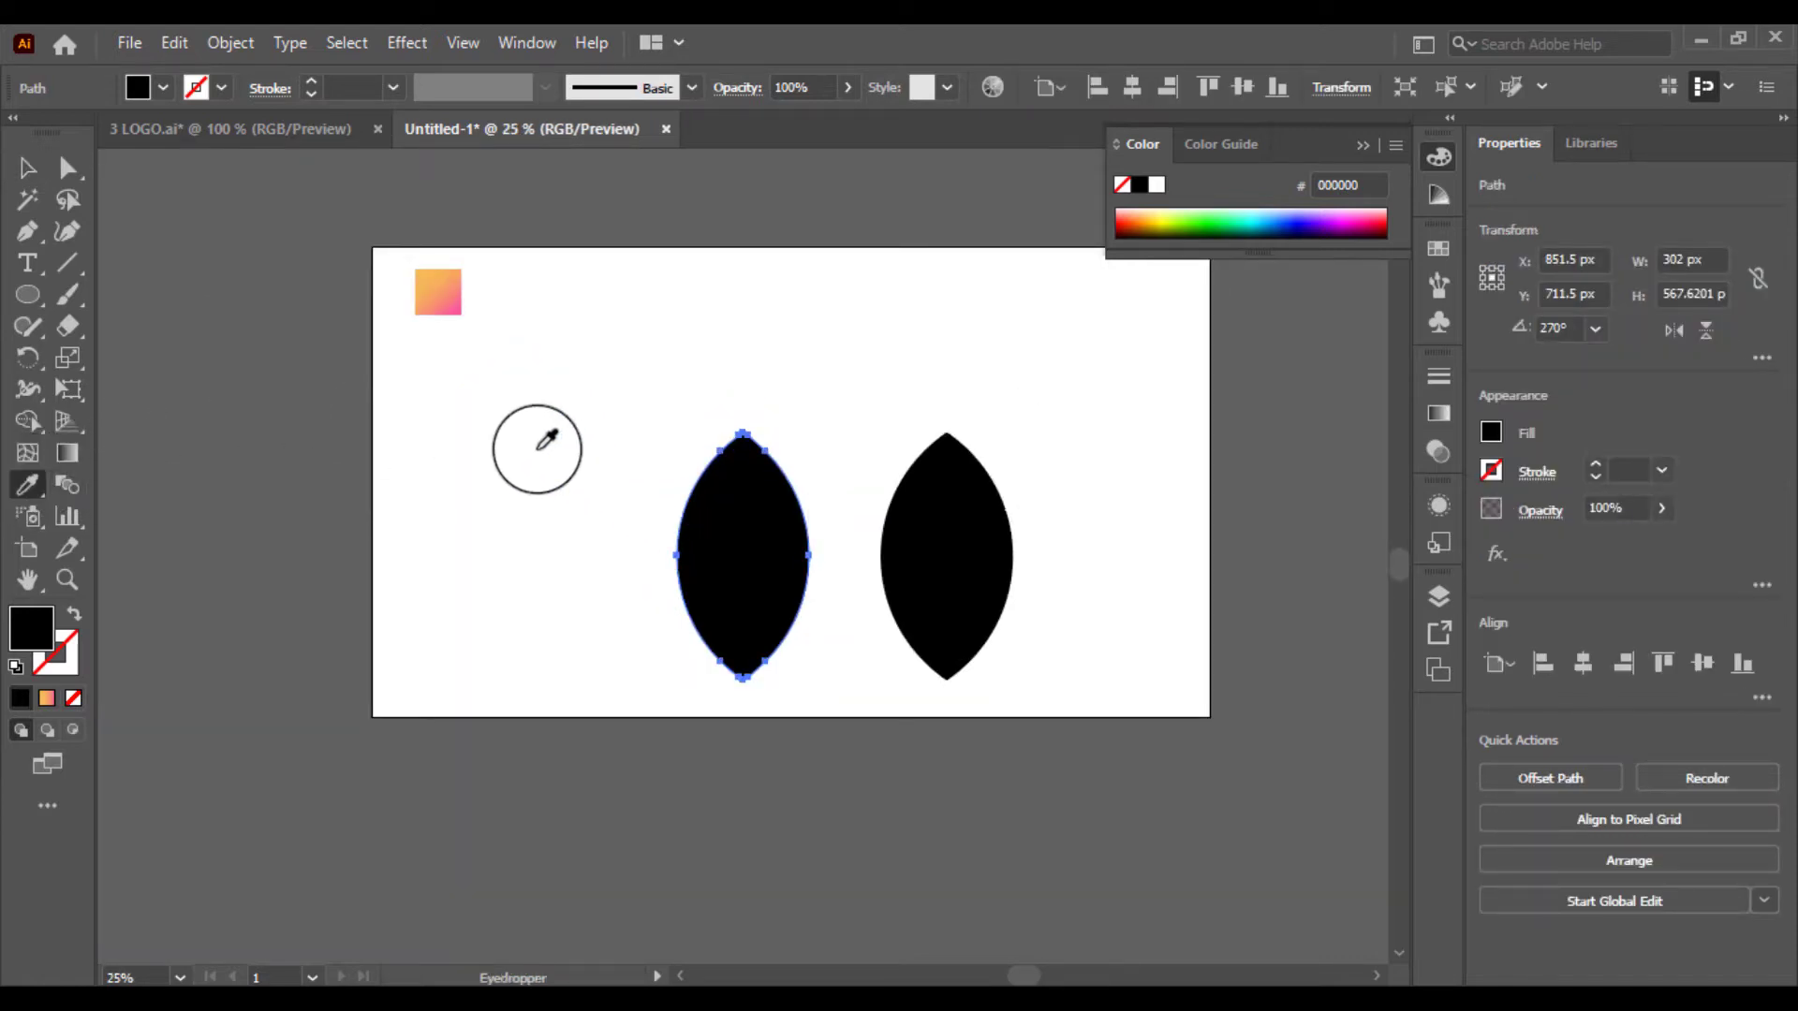
pyautogui.click(450, 294)
pyautogui.click(27, 167)
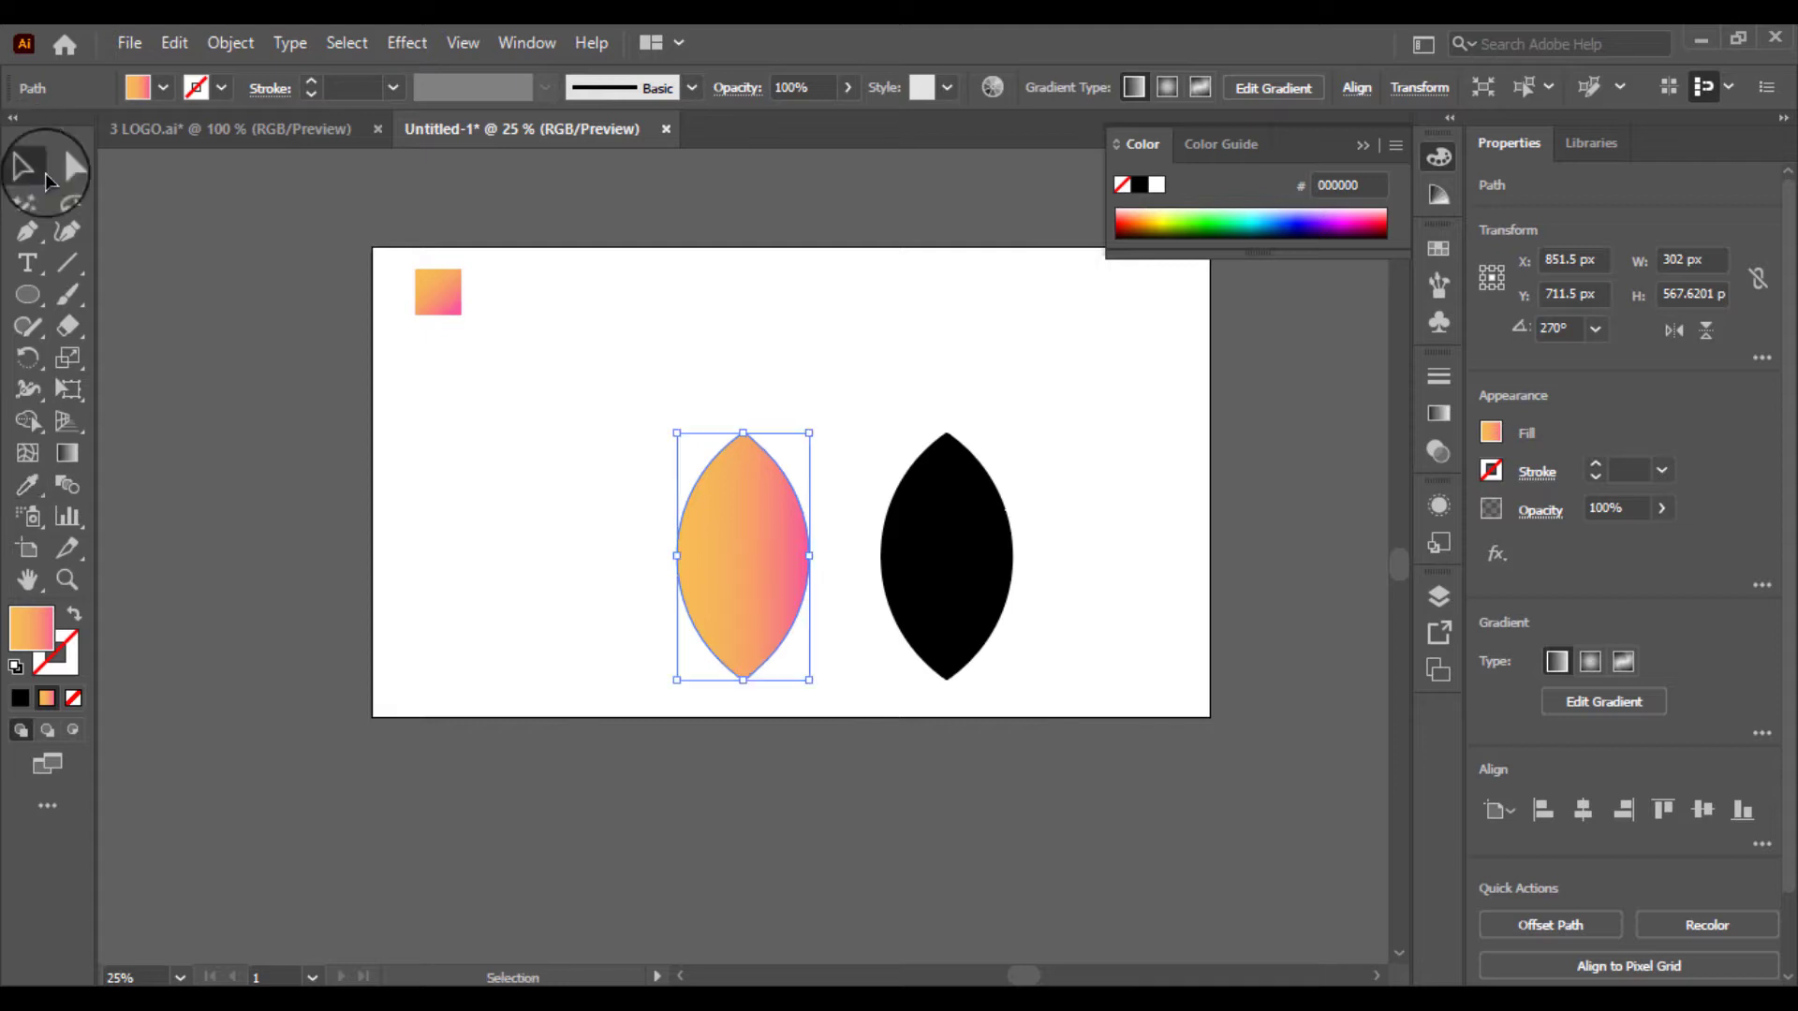
pyautogui.click(468, 481)
# Fill the right lens with the same orange-pink gradient sampled from the swatch square.
pyautogui.hotkey('ctrl', '+')
pyautogui.click(1011, 491)
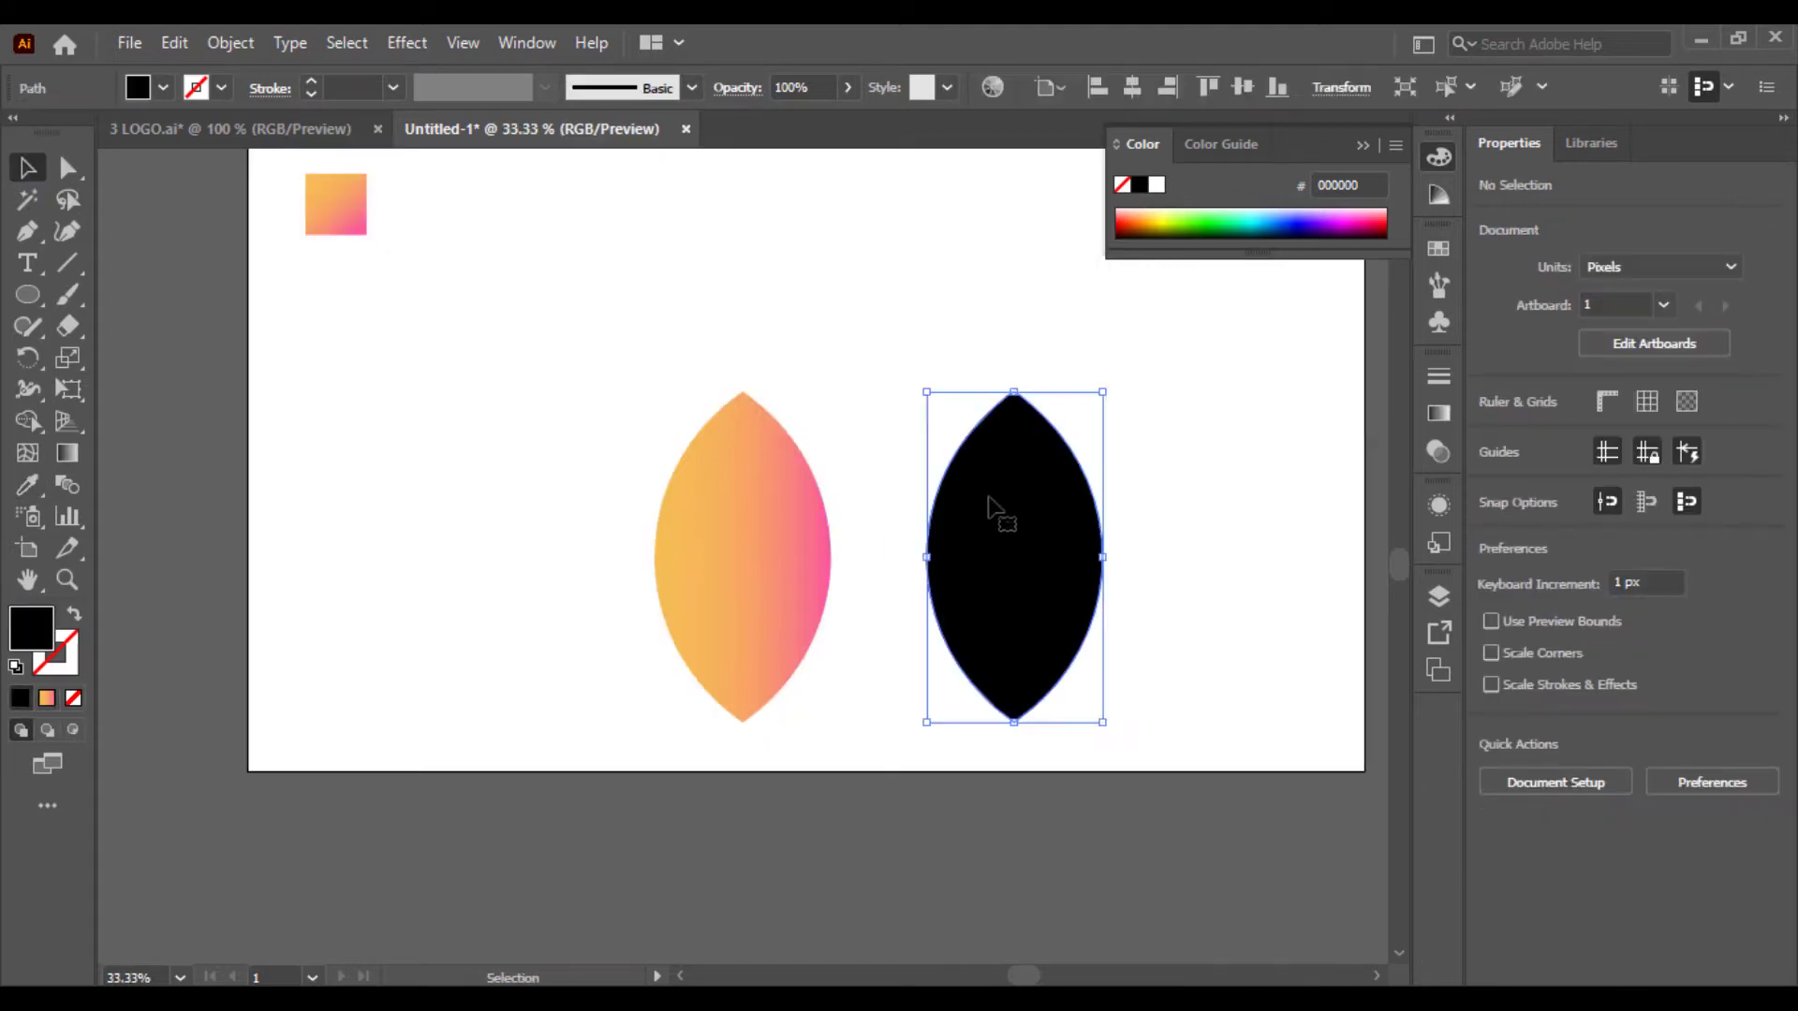
pyautogui.click(27, 484)
pyautogui.click(335, 204)
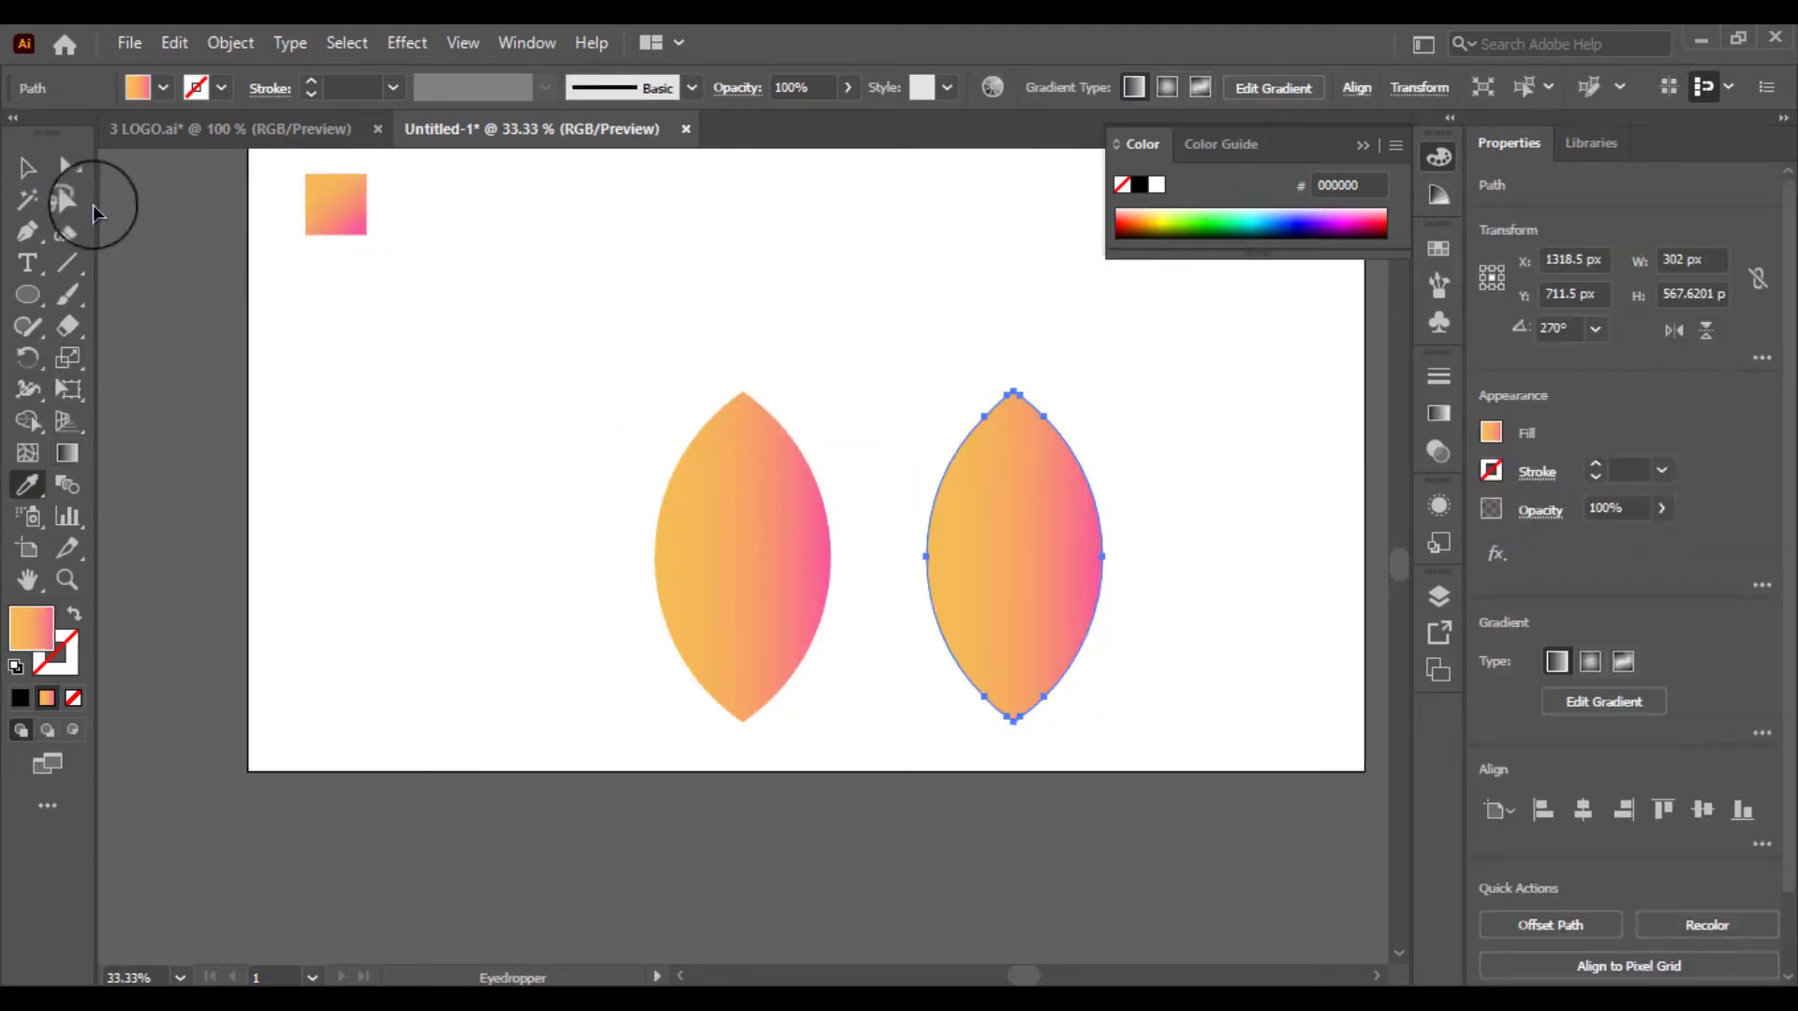
pyautogui.click(504, 396)
# Start a Pen tool path exactly at the top tip anchor of the left lens.
pyautogui.hotkey('ctrl', '+')
pyautogui.hotkey('ctrl', '+')
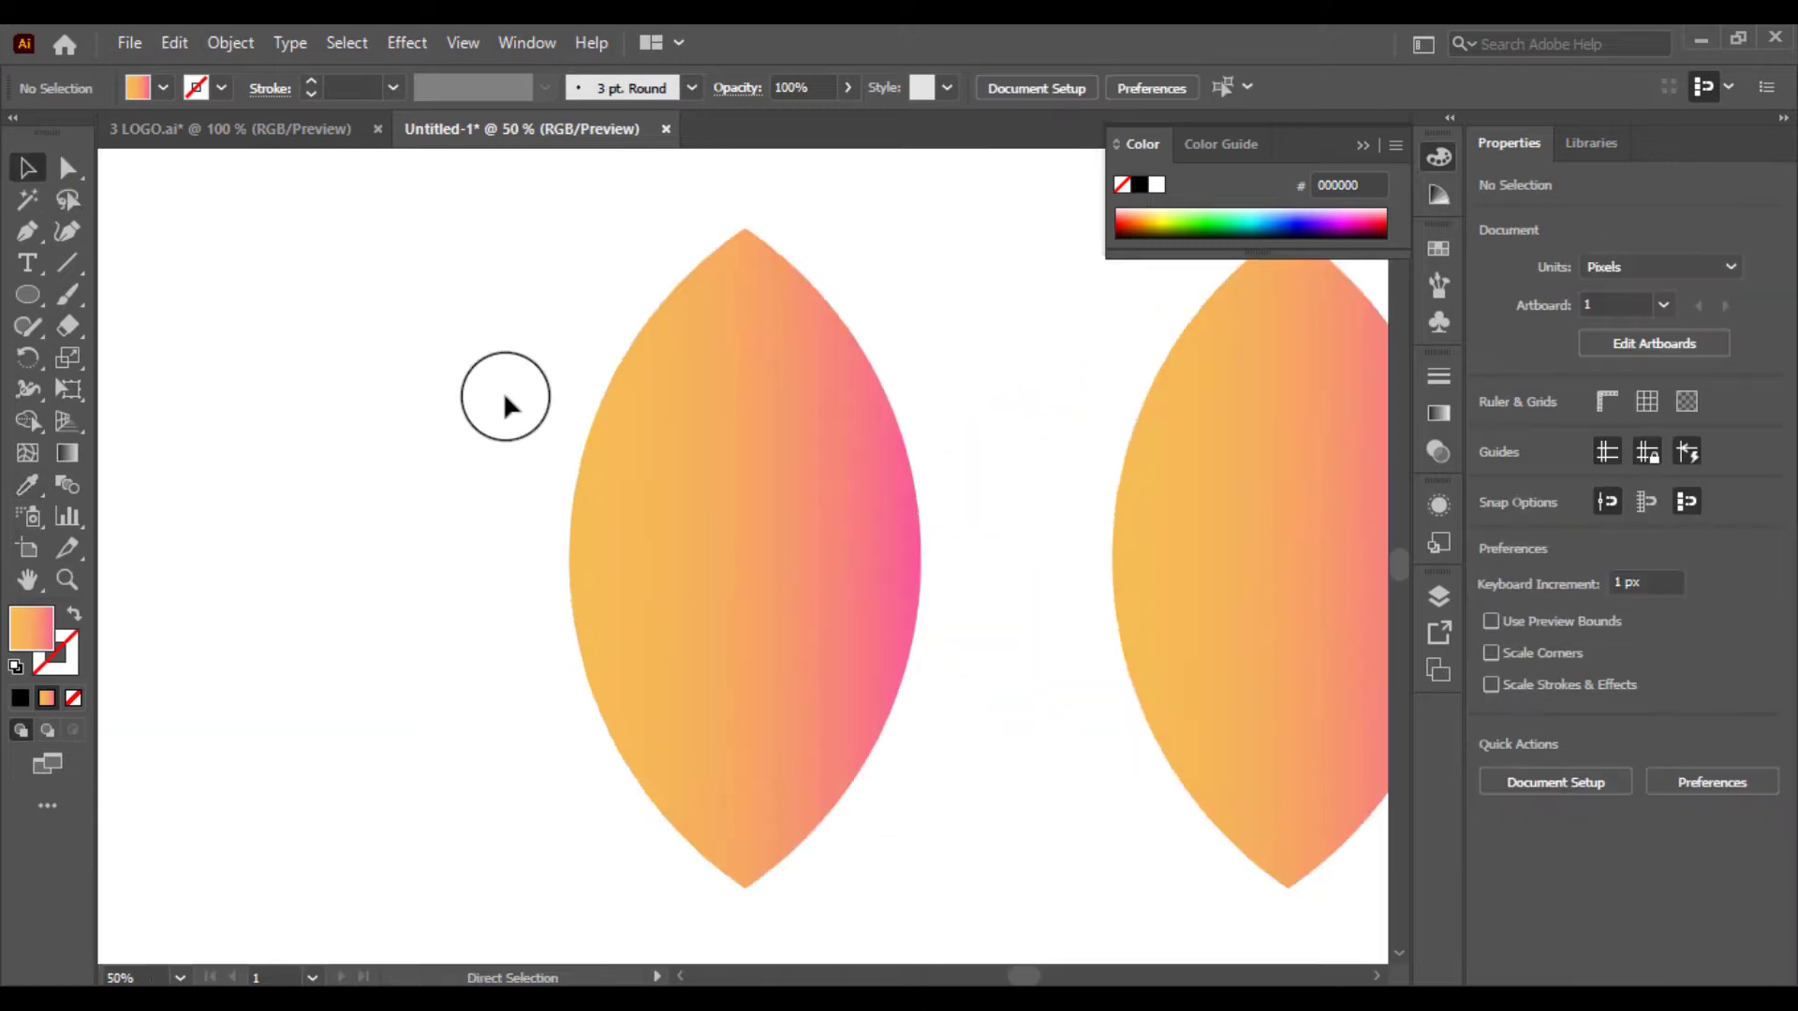
pyautogui.press('space')
pyautogui.moveTo(503, 395); pyautogui.dragTo(357, 453)
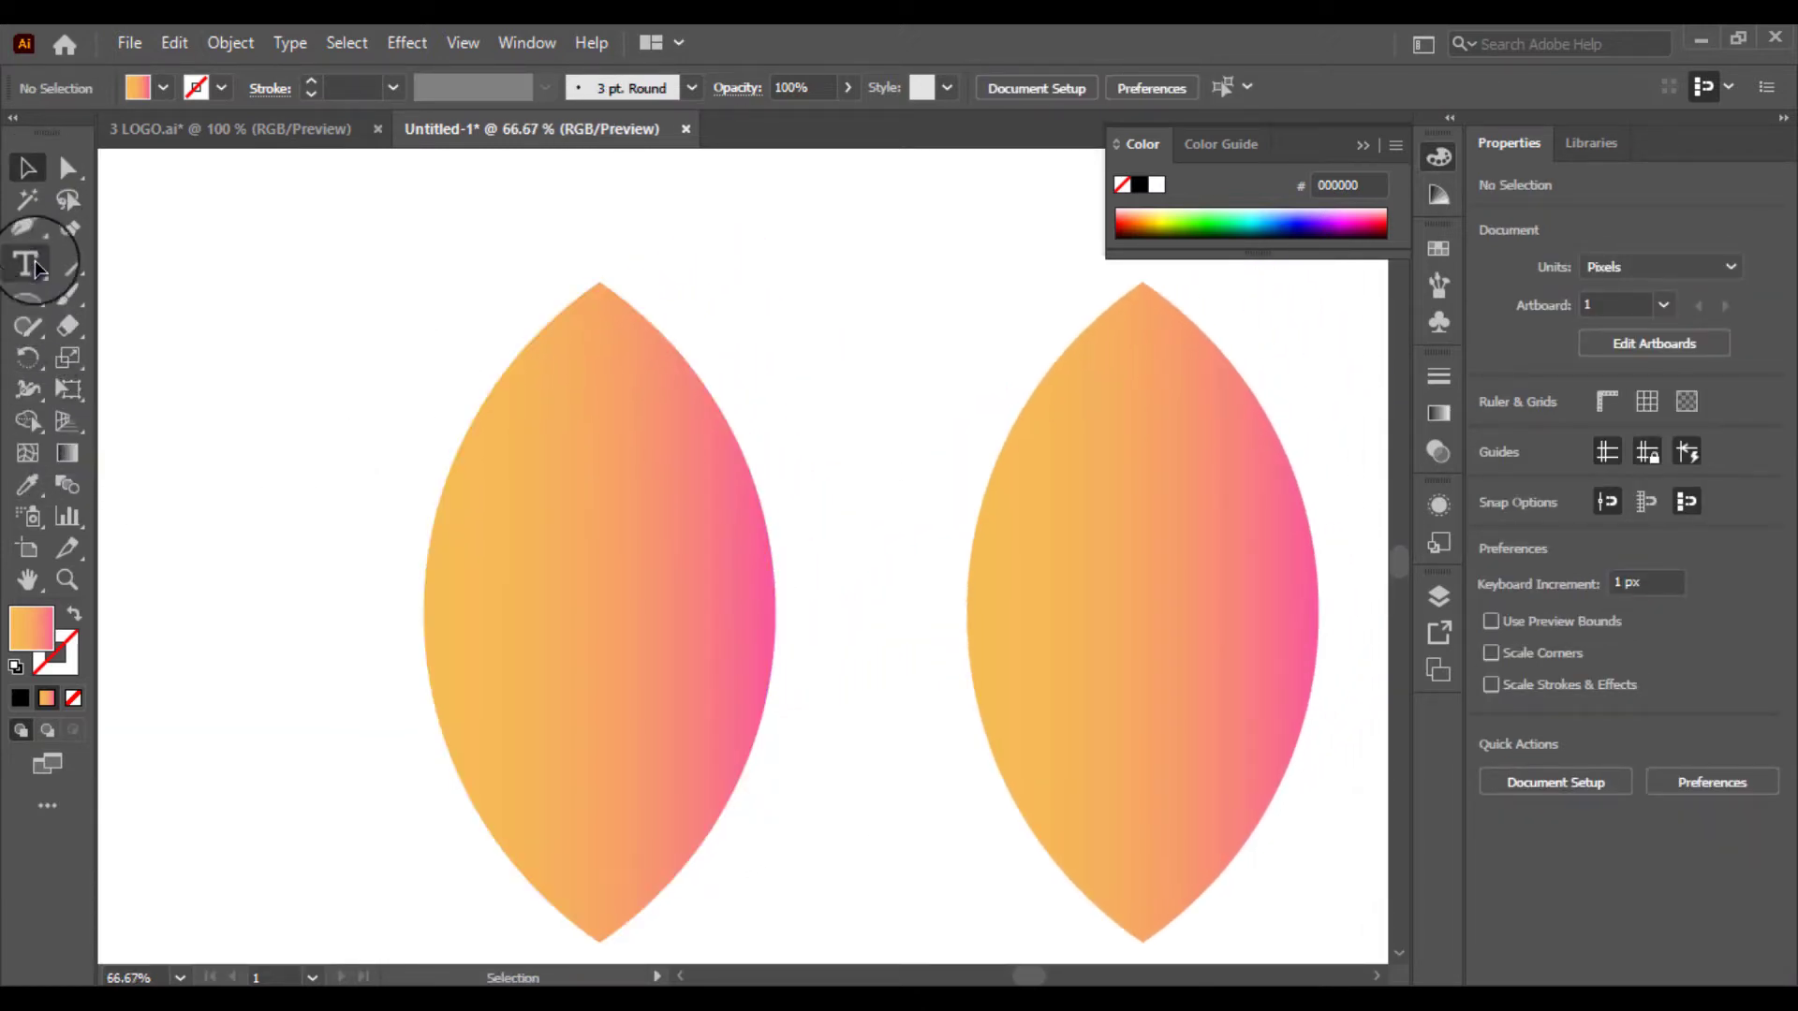
pyautogui.click(27, 230)
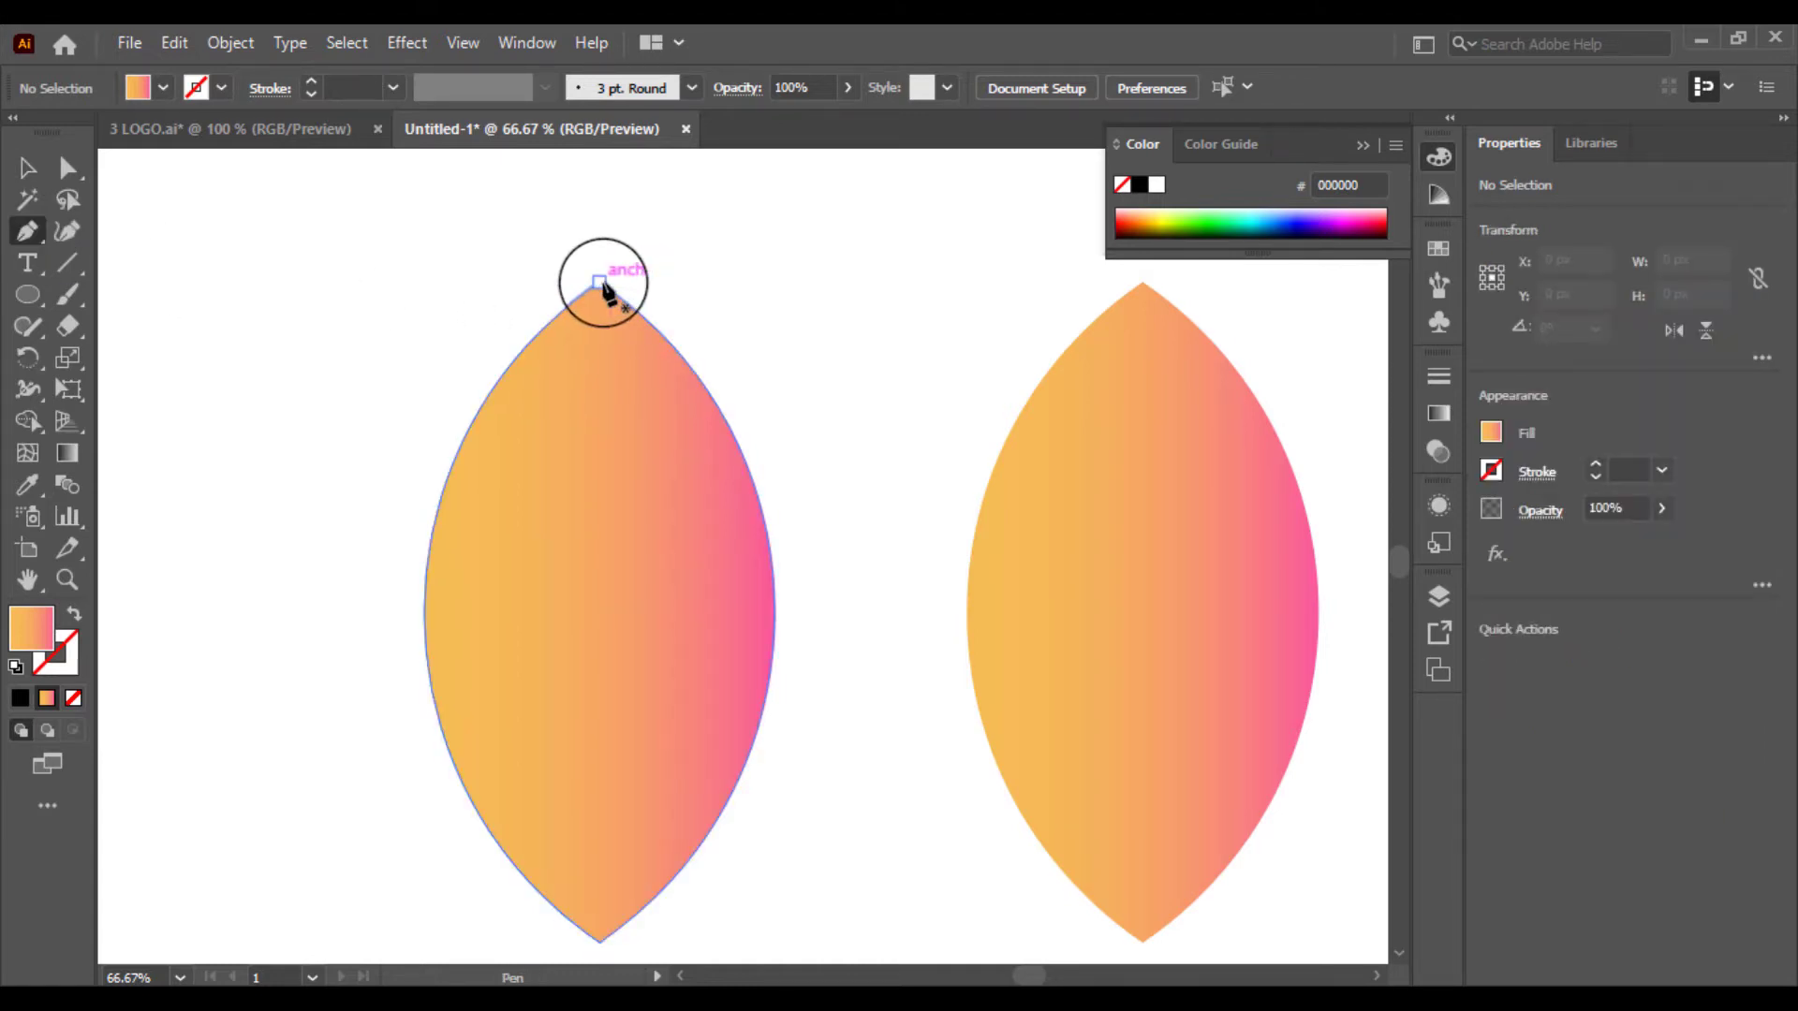
pyautogui.hotkey('ctrl', '=')
pyautogui.hotkey('ctrl', '=')
pyautogui.moveTo(534, 200); pyautogui.dragTo(880, 626)
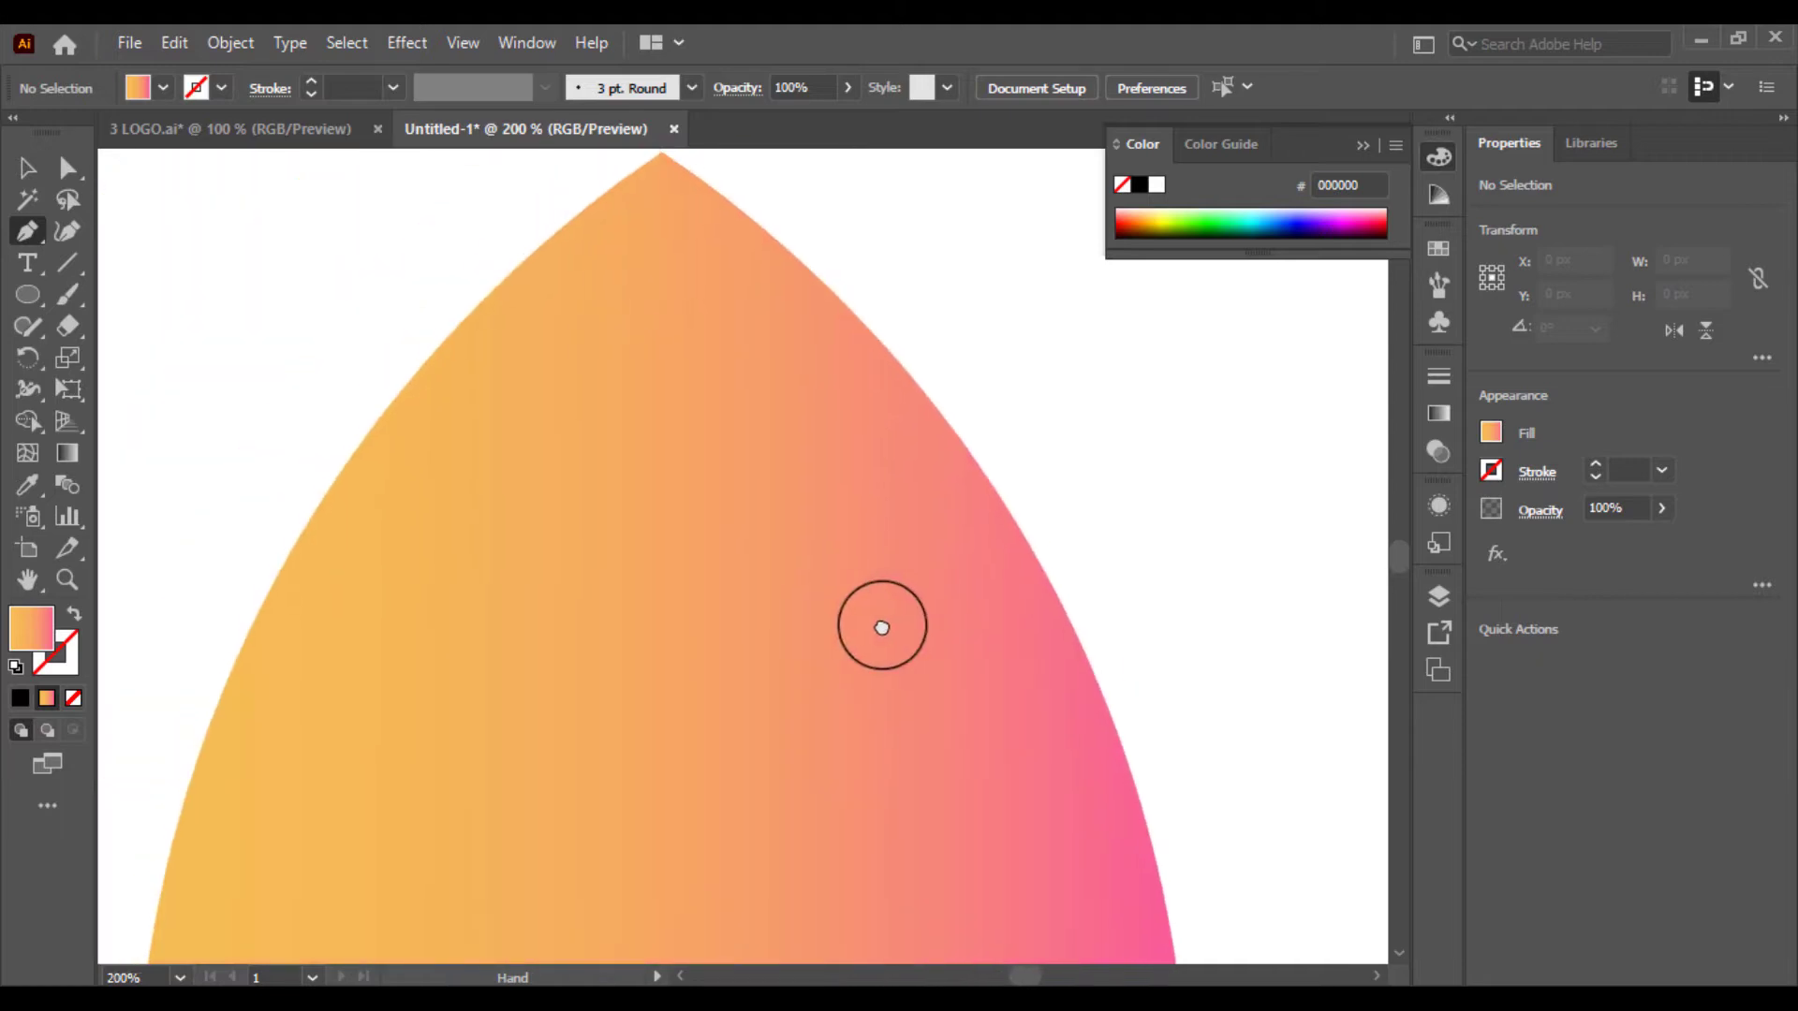
pyautogui.click(665, 155)
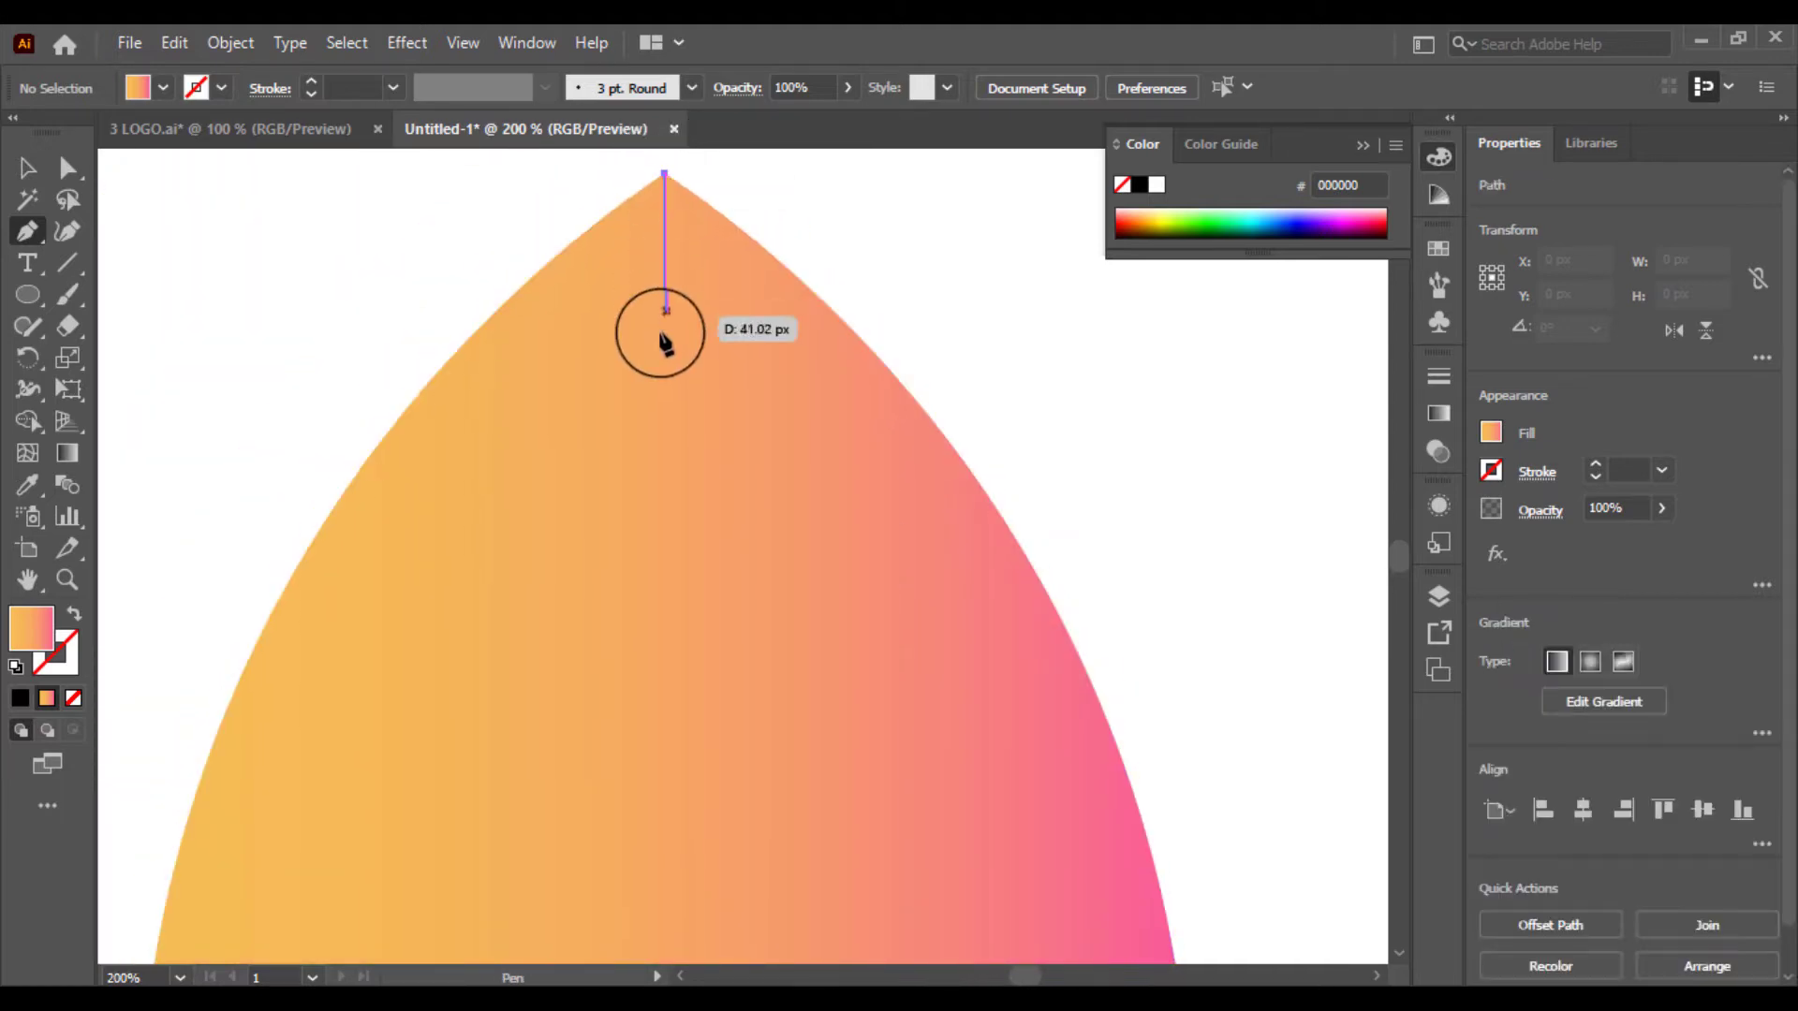
# Curve the path leftward down to the centre of the left lens and retract the outgoing handle of that anchor.
pyautogui.hotkey('ctrl', '-')
pyautogui.hotkey('ctrl', '-')
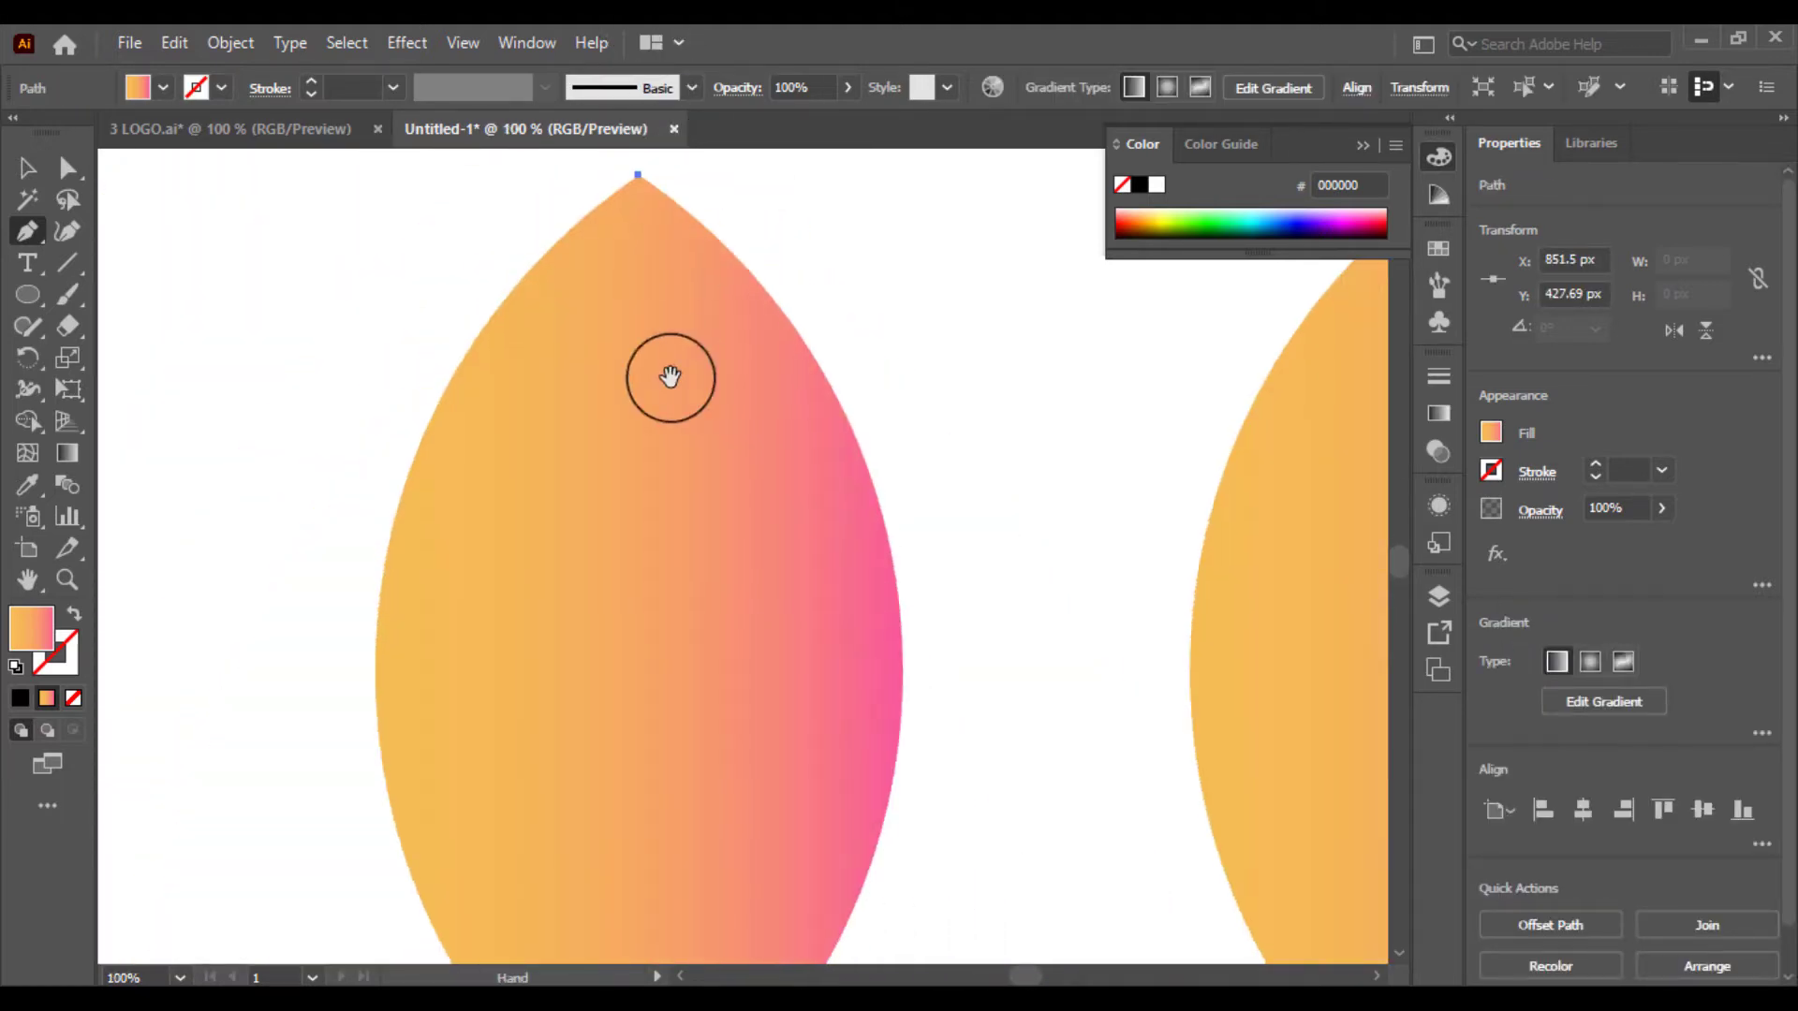
pyautogui.scroll(-5, 656, 347)
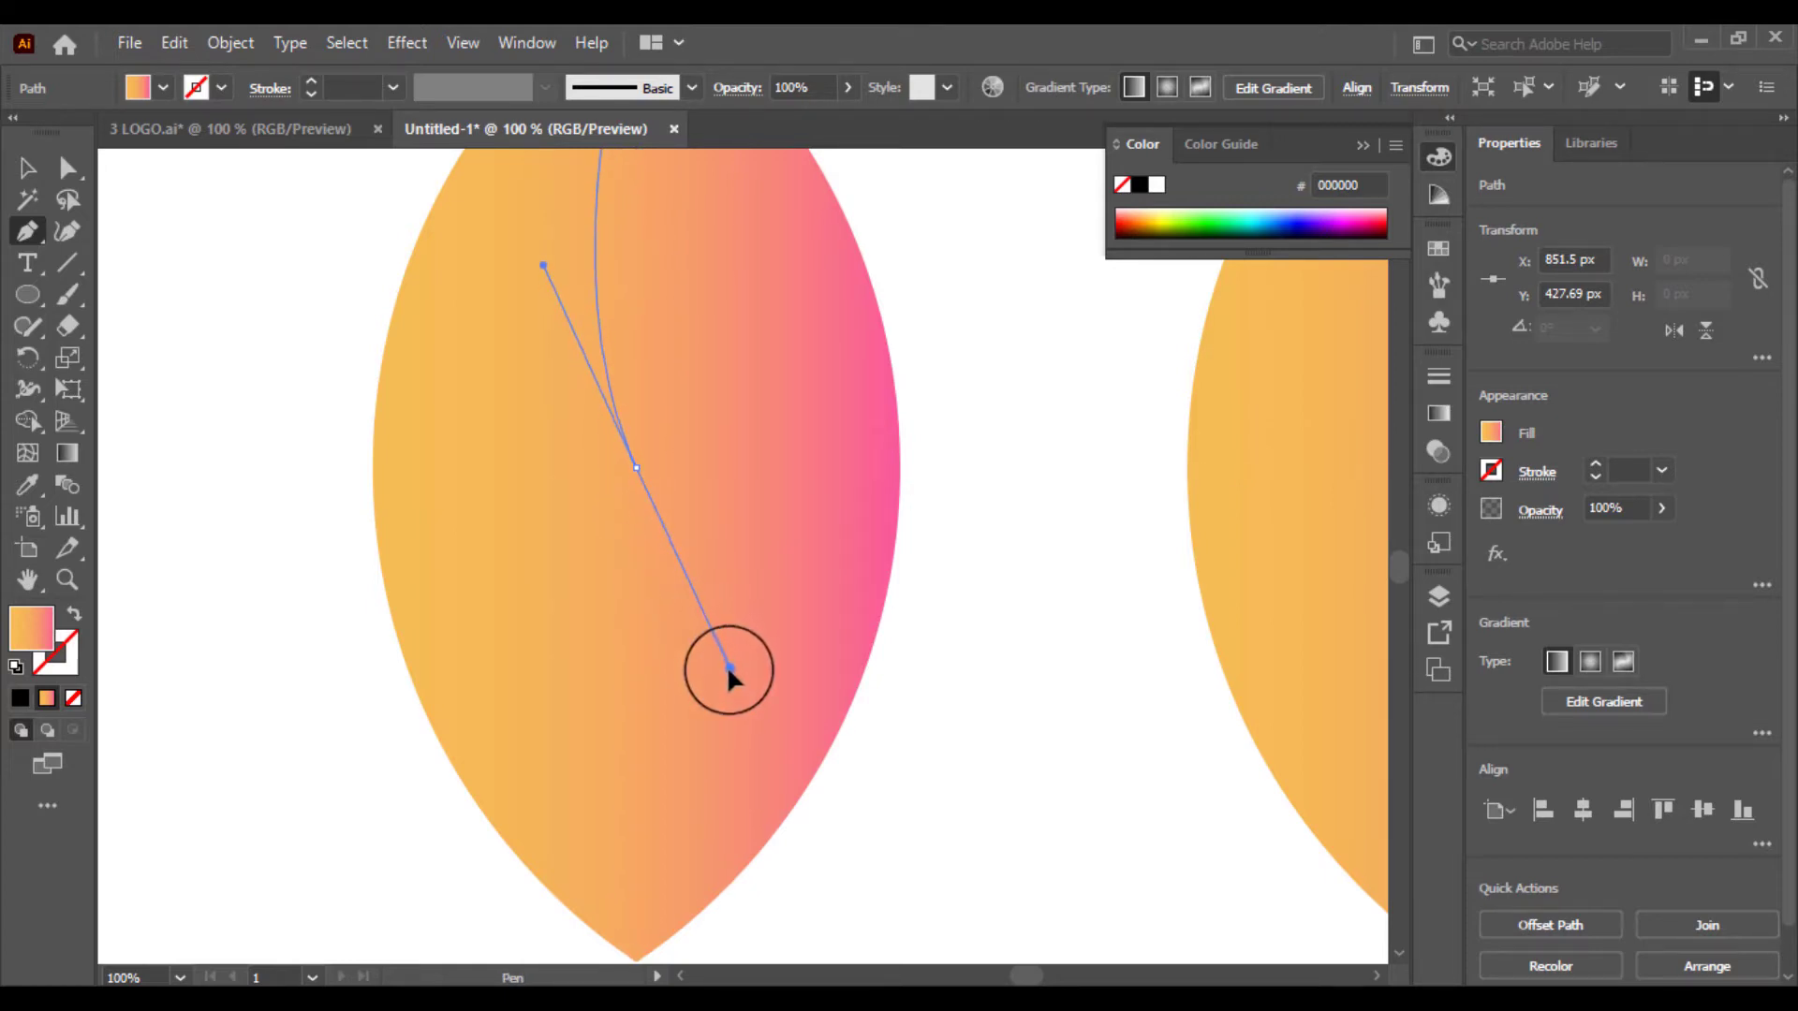
pyautogui.moveTo(729, 668); pyautogui.dragTo(729, 668)
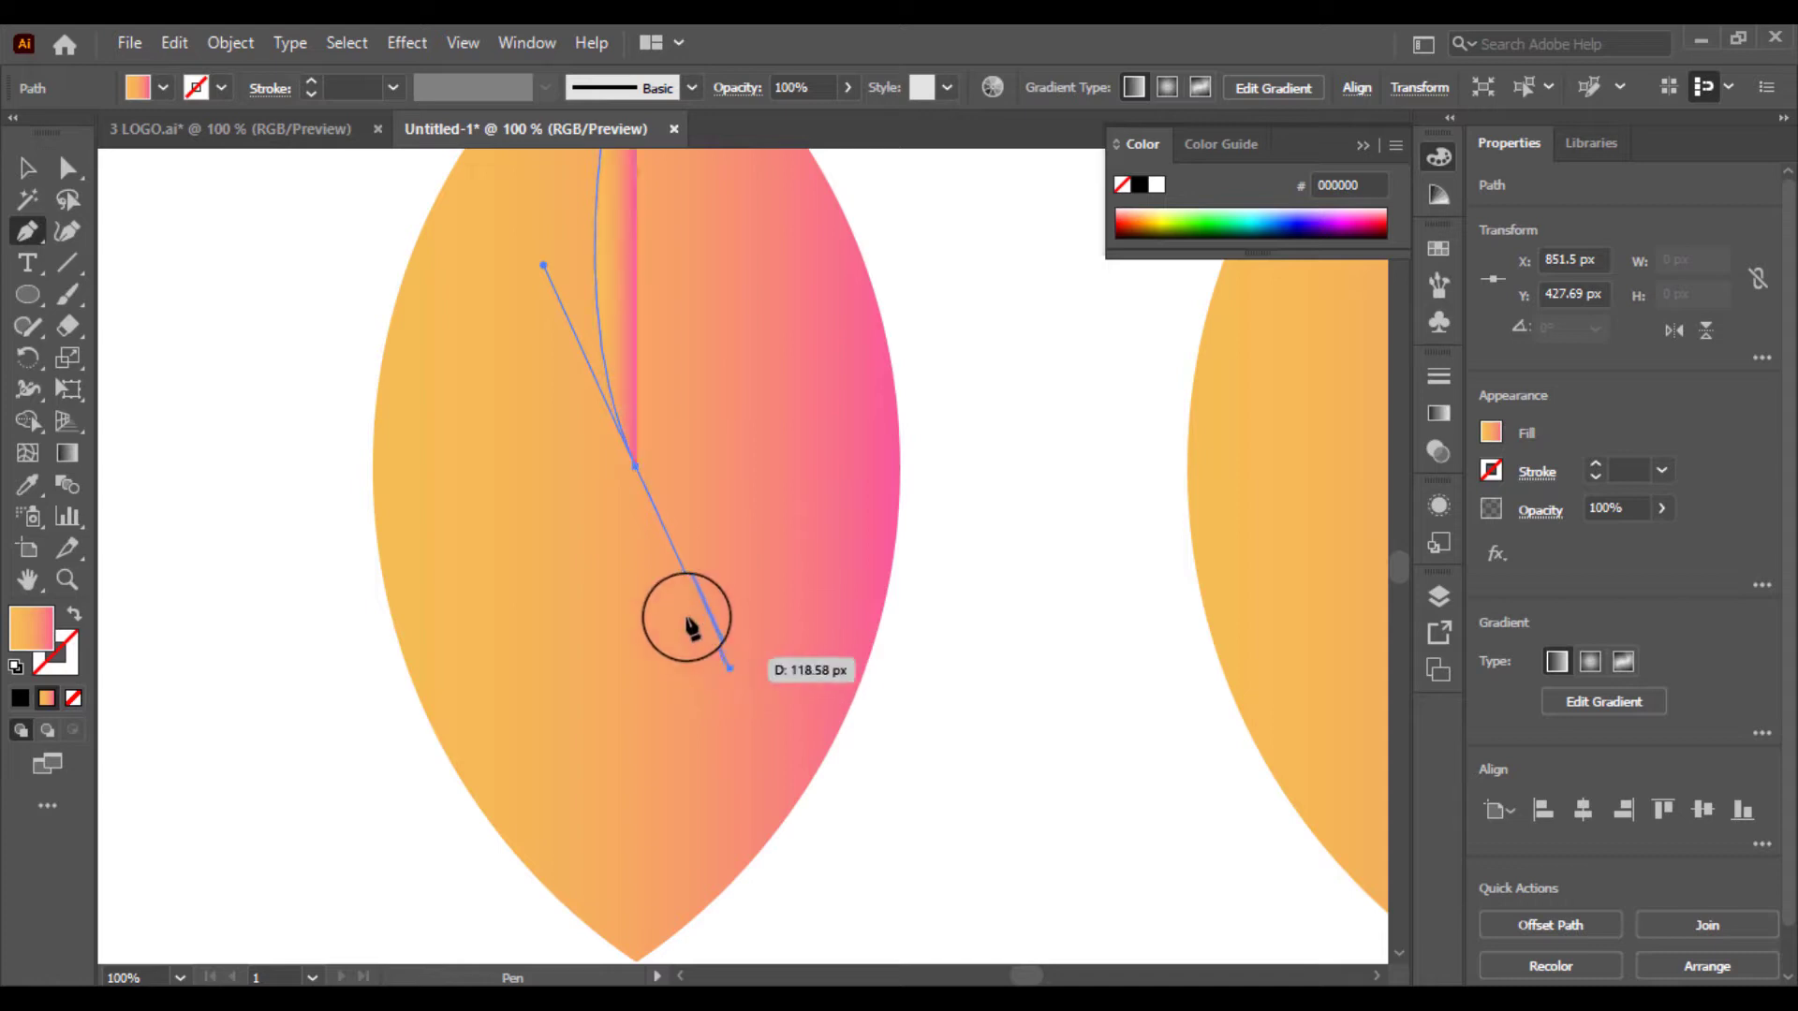
pyautogui.click(636, 465)
# Continue the path with a rightward-bulging curve from the lens centre to its bottom tip, completing an S-curve.
pyautogui.scroll(-3, 655, 580)
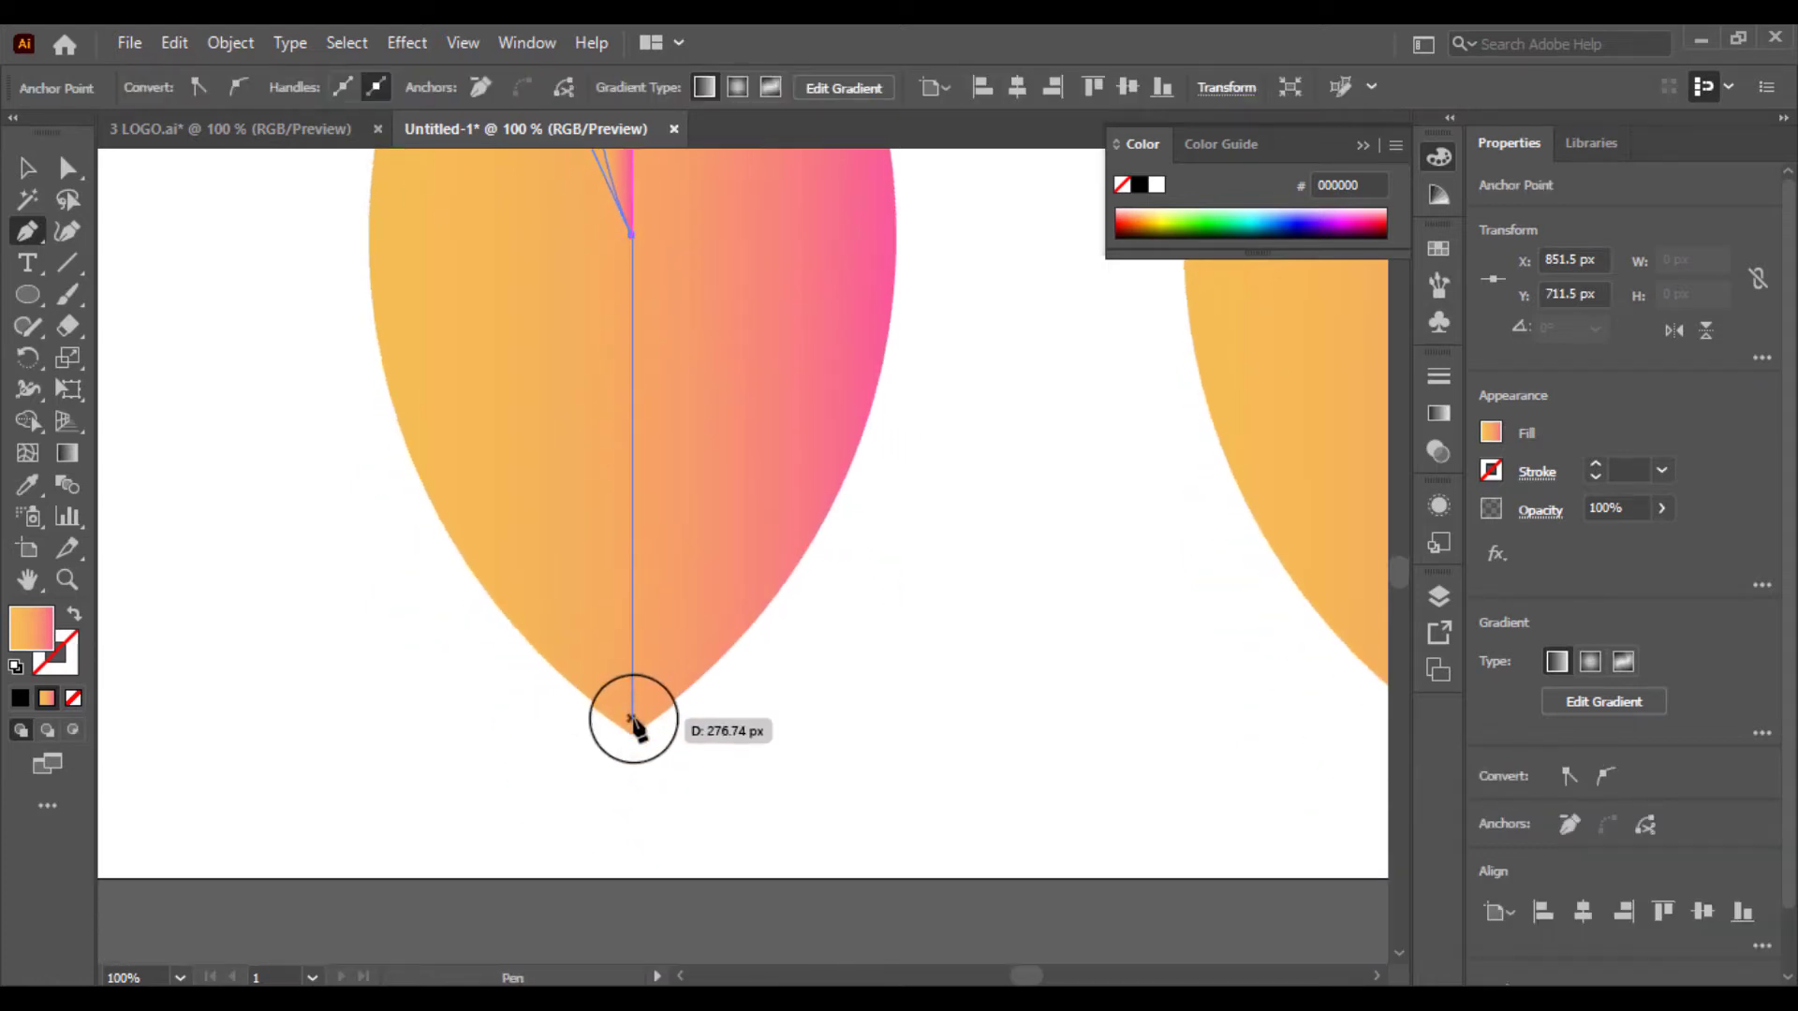
pyautogui.moveTo(633, 735); pyautogui.dragTo(525, 916)
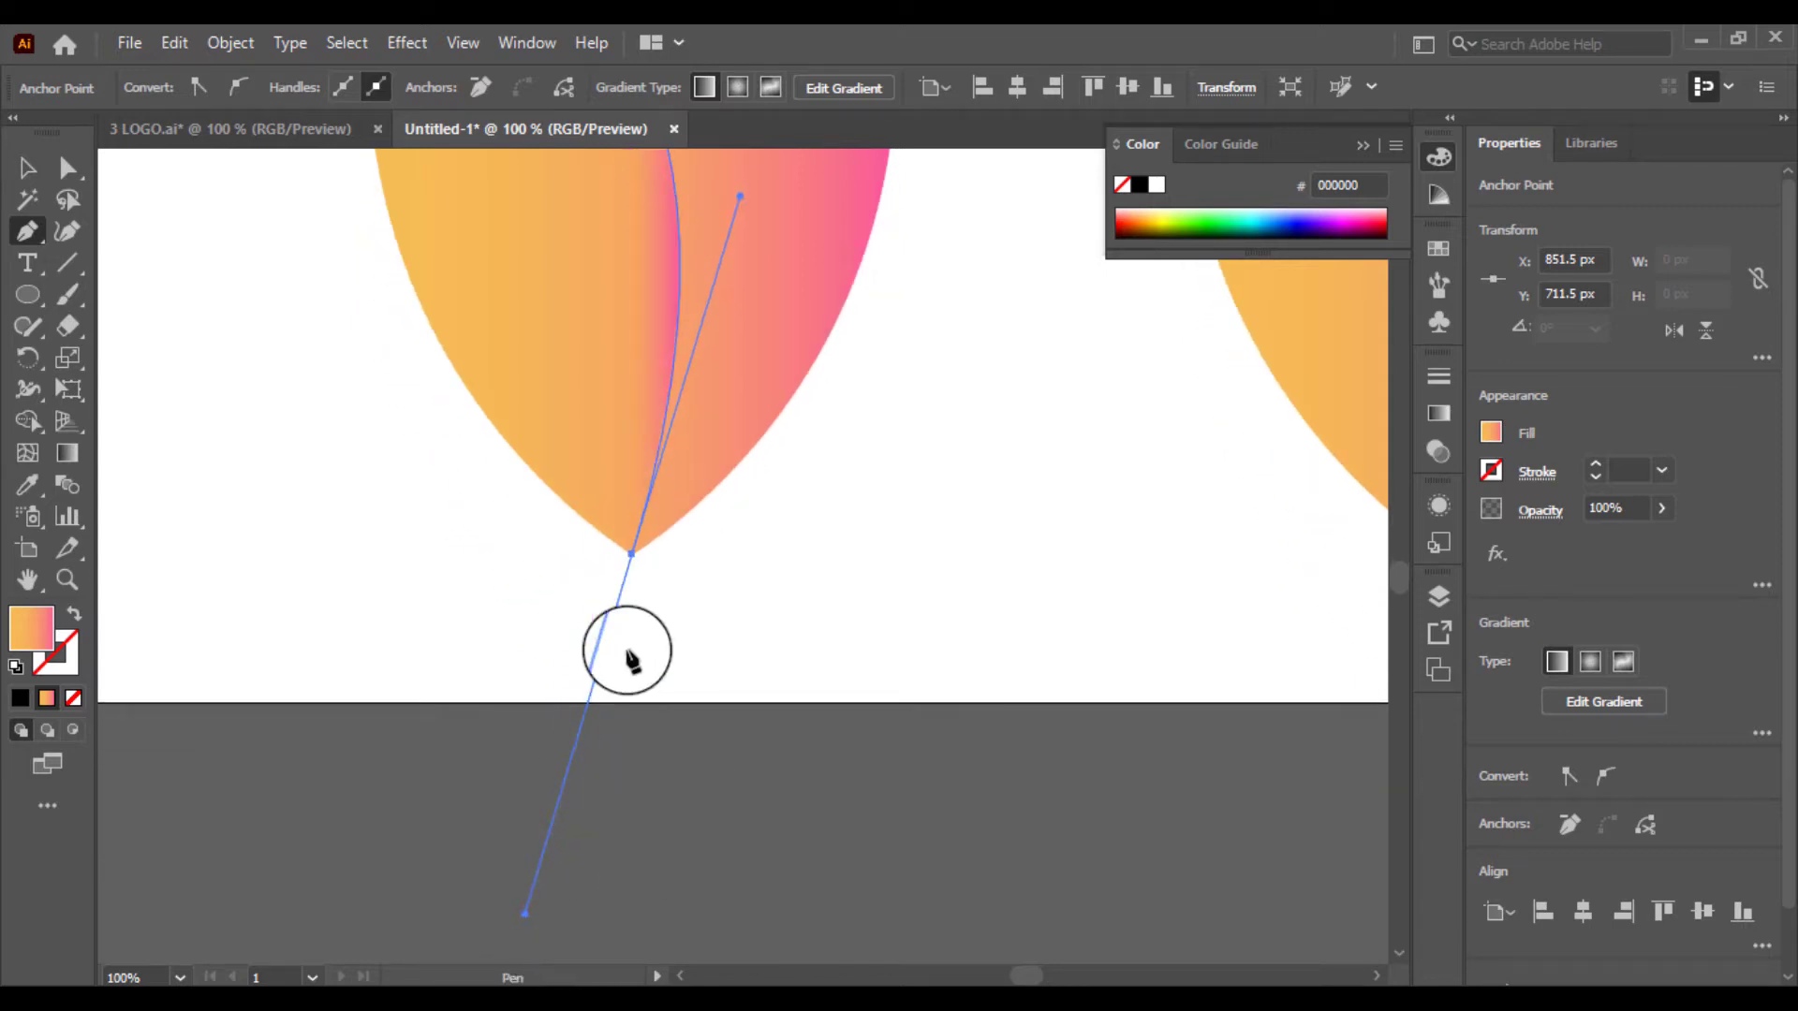
pyautogui.hotkey('ctrl', '-')
pyautogui.hotkey('ctrl', '-')
pyautogui.moveTo(574, 539); pyautogui.dragTo(417, 783)
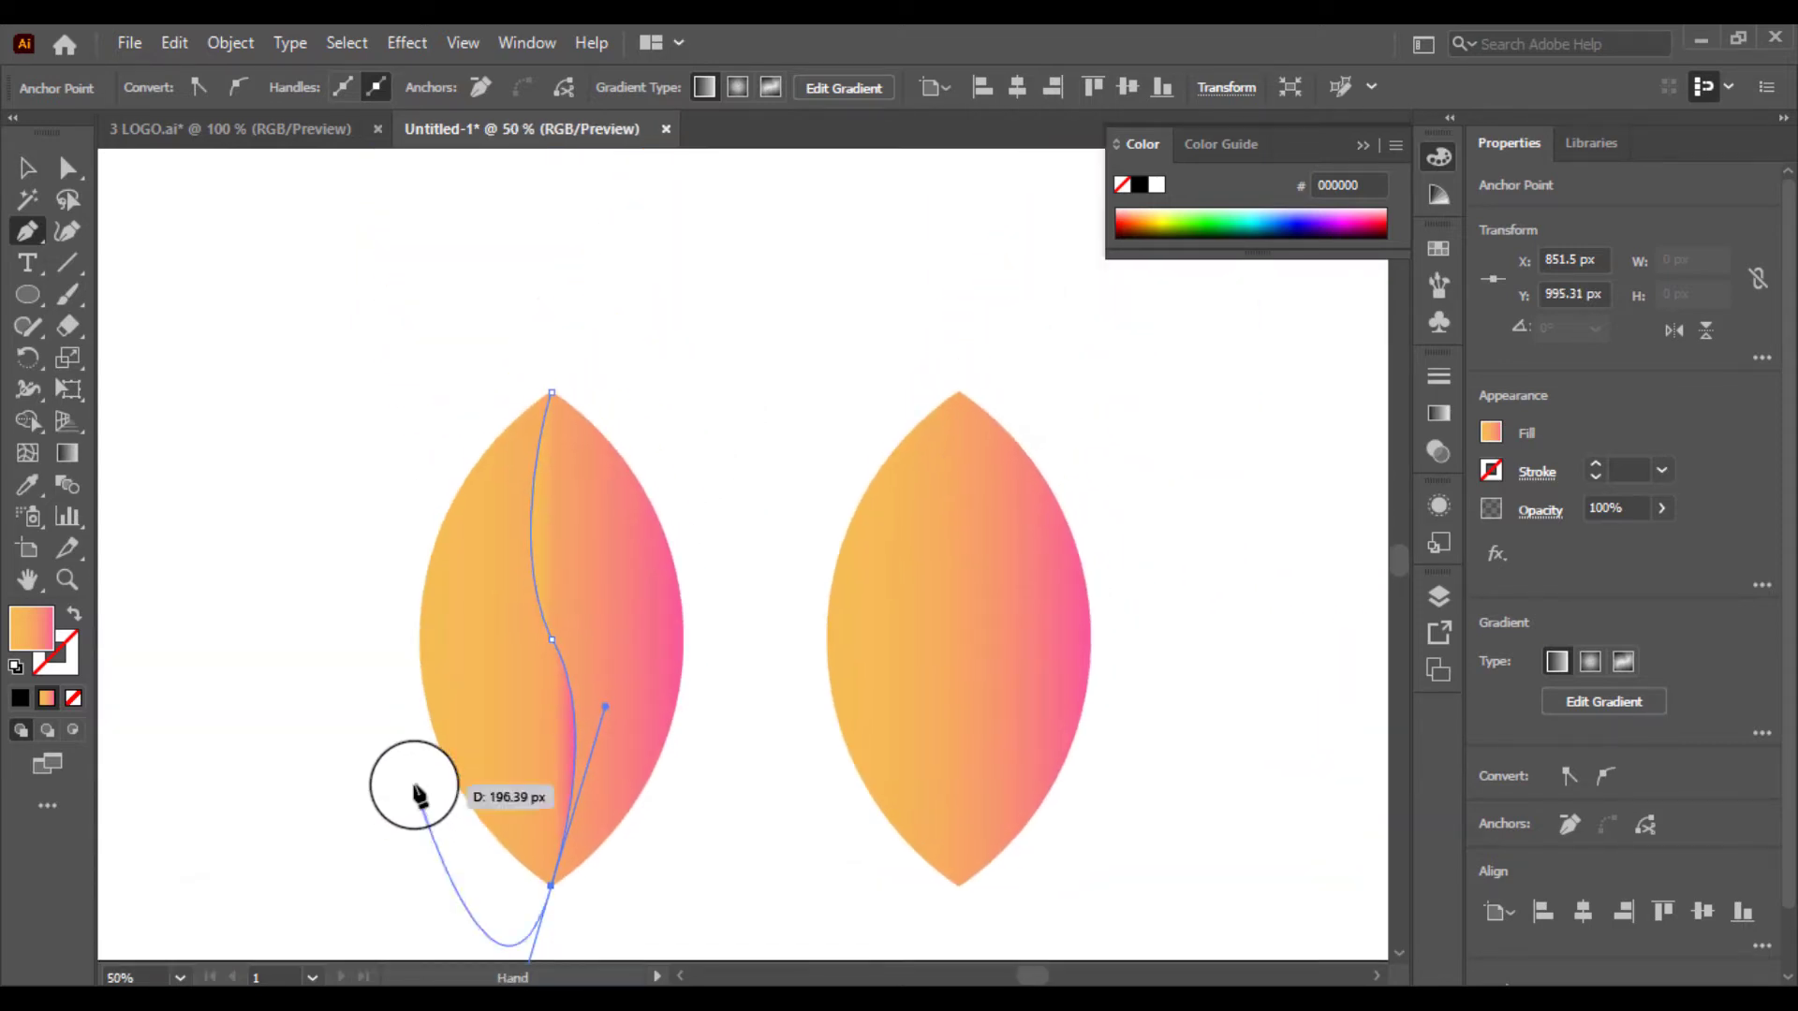
# Lengthen the upper direction handle of the bottom tip anchor slightly to refine the lower half of the S-curve.
pyautogui.hotkey('ctrl', '+')
pyautogui.hotkey('ctrl', '+')
pyautogui.moveTo(501, 429); pyautogui.dragTo(372, 898)
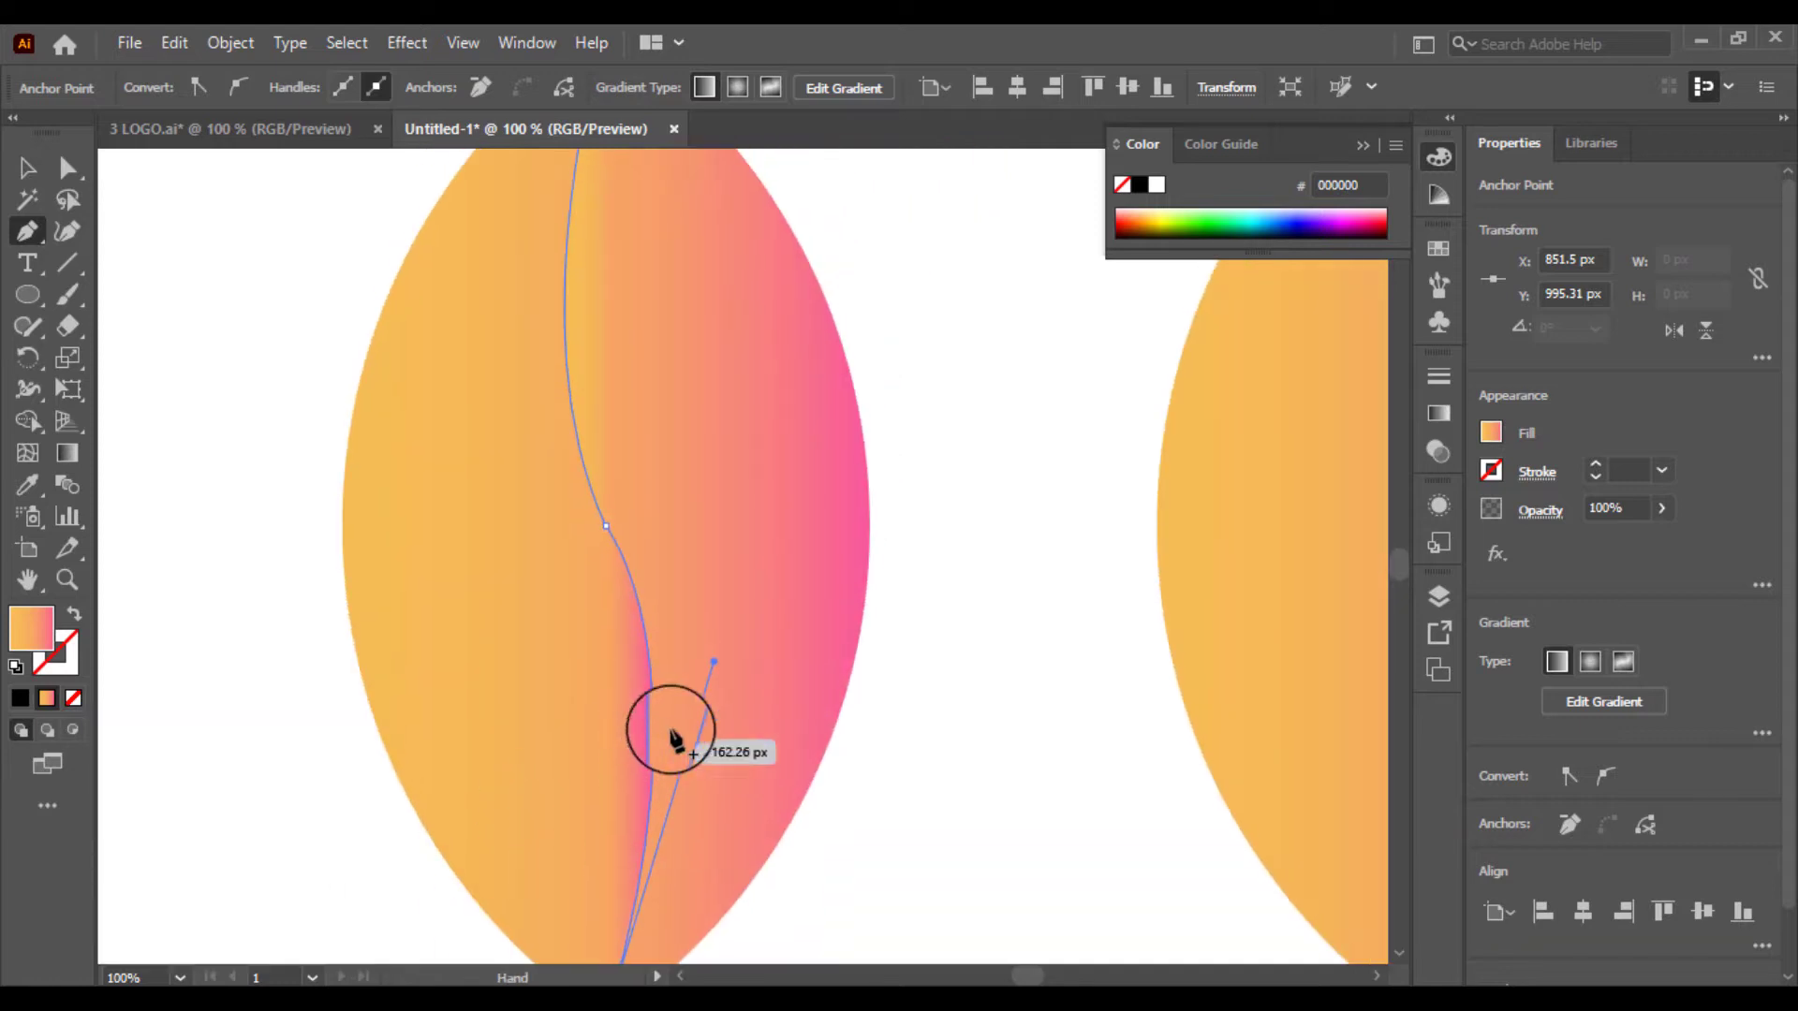
pyautogui.moveTo(712, 662); pyautogui.dragTo(714, 644)
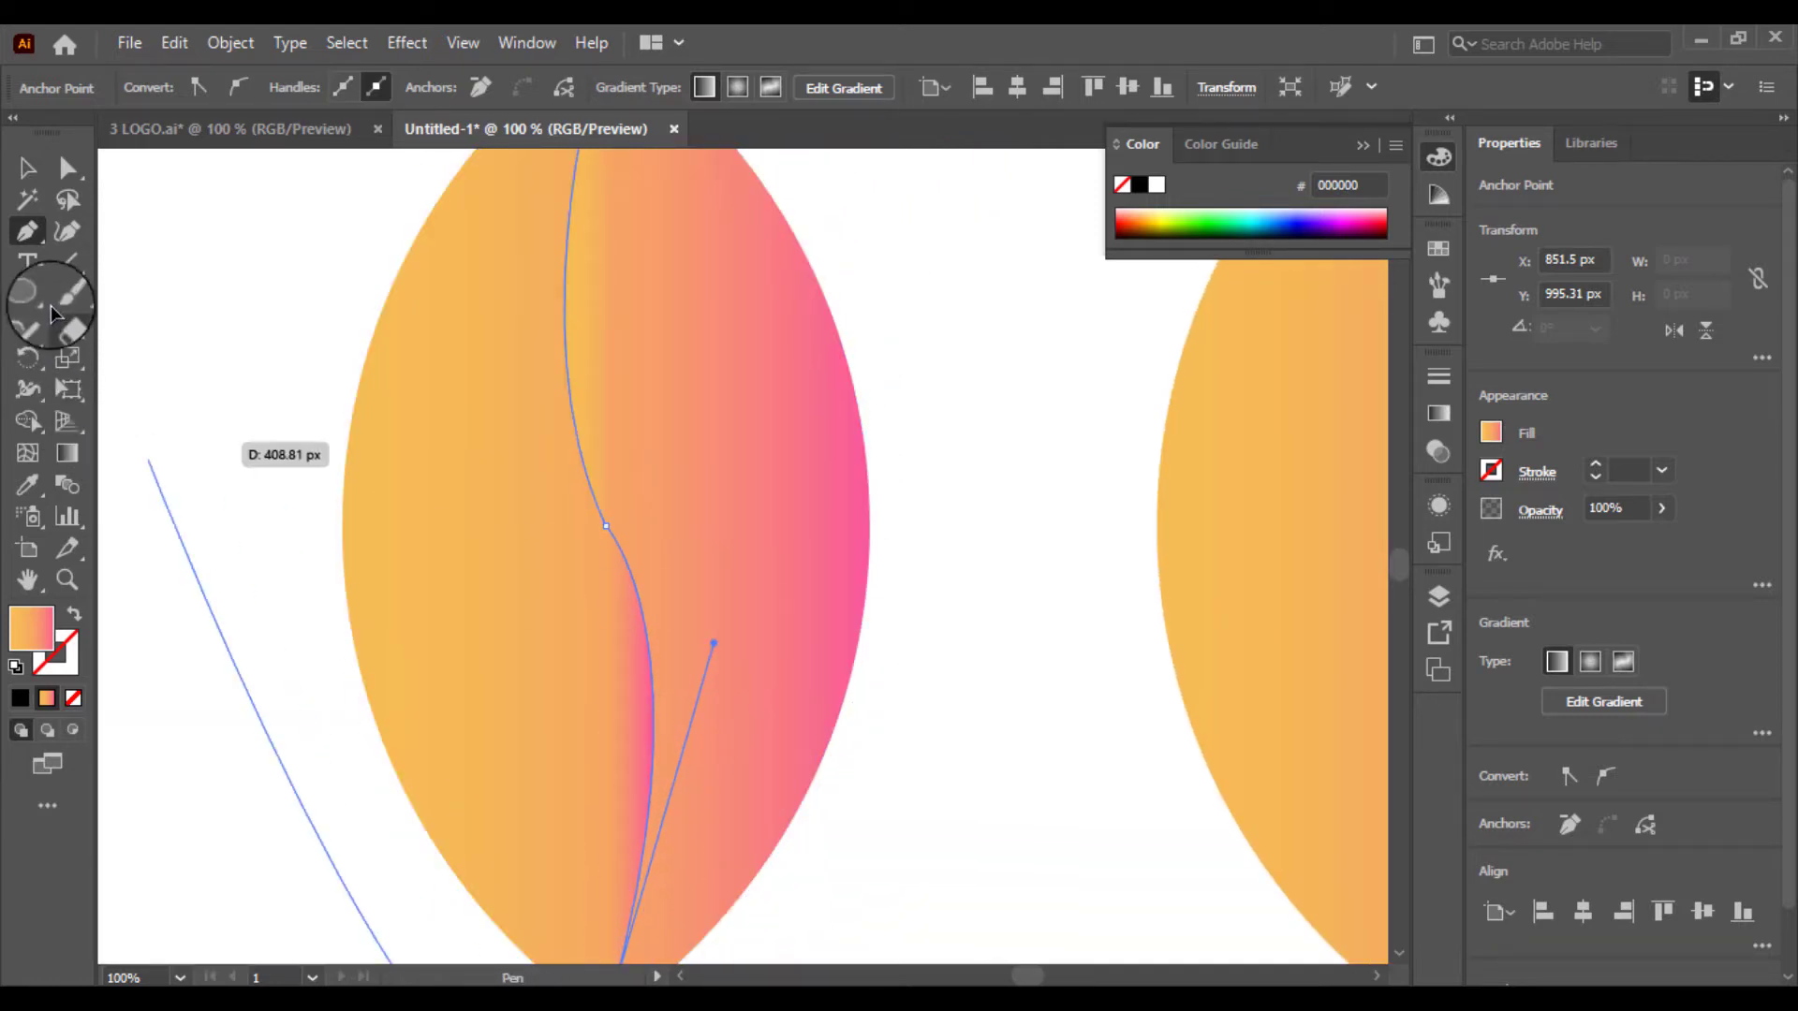
# Swap the S-curve's fill and stroke so it has no fill, and set its stroke colour to white.
pyautogui.click(74, 614)
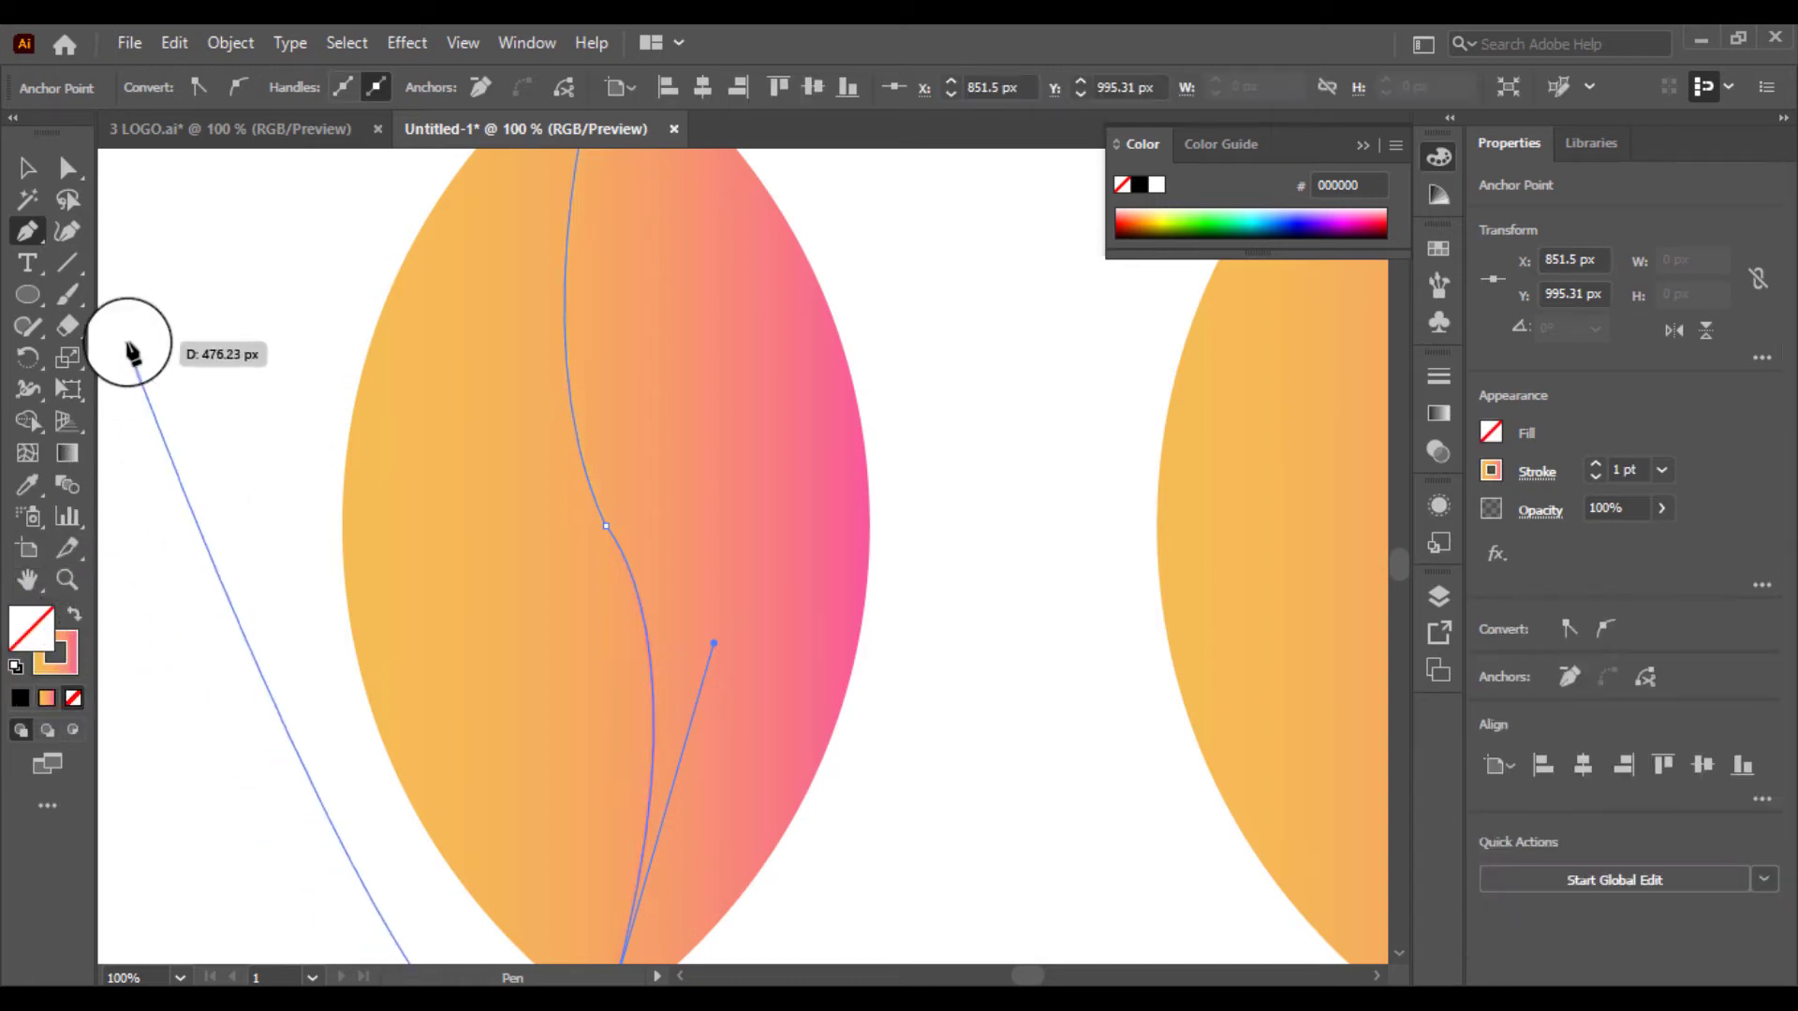
pyautogui.click(27, 168)
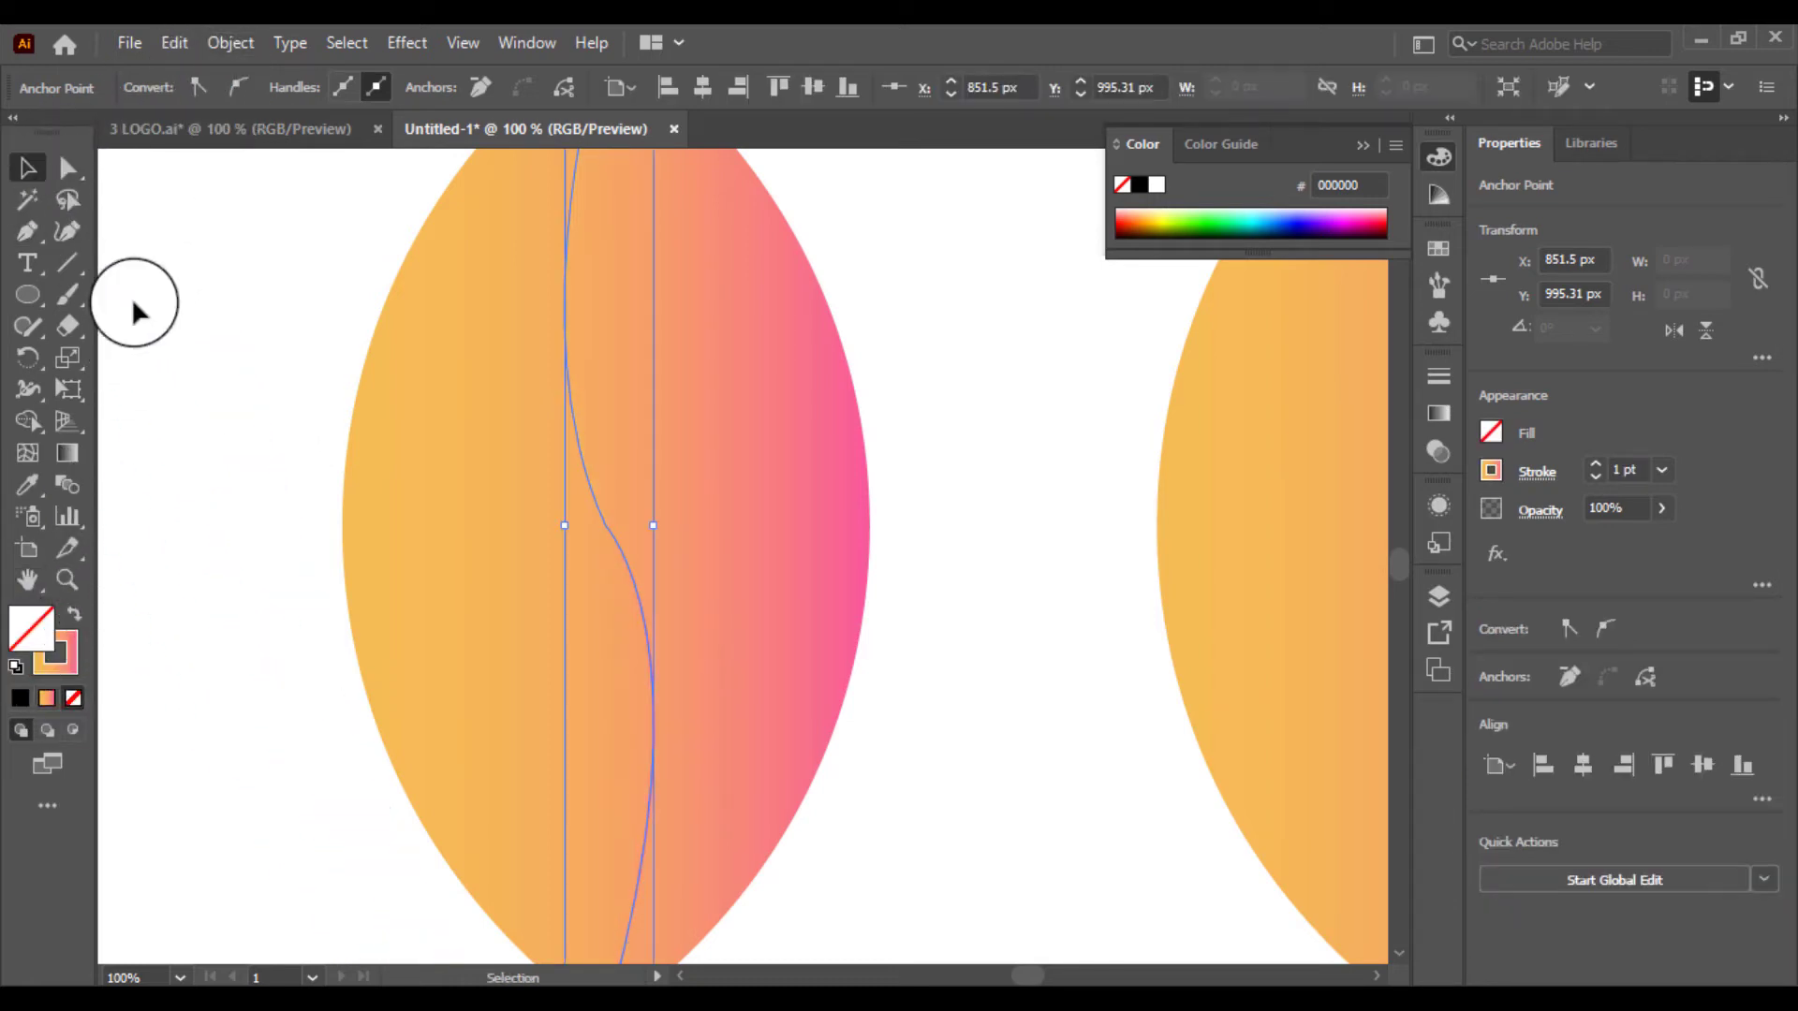
pyautogui.click(587, 489)
pyautogui.hotkey('ctrl', '+')
pyautogui.hotkey('ctrl', '+')
pyautogui.hotkey('ctrl', '+')
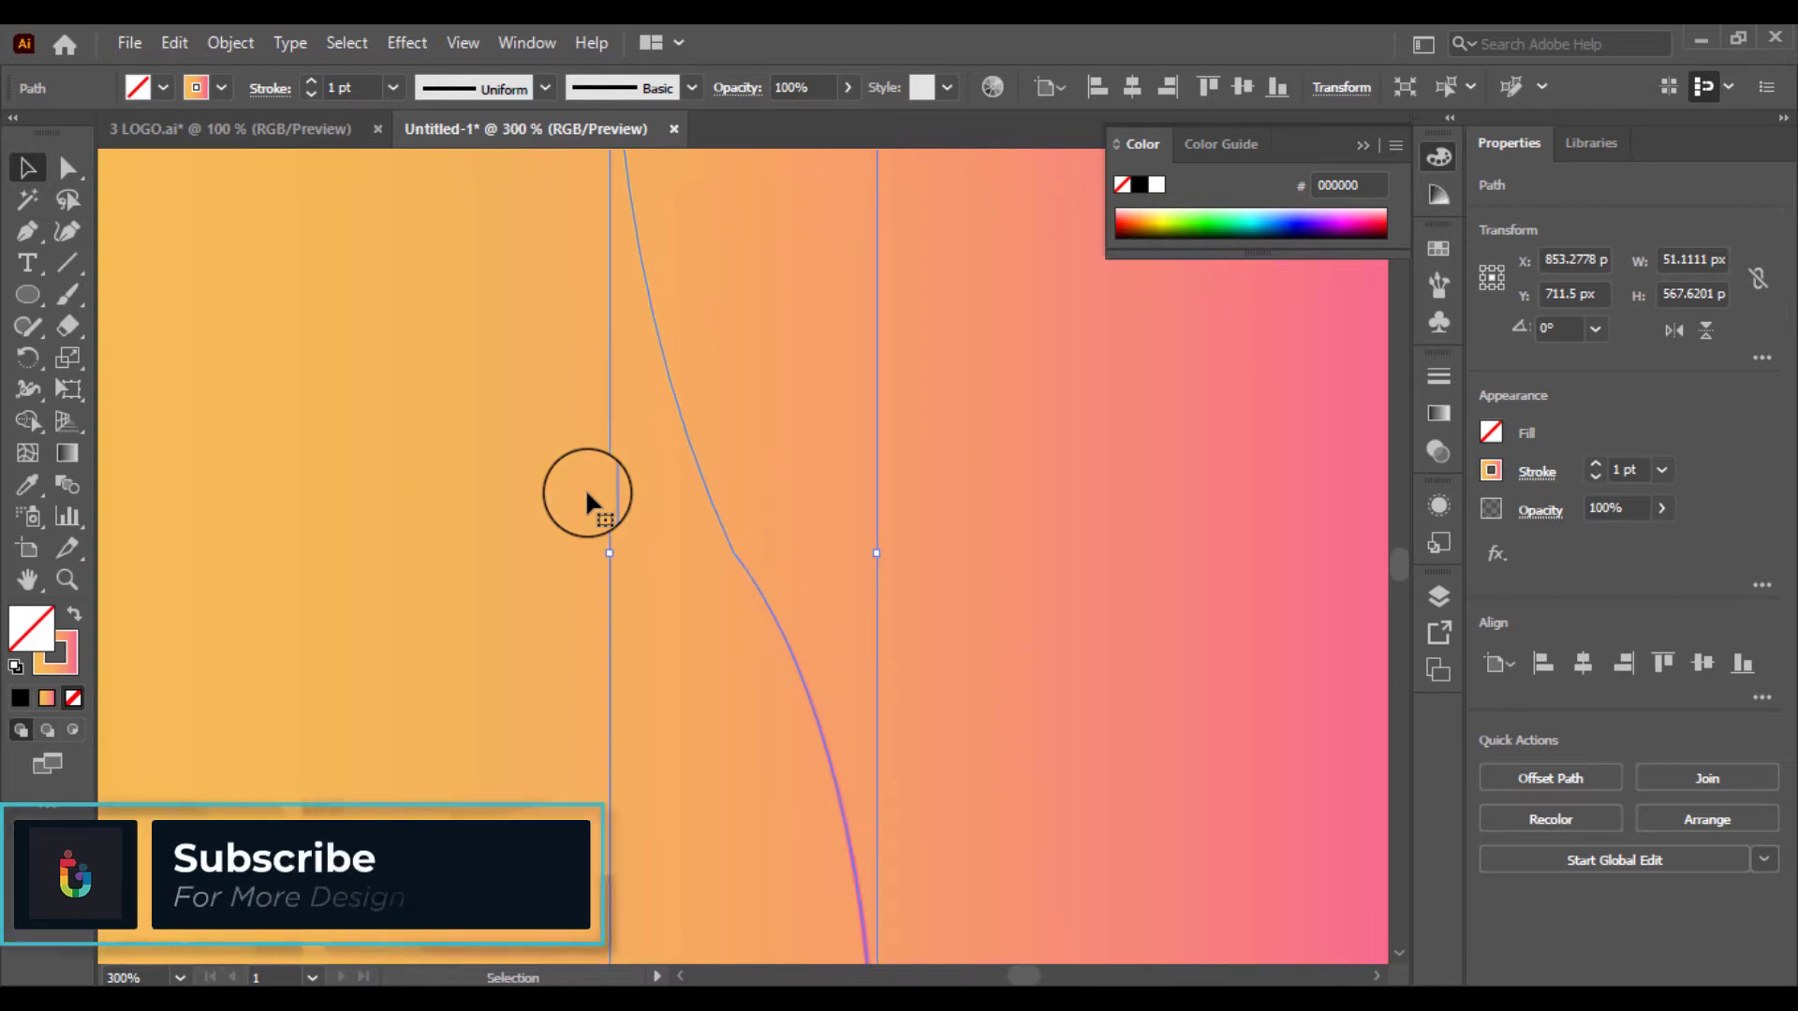
pyautogui.click(200, 91)
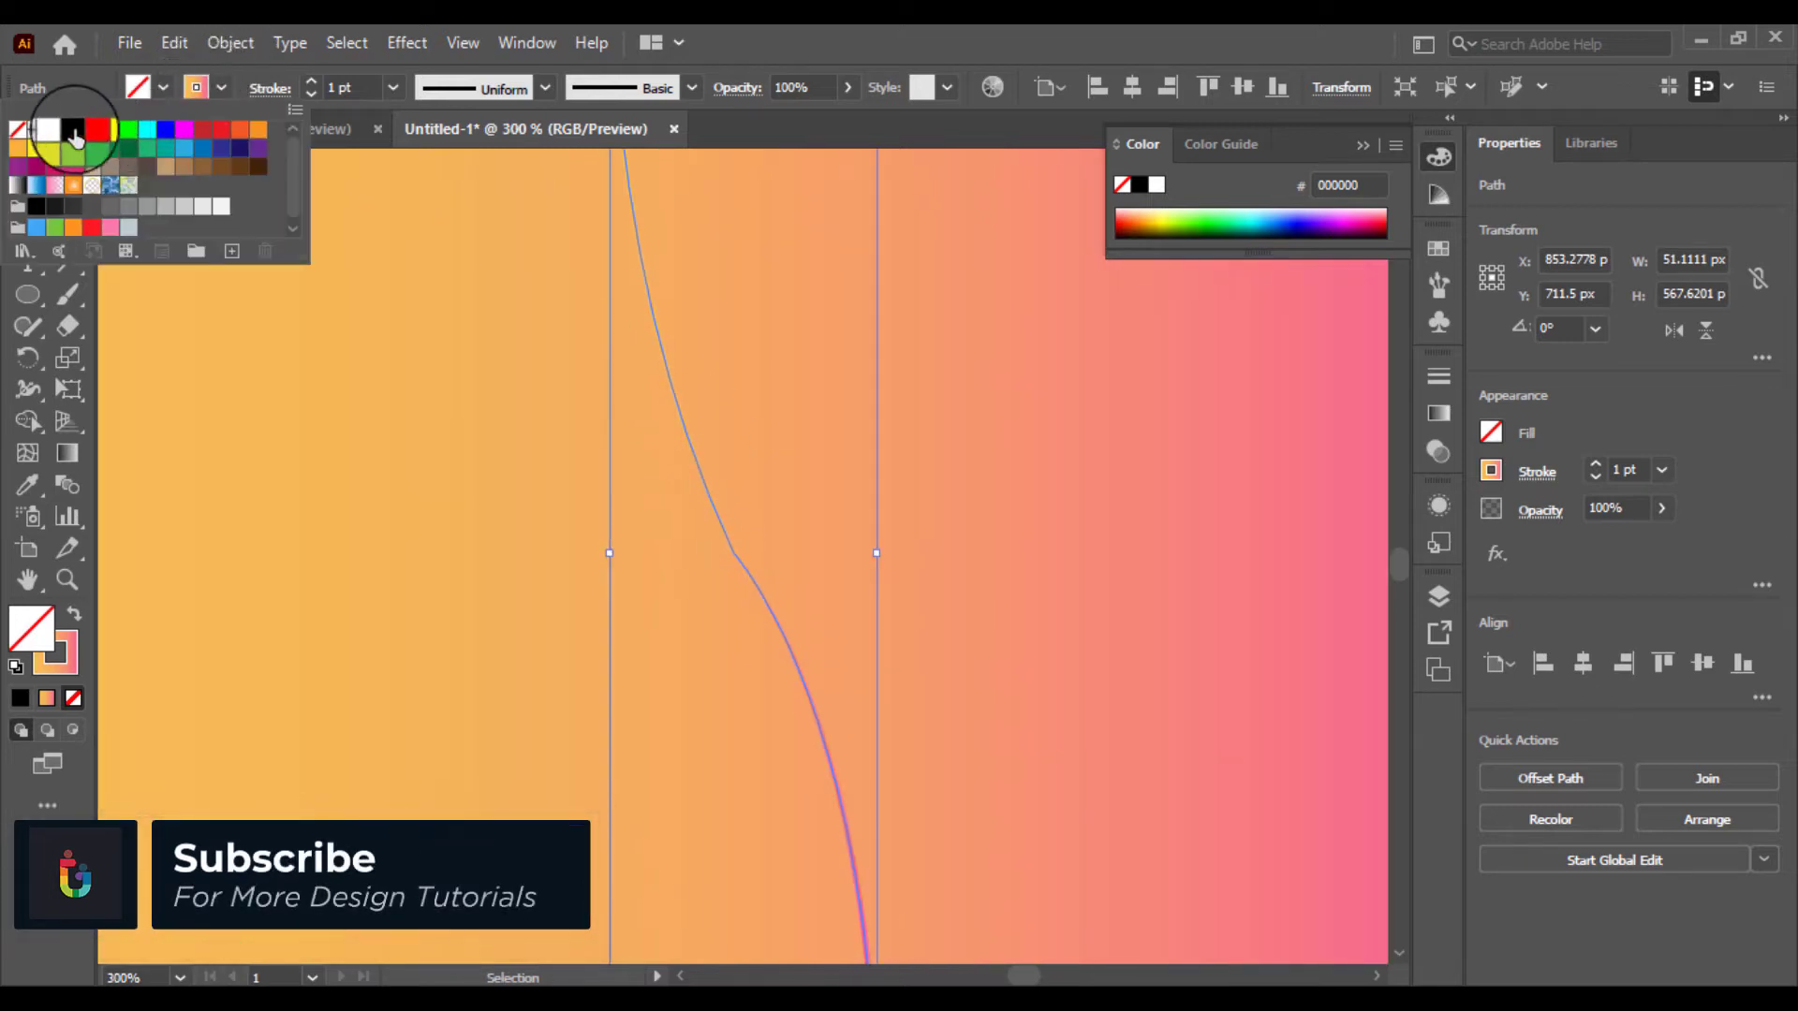
pyautogui.click(56, 135)
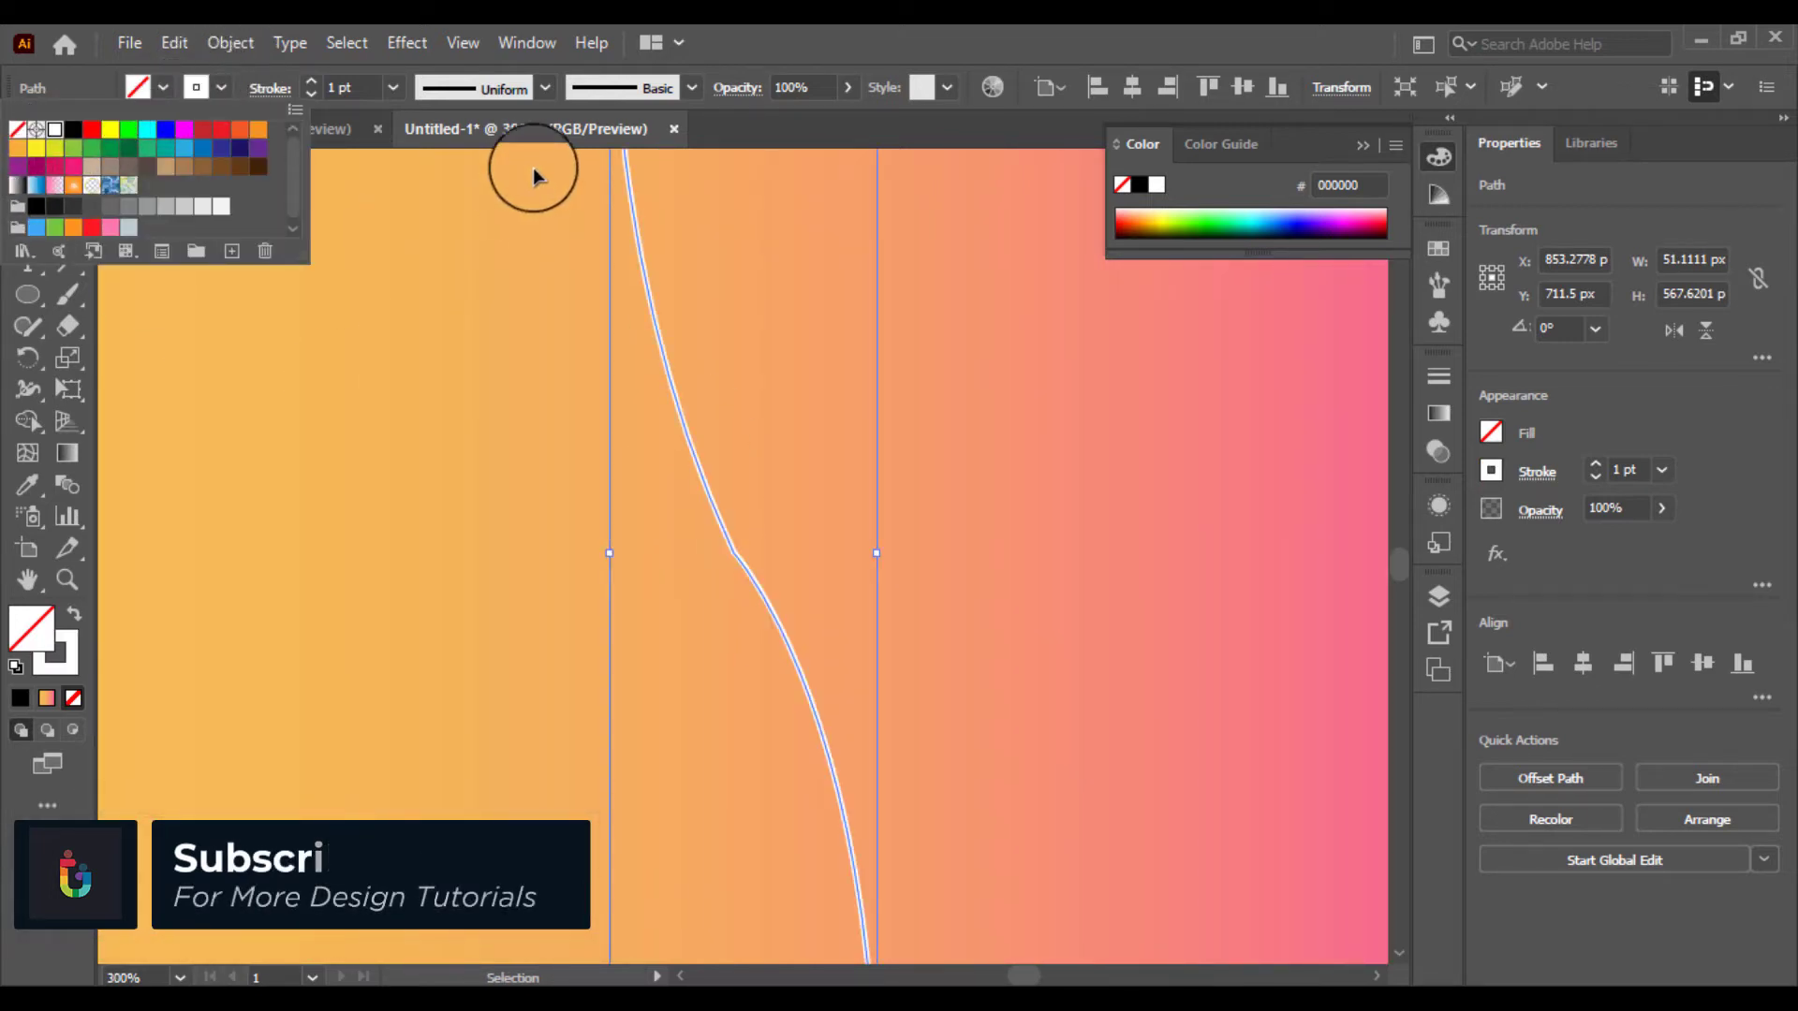
# Round the S-curve's middle corner with the live corner widget to a radius of about 114 px.
pyautogui.click(68, 167)
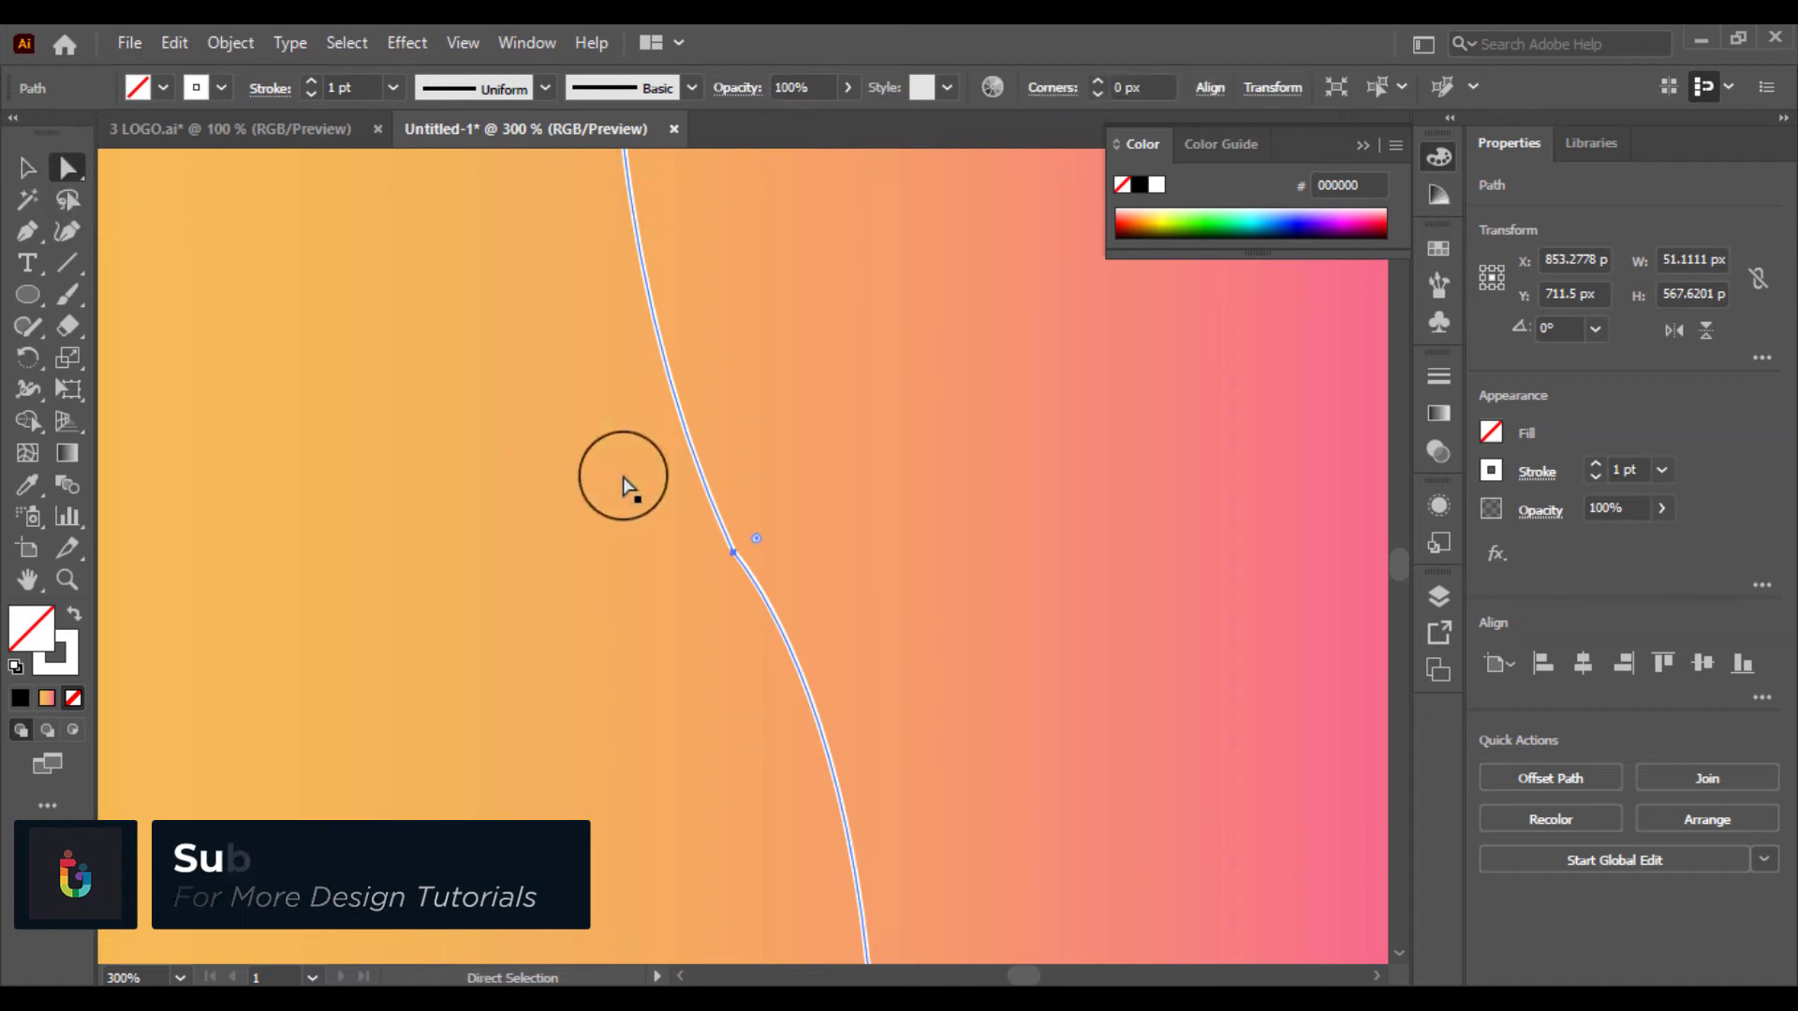
pyautogui.moveTo(745, 541); pyautogui.dragTo(1062, 401)
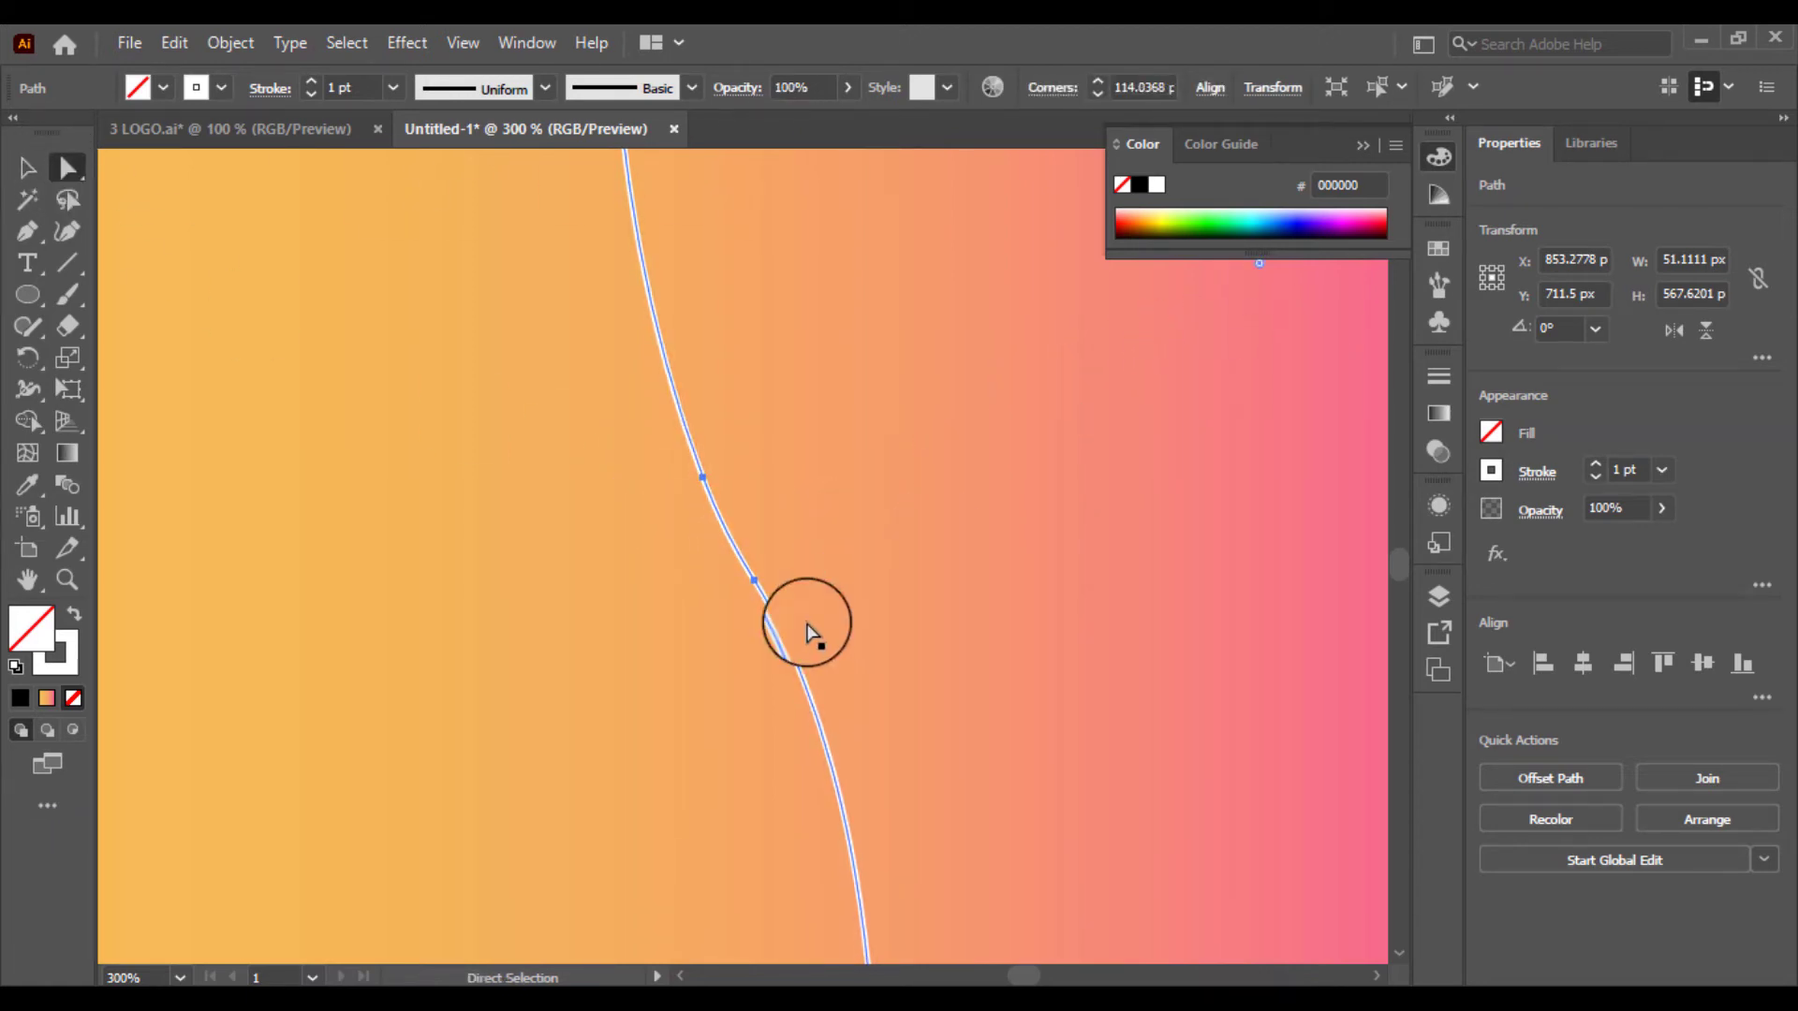
pyautogui.hotkey('ctrl', '1')
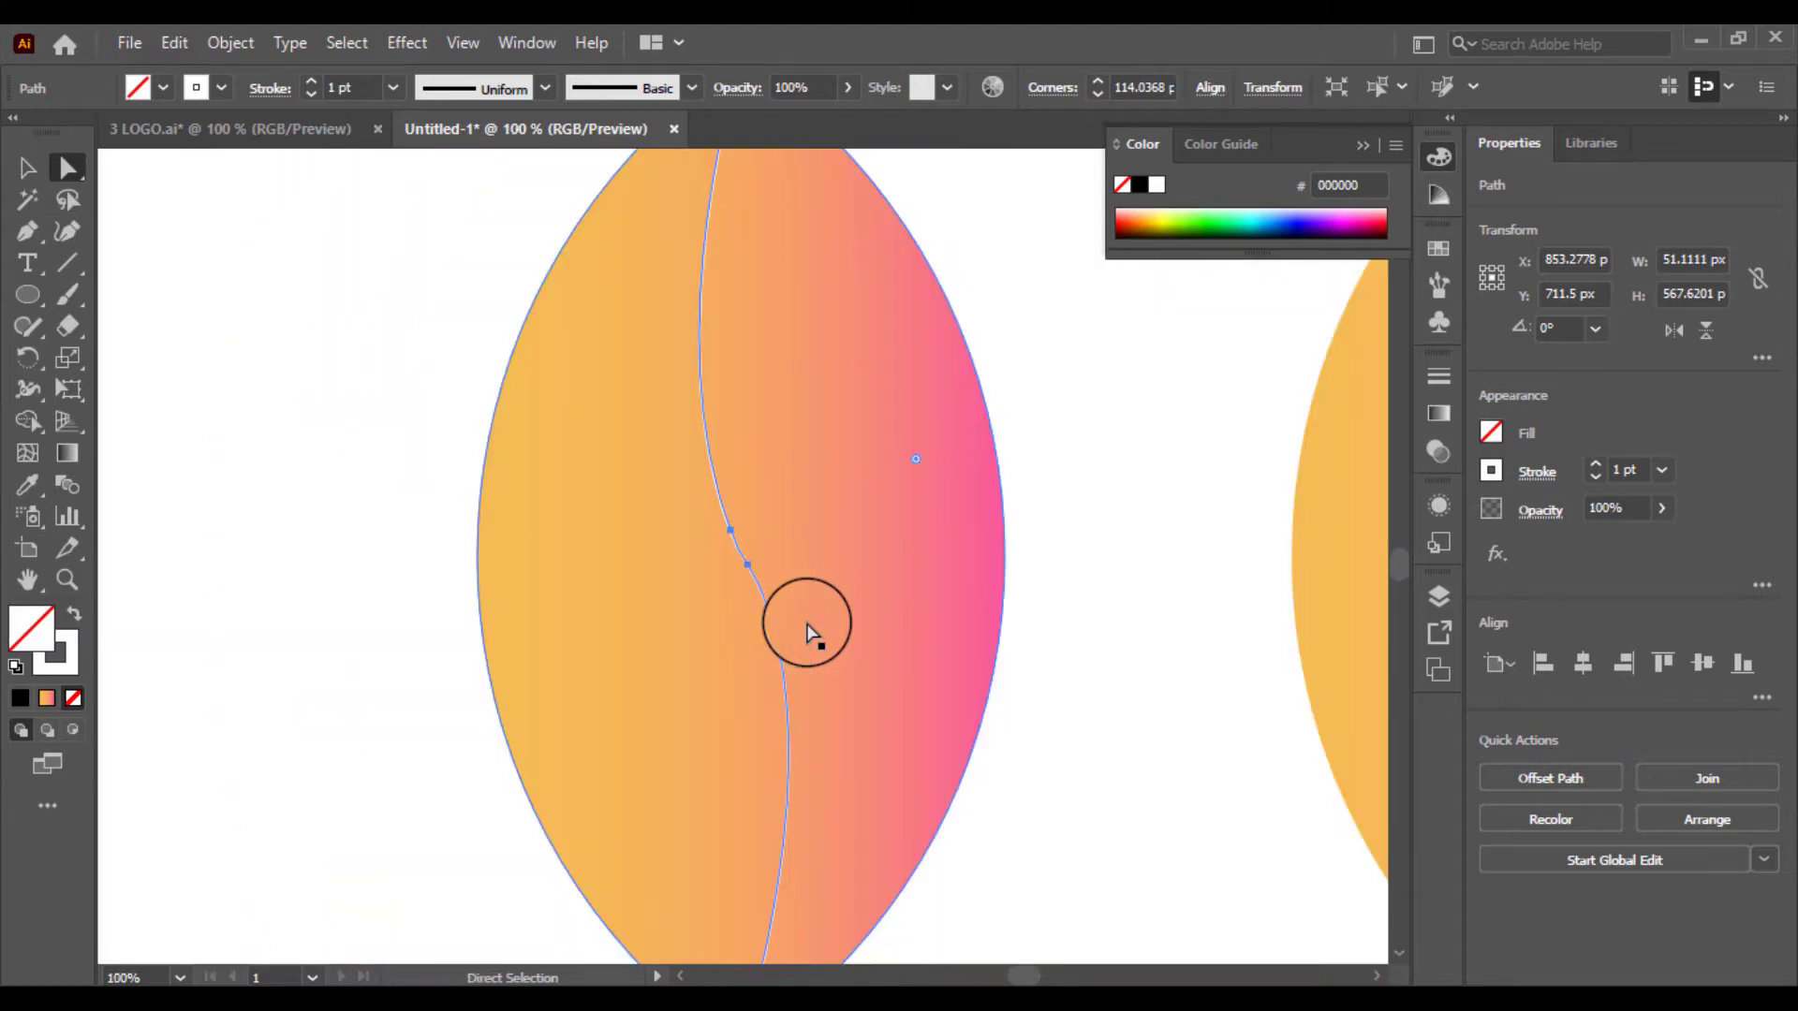
pyautogui.click(1056, 674)
pyautogui.hotkey('ctrl', '-')
pyautogui.hotkey('ctrl', '-')
pyautogui.hotkey('ctrl', '+')
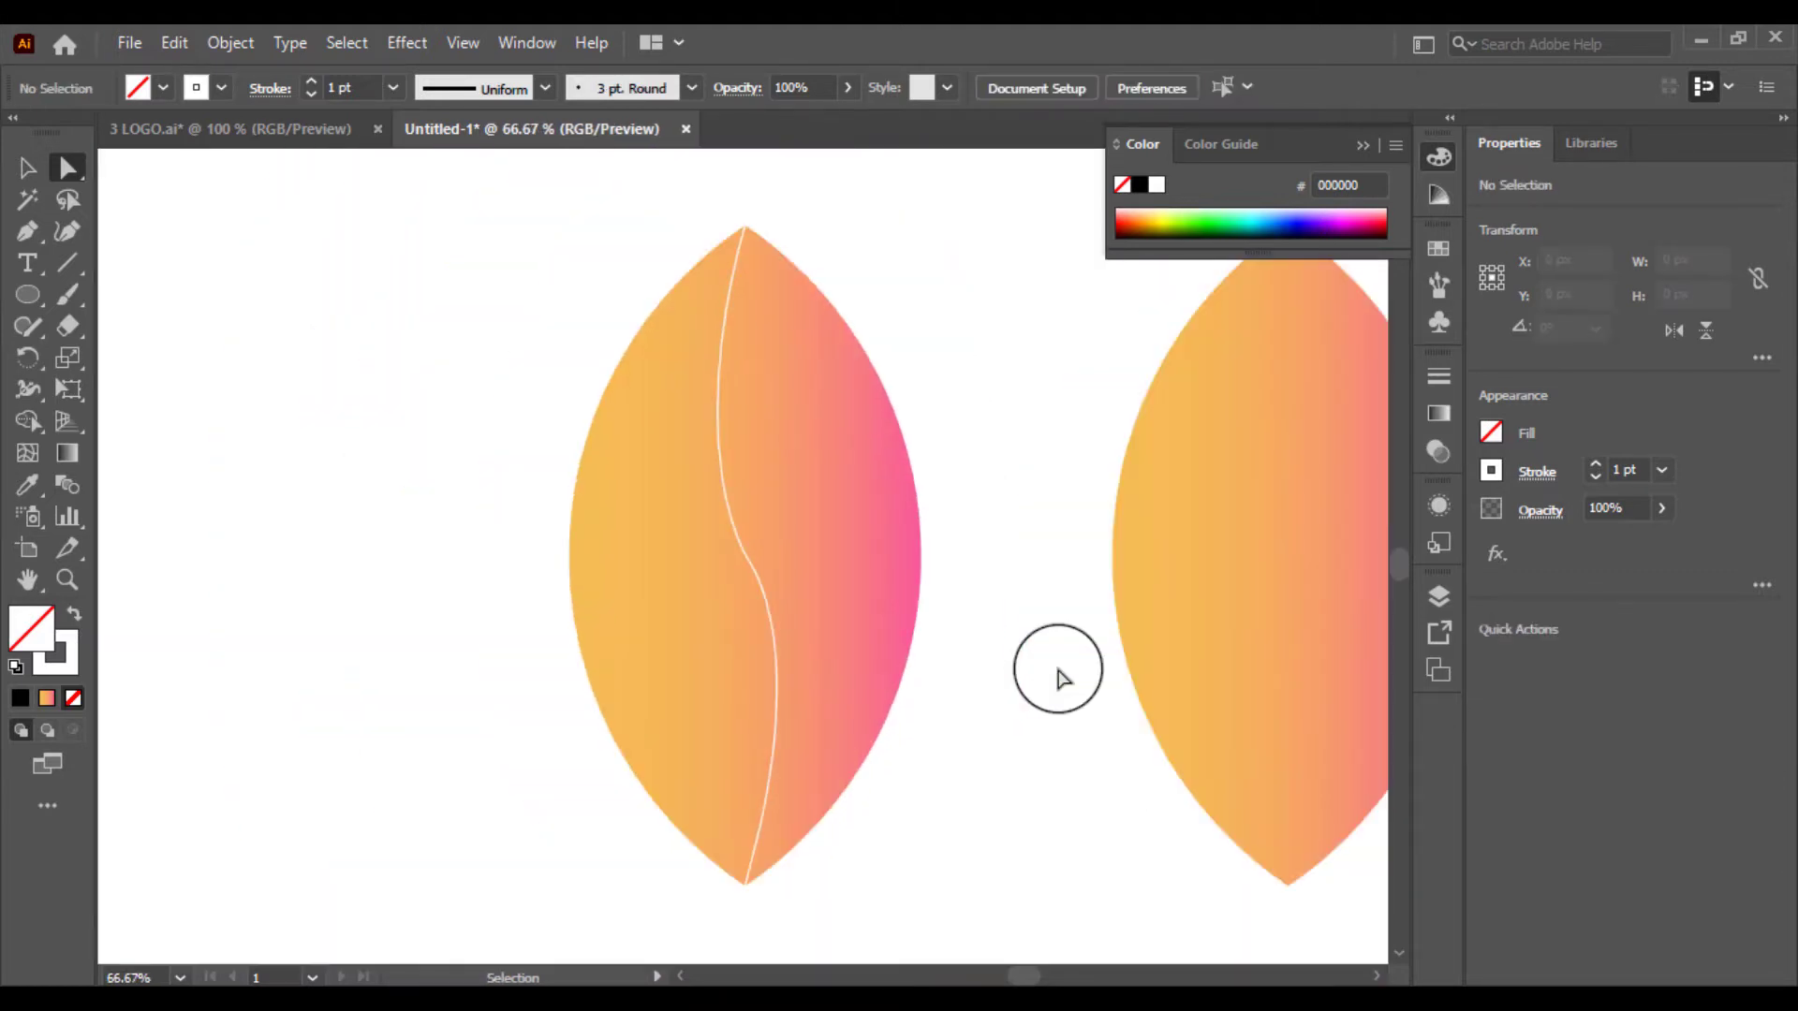
# Select the whole white S-curve on the left lens and set its stroke weight to 8 pt.
pyautogui.click(763, 587)
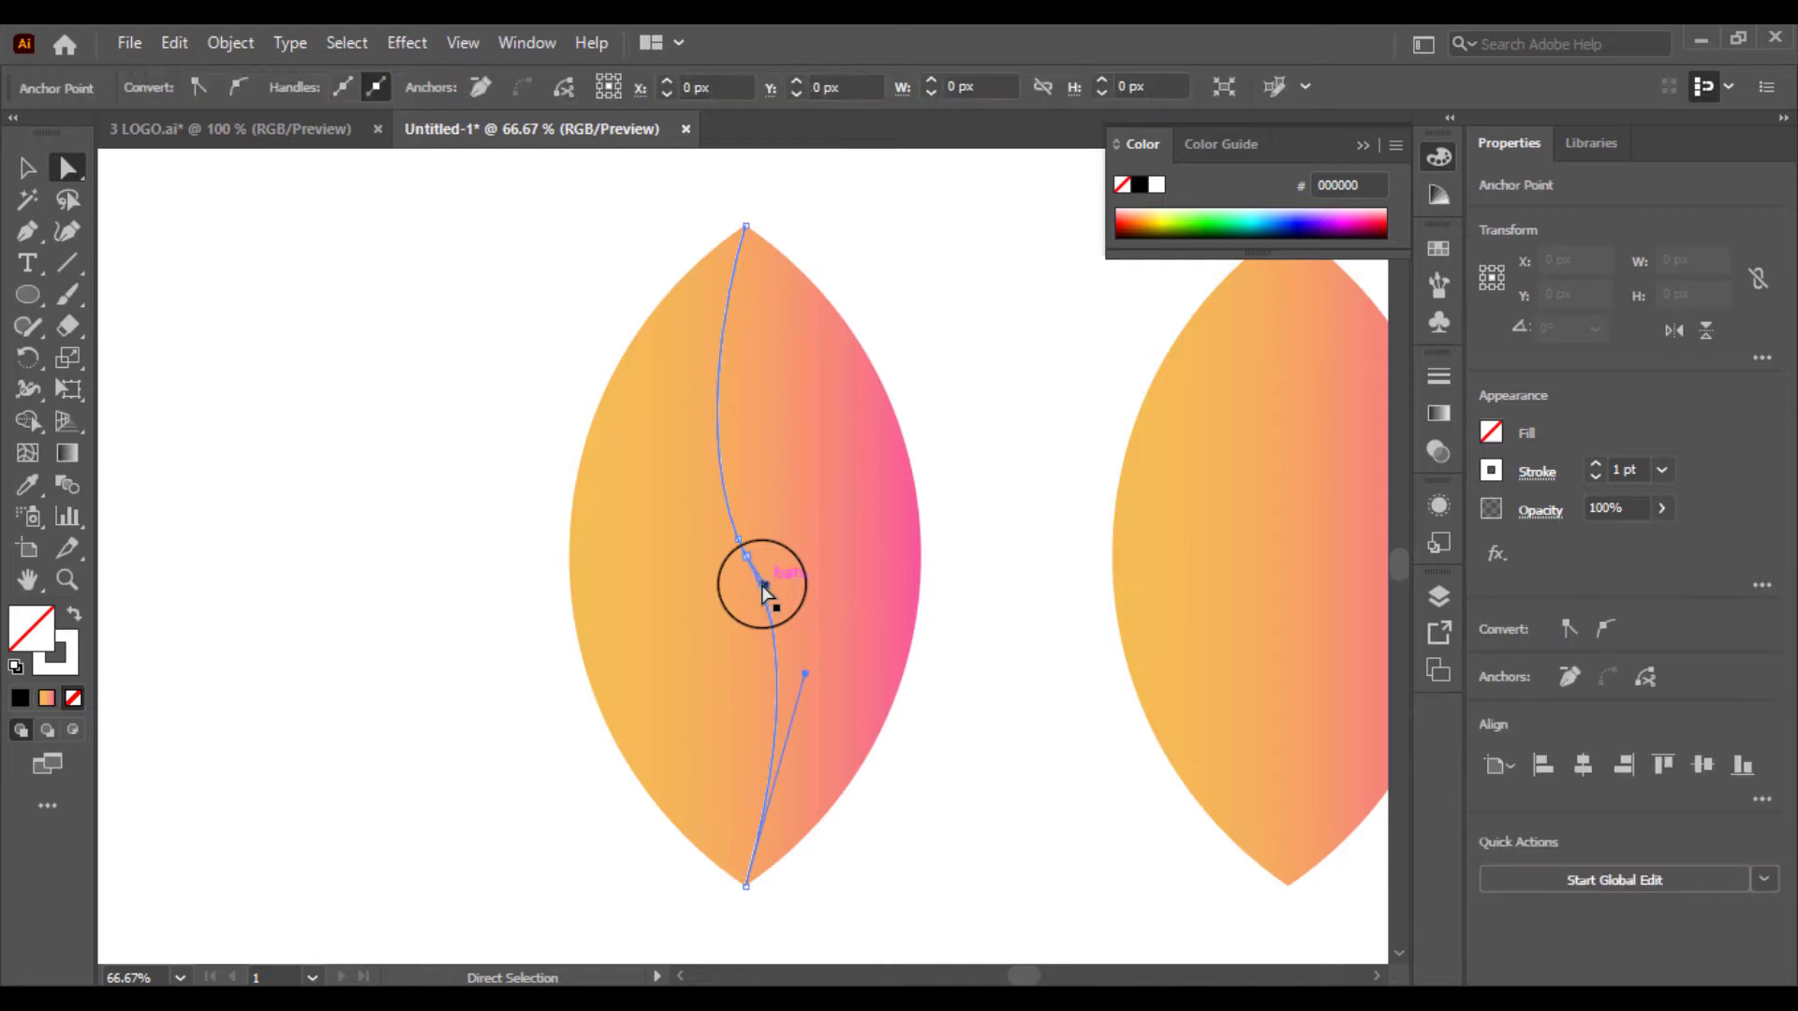
pyautogui.click(28, 169)
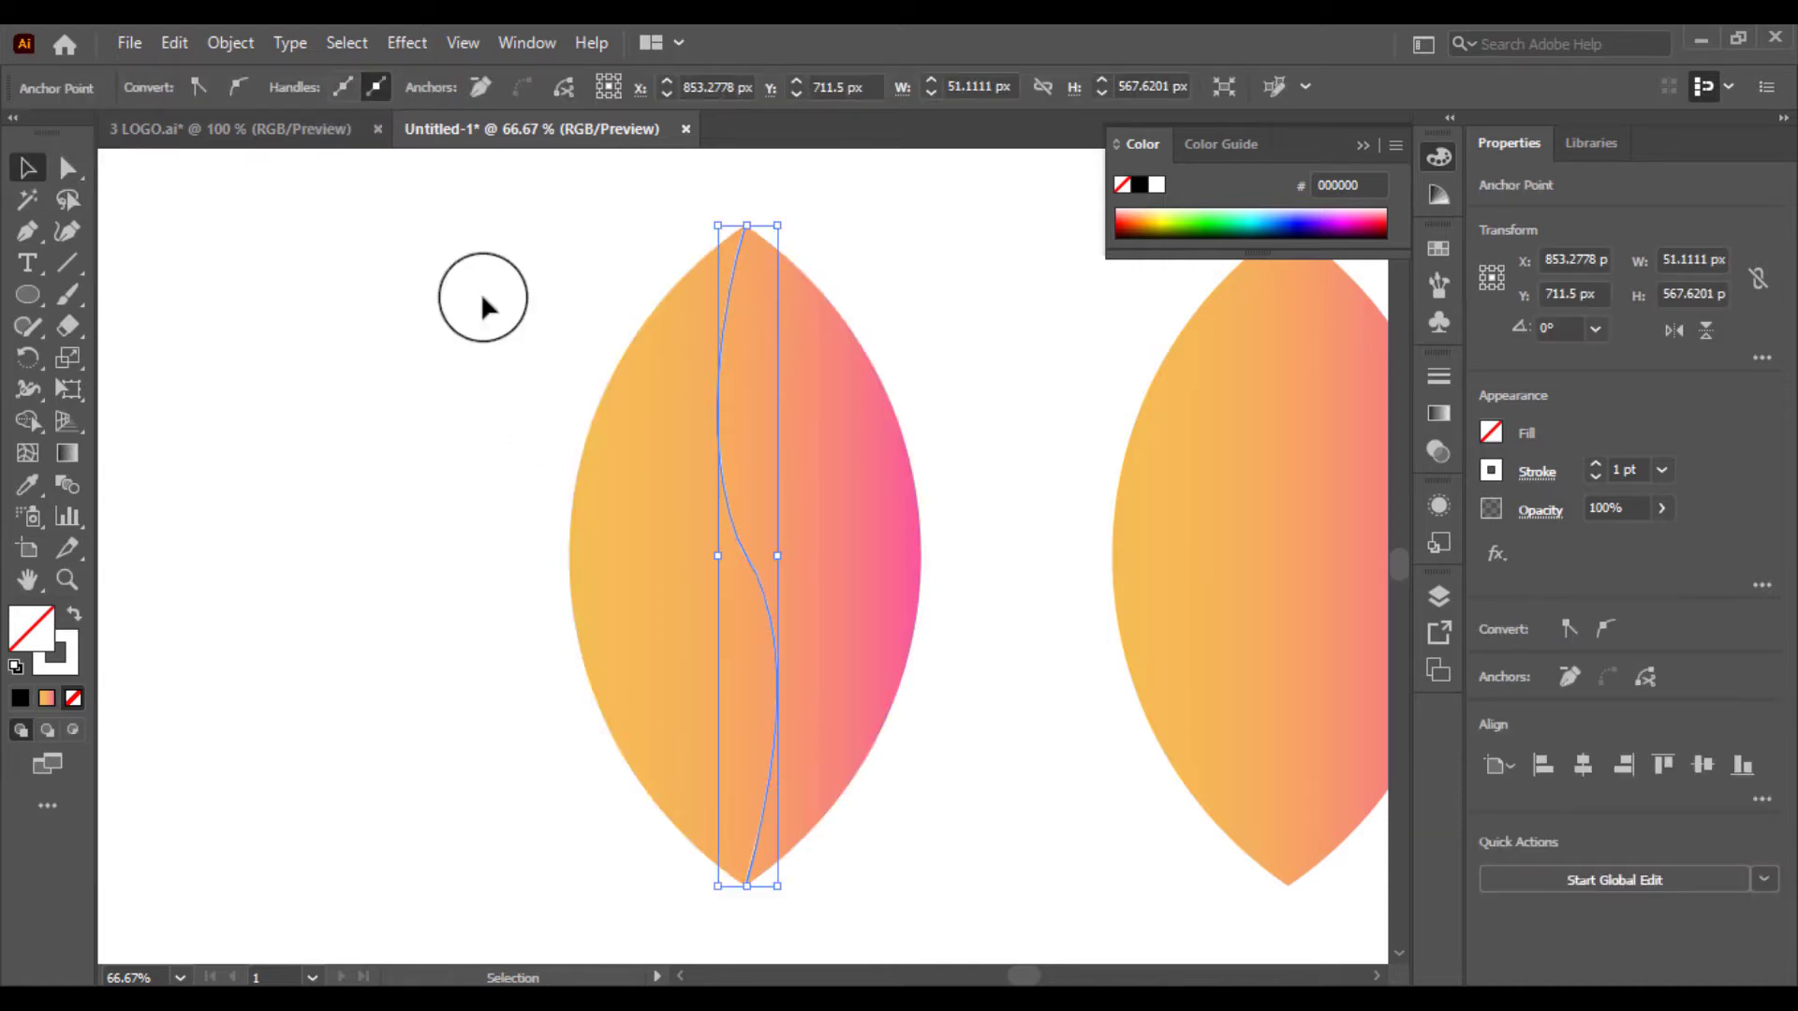
pyautogui.click(716, 432)
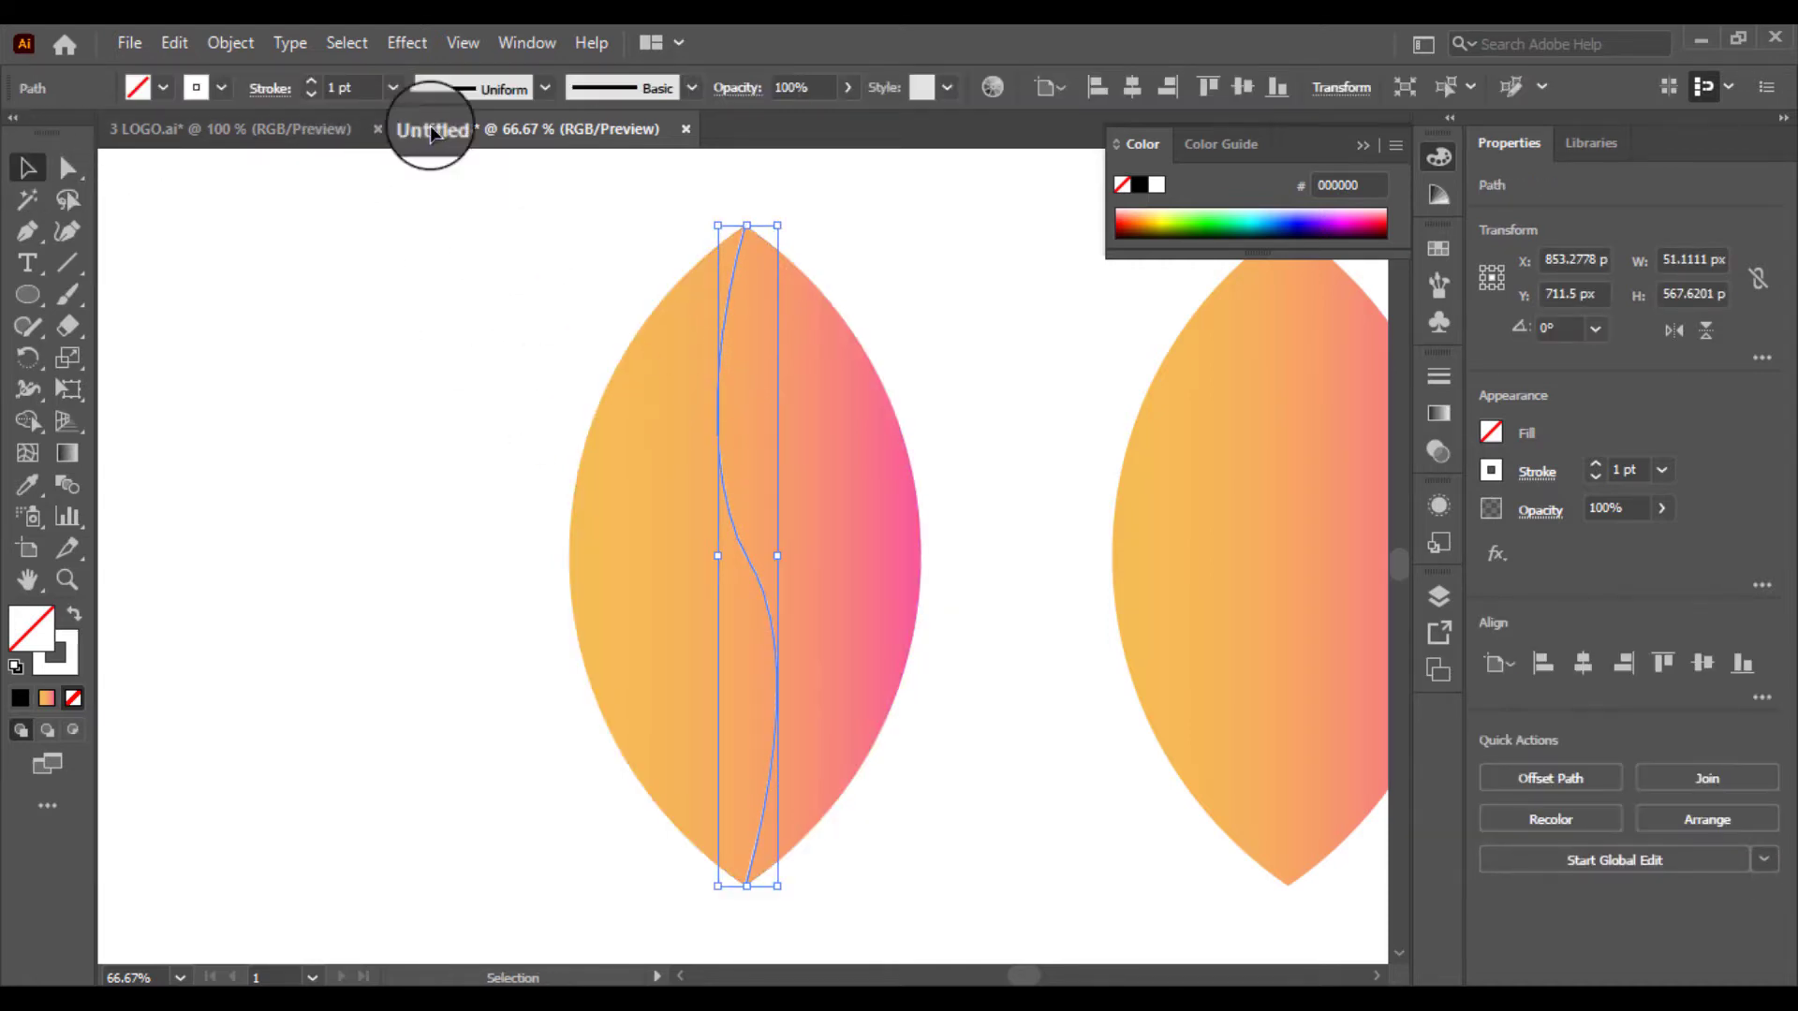
pyautogui.click(393, 93)
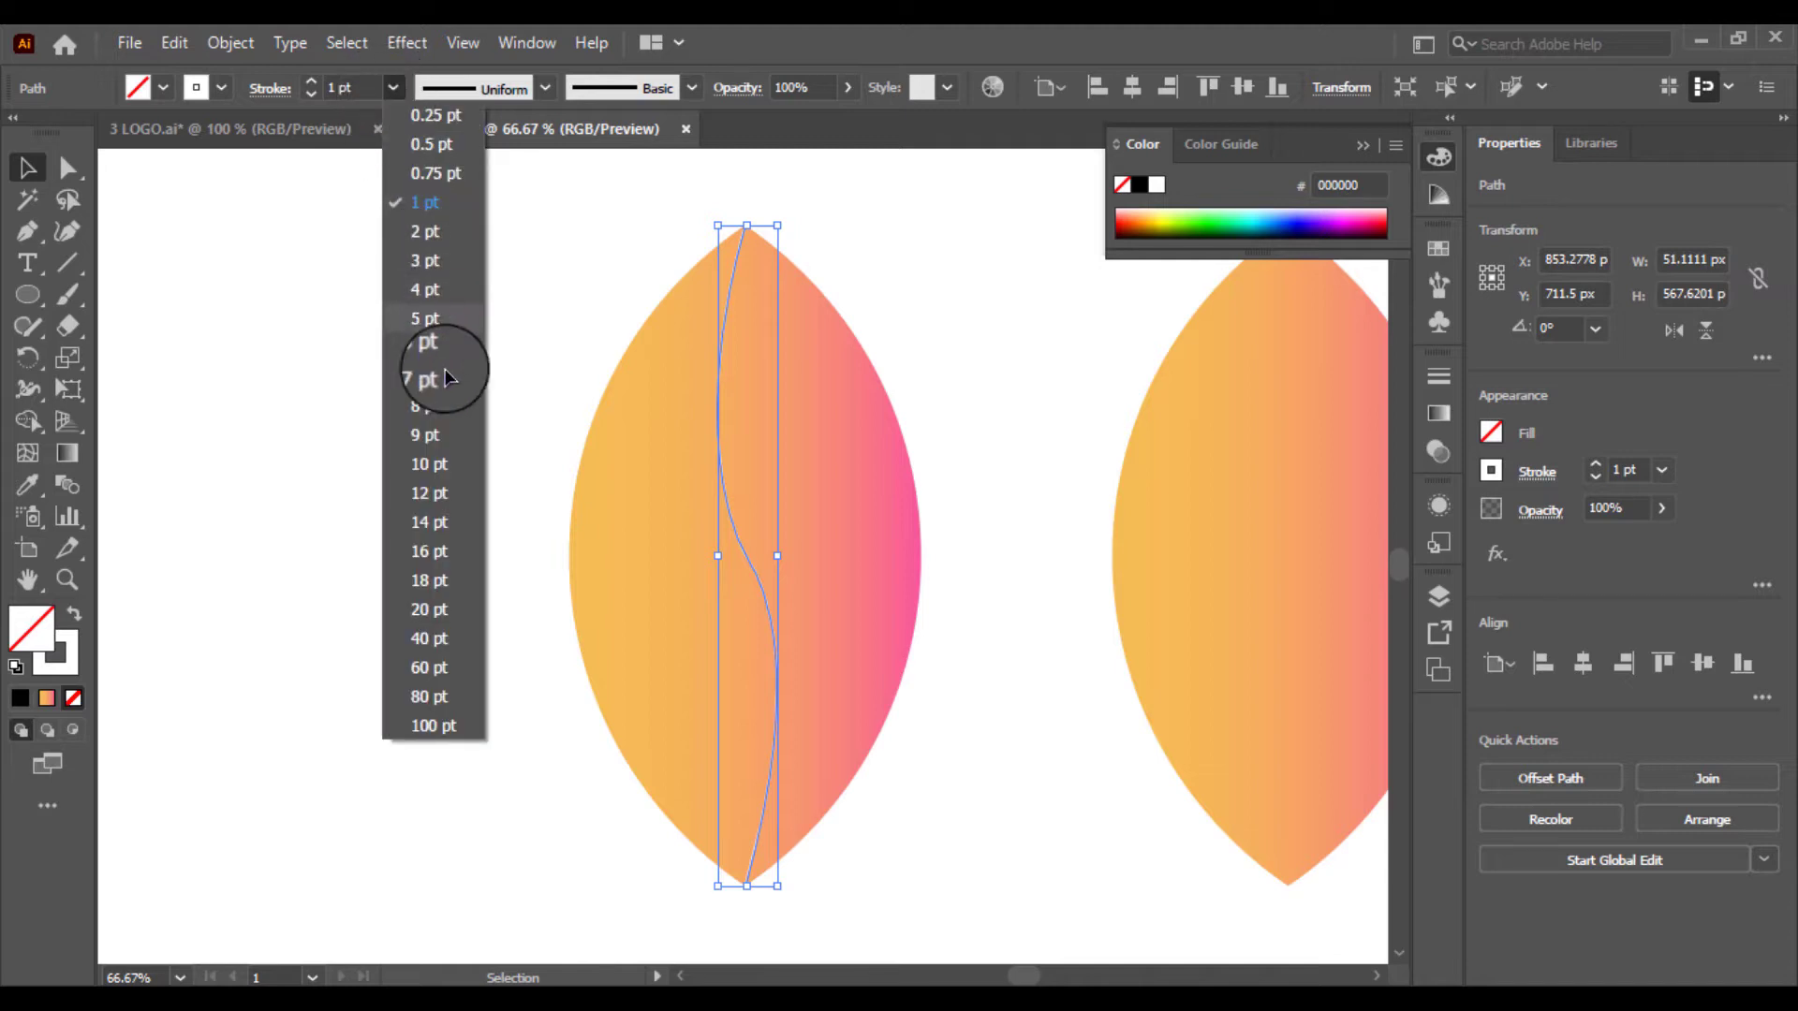
pyautogui.click(429, 501)
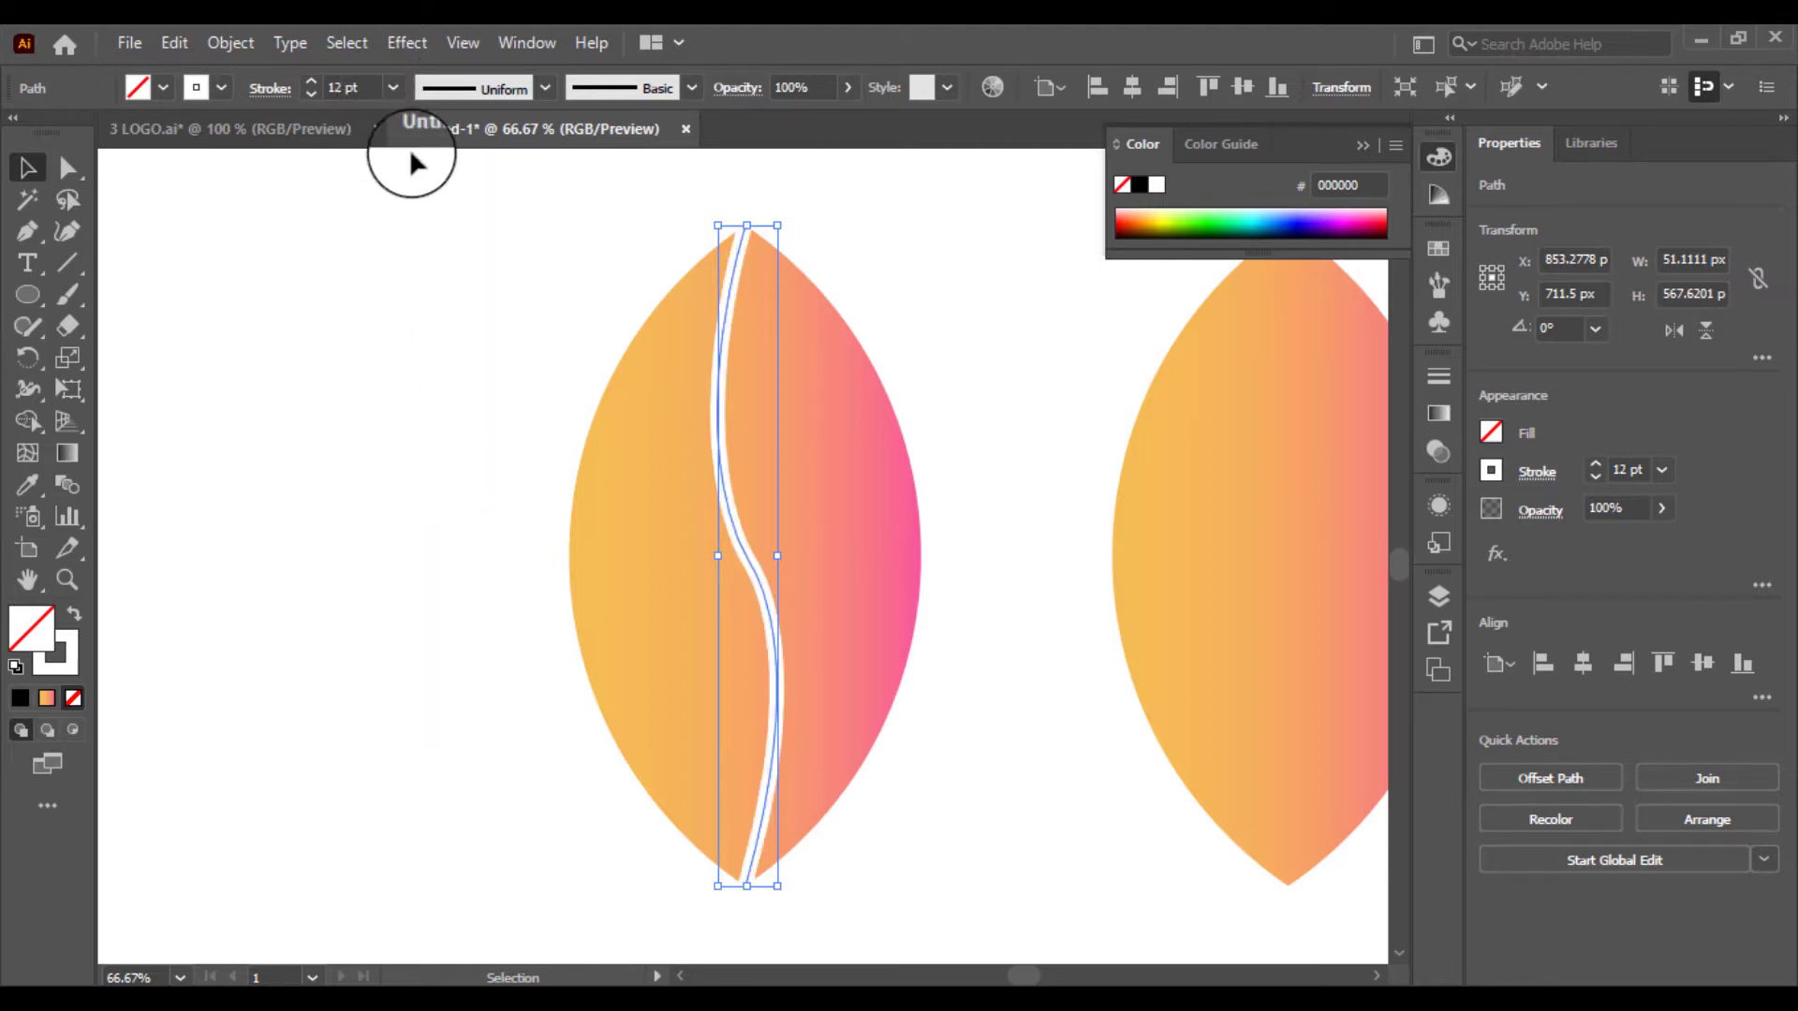
pyautogui.click(401, 92)
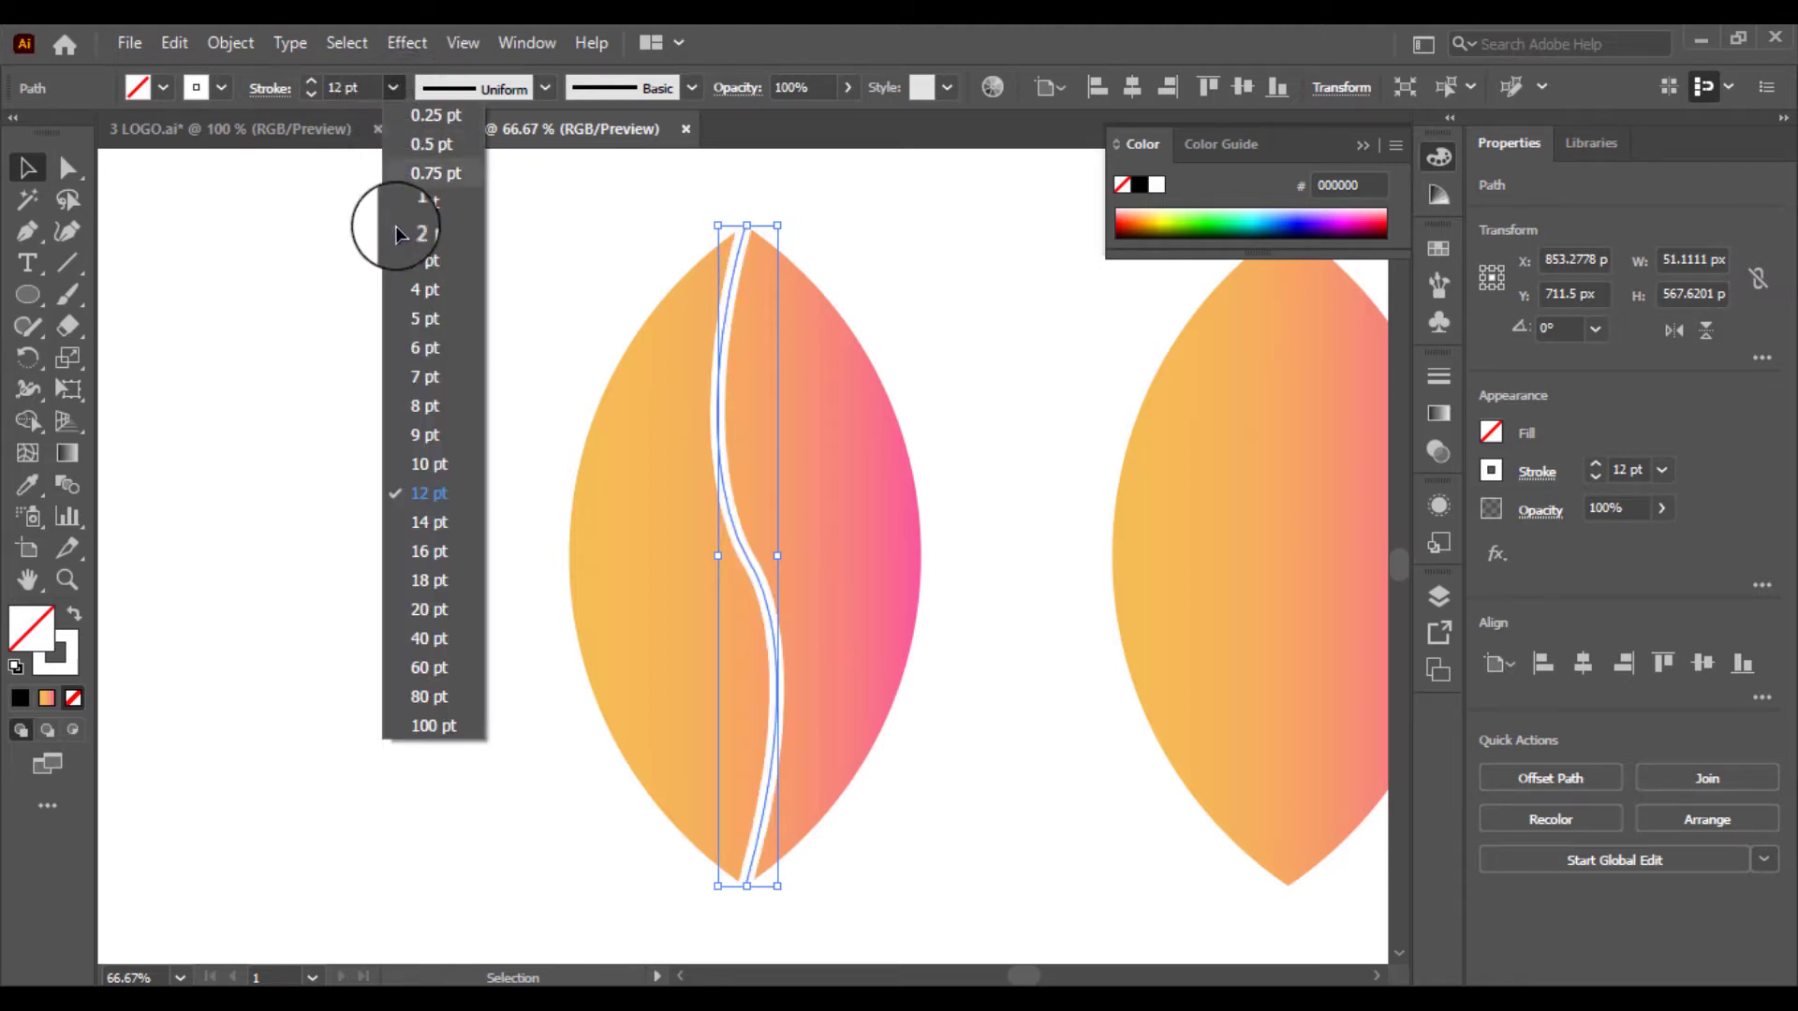
pyautogui.click(429, 397)
# Apply the lens-shaped width profile to the S-curve's stroke so it tapers at both ends, and deselect it.
pyautogui.click(547, 87)
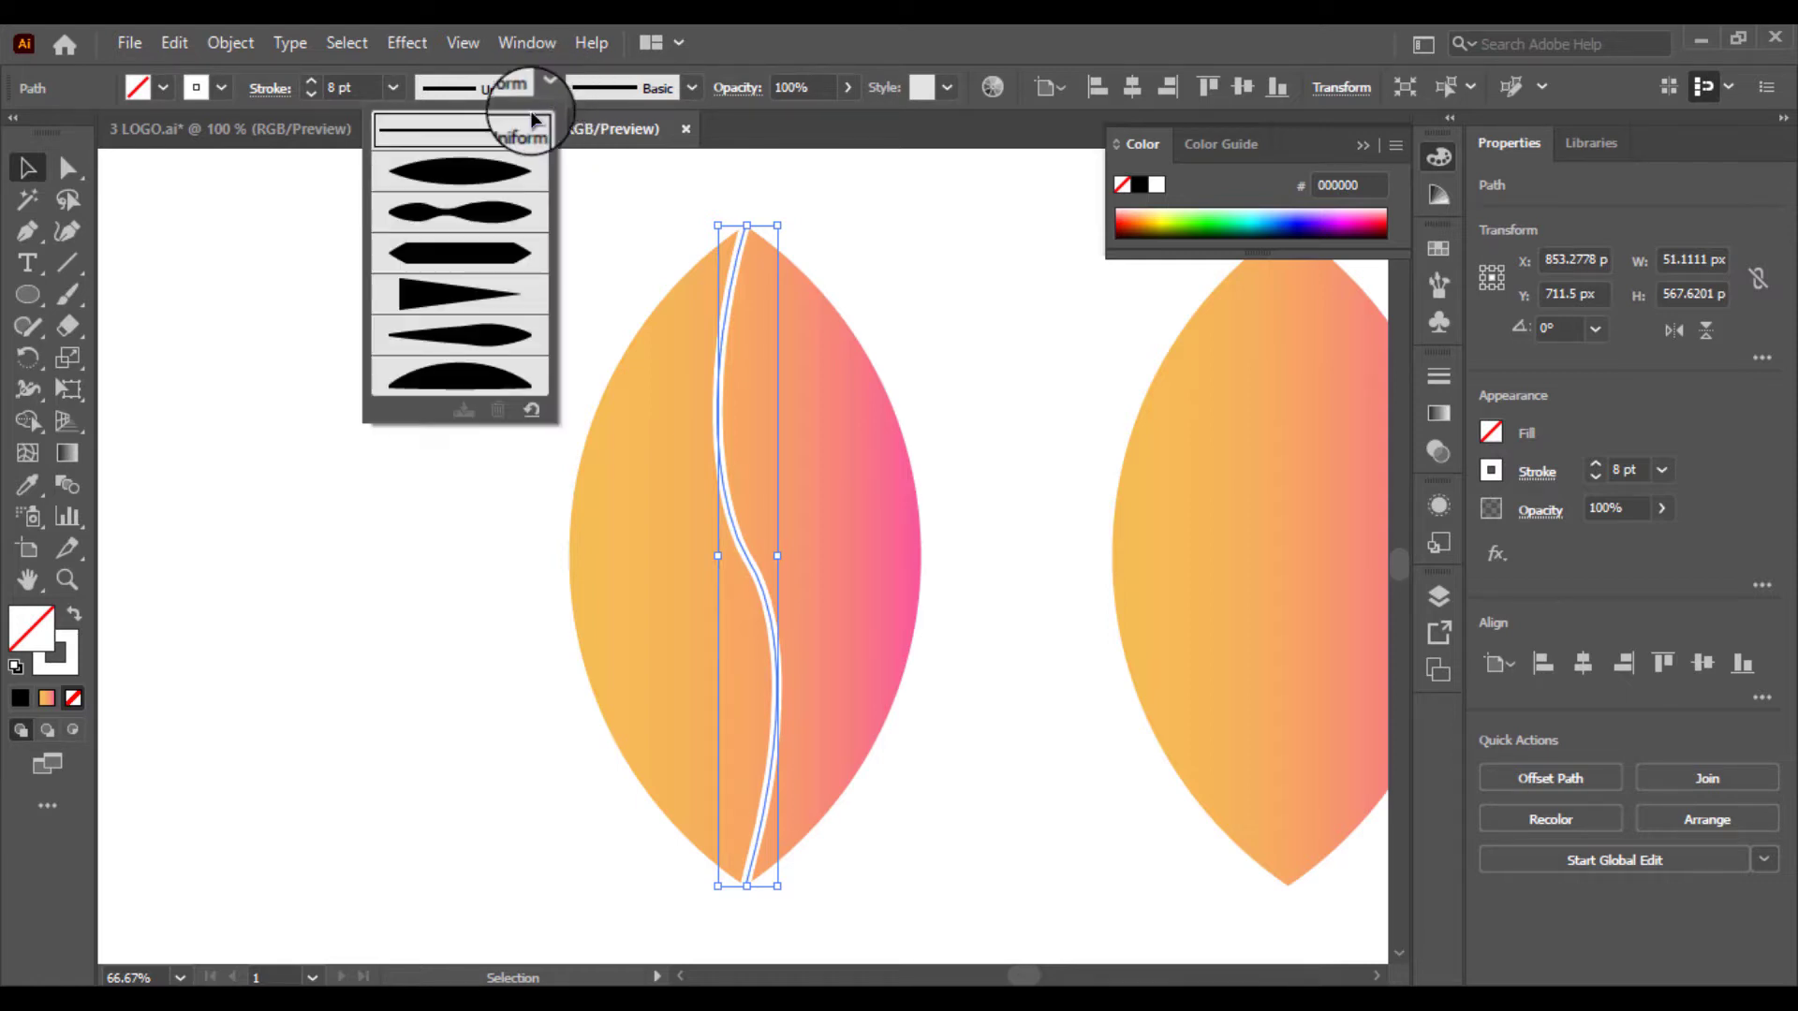
pyautogui.click(468, 161)
pyautogui.click(391, 298)
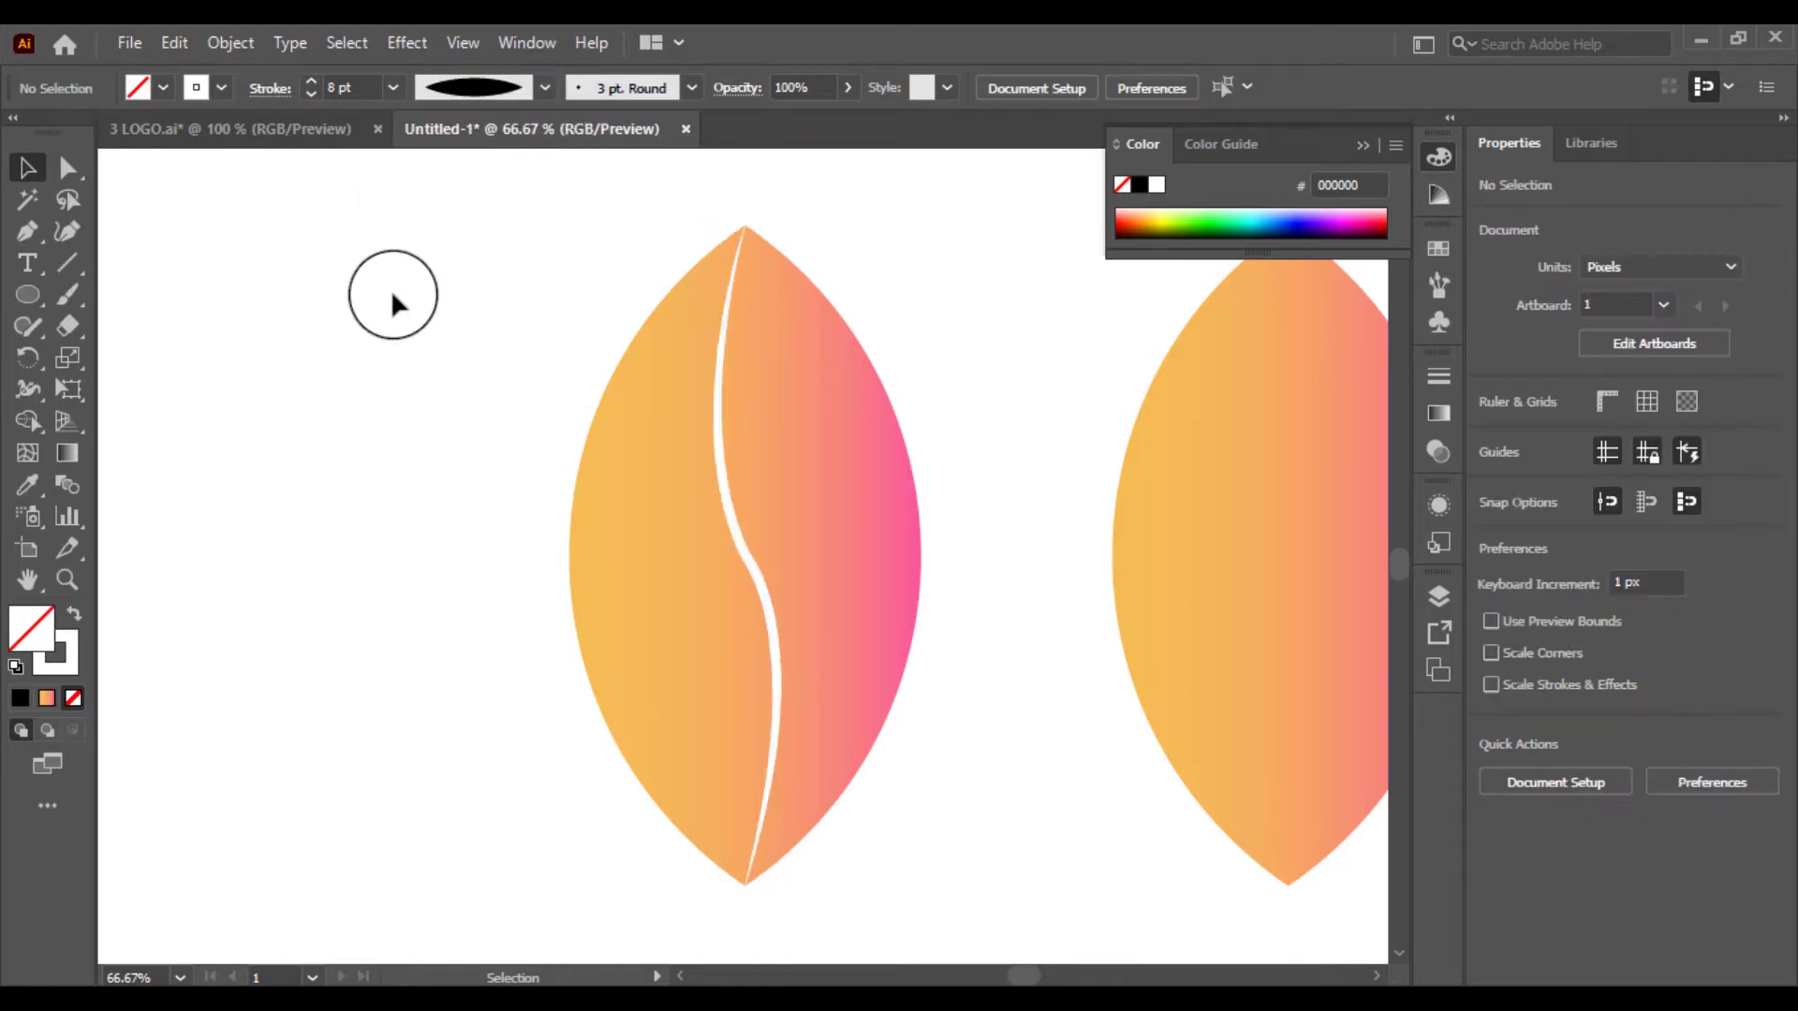
# Examine how the tapered S-curve stroke meets the left lens's upper tip at 200% magnification.
pyautogui.press('space')
pyautogui.moveTo(393, 295); pyautogui.dragTo(293, 318)
pyautogui.hotkey('ctrl', '+')
pyautogui.hotkey('ctrl', '+')
pyautogui.hotkey('ctrl', '+')
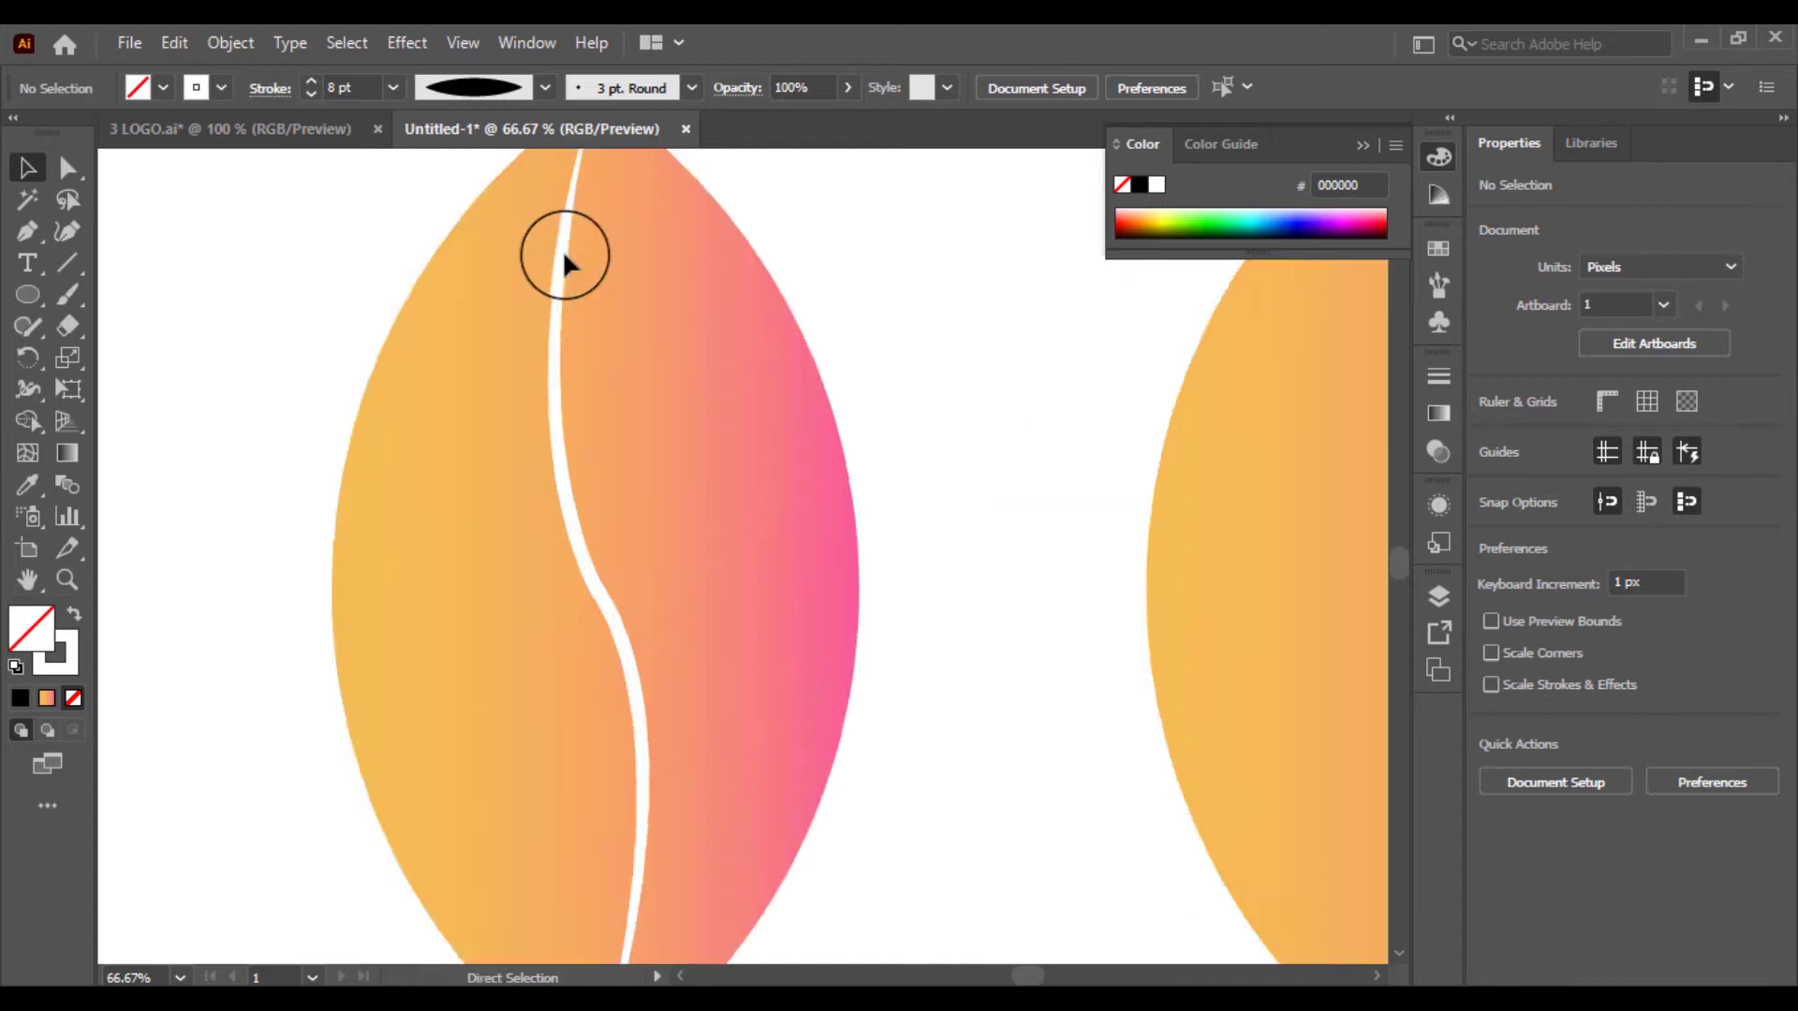
pyautogui.press('space')
pyautogui.moveTo(562, 261); pyautogui.dragTo(708, 746)
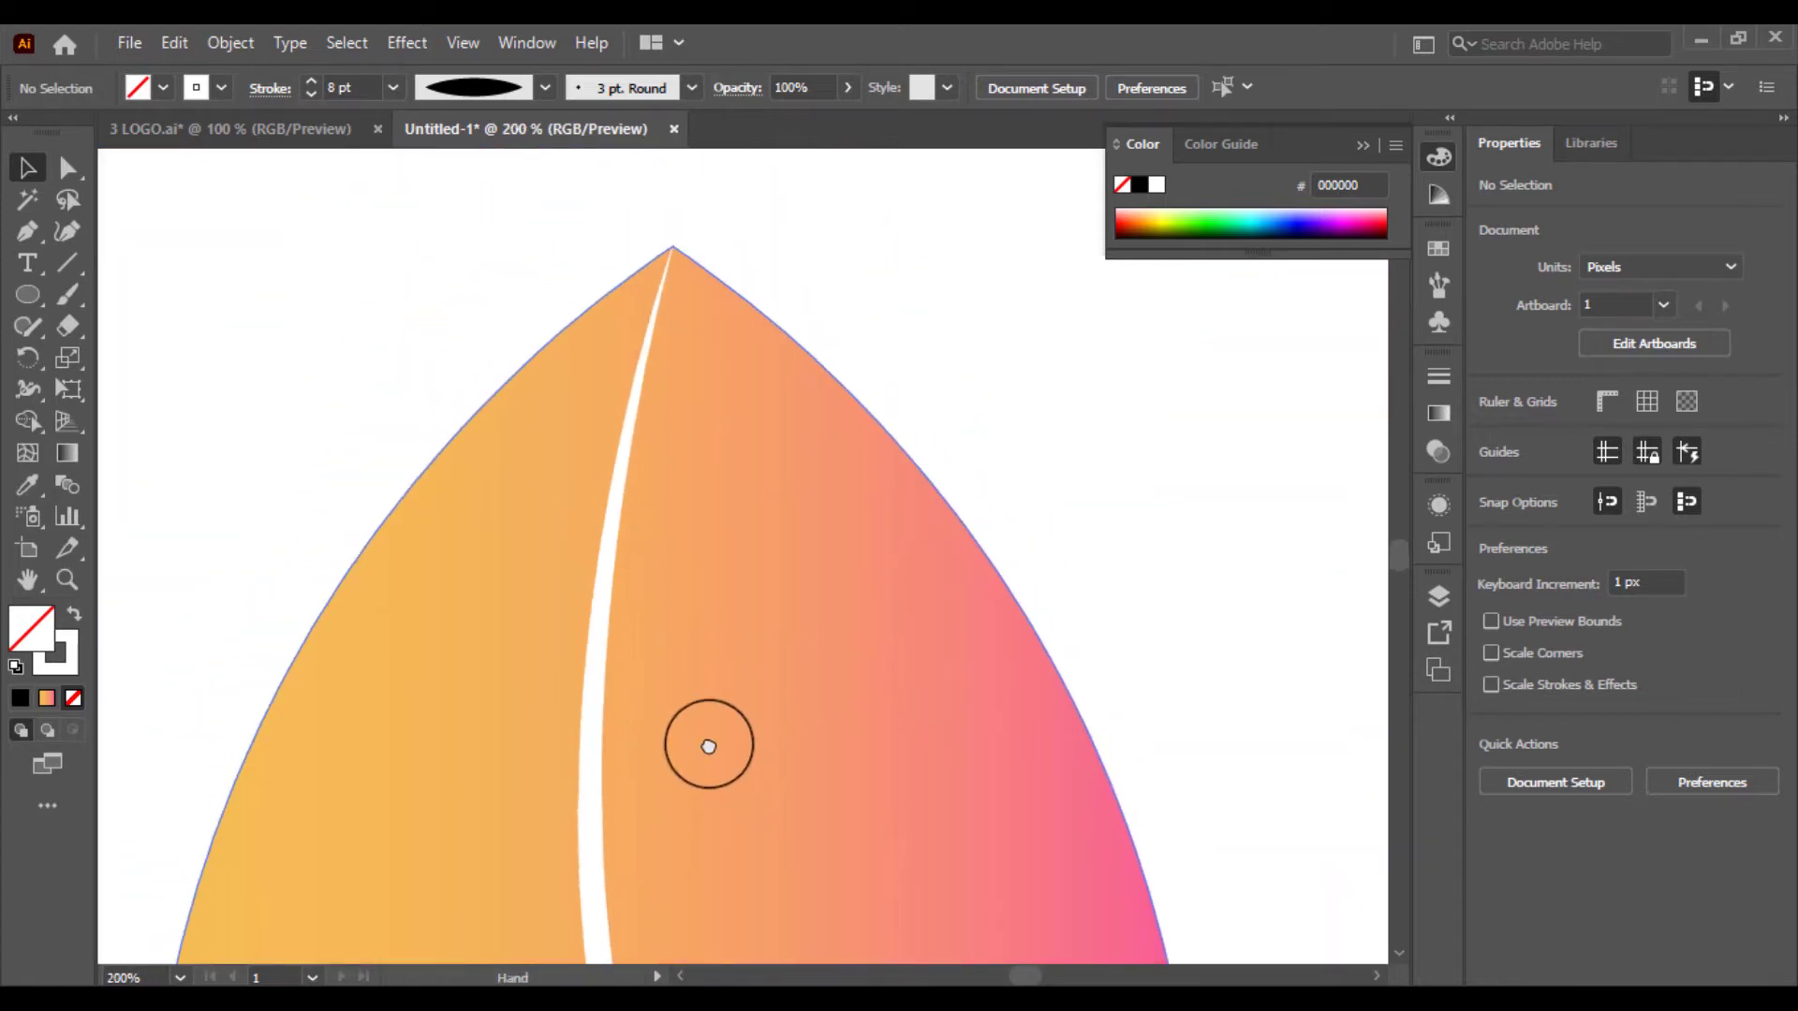
pyautogui.hotkey('ctrl', '-')
pyautogui.hotkey('ctrl', '-')
pyautogui.hotkey('ctrl', '-')
pyautogui.hotkey('ctrl', '-')
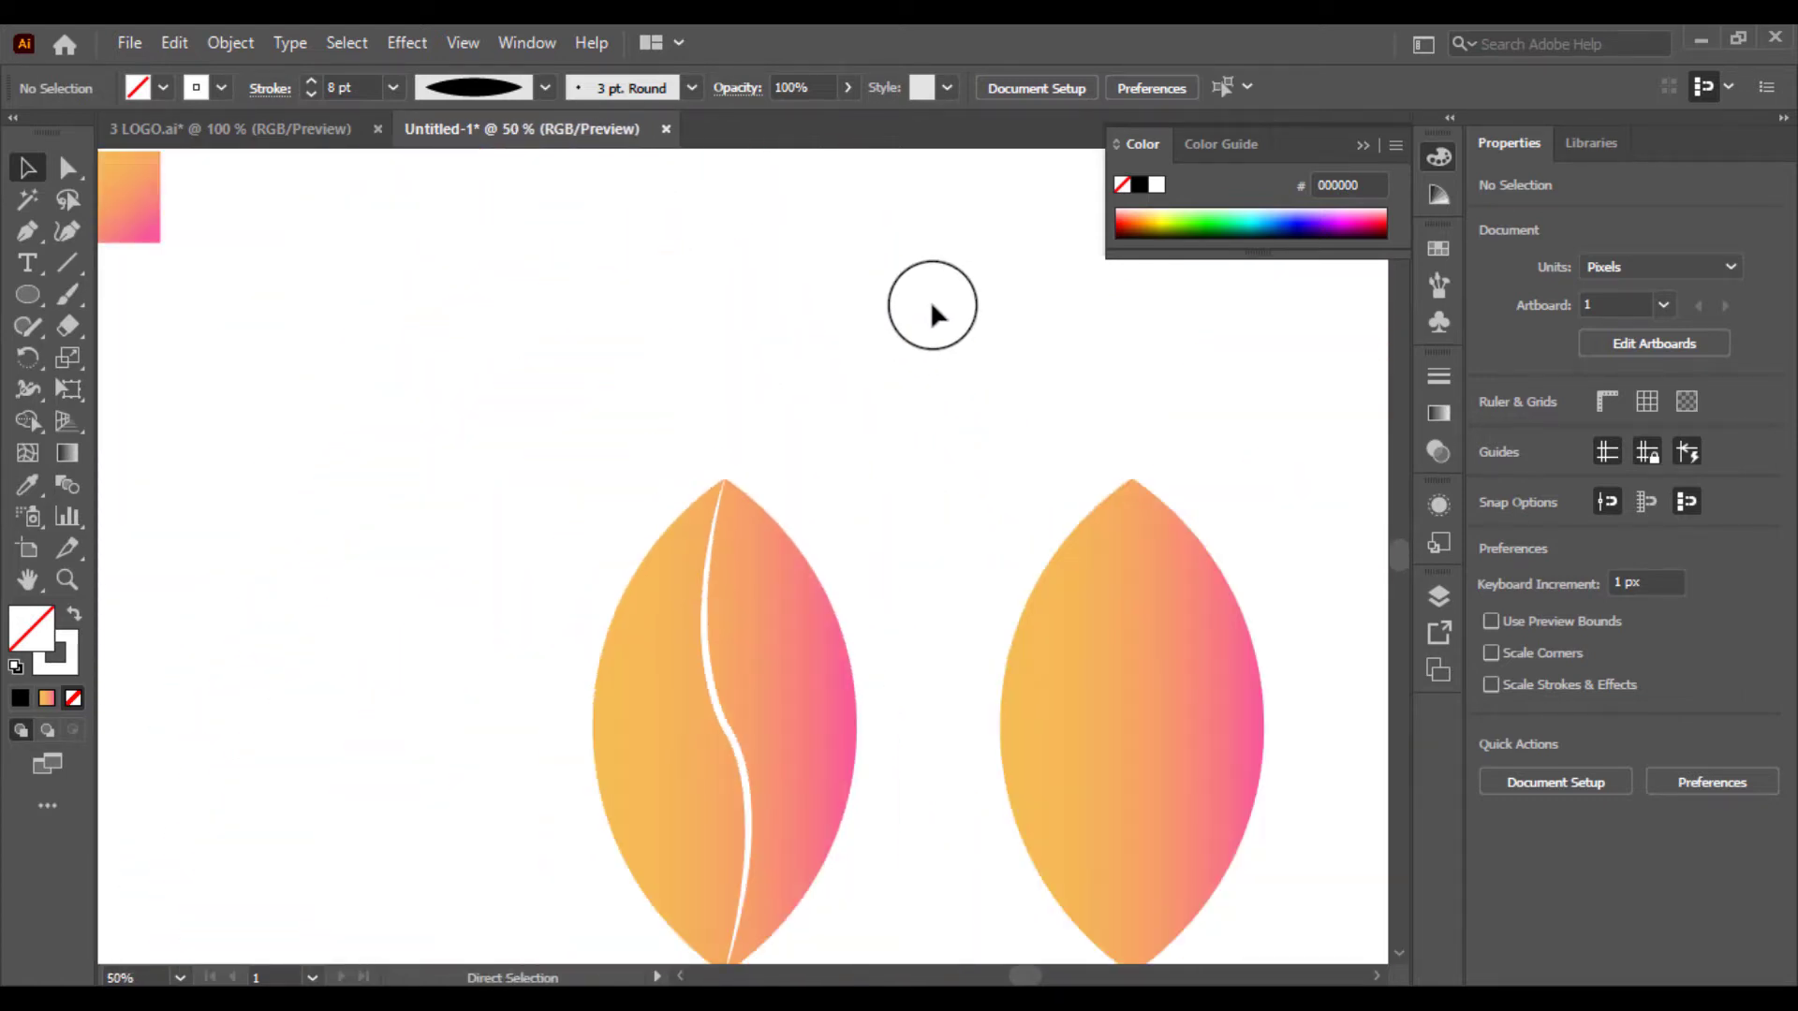
# Place a copy of the S-curve over the centre of the right lens, and select that lens together with the curve.
pyautogui.scroll(-2, 742, 413)
pyautogui.hscroll(1, 742, 413)
pyautogui.click(671, 617)
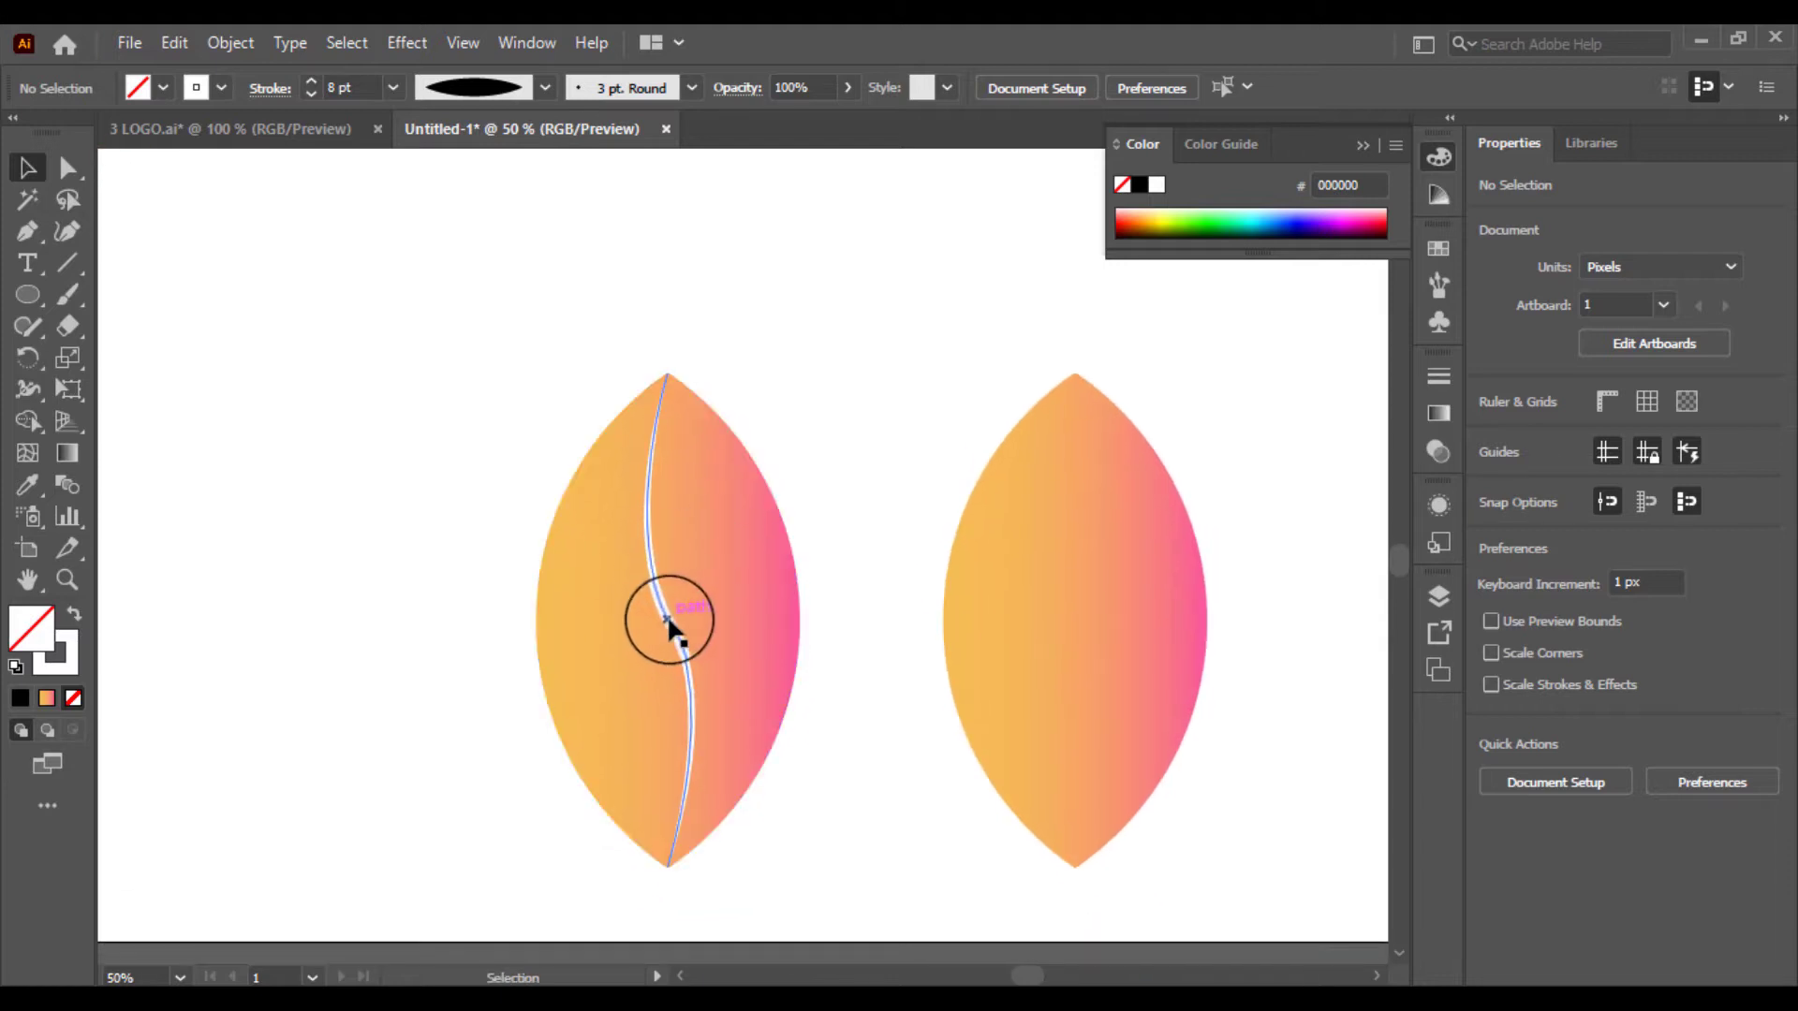
pyautogui.moveTo(668, 623); pyautogui.dragTo(775, 633)
pyautogui.moveTo(1050, 646); pyautogui.dragTo(1088, 644)
pyautogui.moveTo(1257, 510); pyautogui.dragTo(1066, 717)
pyautogui.moveTo(999, 790); pyautogui.dragTo(811, 806)
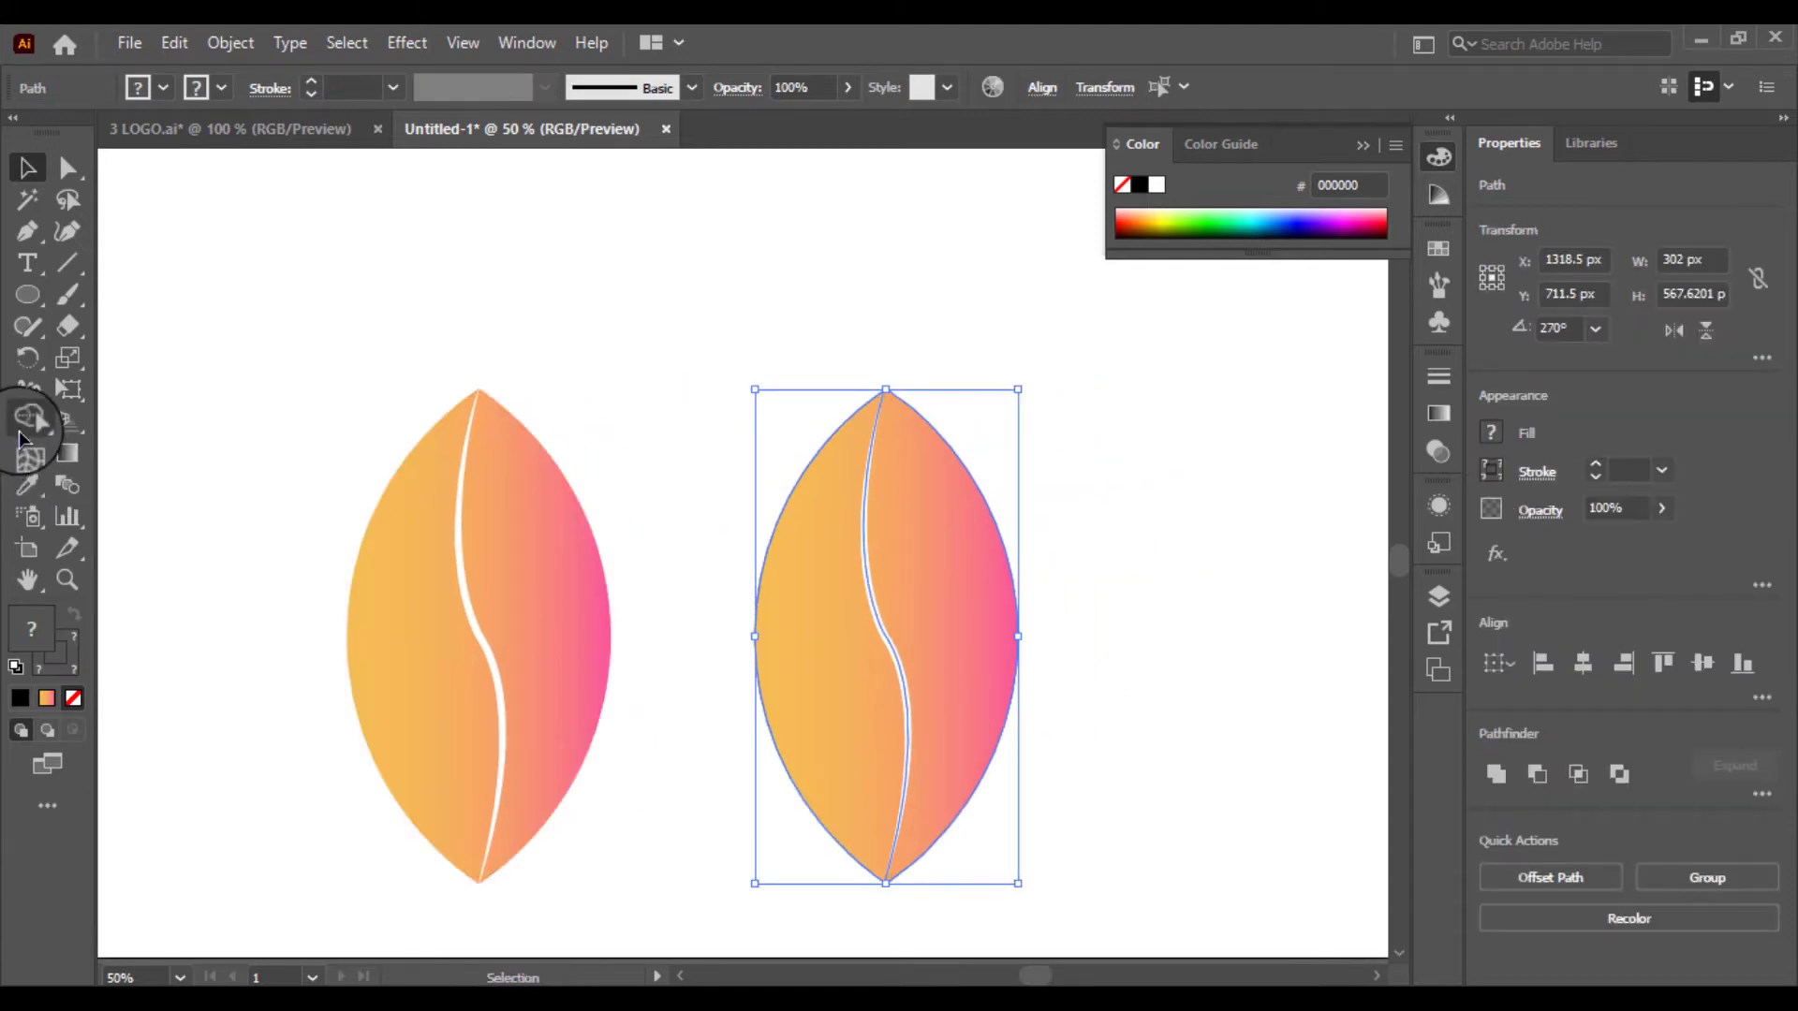
# Remove the part of the right lens to the right of the S-curve with the Shape Builder.
pyautogui.click(20, 433)
pyautogui.keyDown('alt'); pyautogui.click(939, 602); pyautogui.keyUp('alt')
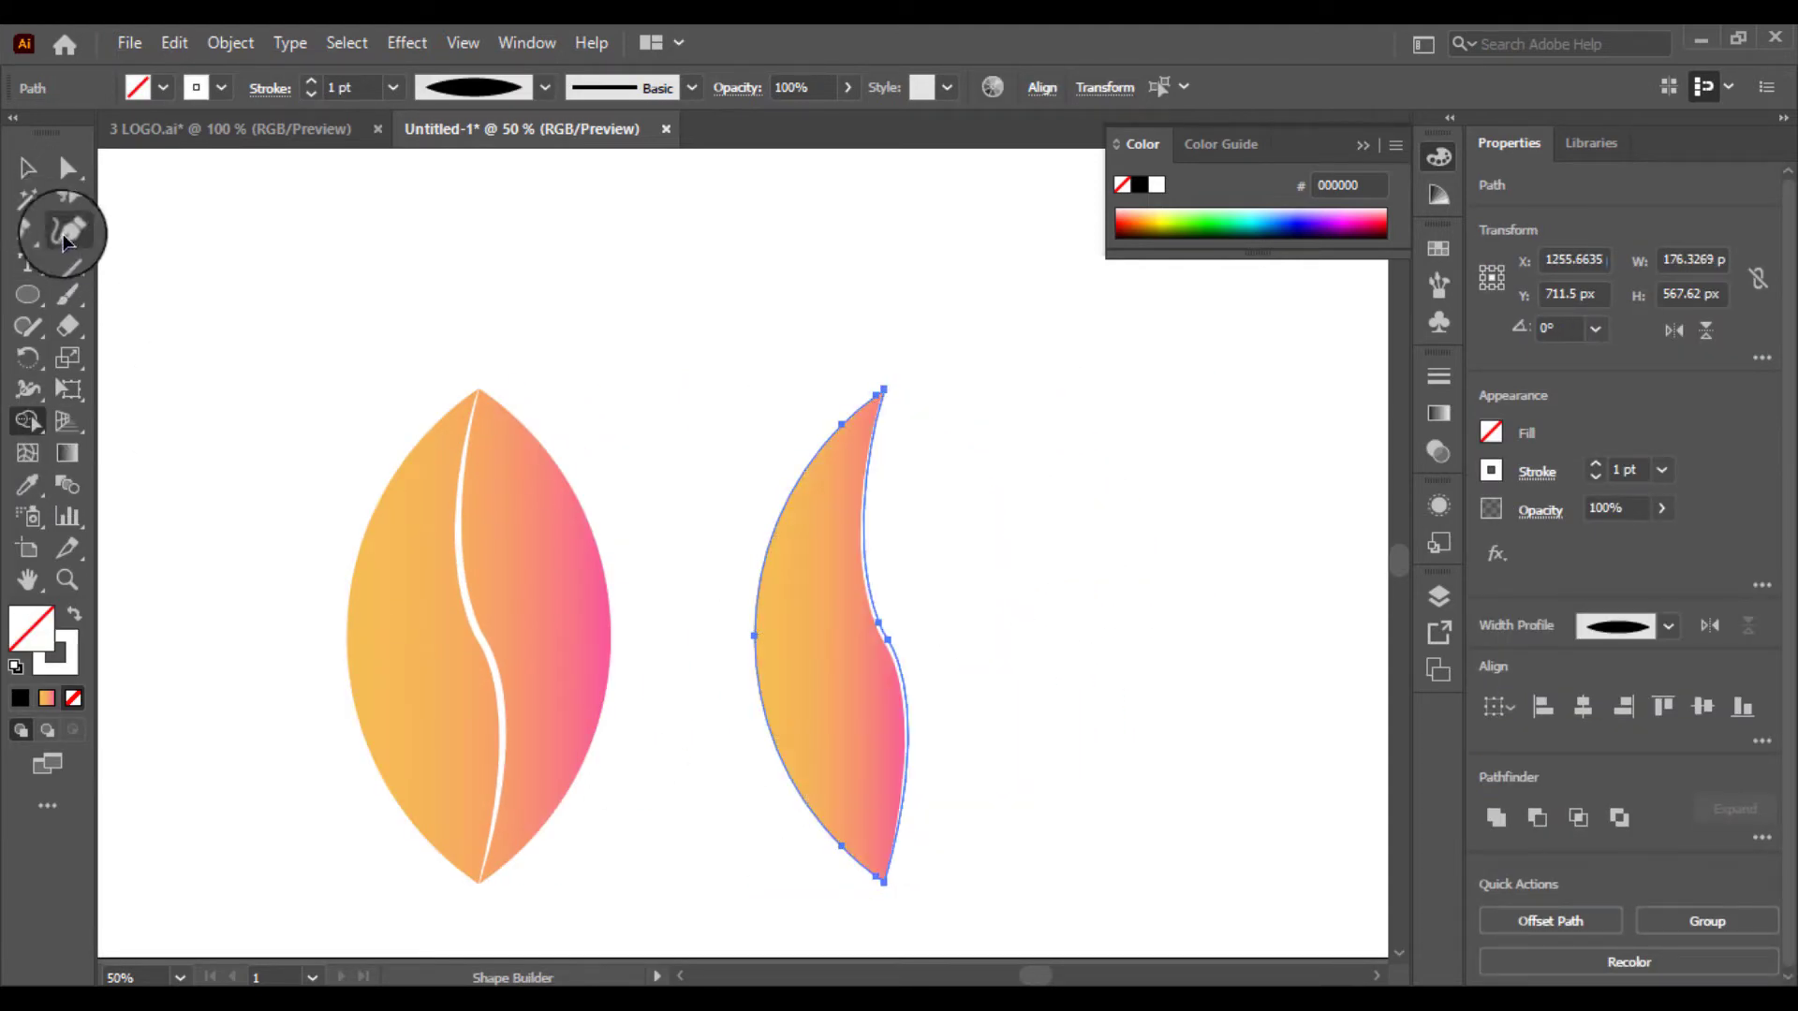
pyautogui.click(28, 178)
pyautogui.click(734, 359)
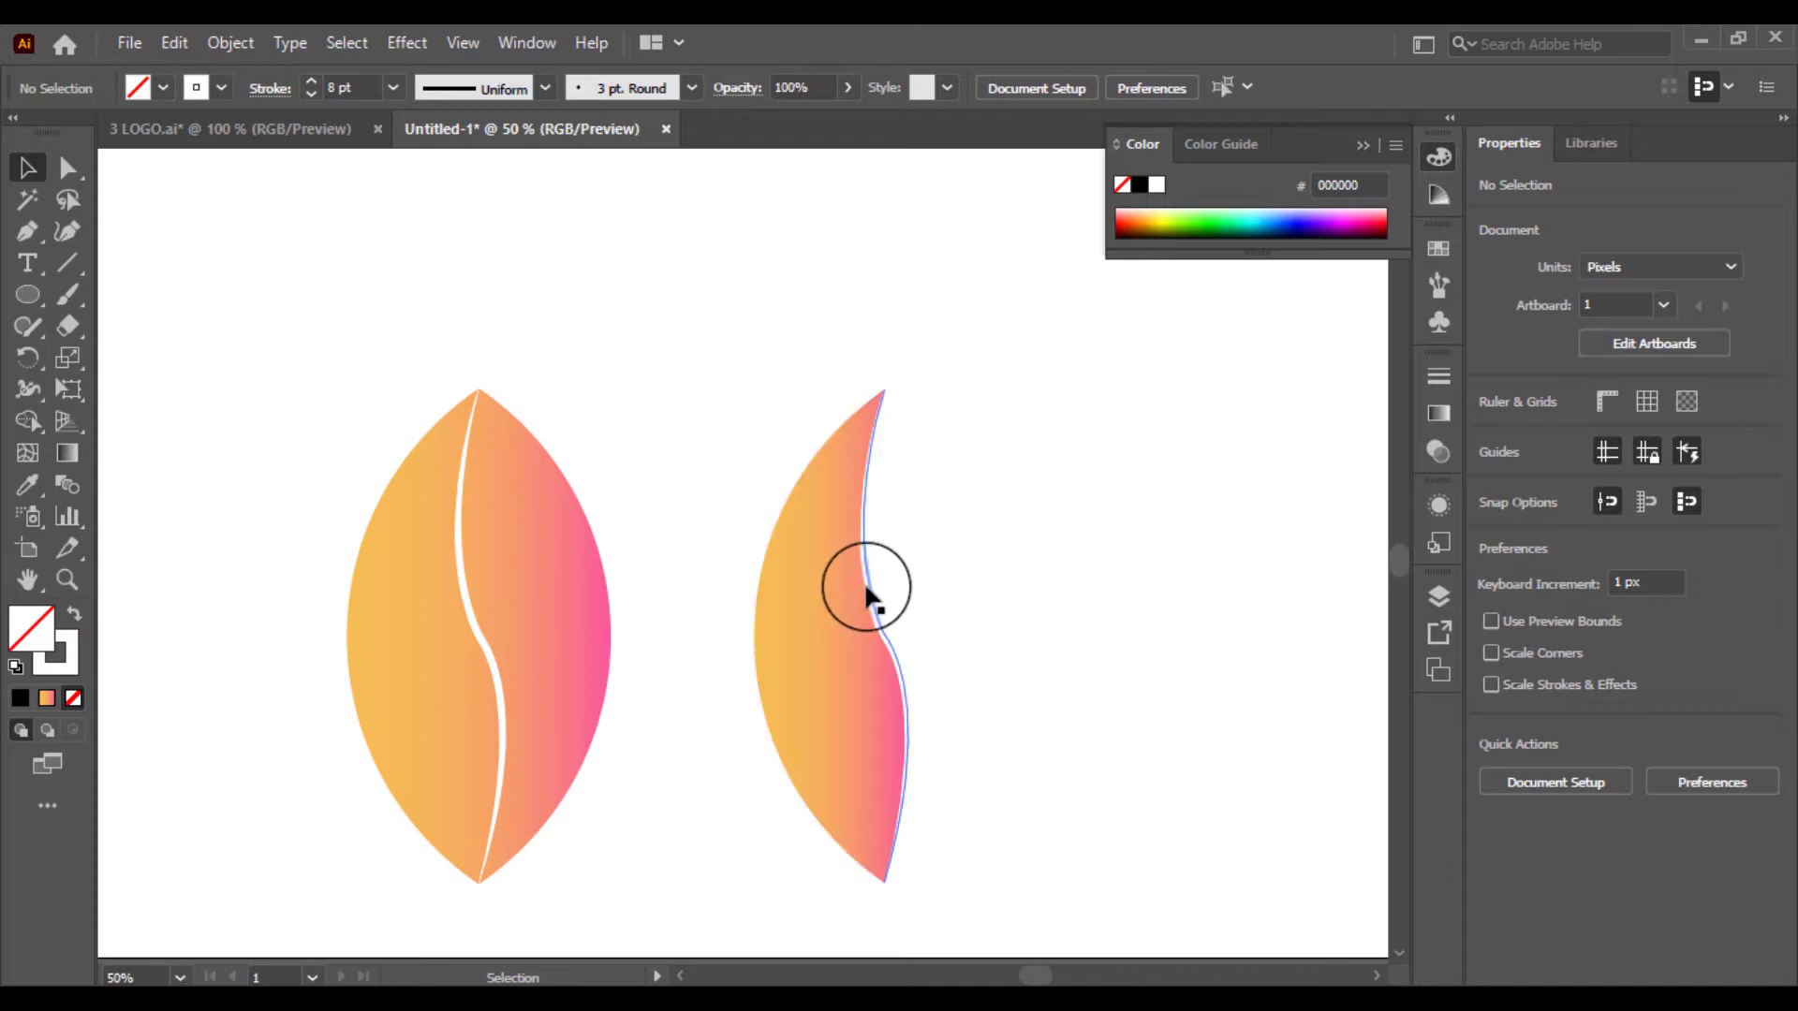
# Move the cut-out left half onto the original lens so its outline matches the area left of the S-curve.
pyautogui.click(869, 594)
pyautogui.click(1007, 622)
pyautogui.moveTo(842, 635); pyautogui.dragTo(429, 690)
pyautogui.moveTo(746, 537); pyautogui.dragTo(313, 711)
pyautogui.click(794, 748)
pyautogui.hotkey('ctrl', '+')
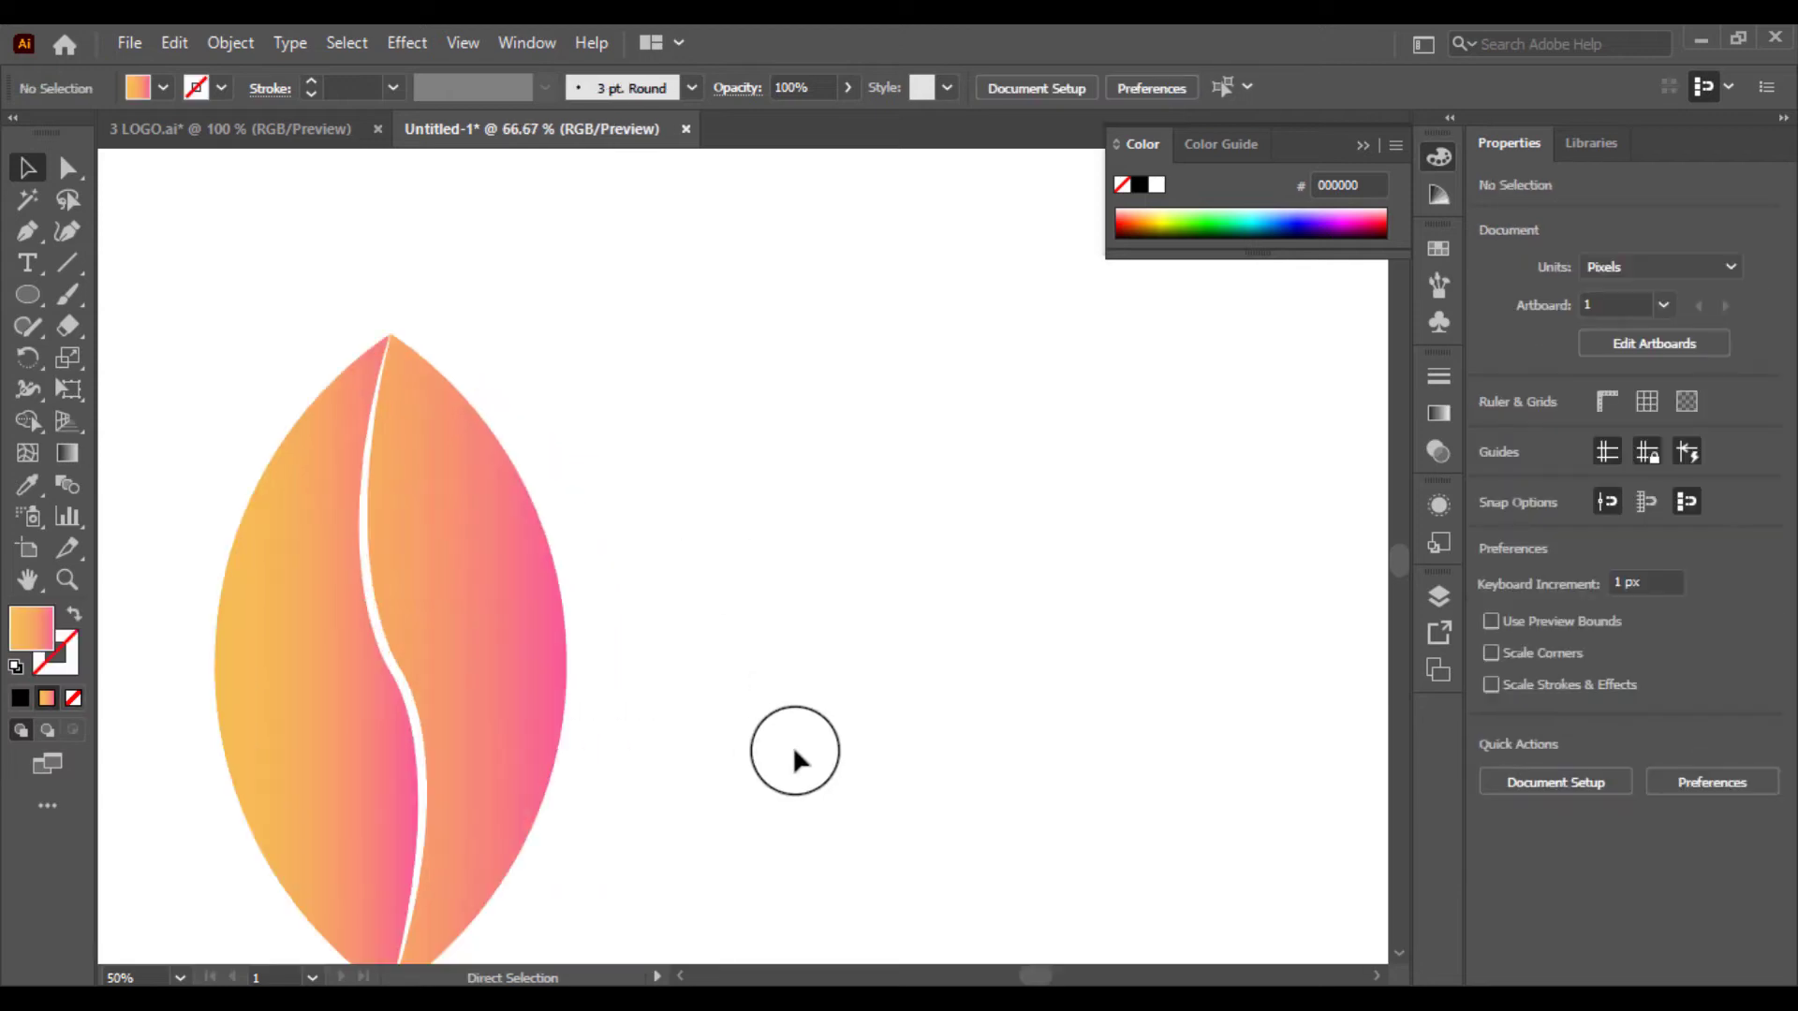
pyautogui.moveTo(794, 748); pyautogui.dragTo(1063, 675)
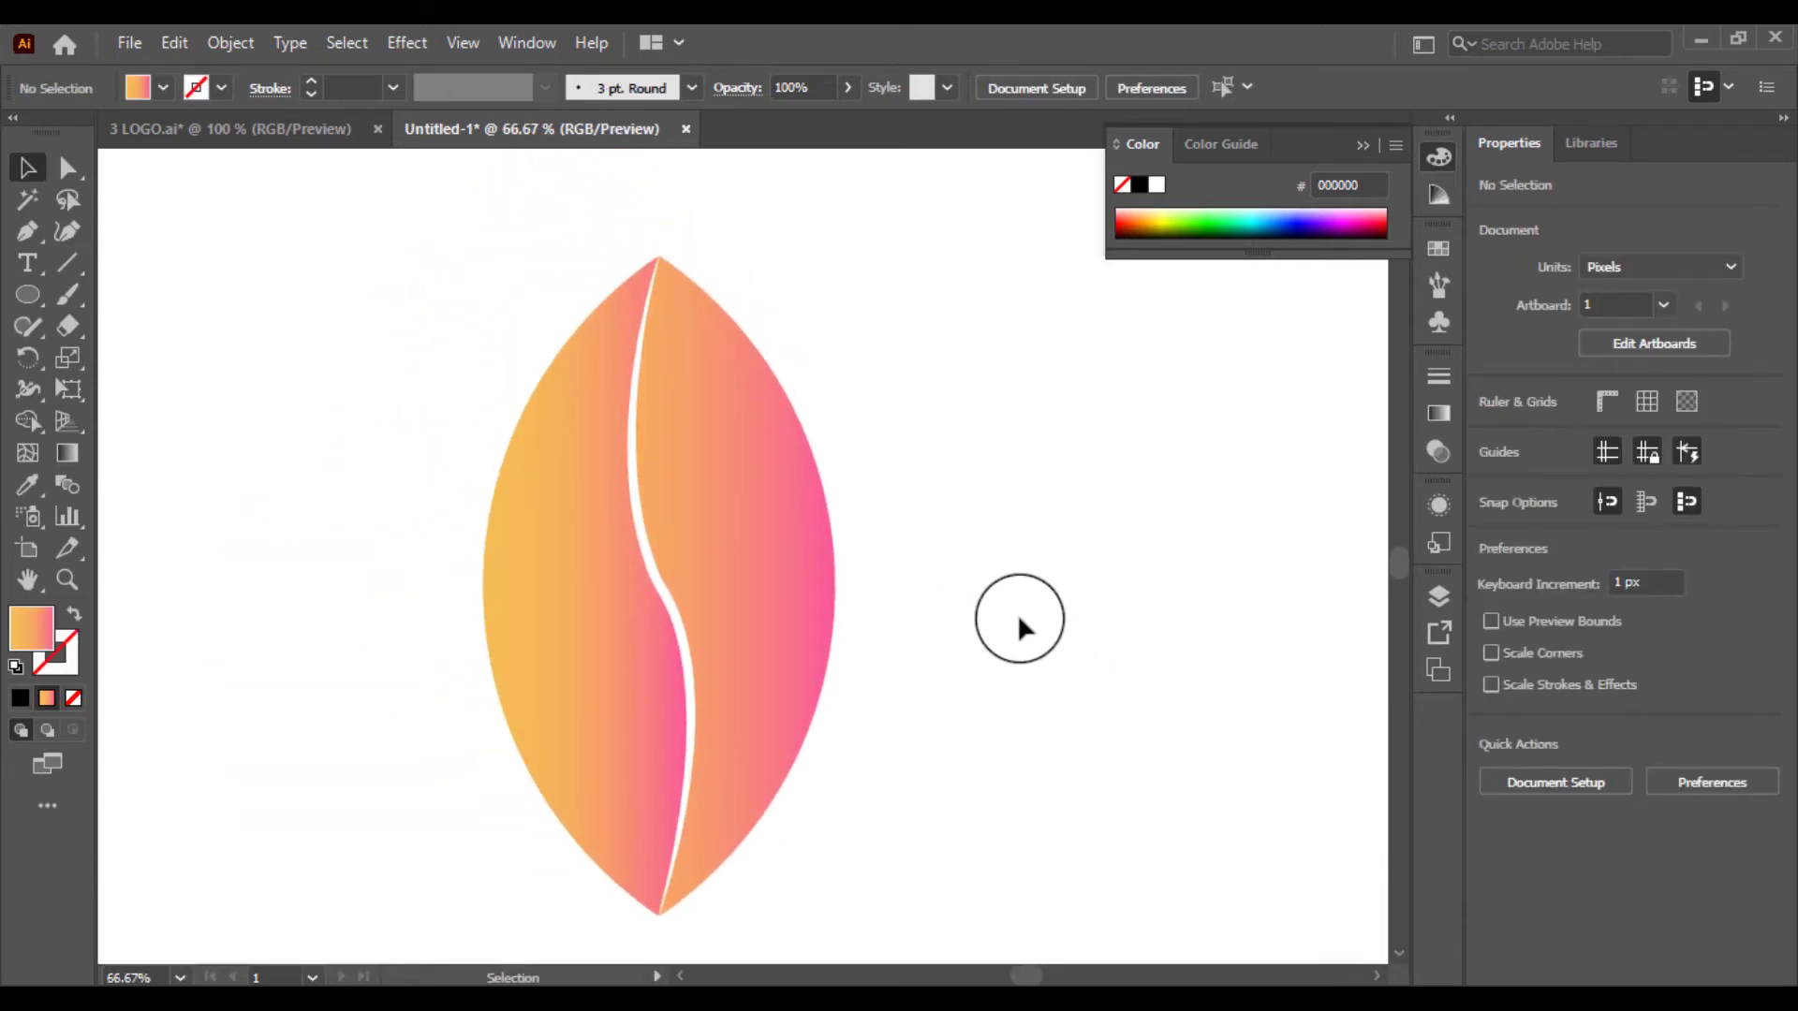
pyautogui.click(825, 604)
pyautogui.click(1021, 640)
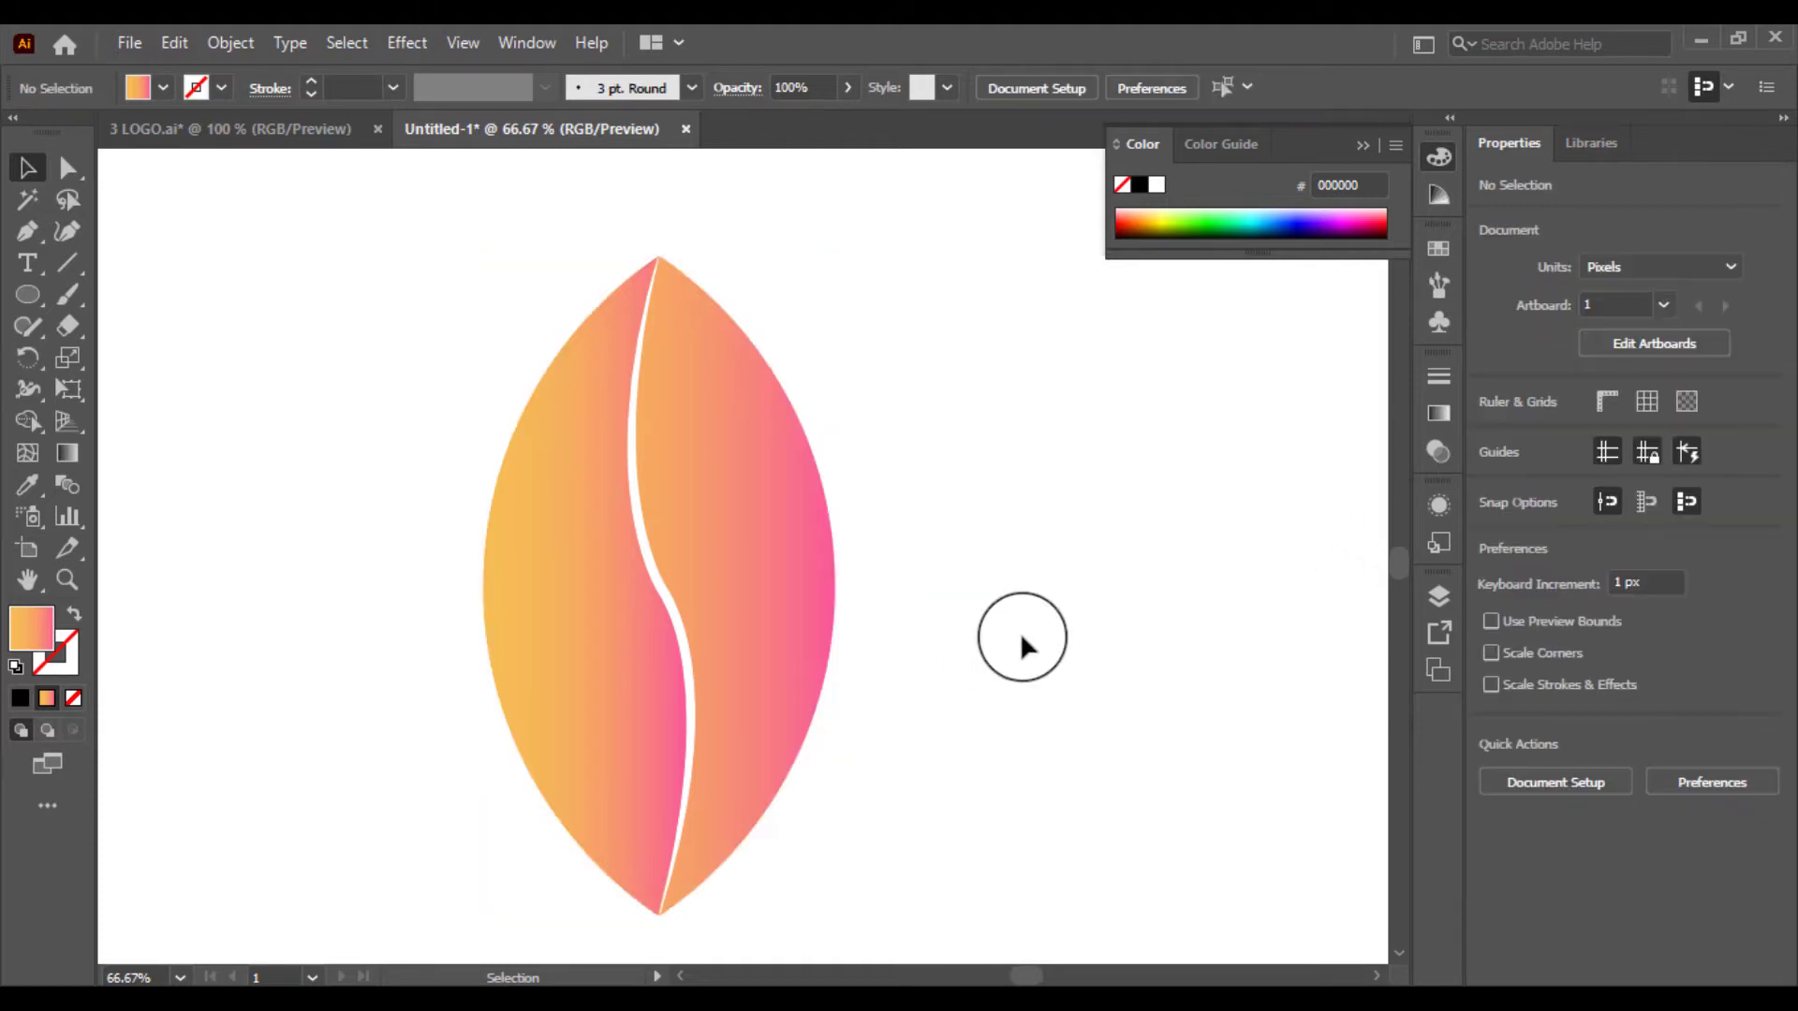
pyautogui.click(814, 608)
pyautogui.click(918, 614)
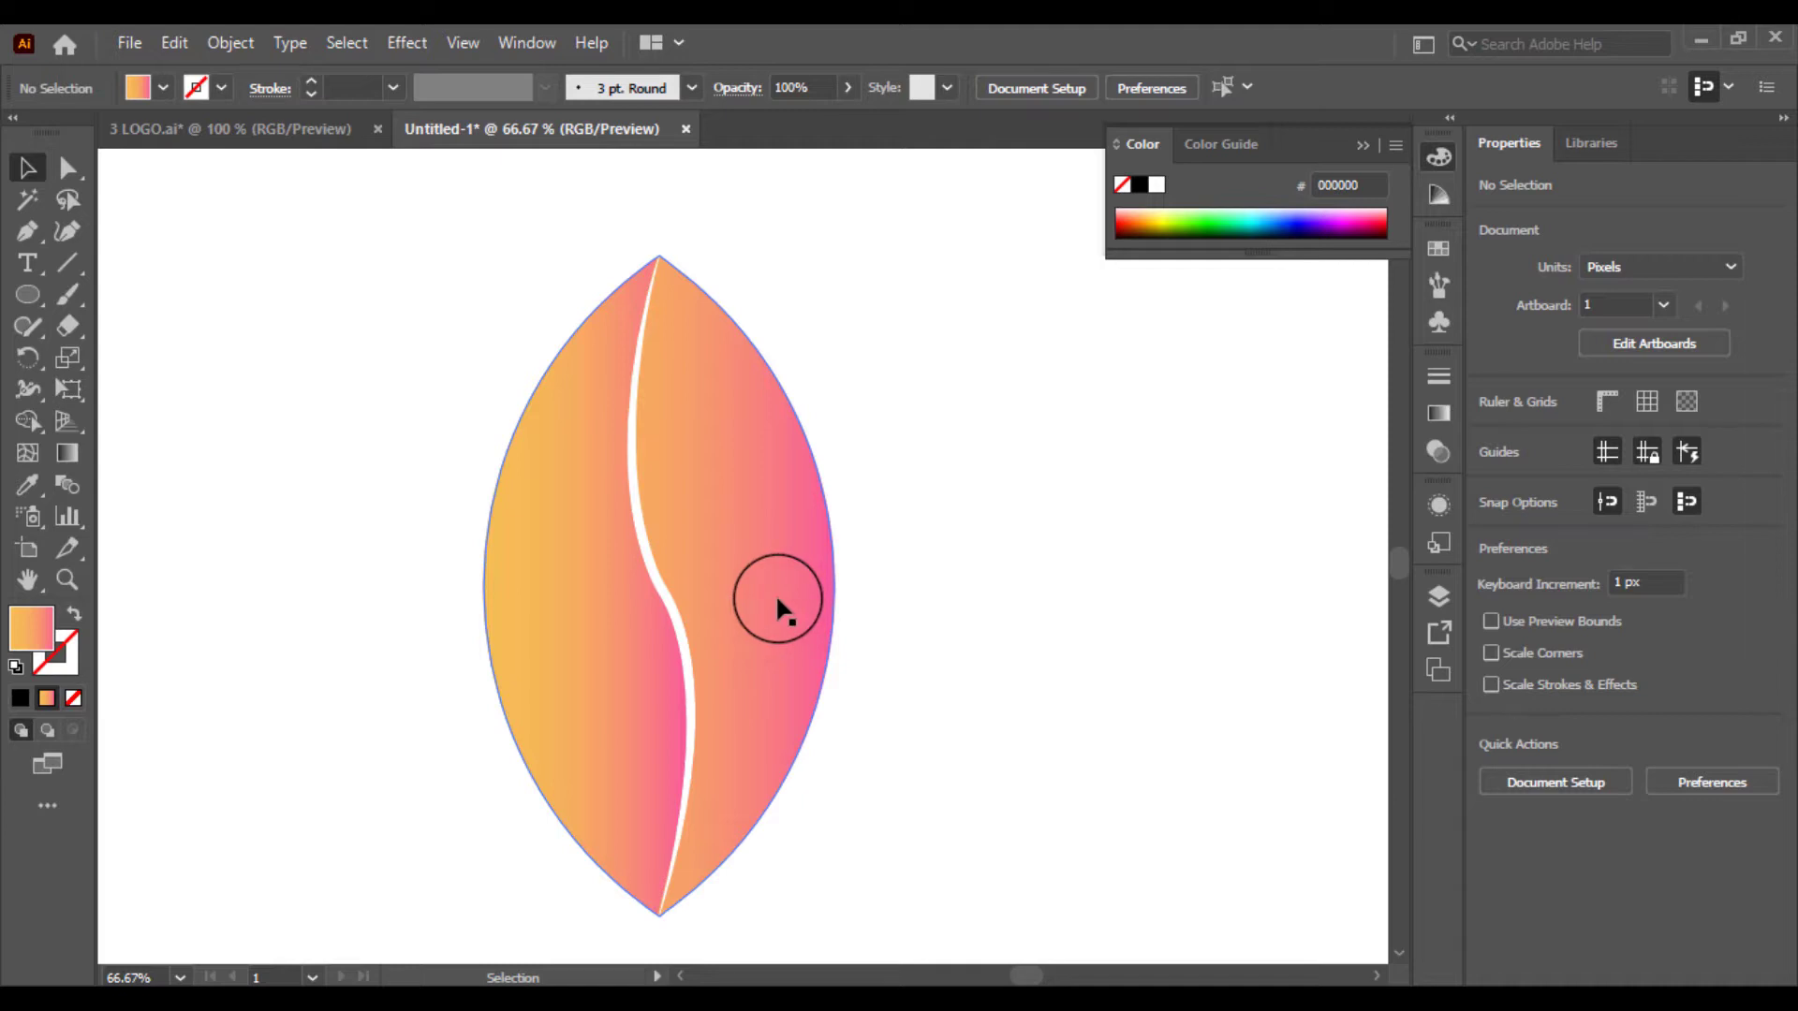
# Move the gradient sample square down to a spot just left of the lens.
pyautogui.hotkey('ctrl', '-')
pyautogui.hotkey('ctrl', '-')
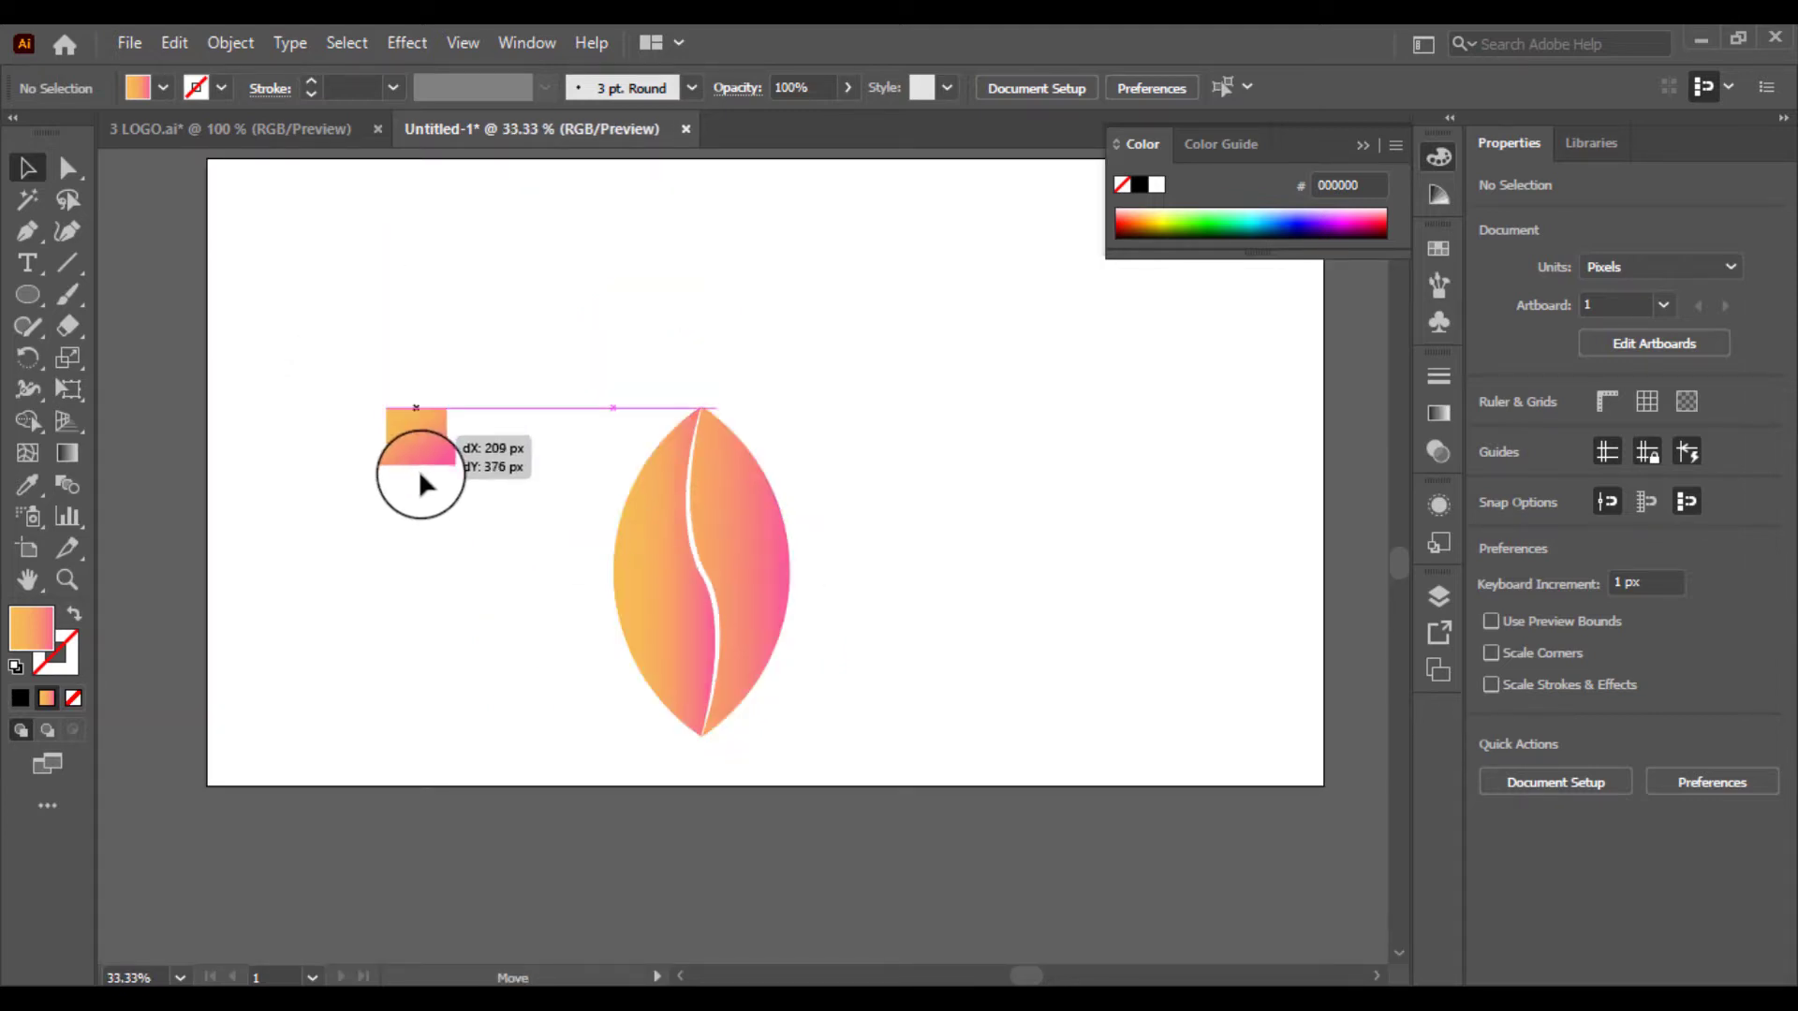
pyautogui.moveTo(408, 539); pyautogui.dragTo(408, 539)
pyautogui.hotkey('ctrl', '+')
pyautogui.hotkey('ctrl', '+')
pyautogui.press('space')
pyautogui.moveTo(644, 571); pyautogui.dragTo(134, 593)
pyautogui.click(1014, 669)
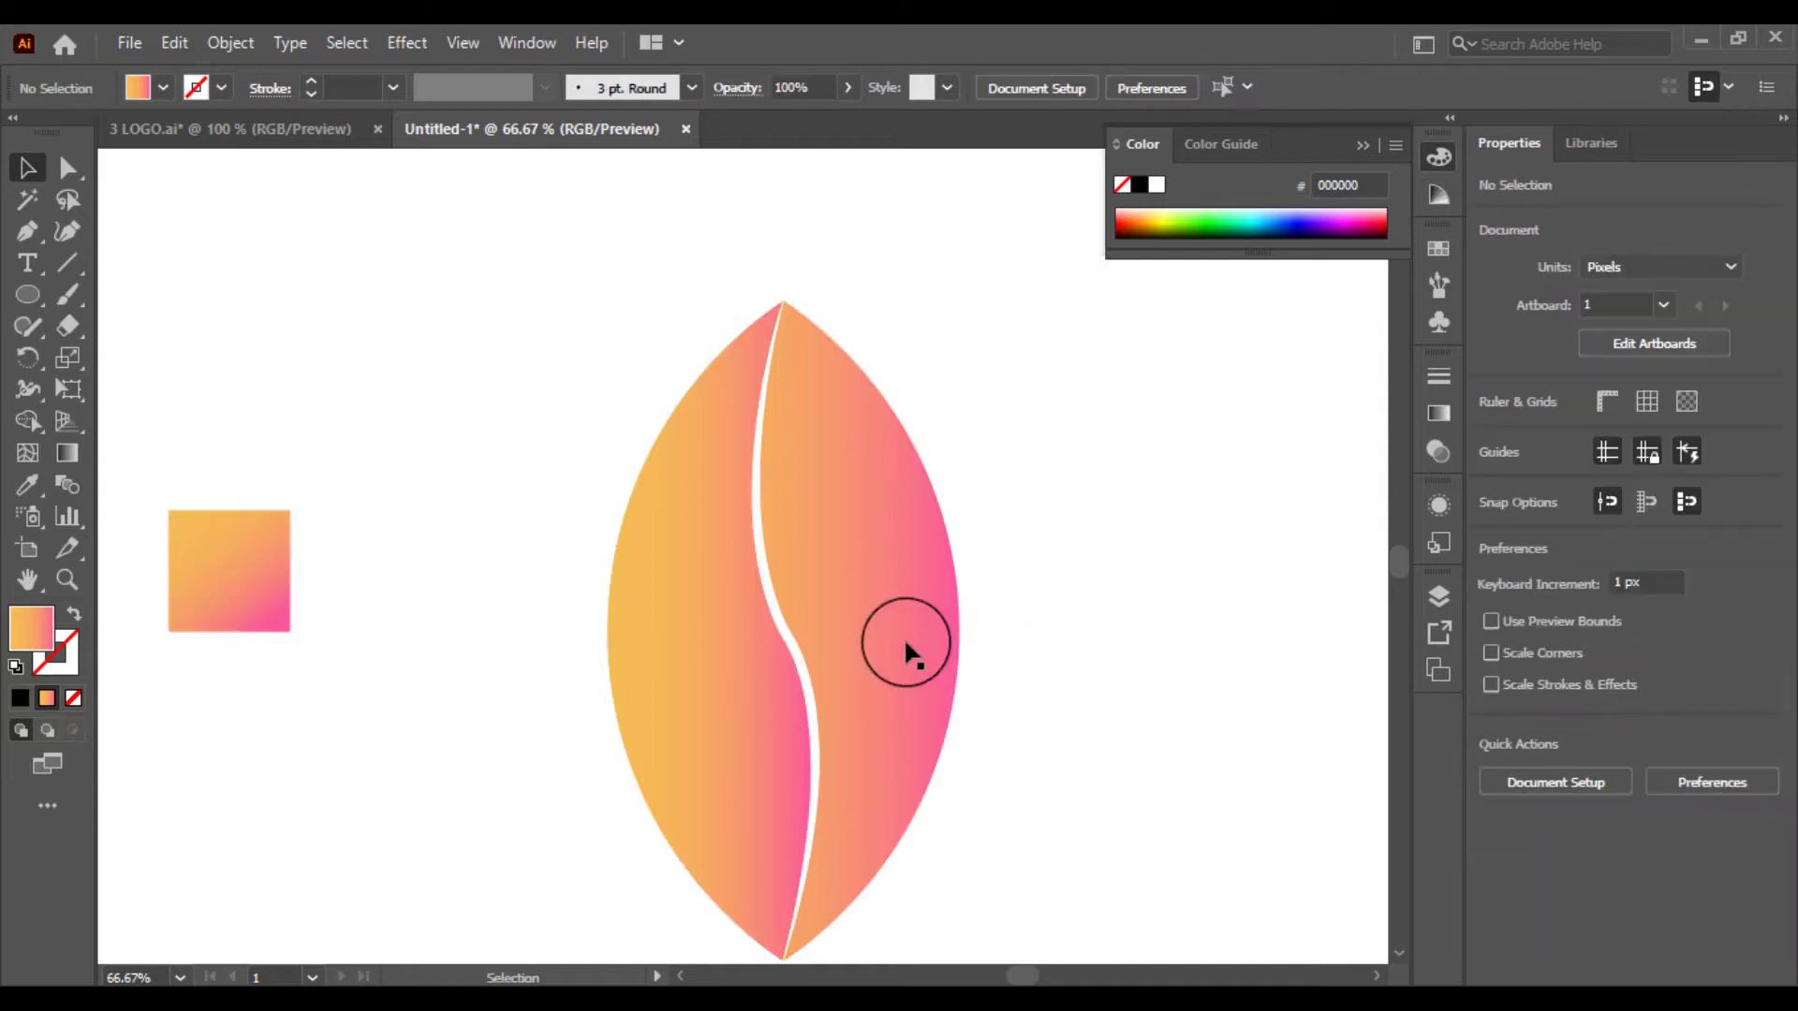
# Redirect the right half's gradient diagonally with the Gradient tool, running from orange at the upper left to pink at the lower right.
pyautogui.click(908, 653)
pyautogui.click(67, 454)
pyautogui.moveTo(682, 312)
pyautogui.mouseDown()
pyautogui.moveTo(1002, 763)
pyautogui.moveTo(1101, 777)
pyautogui.mouseUp()
pyautogui.moveTo(913, 821)
pyautogui.mouseDown()
pyautogui.moveTo(883, 842)
pyautogui.moveTo(907, 823)
pyautogui.moveTo(890, 702)
pyautogui.moveTo(944, 749)
pyautogui.moveTo(944, 721)
pyautogui.mouseUp()
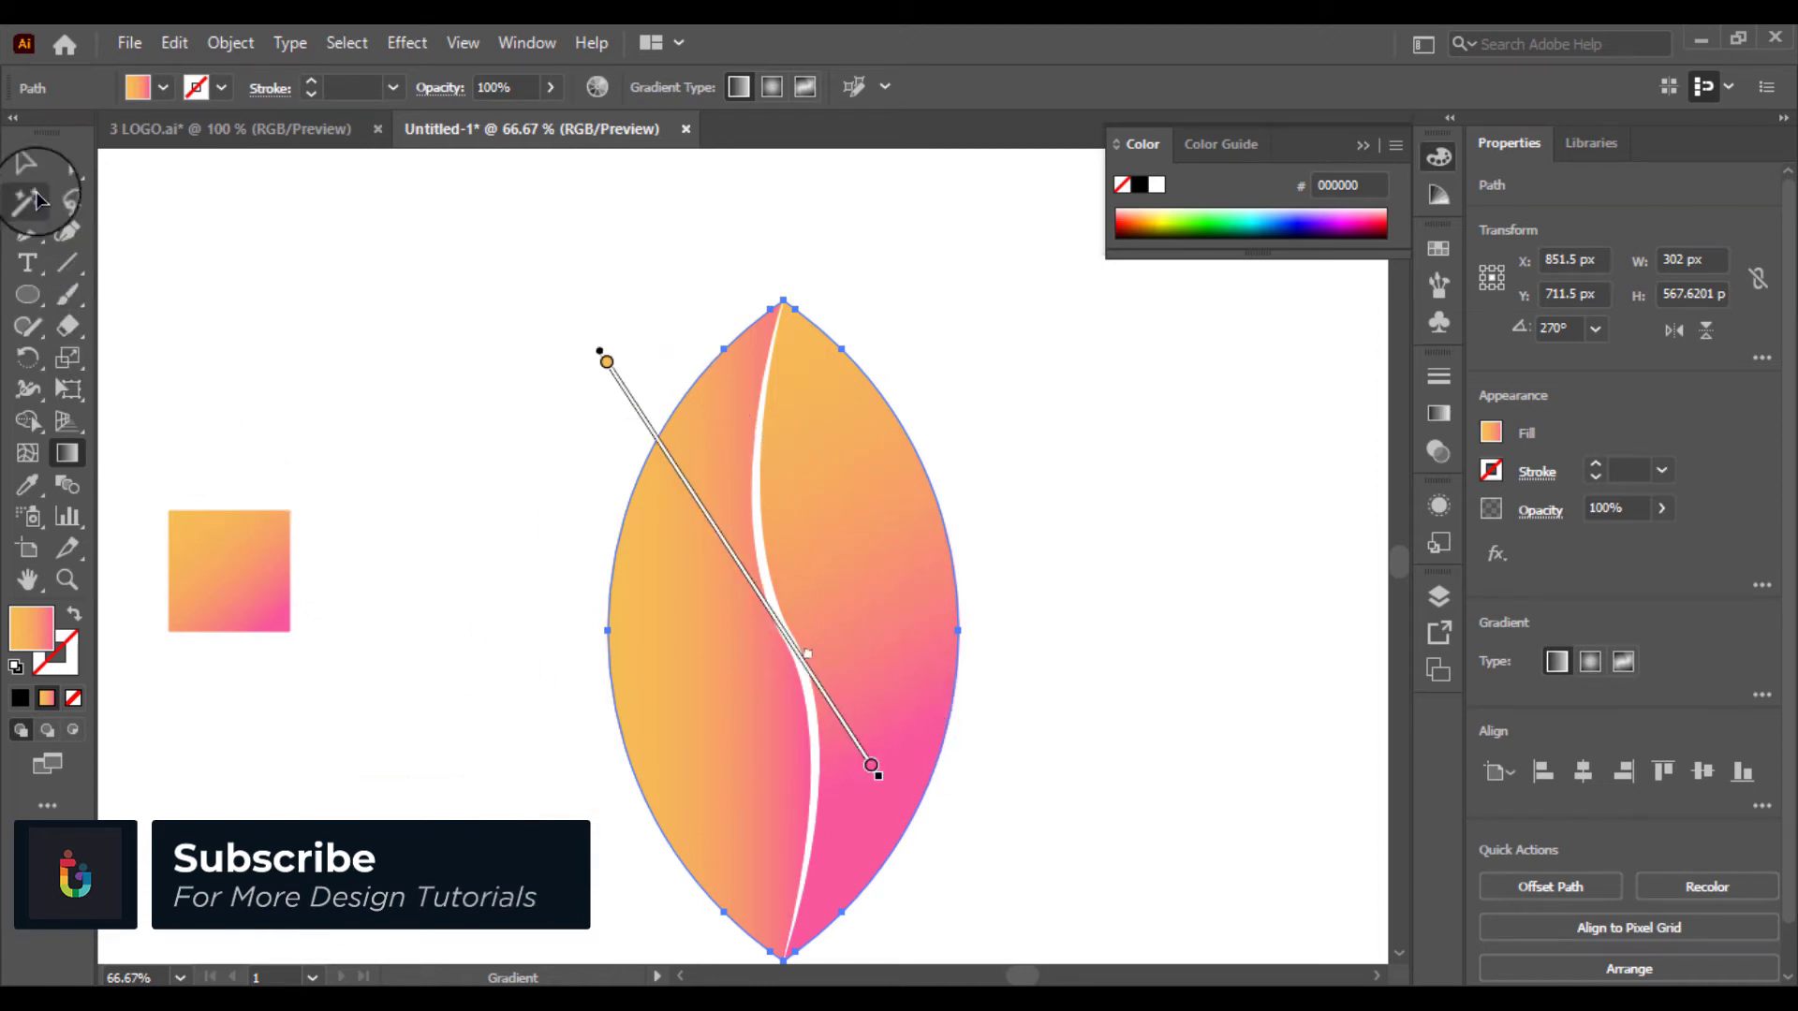
pyautogui.click(28, 169)
pyautogui.click(575, 592)
# Give the left half of the lens a diagonal gradient from orange at its upper left to pink beyond its lower right.
pyautogui.click(629, 664)
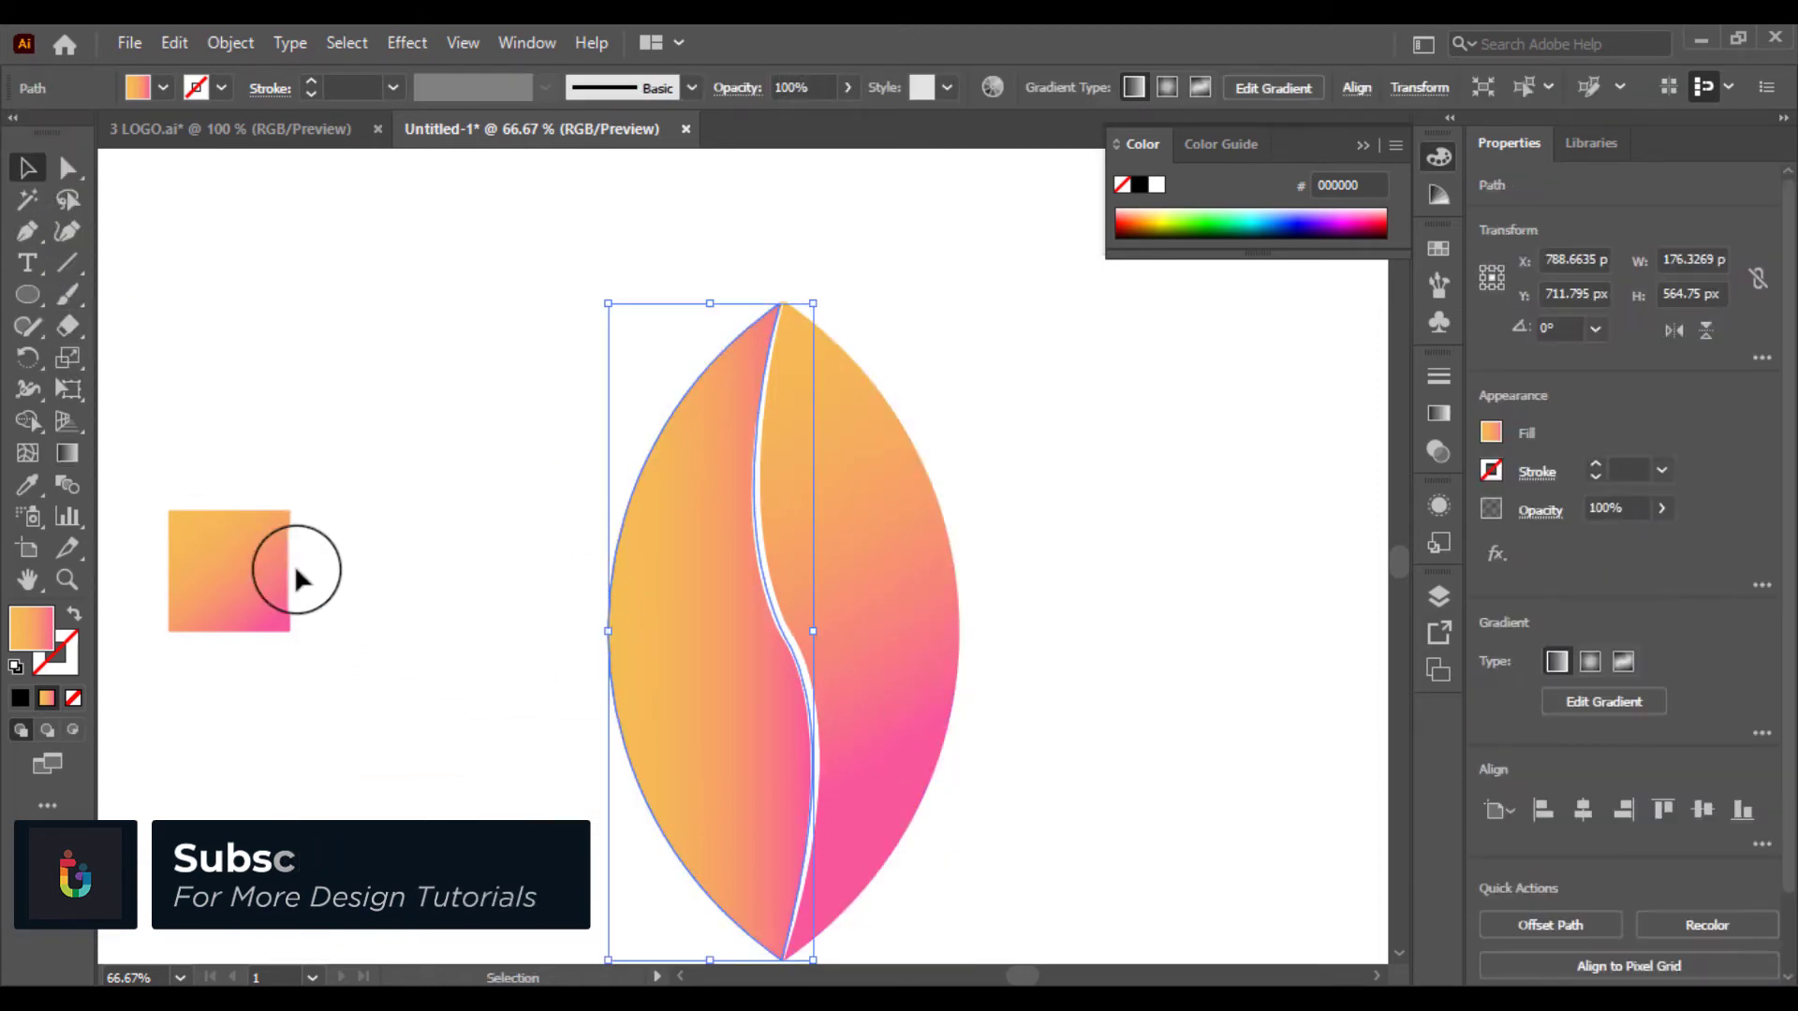
pyautogui.click(26, 484)
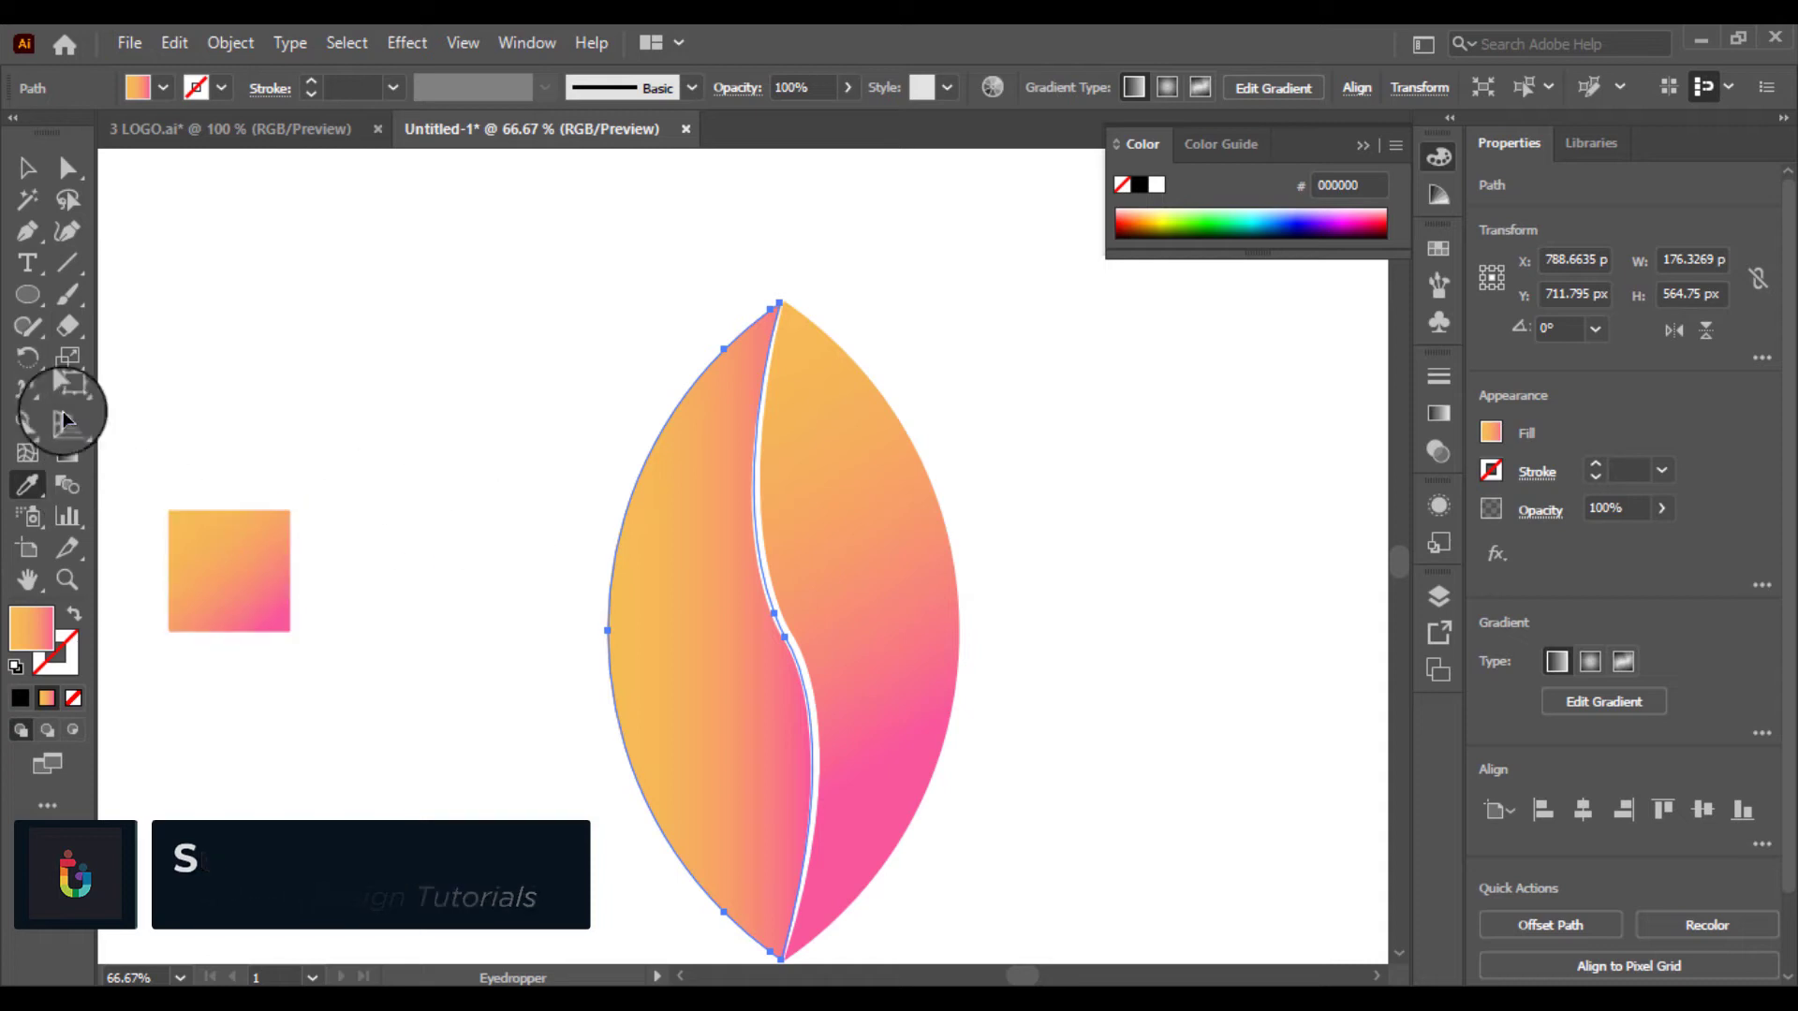
pyautogui.click(66, 452)
pyautogui.moveTo(554, 381); pyautogui.dragTo(1061, 695)
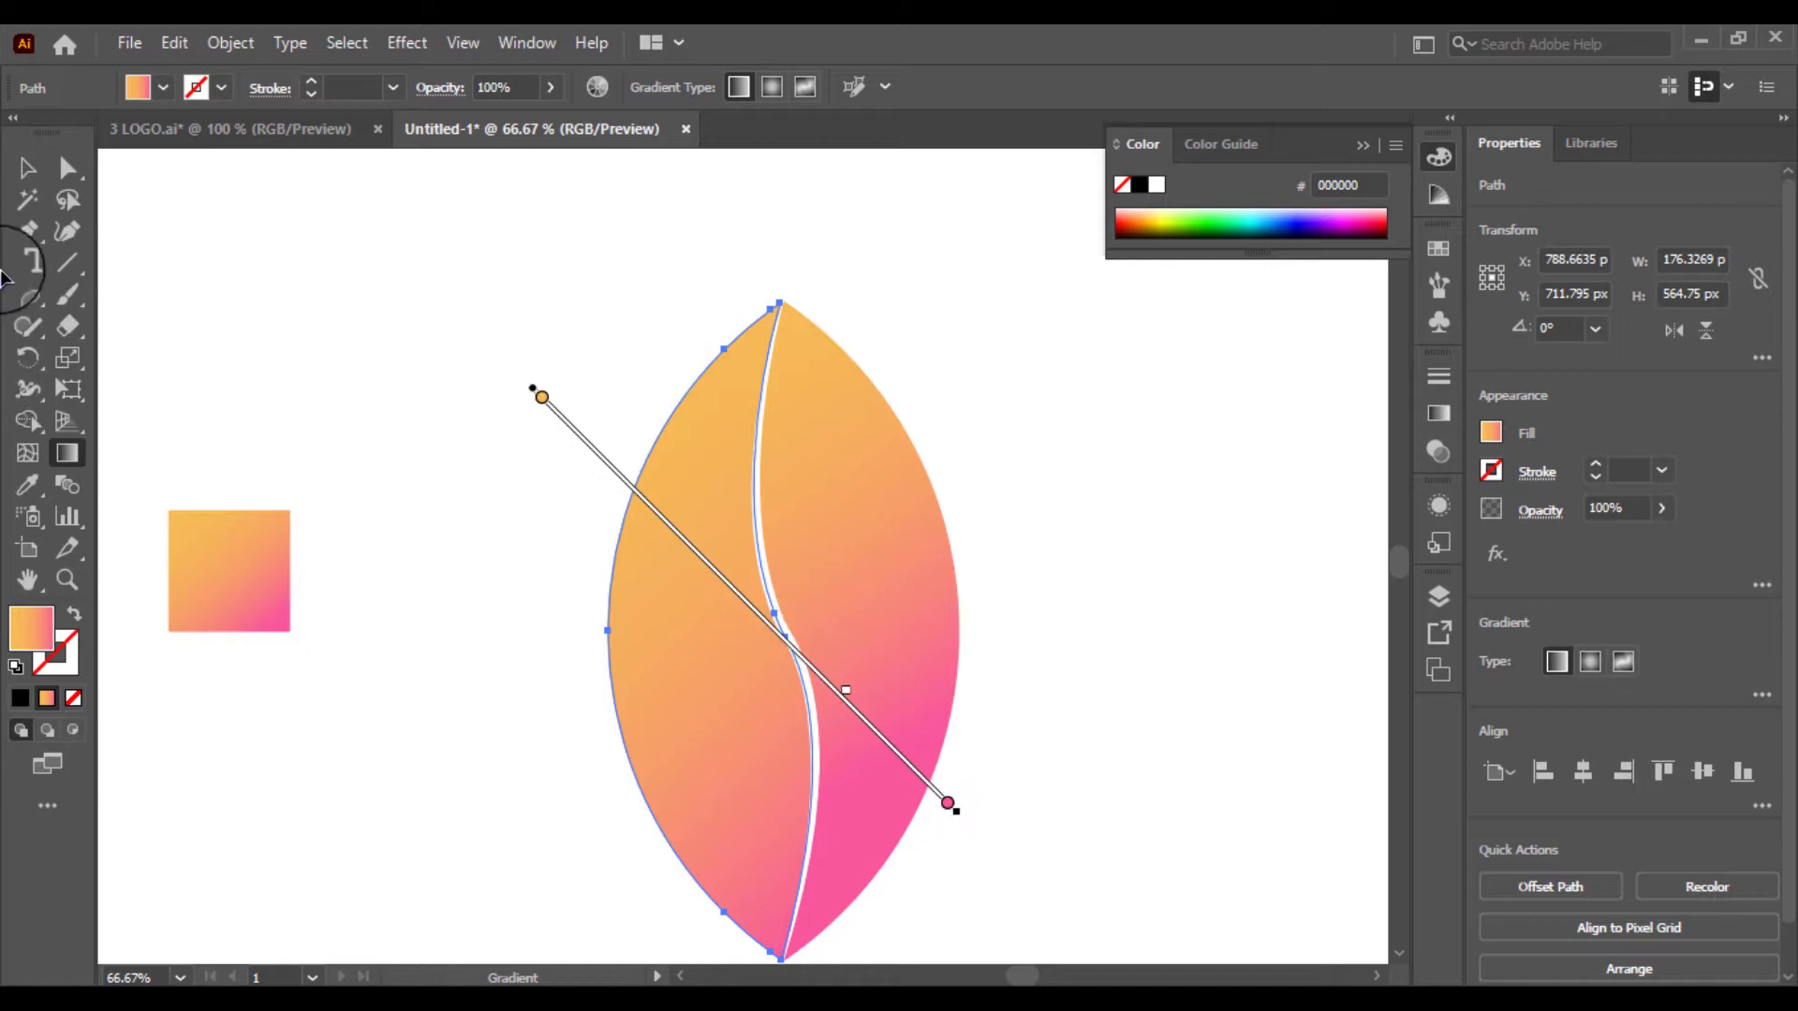
pyautogui.click(26, 171)
pyautogui.click(556, 316)
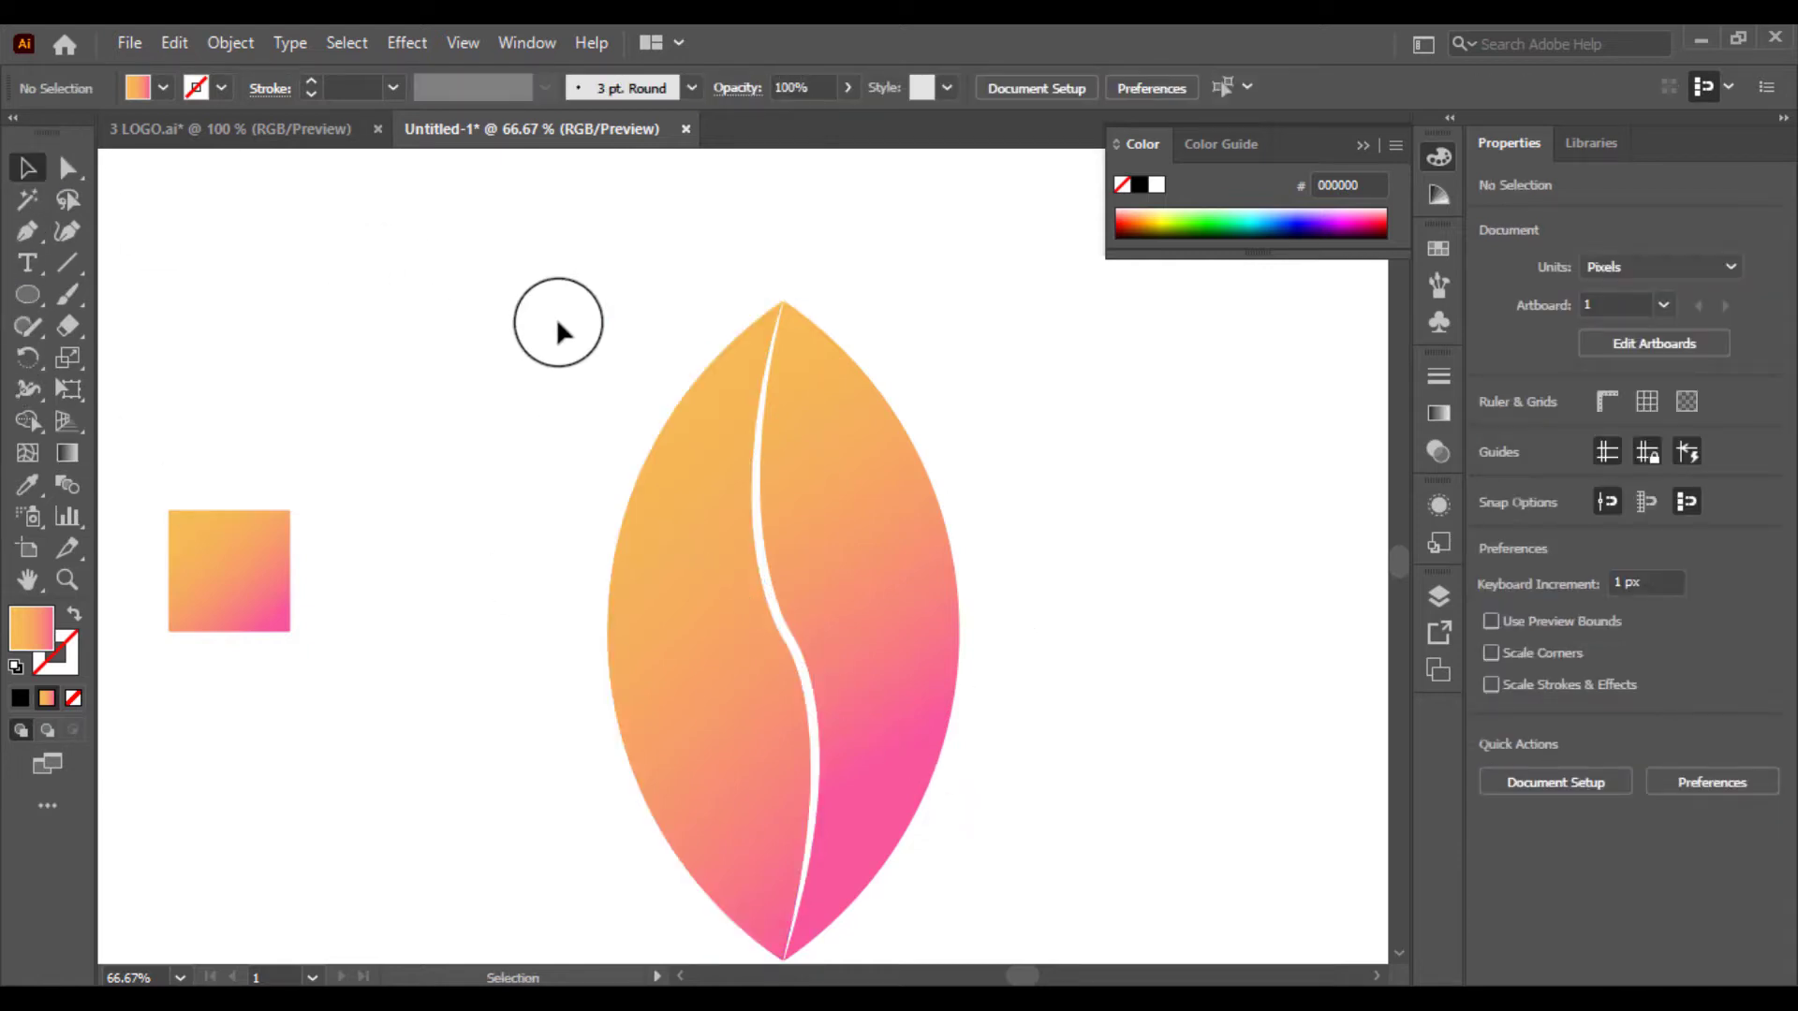
# Rotate the whole leaf with its S-curve 45° clockwise and move it about 437 px right on the artboard.
pyautogui.moveTo(560, 422); pyautogui.dragTo(1013, 632)
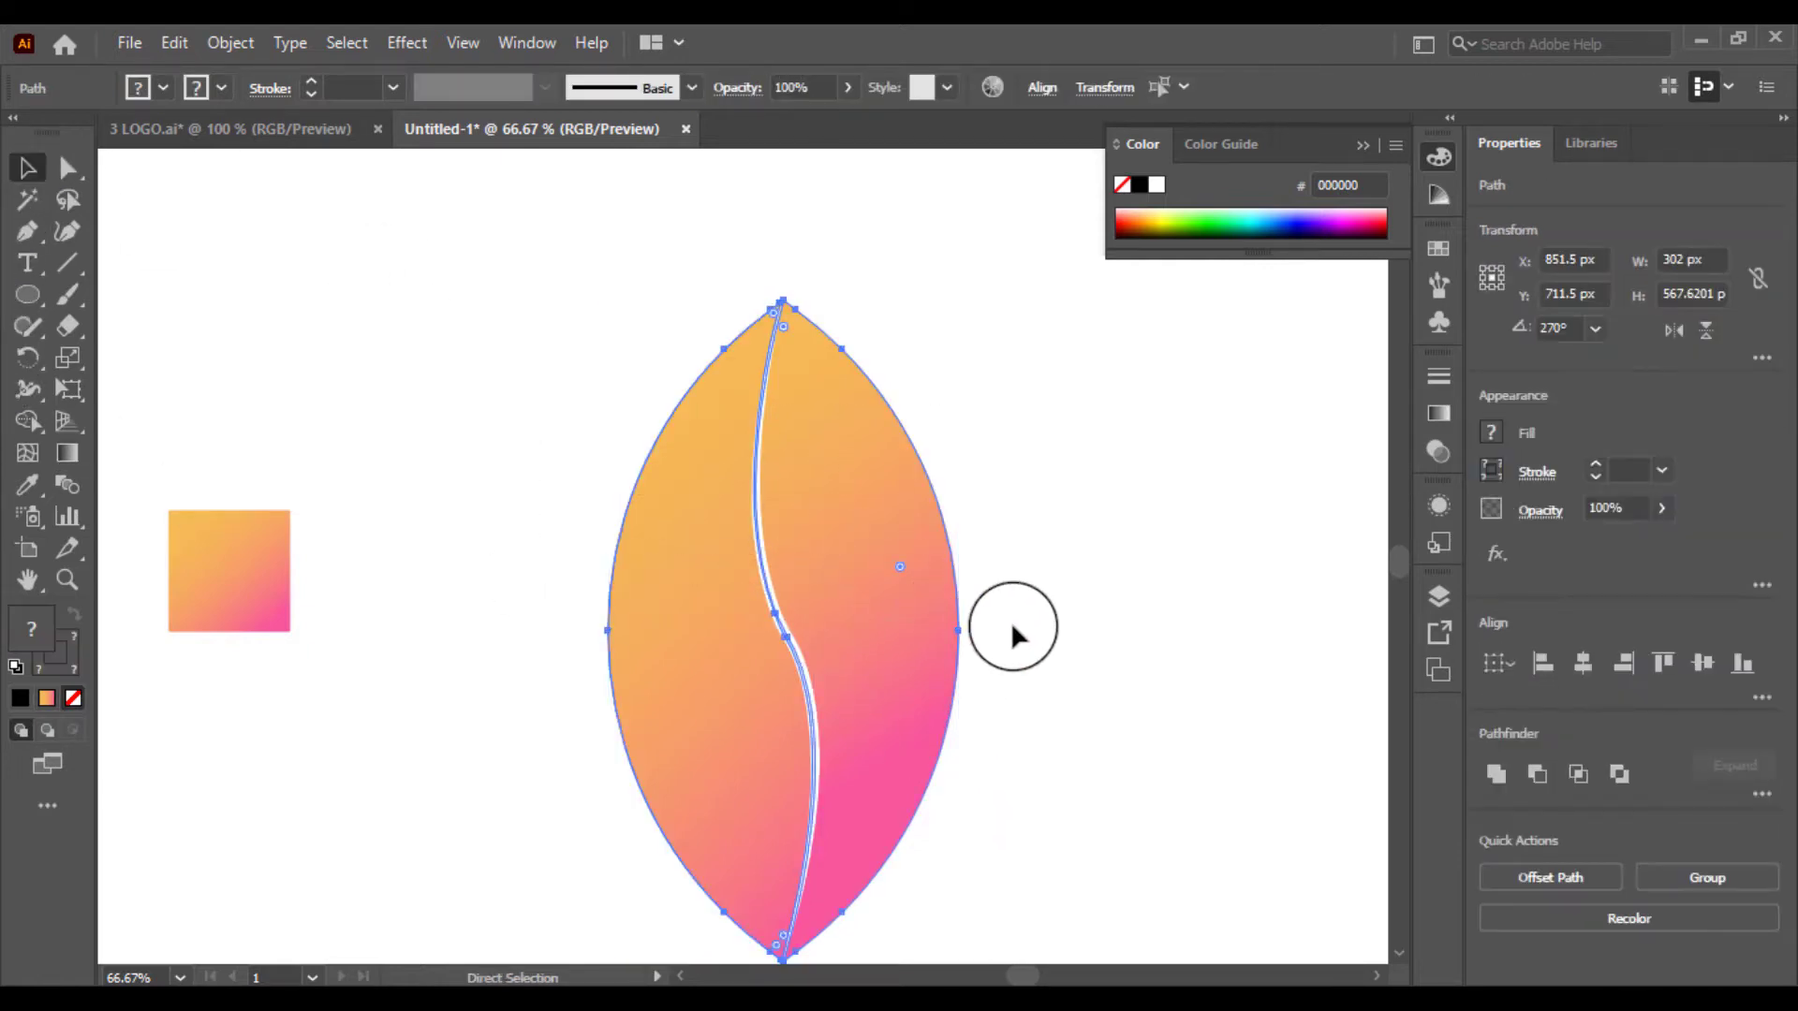
pyautogui.hotkey('ctrl', '-')
pyautogui.hotkey('ctrl', '-')
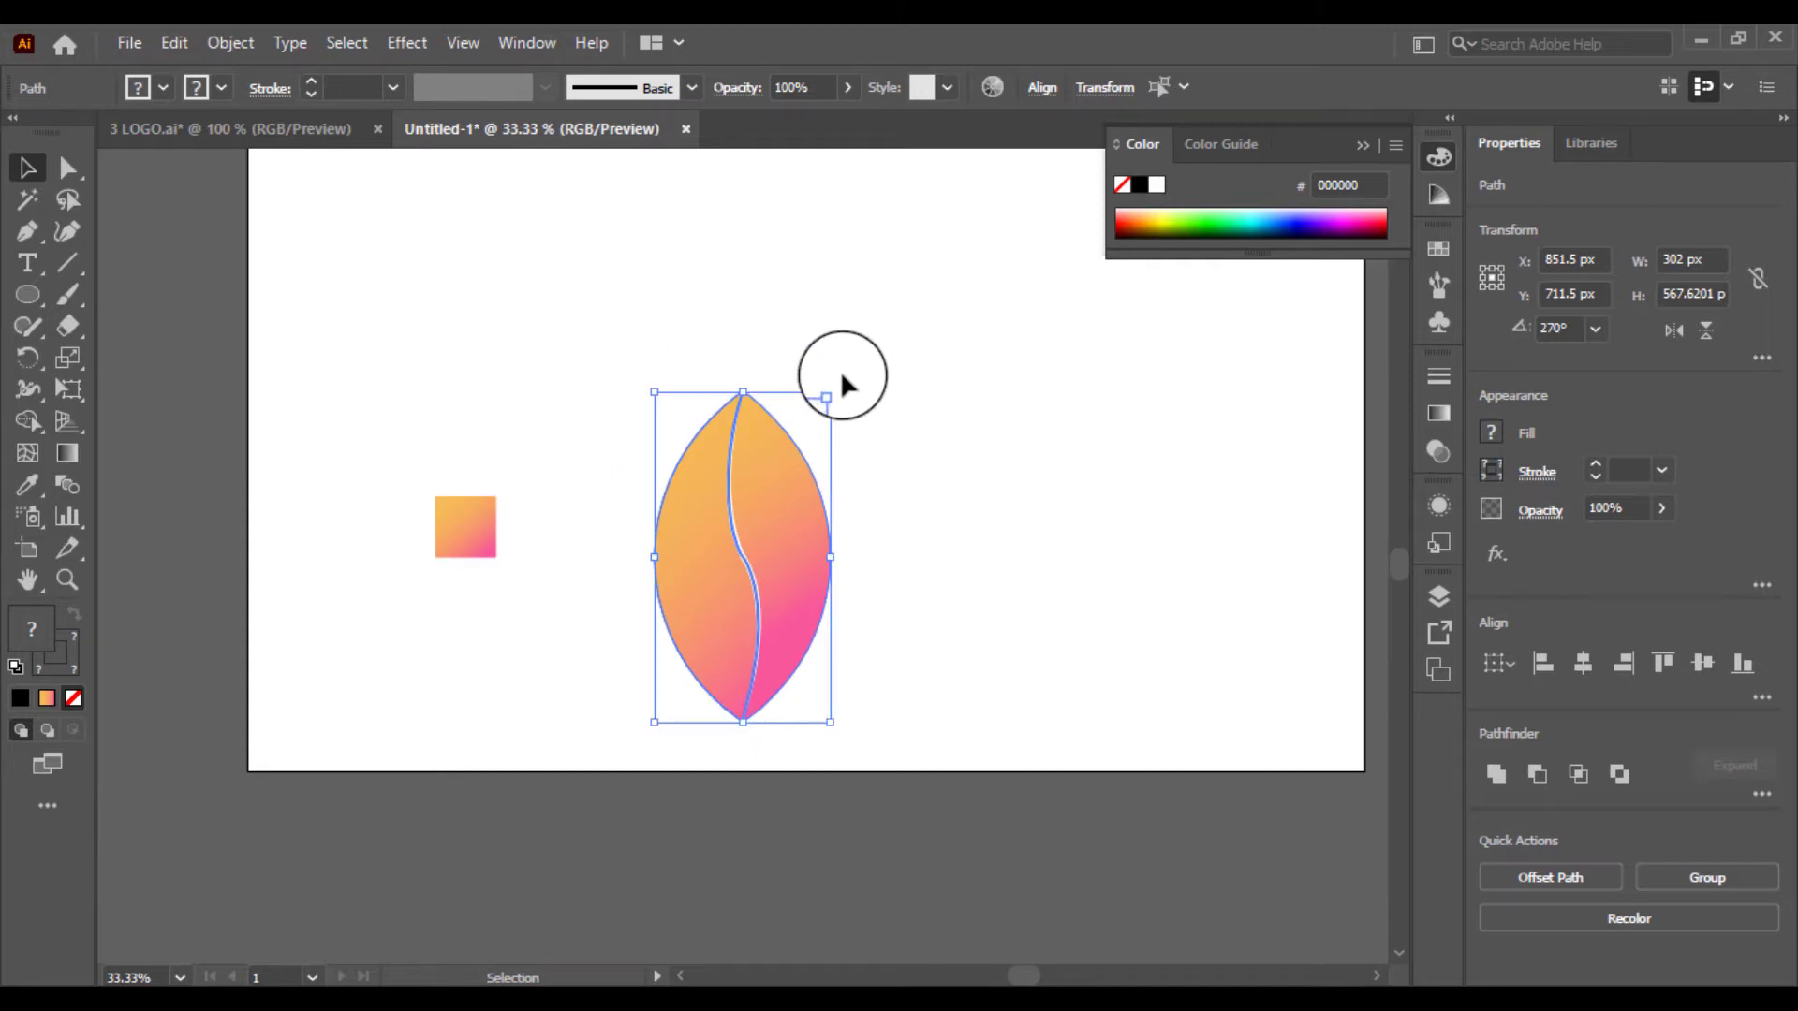
pyautogui.moveTo(831, 381); pyautogui.dragTo(929, 491)
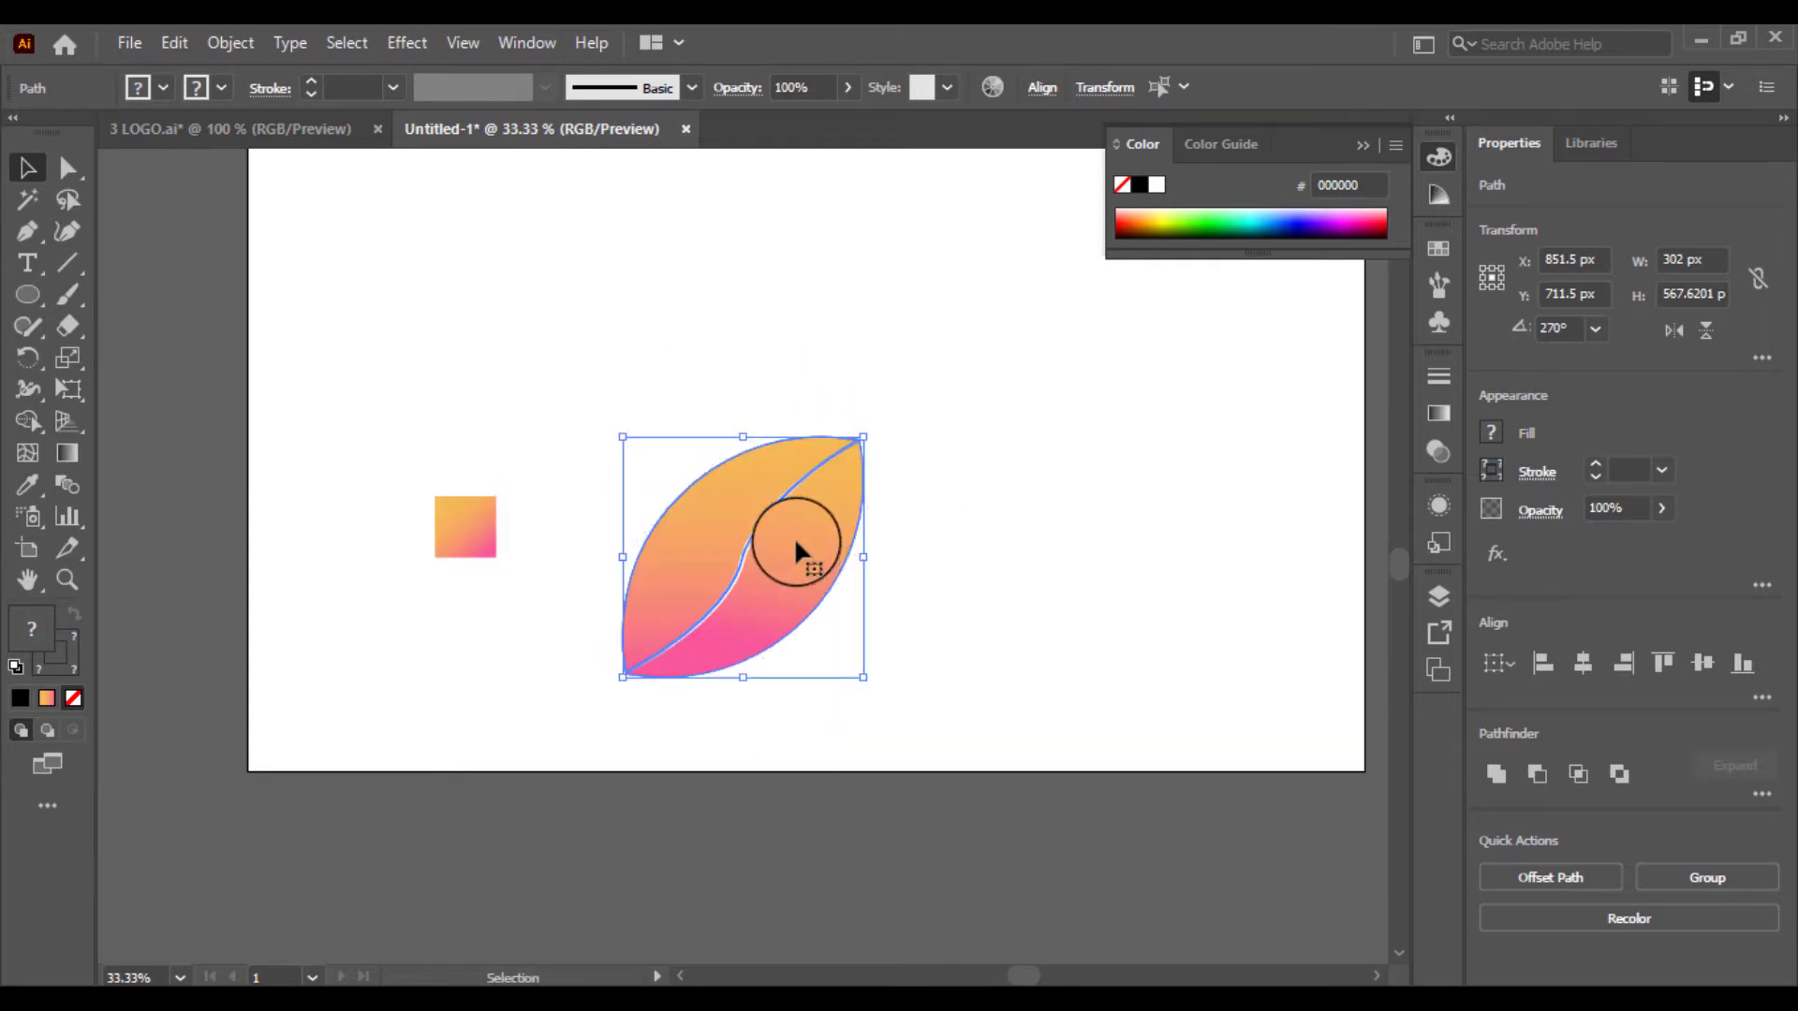
pyautogui.moveTo(795, 543); pyautogui.dragTo(1044, 520)
pyautogui.click(1193, 629)
# Copy the complete rotated leaf and paste the duplicate in front of the original, undoing any accidental move of a single half.
pyautogui.click(916, 508)
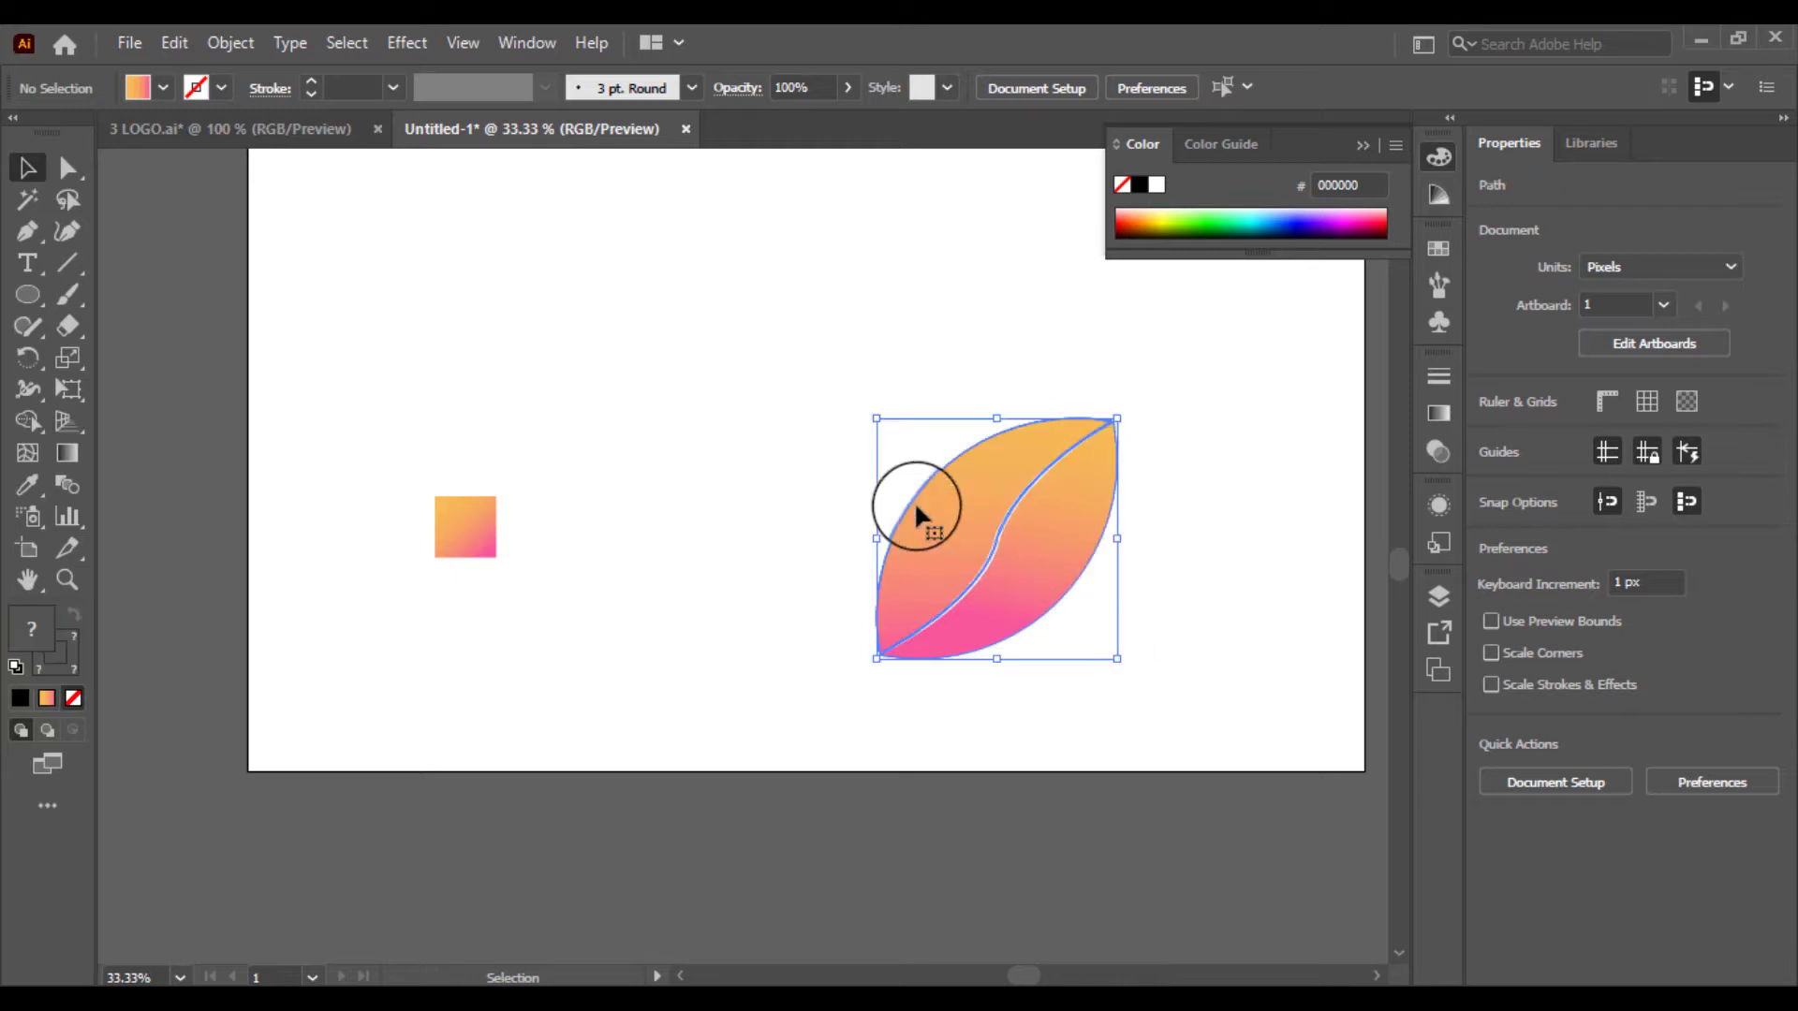
pyautogui.rightClick(1026, 529)
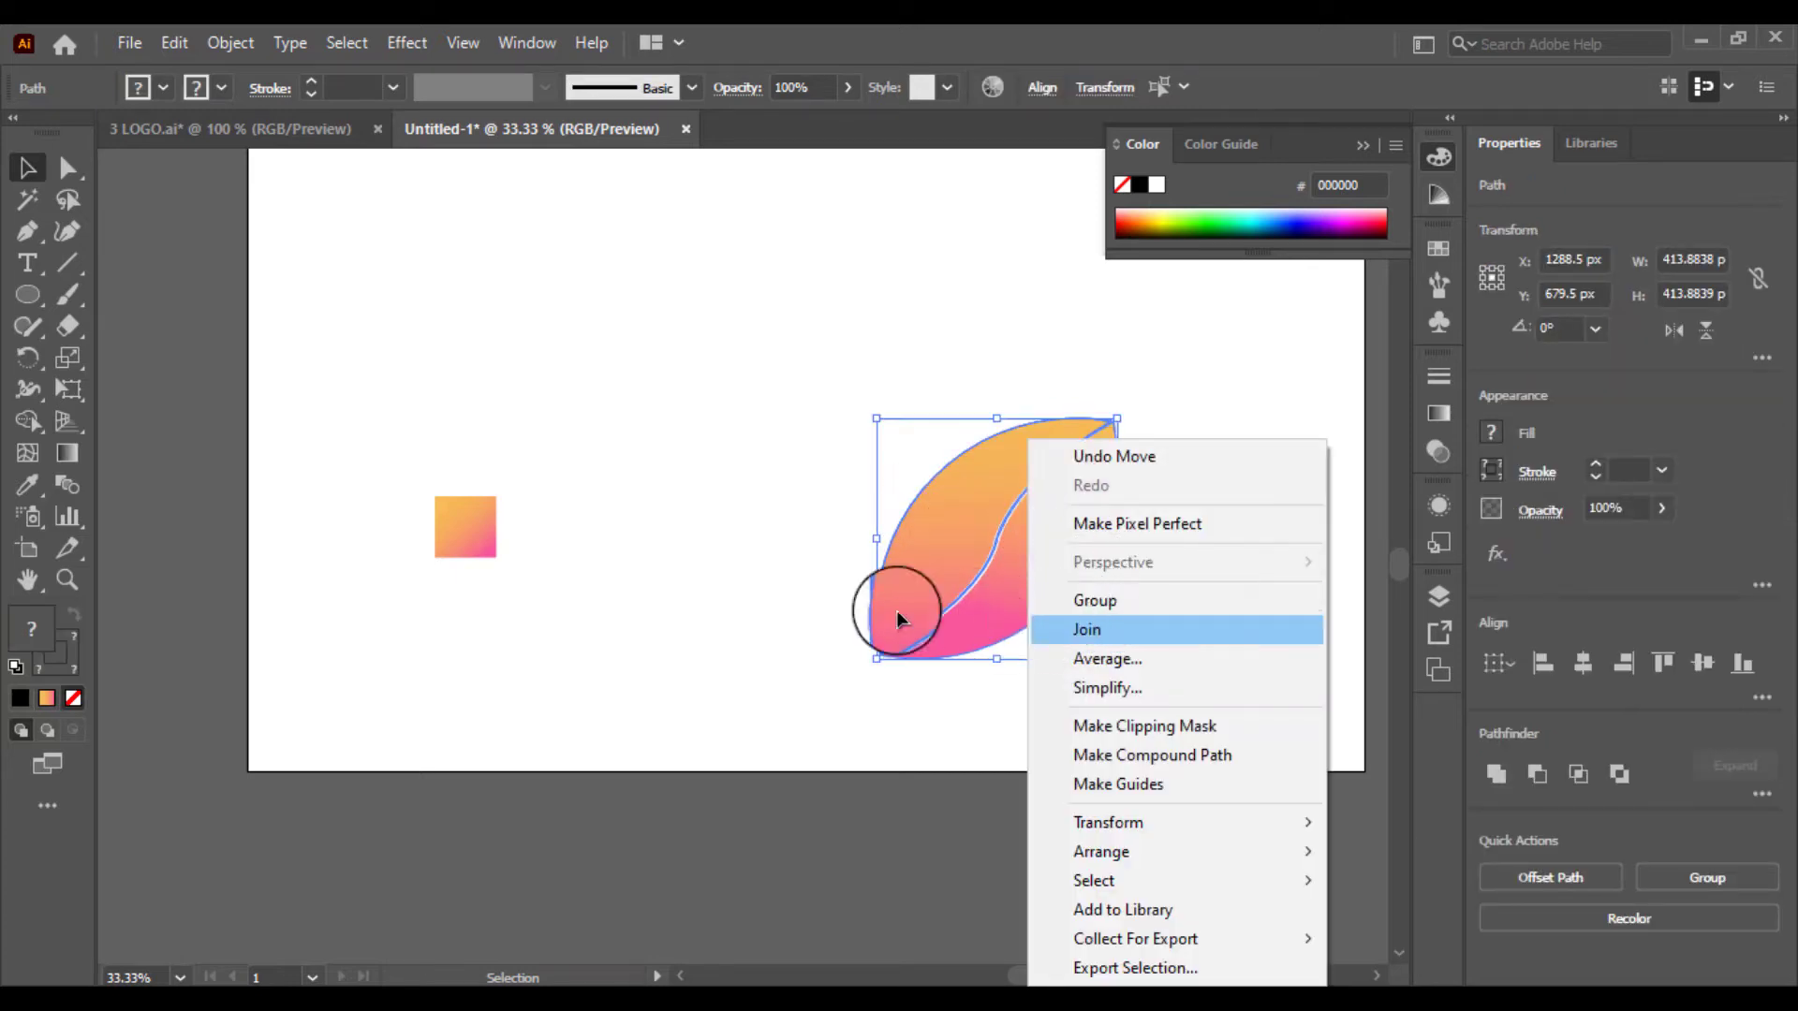
pyautogui.click(178, 42)
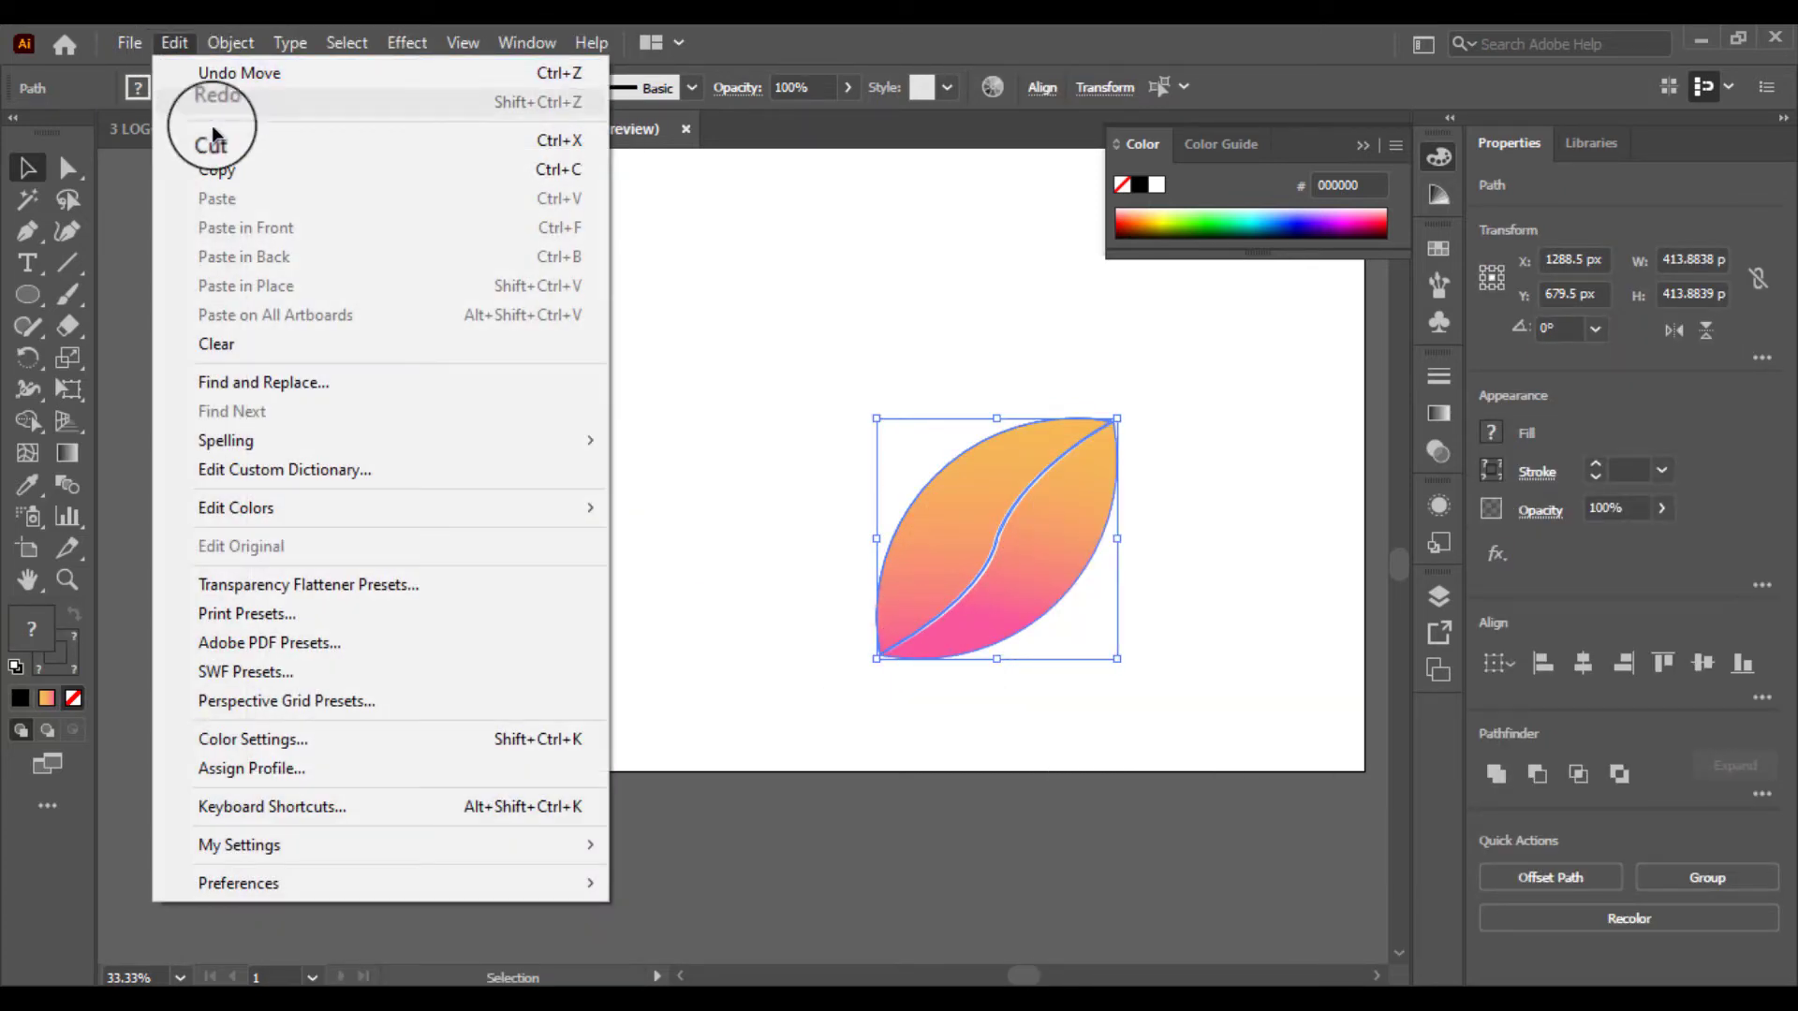
pyautogui.click(221, 170)
pyautogui.click(170, 45)
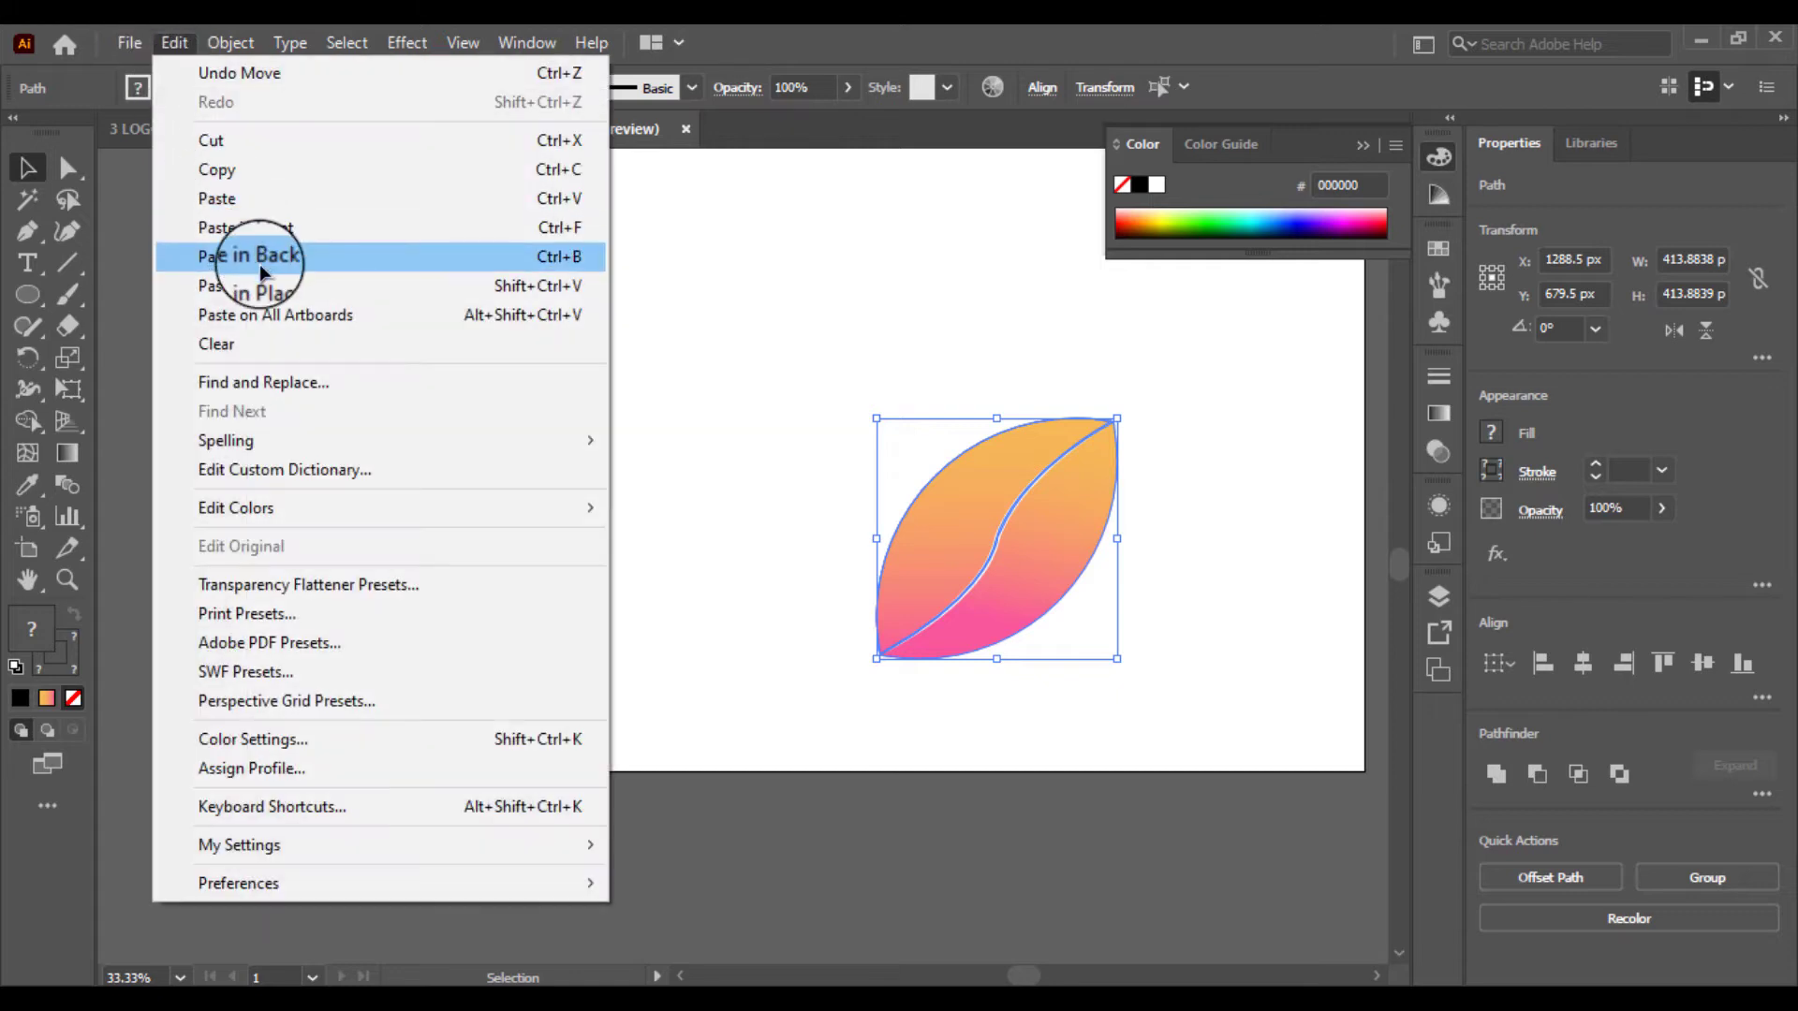
pyautogui.click(215, 229)
pyautogui.click(803, 482)
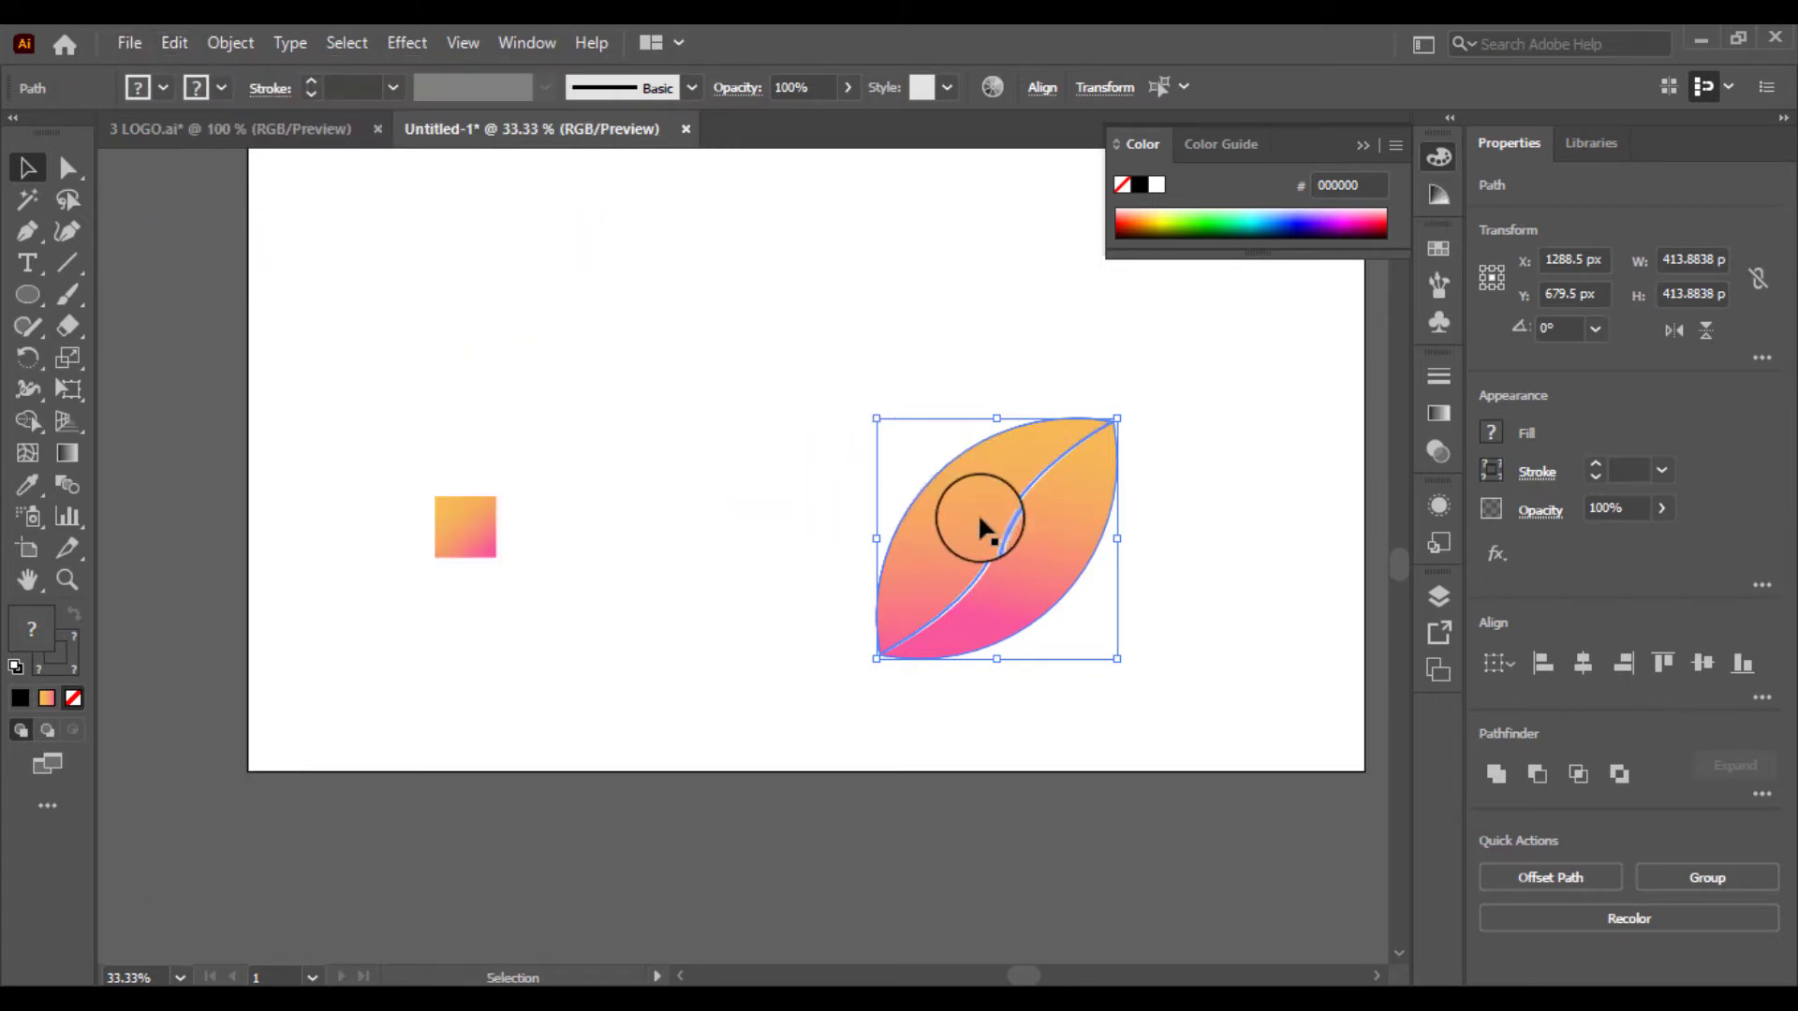
pyautogui.moveTo(971, 514); pyautogui.dragTo(748, 515)
pyautogui.hotkey('ctrl', 'z')
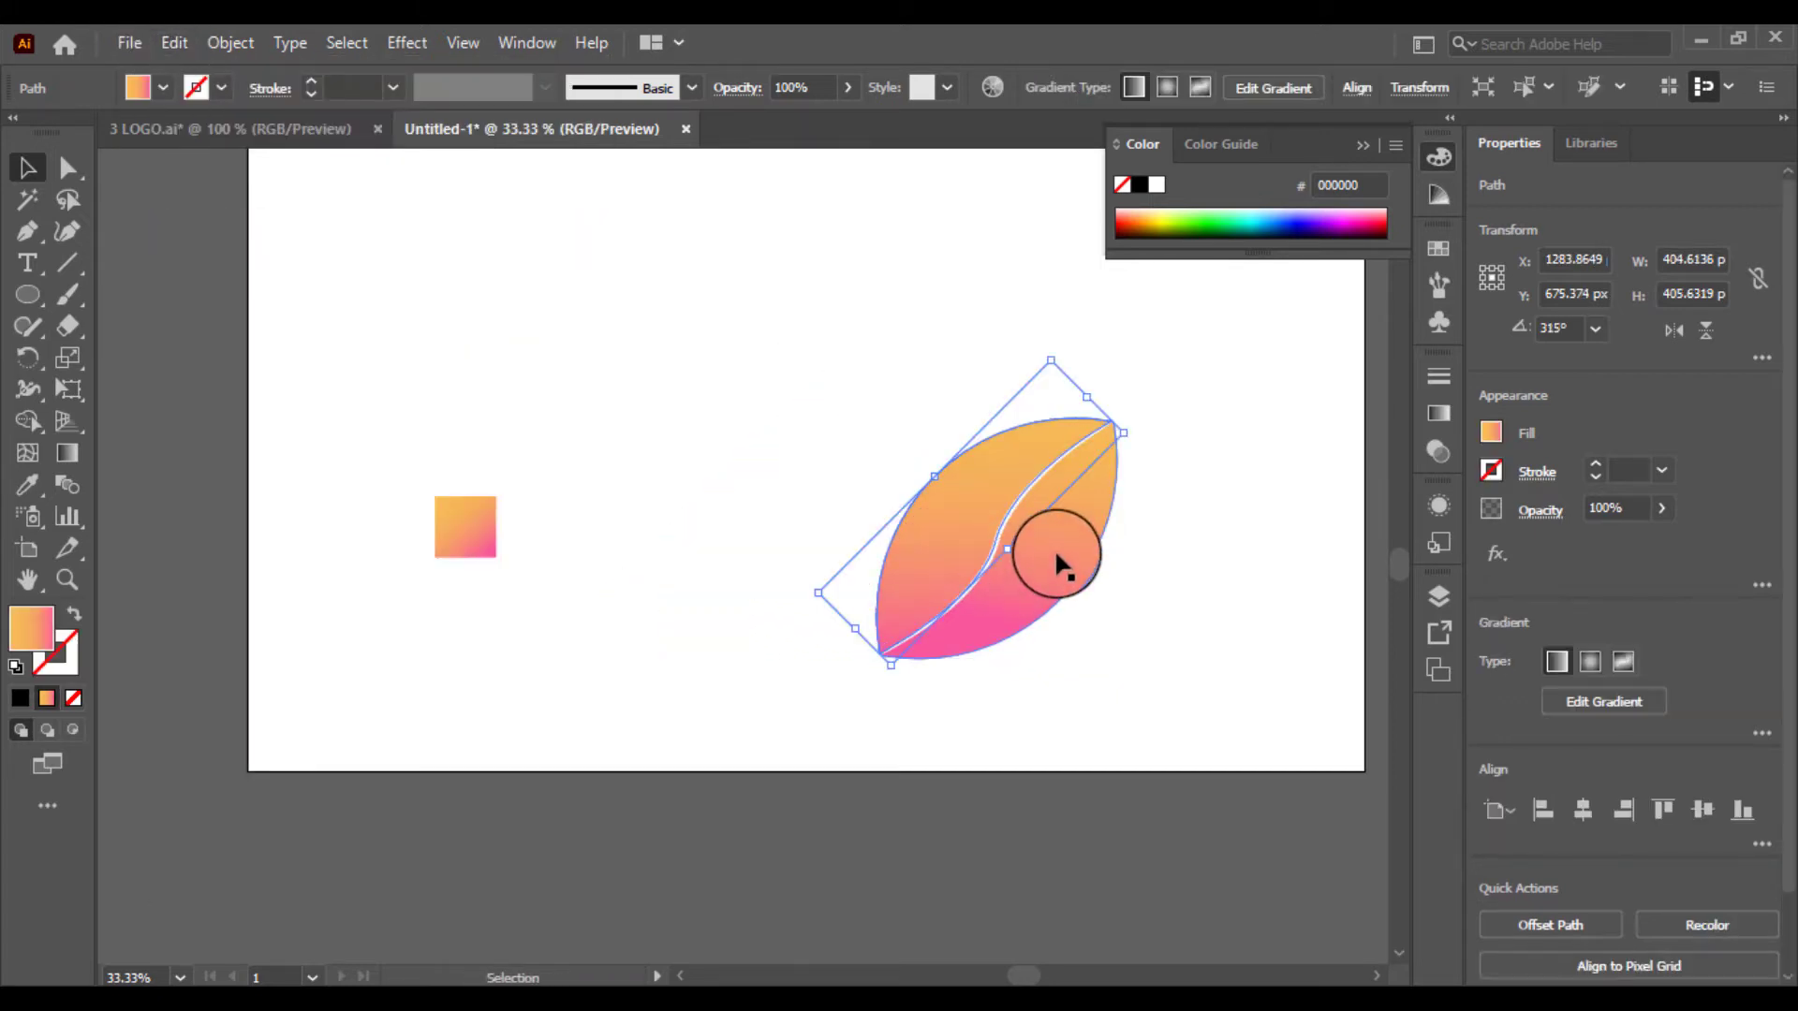
# Undo the leaf's last move toward the right of the artboard.
pyautogui.keyDown('shift'); pyautogui.click(1055, 553); pyautogui.keyUp('shift')
pyautogui.keyDown('shift'); pyautogui.click(1041, 545); pyautogui.keyUp('shift')
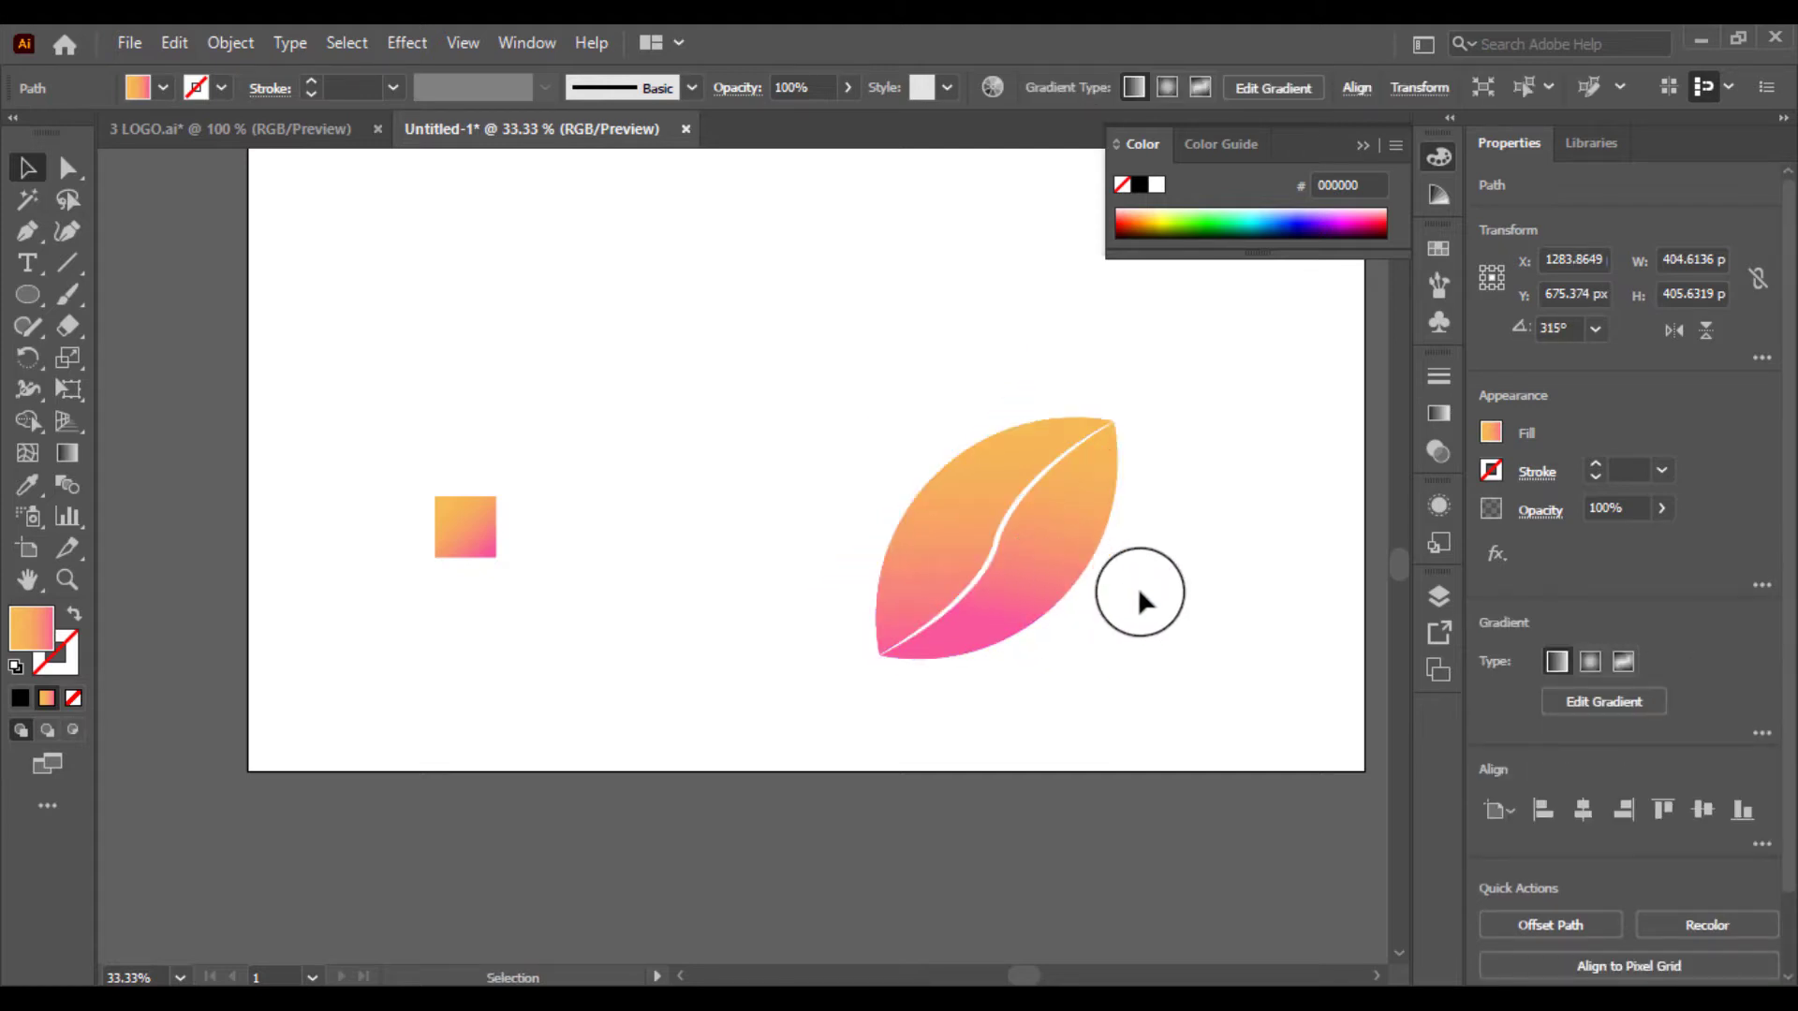
pyautogui.hotkey('ctrl', 'z')
pyautogui.hotkey('ctrl', 'z')
pyautogui.click(1024, 577)
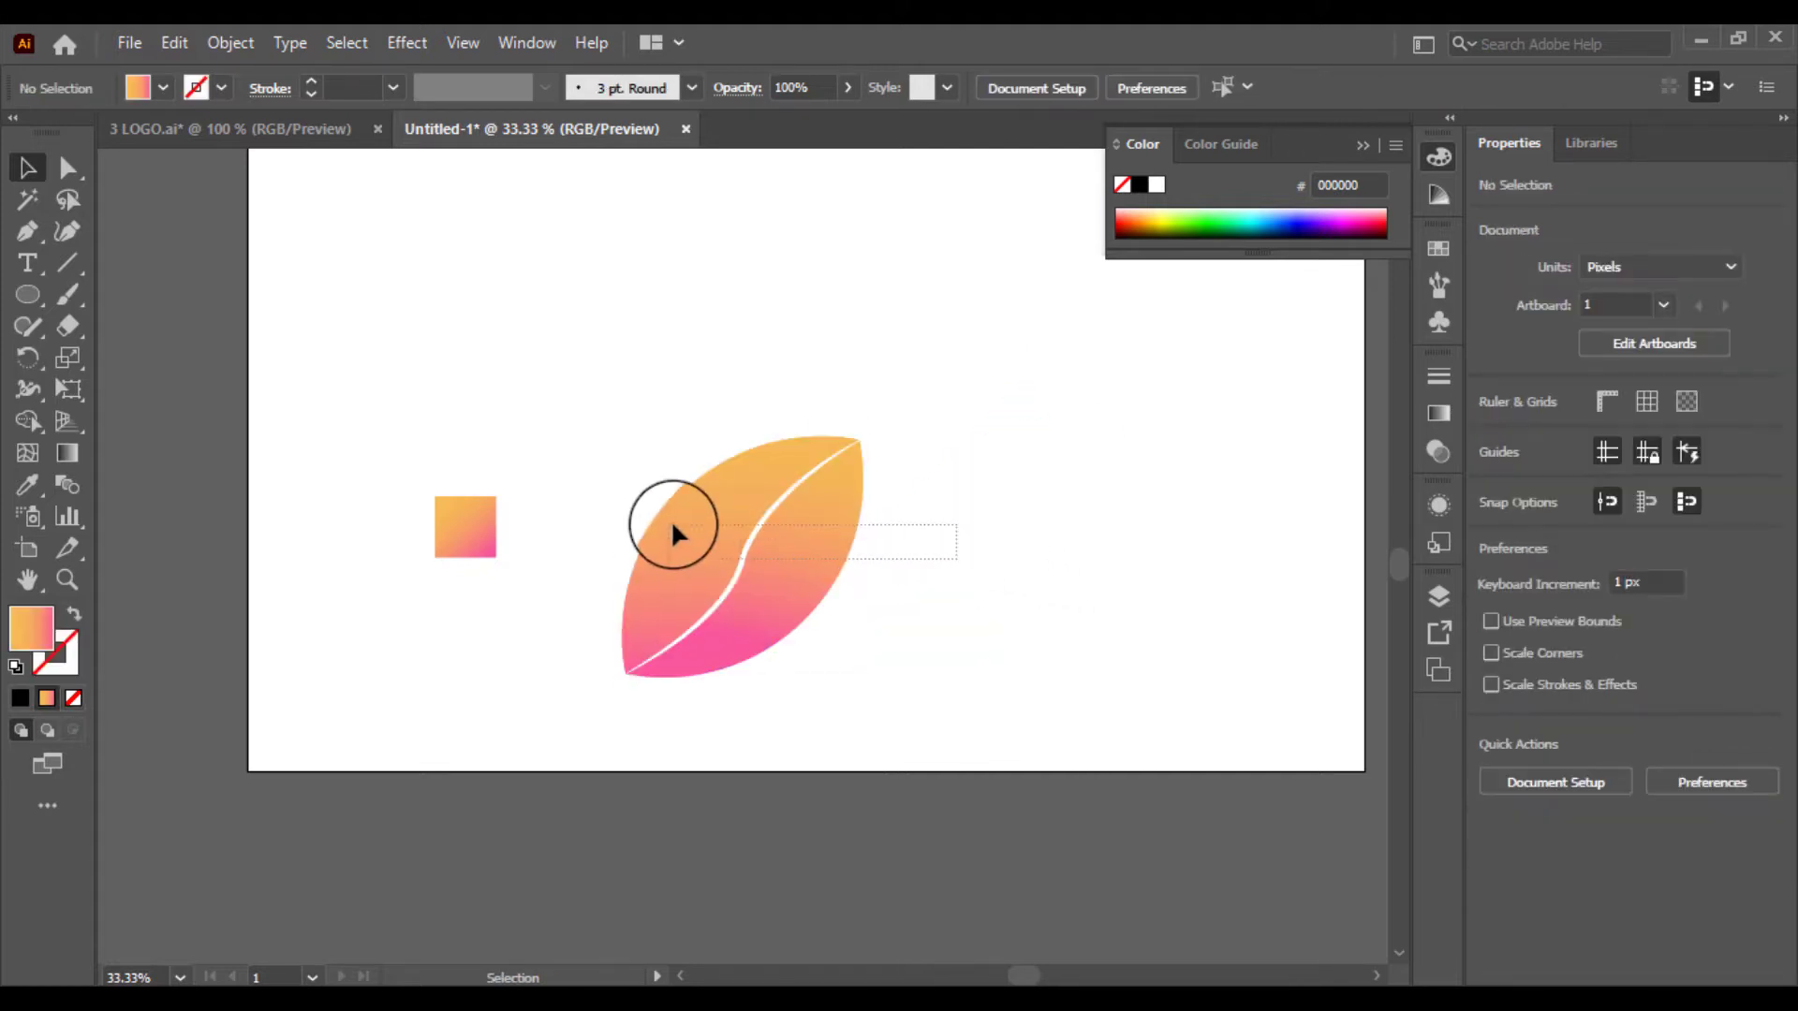
# Group both halves of the leaf and move the group right, centred at X 1367.5 px, Y 711.5 px.
pyautogui.click(820, 539)
pyautogui.moveTo(840, 530); pyautogui.dragTo(1093, 566)
pyautogui.rightClick(797, 445)
pyautogui.click(851, 598)
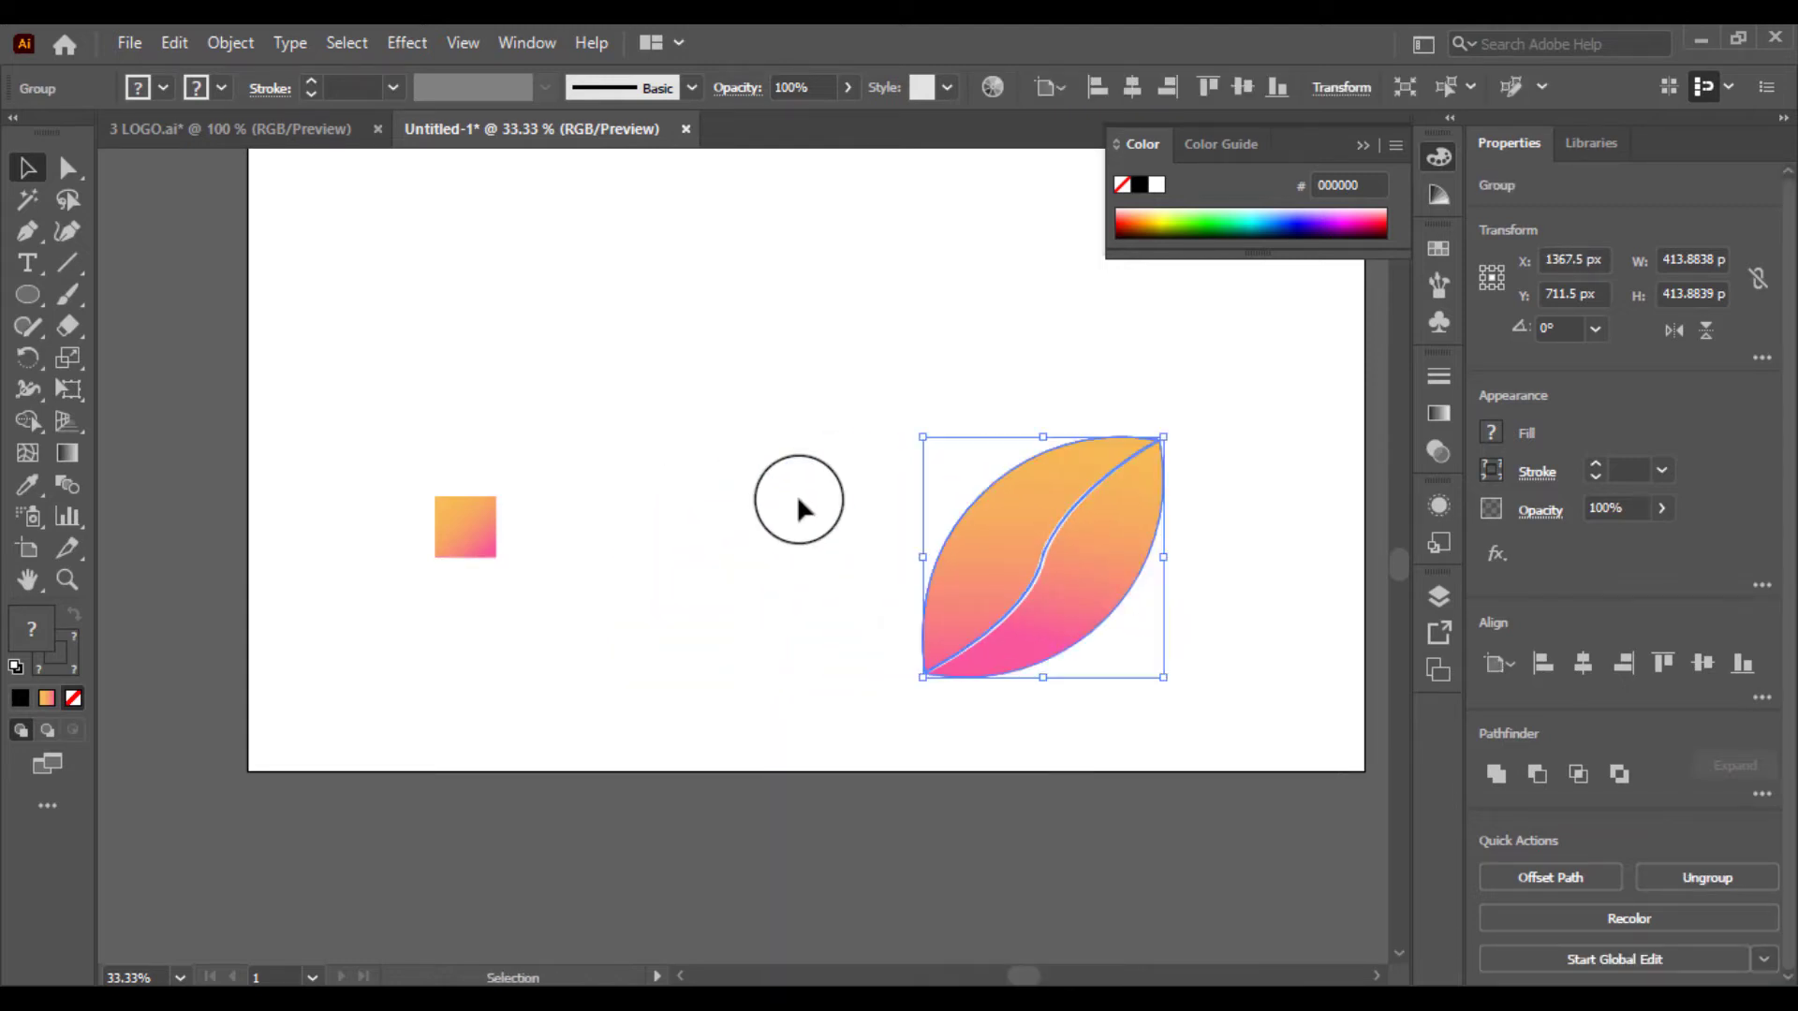
pyautogui.click(796, 494)
pyautogui.click(1128, 608)
# Paste a copy of the leaf group and reflect it across the vertical axis.
pyautogui.click(174, 43)
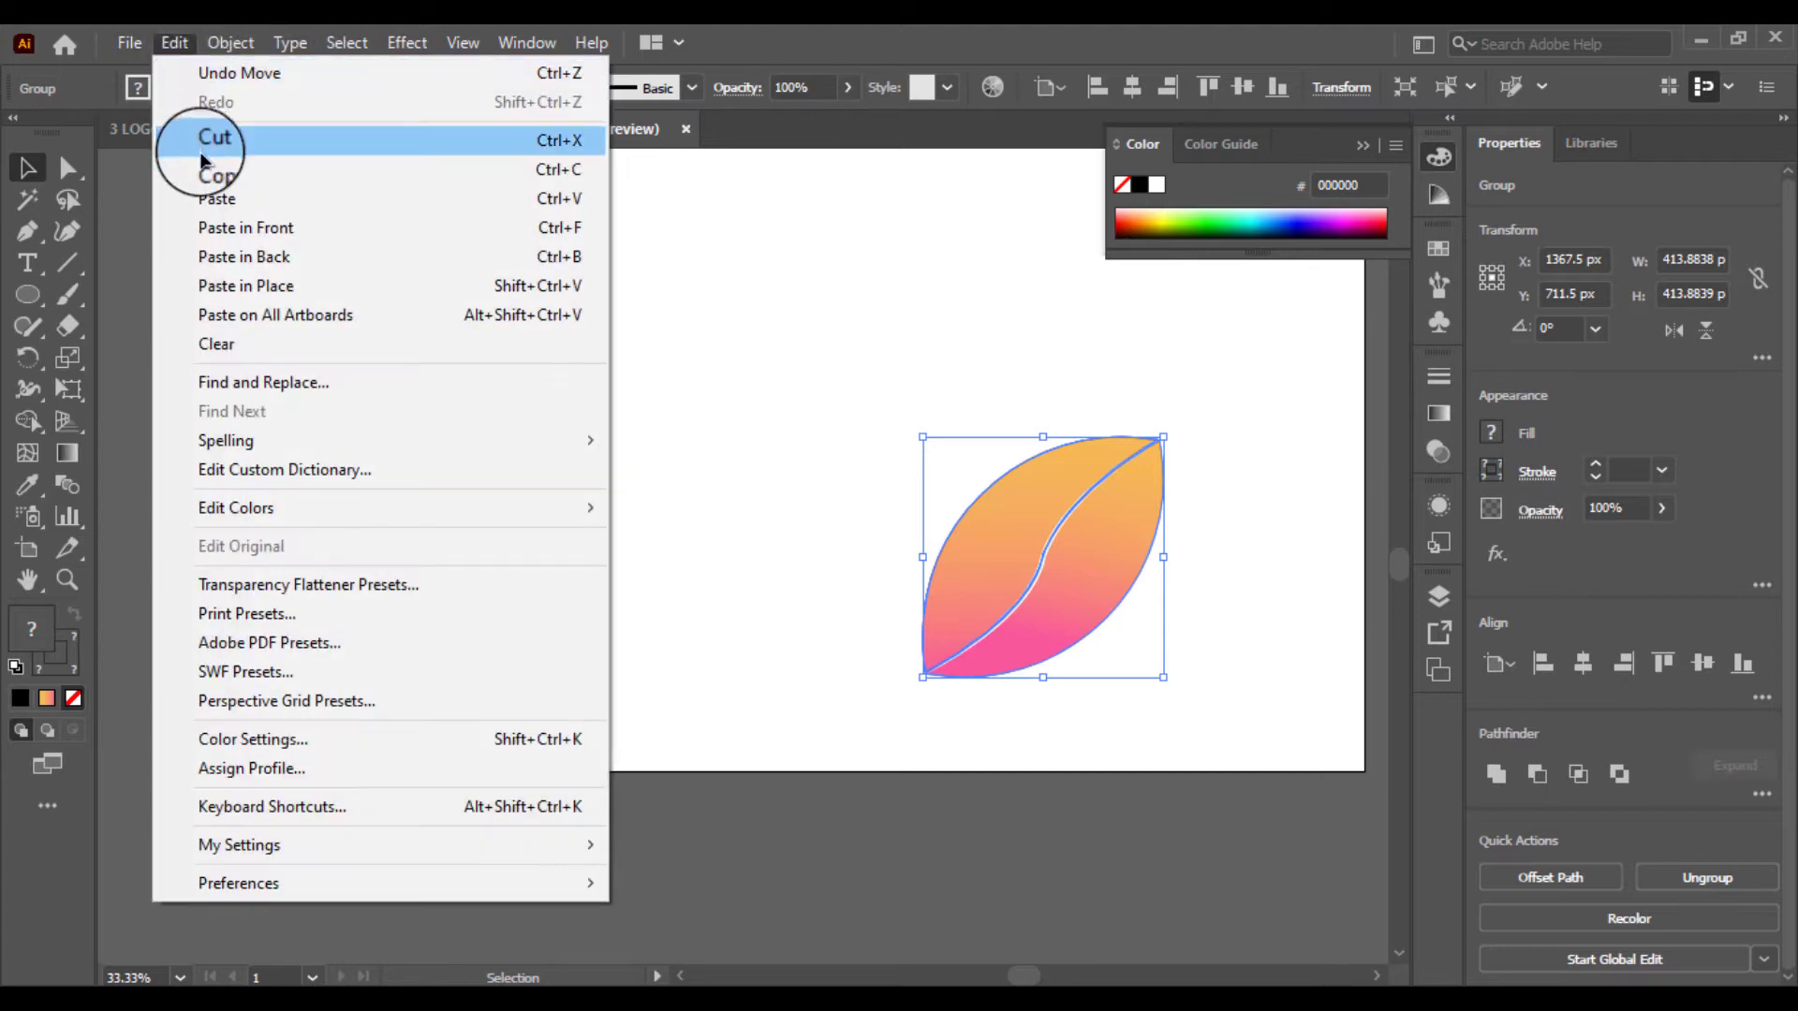
pyautogui.click(217, 169)
pyautogui.click(174, 43)
pyautogui.click(225, 198)
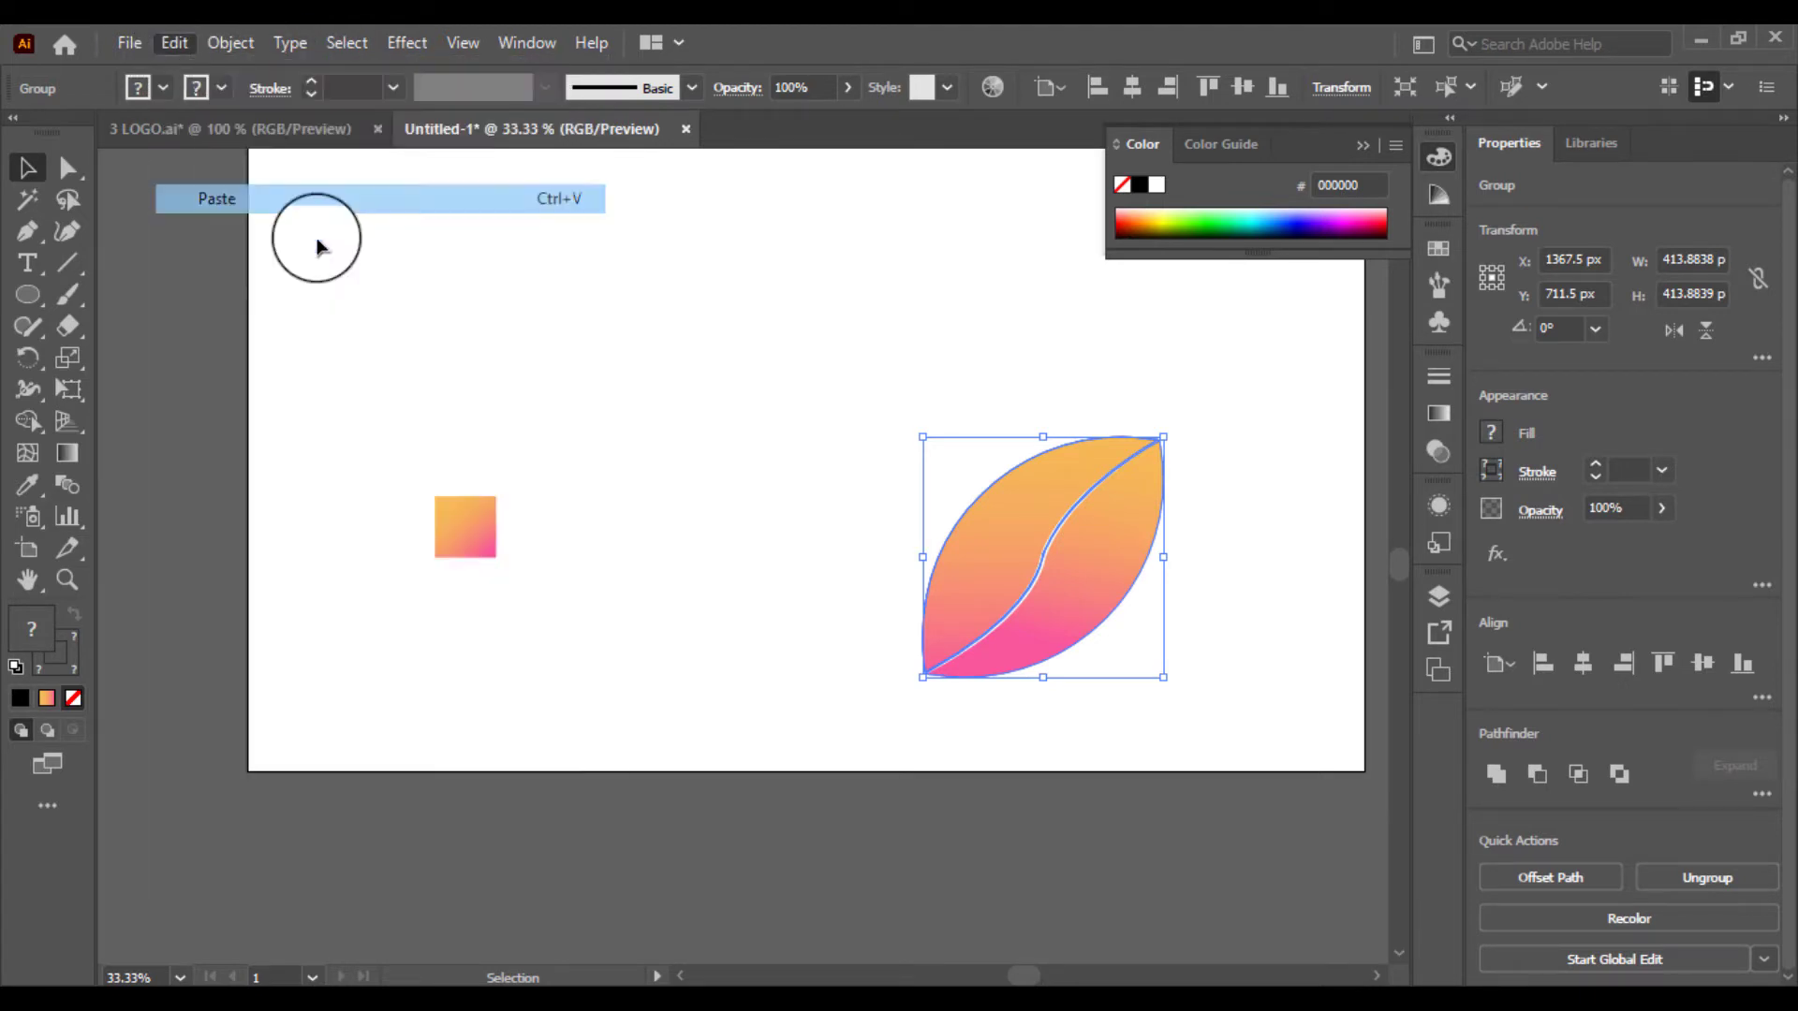
pyautogui.rightClick(824, 503)
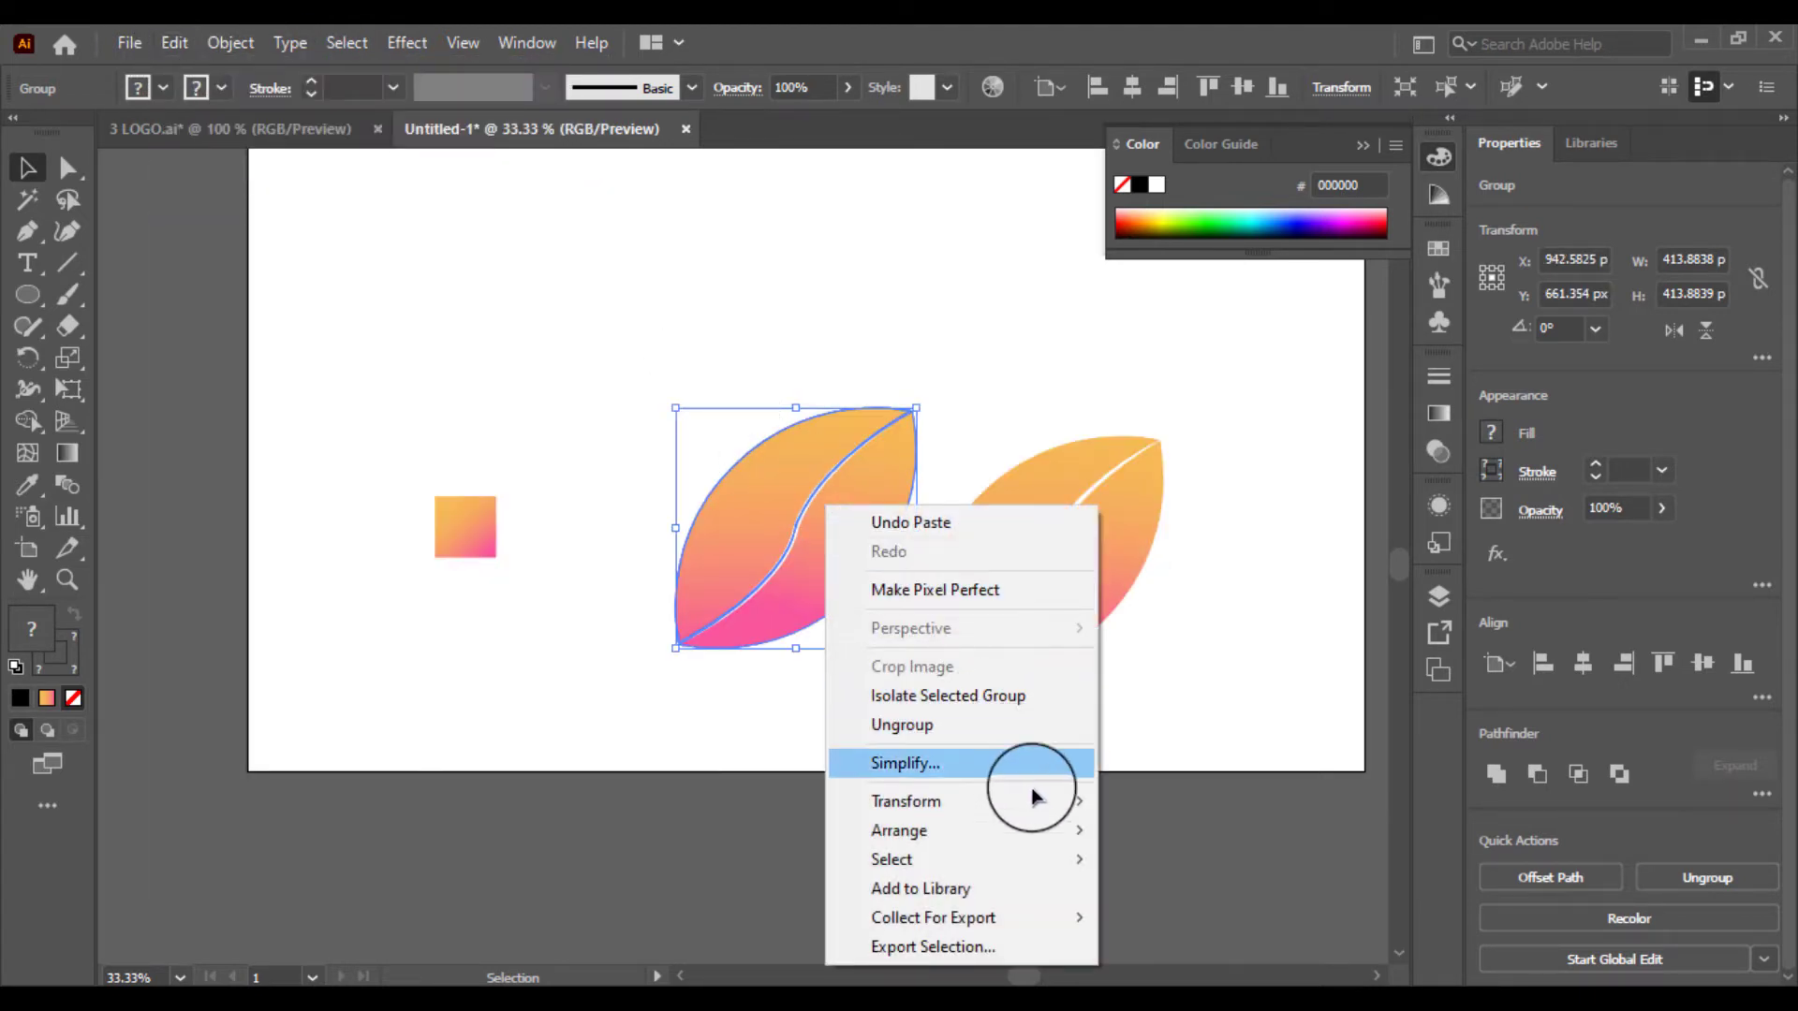
pyautogui.moveTo(1058, 803)
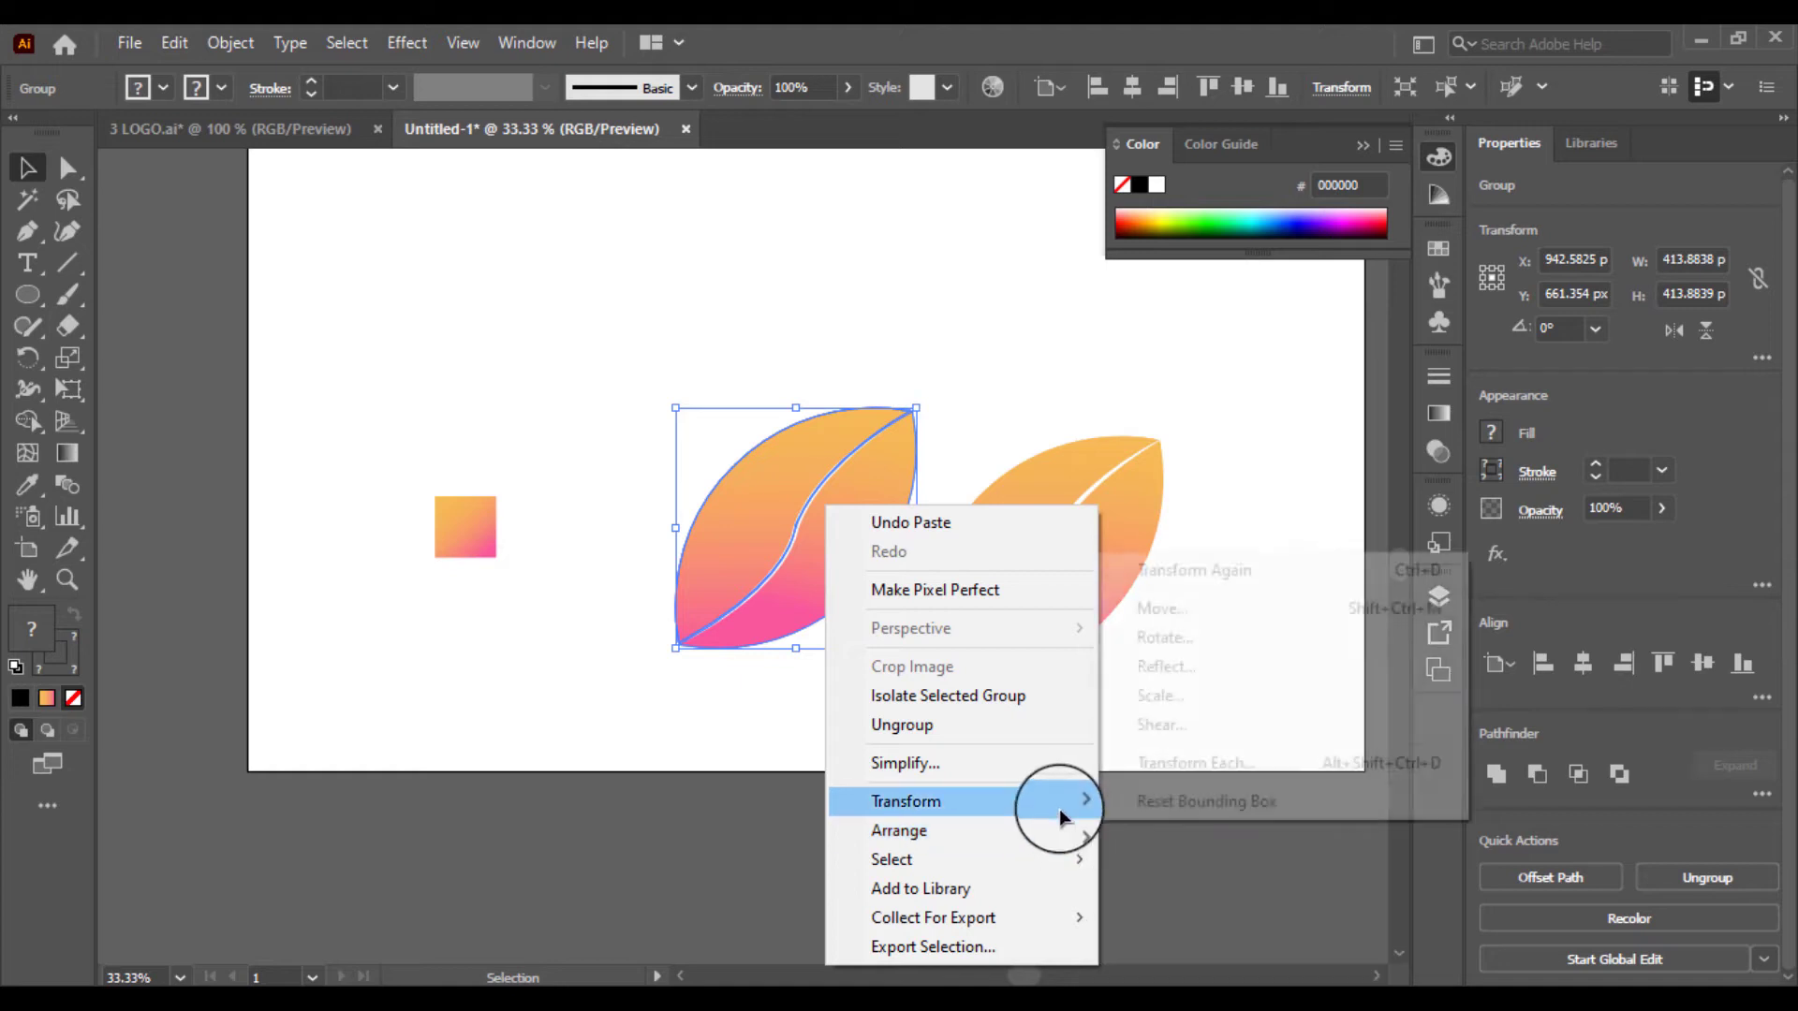
pyautogui.click(1182, 664)
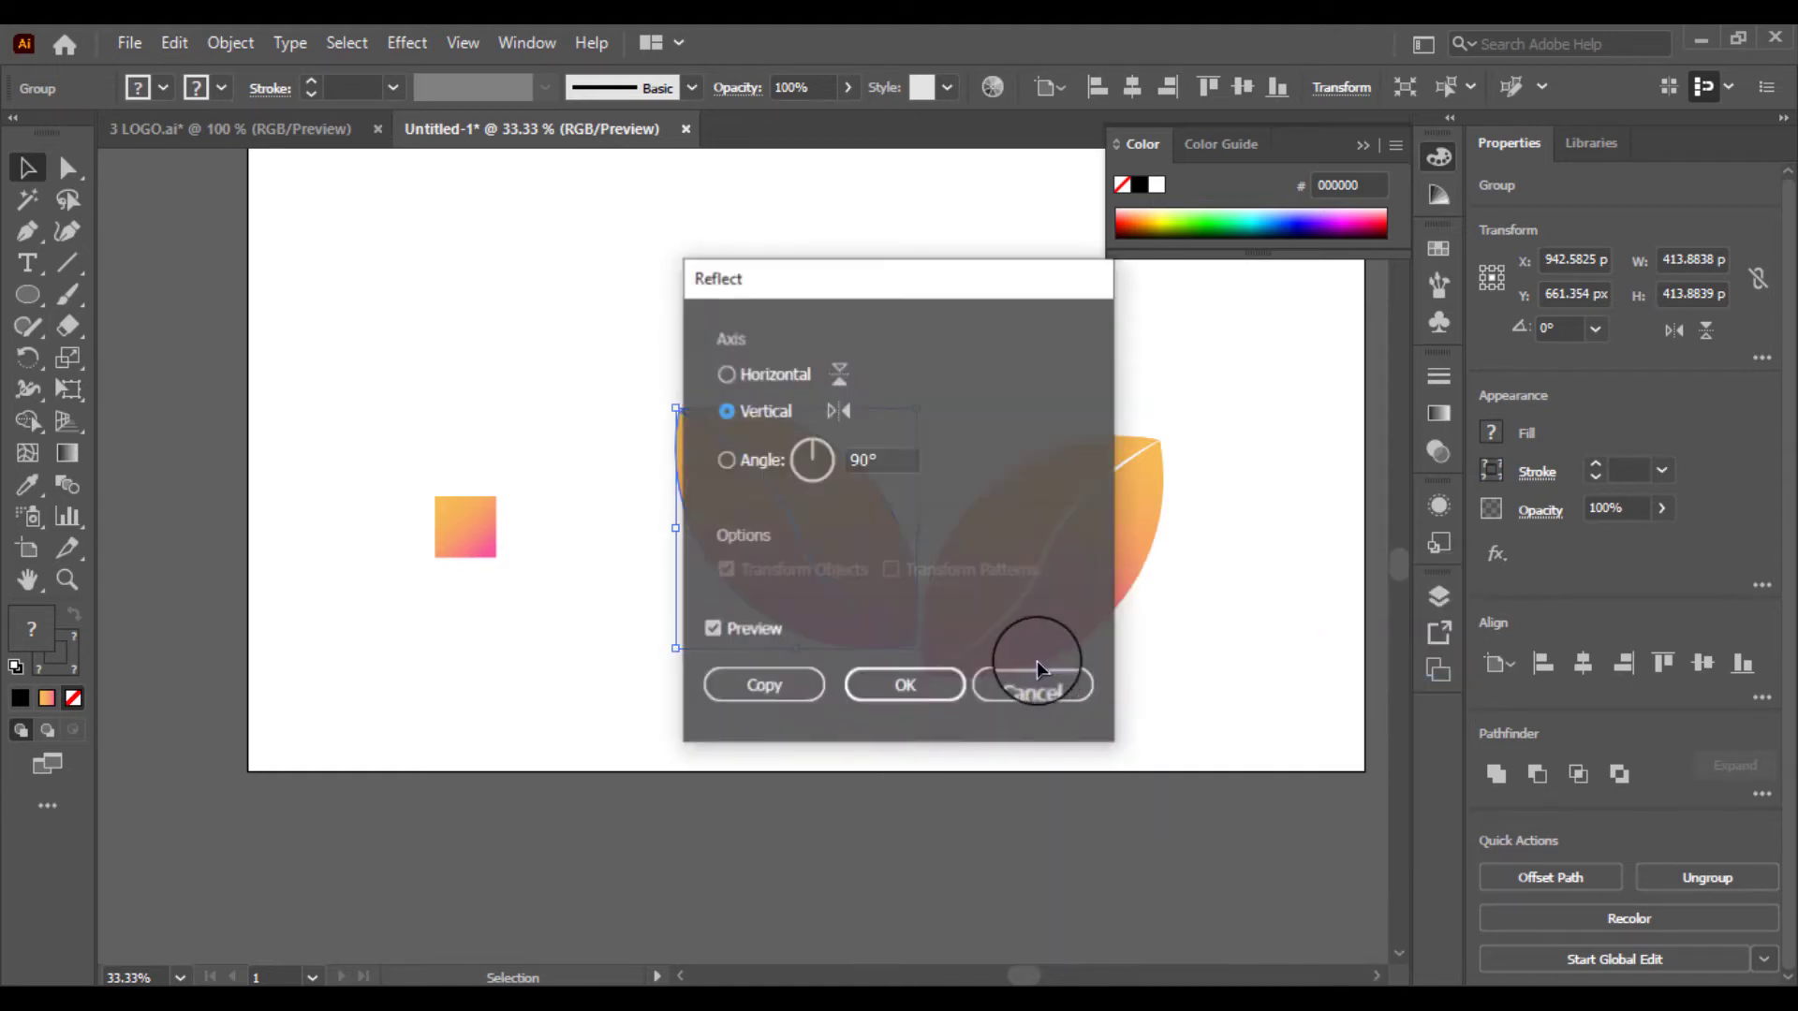
pyautogui.click(915, 688)
pyautogui.click(832, 729)
# Position the mirrored leaf beside the original so that their lower tips meet, and try rotating it slightly.
pyautogui.moveTo(862, 609); pyautogui.dragTo(462, 700)
pyautogui.click(983, 715)
pyautogui.hotkey('ctrl', '=')
pyautogui.hotkey('ctrl', '=')
pyautogui.hotkey('ctrl', '=')
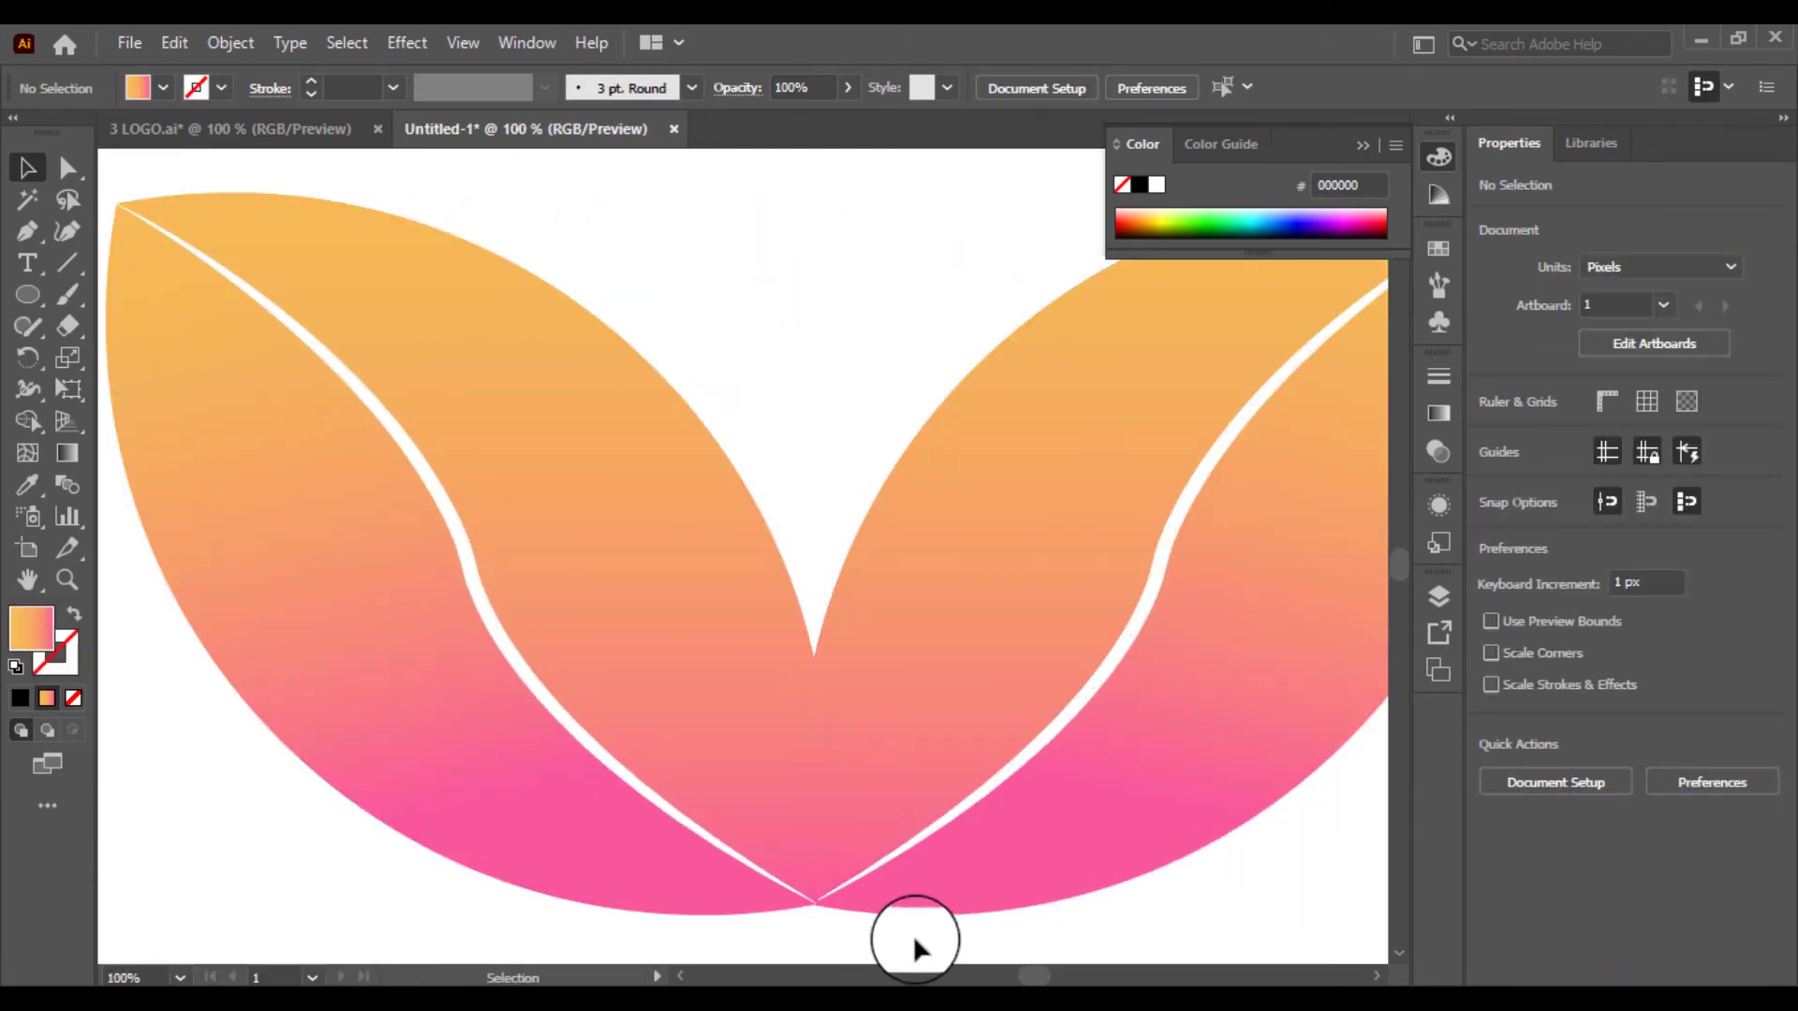
pyautogui.moveTo(913, 936); pyautogui.dragTo(585, 776)
pyautogui.click(763, 931)
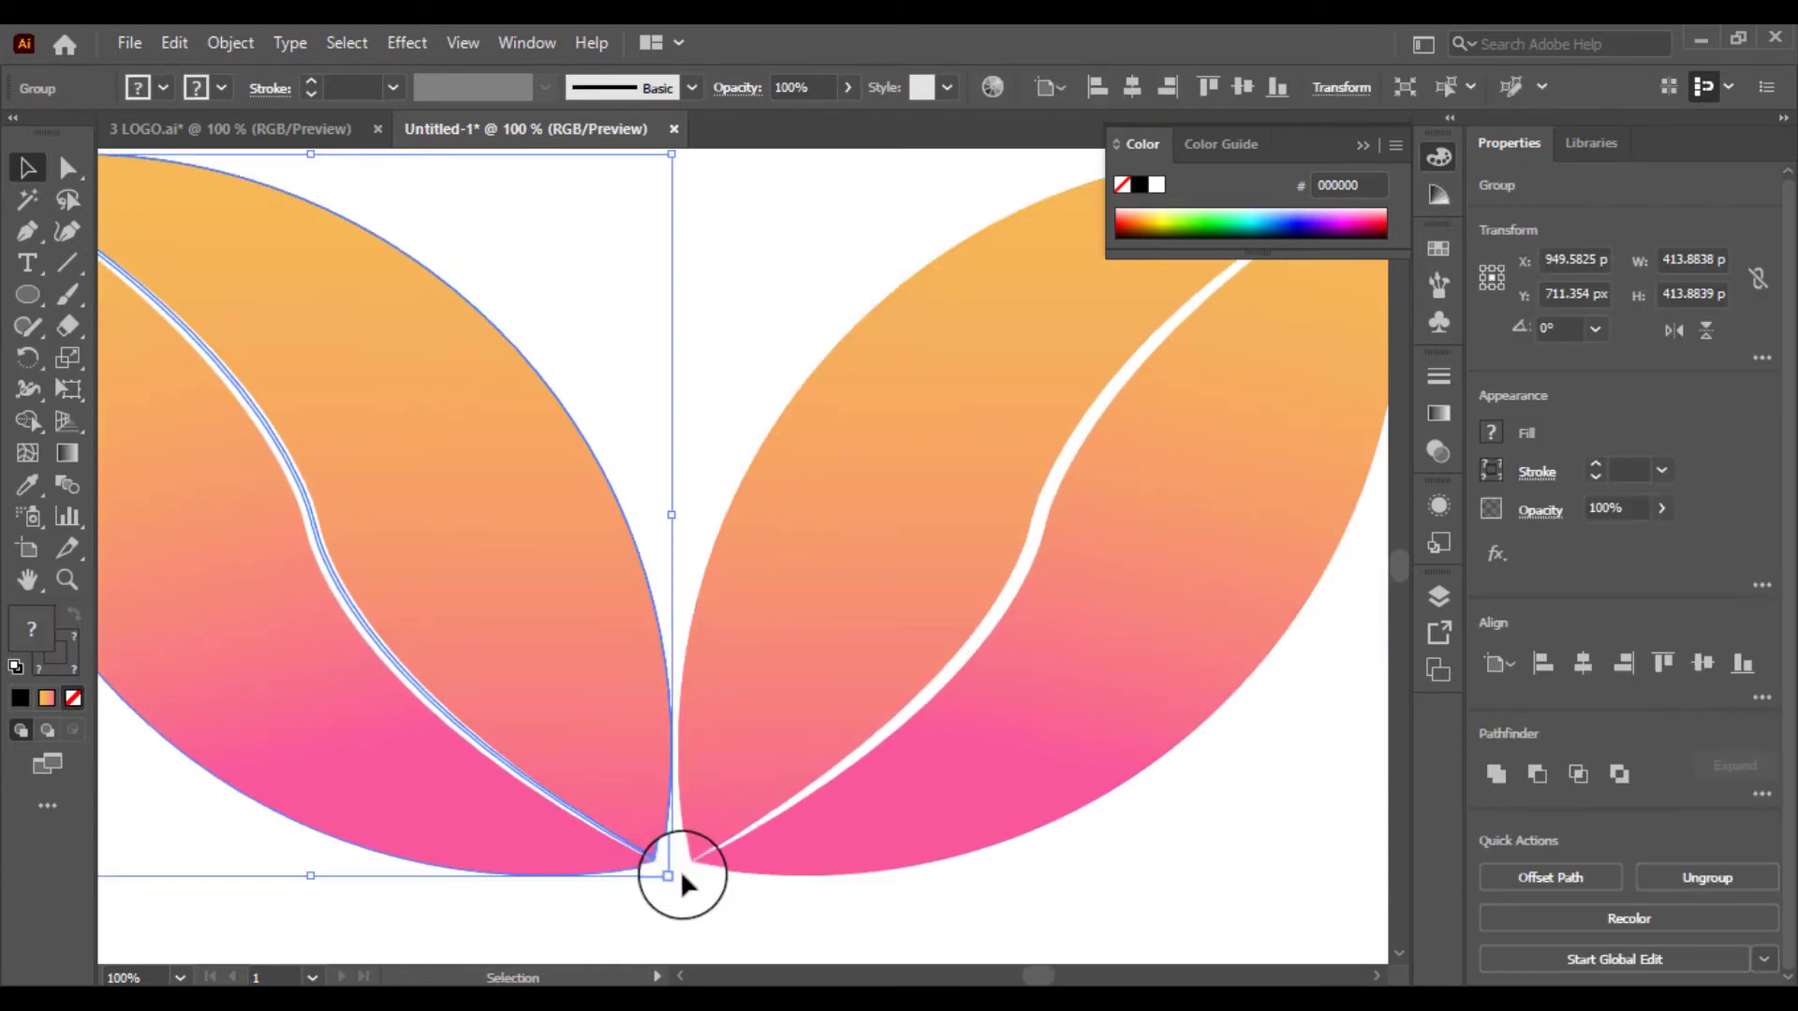
pyautogui.moveTo(683, 880); pyautogui.dragTo(697, 852)
# Undo the trial rotation and latest moves of the mirrored leaf, and delete that leaf.
pyautogui.moveTo(534, 765)
pyautogui.mouseDown()
pyautogui.moveTo(473, 743)
pyautogui.moveTo(498, 791)
pyautogui.moveTo(506, 769)
pyautogui.mouseUp()
pyautogui.hotkey('ctrl', 'z')
pyautogui.hotkey('ctrl', 'z')
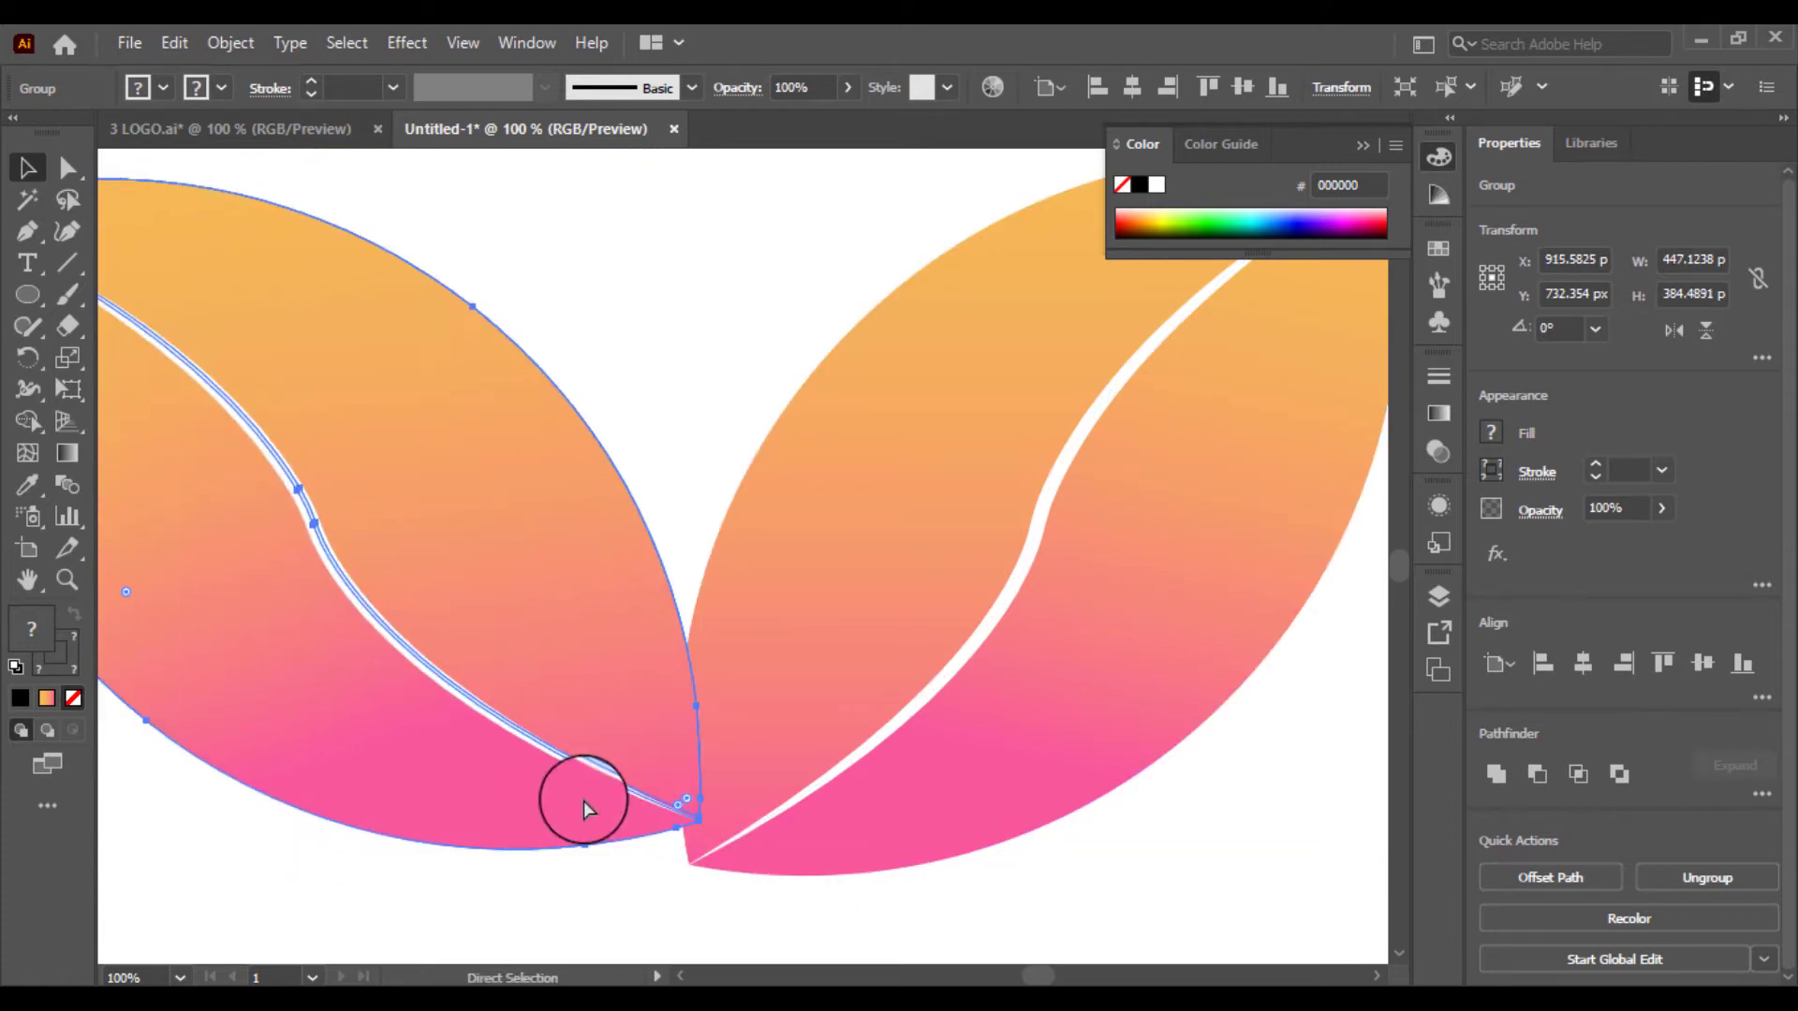
pyautogui.hotkey('ctrl', 'z')
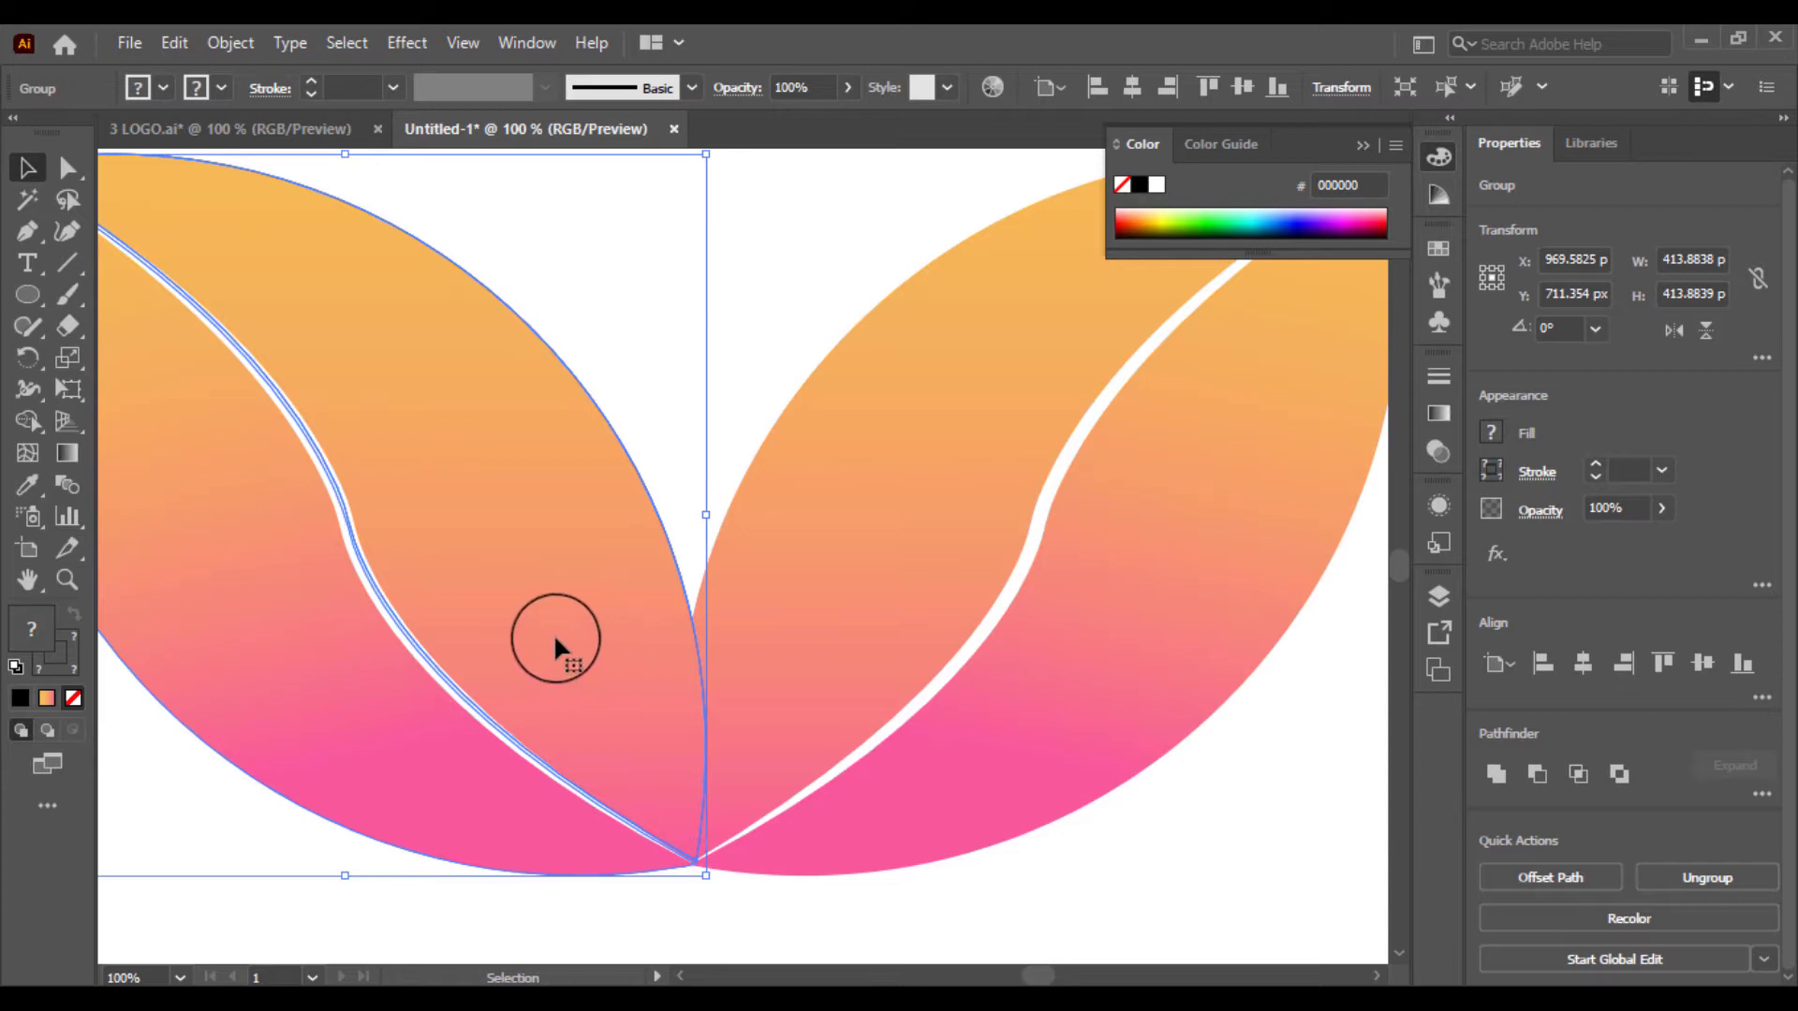
pyautogui.press('Delete')
# Rotate the remaining leaf slightly clockwise until its bounds are about 461 × 374 px.
pyautogui.click(784, 667)
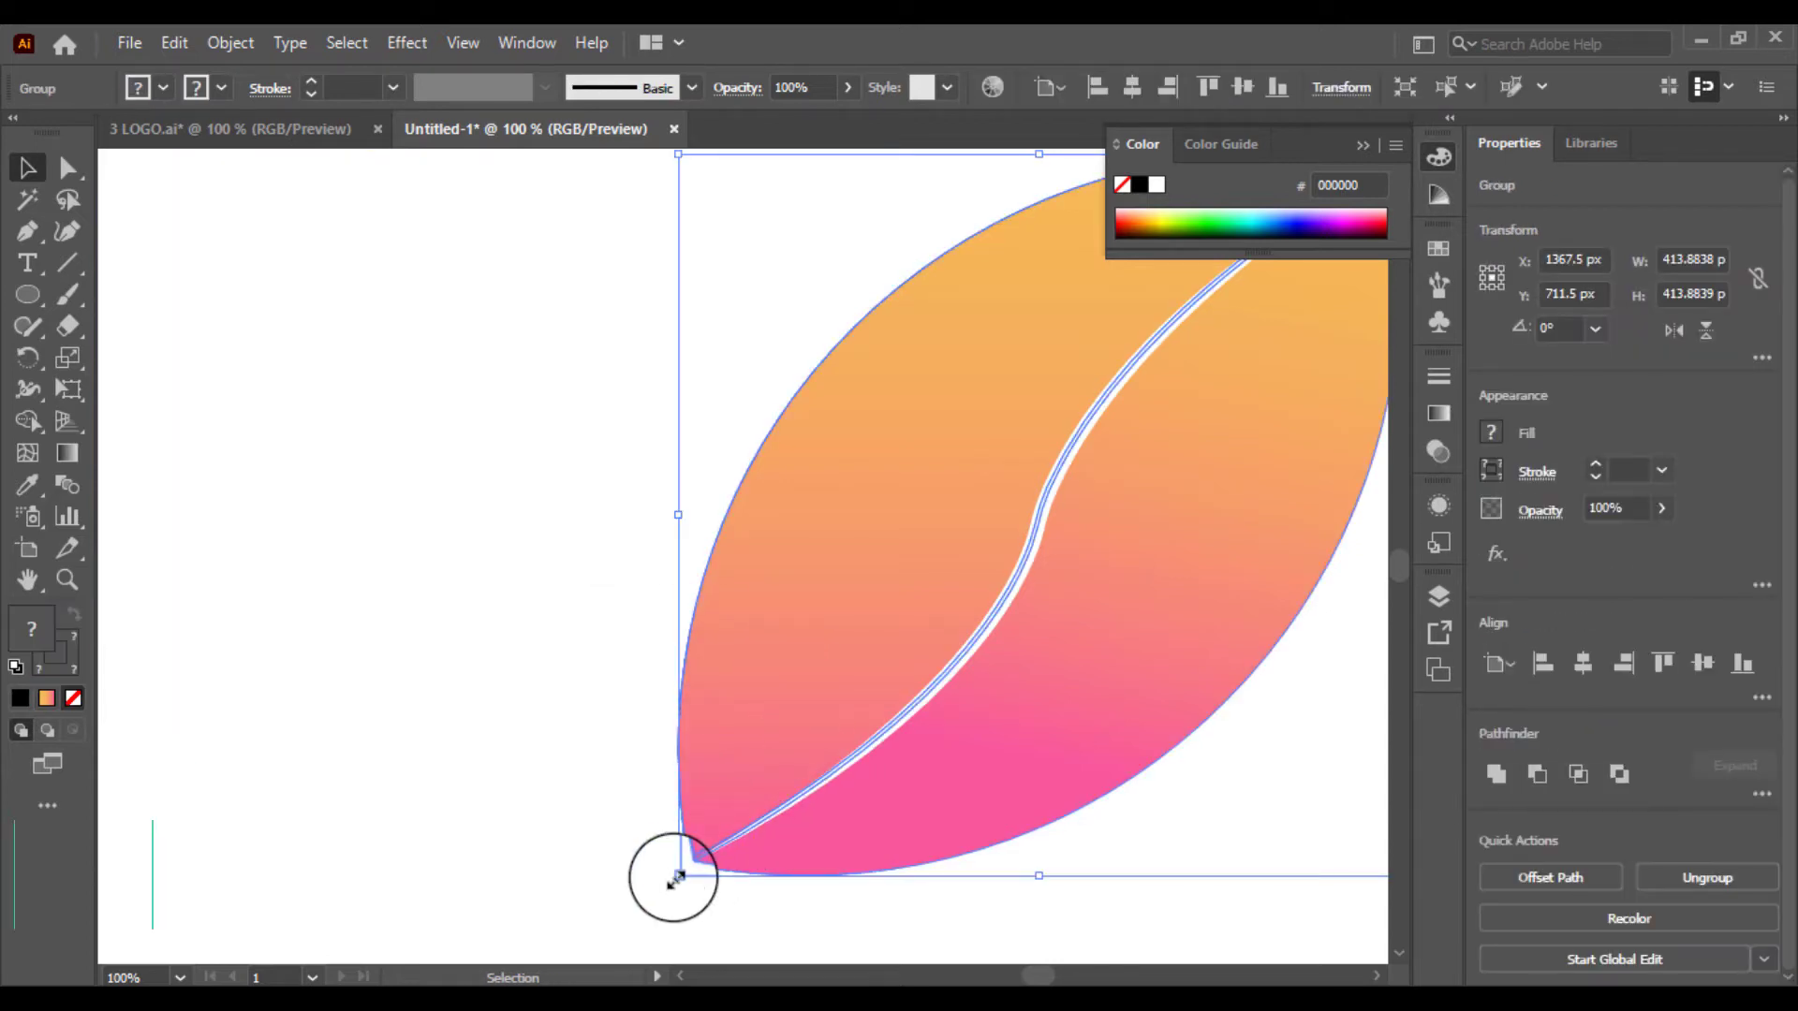
pyautogui.moveTo(674, 874); pyautogui.dragTo(605, 824)
pyautogui.click(658, 848)
pyautogui.click(712, 729)
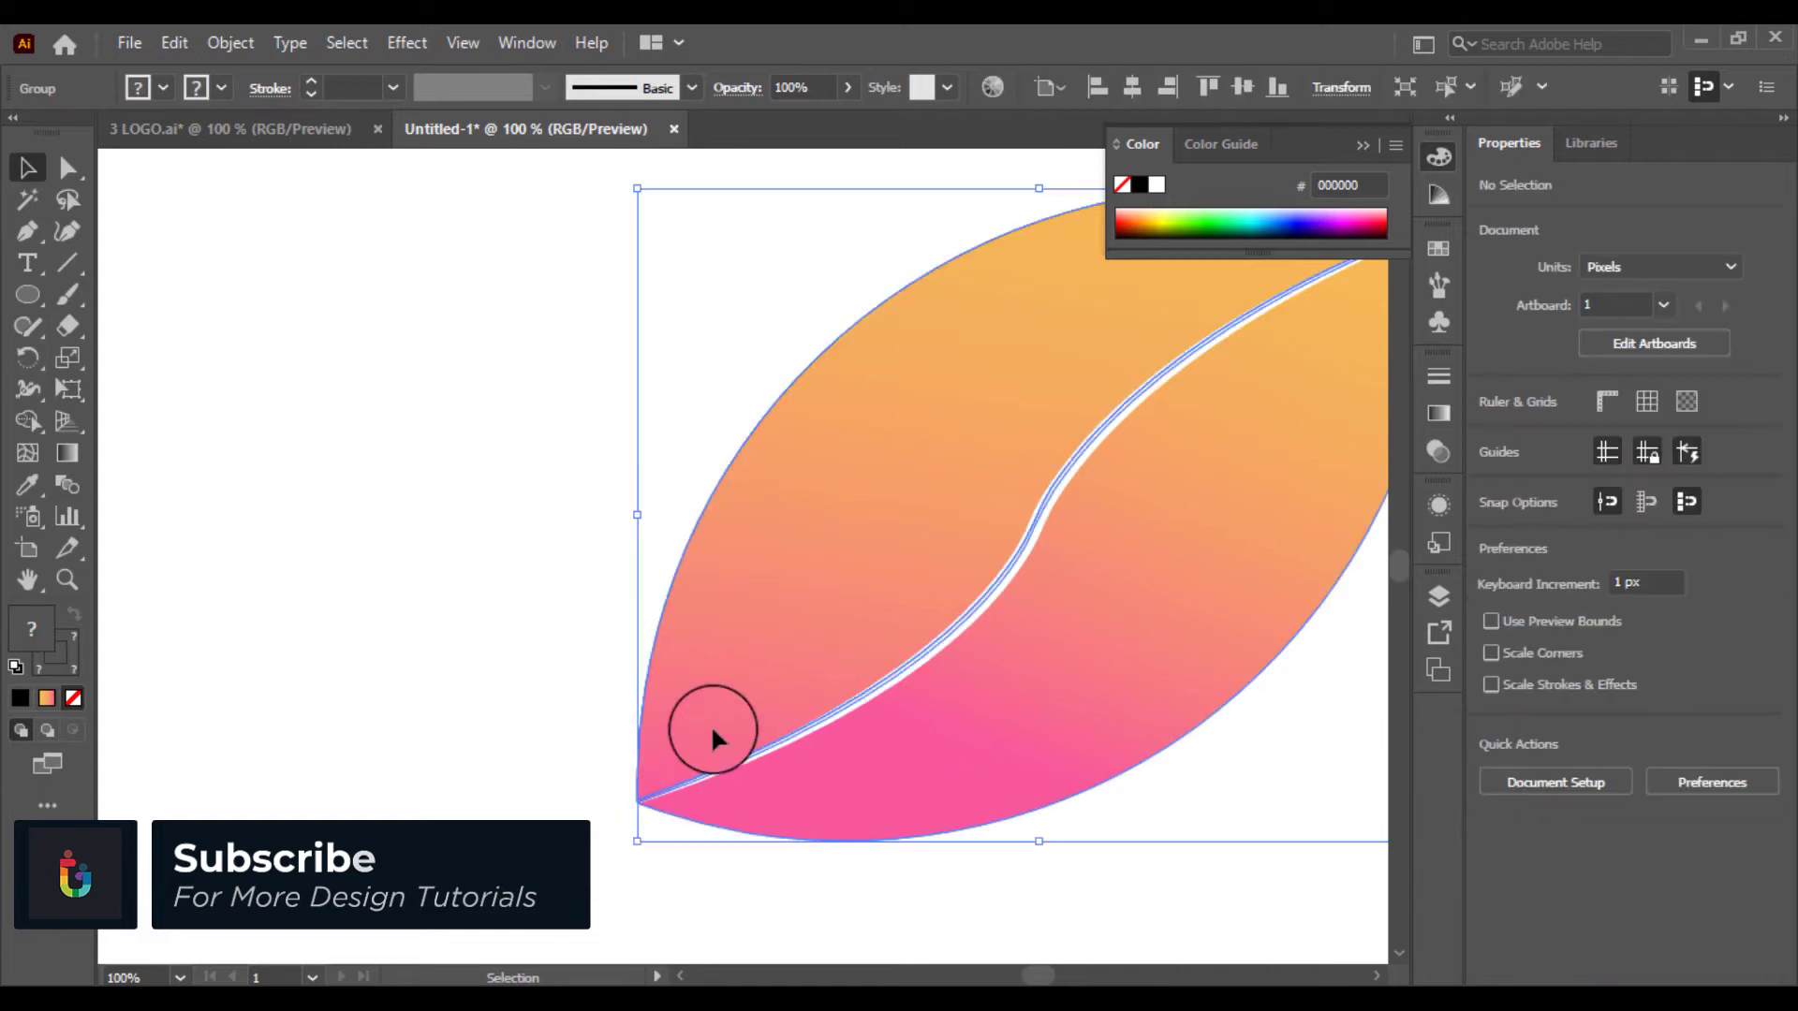
# Duplicate the rotated leaf about 242 px to the left and reflect the copy across the vertical axis.
pyautogui.moveTo(728, 695); pyautogui.dragTo(305, 698)
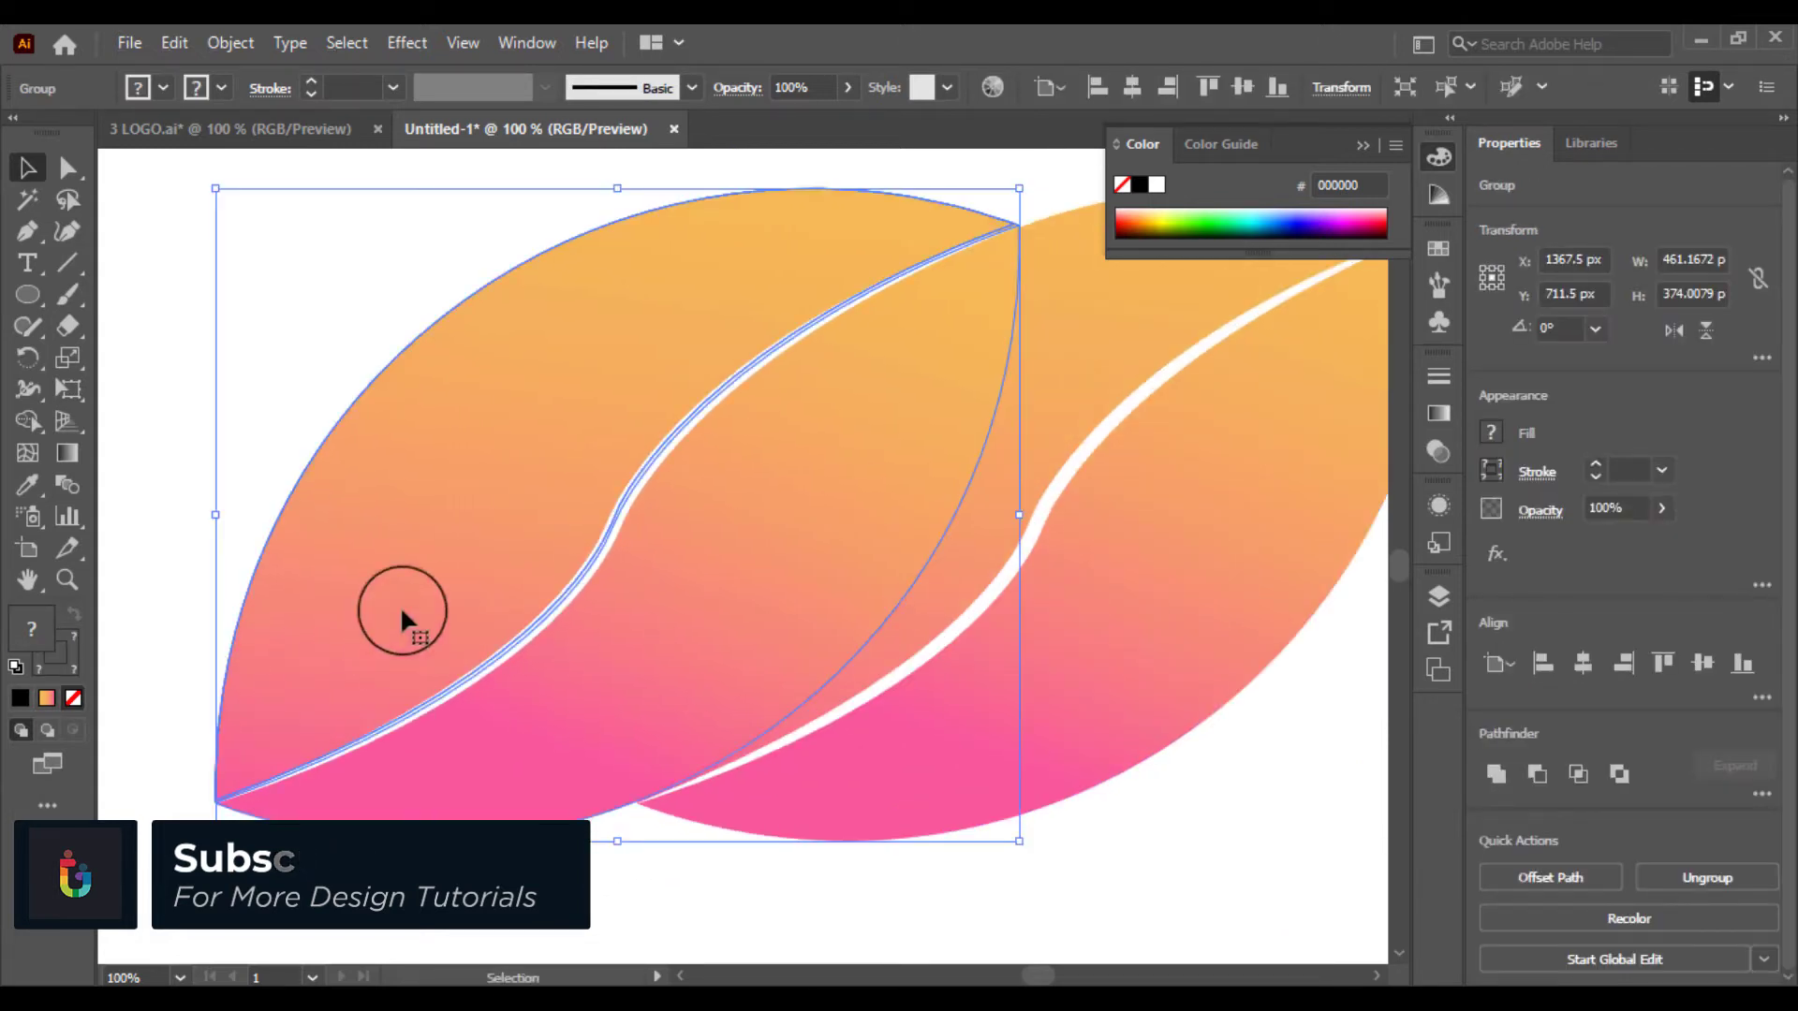
pyautogui.rightClick(402, 613)
pyautogui.moveTo(599, 449)
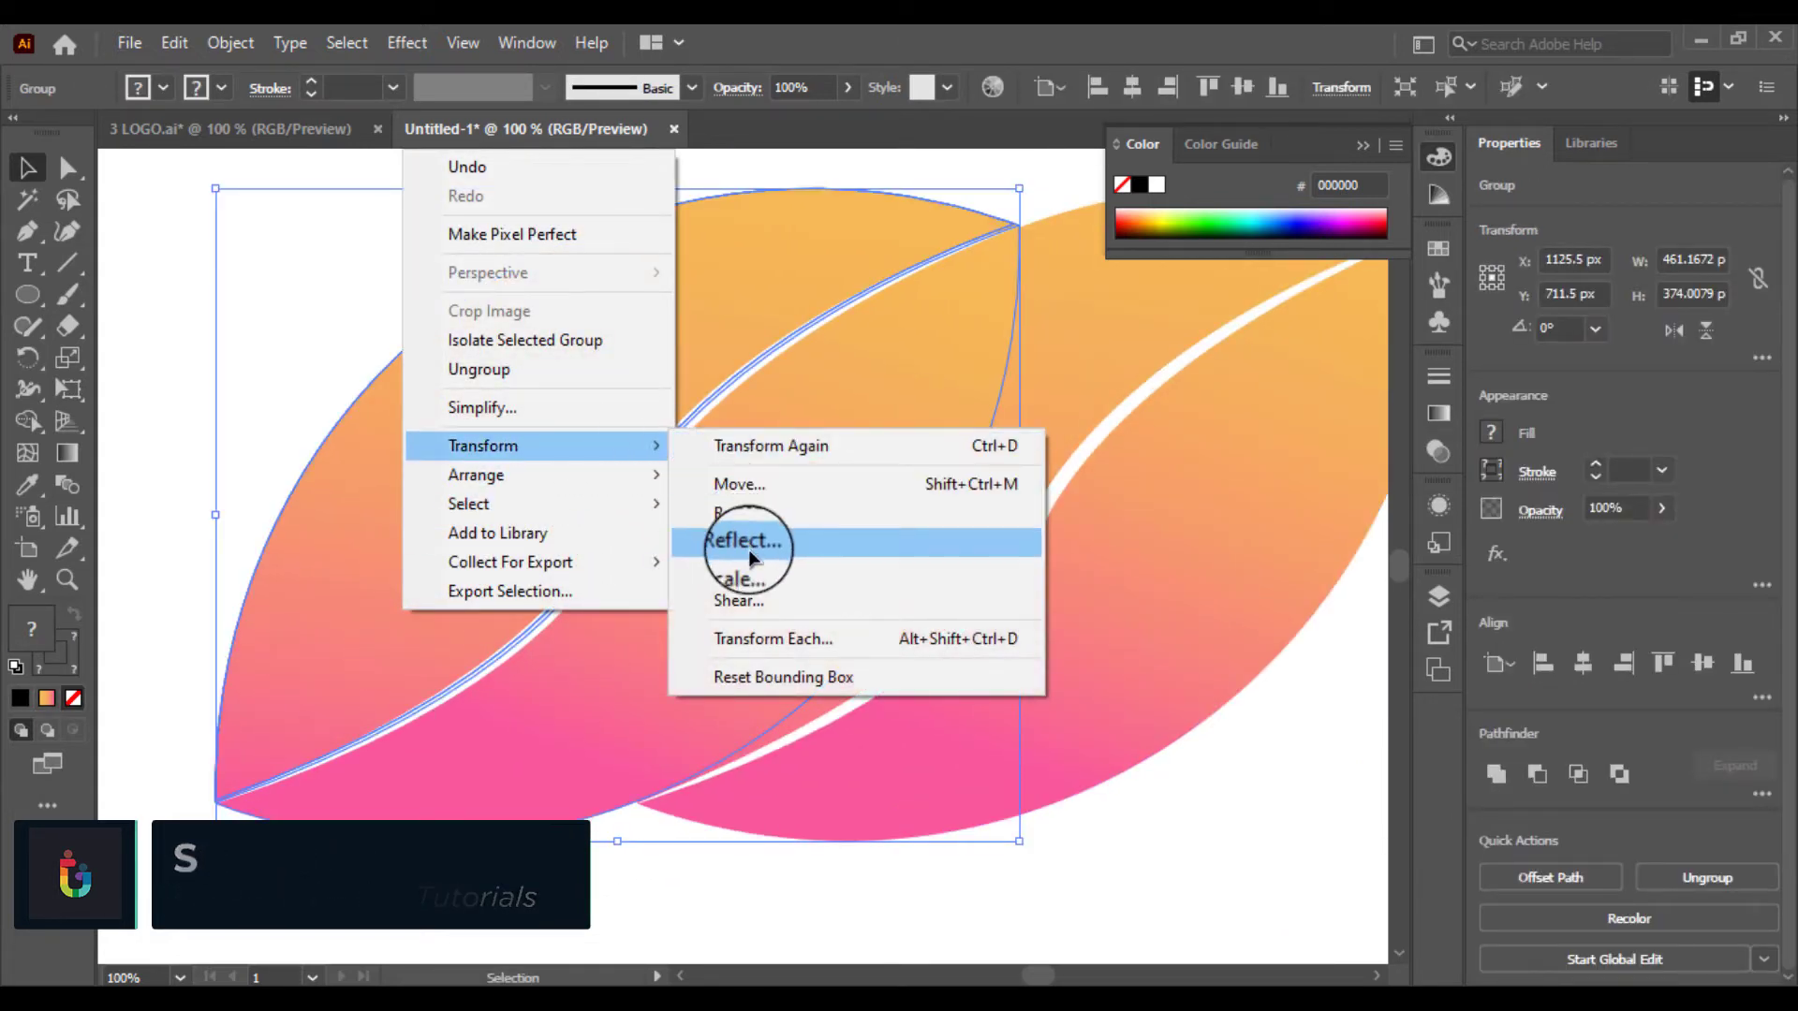
pyautogui.click(749, 541)
pyautogui.click(906, 682)
pyautogui.hotkey('ctrl', 'shift', 'a')
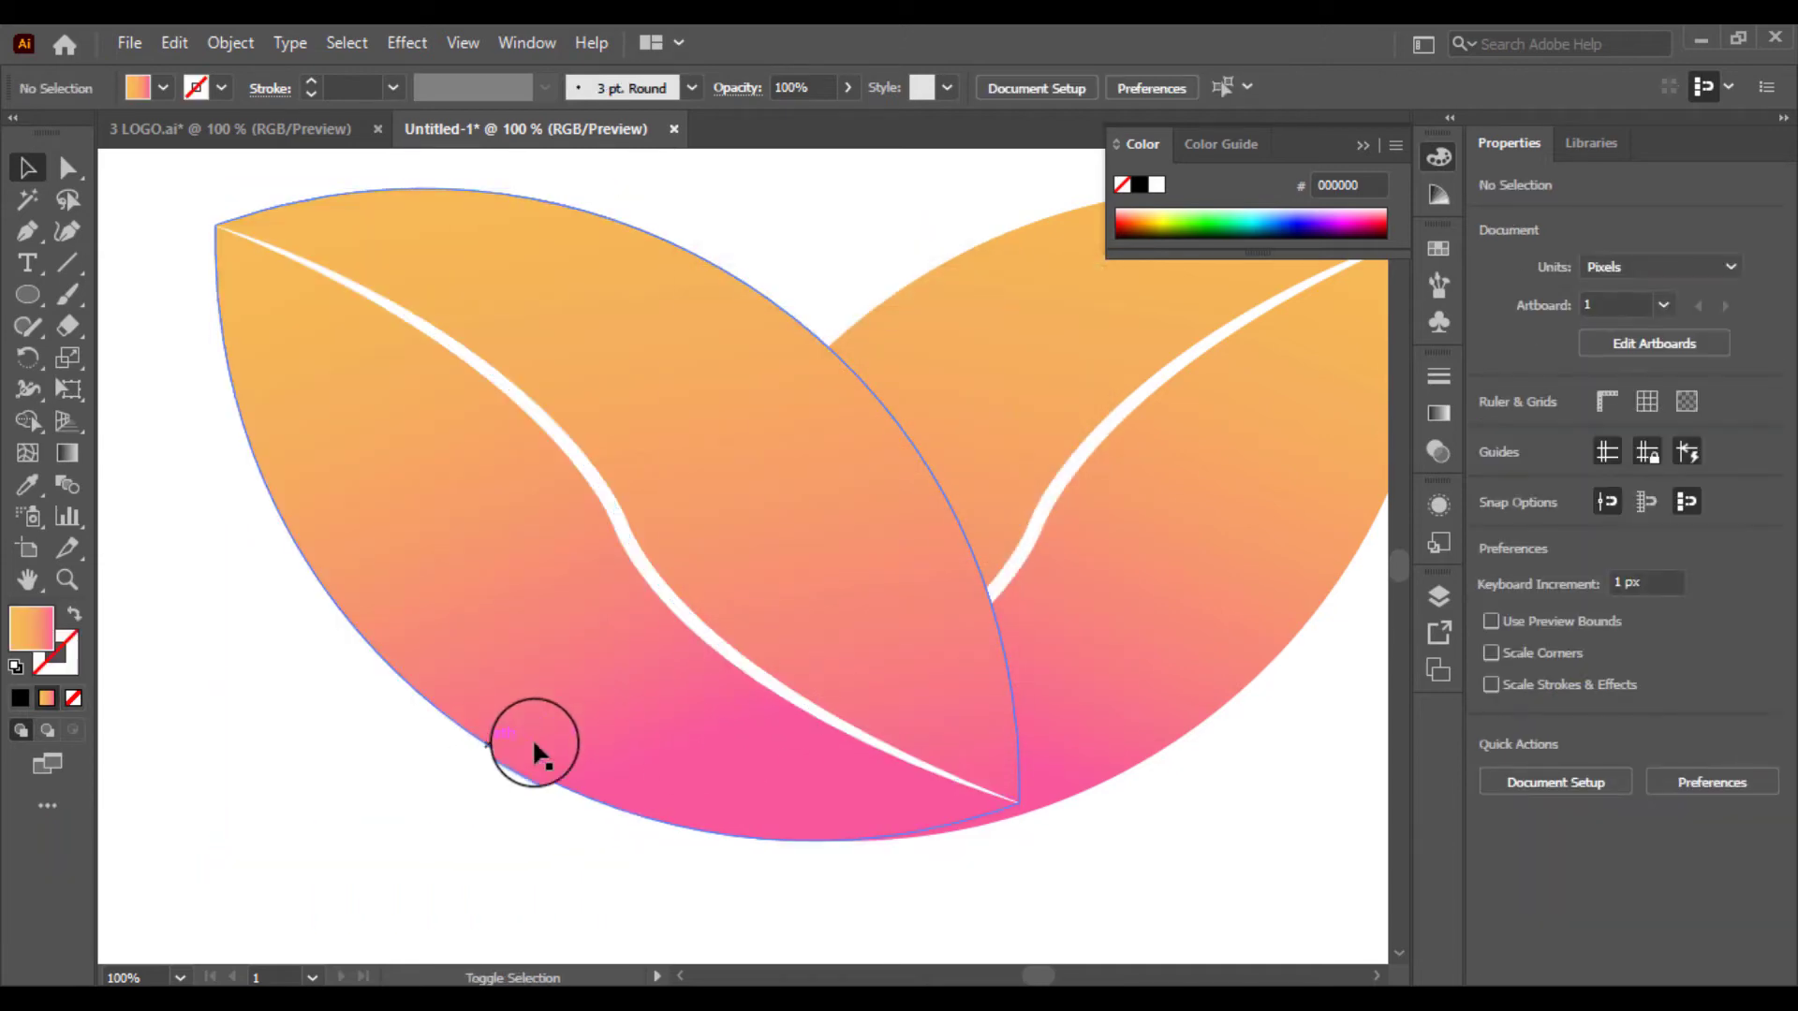
# Move the mirrored leaf left until its lower tip touches the lower tip of the right leaf.
pyautogui.click(775, 582)
pyautogui.moveTo(775, 582); pyautogui.dragTo(443, 607)
pyautogui.moveTo(786, 886); pyautogui.dragTo(444, 702)
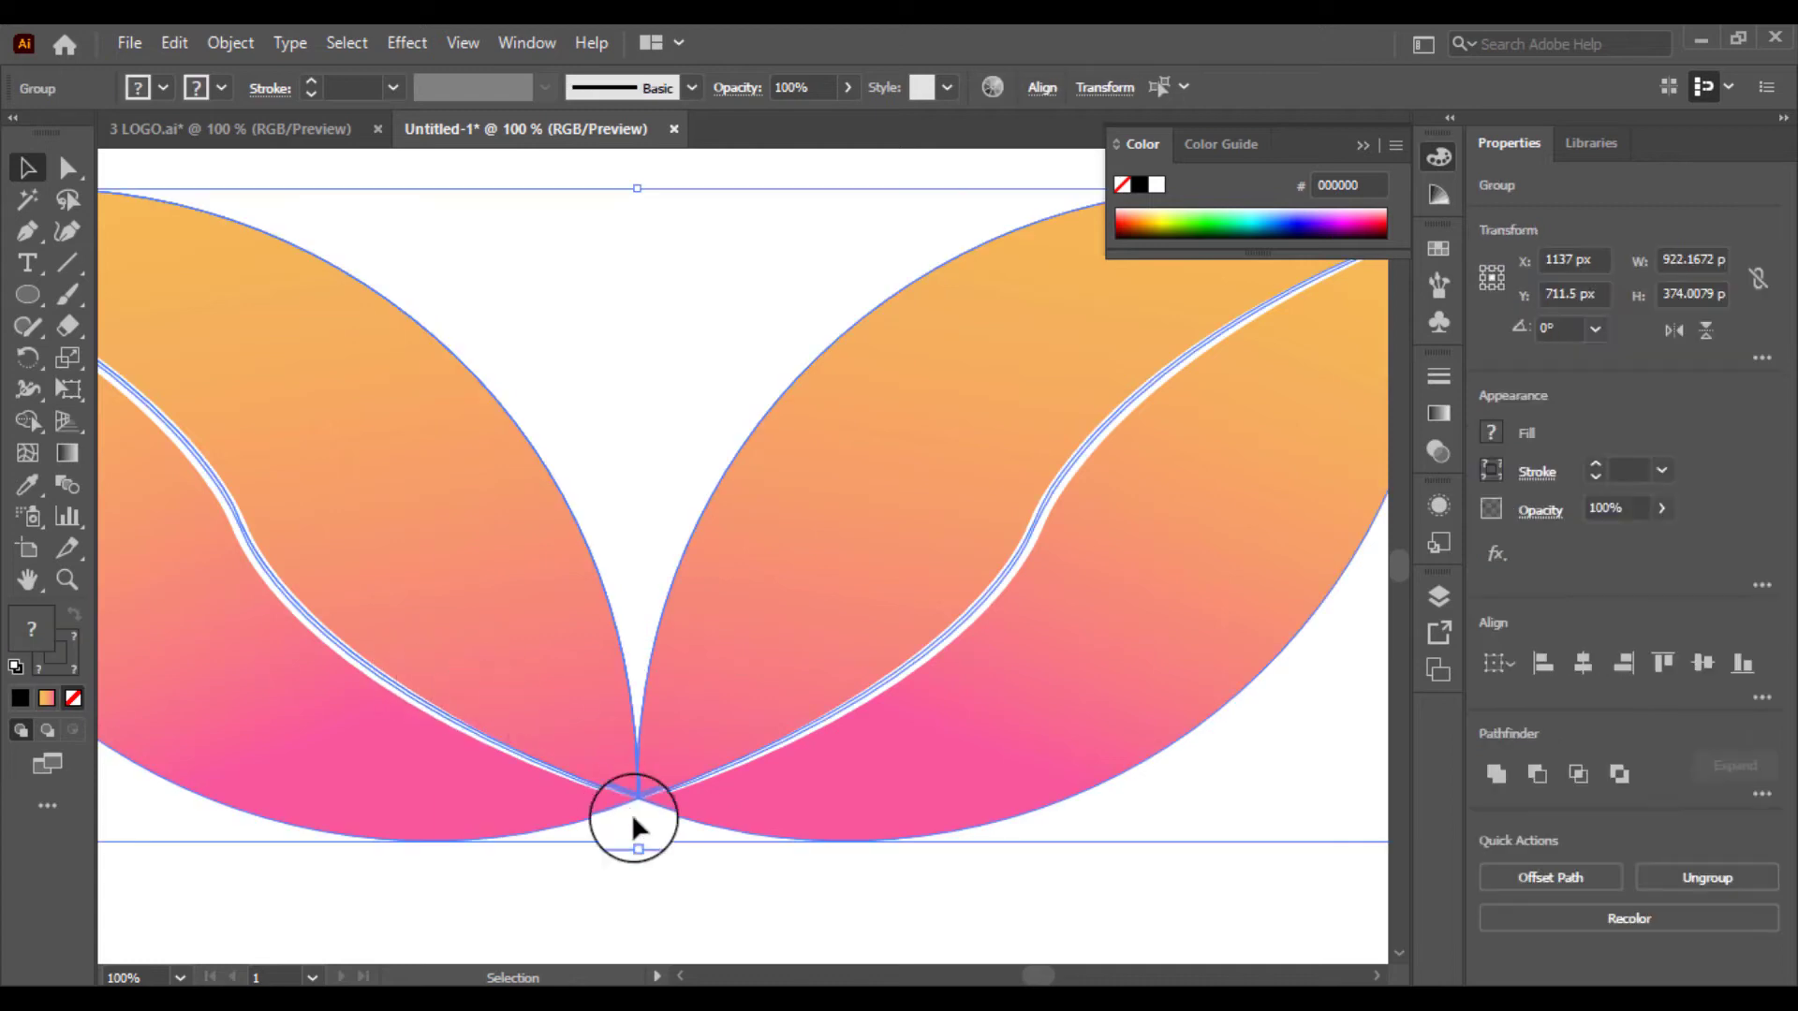
pyautogui.click(633, 818)
pyautogui.moveTo(572, 714); pyautogui.dragTo(578, 712)
pyautogui.moveTo(694, 867); pyautogui.dragTo(548, 718)
pyautogui.click(667, 872)
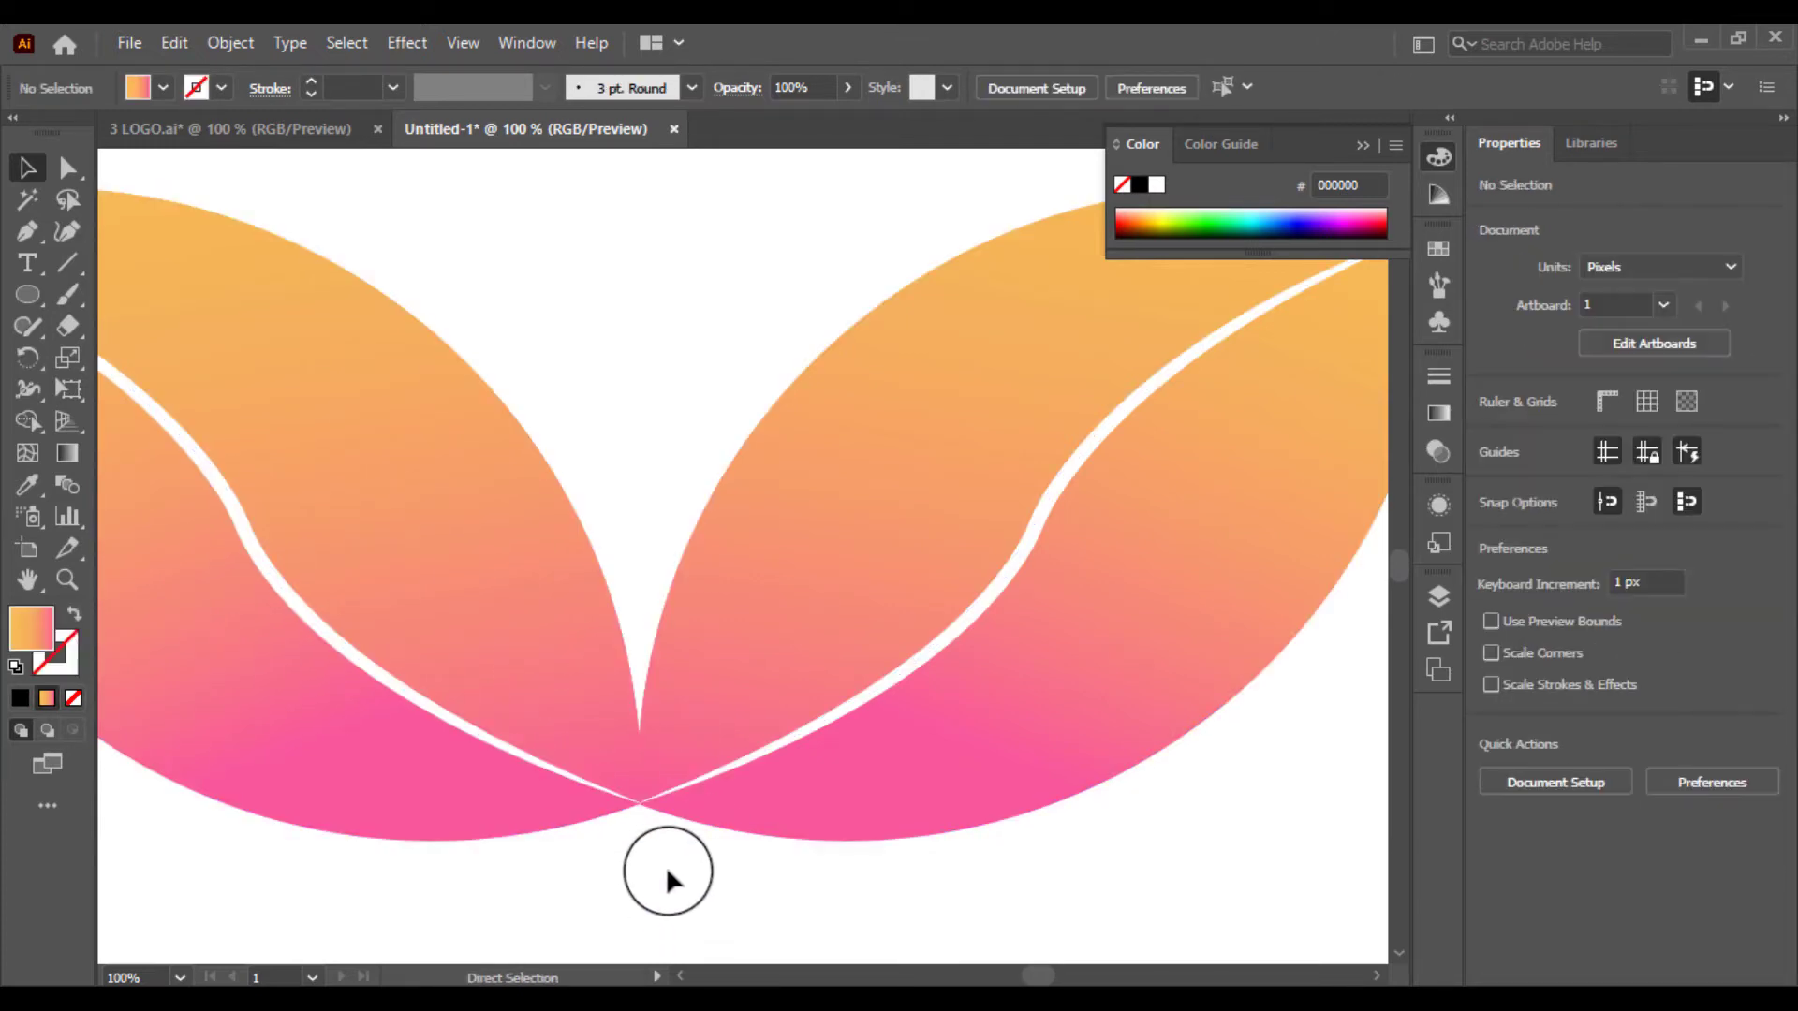
# Fine-tune the left leaf with a small shift left so both lower tips meet exactly without overlapping.
pyautogui.hotkey('ctrl', '+')
pyautogui.hotkey('ctrl', '+')
pyautogui.hotkey('ctrl', '+')
pyautogui.moveTo(667, 854); pyautogui.dragTo(916, 484)
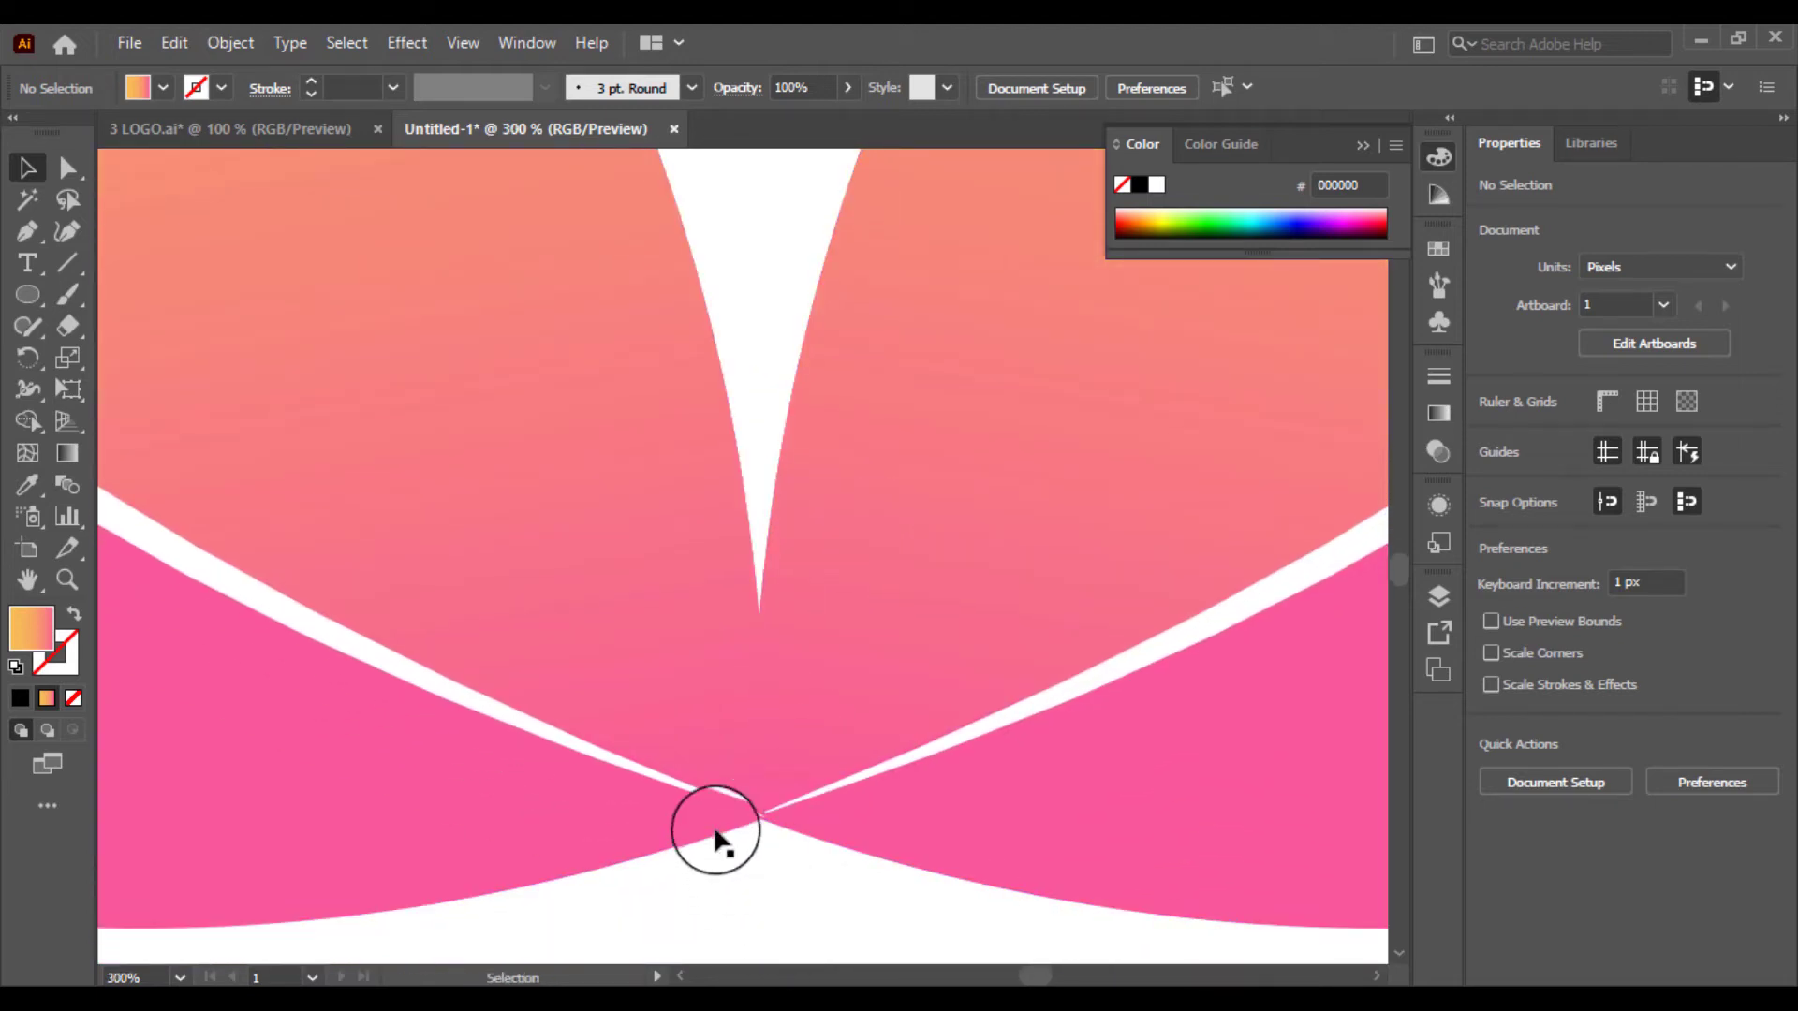
pyautogui.click(718, 733)
pyautogui.keyDown('shift'); pyautogui.click(701, 729); pyautogui.keyUp('shift')
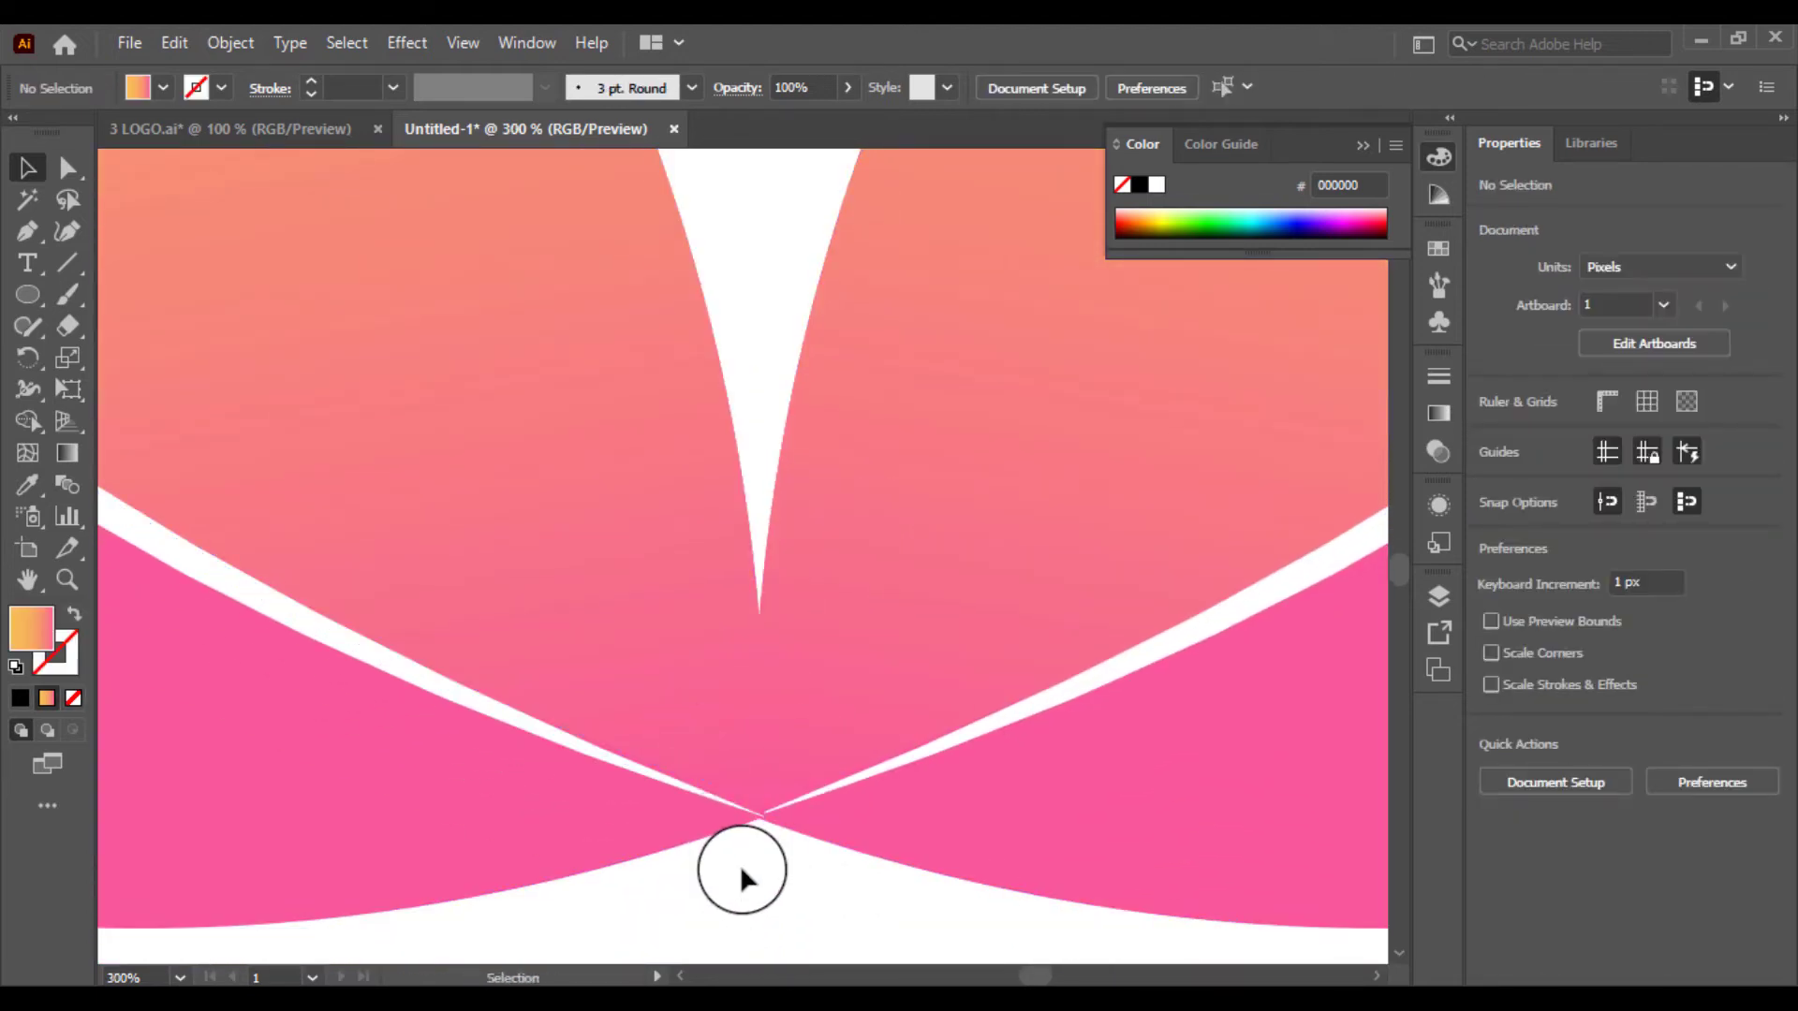
pyautogui.moveTo(714, 823); pyautogui.dragTo(701, 815)
pyautogui.click(849, 895)
pyautogui.moveTo(848, 895); pyautogui.dragTo(684, 752)
pyautogui.click(780, 885)
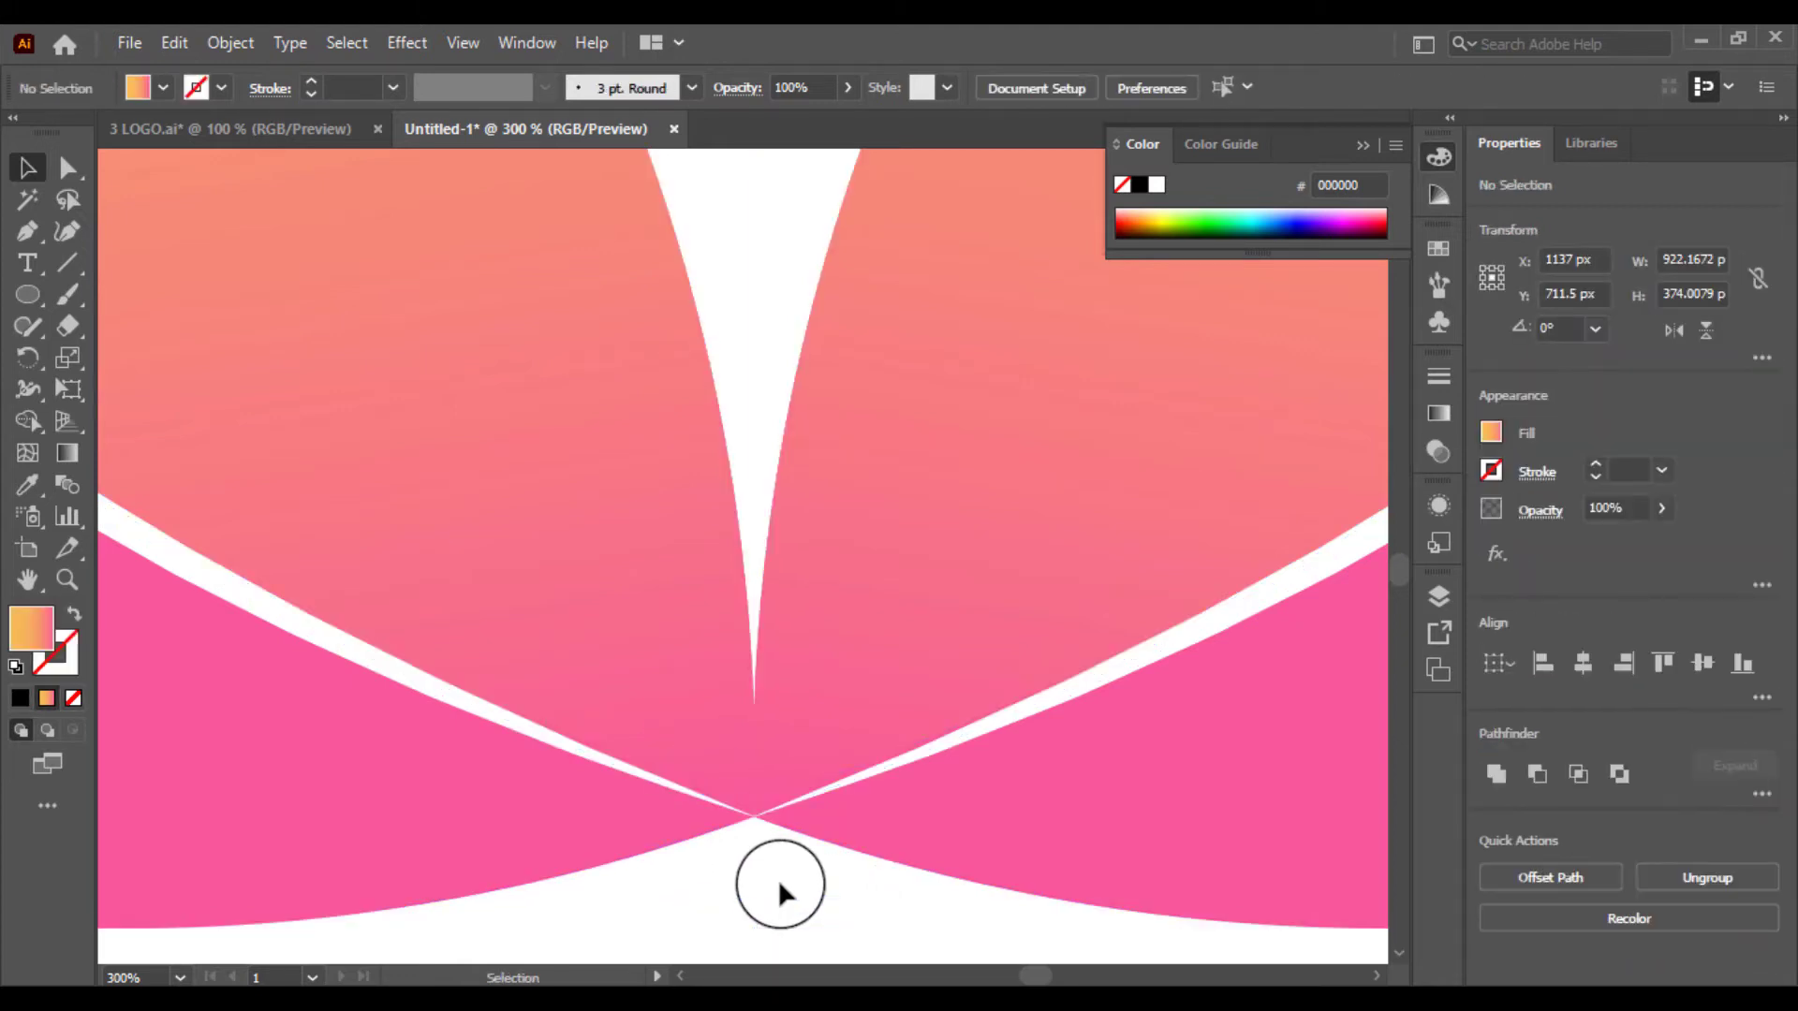
# Duplicate the right leaf, rotate the copy upright and centre it between the two leaves at X 1137.5 px, Y 581.5 px.
pyautogui.hotkey('ctrl', '-')
pyautogui.hotkey('ctrl', '-')
pyautogui.hotkey('ctrl', '-')
pyautogui.hotkey('ctrl', '-')
pyautogui.hotkey('ctrl', '-')
pyautogui.hotkey('ctrl', '-')
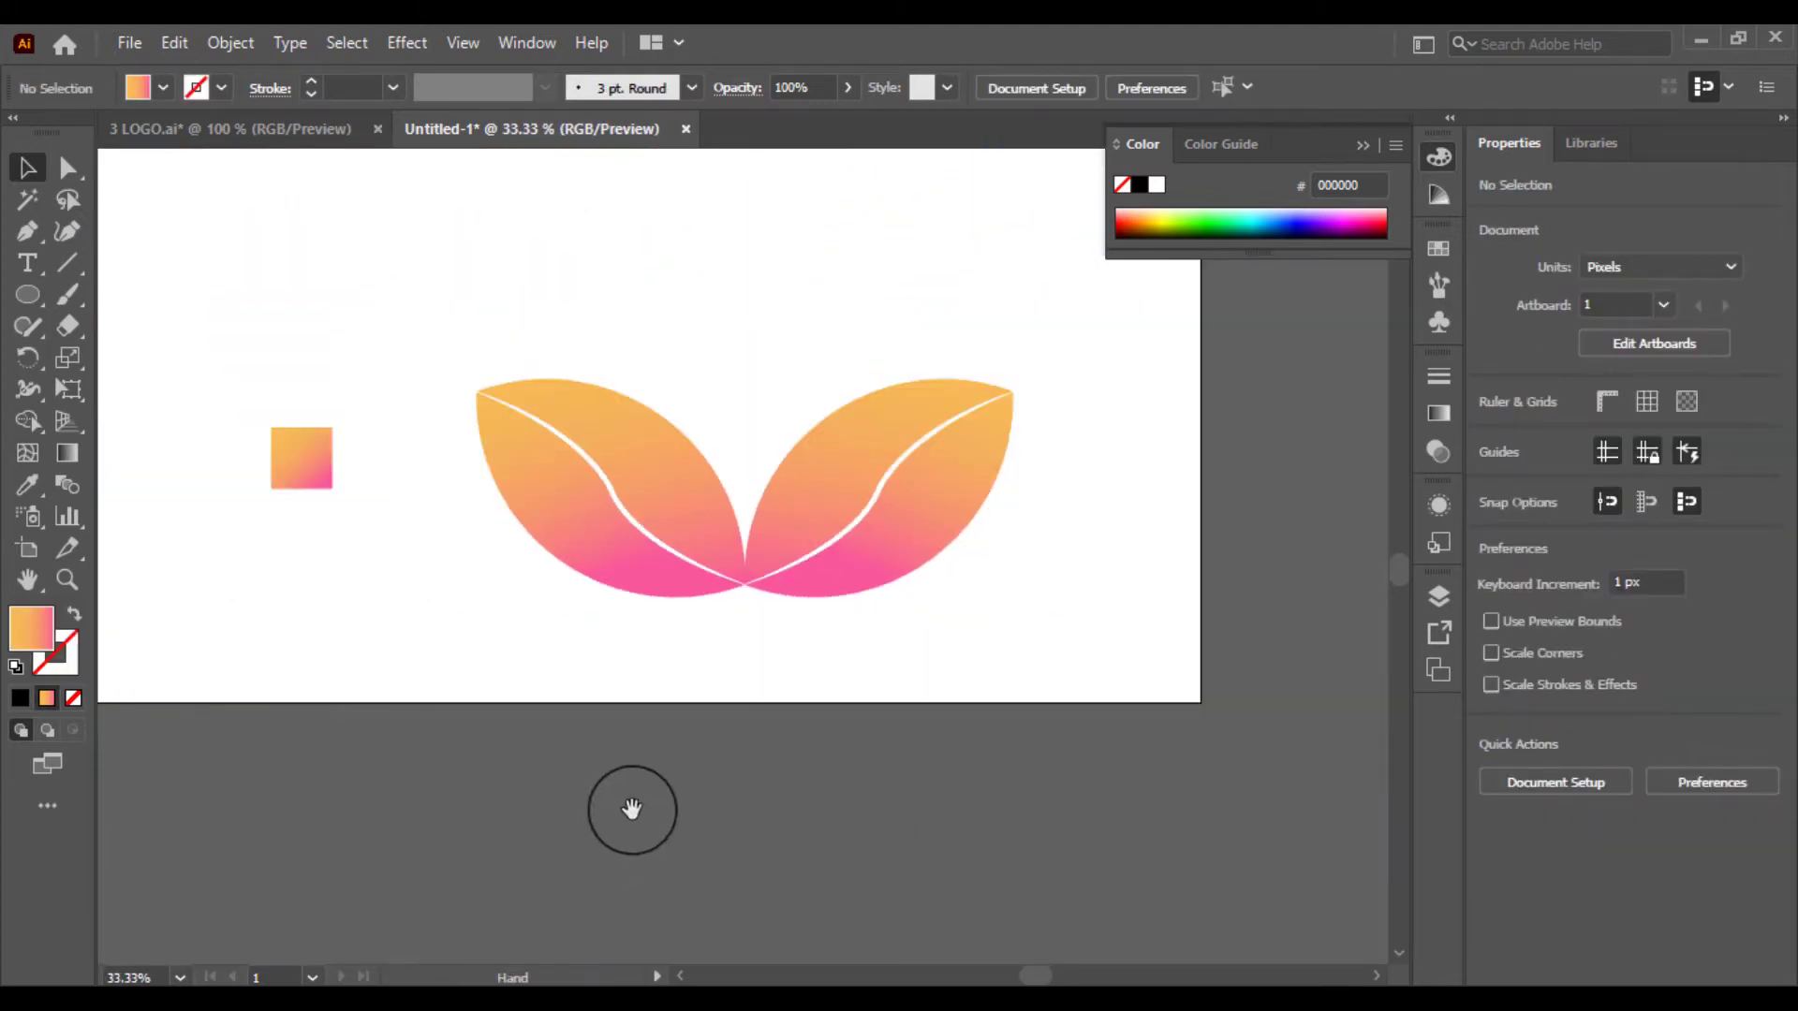
pyautogui.moveTo(582, 658); pyautogui.dragTo(552, 889)
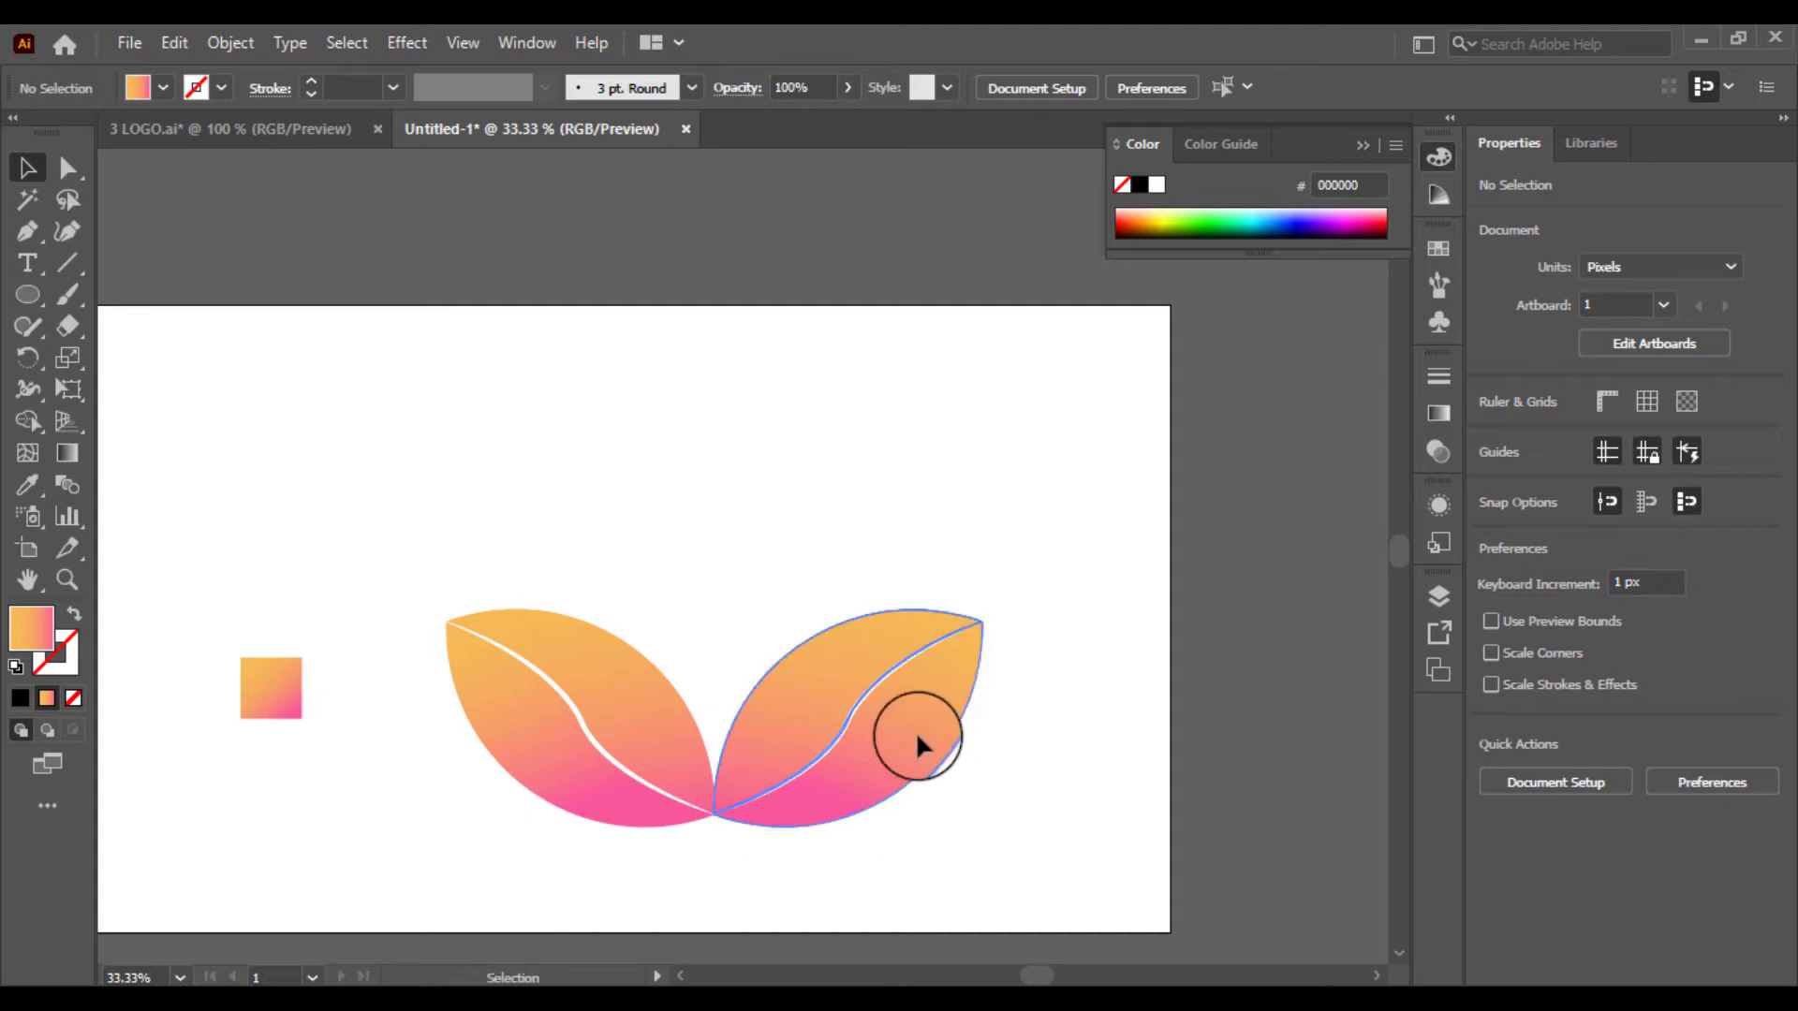
pyautogui.moveTo(917, 737); pyautogui.dragTo(849, 534)
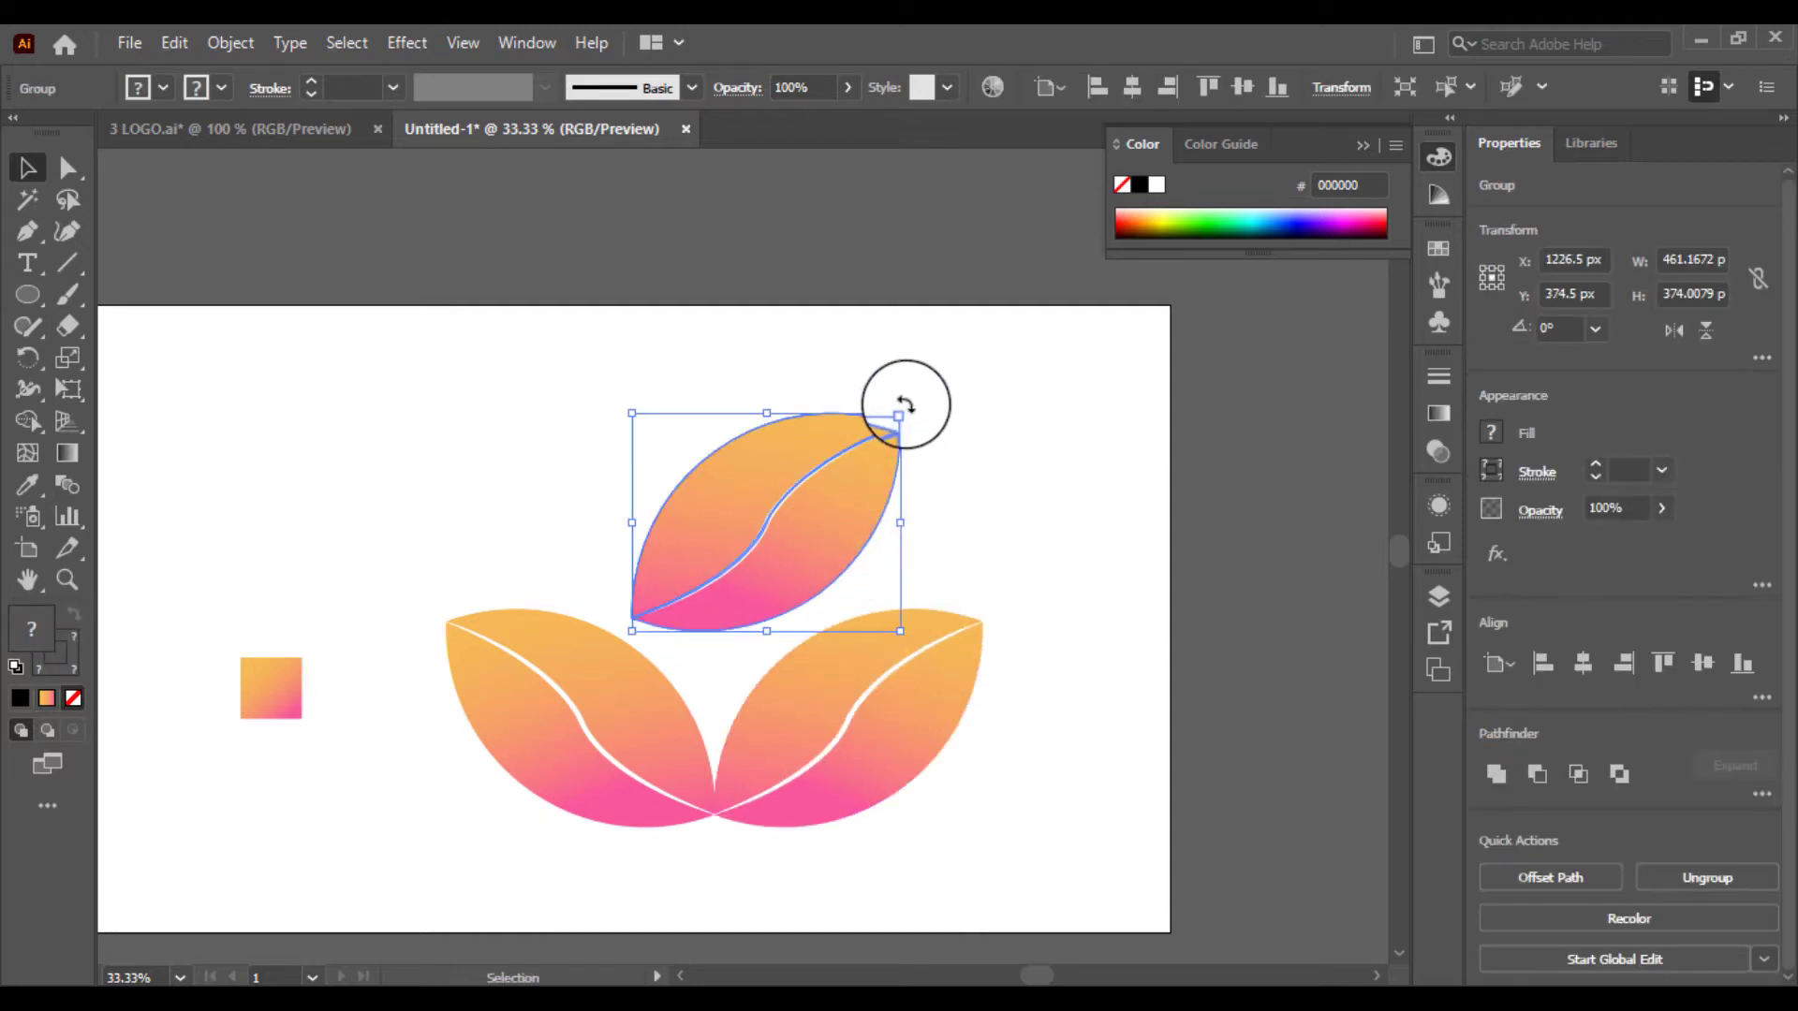
pyautogui.moveTo(905, 405); pyautogui.dragTo(755, 545)
pyautogui.click(964, 503)
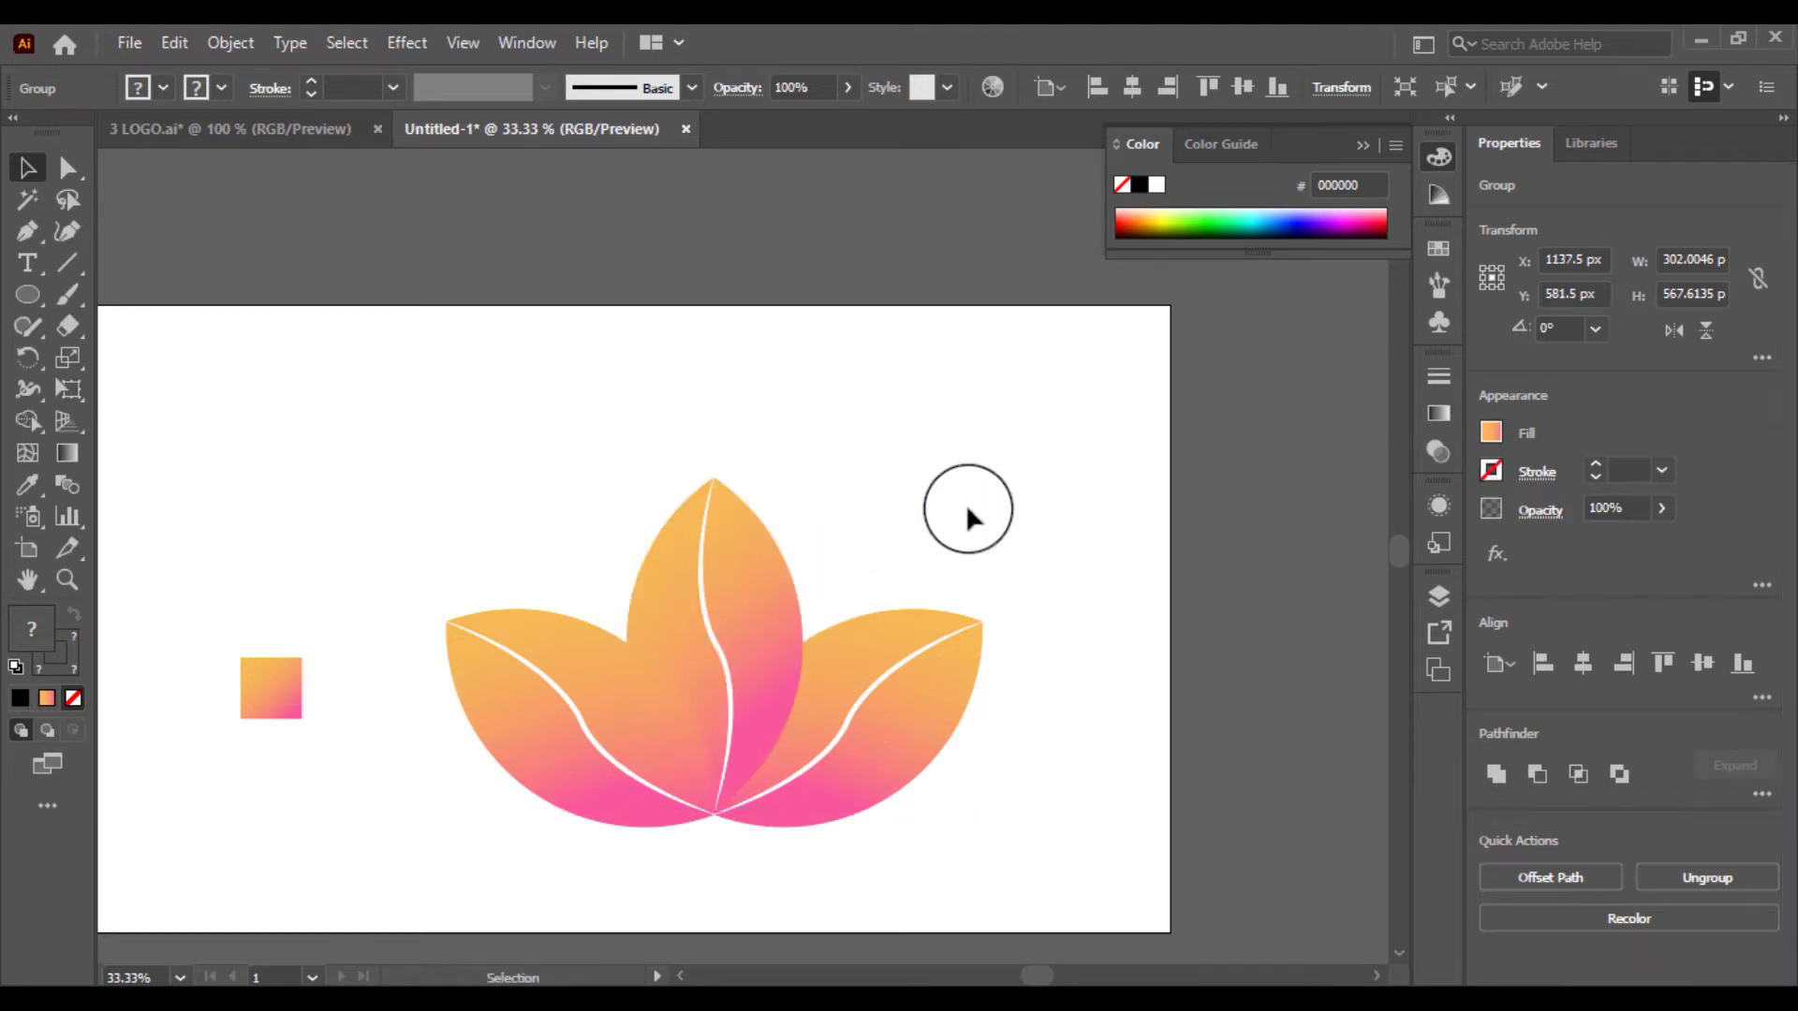
# Send the upright centre leaf to the back, behind the two side leaves.
pyautogui.click(756, 547)
pyautogui.rightClick(759, 556)
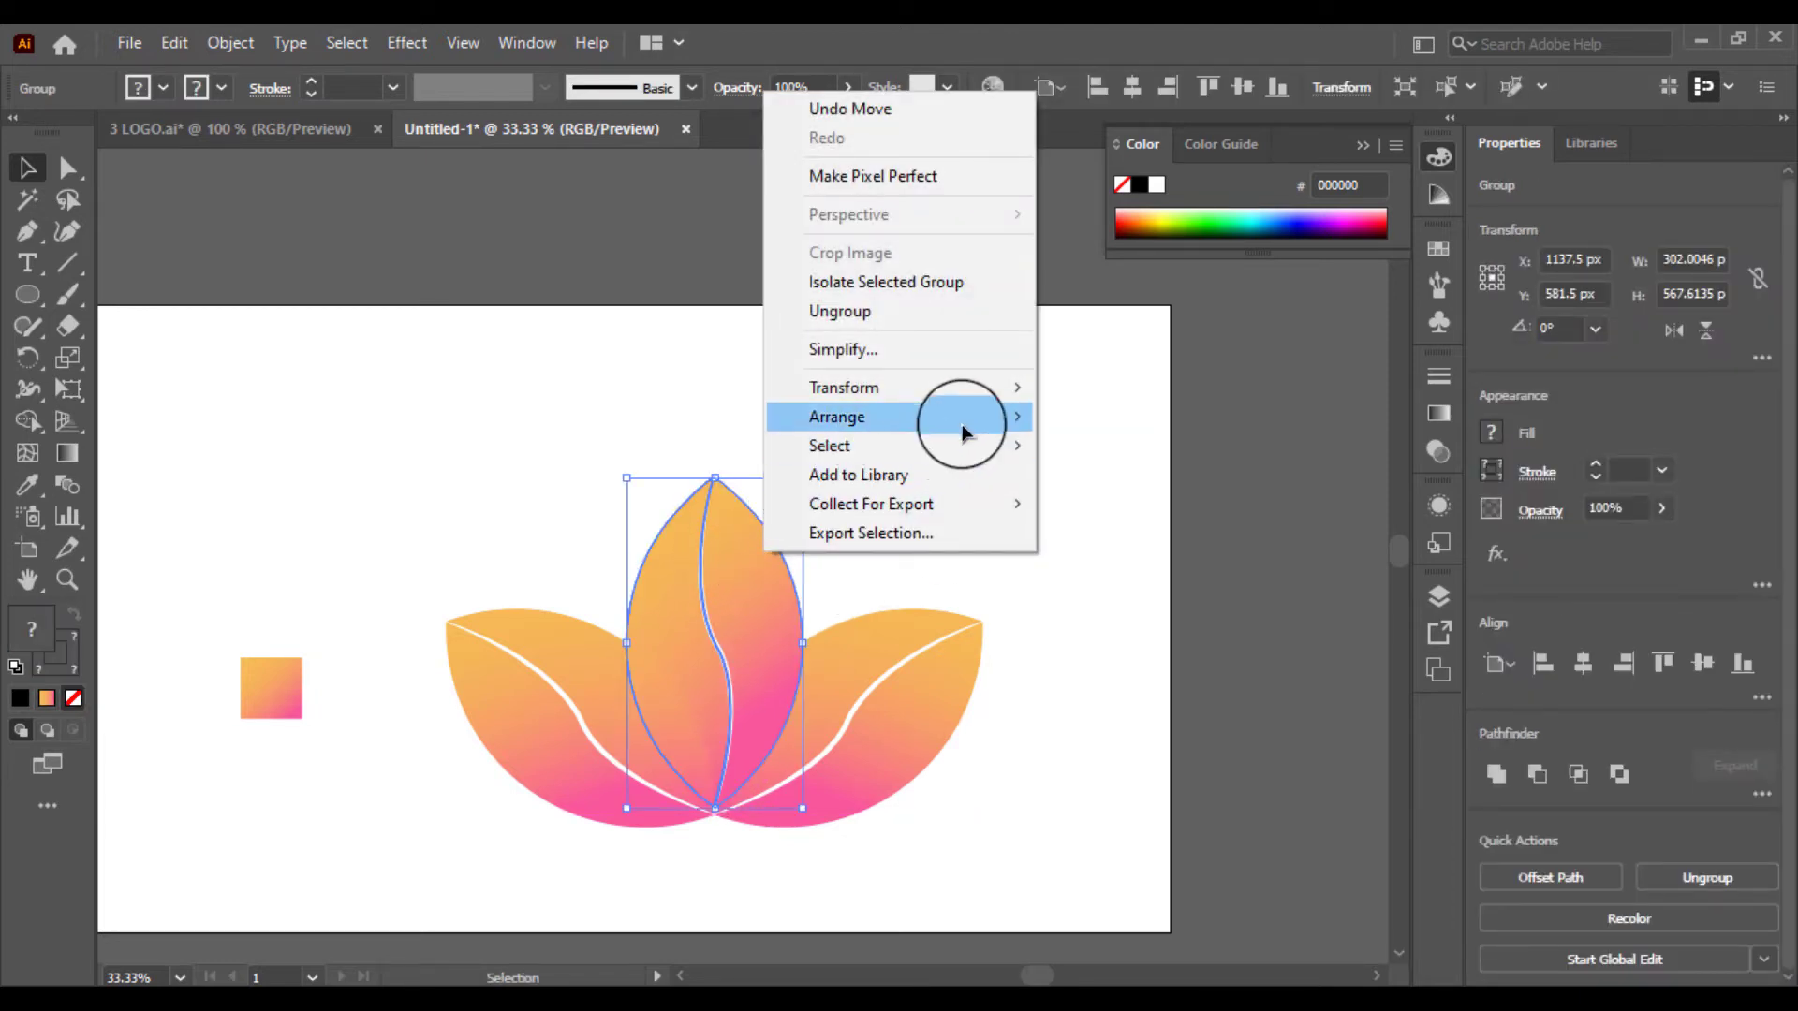
pyautogui.moveTo(995, 413)
pyautogui.click(1120, 504)
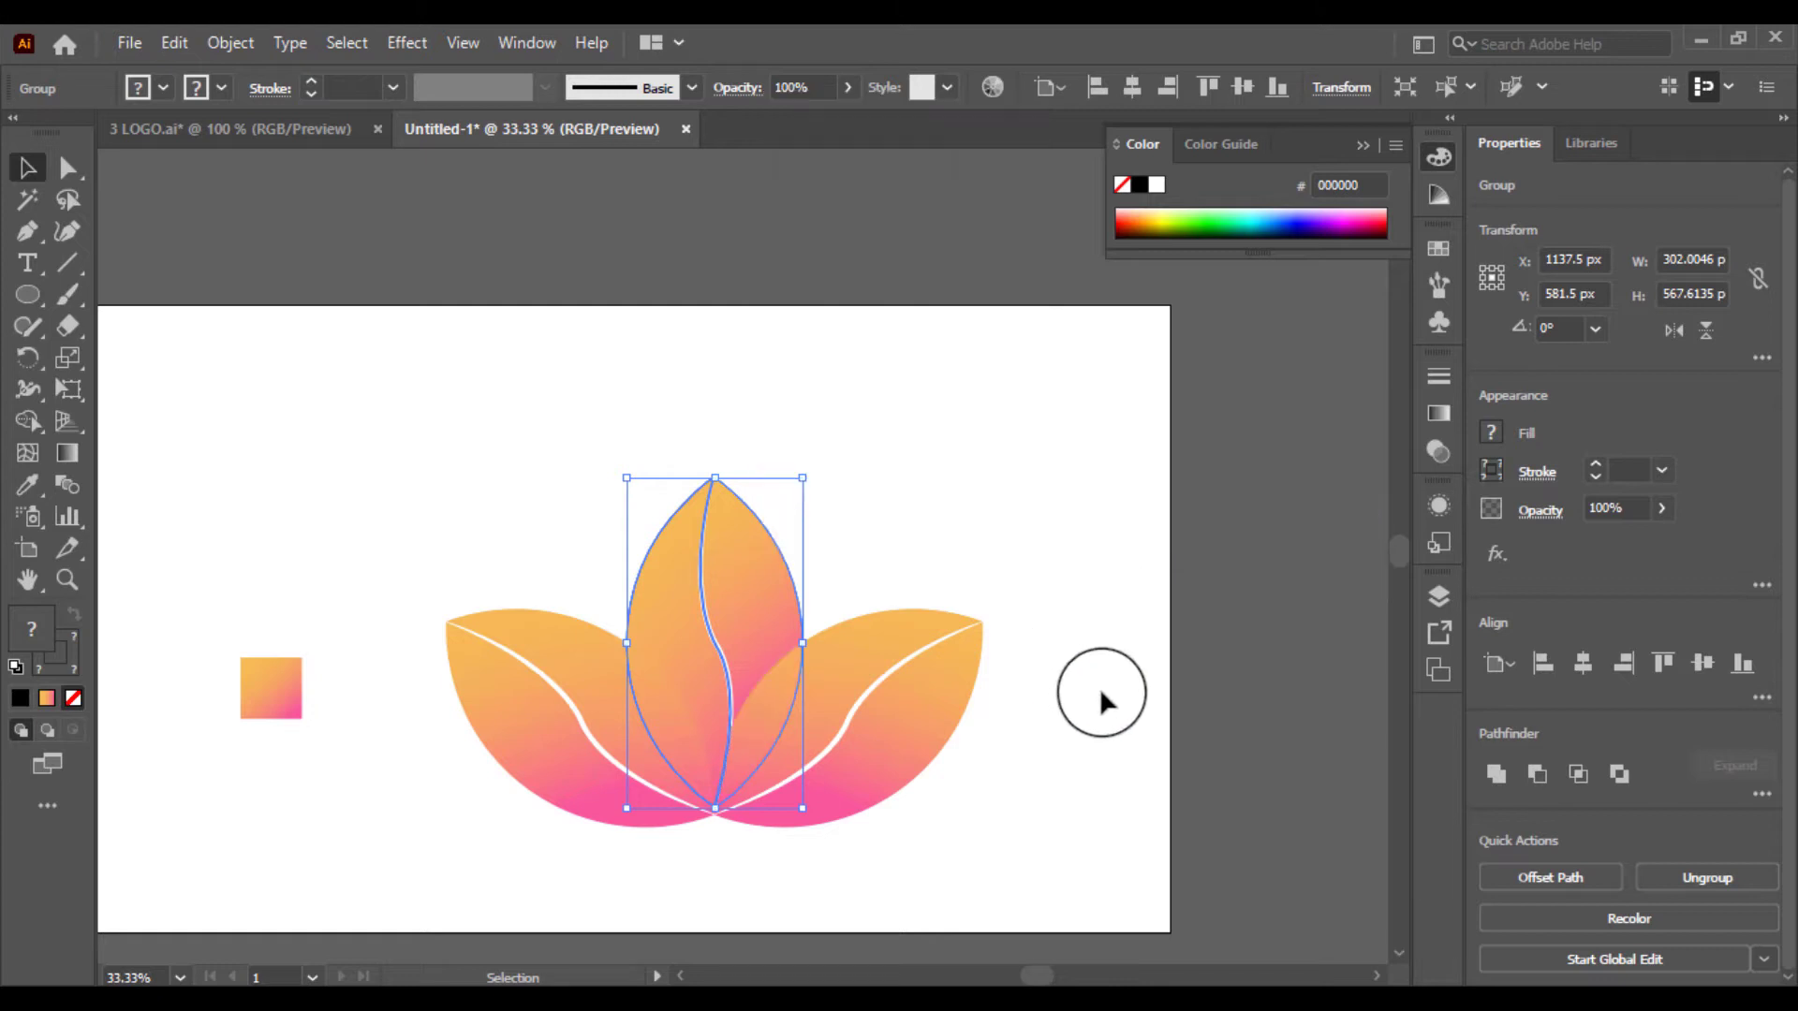
# Move the three-leaf flower toward the artboard's upper left and place a duplicate at the lower right, centred at about X 1537 px, Y 682 px.
pyautogui.click(1086, 768)
pyautogui.moveTo(1029, 861); pyautogui.dragTo(644, 712)
pyautogui.click(813, 863)
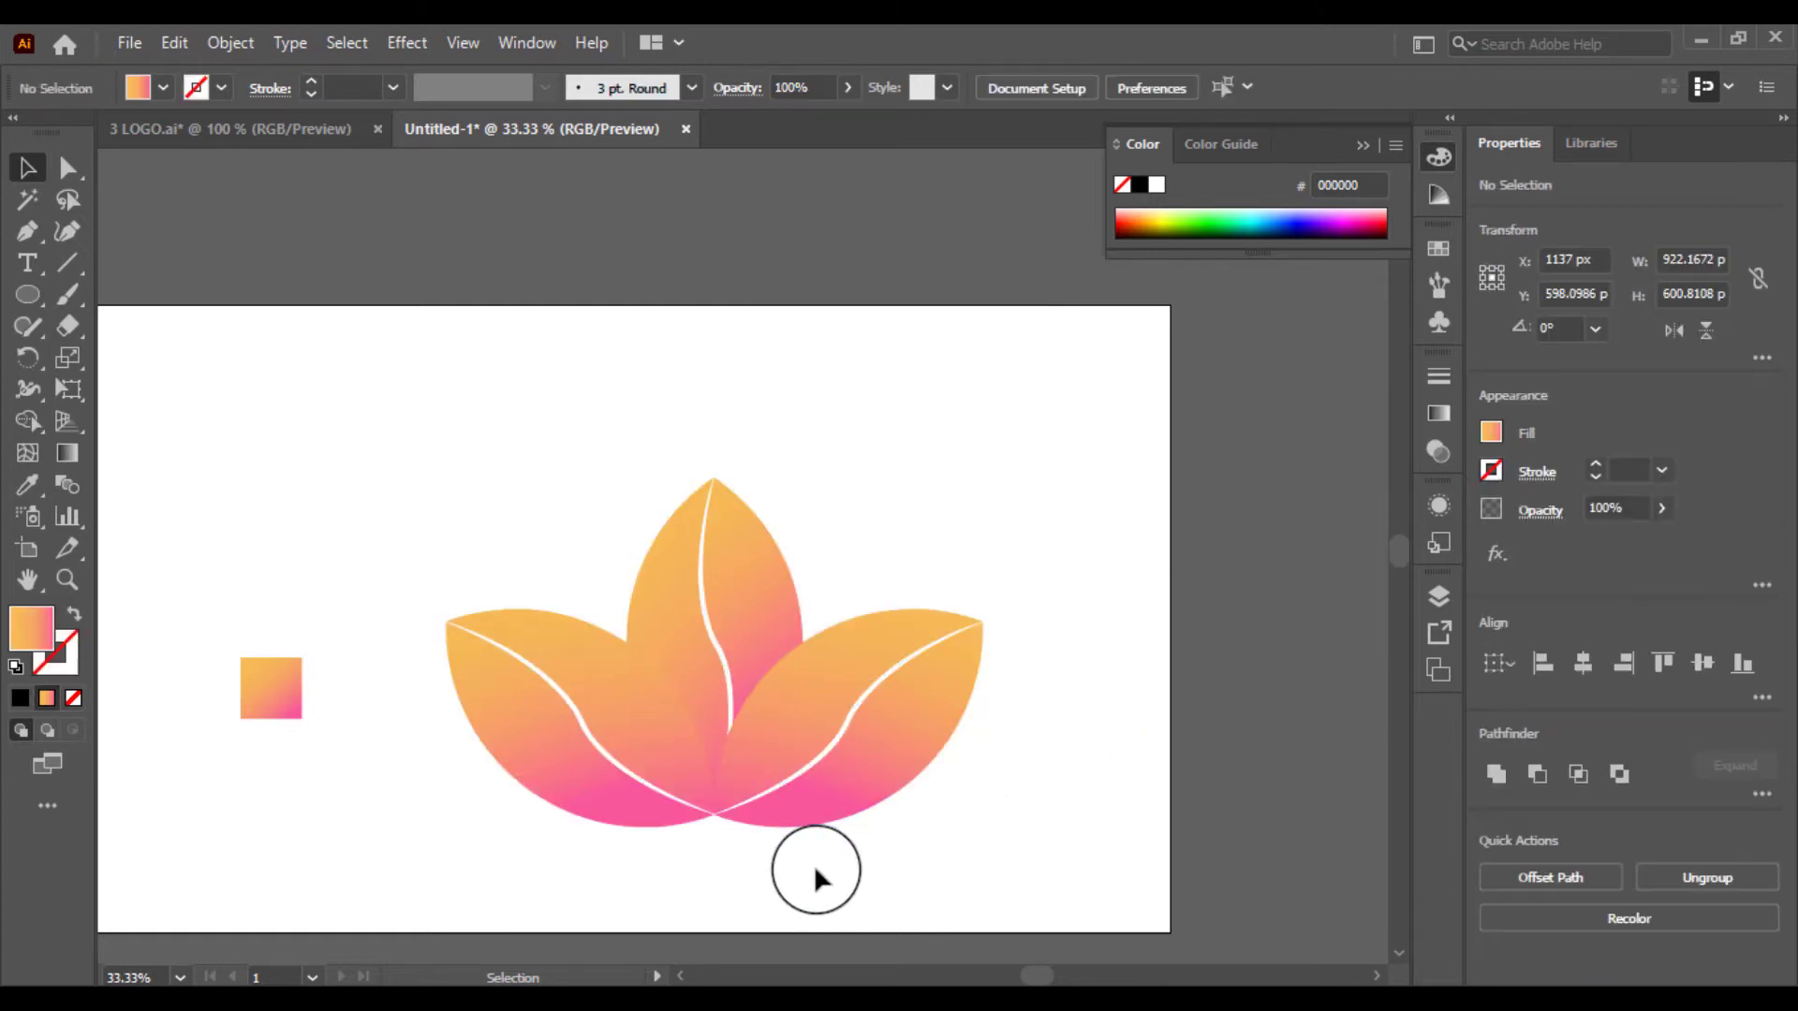
pyautogui.click(761, 751)
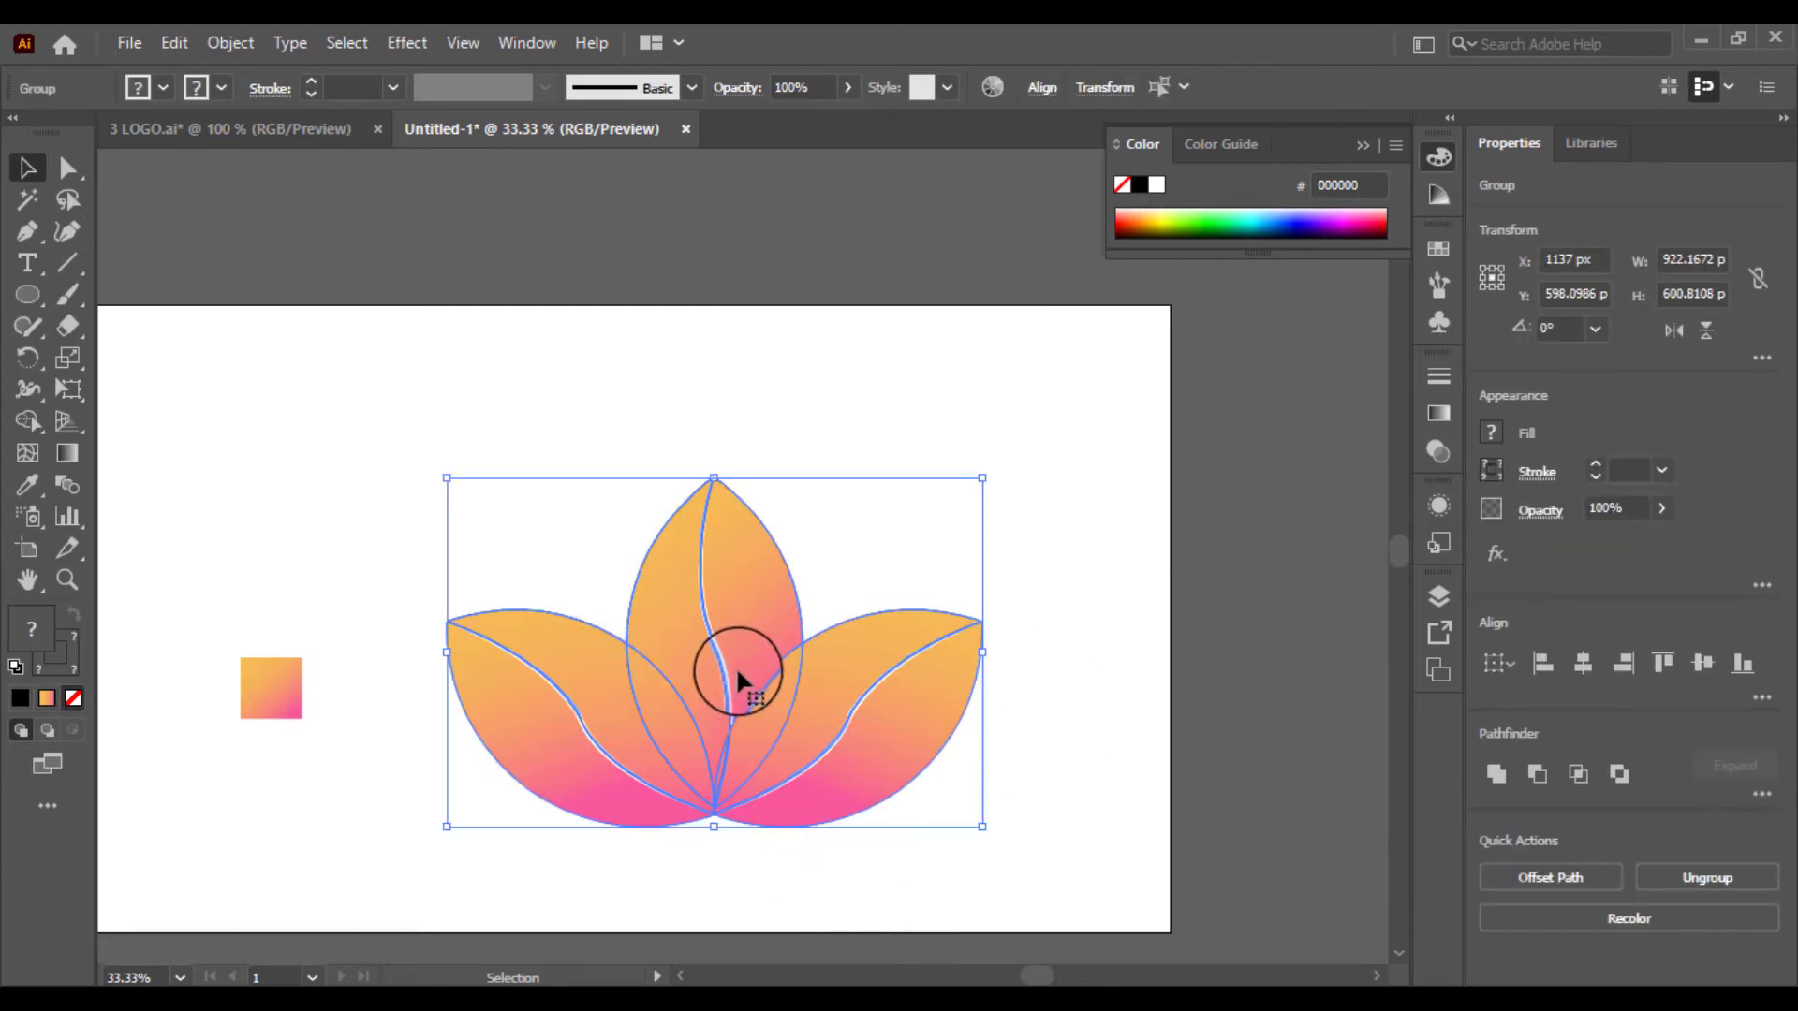
pyautogui.keyDown('shift'); pyautogui.click(783, 580); pyautogui.keyUp('shift')
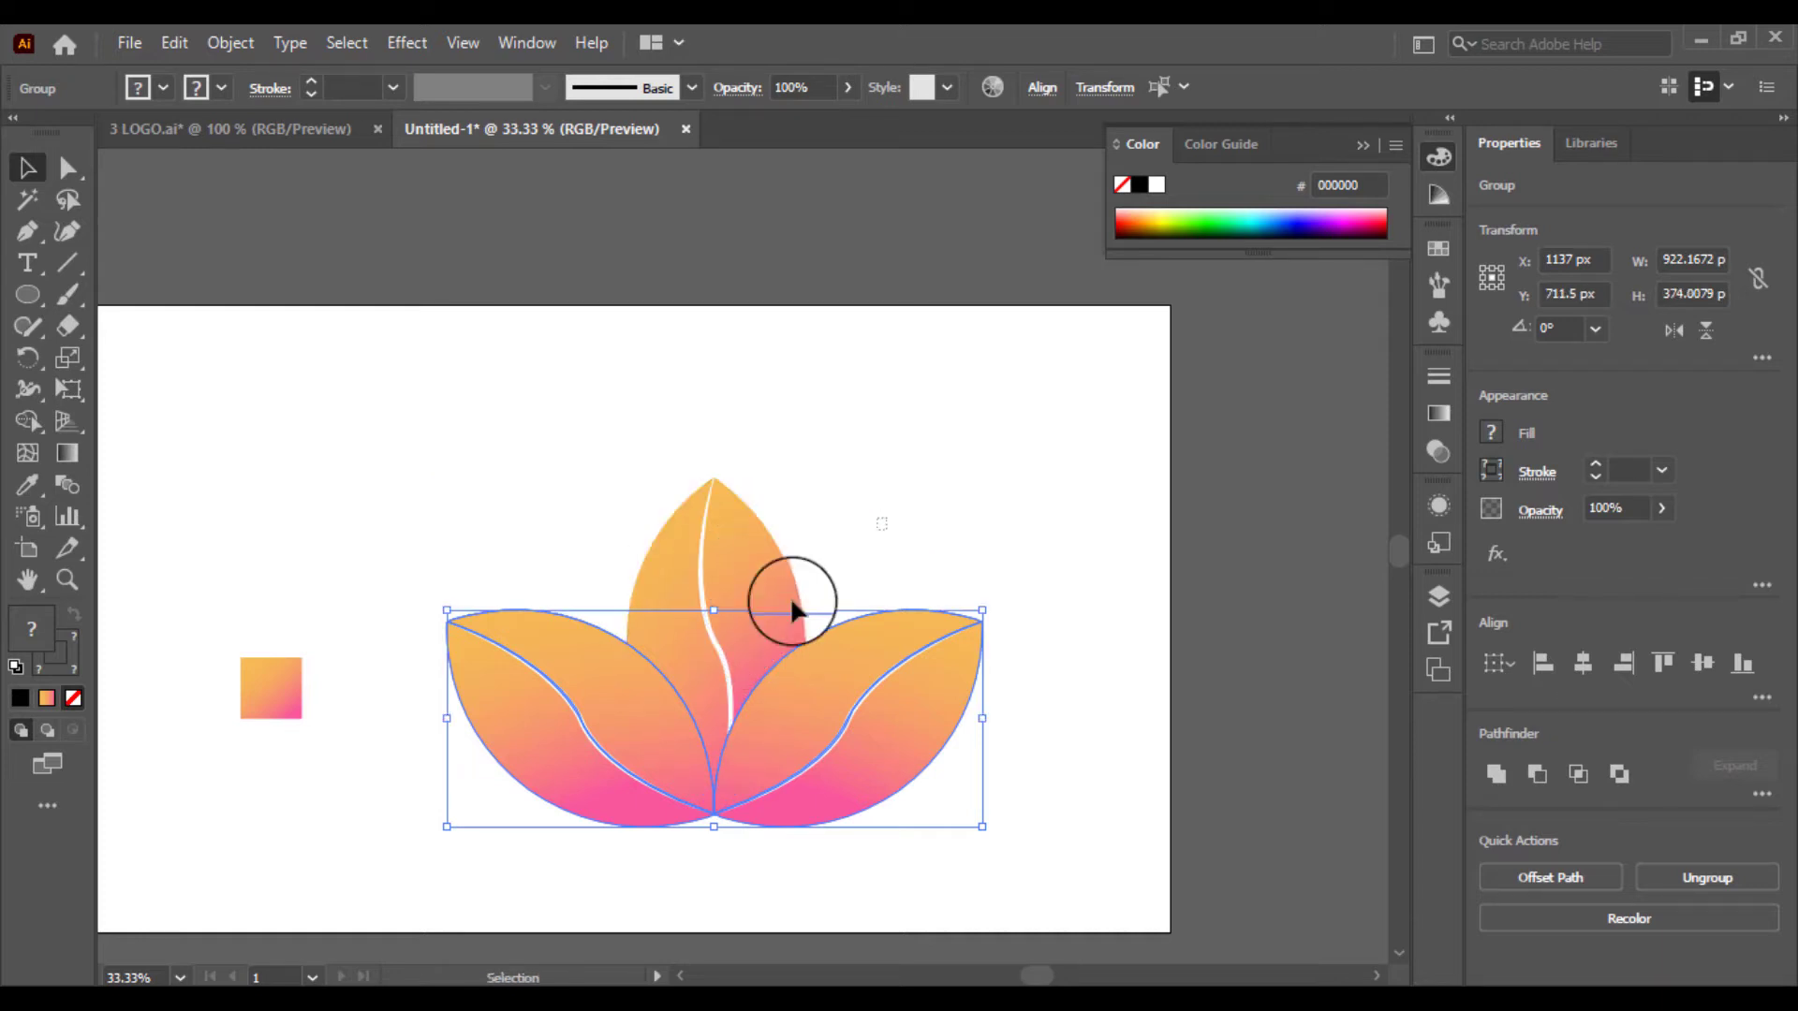
pyautogui.moveTo(771, 744); pyautogui.dragTo(1043, 800)
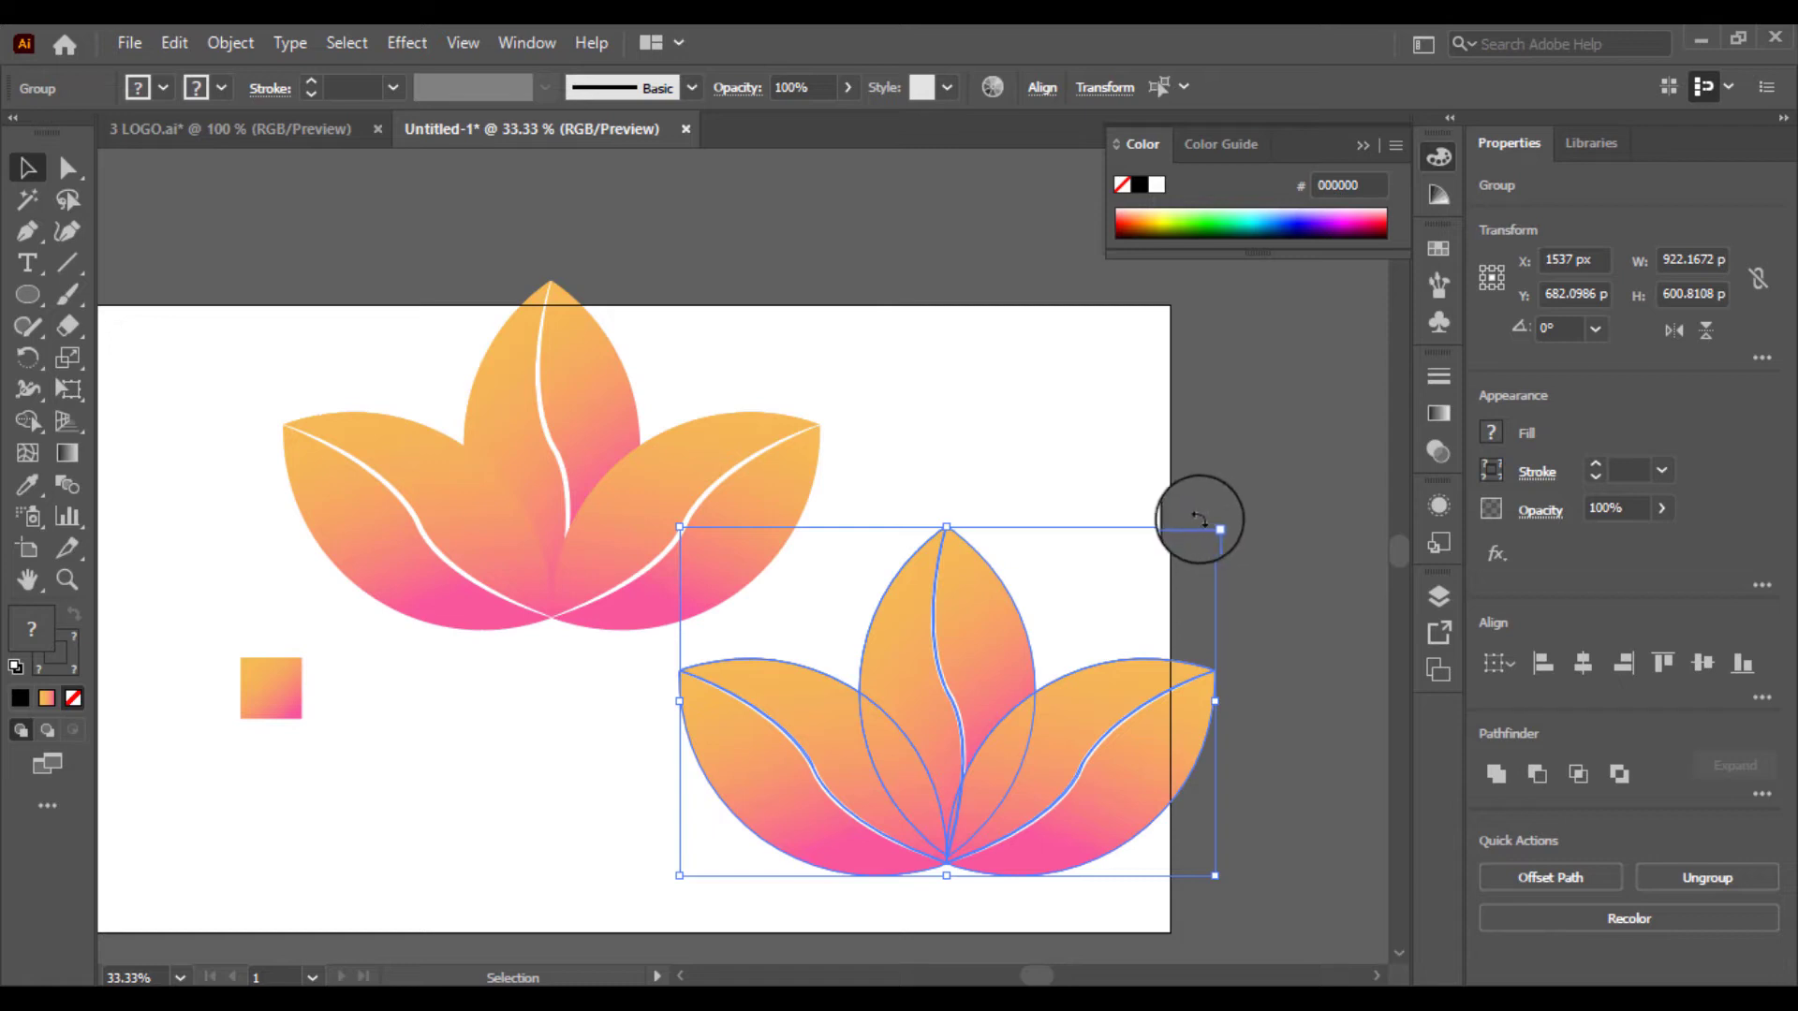
pyautogui.click(832, 384)
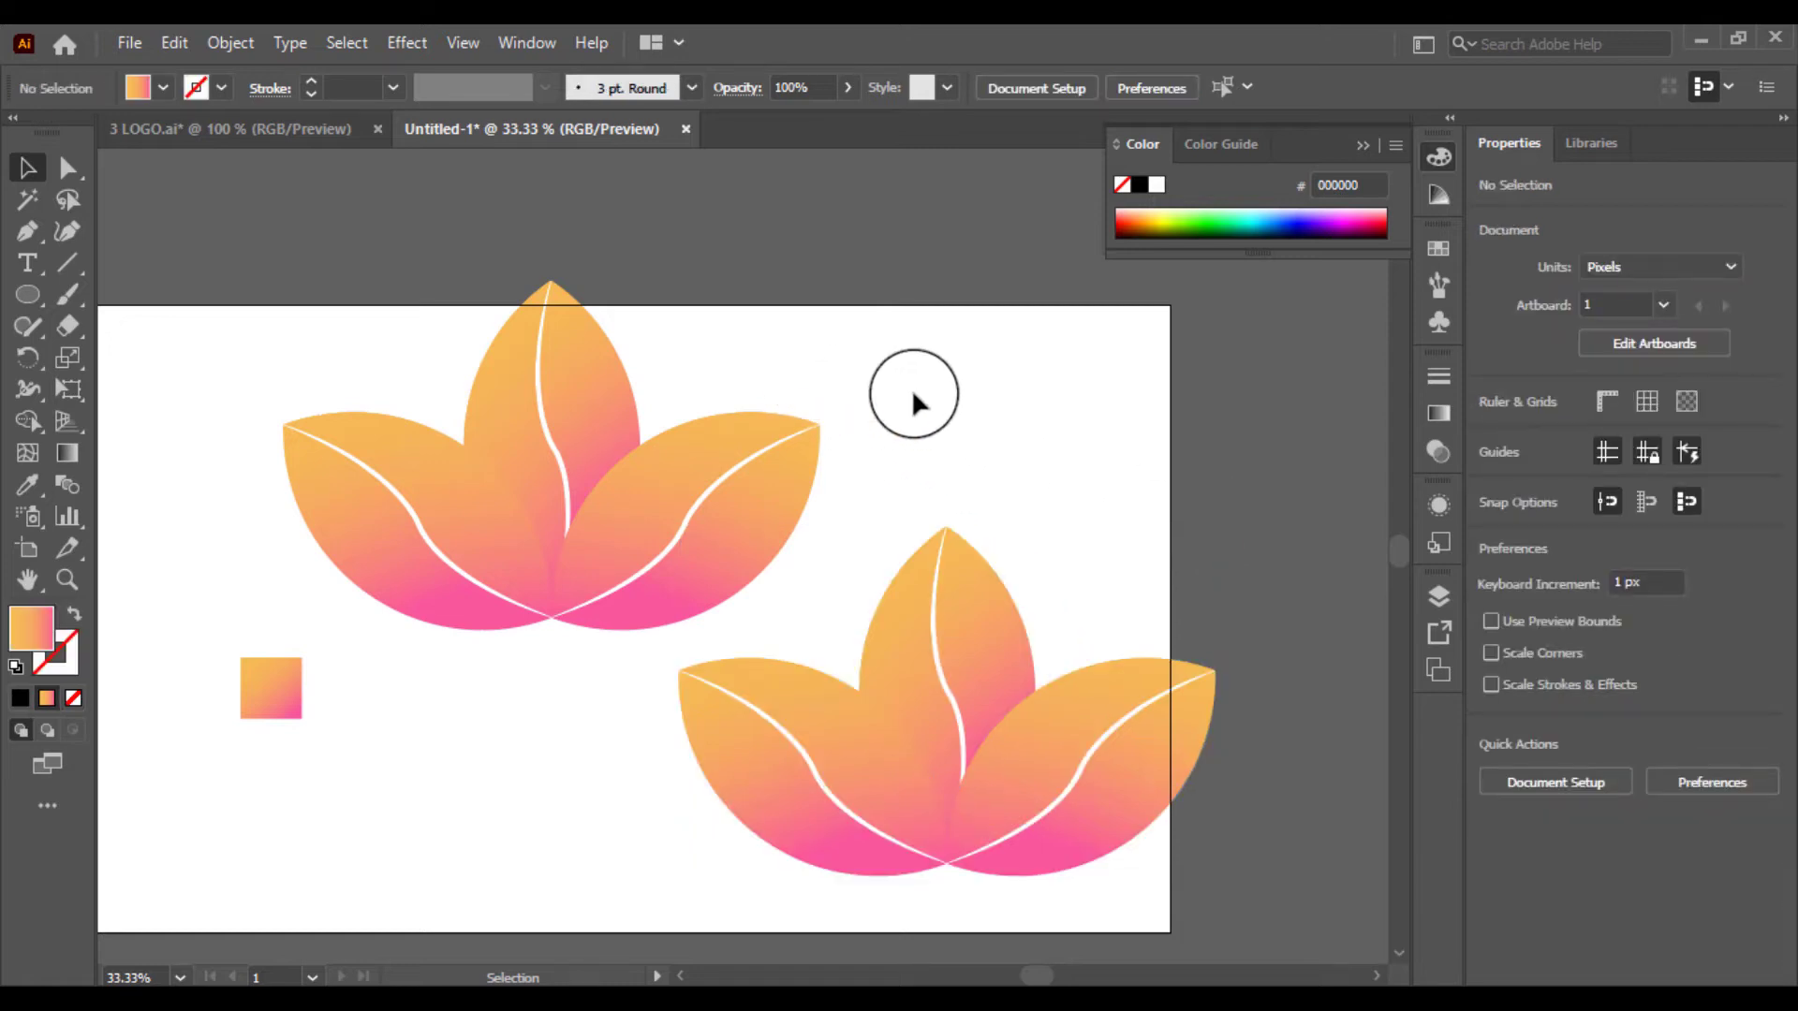
pyautogui.click(960, 797)
pyautogui.click(1161, 640)
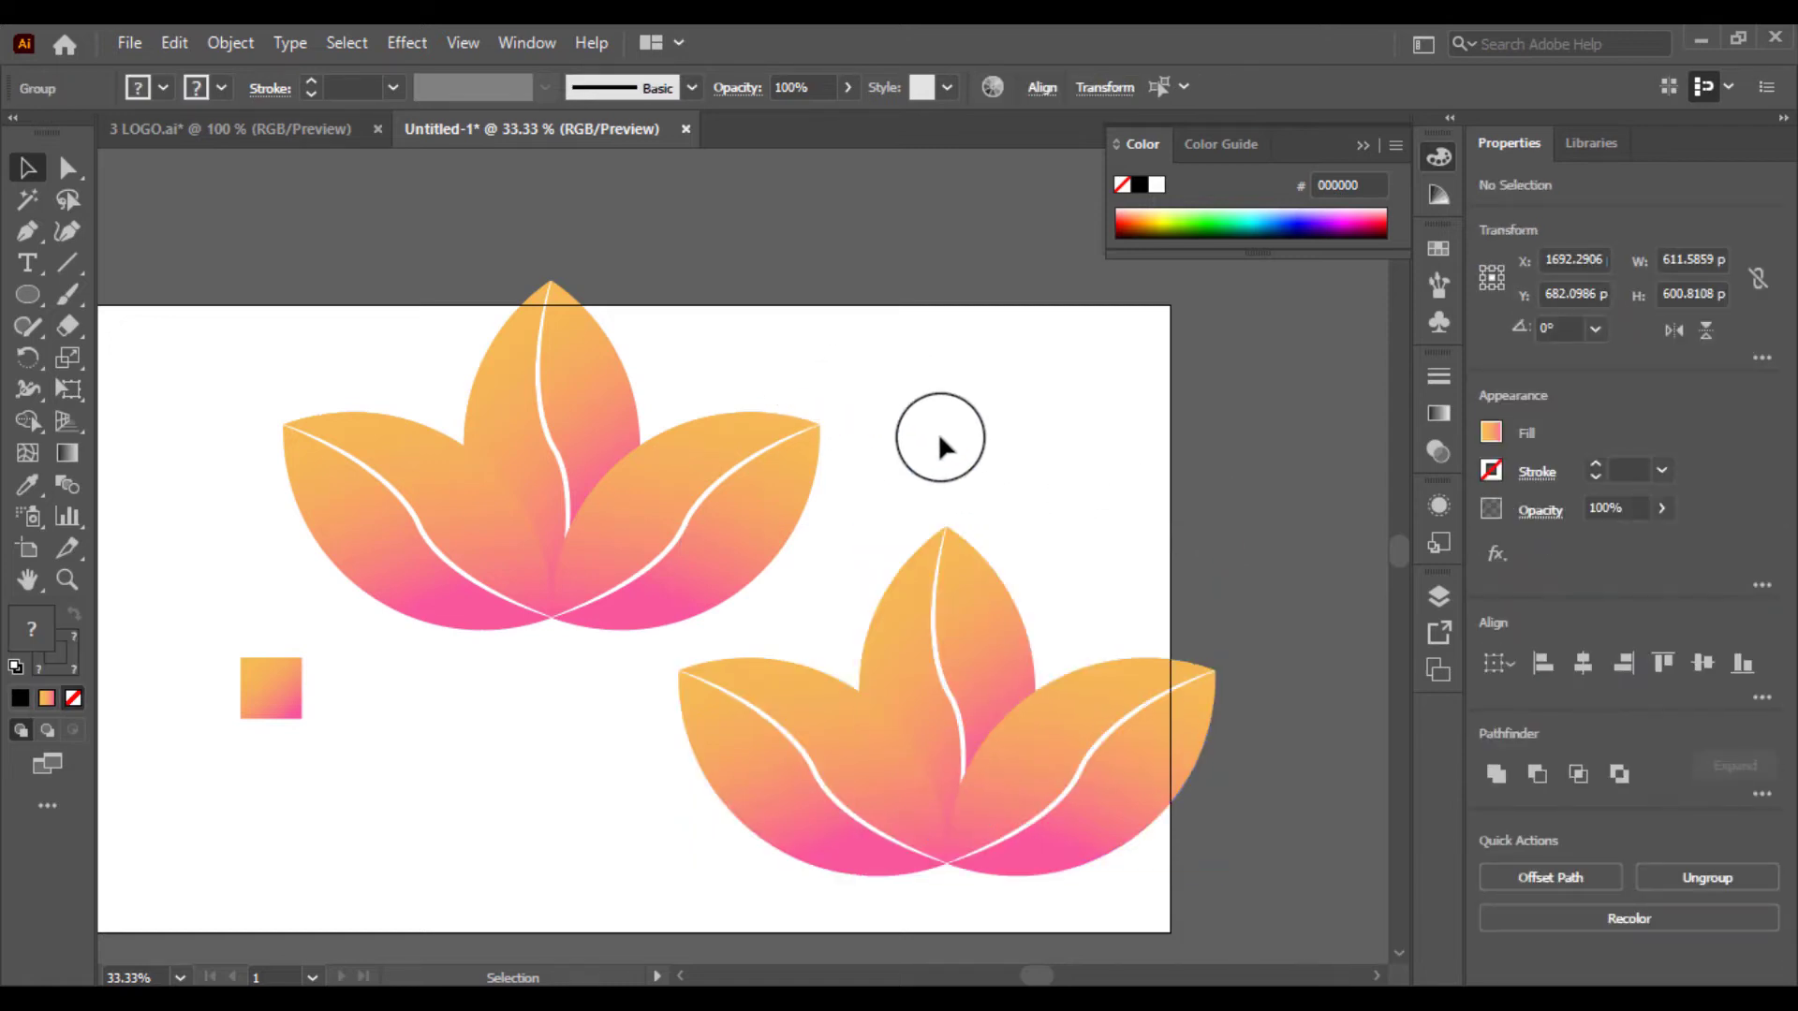
pyautogui.click(881, 869)
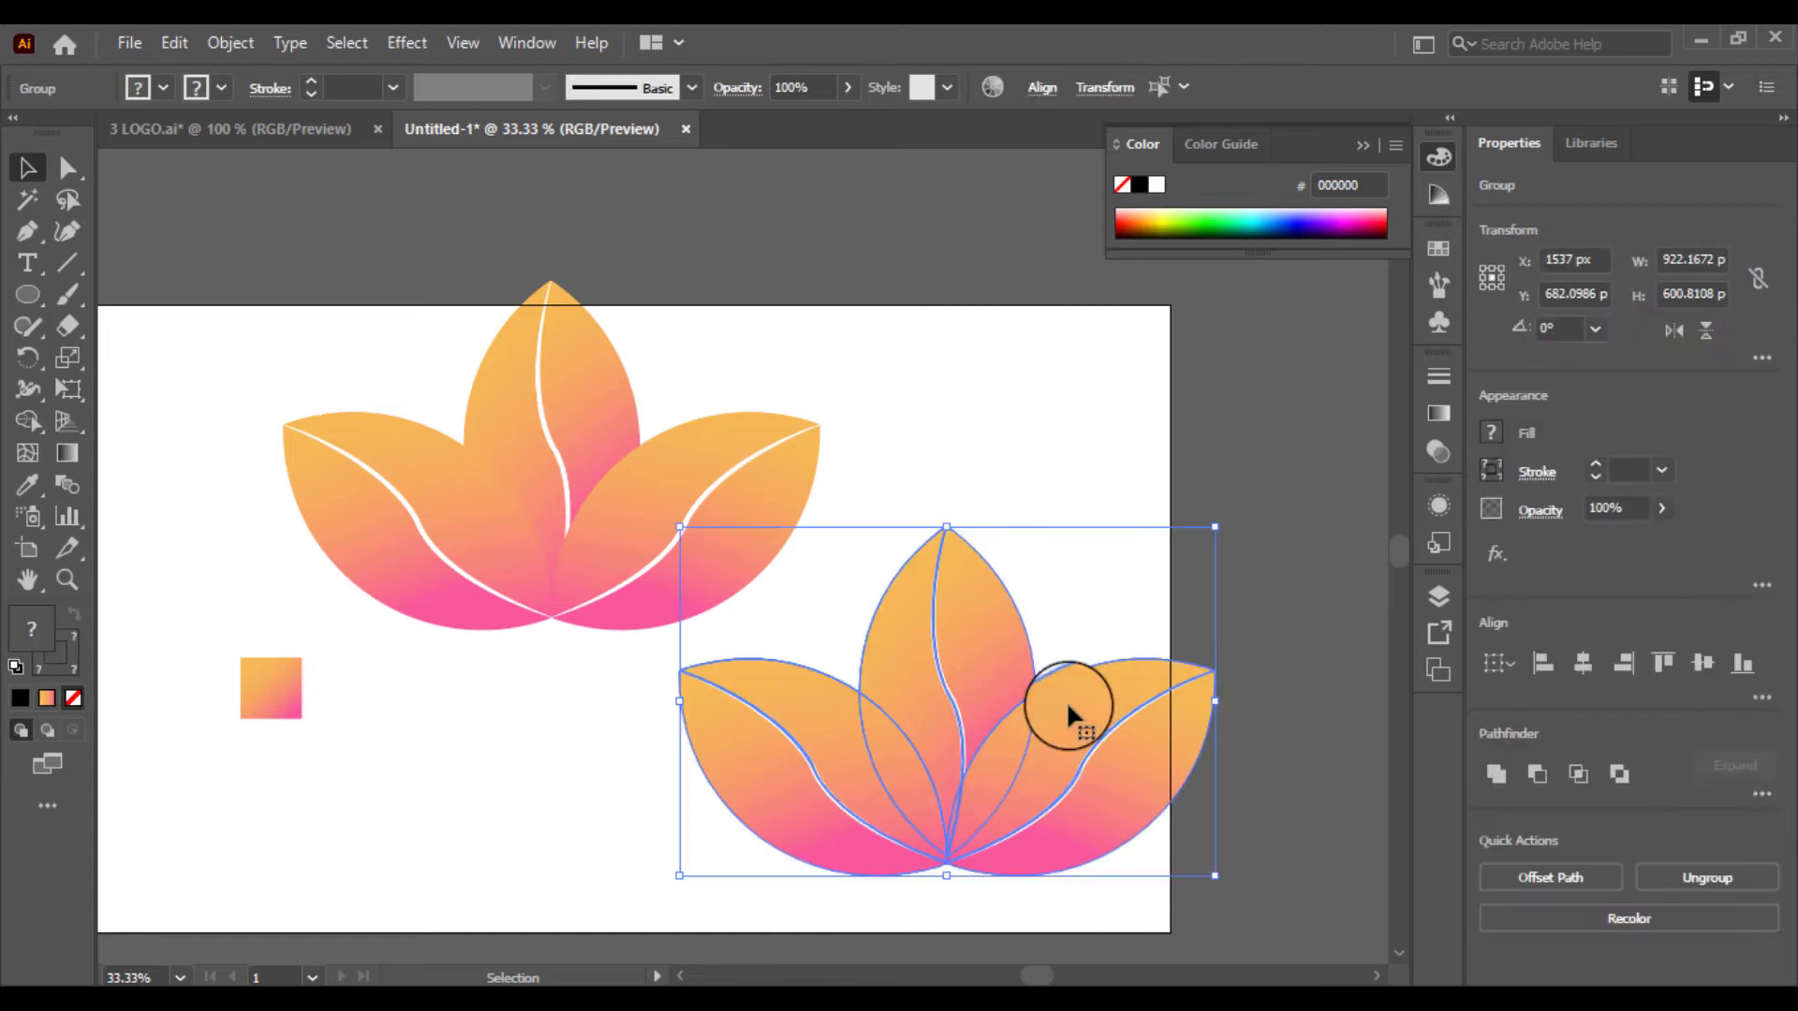
pyautogui.click(904, 374)
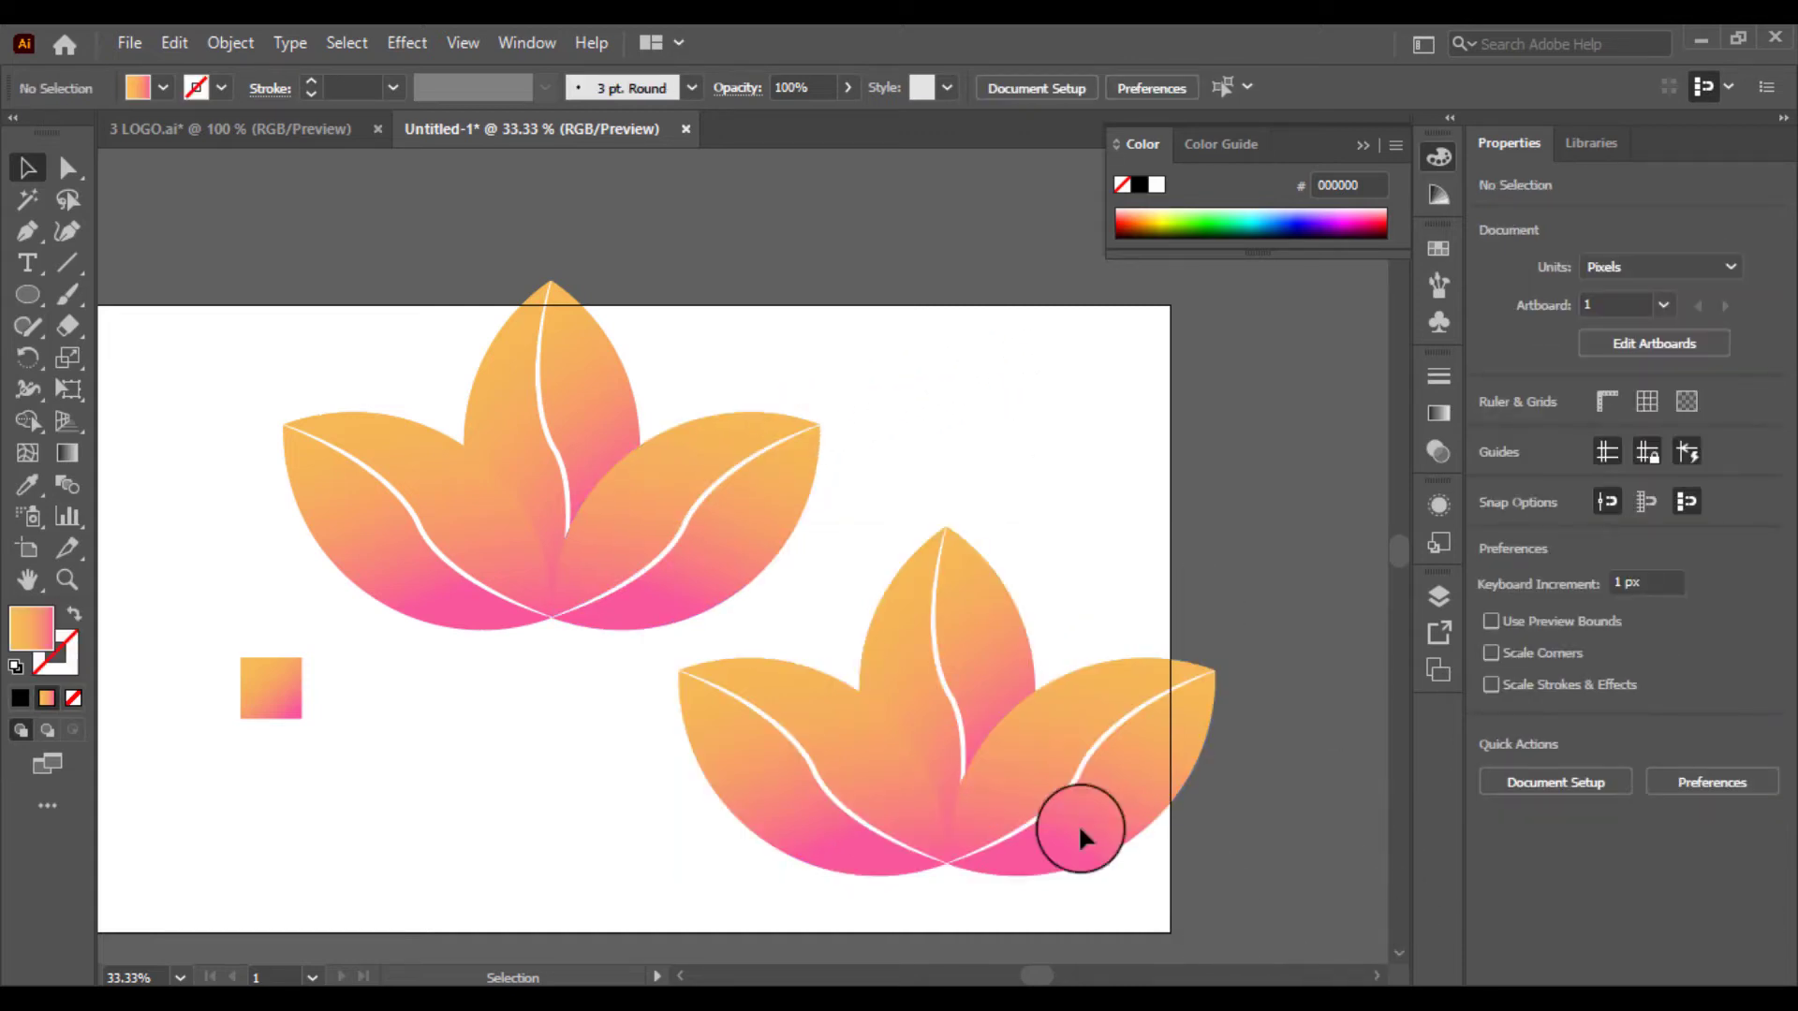
# Scale both three-leaf flowers down together to about 1125 × 719 px and move the upper flower further left.
pyautogui.moveTo(406, 451); pyautogui.dragTo(408, 447)
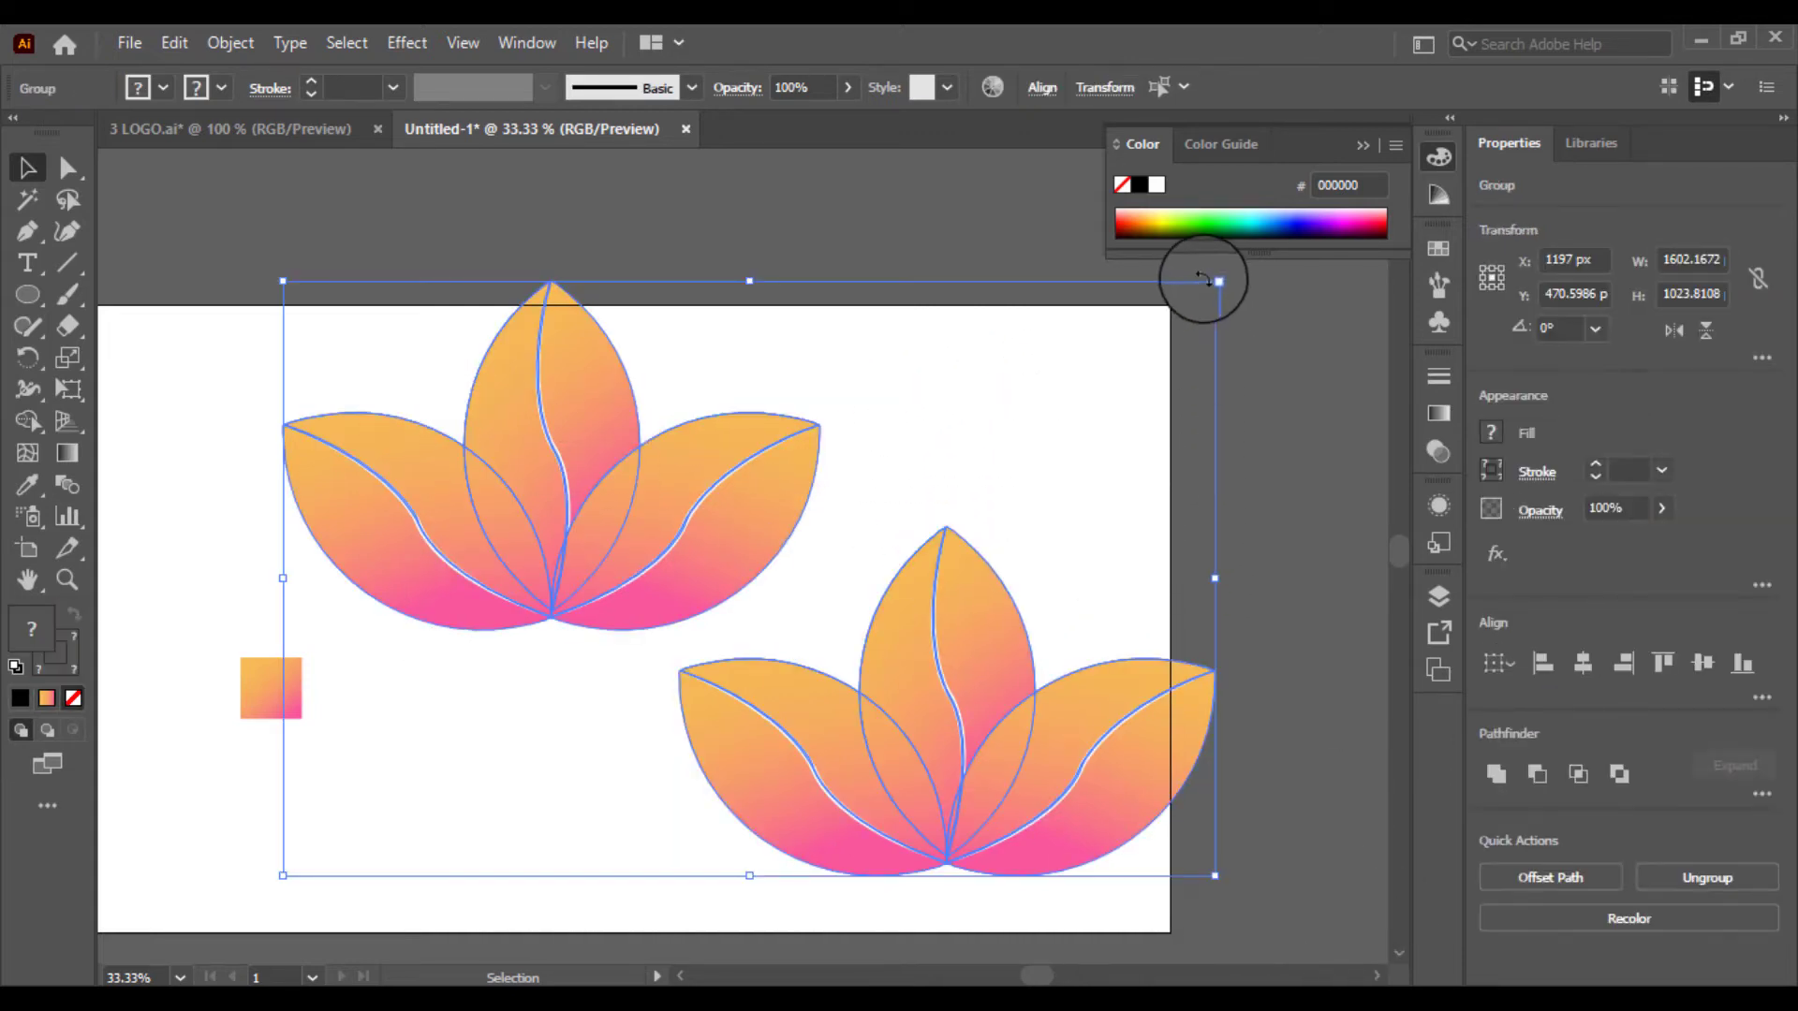
pyautogui.moveTo(1215, 281); pyautogui.dragTo(1098, 373)
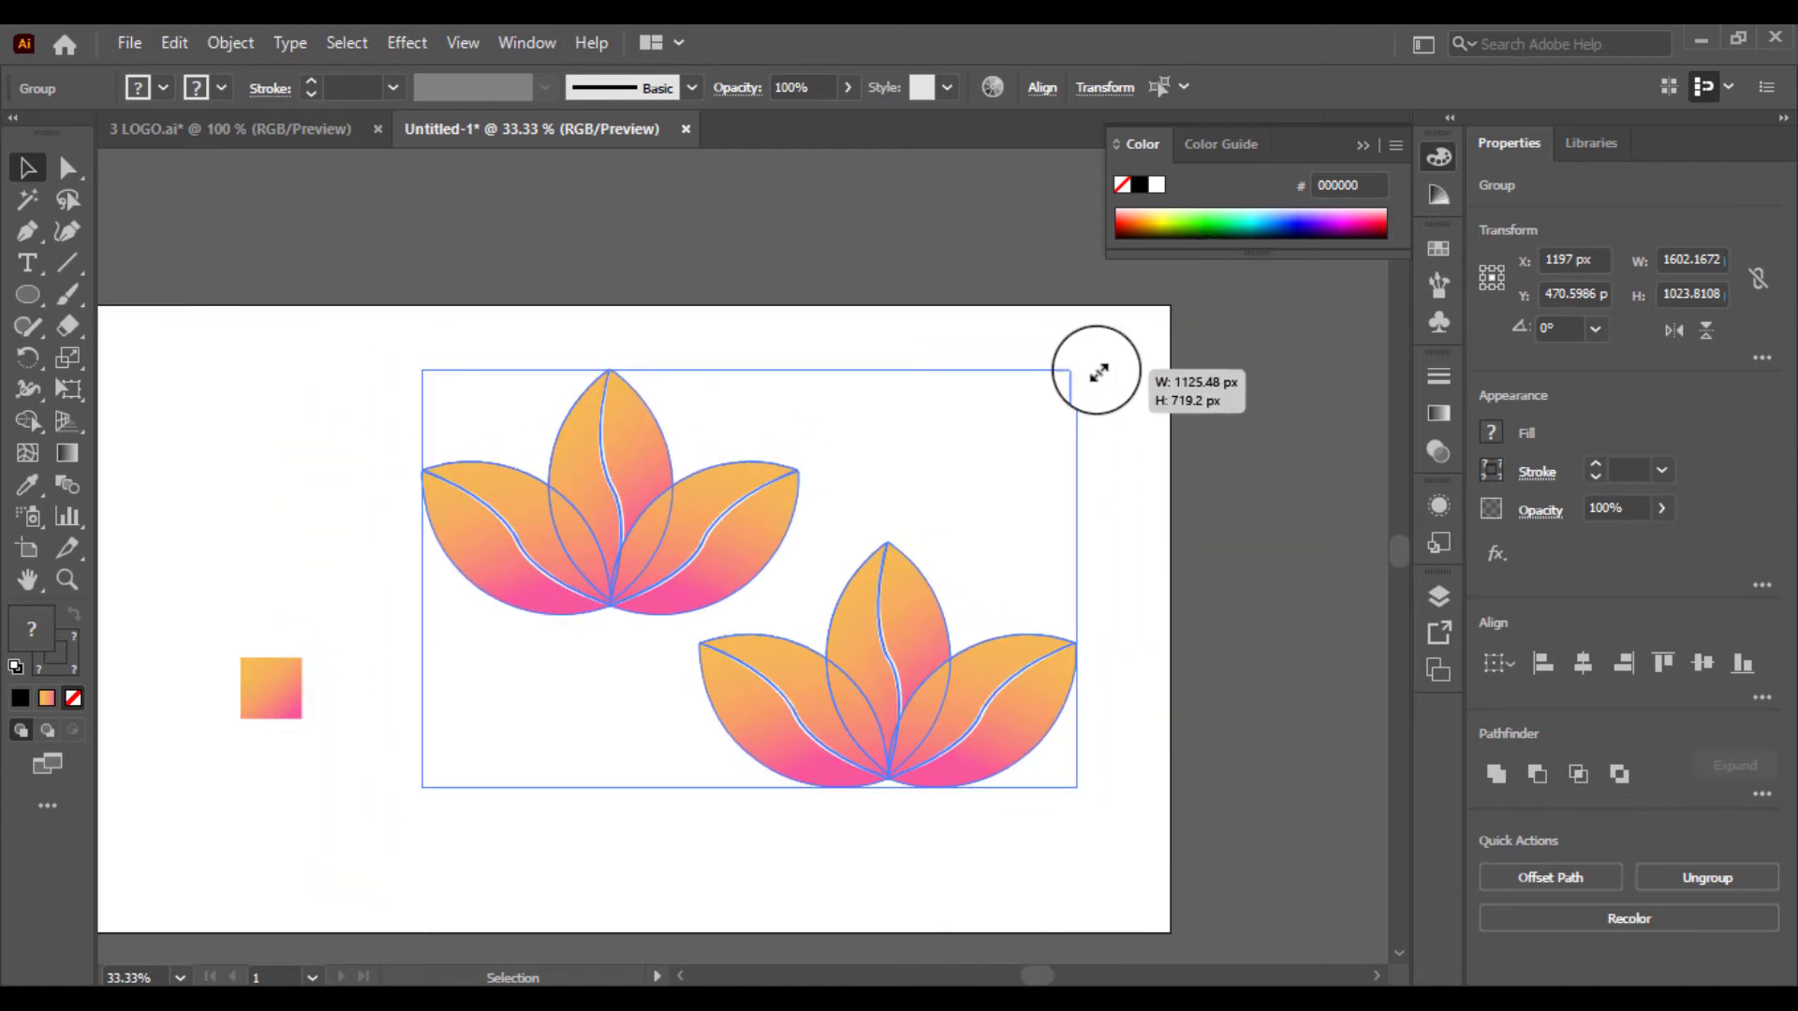
pyautogui.click(1186, 440)
pyautogui.click(562, 521)
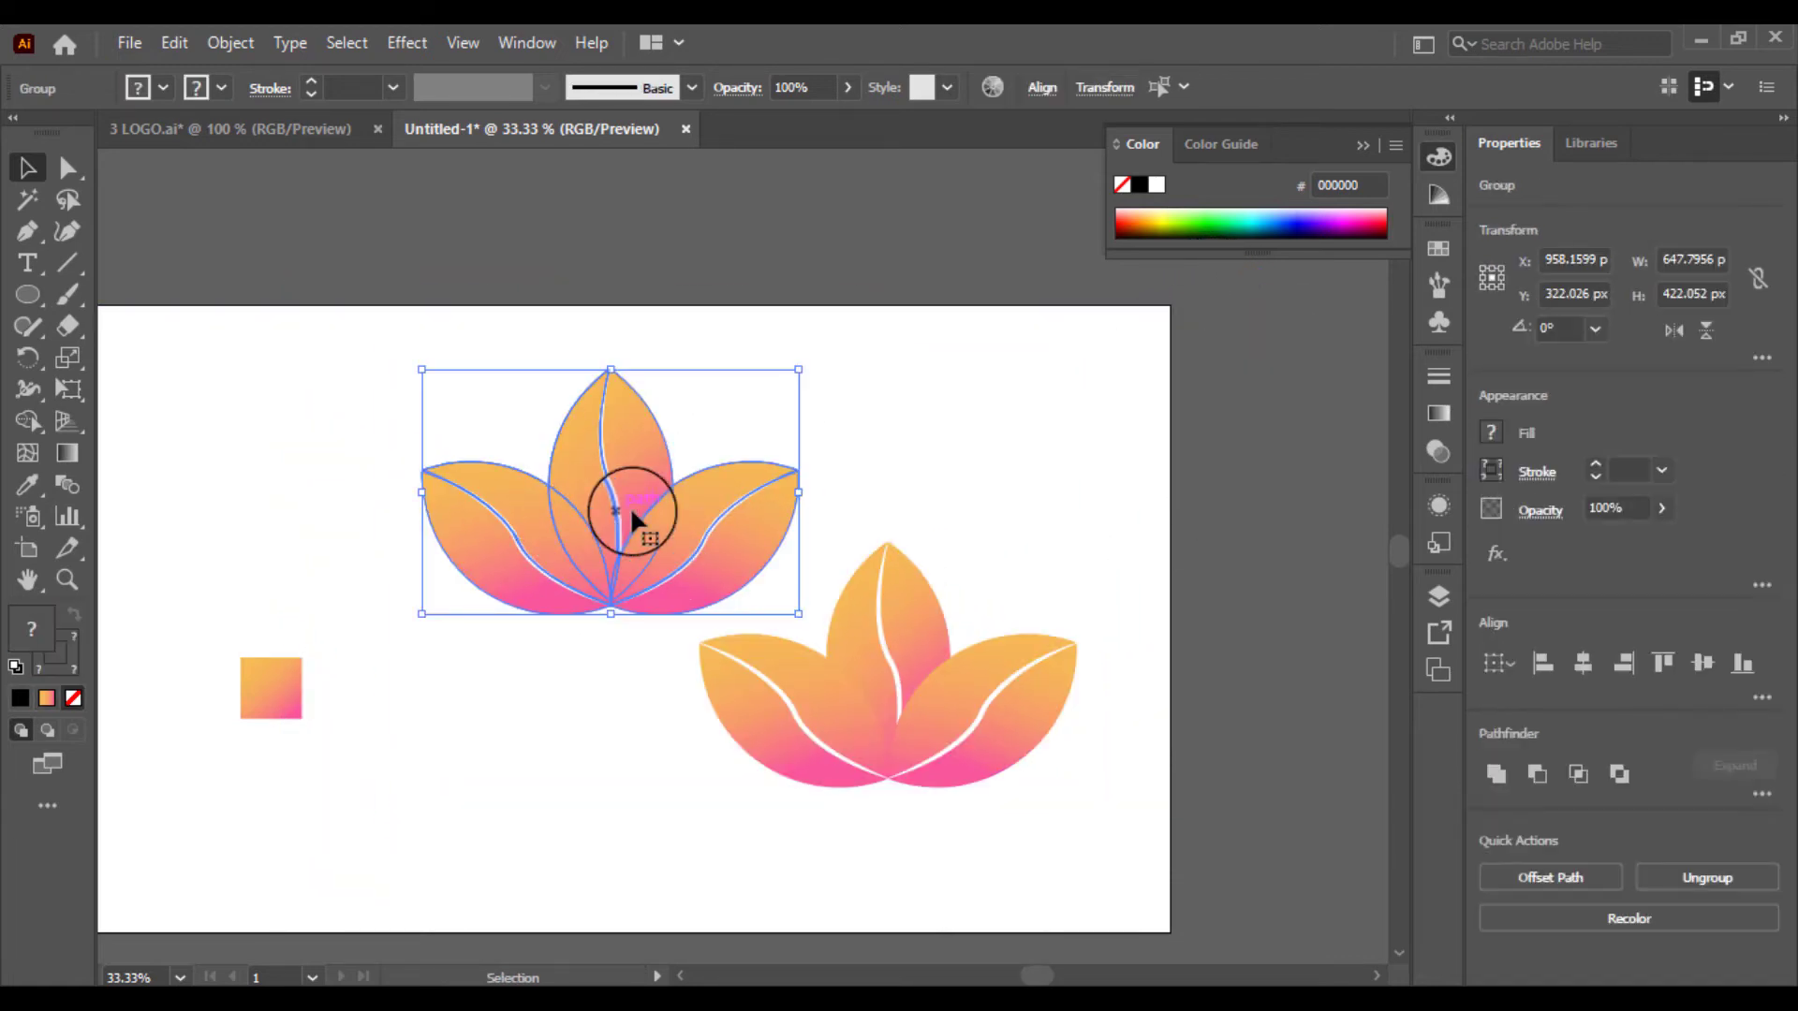
pyautogui.moveTo(630, 514); pyautogui.dragTo(473, 501)
pyautogui.click(573, 725)
pyautogui.click(964, 709)
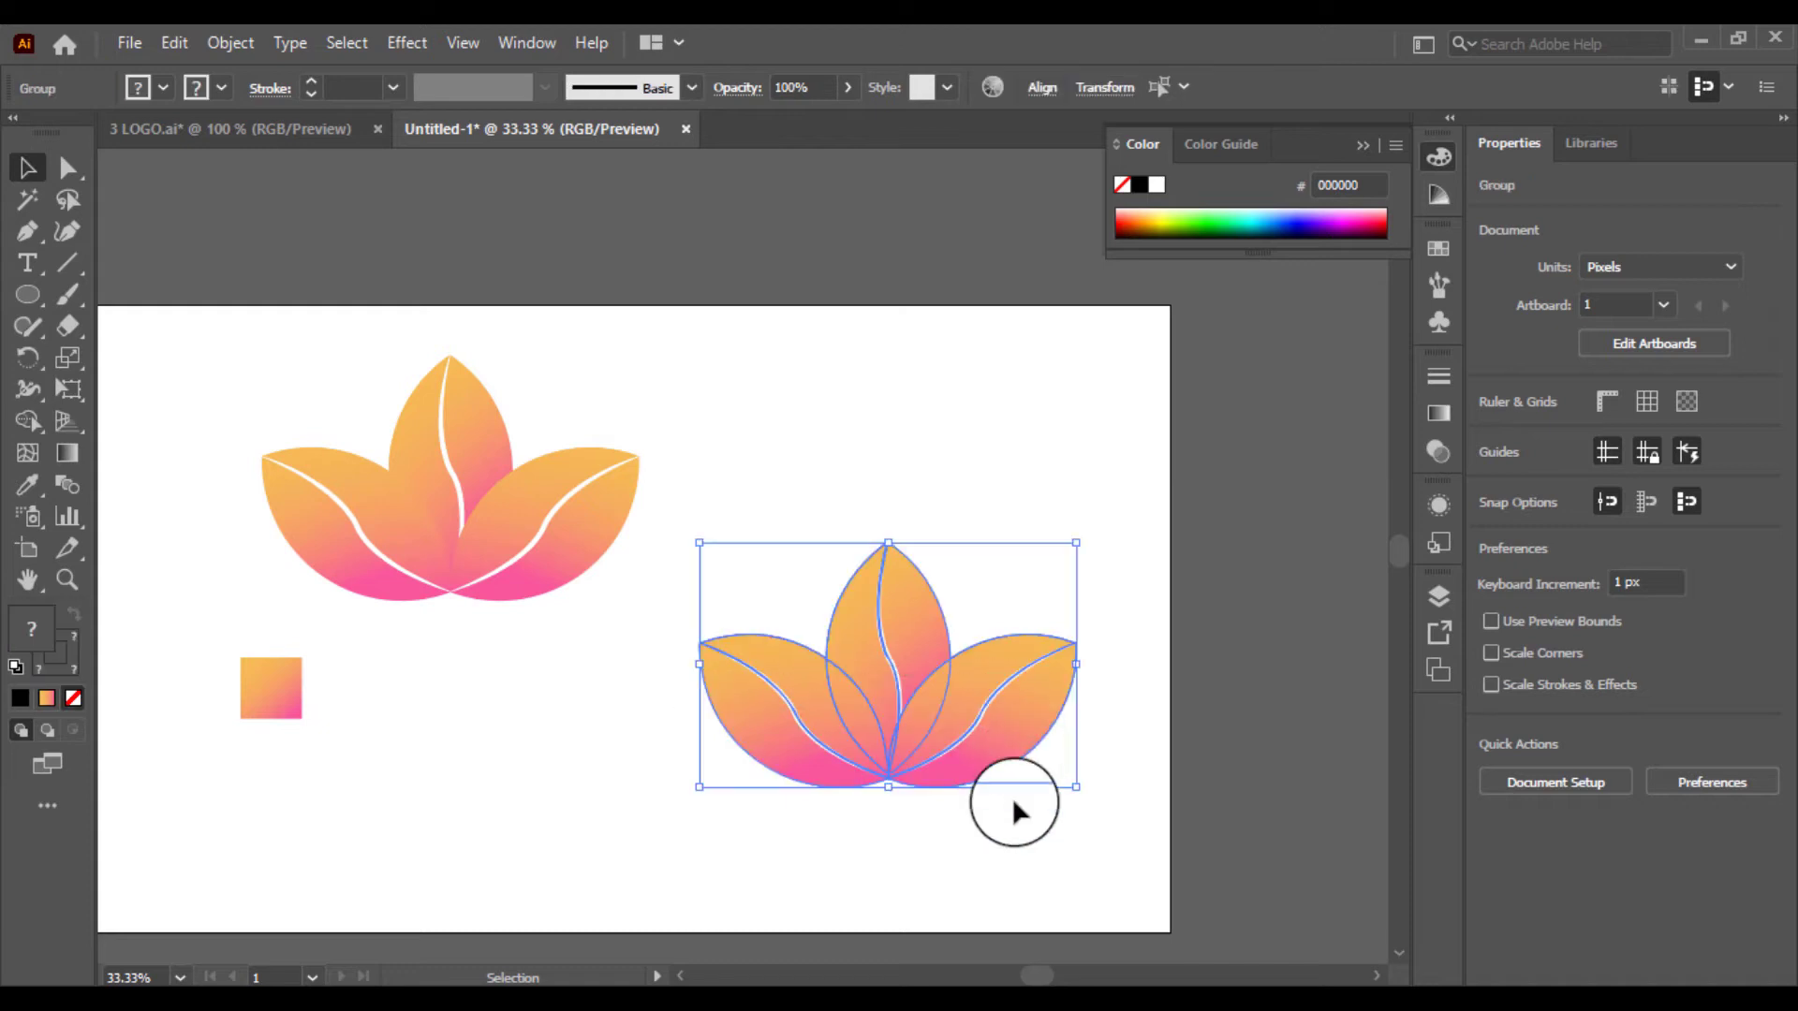
pyautogui.click(997, 853)
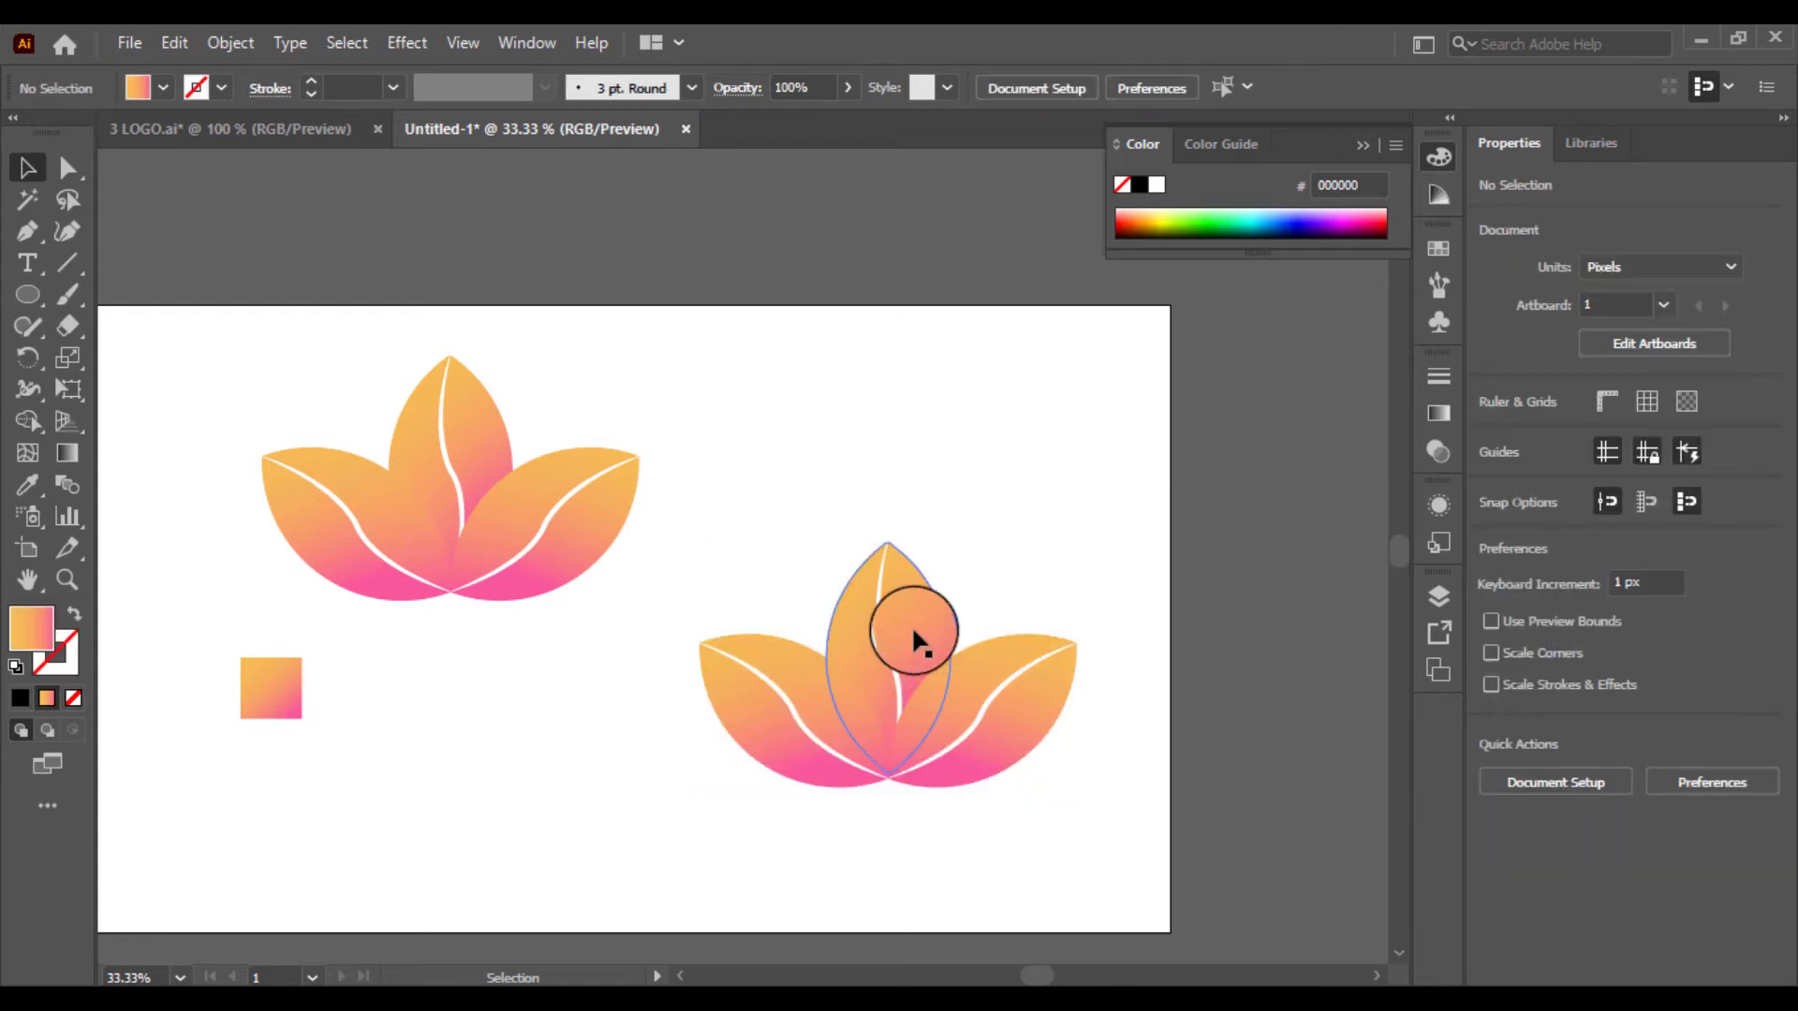
# Group the left and right side leaves of the lower-right flower.
pyautogui.click(915, 634)
pyautogui.click(981, 829)
pyautogui.click(955, 771)
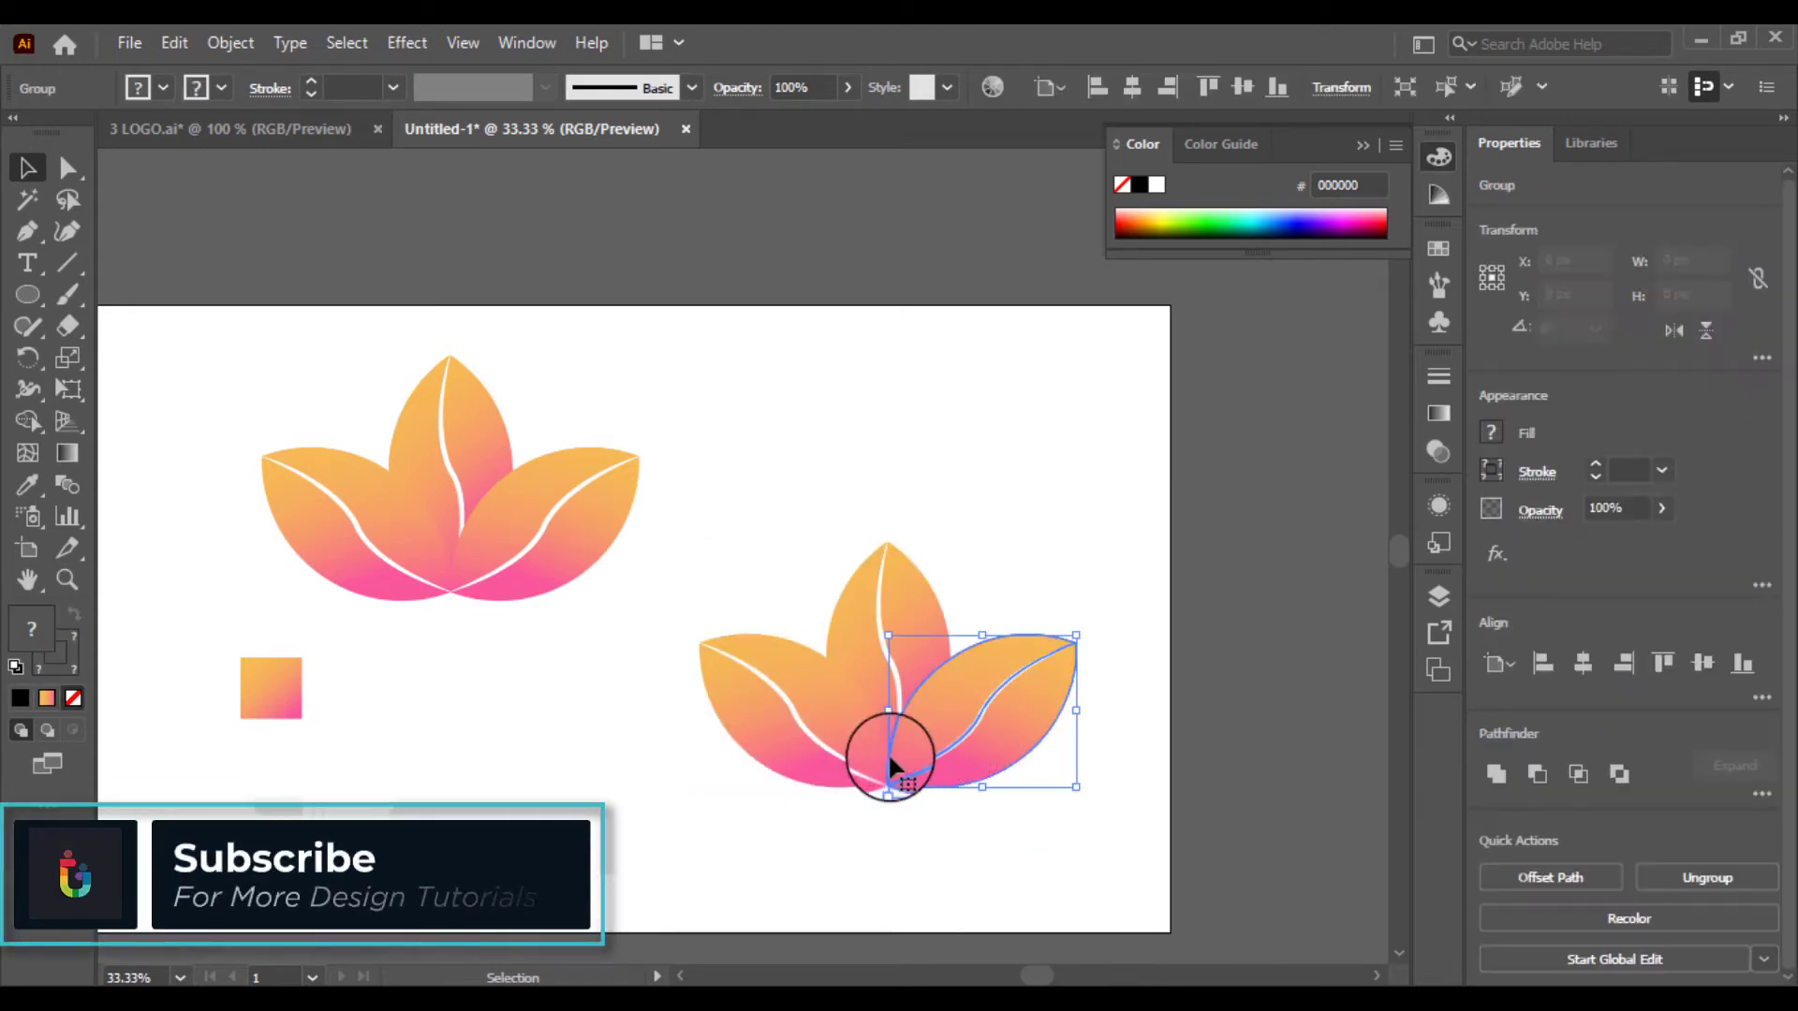
pyautogui.keyDown('shift'); pyautogui.click(823, 750); pyautogui.keyUp('shift')
pyautogui.rightClick(822, 749)
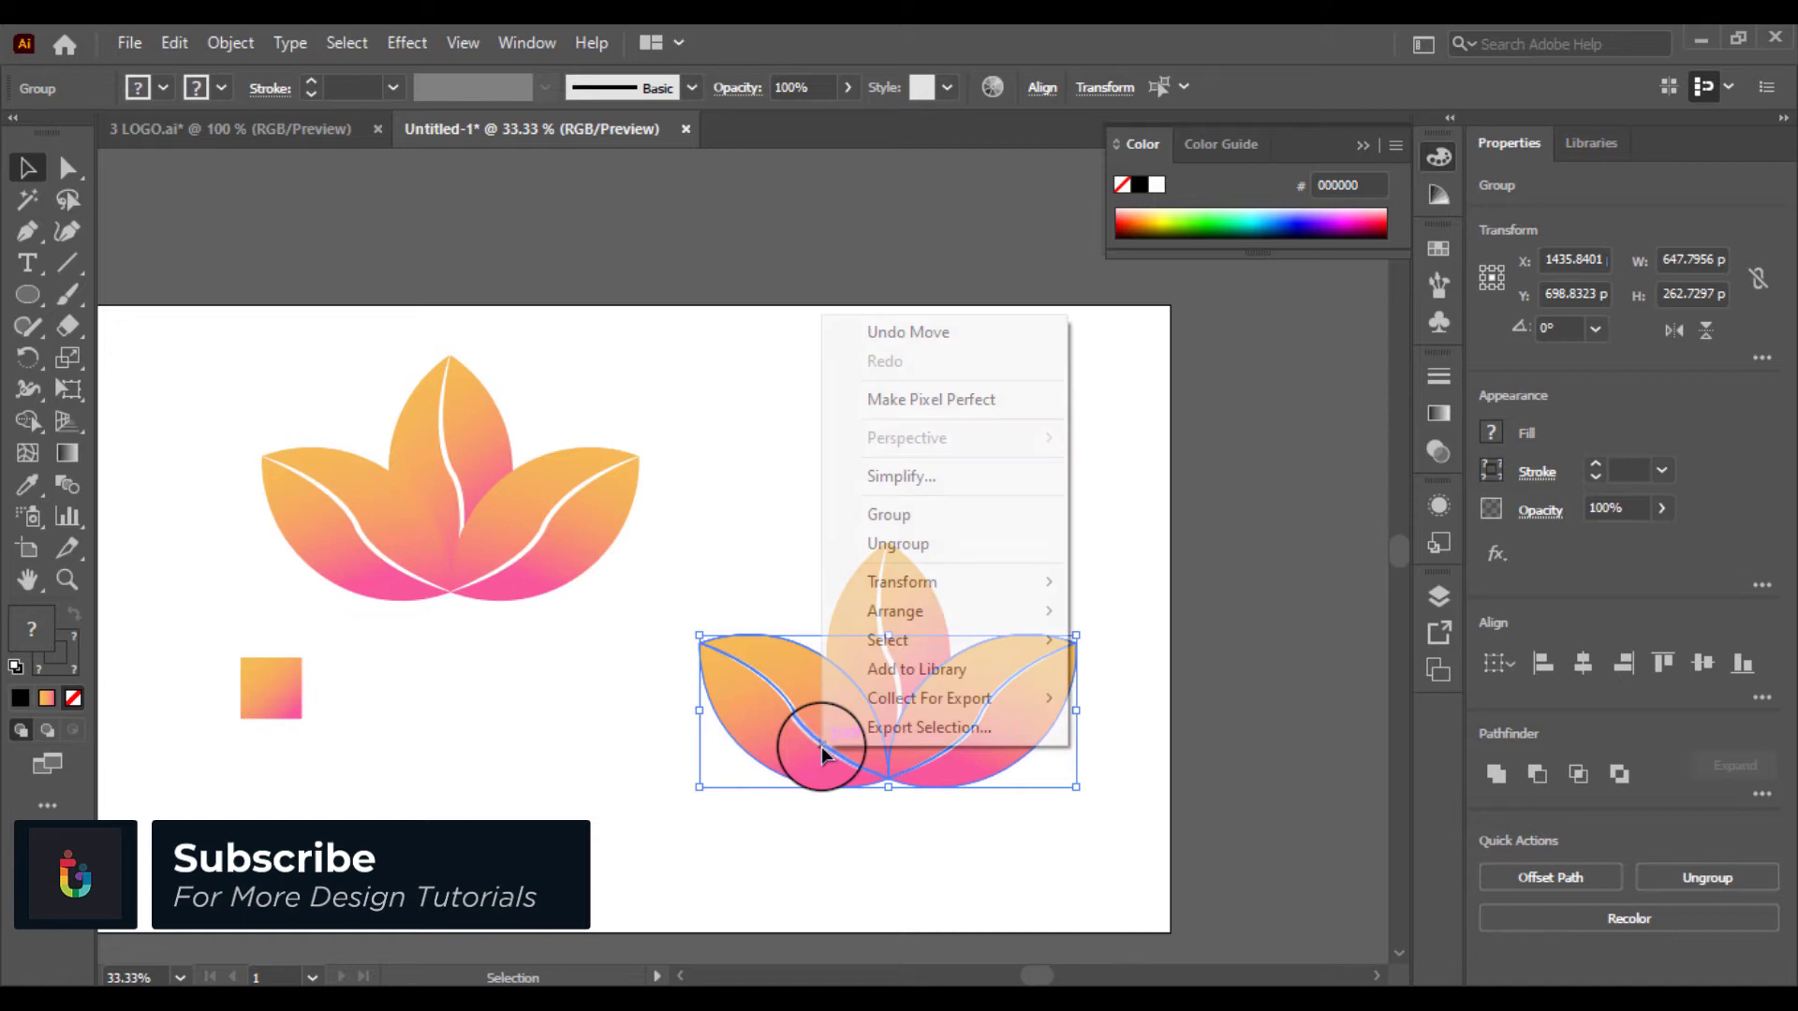
pyautogui.click(886, 514)
pyautogui.click(957, 906)
# Offset the paths of the grouped side leaves by 10 px with Miter joins and a miter limit of 4.
pyautogui.click(942, 738)
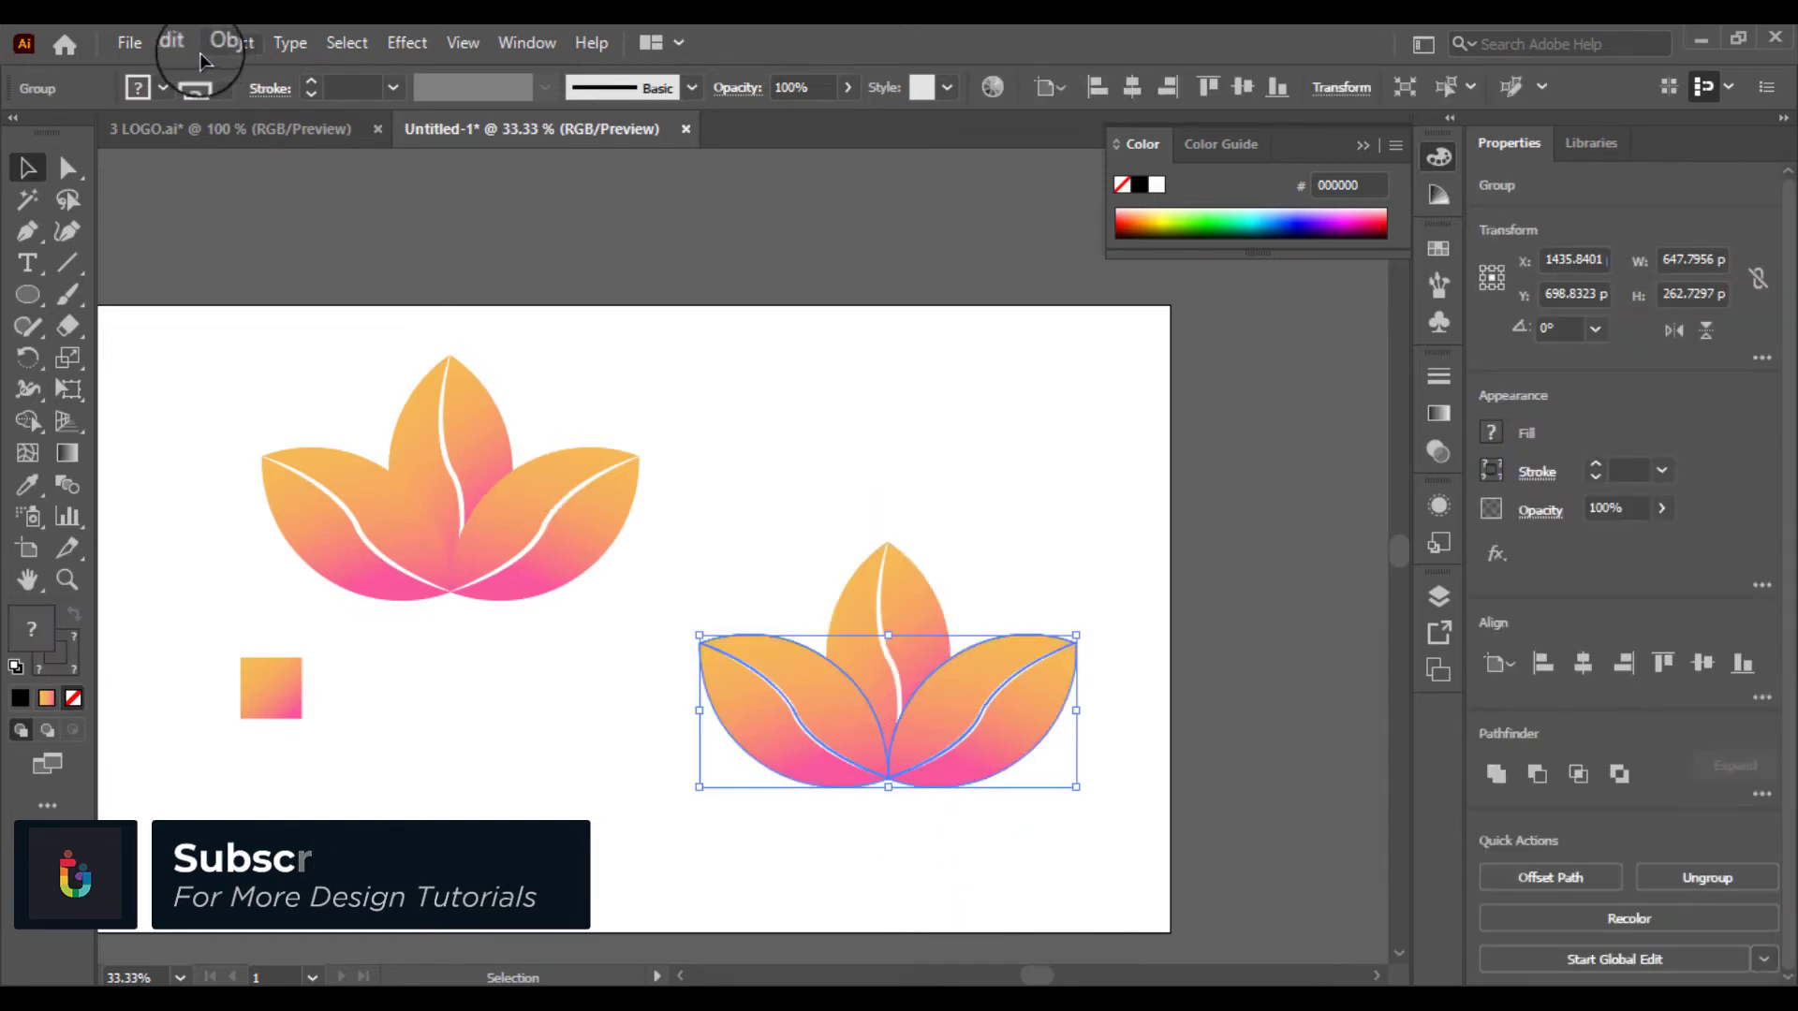
pyautogui.click(246, 44)
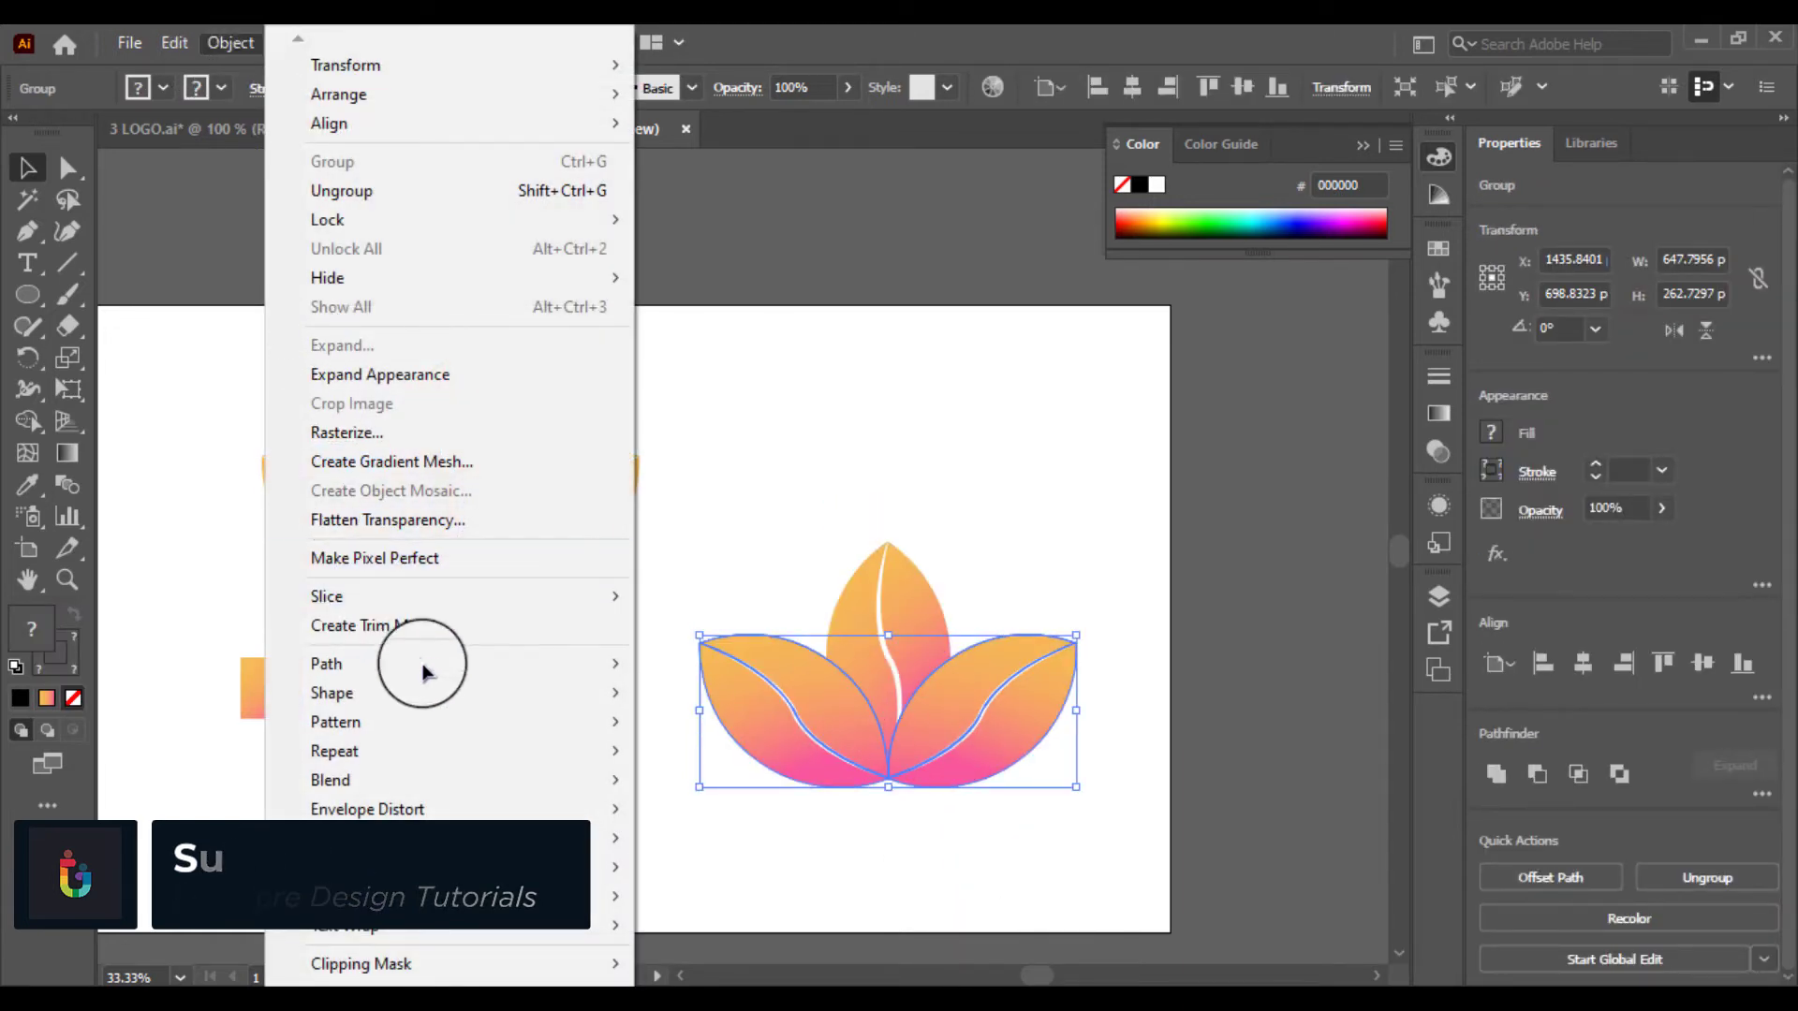
pyautogui.moveTo(616, 663)
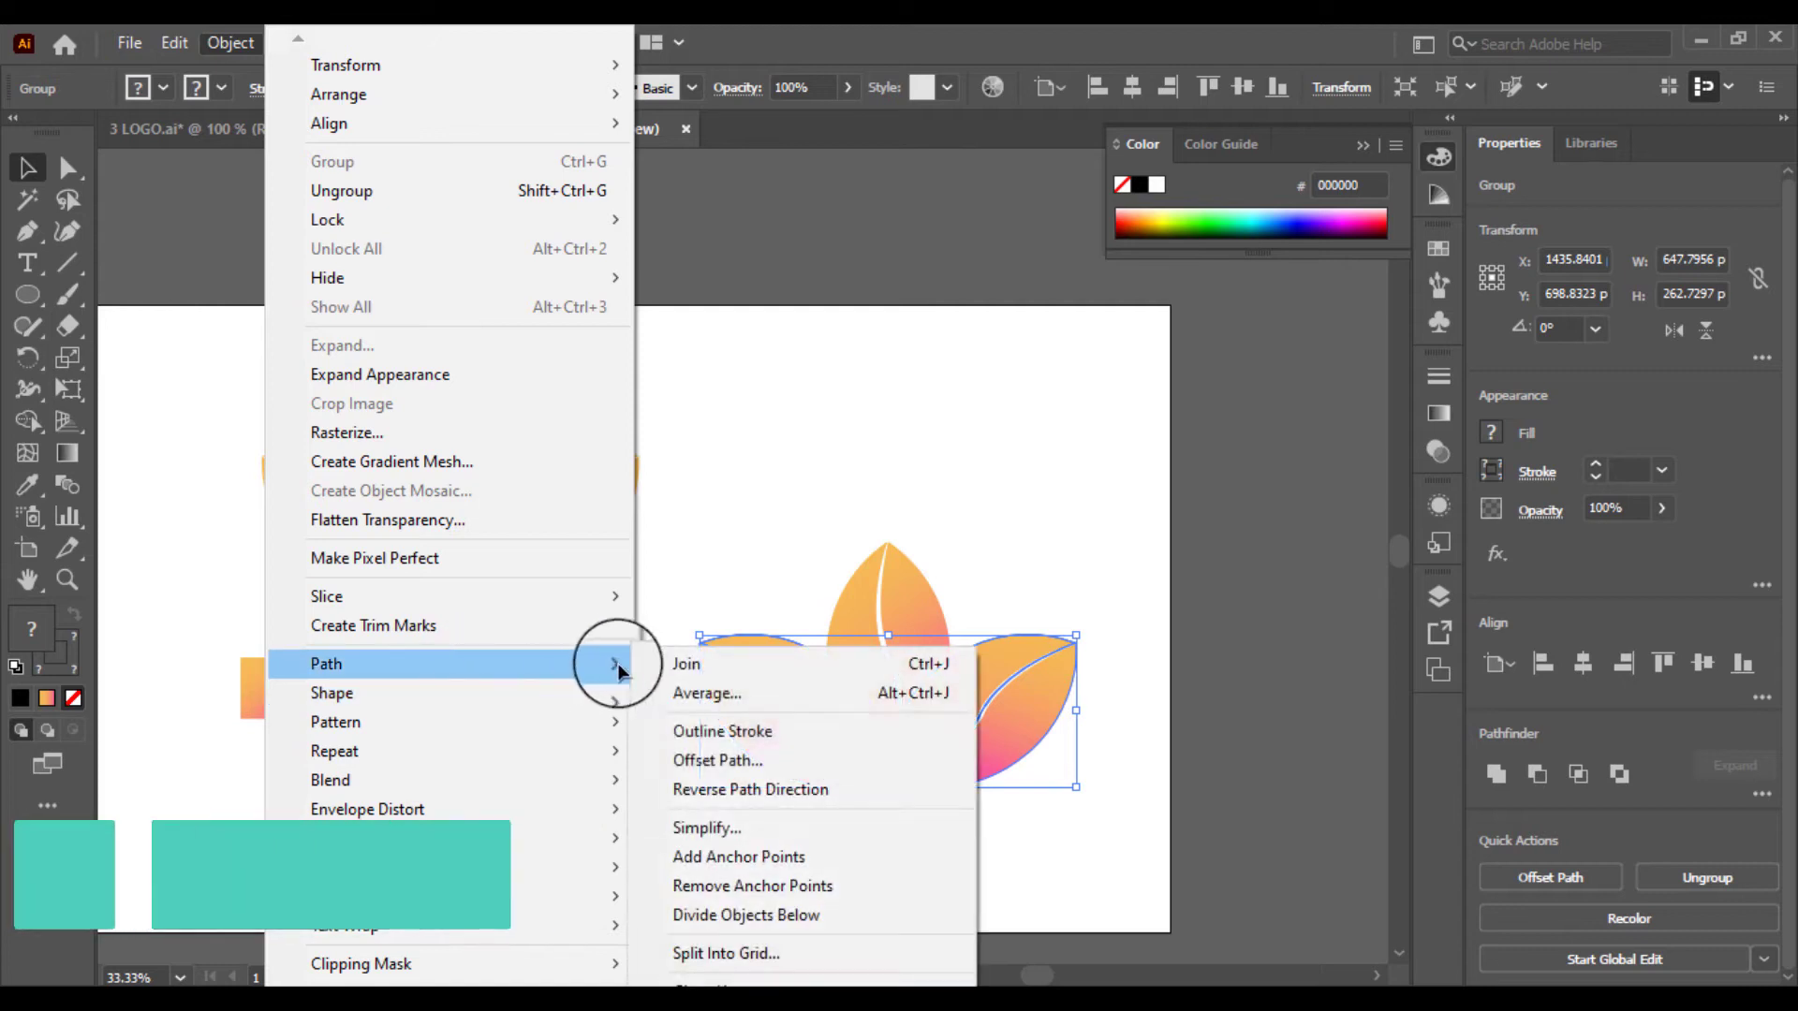
pyautogui.click(719, 760)
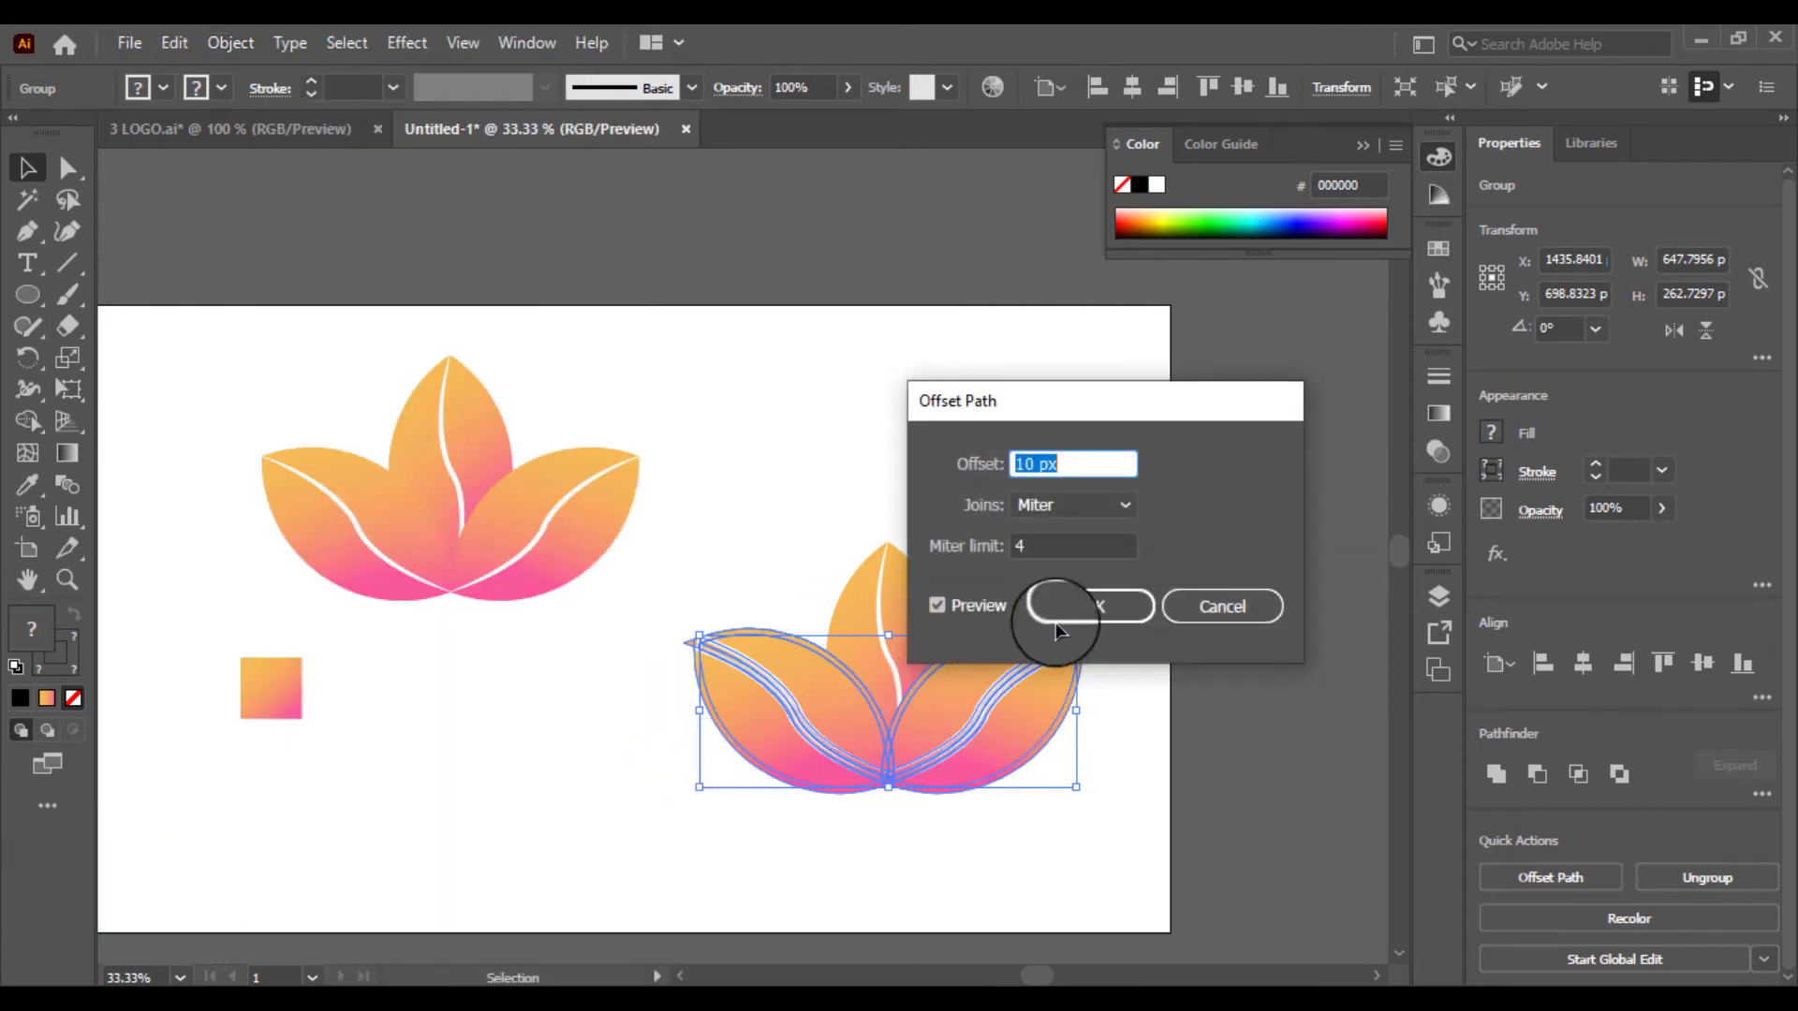
pyautogui.click(1078, 606)
# Using Shape Builder, cut away the parts of the upright centre leaf that overlap the offset side leaves.
pyautogui.scroll(2, 1030, 872)
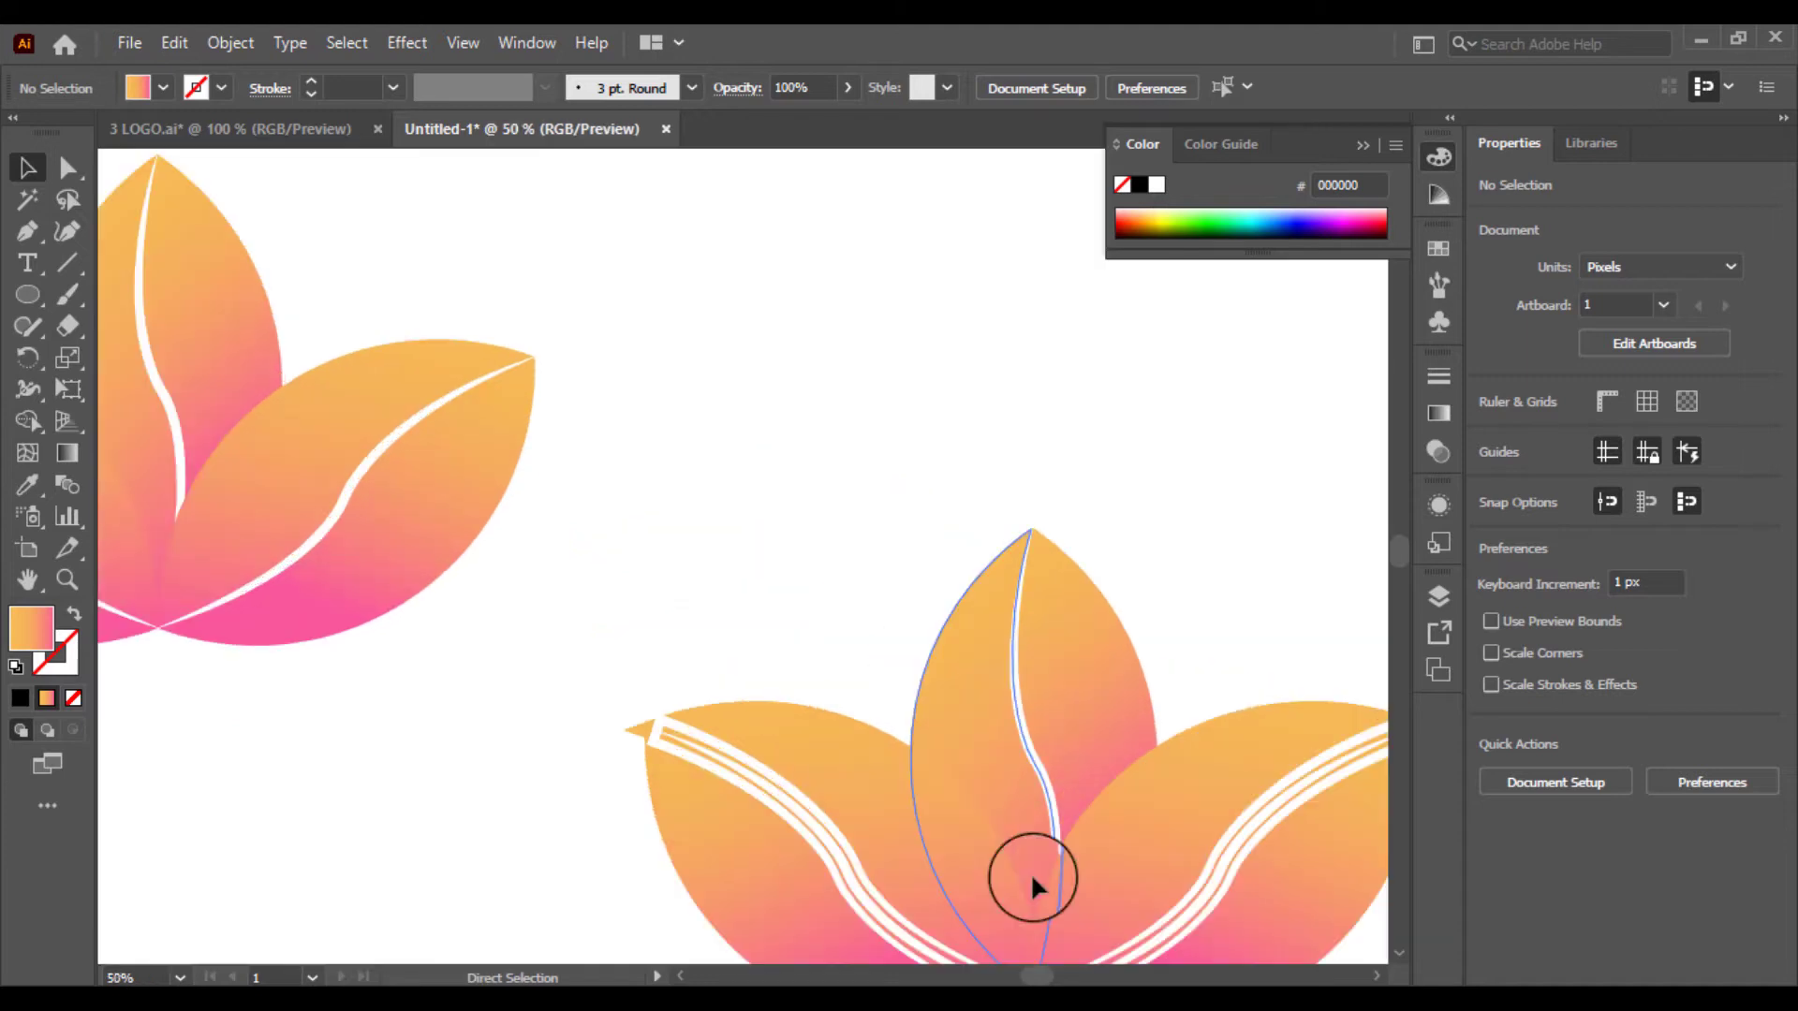
pyautogui.moveTo(990, 818); pyautogui.dragTo(800, 691)
pyautogui.click(688, 494)
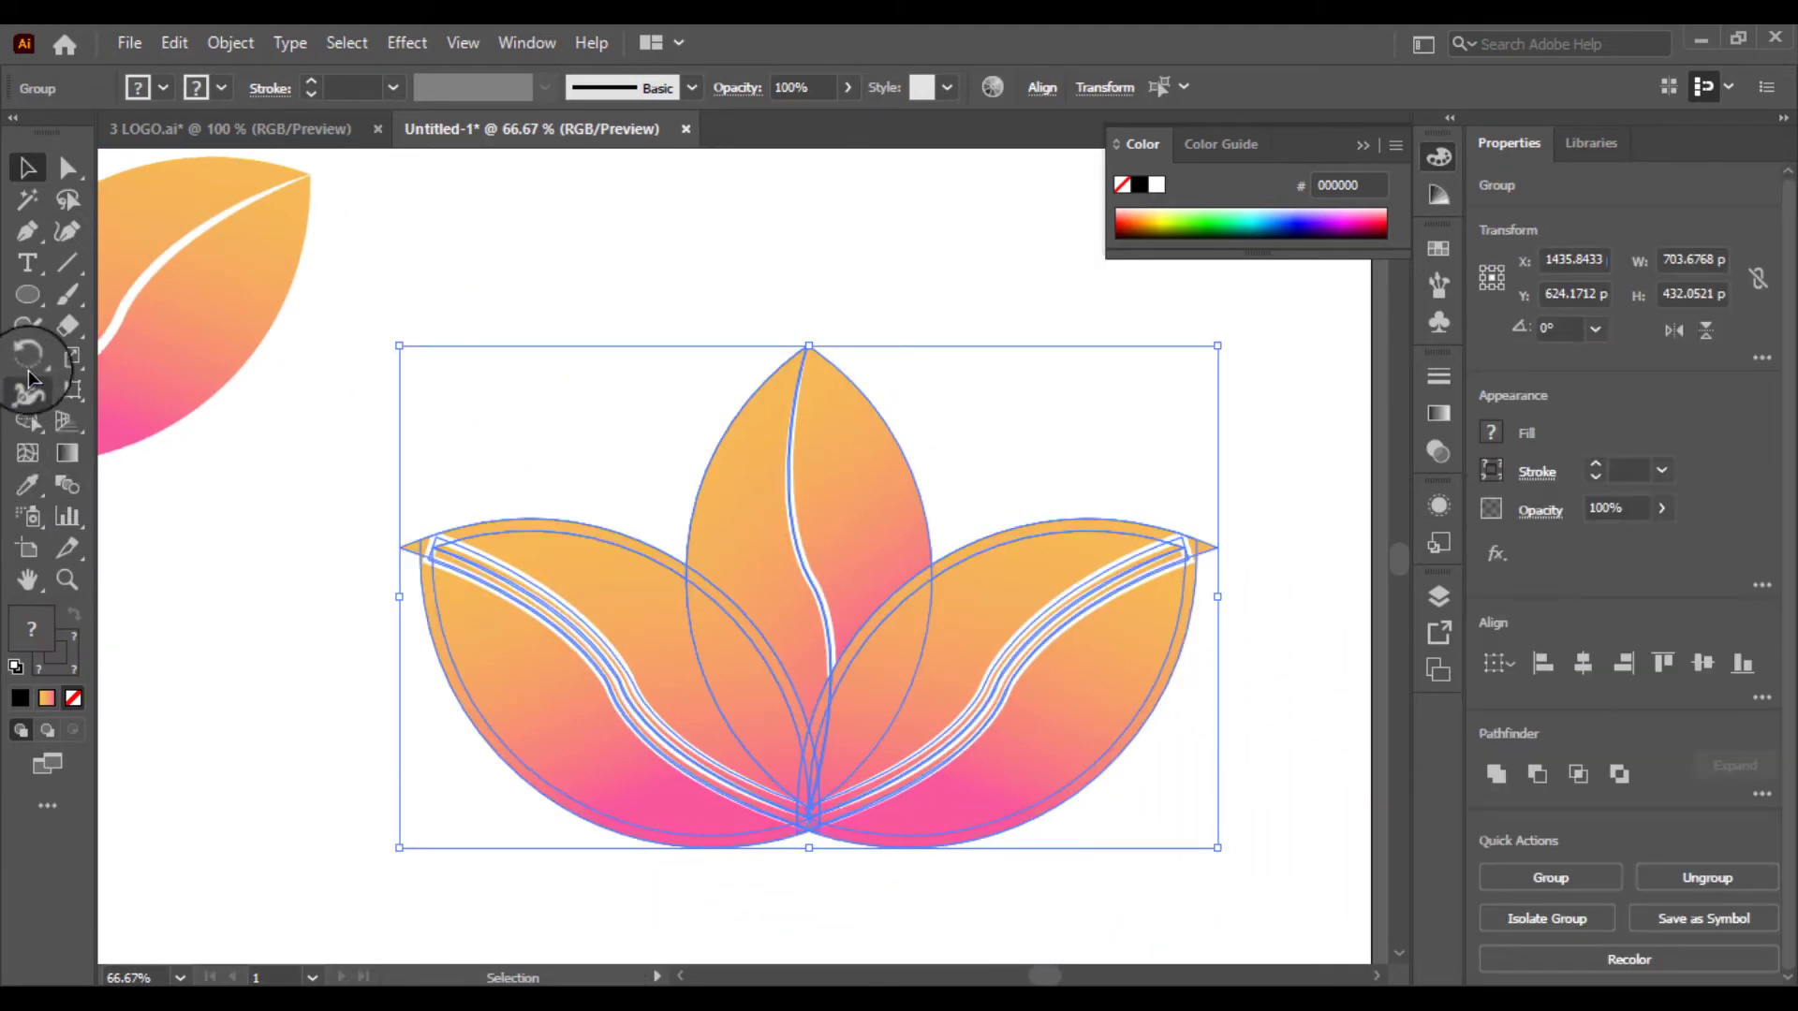
pyautogui.click(28, 421)
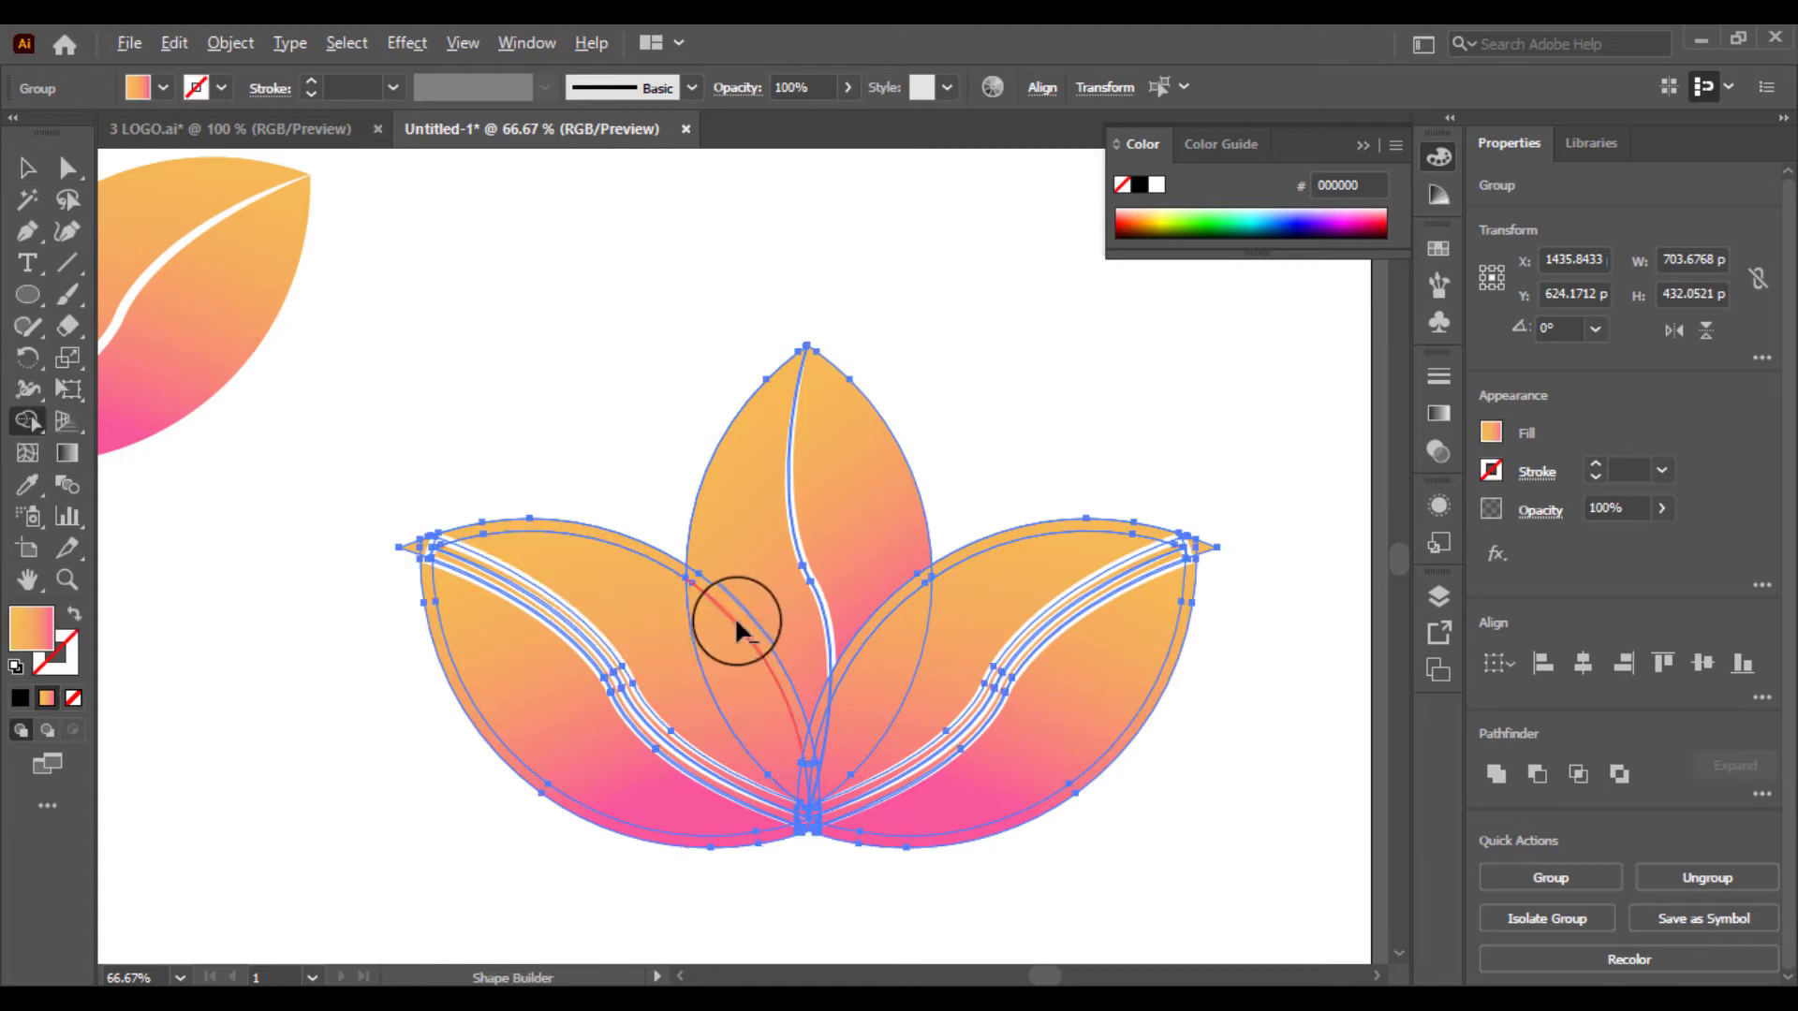
pyautogui.moveTo(739, 630)
pyautogui.mouseDown()
pyautogui.moveTo(683, 590)
pyautogui.moveTo(662, 501)
pyautogui.mouseUp()
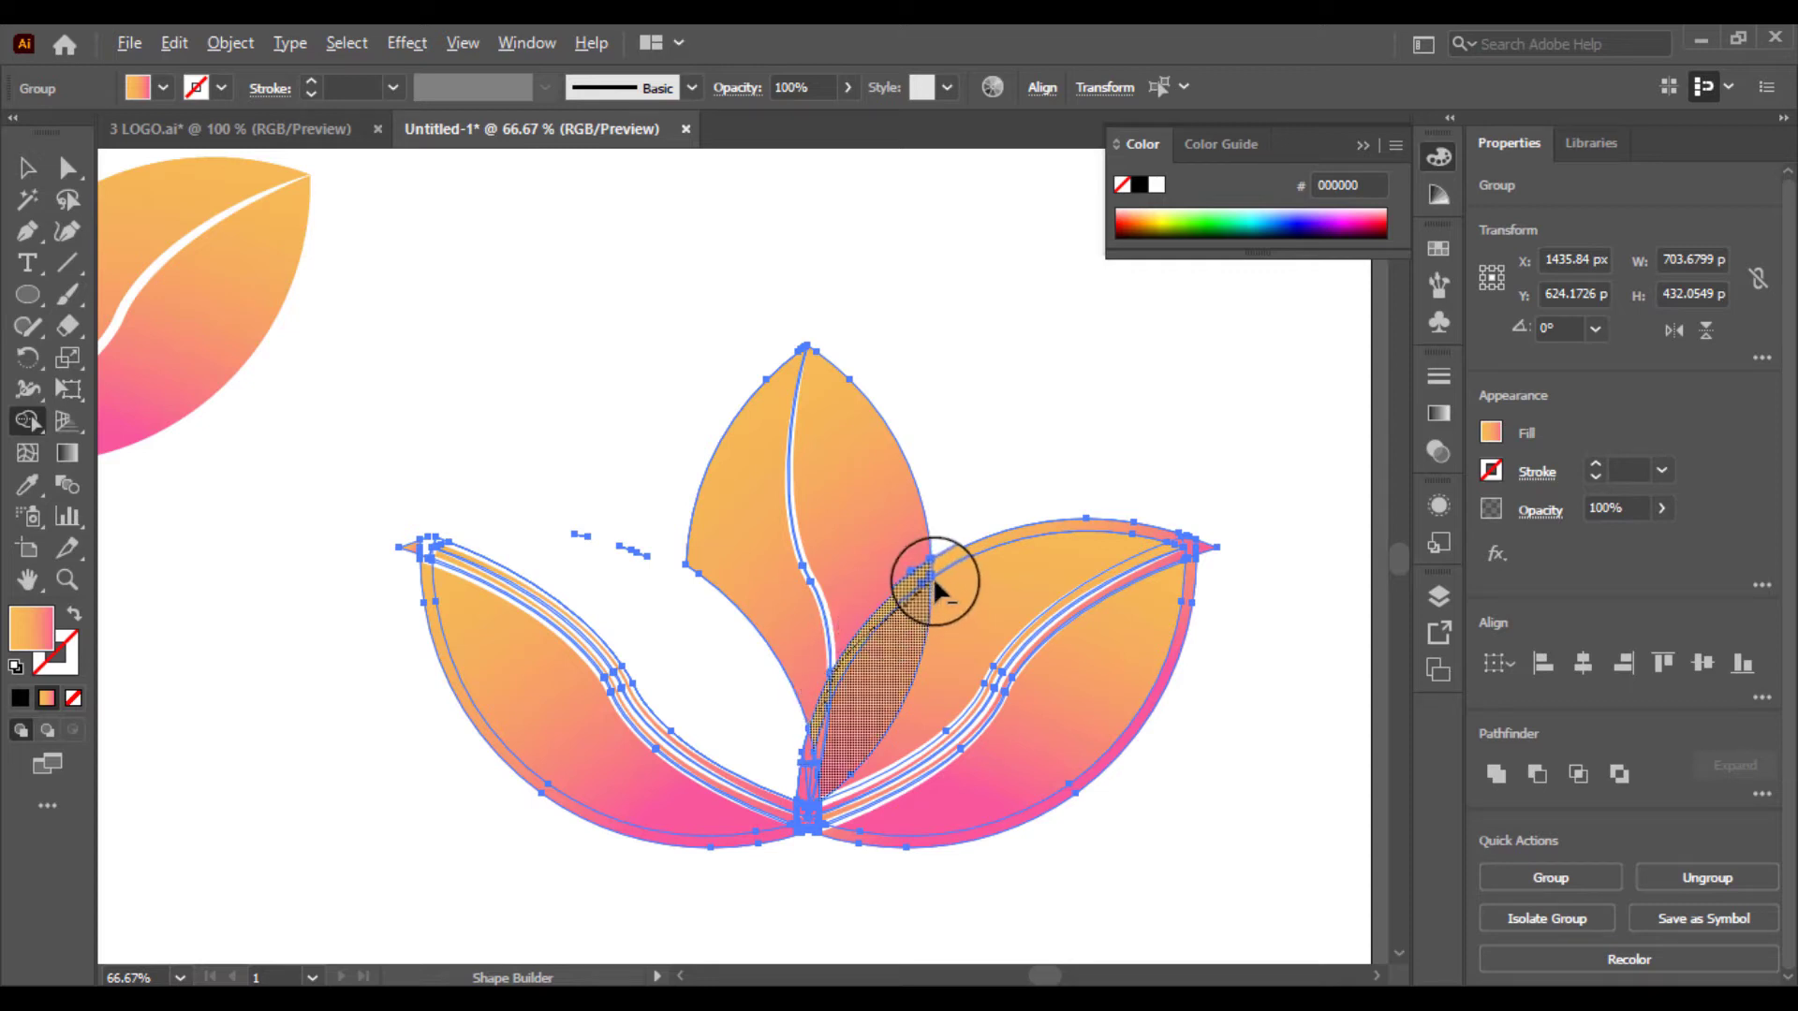
pyautogui.moveTo(935, 588); pyautogui.dragTo(960, 543)
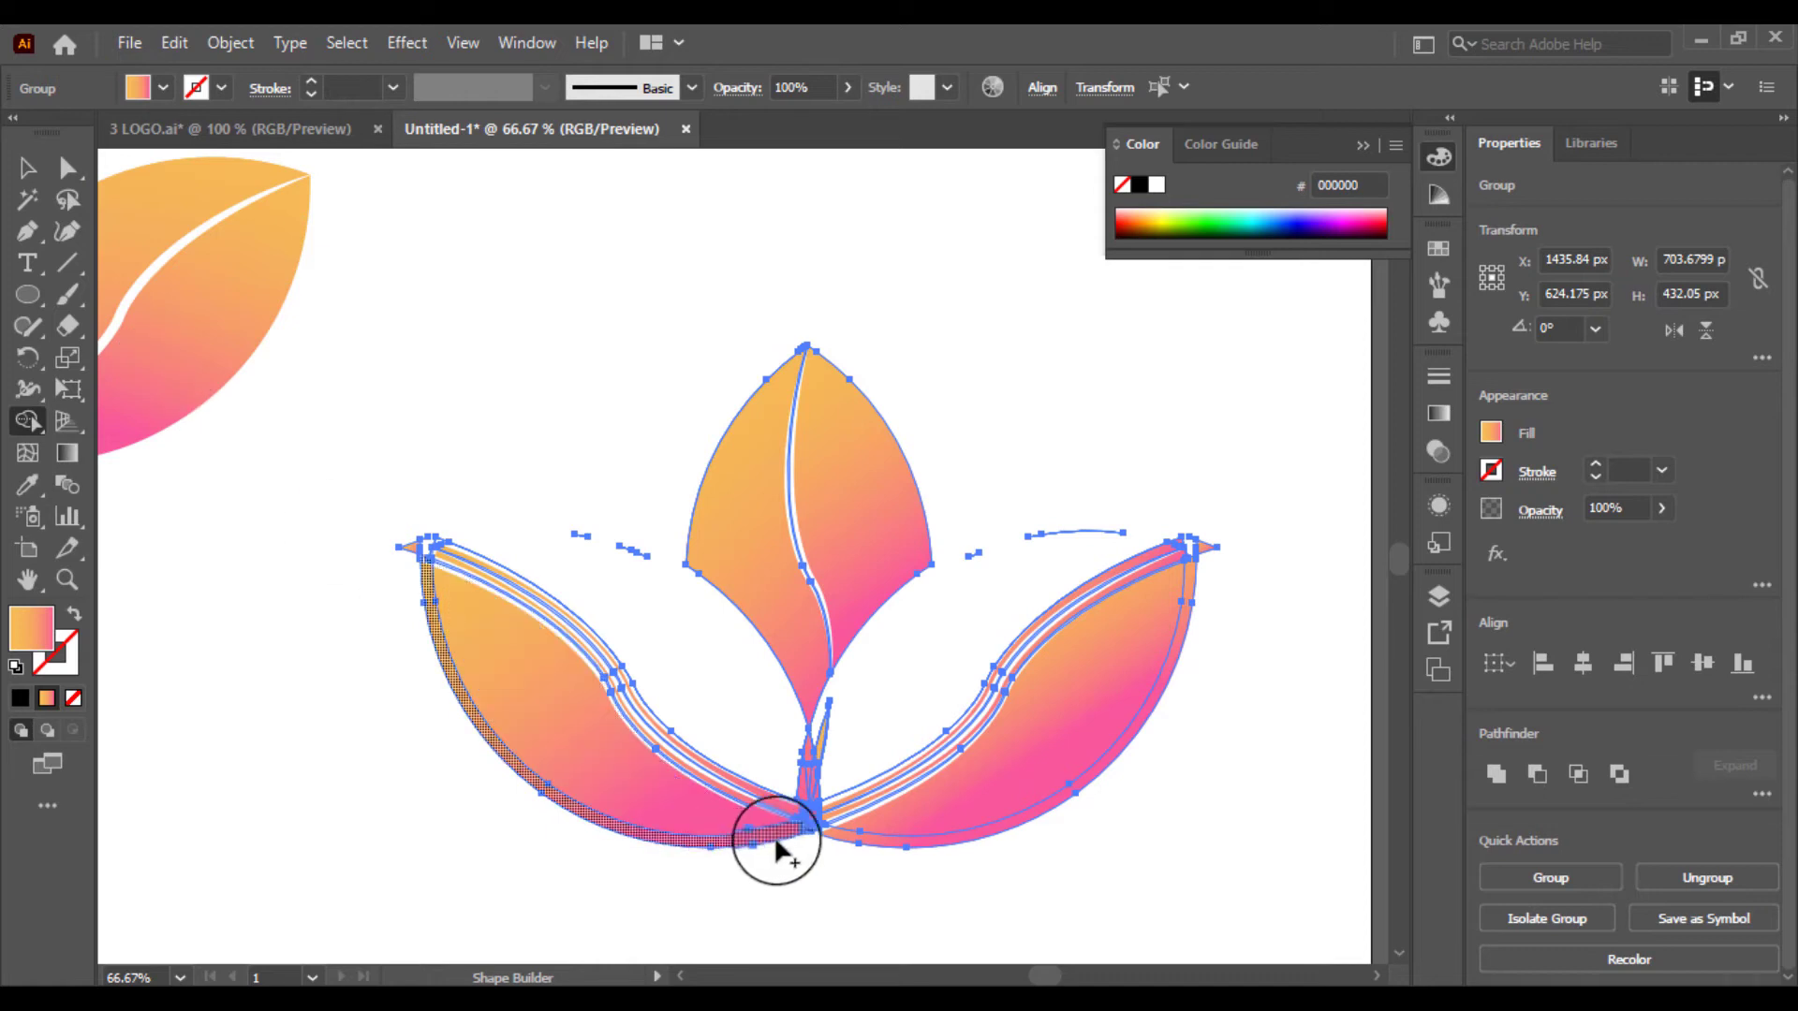
pyautogui.moveTo(847, 745); pyautogui.dragTo(775, 789)
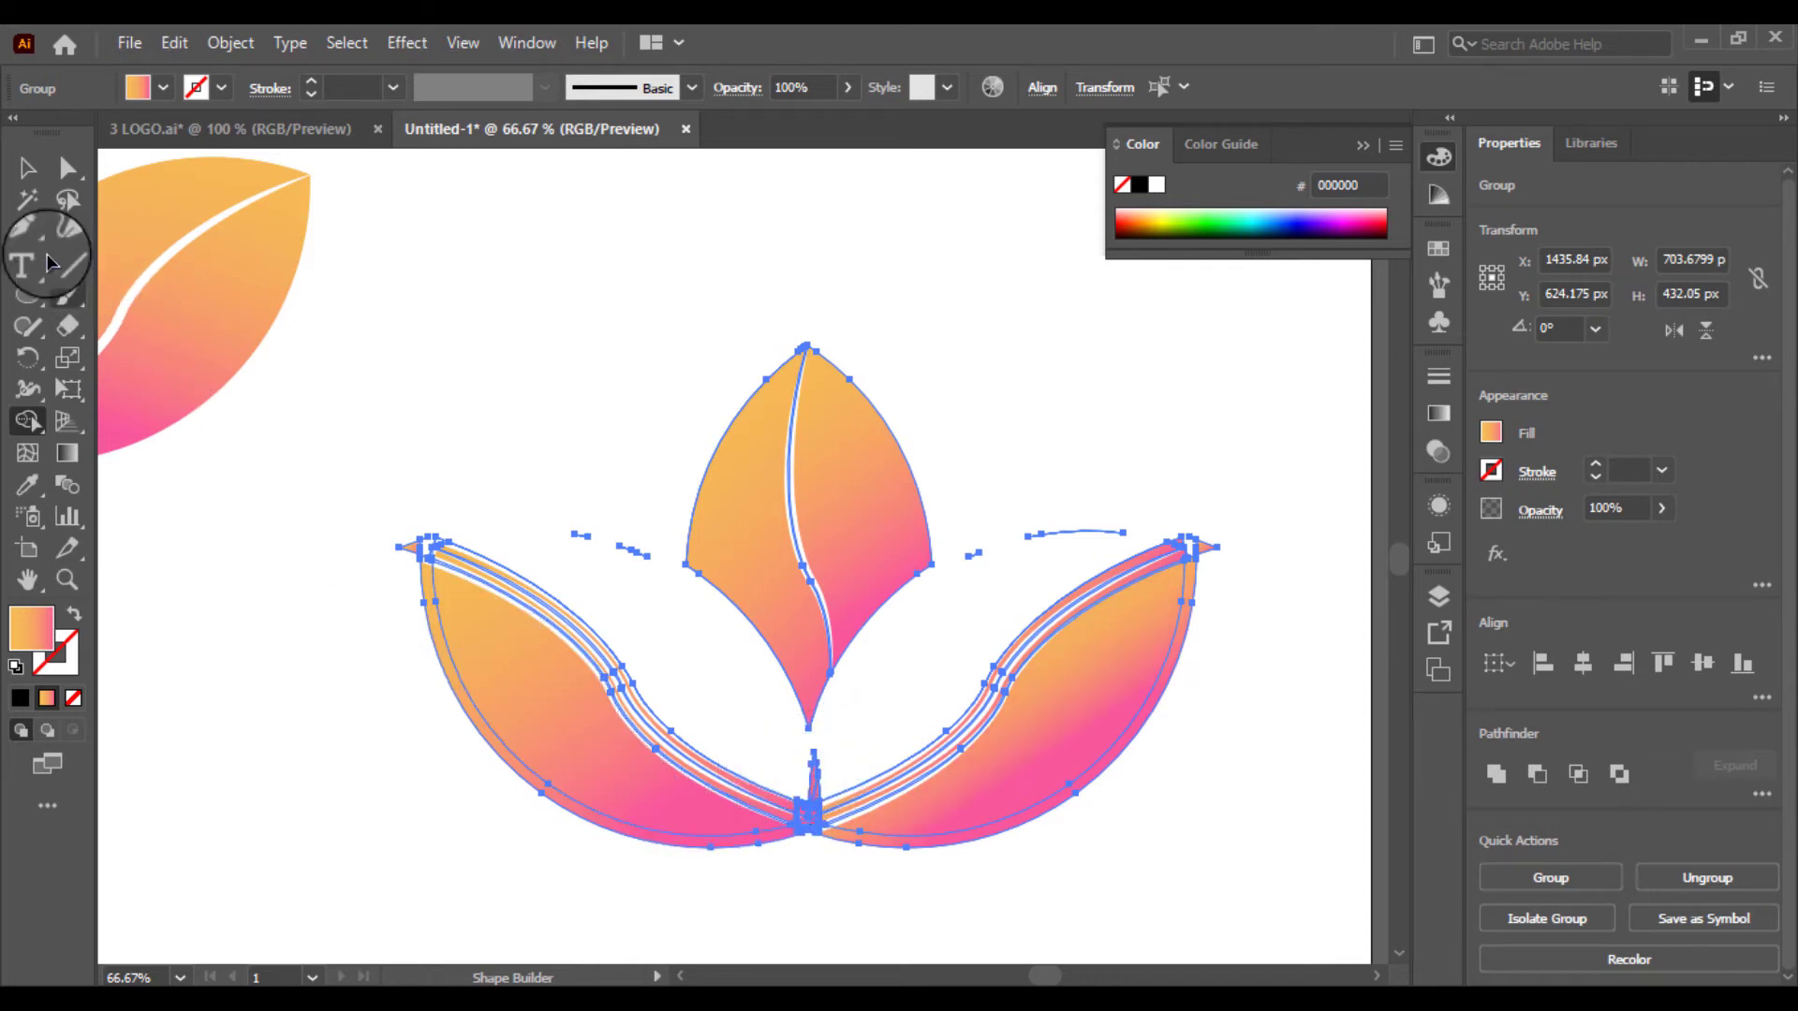
# Delete what is left of the lower-right flower's side leaves and their offset outlines, keeping the trimmed centre leaf.
pyautogui.click(67, 167)
pyautogui.click(26, 167)
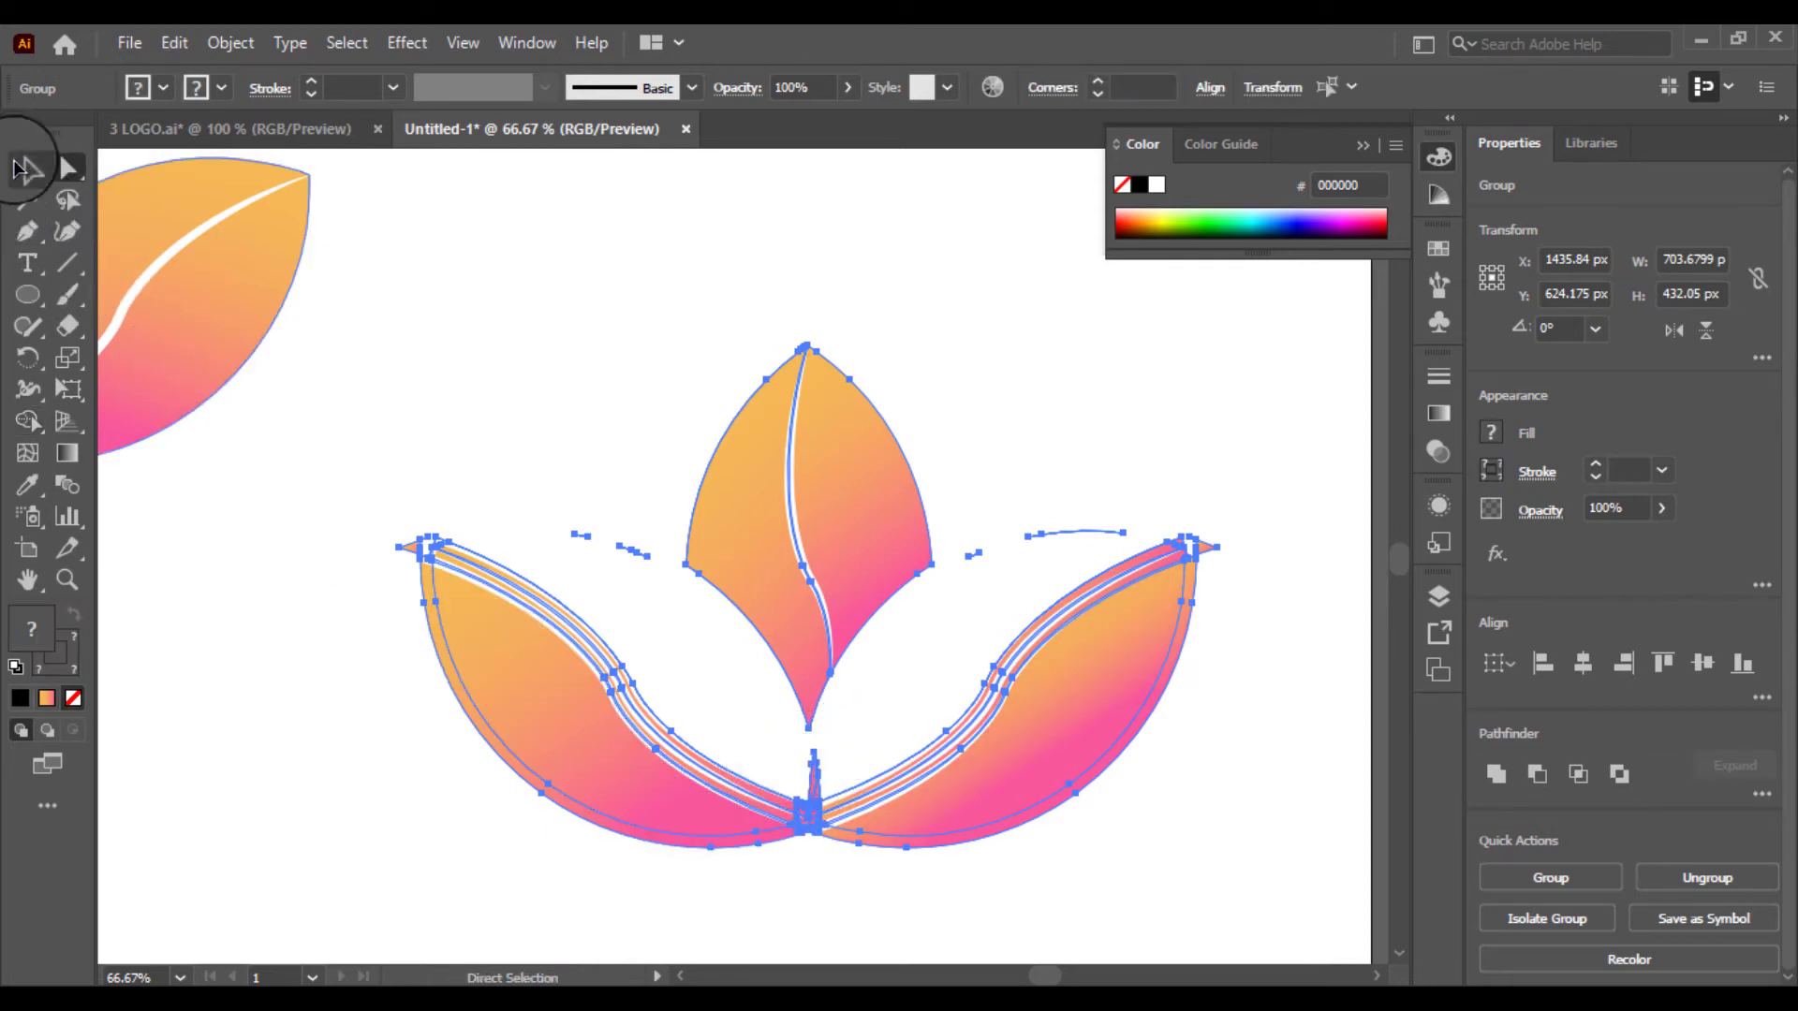
pyautogui.moveTo(349, 510); pyautogui.dragTo(649, 842)
pyautogui.press('Delete')
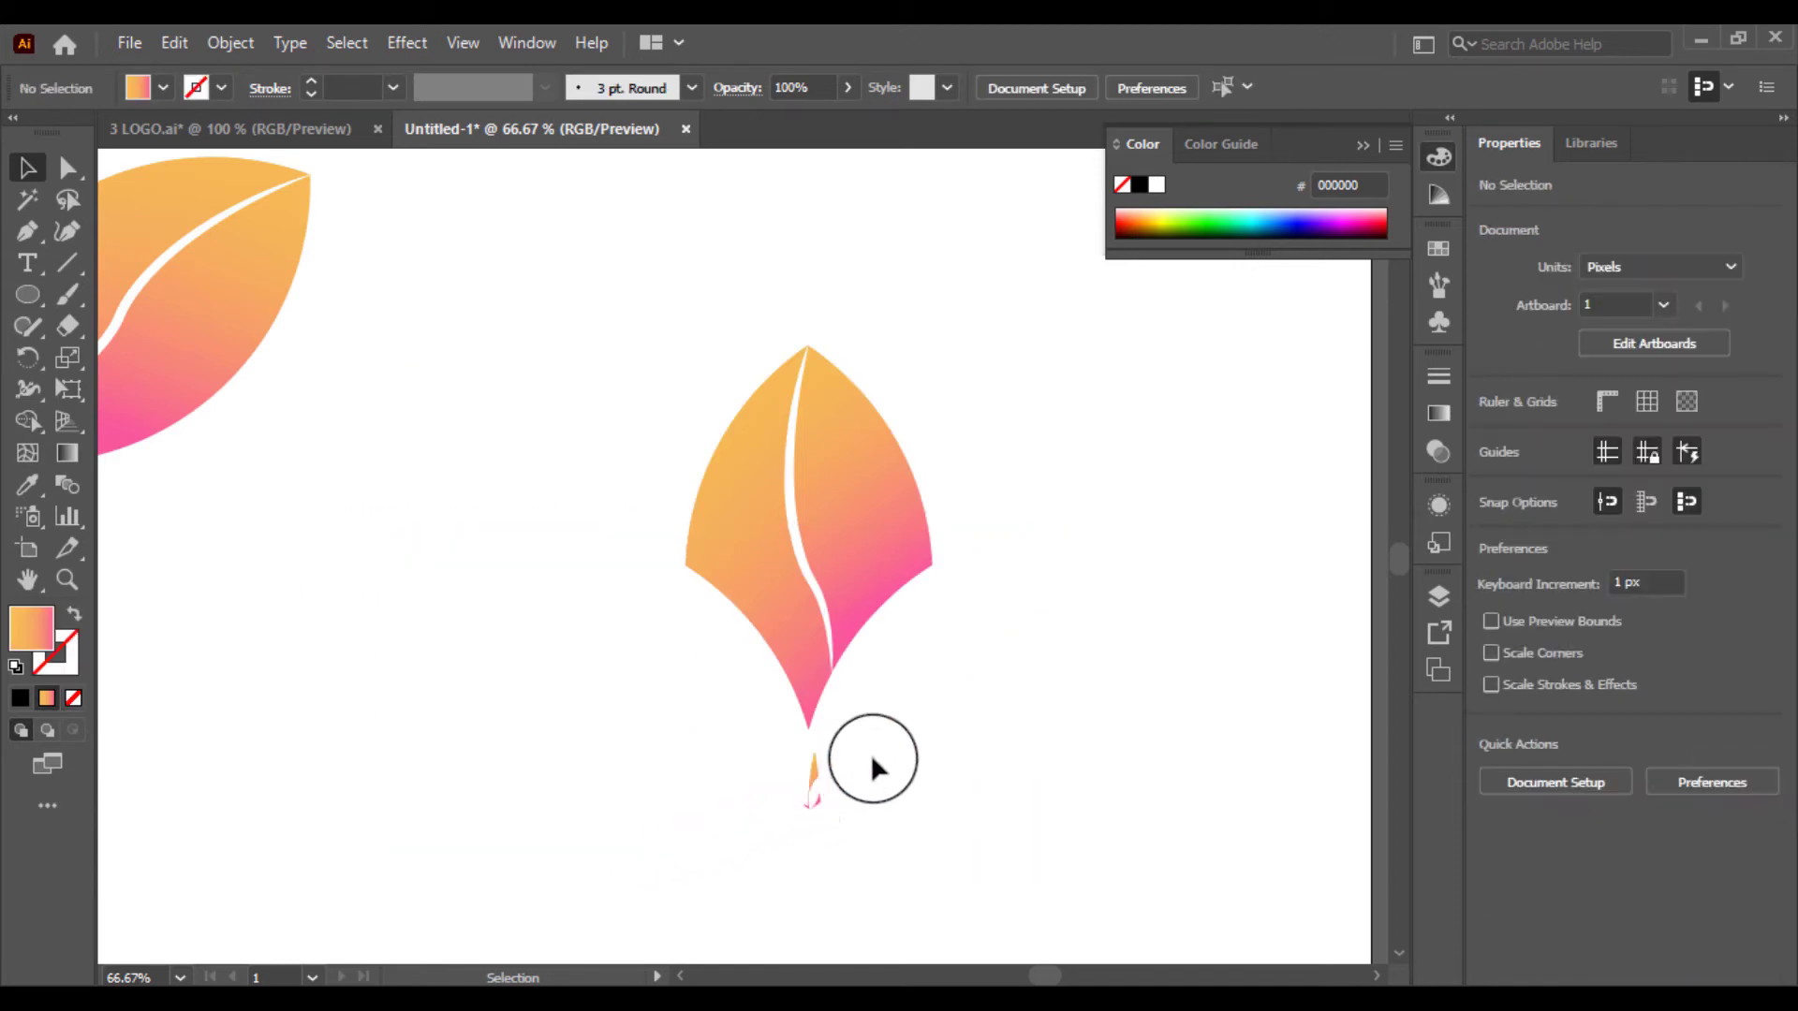
# Try to delete the small leftover fragments below the trimmed centre leaf.
pyautogui.moveTo(794, 824); pyautogui.dragTo(802, 818)
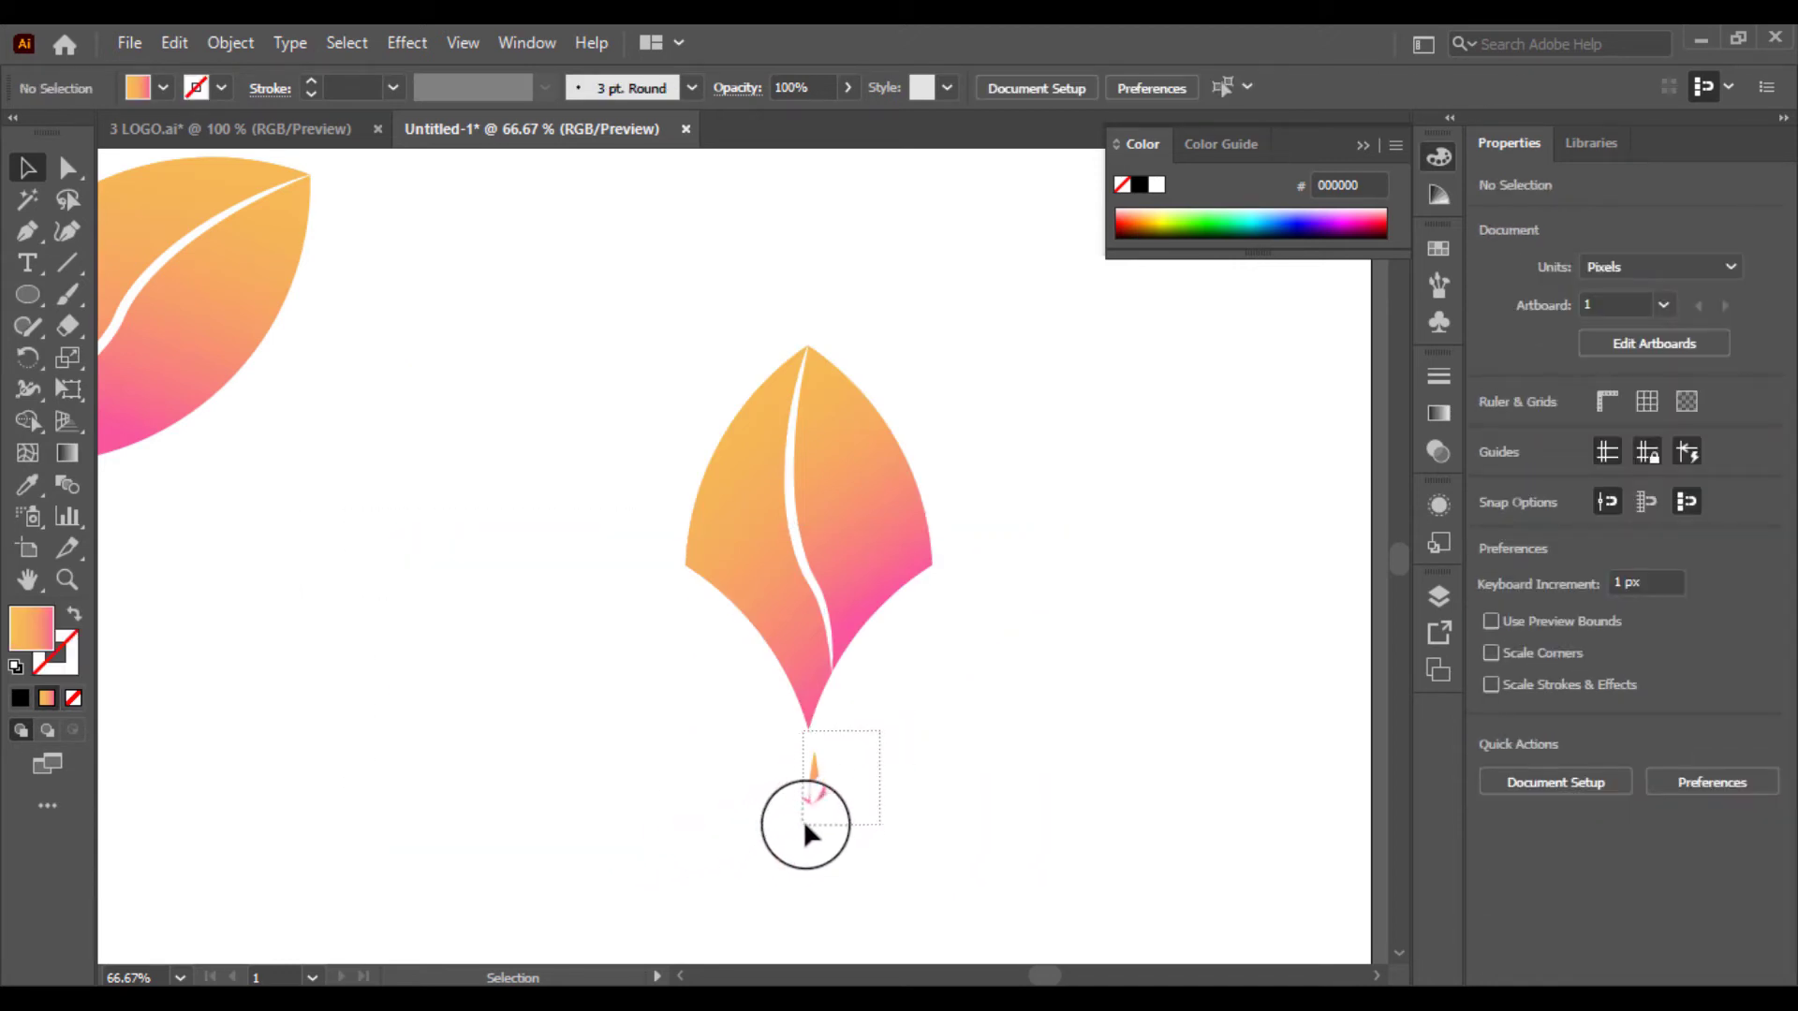
pyautogui.press('Delete')
pyautogui.hotkey('ctrl', 'z')
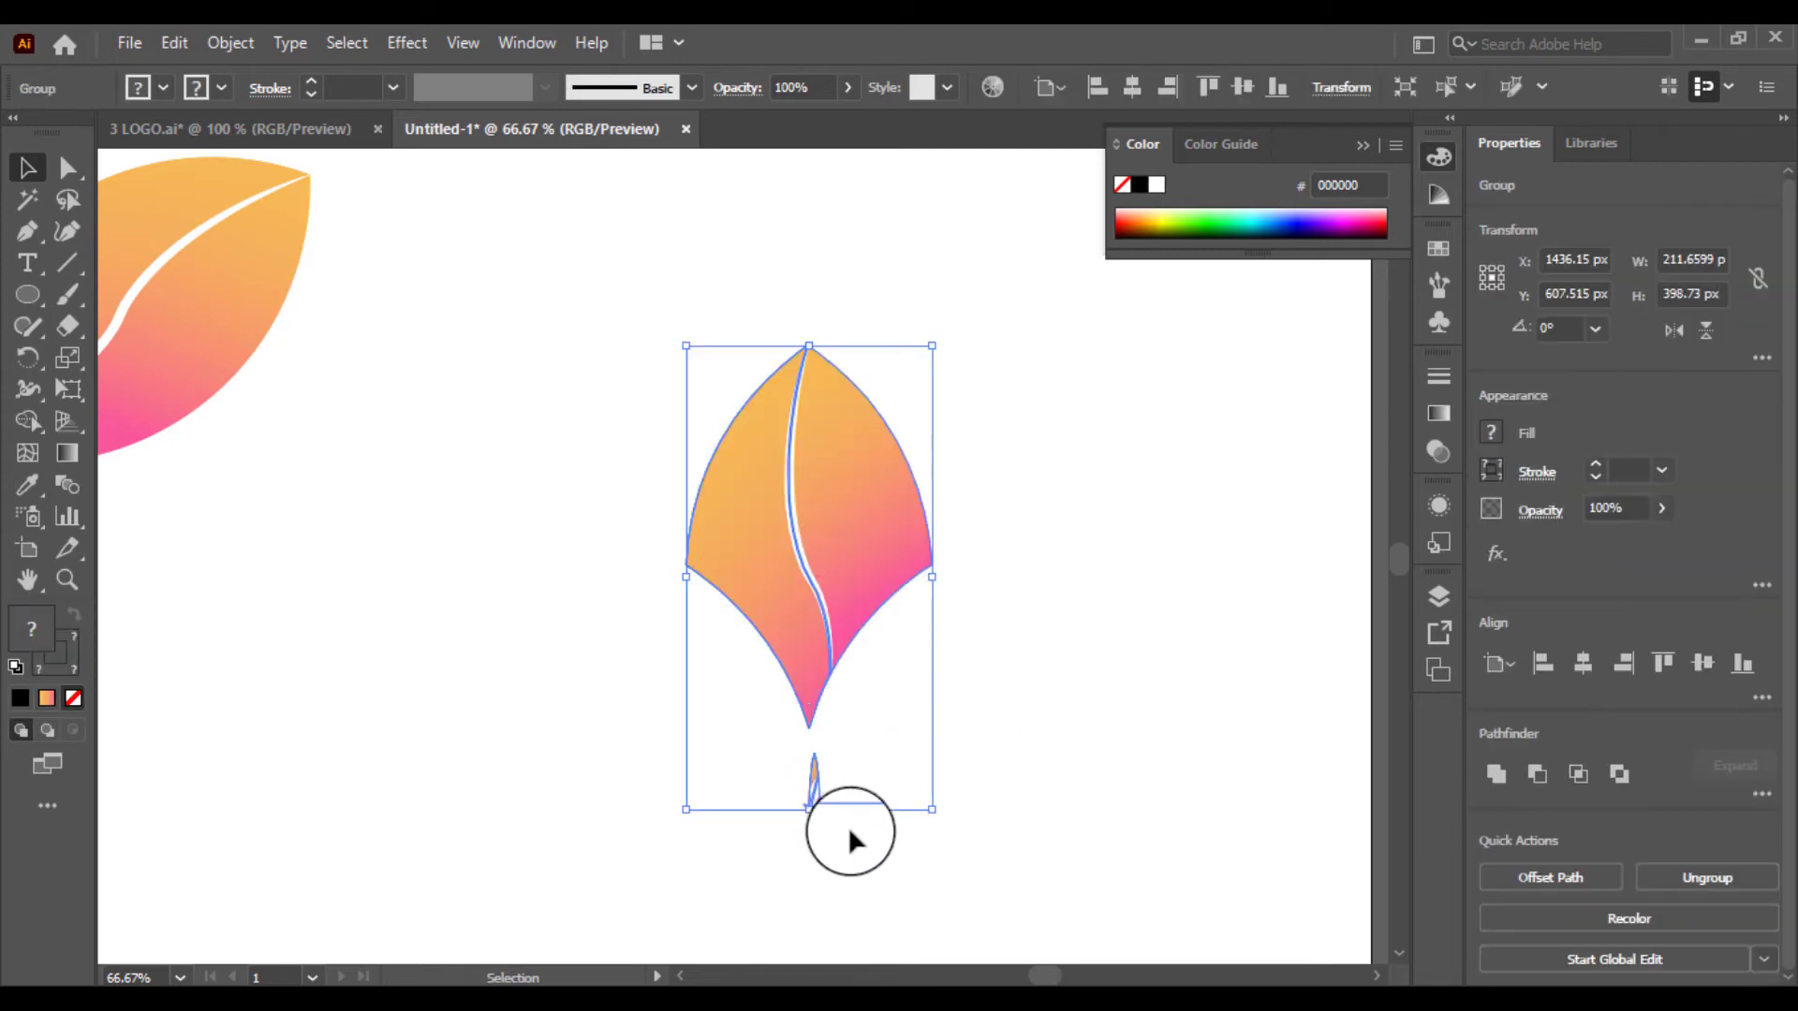
pyautogui.moveTo(839, 840); pyautogui.dragTo(781, 749)
pyautogui.press('Delete')
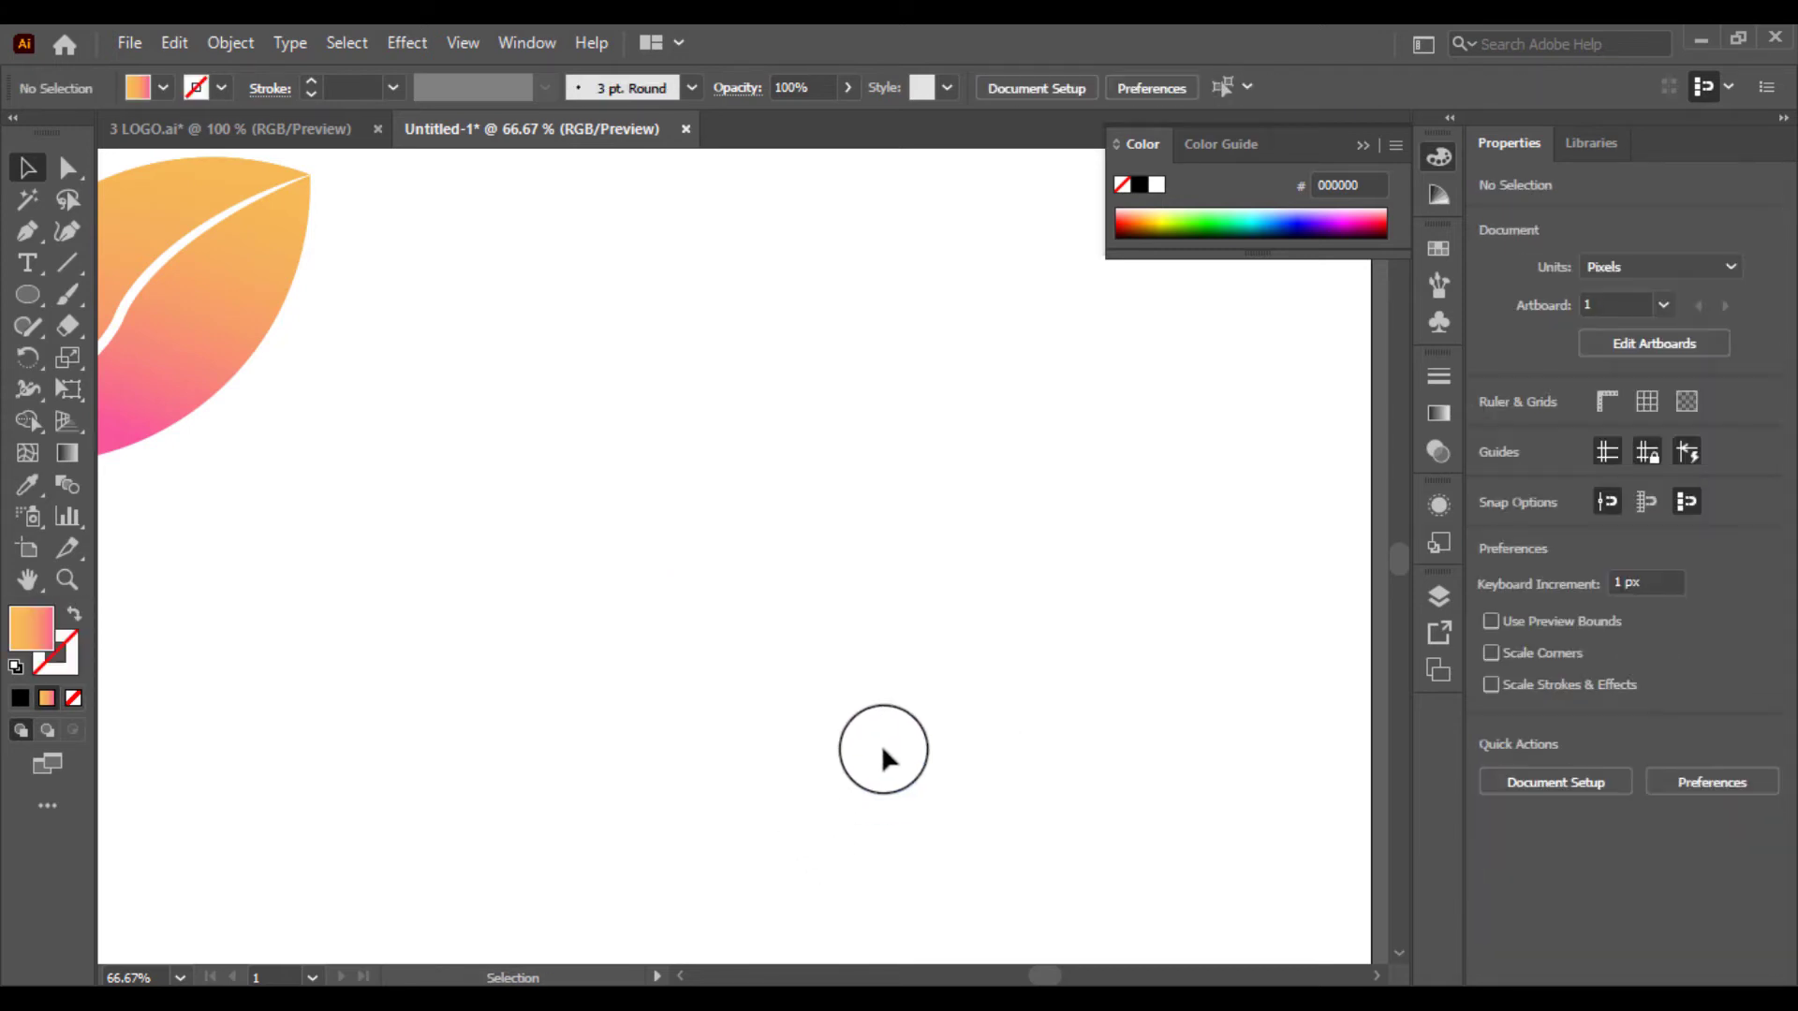
pyautogui.hotkey('ctrl', 'z')
pyautogui.click(829, 781)
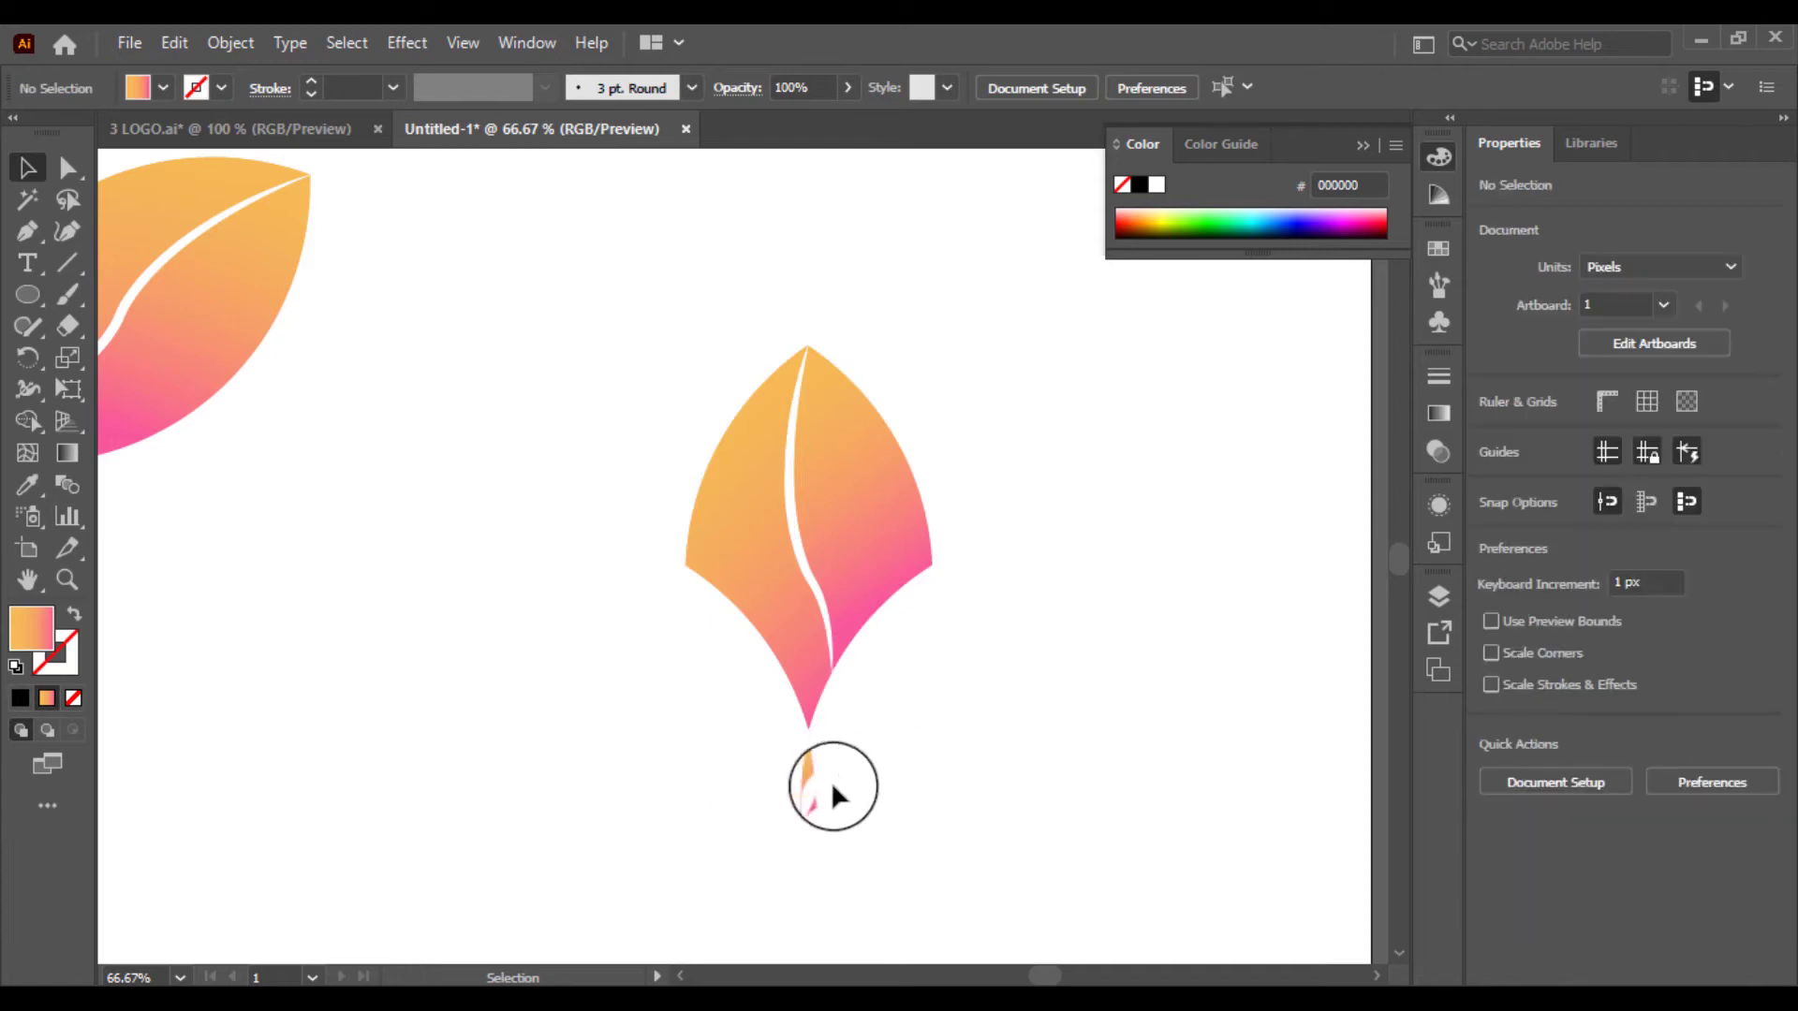
pyautogui.click(809, 824)
pyautogui.rightClick(822, 567)
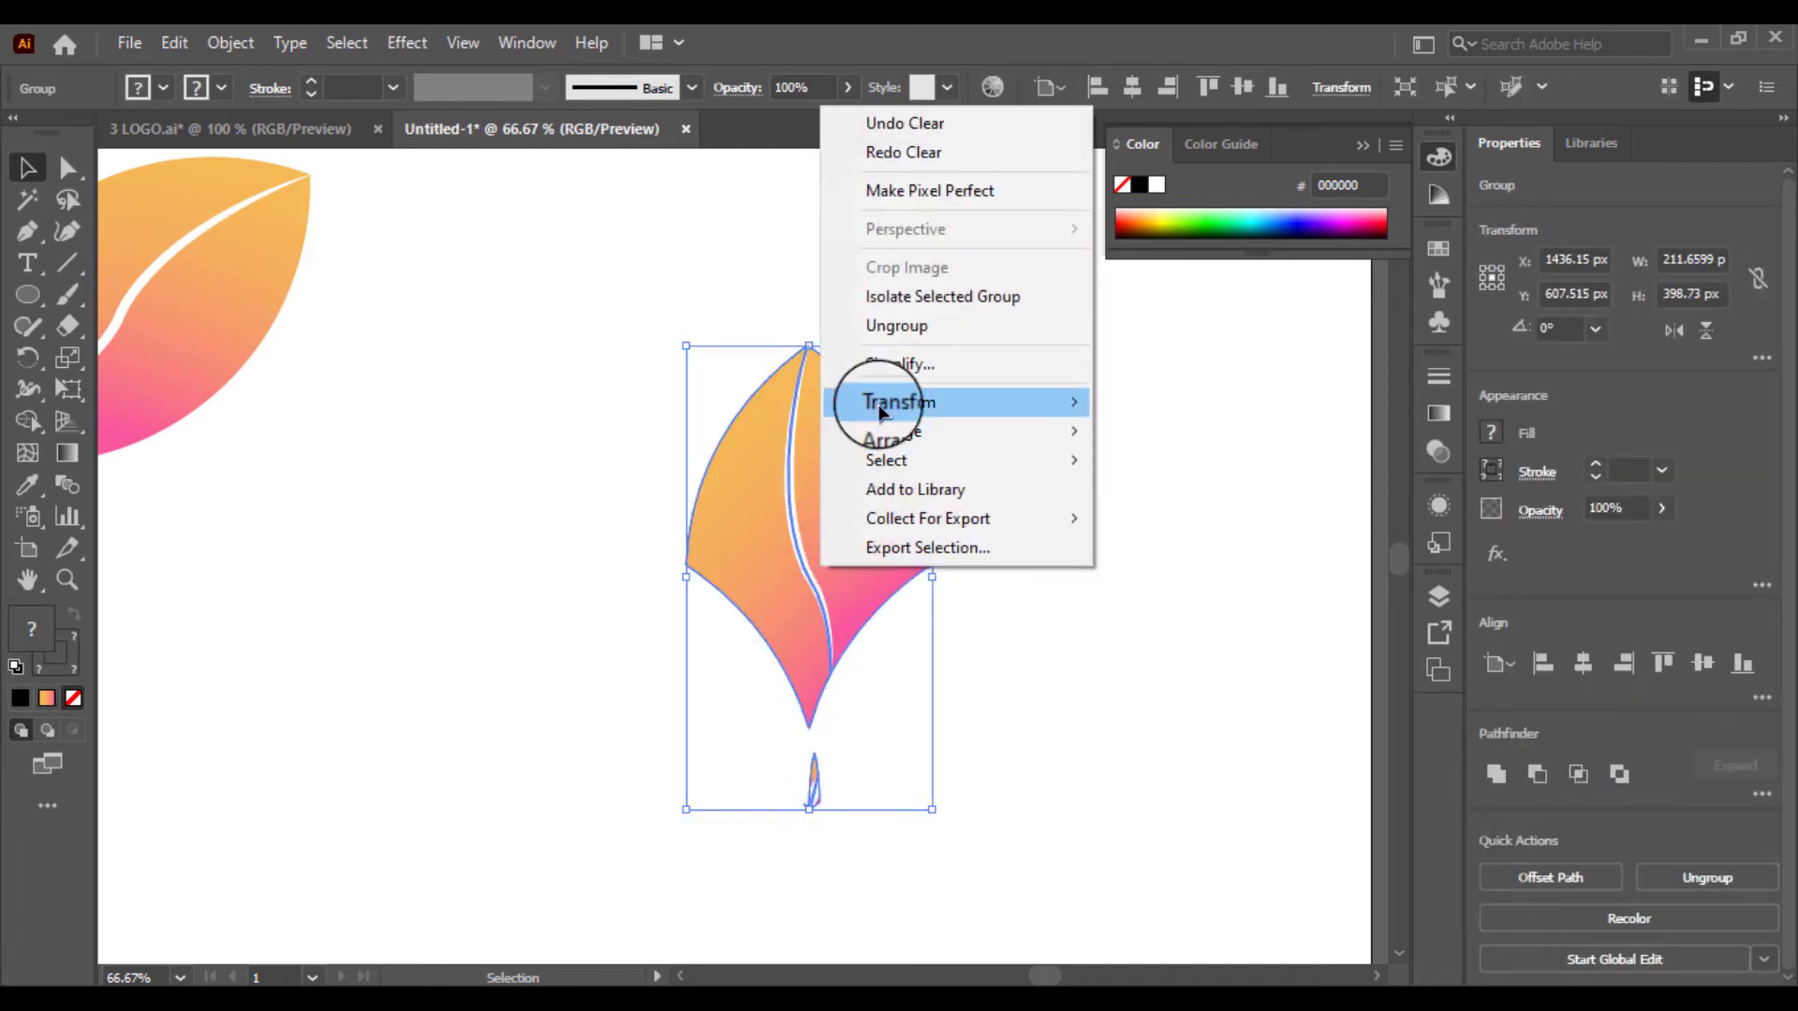
pyautogui.moveTo(863, 402)
pyautogui.click(700, 431)
pyautogui.click(485, 473)
pyautogui.moveTo(556, 428); pyautogui.dragTo(730, 547)
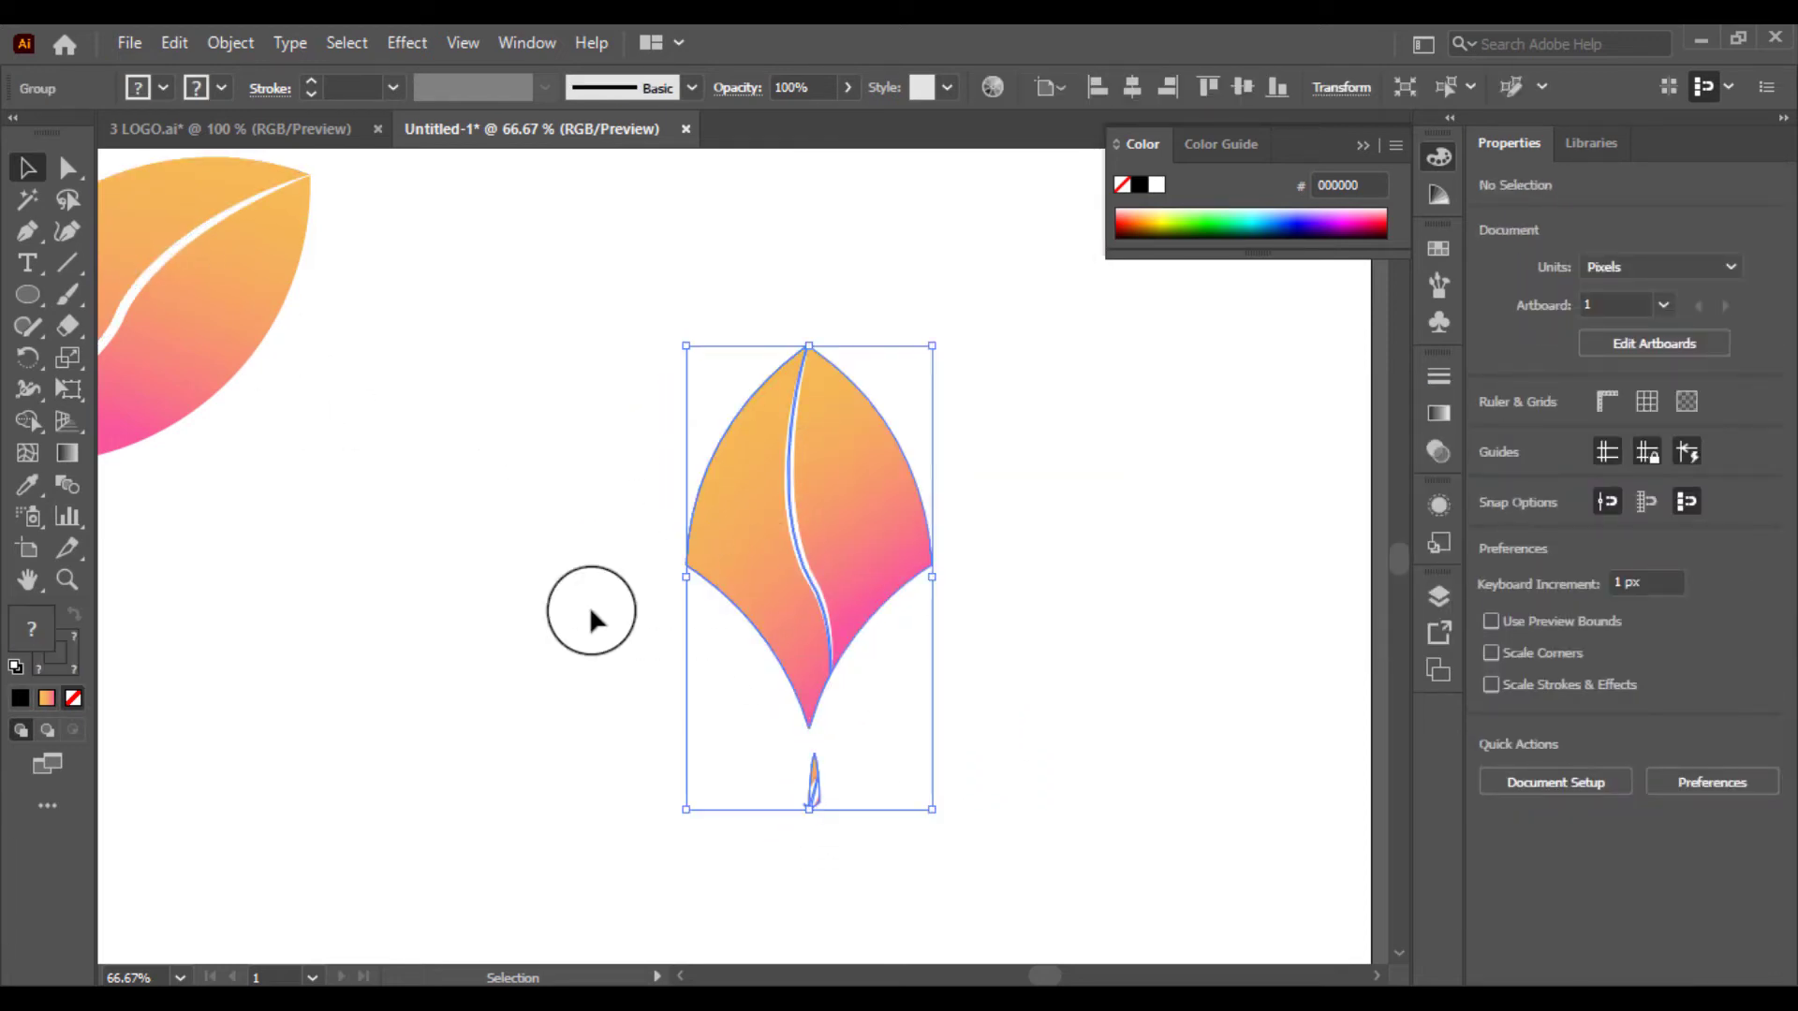
# Remove the small leftover fragments below the trimmed centre leaf with Shape Builder.
pyautogui.click(27, 420)
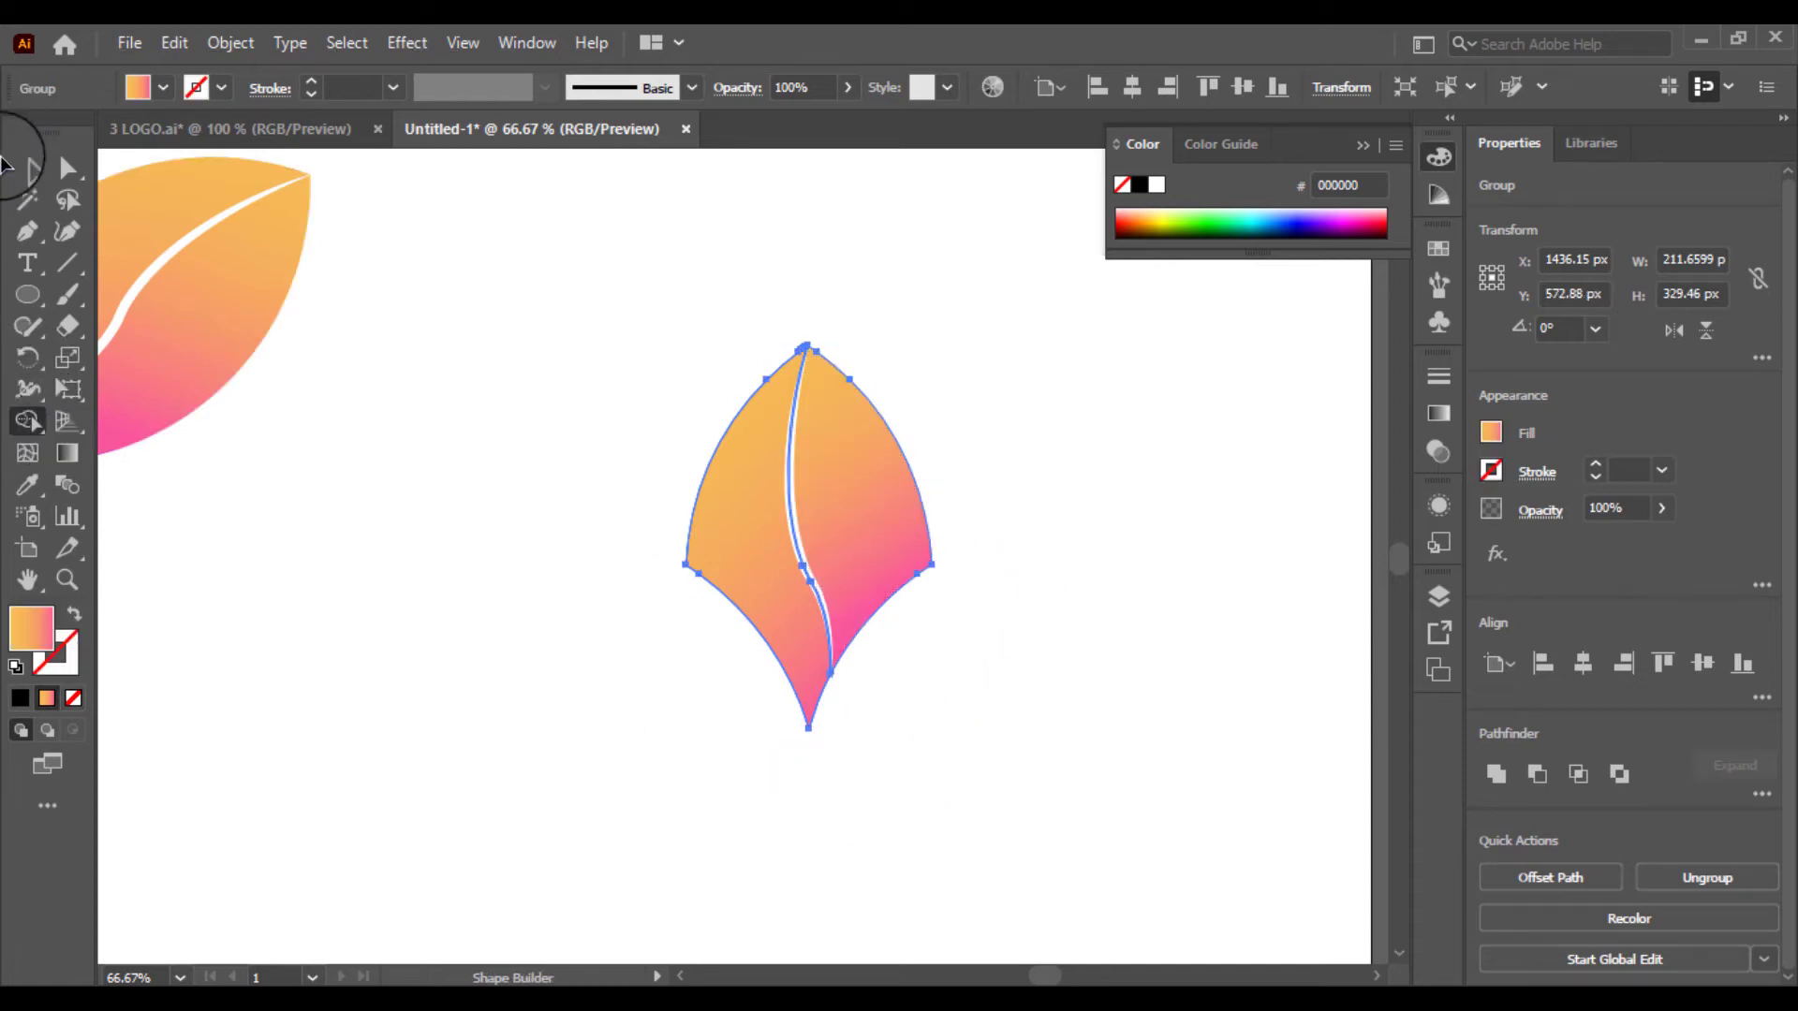
pyautogui.click(28, 169)
pyautogui.click(412, 498)
# Replace the upright centre leaf of the complete flower with the trimmed leaf, placed between the two side leaves.
pyautogui.hotkey('ctrl', '-')
pyautogui.hotkey('ctrl', '-')
pyautogui.hotkey('ctrl', '-')
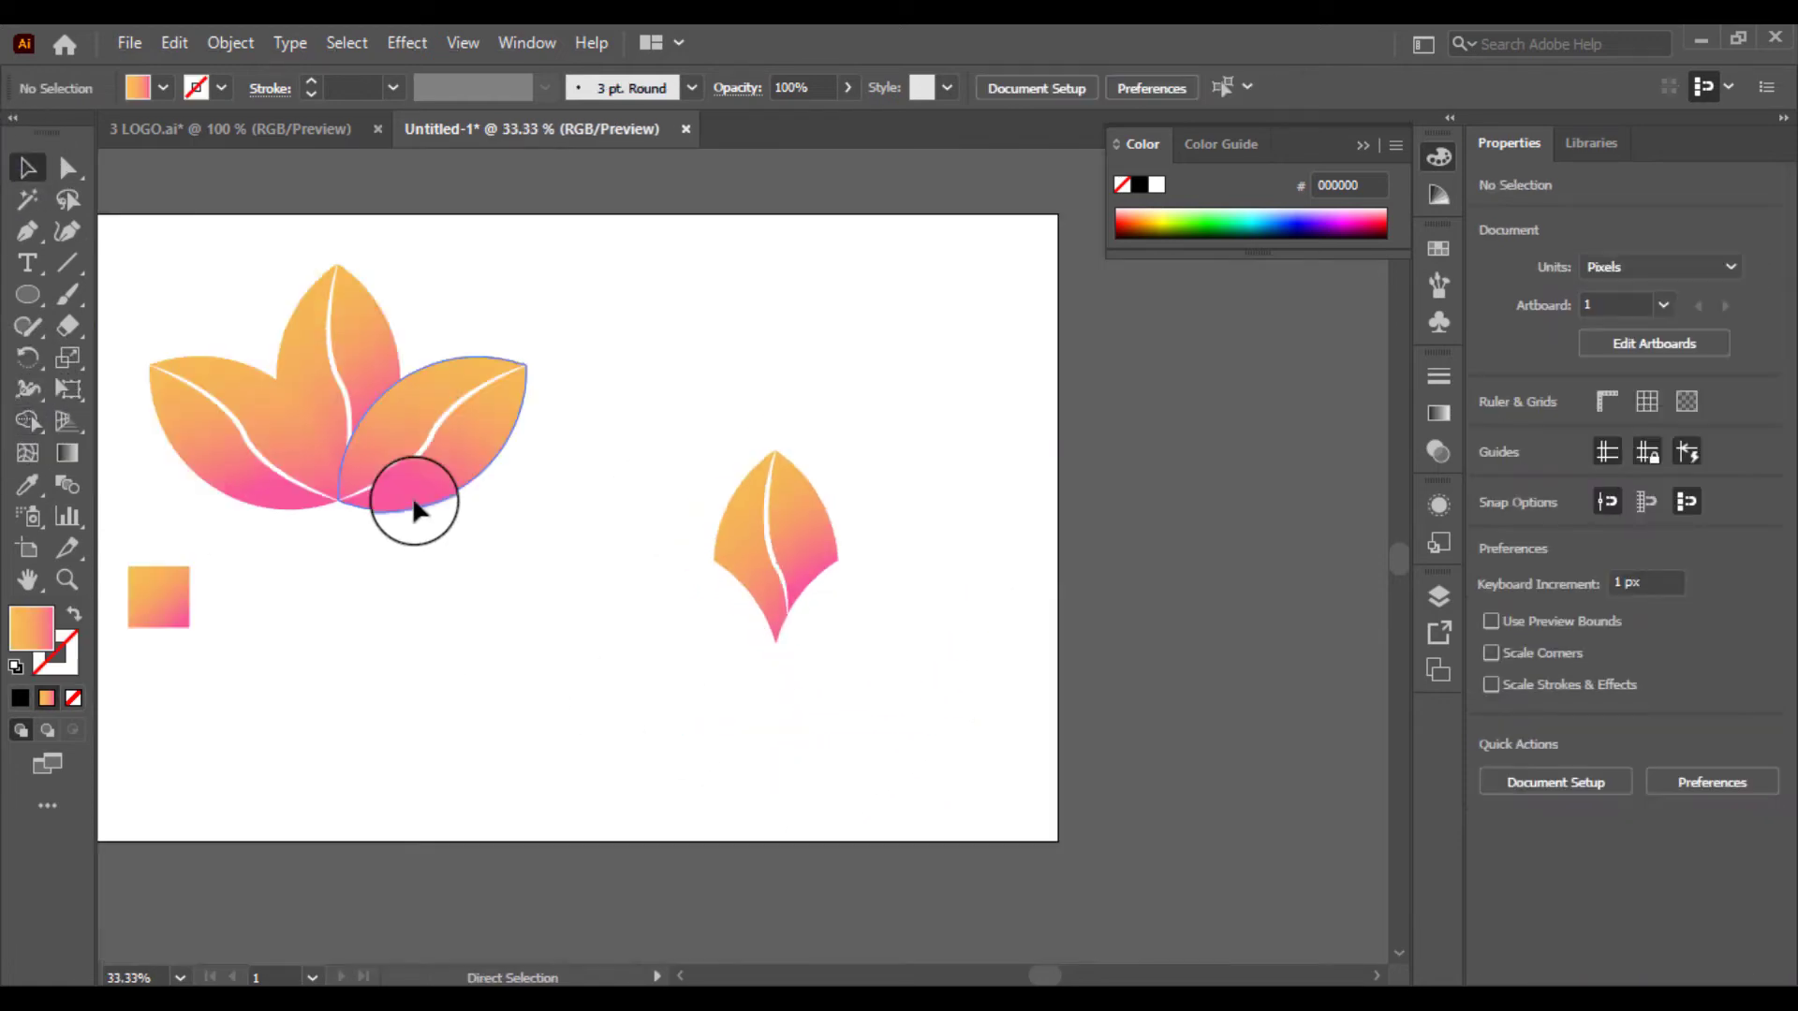
pyautogui.moveTo(457, 412); pyautogui.dragTo(830, 363)
pyautogui.press('Delete')
pyautogui.moveTo(857, 488); pyautogui.dragTo(731, 620)
pyautogui.moveTo(771, 583); pyautogui.dragTo(440, 418)
pyautogui.click(574, 593)
# Nudge the trimmed centre leaf straight down to Y 245.88 px, leaving a narrow white gap above the side leaves.
pyautogui.hotkey('ctrl', '+')
pyautogui.hotkey('ctrl', '+')
pyautogui.moveTo(173, 488); pyautogui.dragTo(725, 803)
pyautogui.hotkey('ctrl', '+')
pyautogui.click(681, 540)
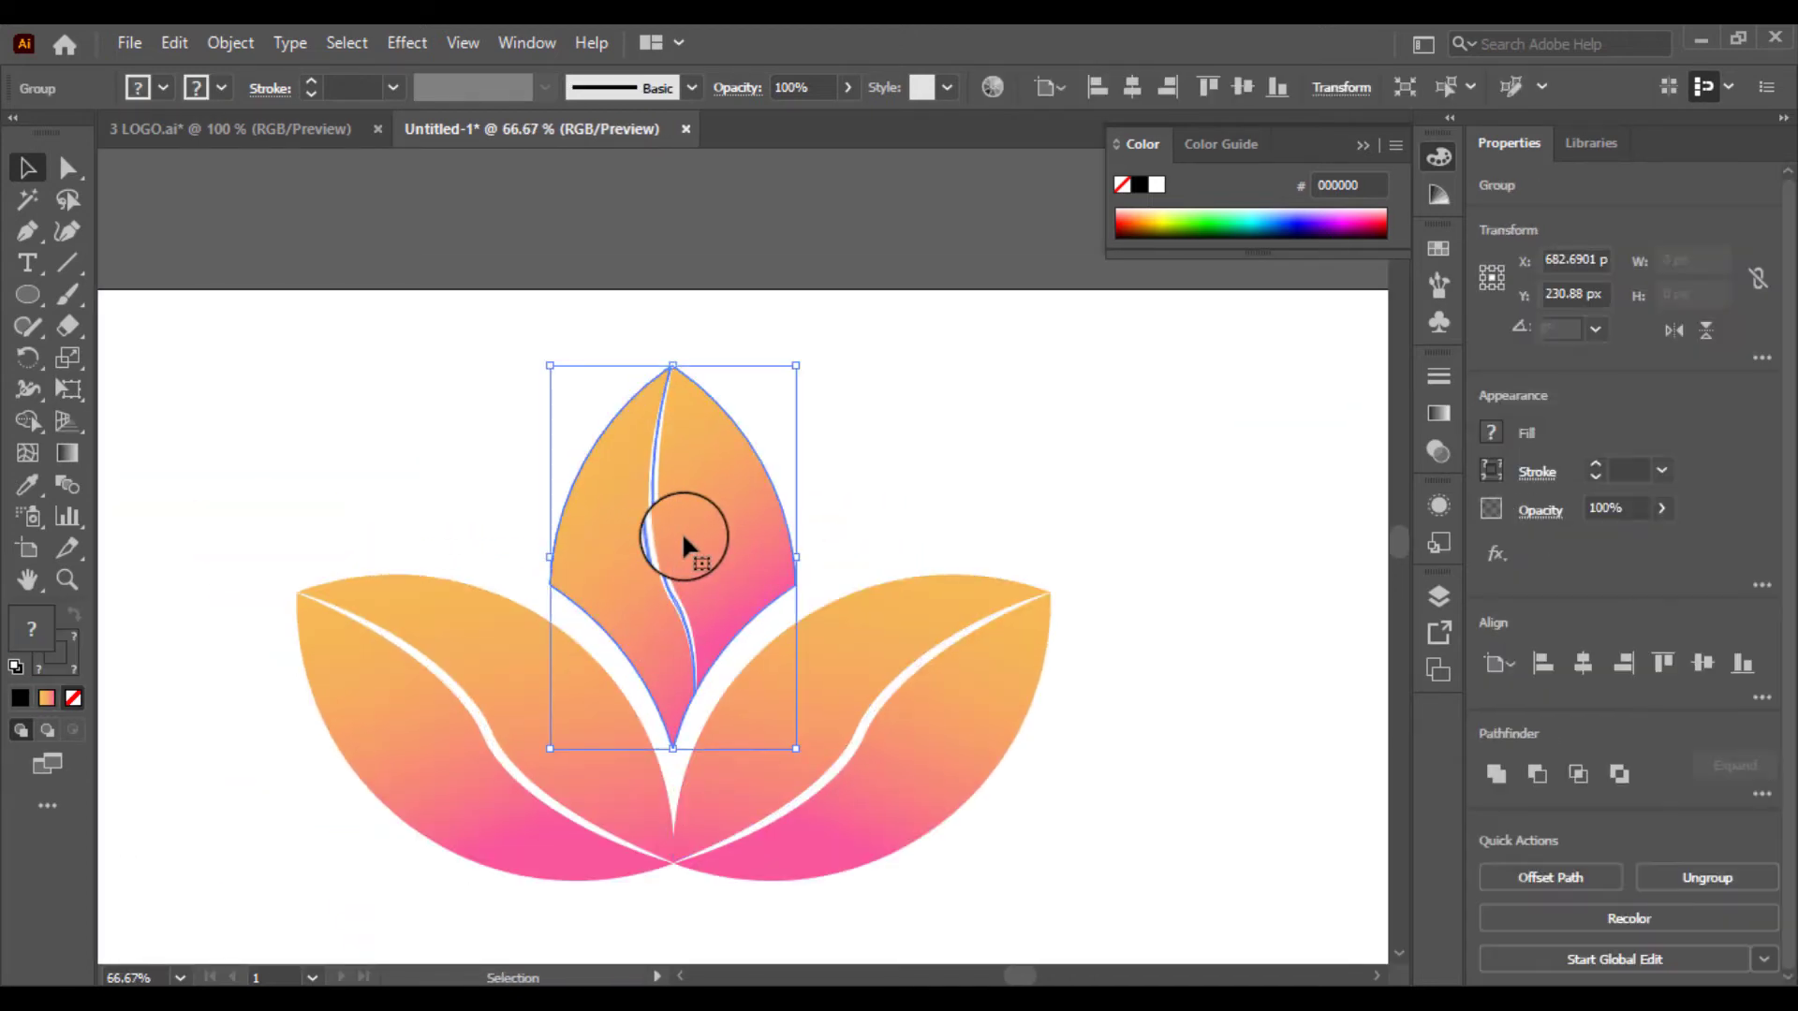
pyautogui.press('Down')
pyautogui.press('Down')
pyautogui.press('Down')
pyautogui.press('Down')
pyautogui.press('Down')
pyautogui.press('Down')
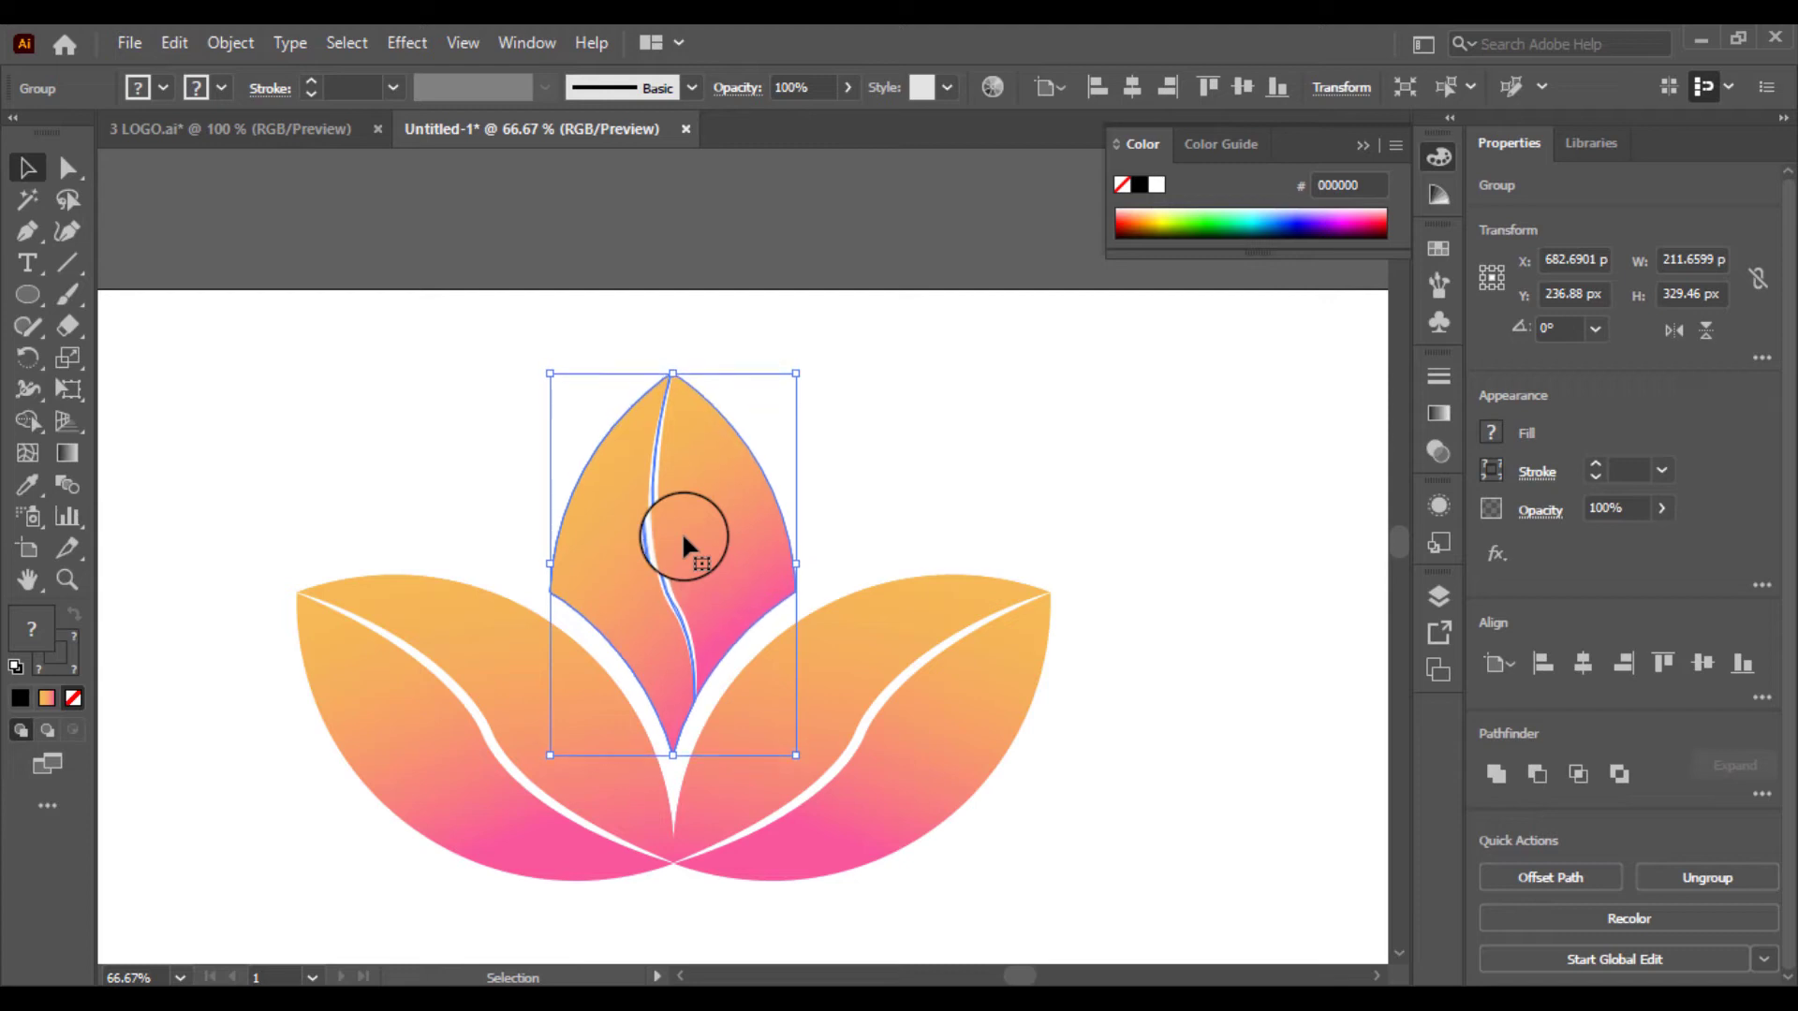
pyautogui.press('Down')
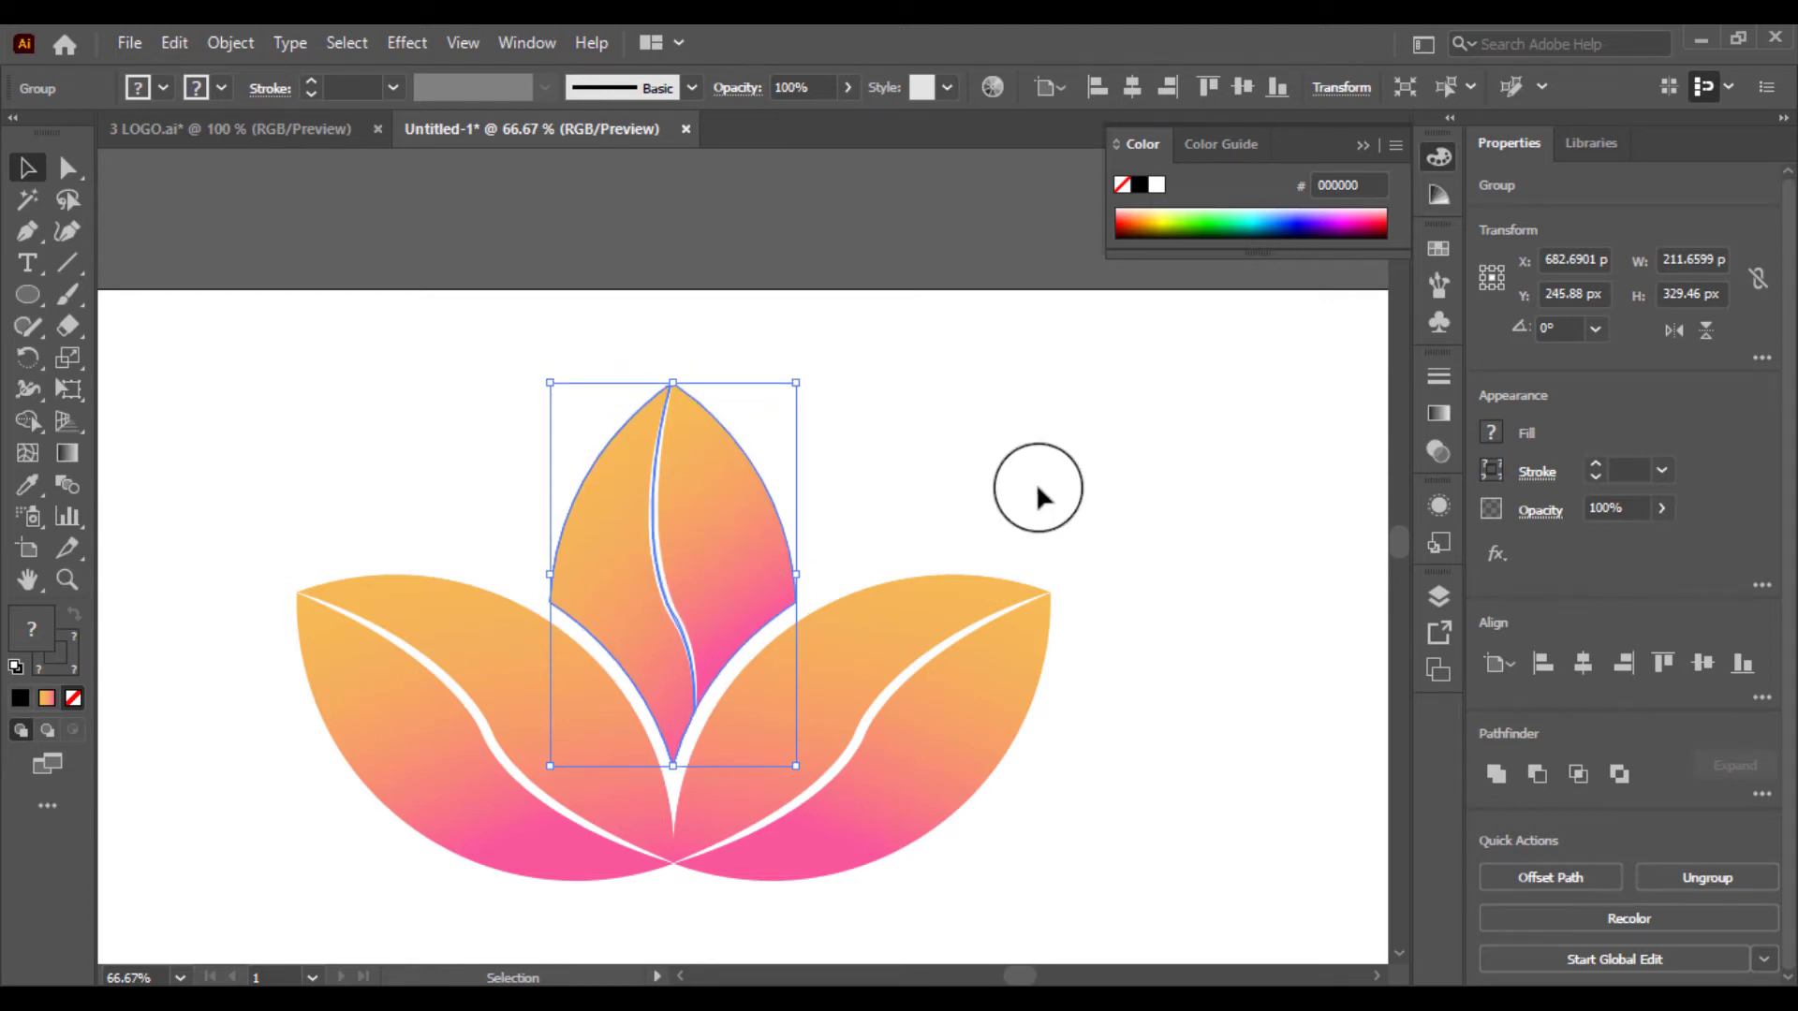
pyautogui.click(1075, 452)
pyautogui.hotkey('ctrl', '-')
pyautogui.hotkey('ctrl', '-')
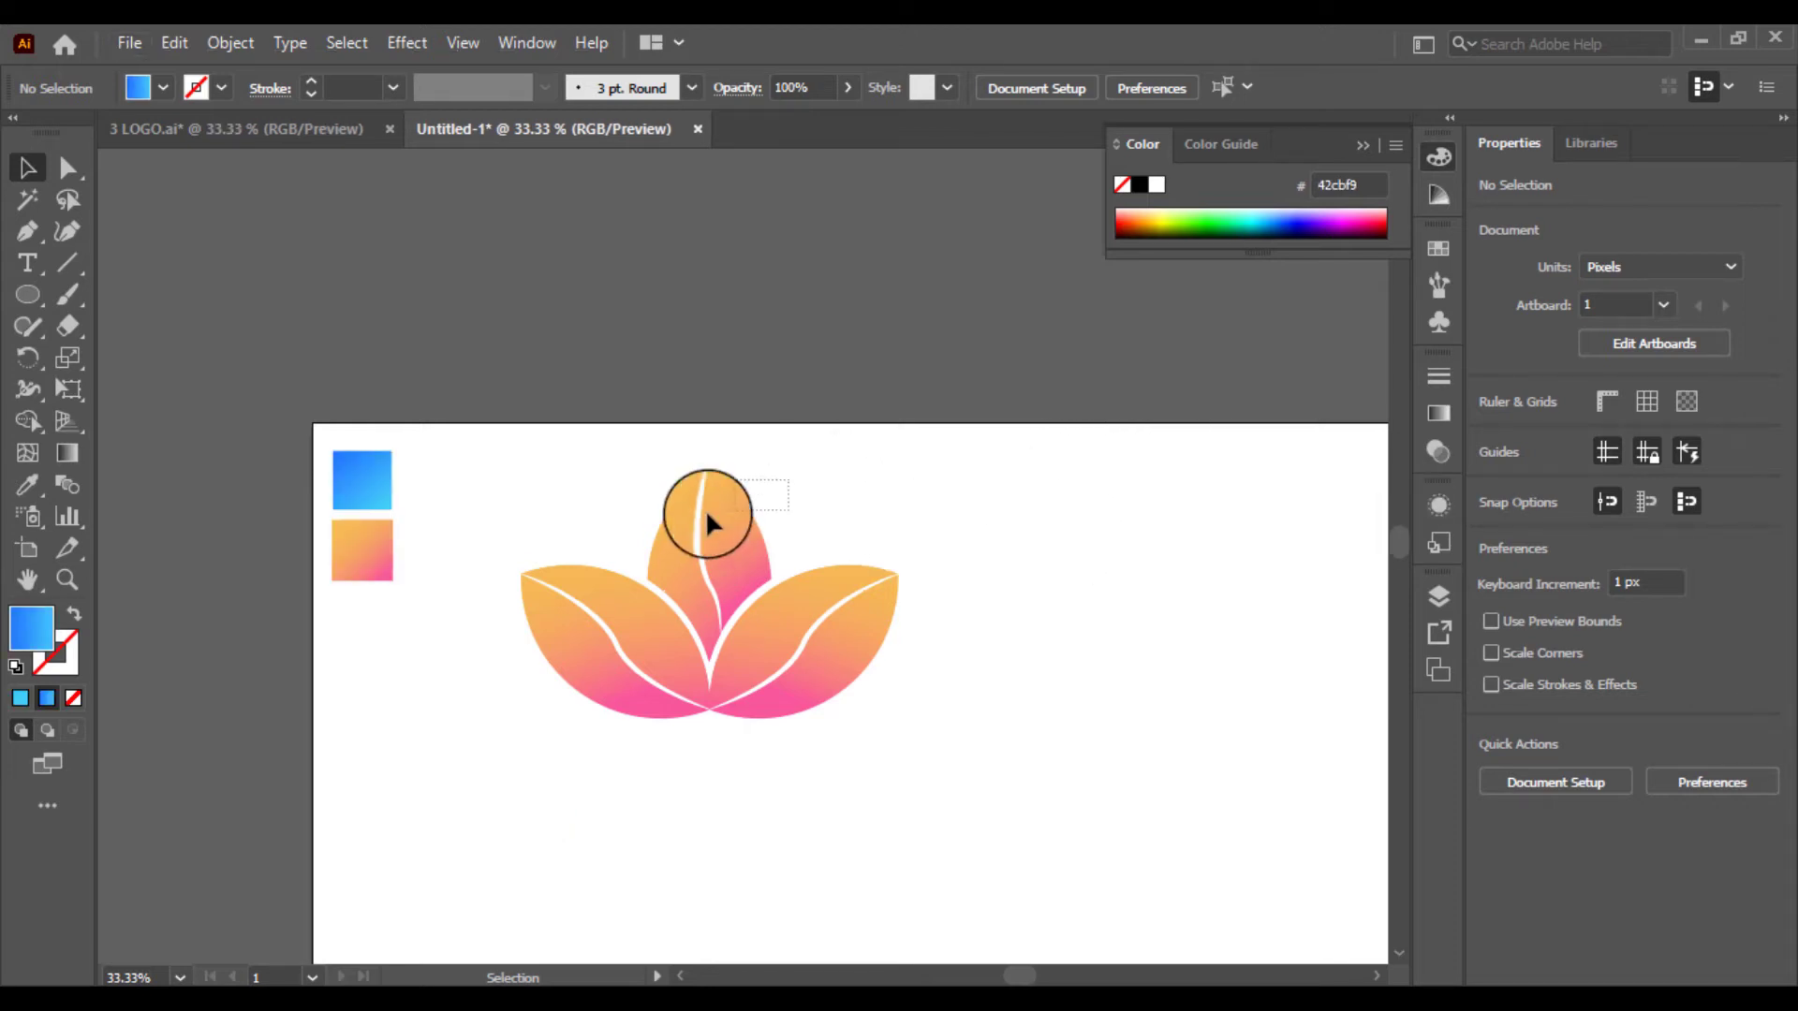
# Recolour the grouped centre leaf with the blue sample gradient, running it diagonally from light blue at the tip to darker blue below.
pyautogui.click(707, 515)
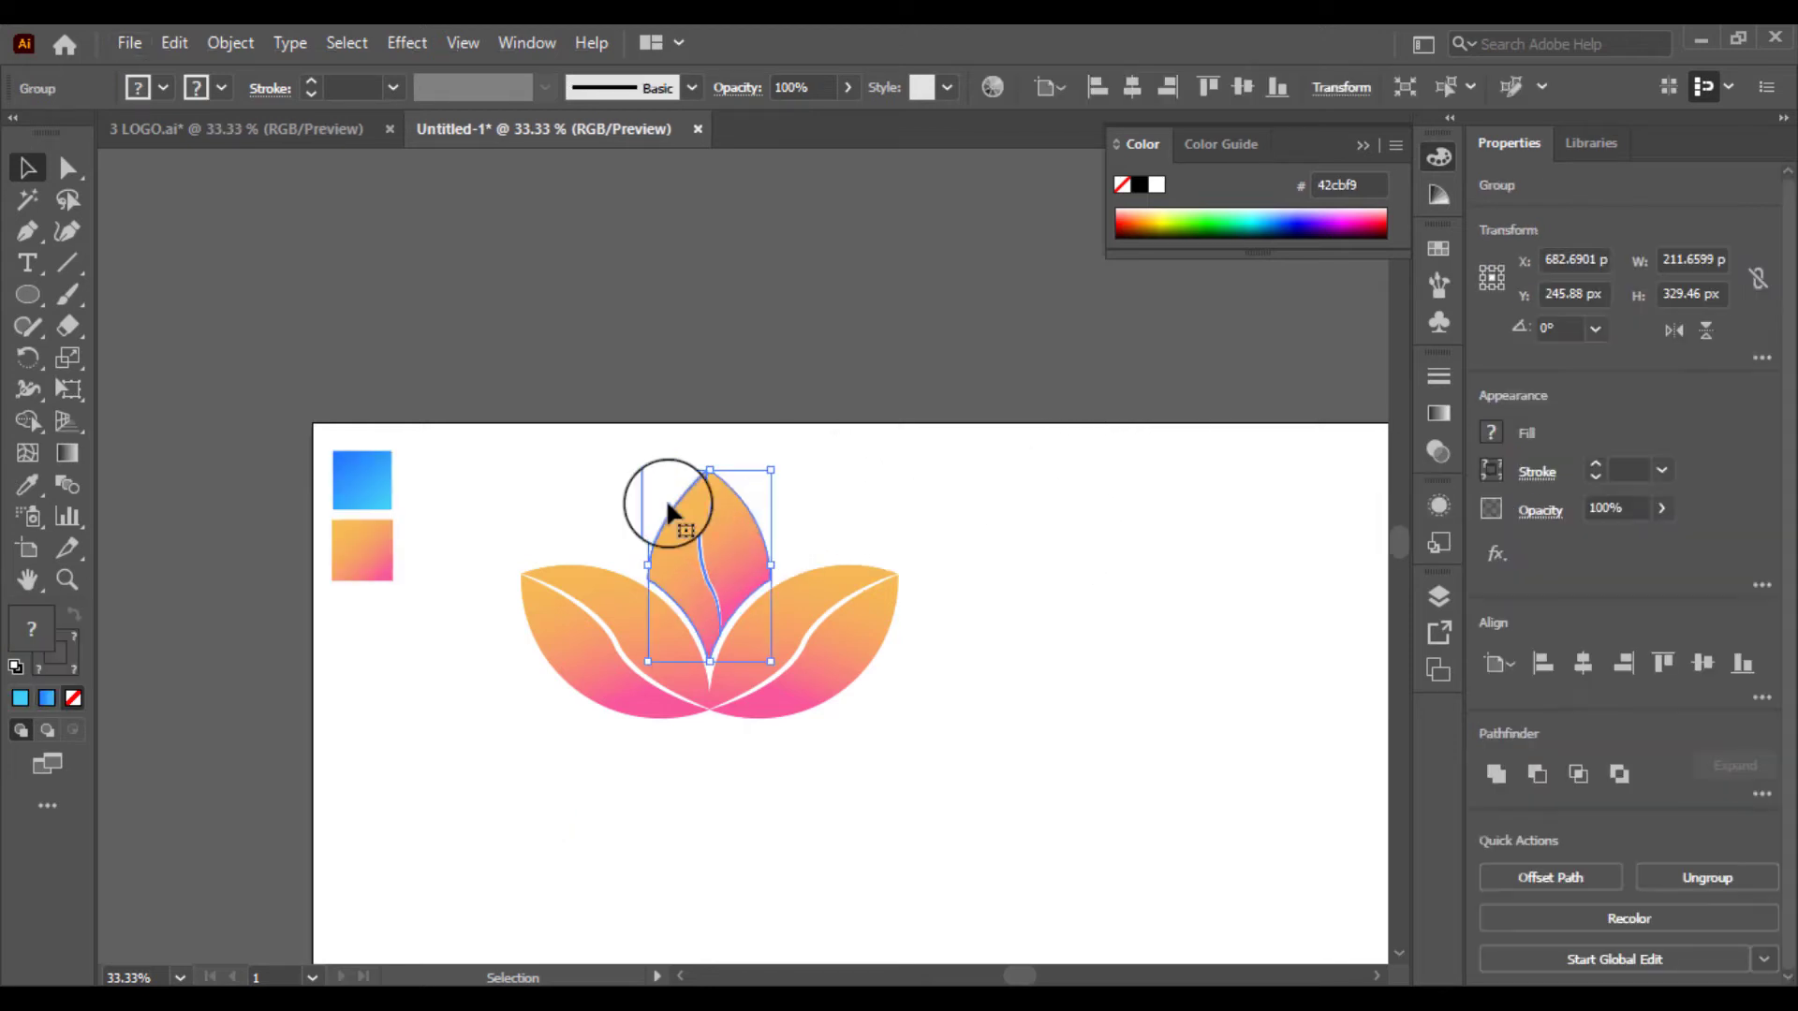
pyautogui.click(28, 484)
pyautogui.click(320, 470)
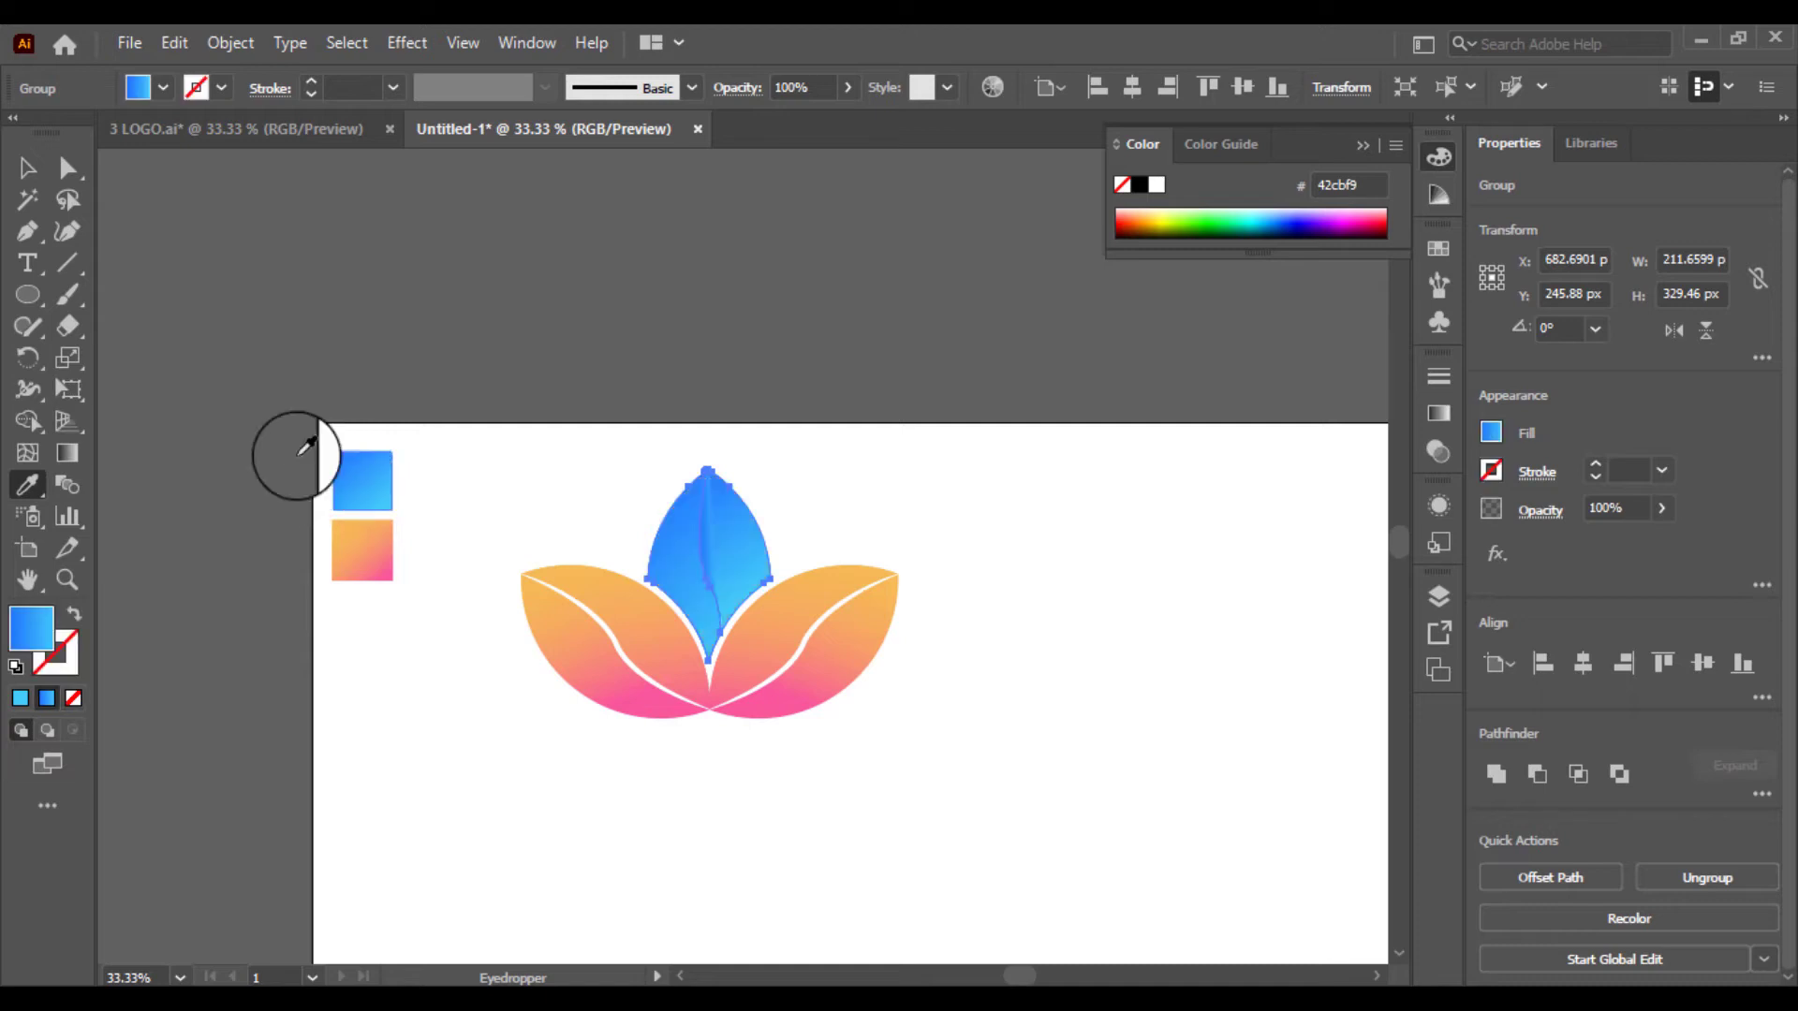
pyautogui.click(75, 453)
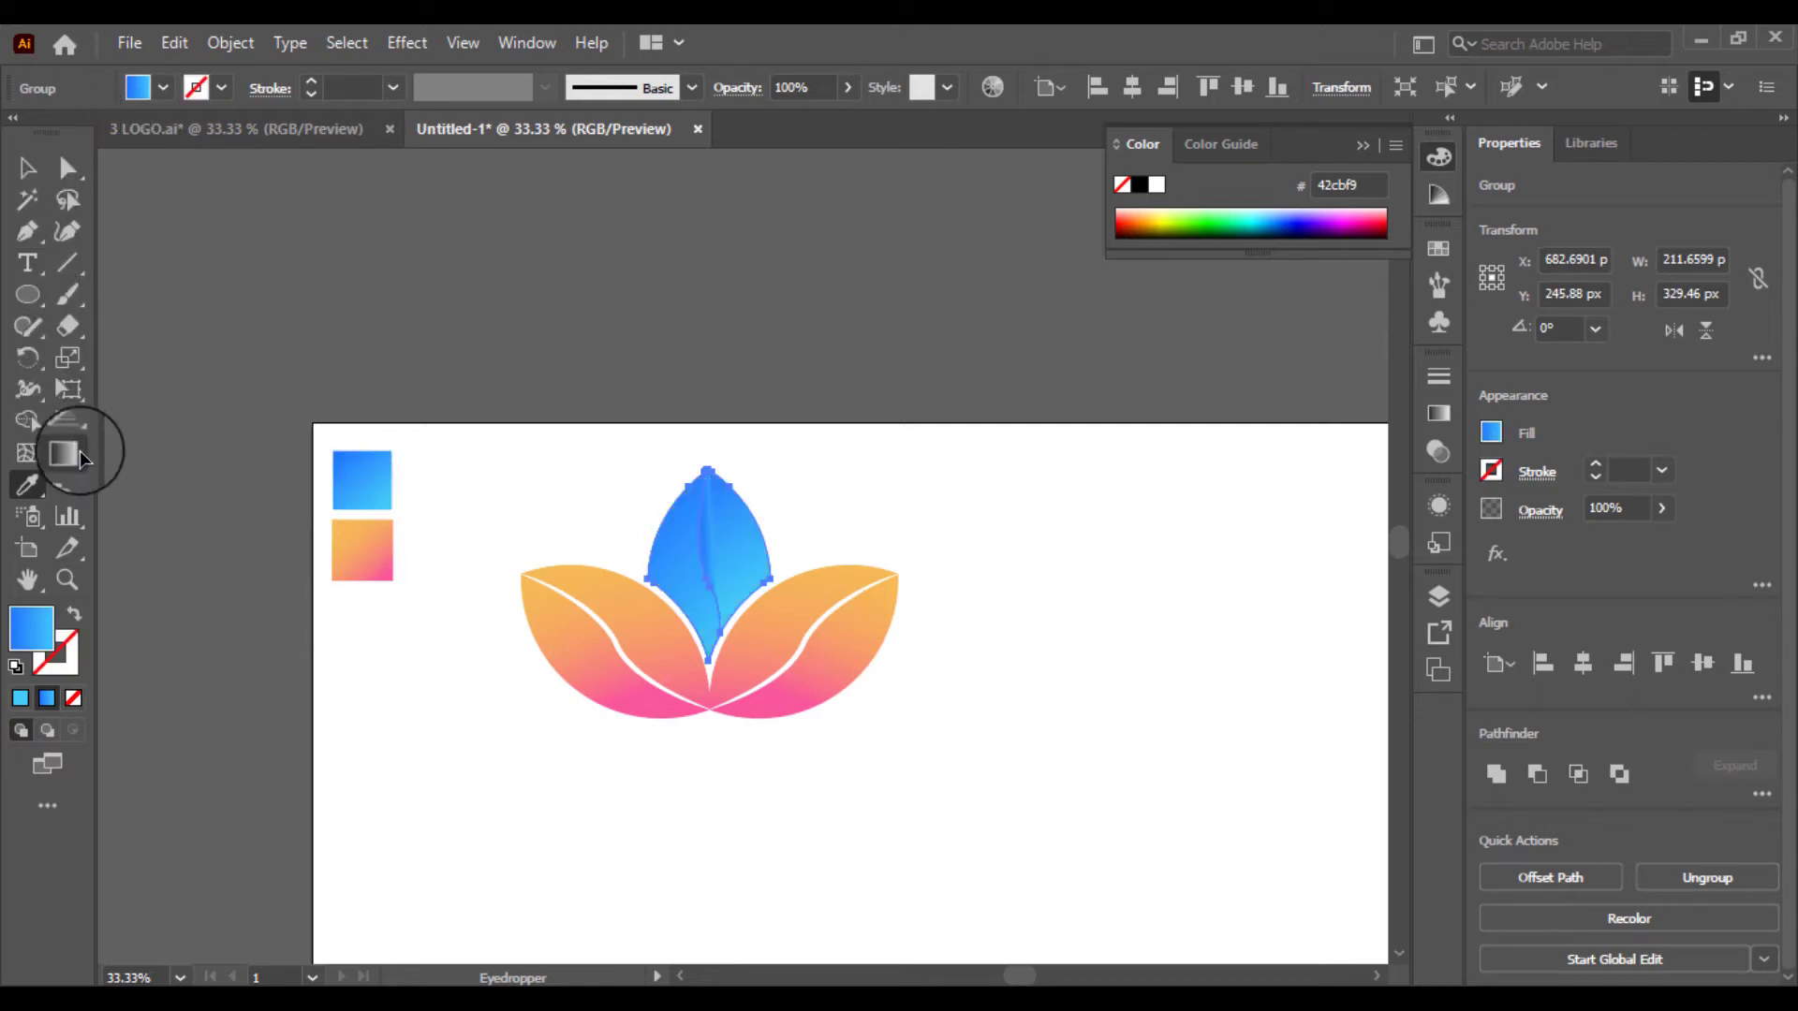
pyautogui.moveTo(791, 776); pyautogui.dragTo(688, 466)
pyautogui.hotkey('ctrl', '+')
pyautogui.hotkey('ctrl', '+')
pyautogui.hotkey('ctrl', '+')
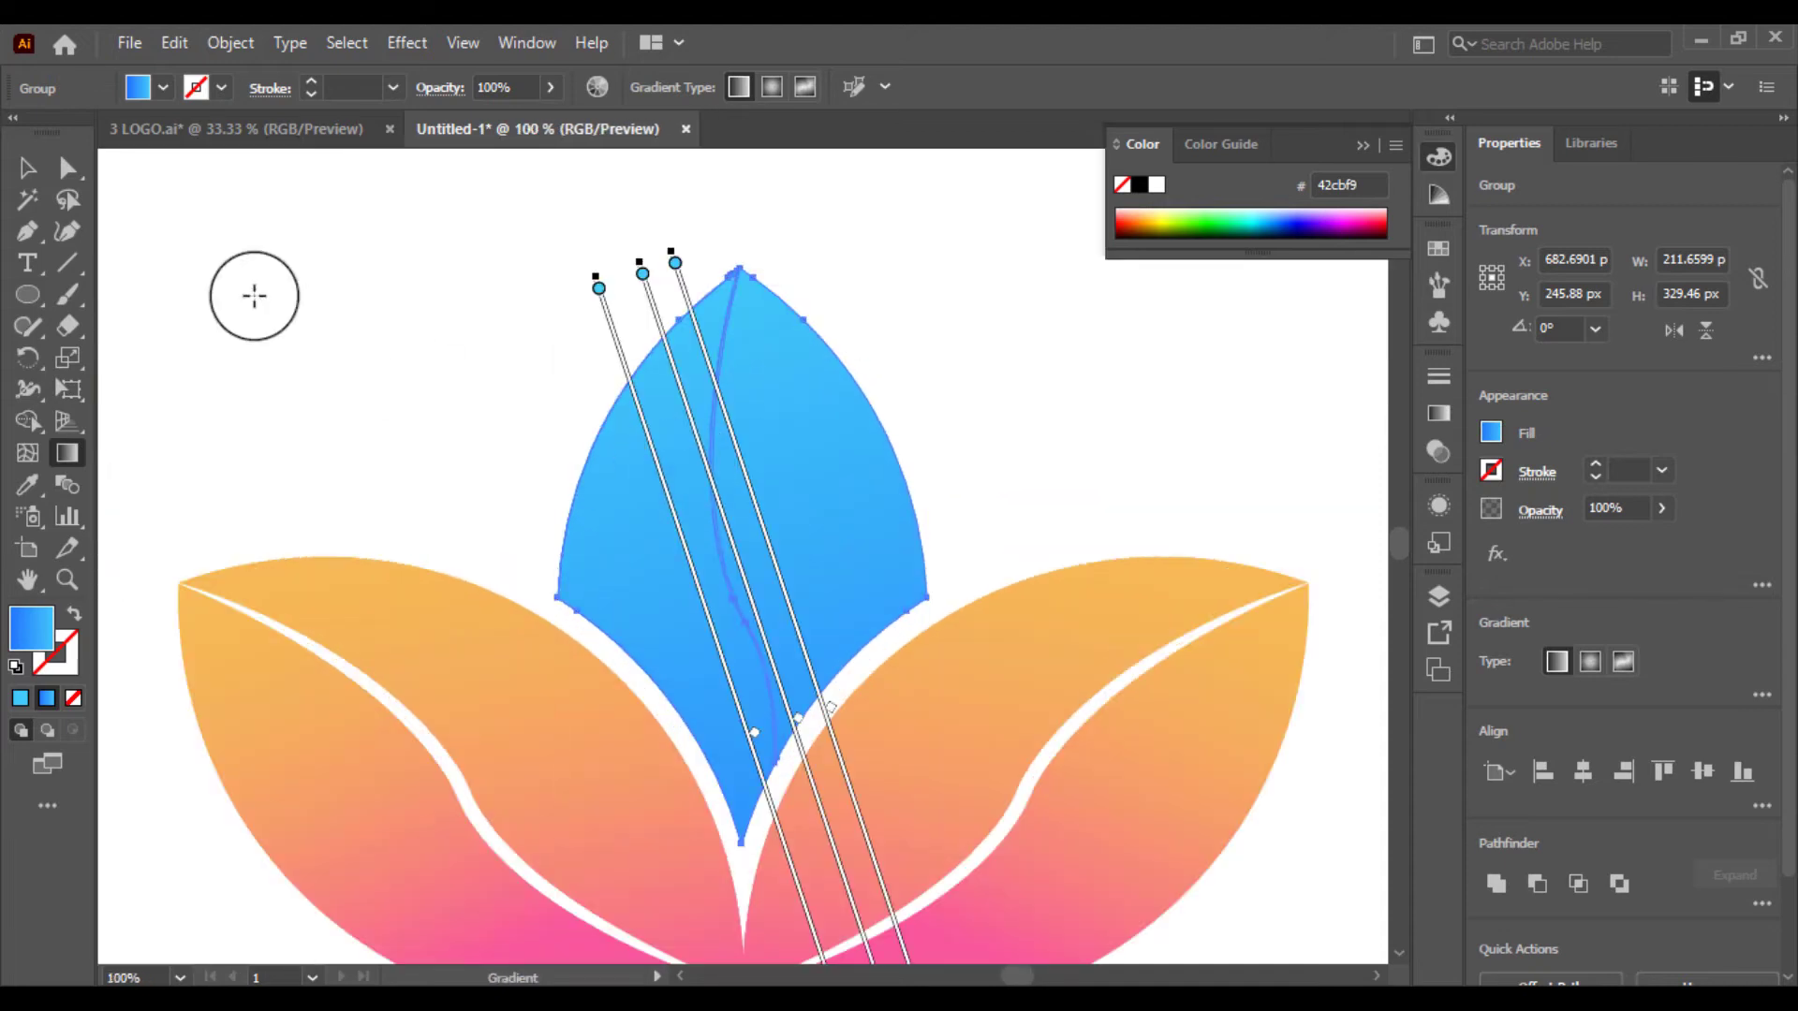
pyautogui.click(27, 169)
pyautogui.click(449, 412)
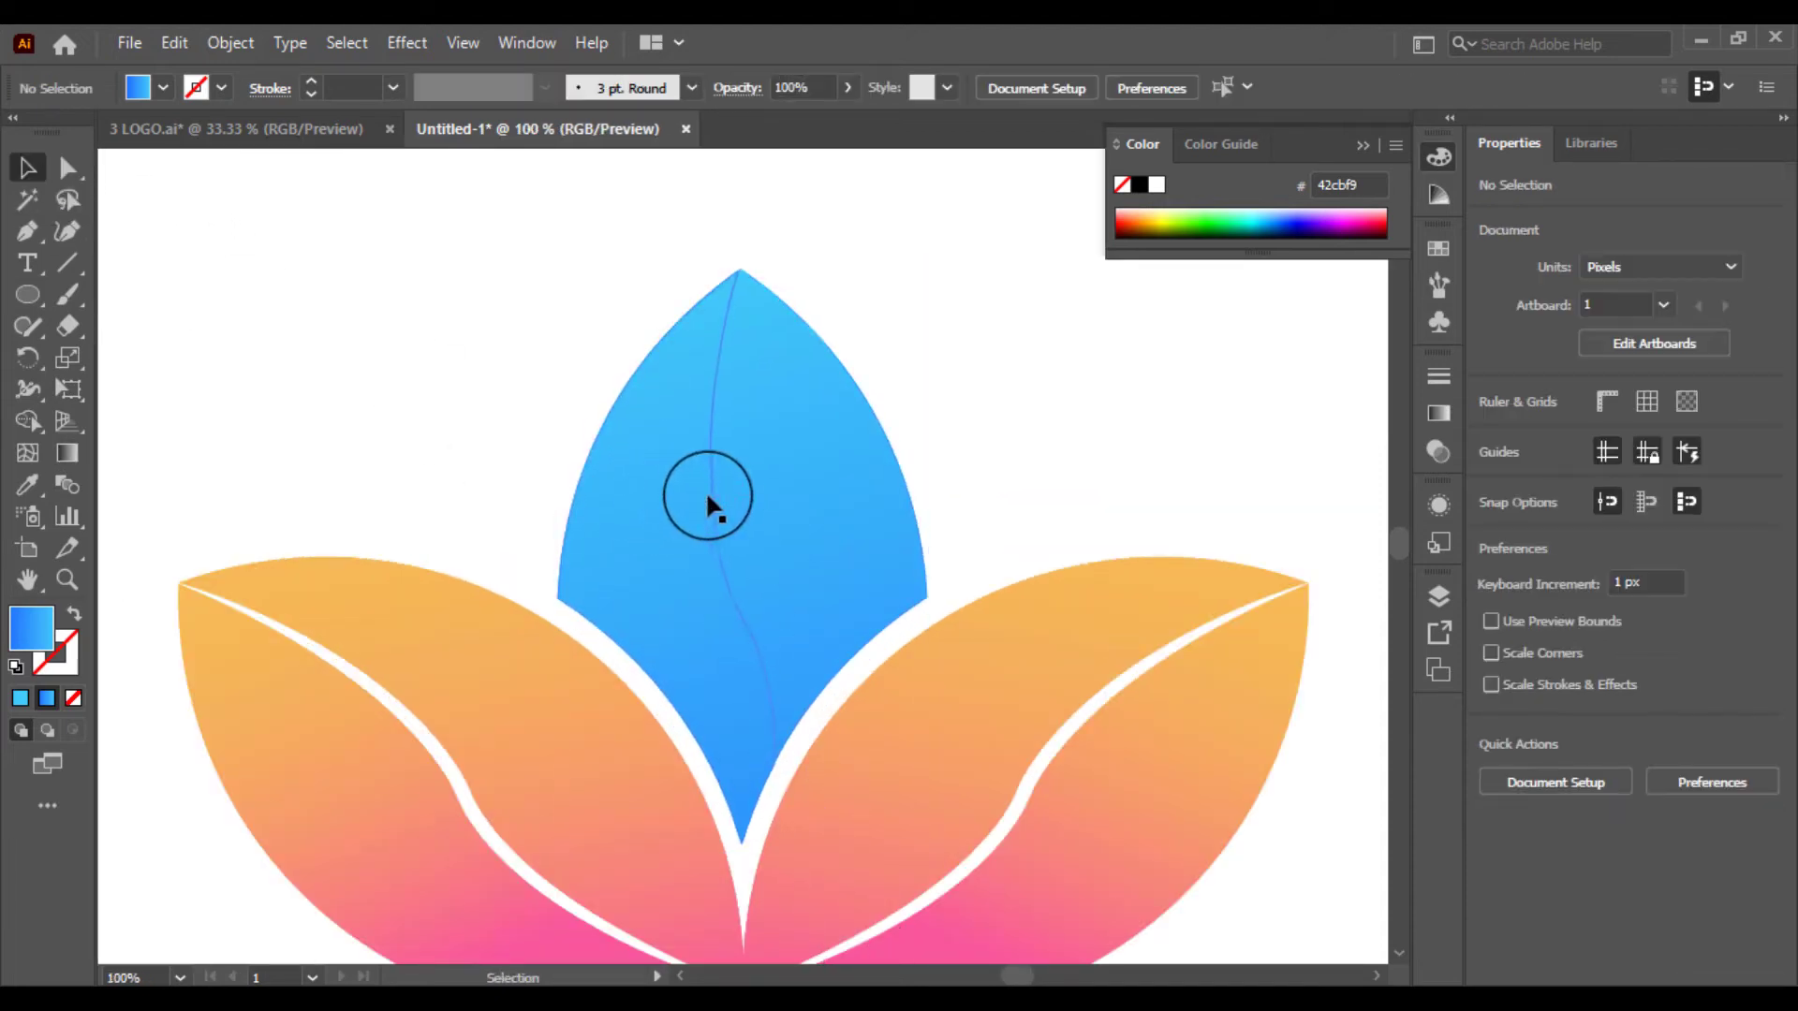
# Ungroup the blue centre leaf so its S-curve is separate from the leaf parts.
pyautogui.click(713, 504)
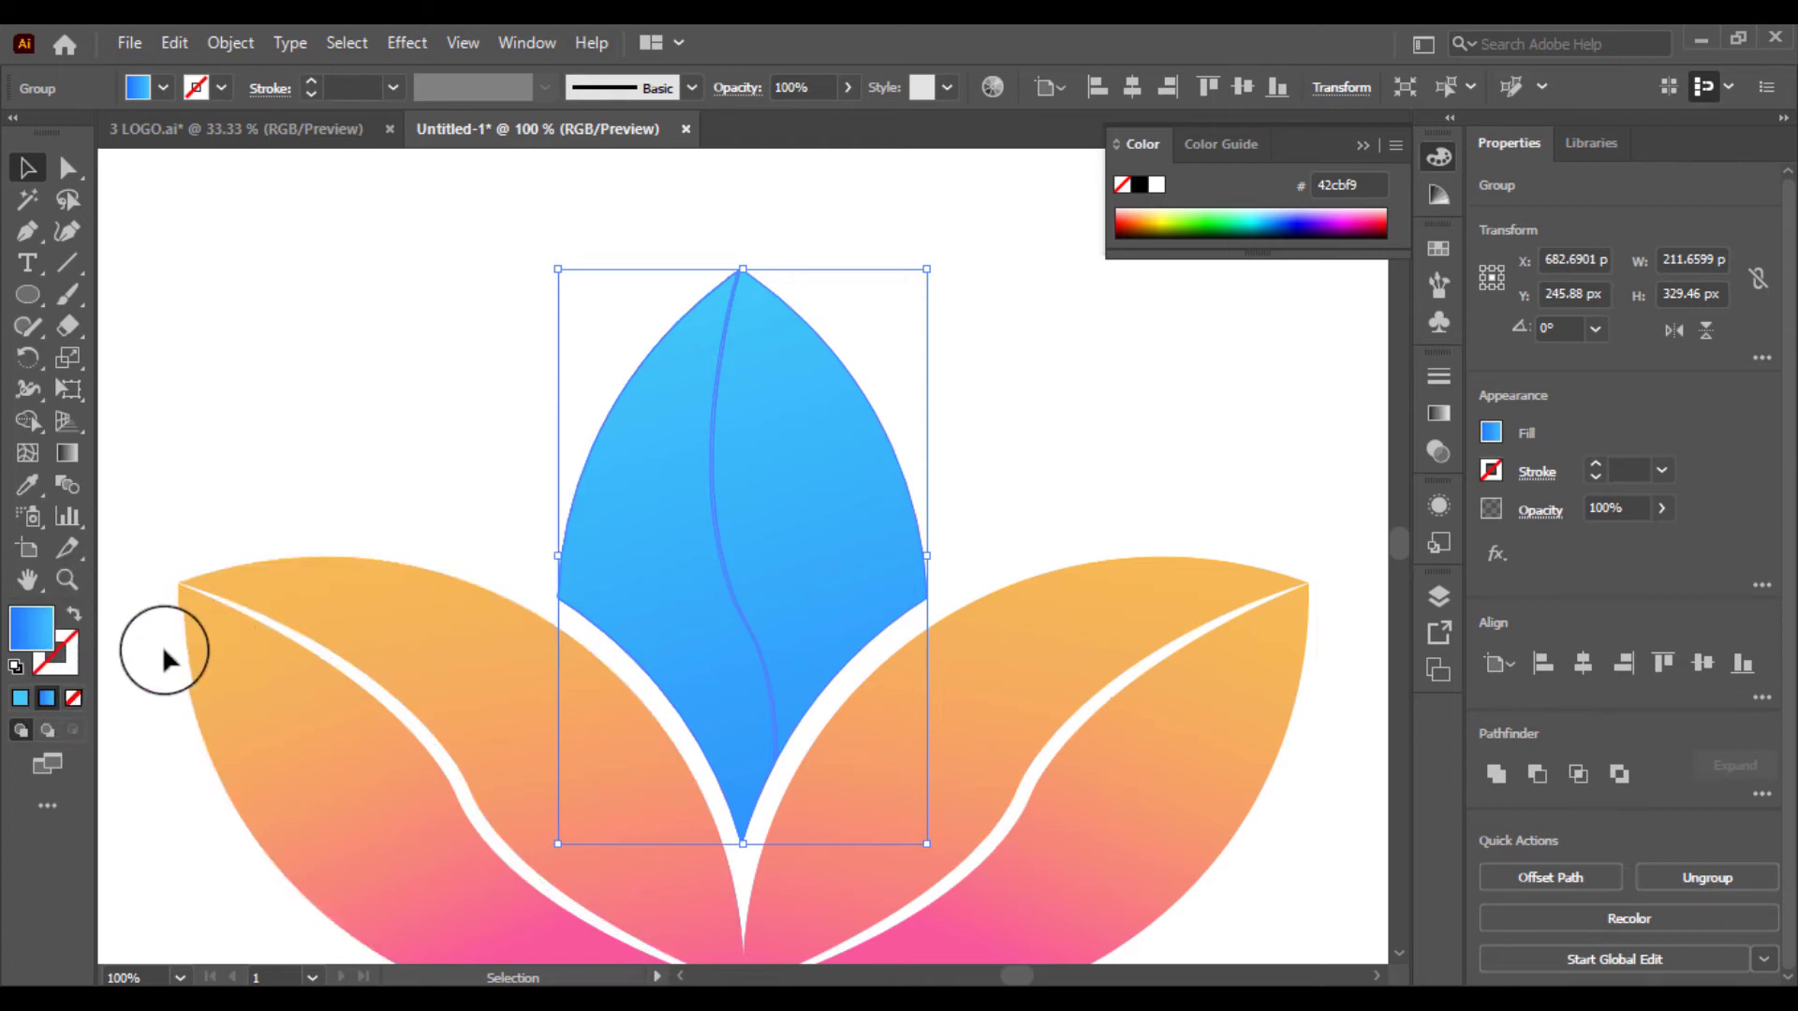
pyautogui.rightClick(750, 441)
pyautogui.click(805, 657)
pyautogui.click(967, 417)
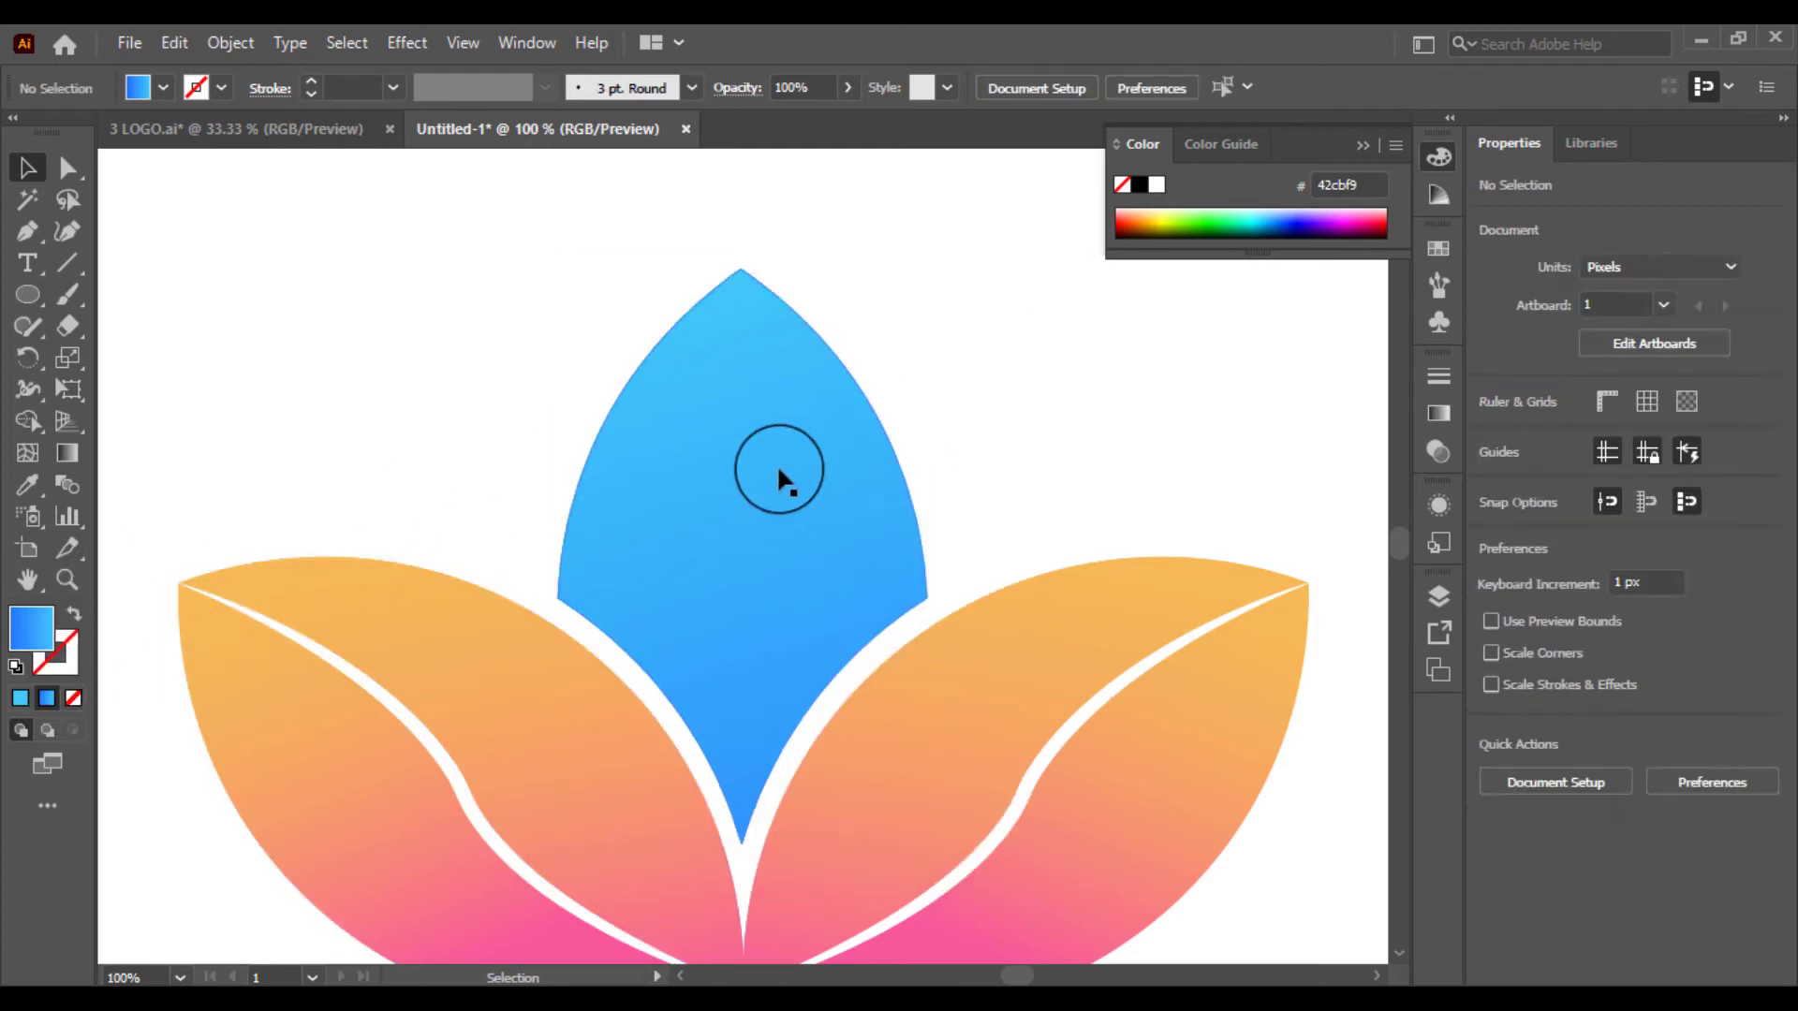
# Give the centre leaf's S-curve no fill and a white stroke.
pyautogui.click(713, 491)
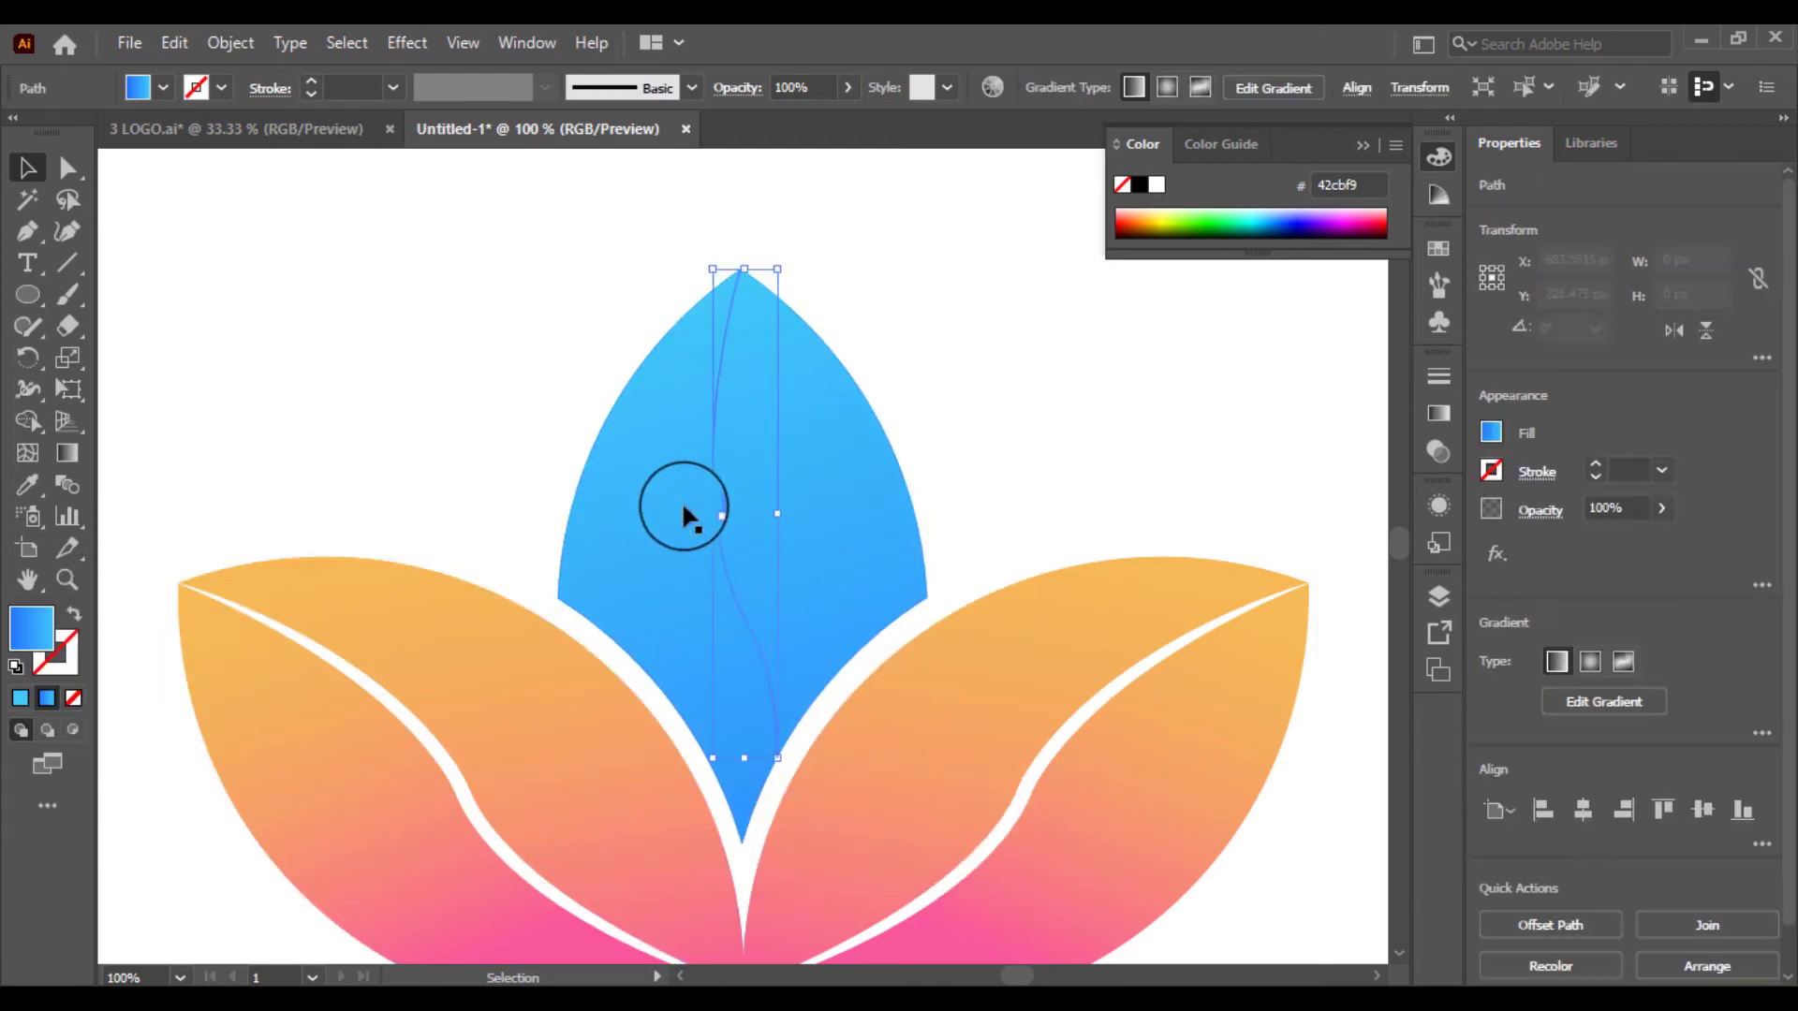
pyautogui.click(75, 614)
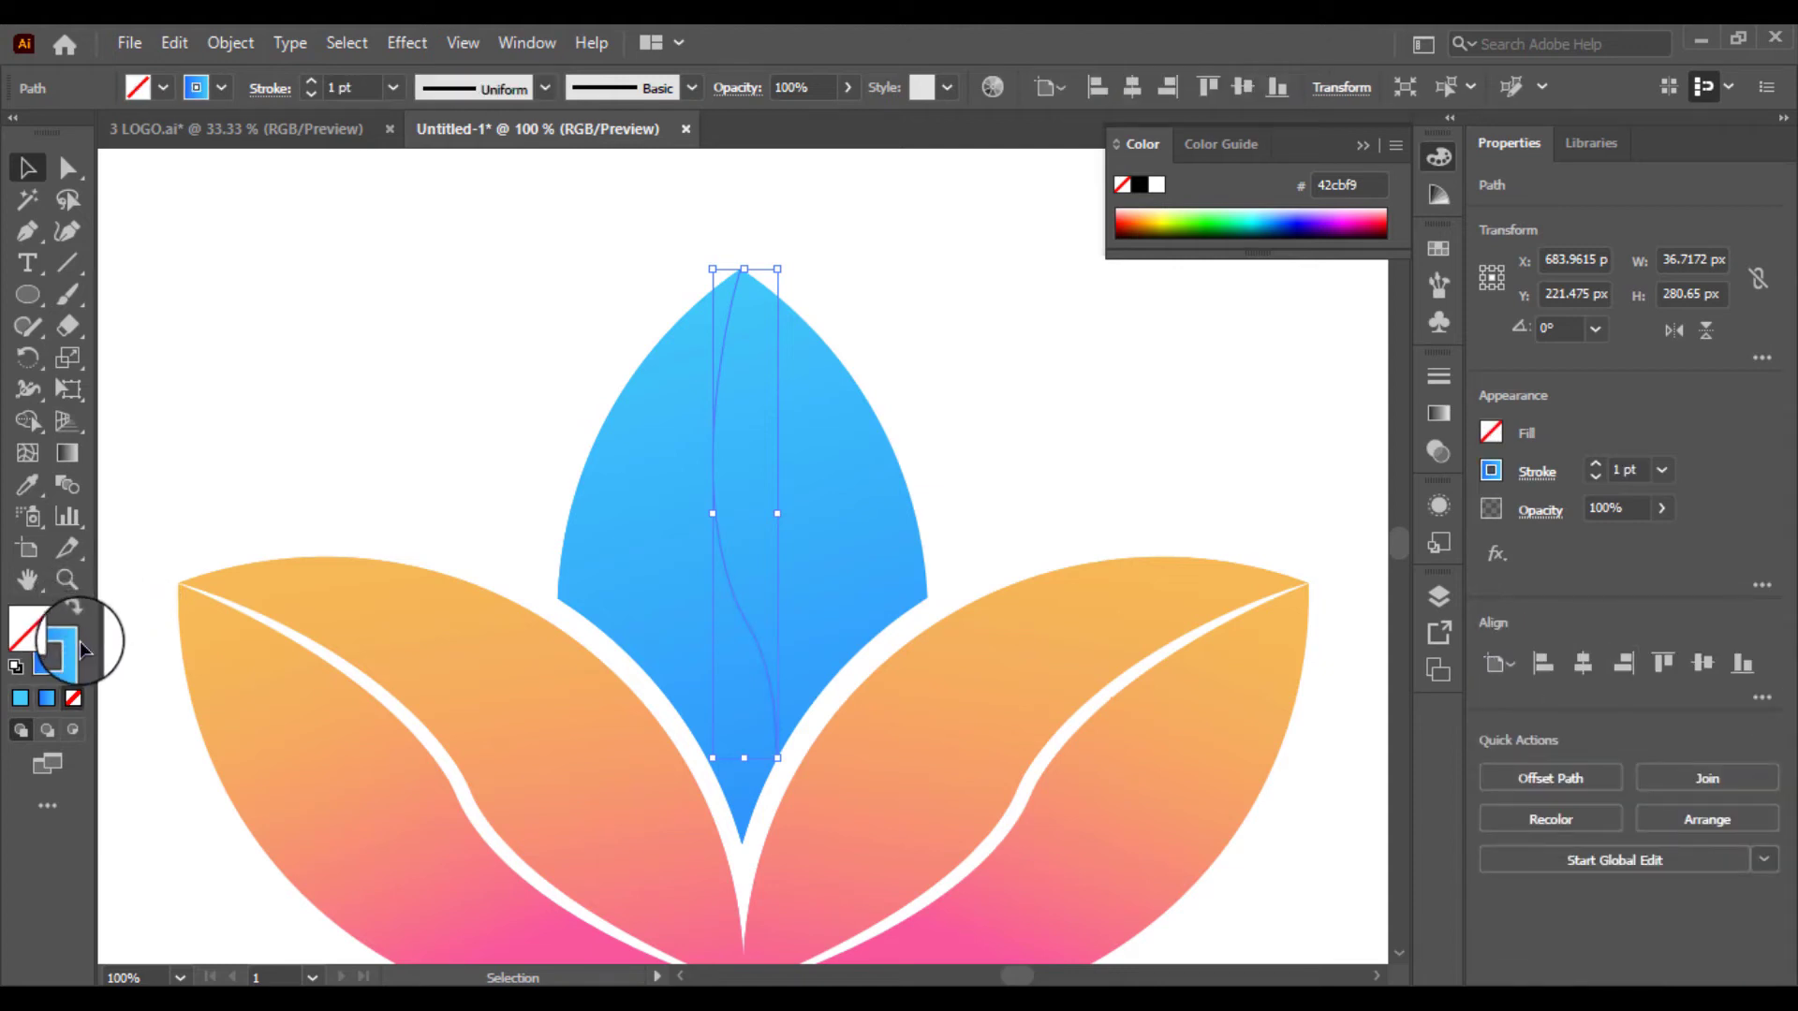
pyautogui.click(210, 98)
pyautogui.click(48, 132)
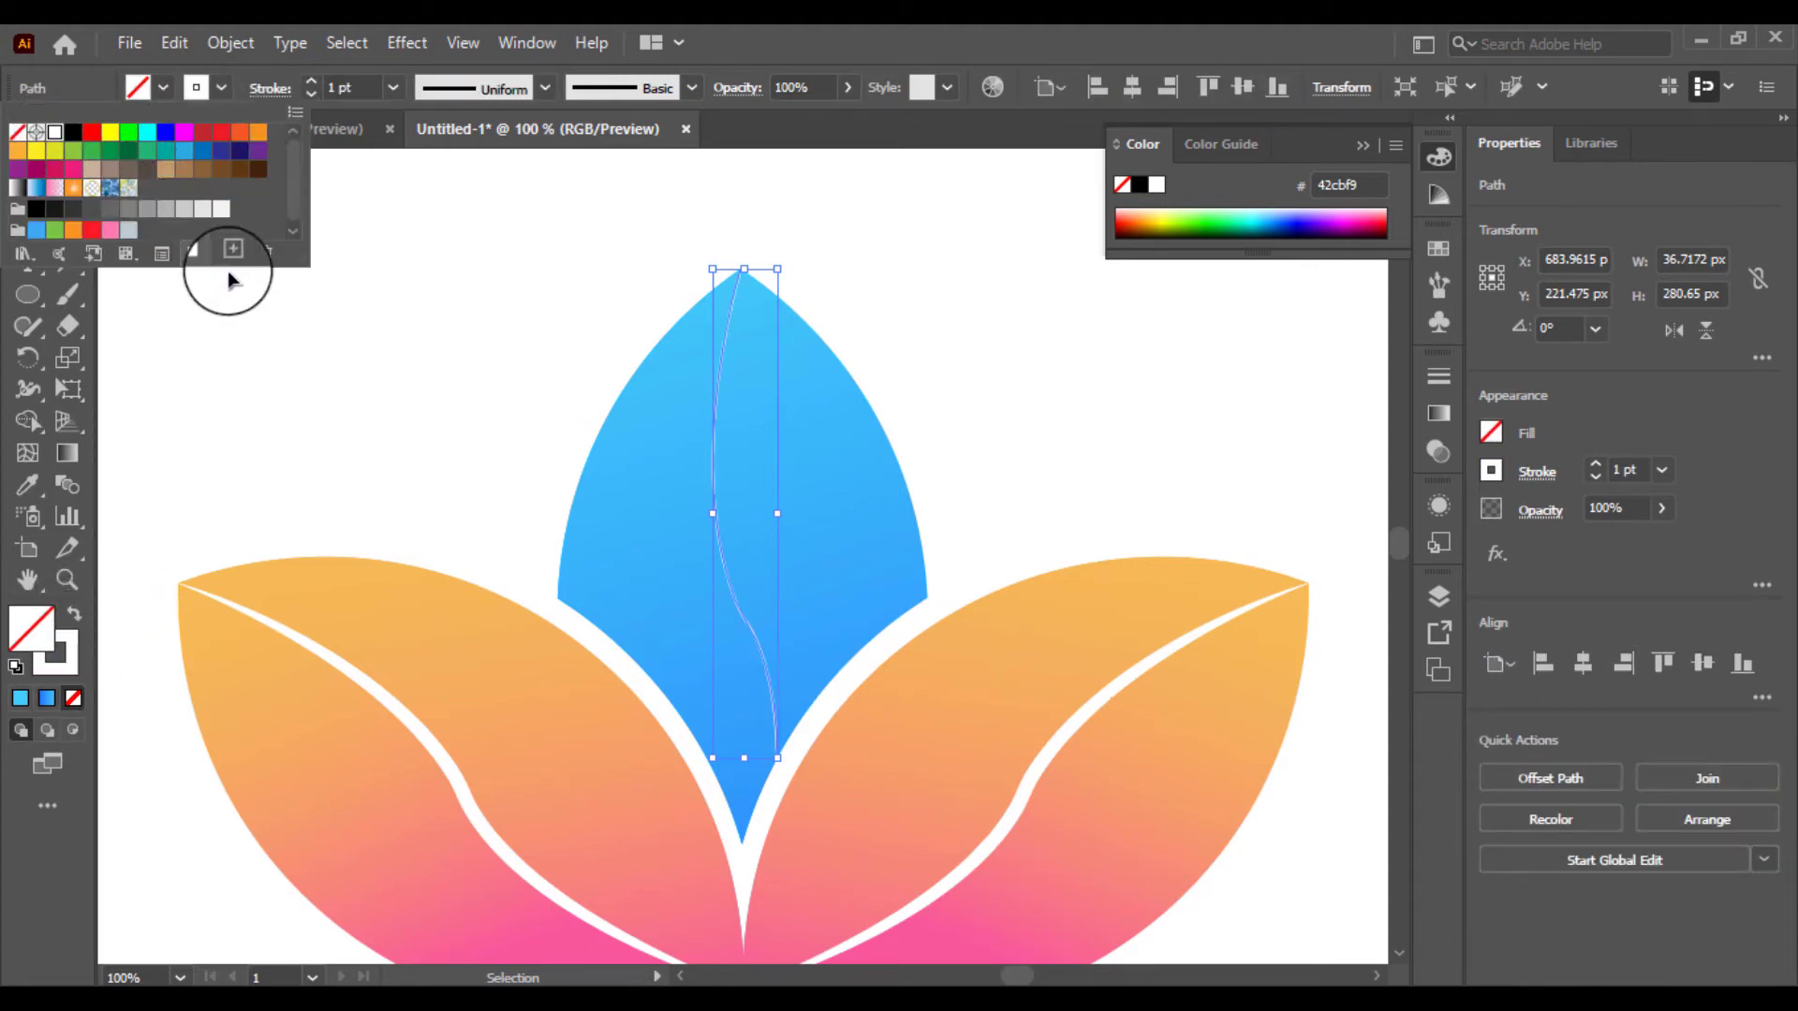
pyautogui.click(541, 323)
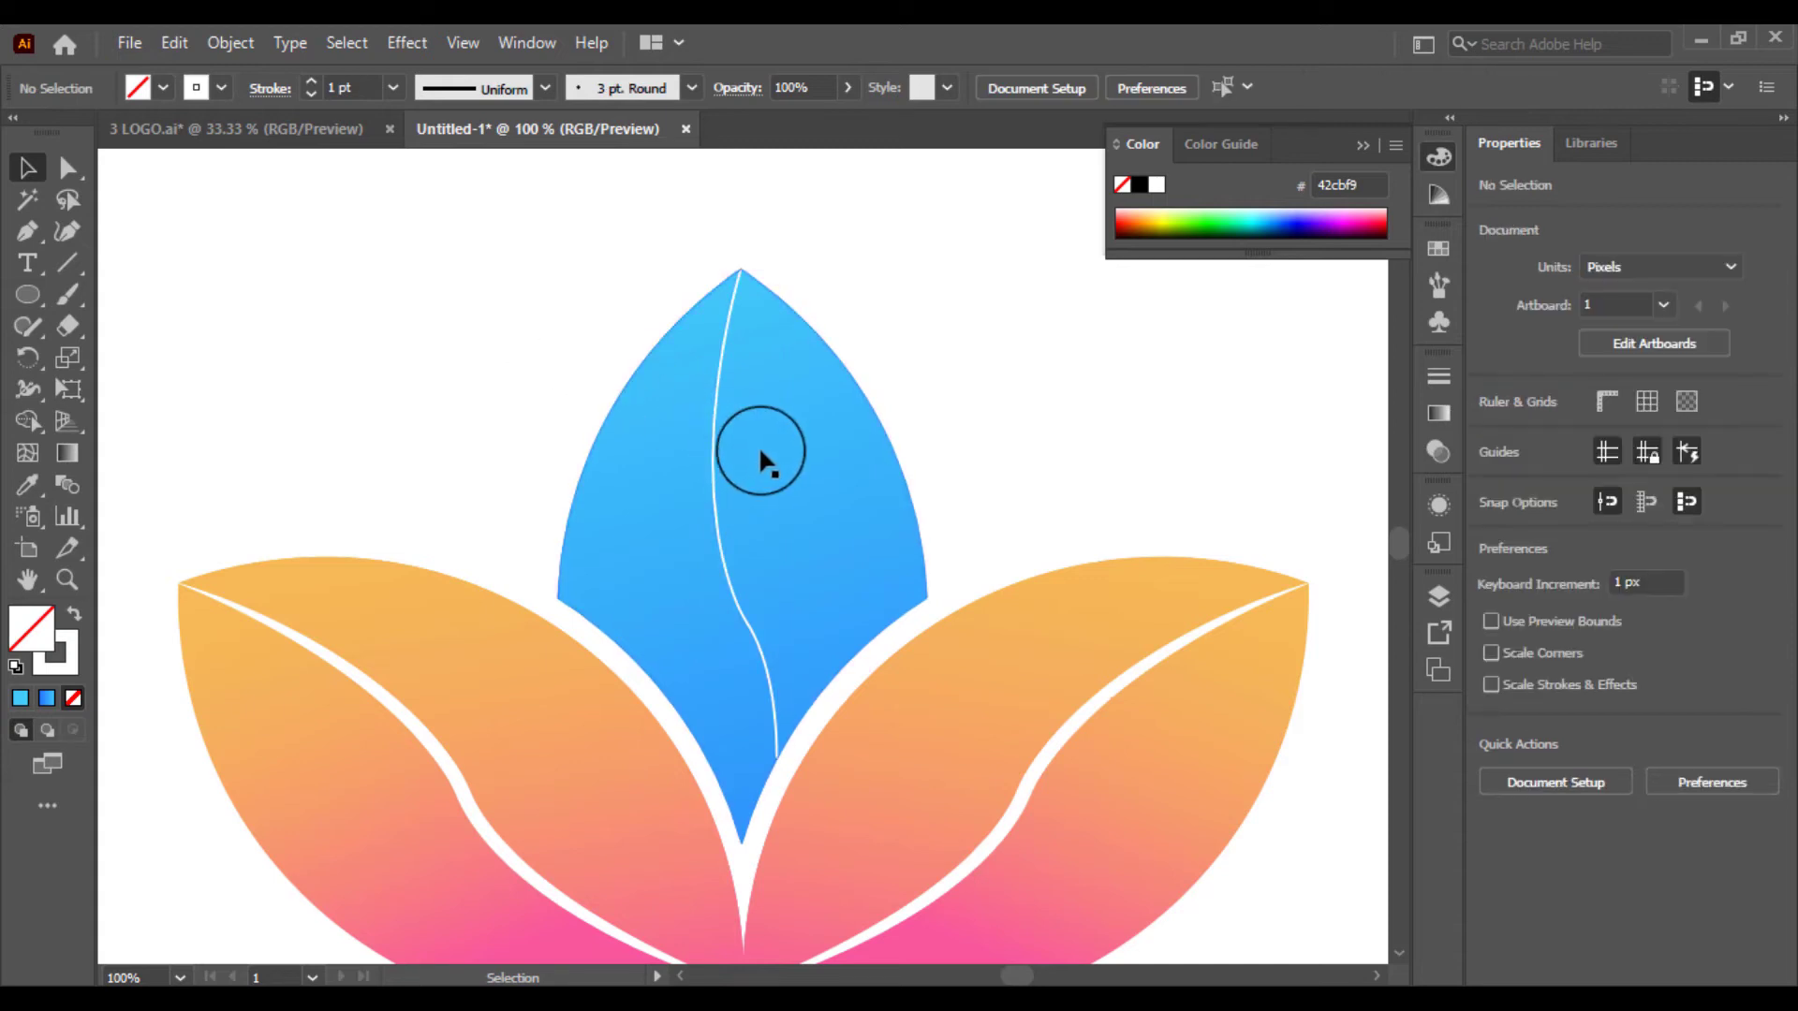
# Try a heavier stroke weight on the centre leaf's white S-curve.
pyautogui.click(704, 491)
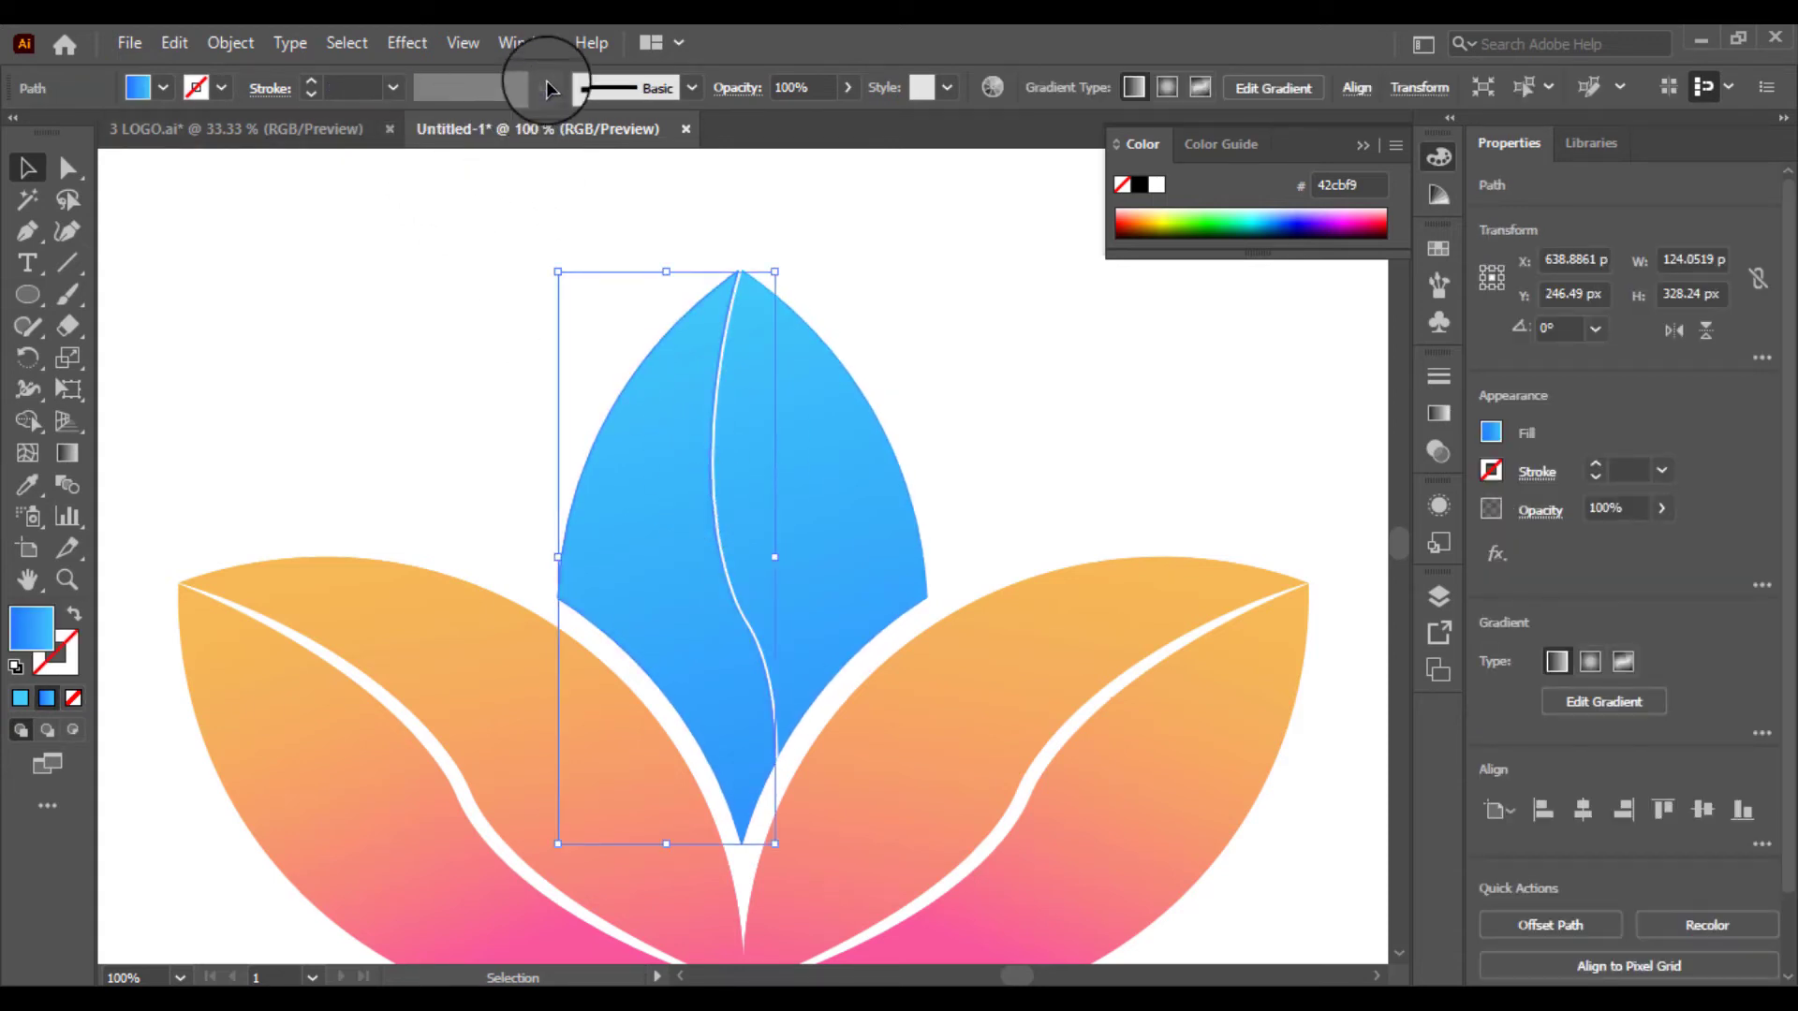
pyautogui.click(575, 228)
pyautogui.click(716, 412)
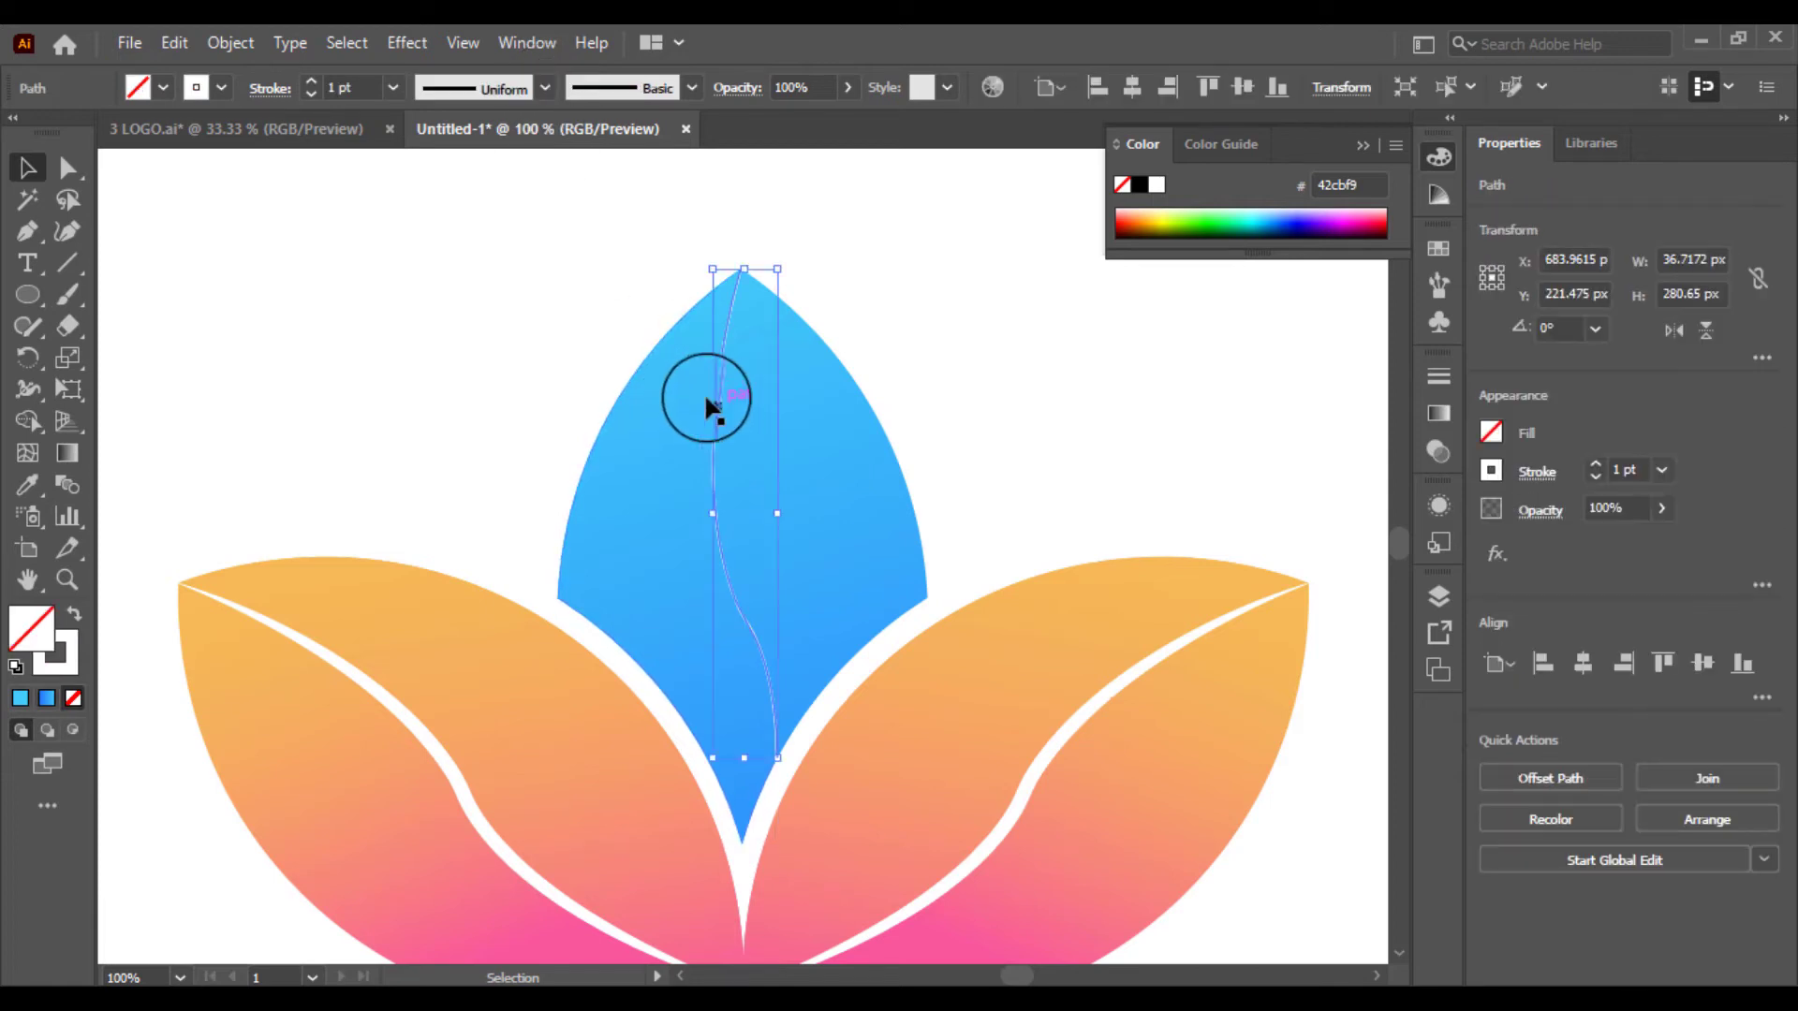
pyautogui.click(393, 87)
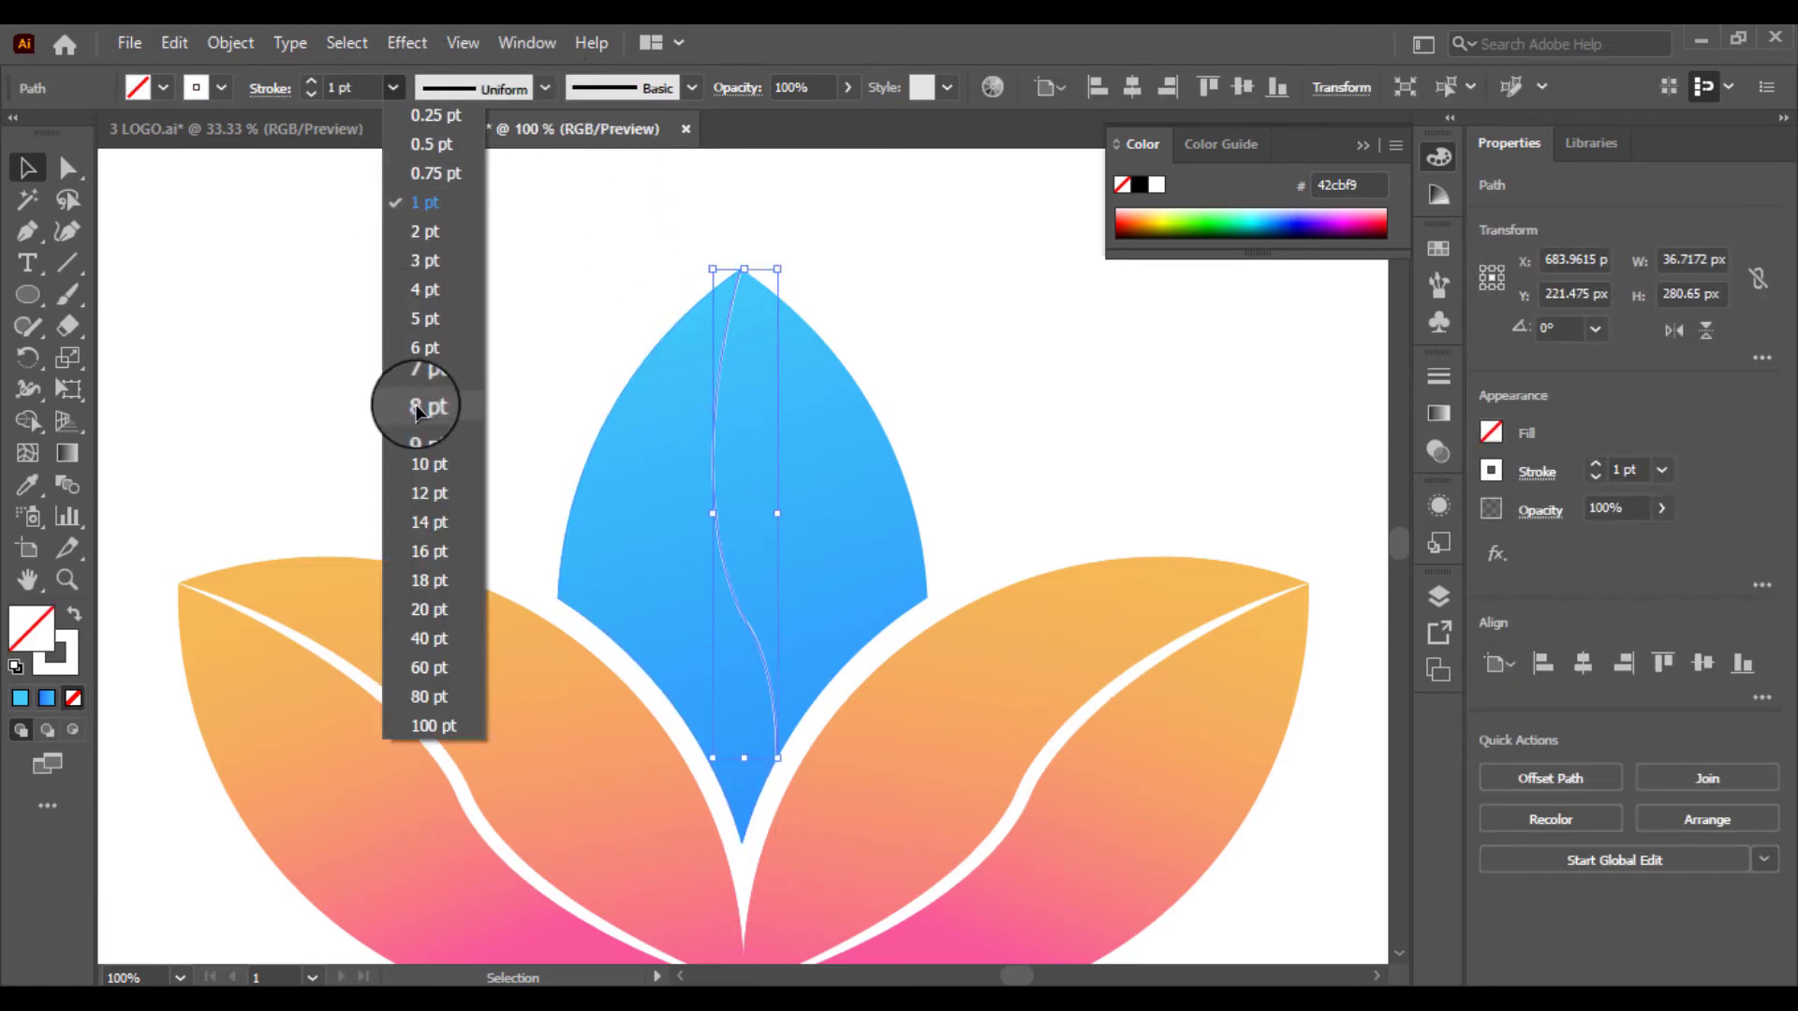
pyautogui.click(423, 490)
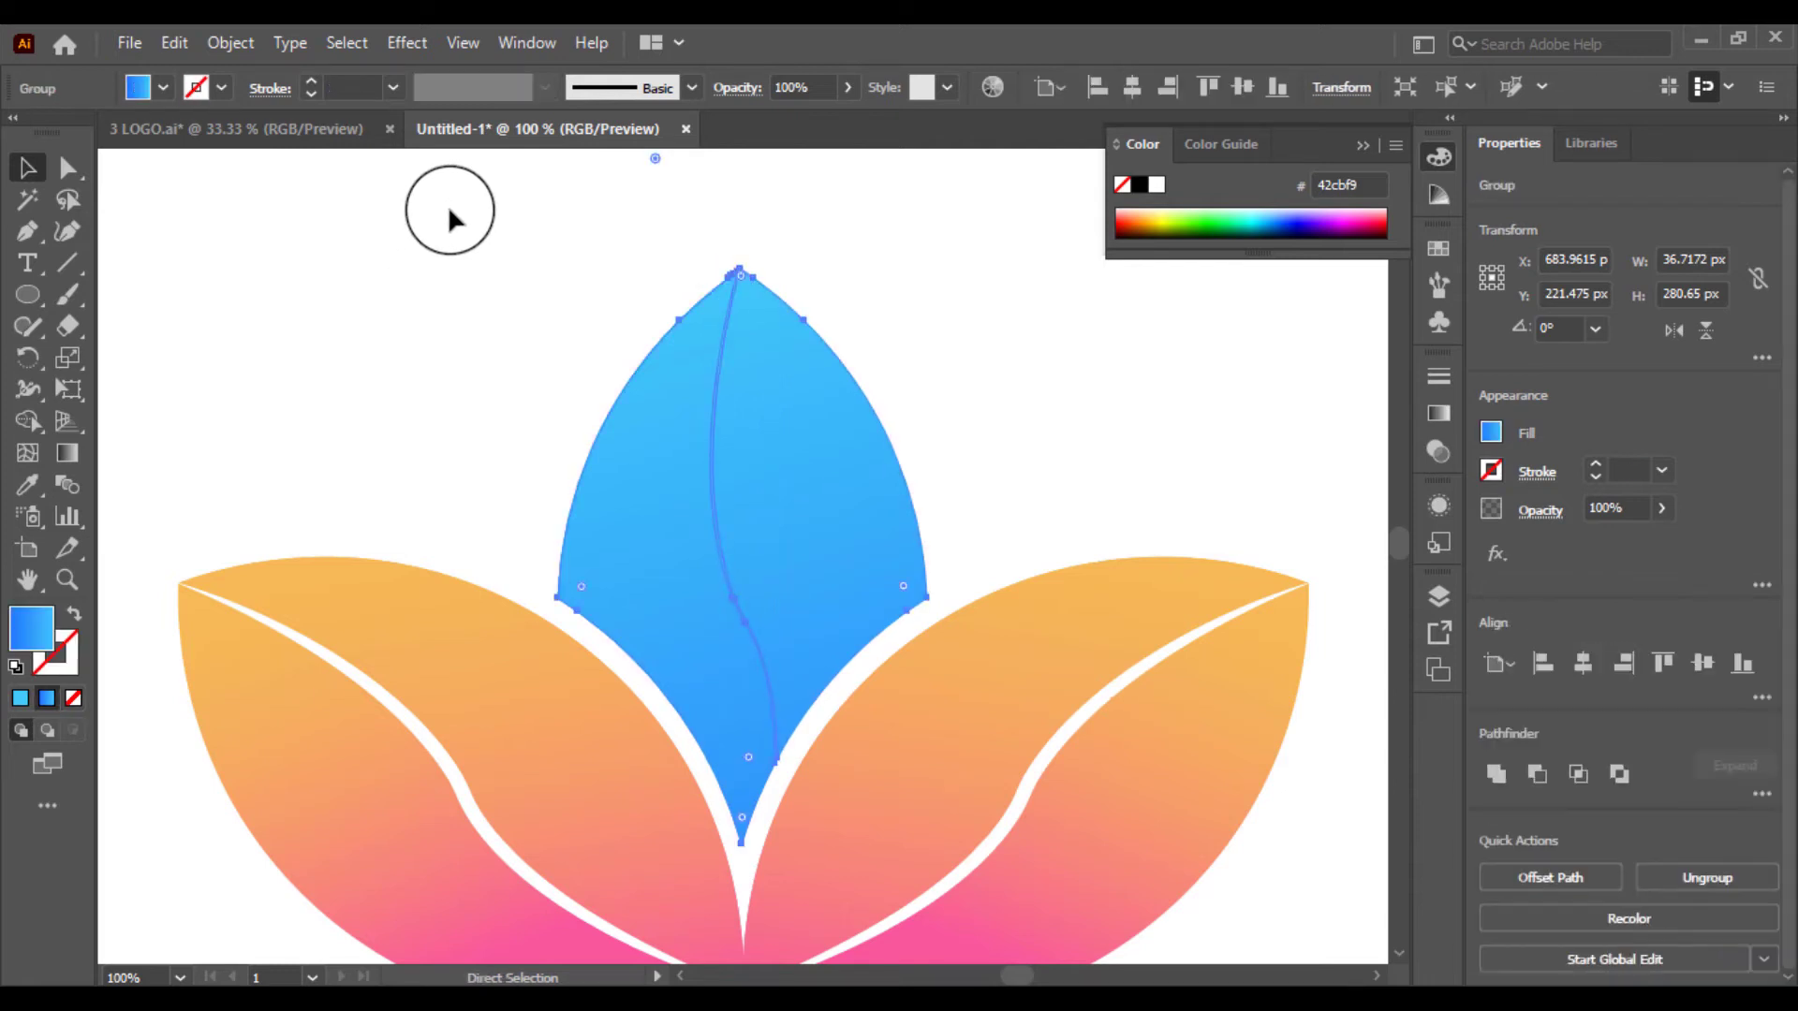
# Undo the blue recolouring, ungrouping and stroke changes of the centre leaf, back to its orange-pink gradient with the tapered white S-curve.
pyautogui.hotkey('ctrl', 'shift', 'z')
pyautogui.hotkey('ctrl', 'shift', 'z')
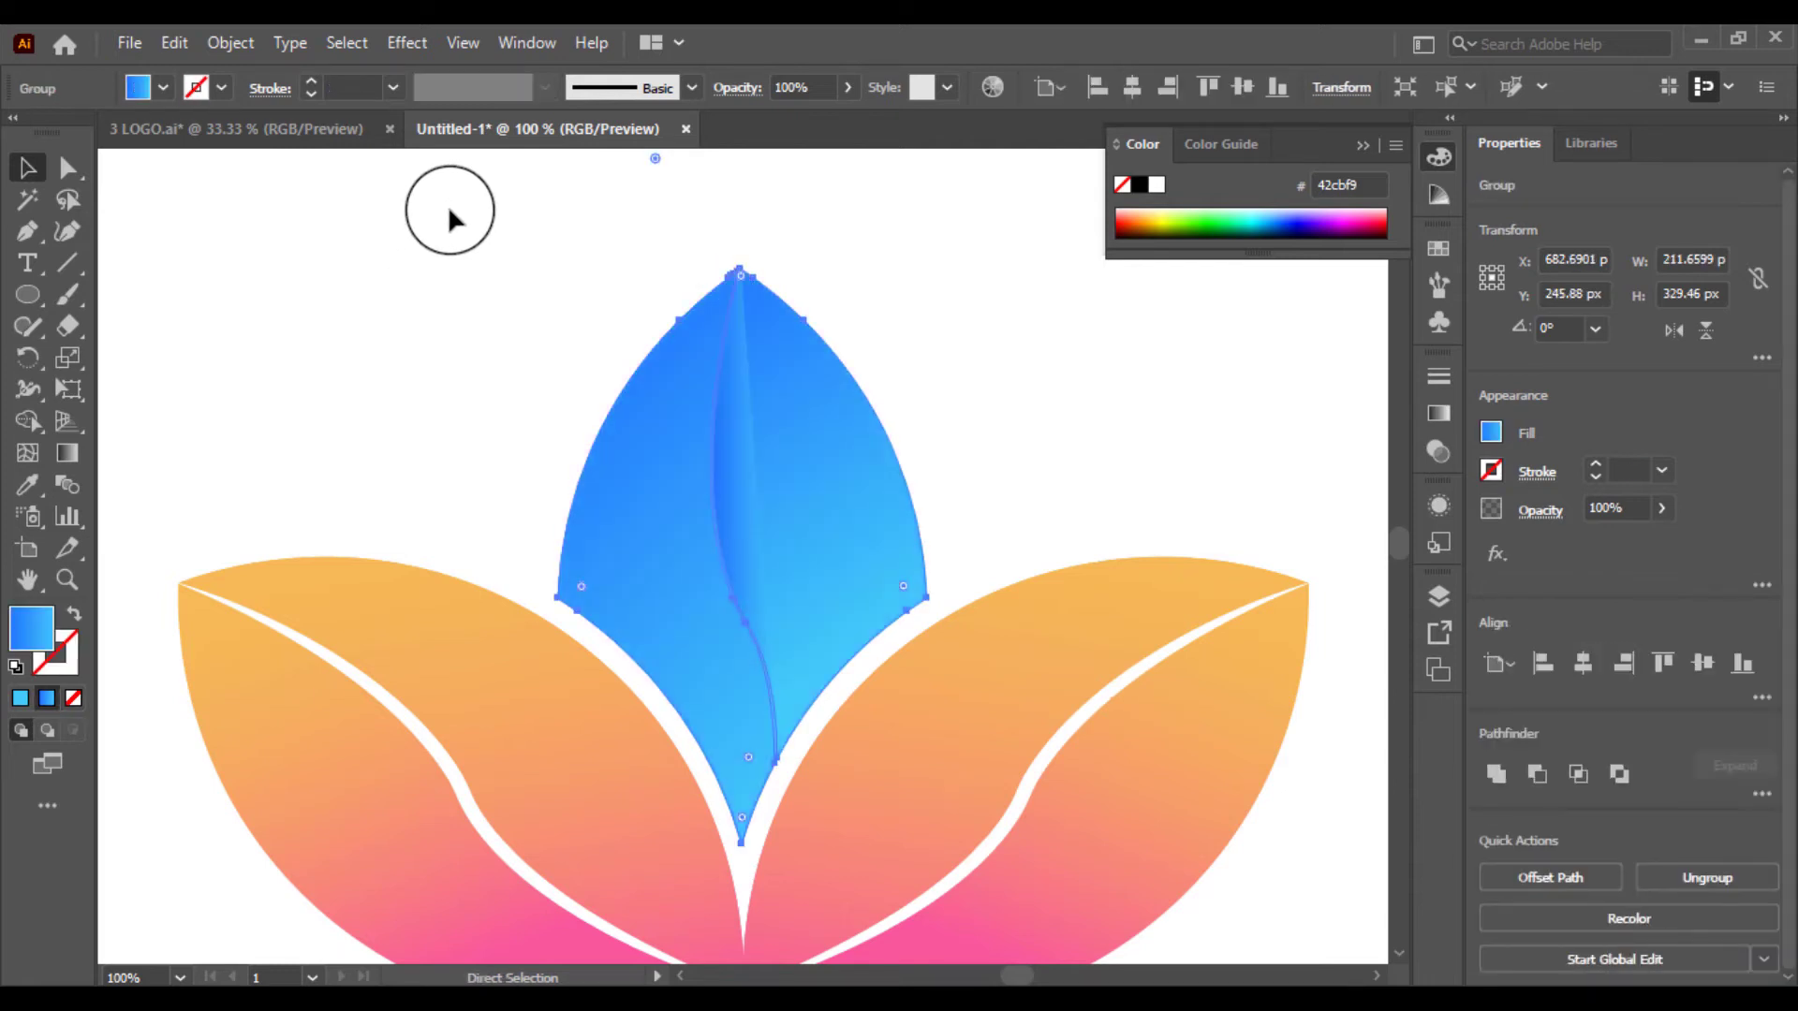
pyautogui.click(540, 211)
pyautogui.click(823, 367)
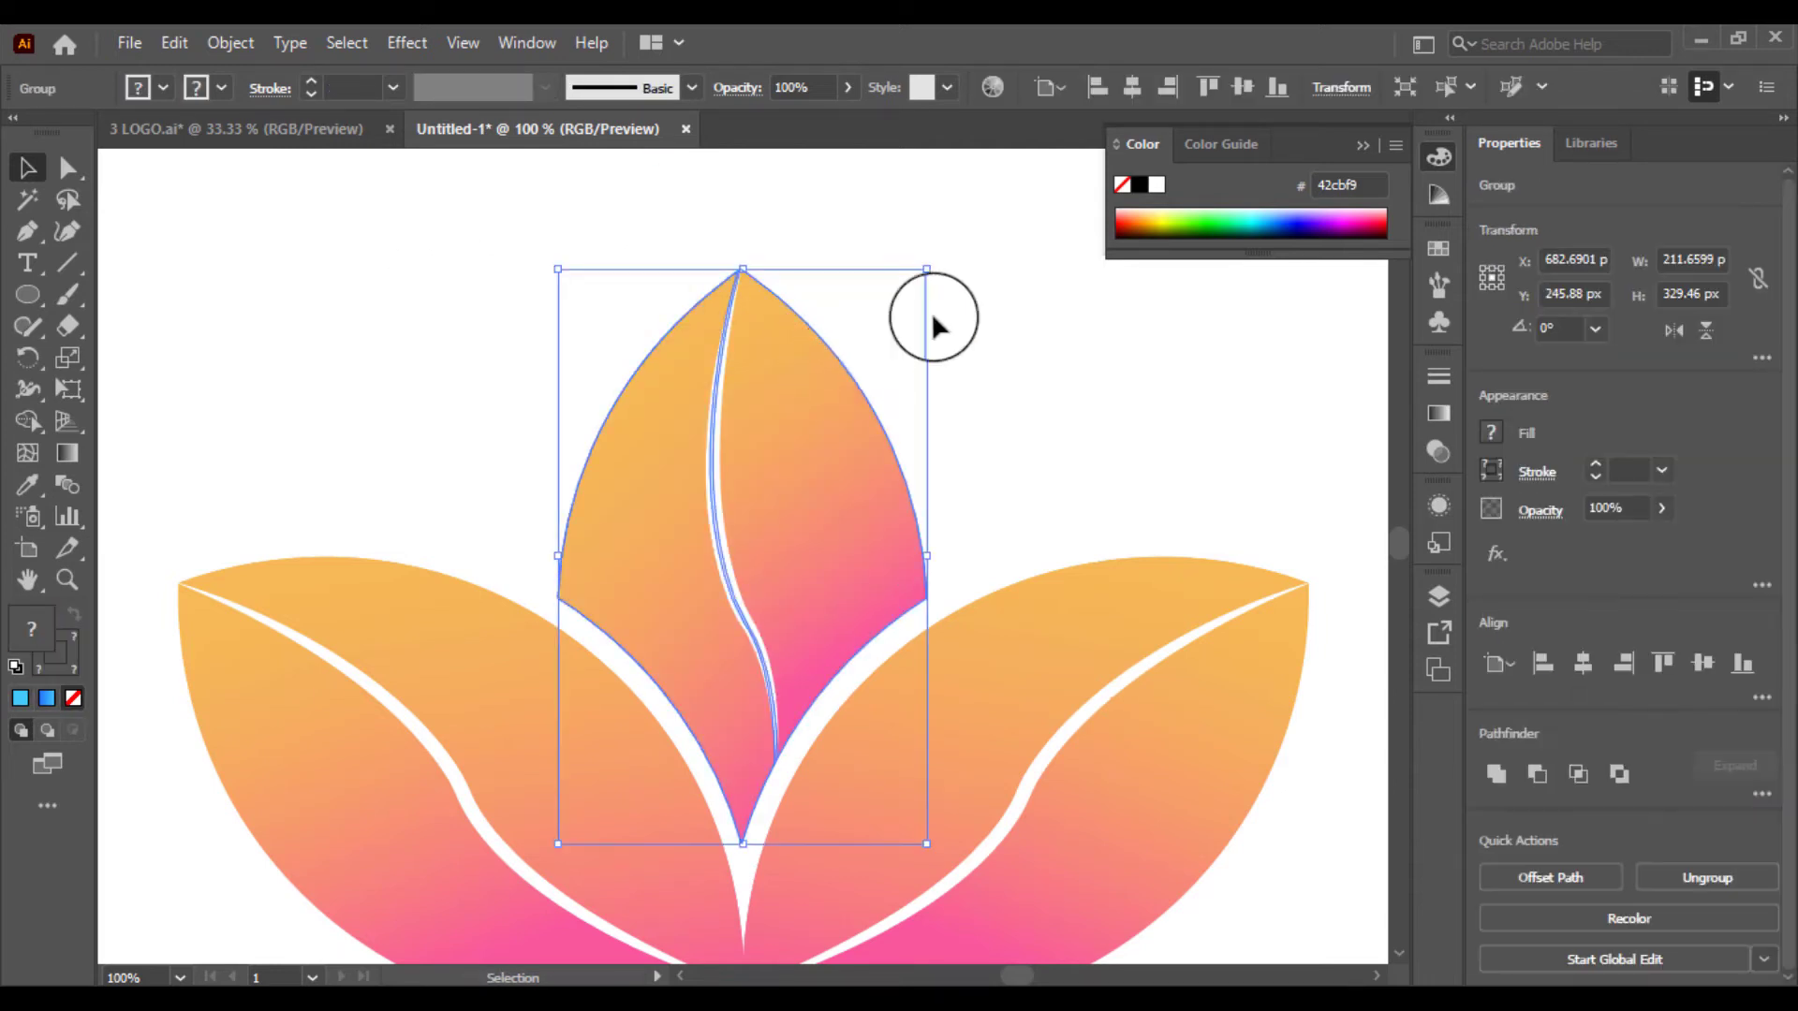
pyautogui.click(968, 301)
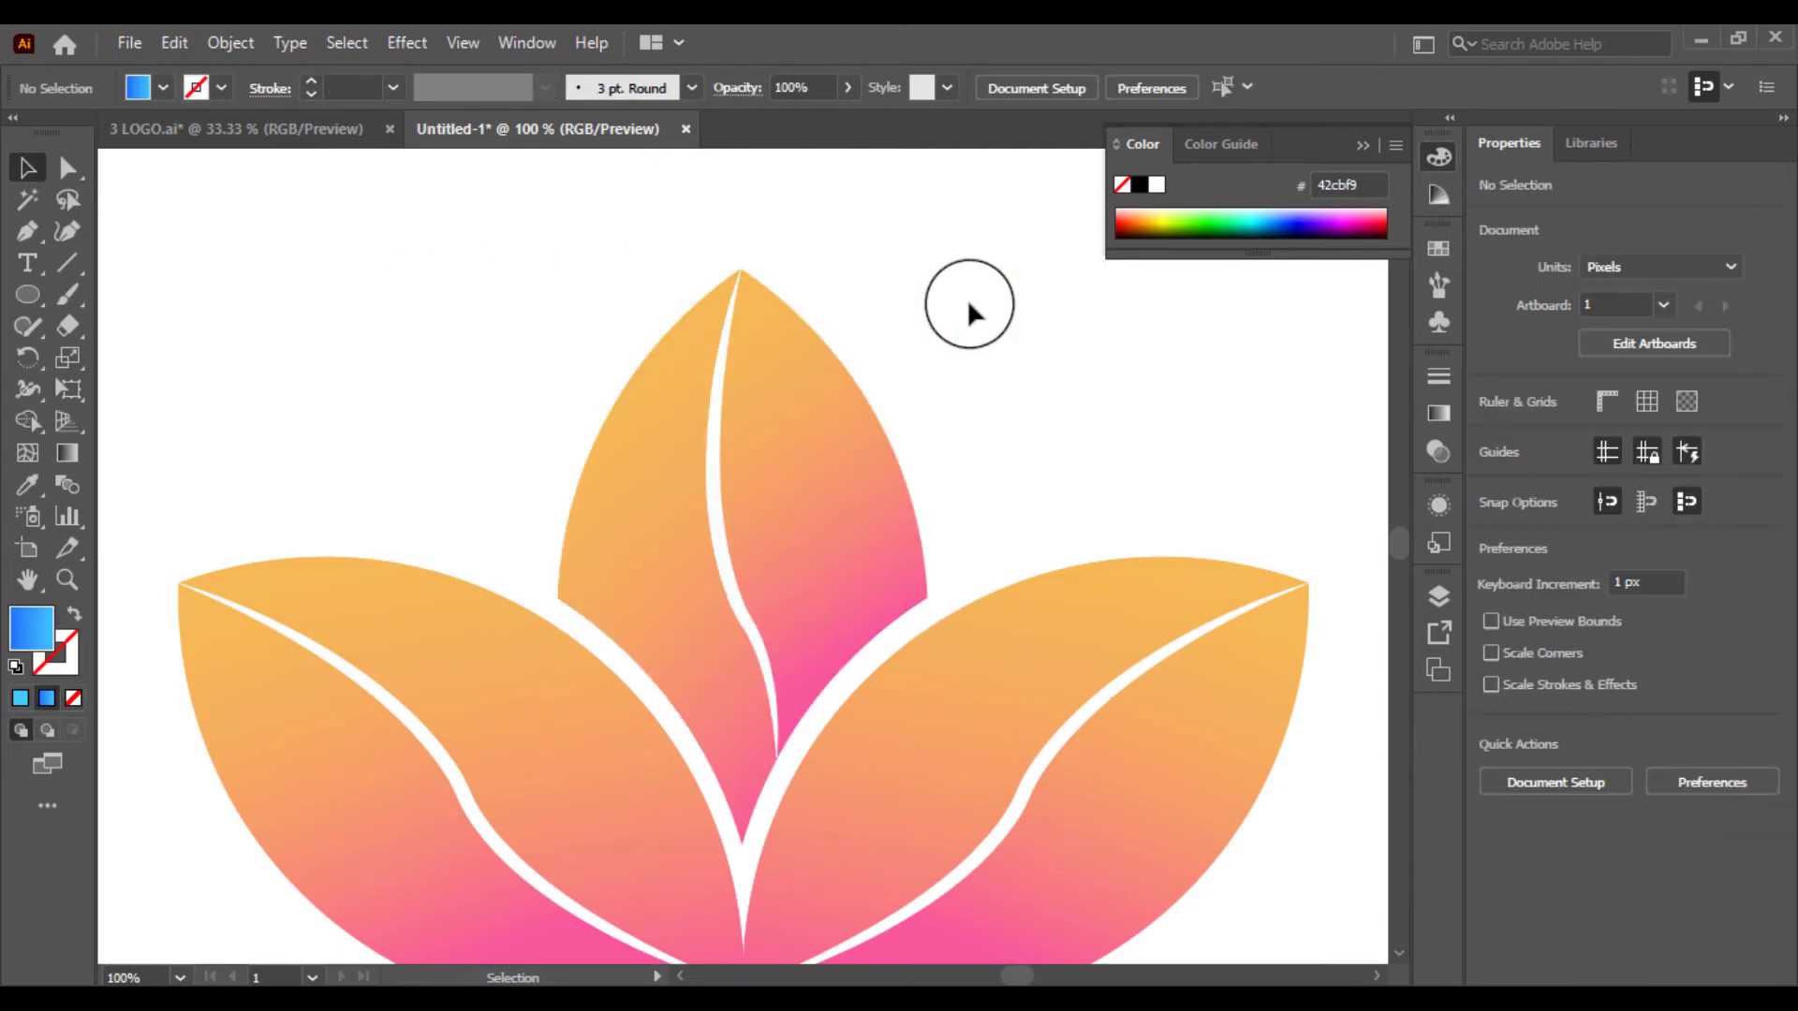
# Ungroup the orange-pink centre leaf before recolouring it, separating the white S-curve from the leaf parts.
pyautogui.click(714, 521)
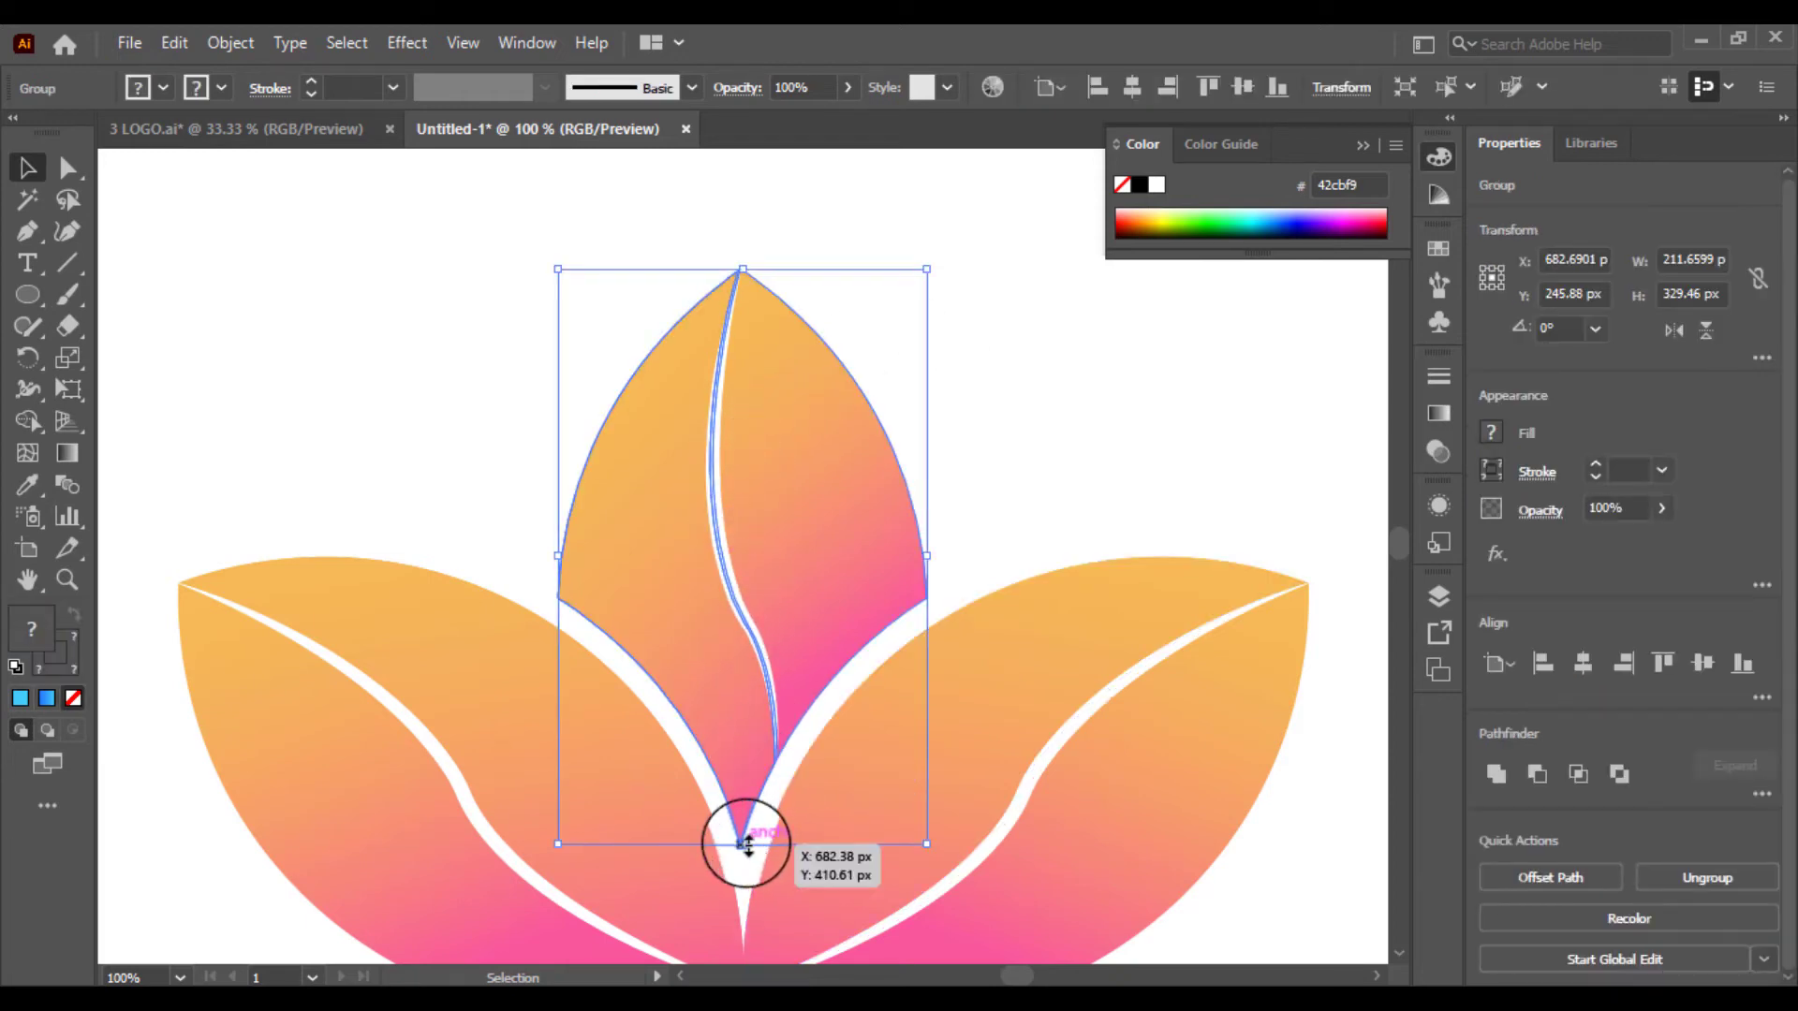
pyautogui.rightClick(743, 525)
pyautogui.click(812, 729)
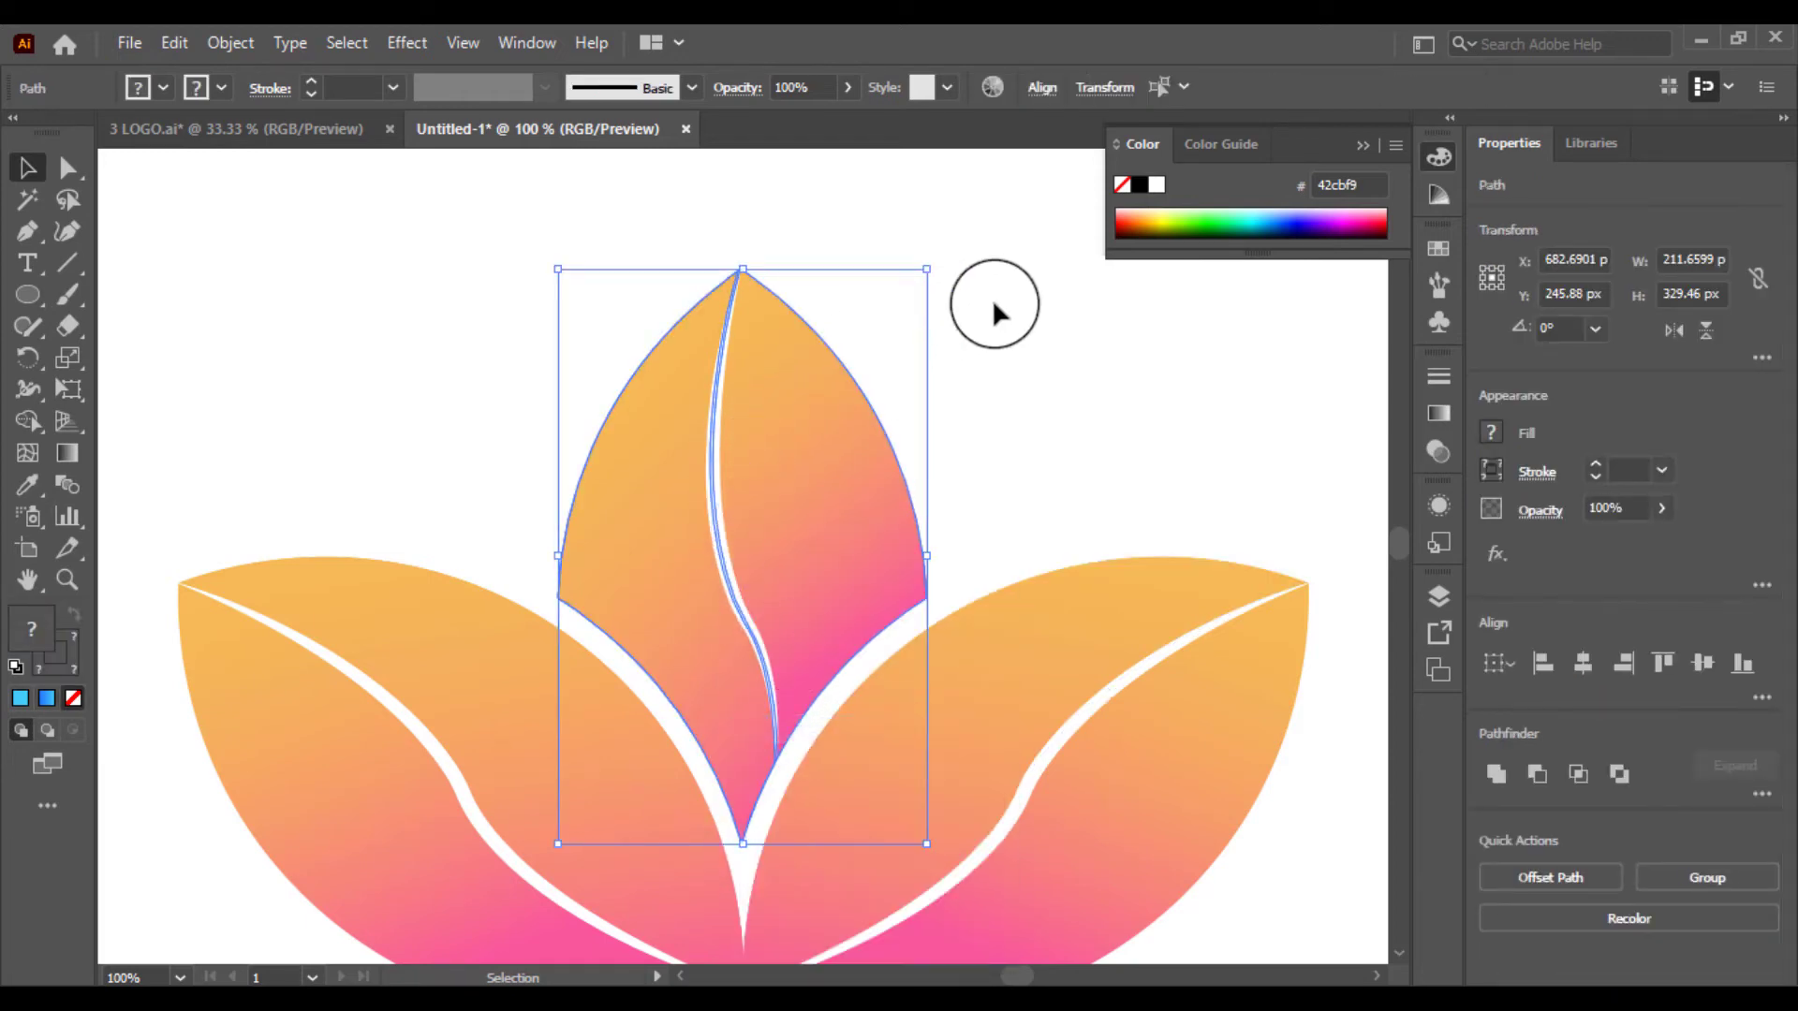
pyautogui.click(991, 299)
# Try to stretch the centre leaf's white S-curve down to the leaf's lower point and realign its upper end with the tip.
pyautogui.click(714, 508)
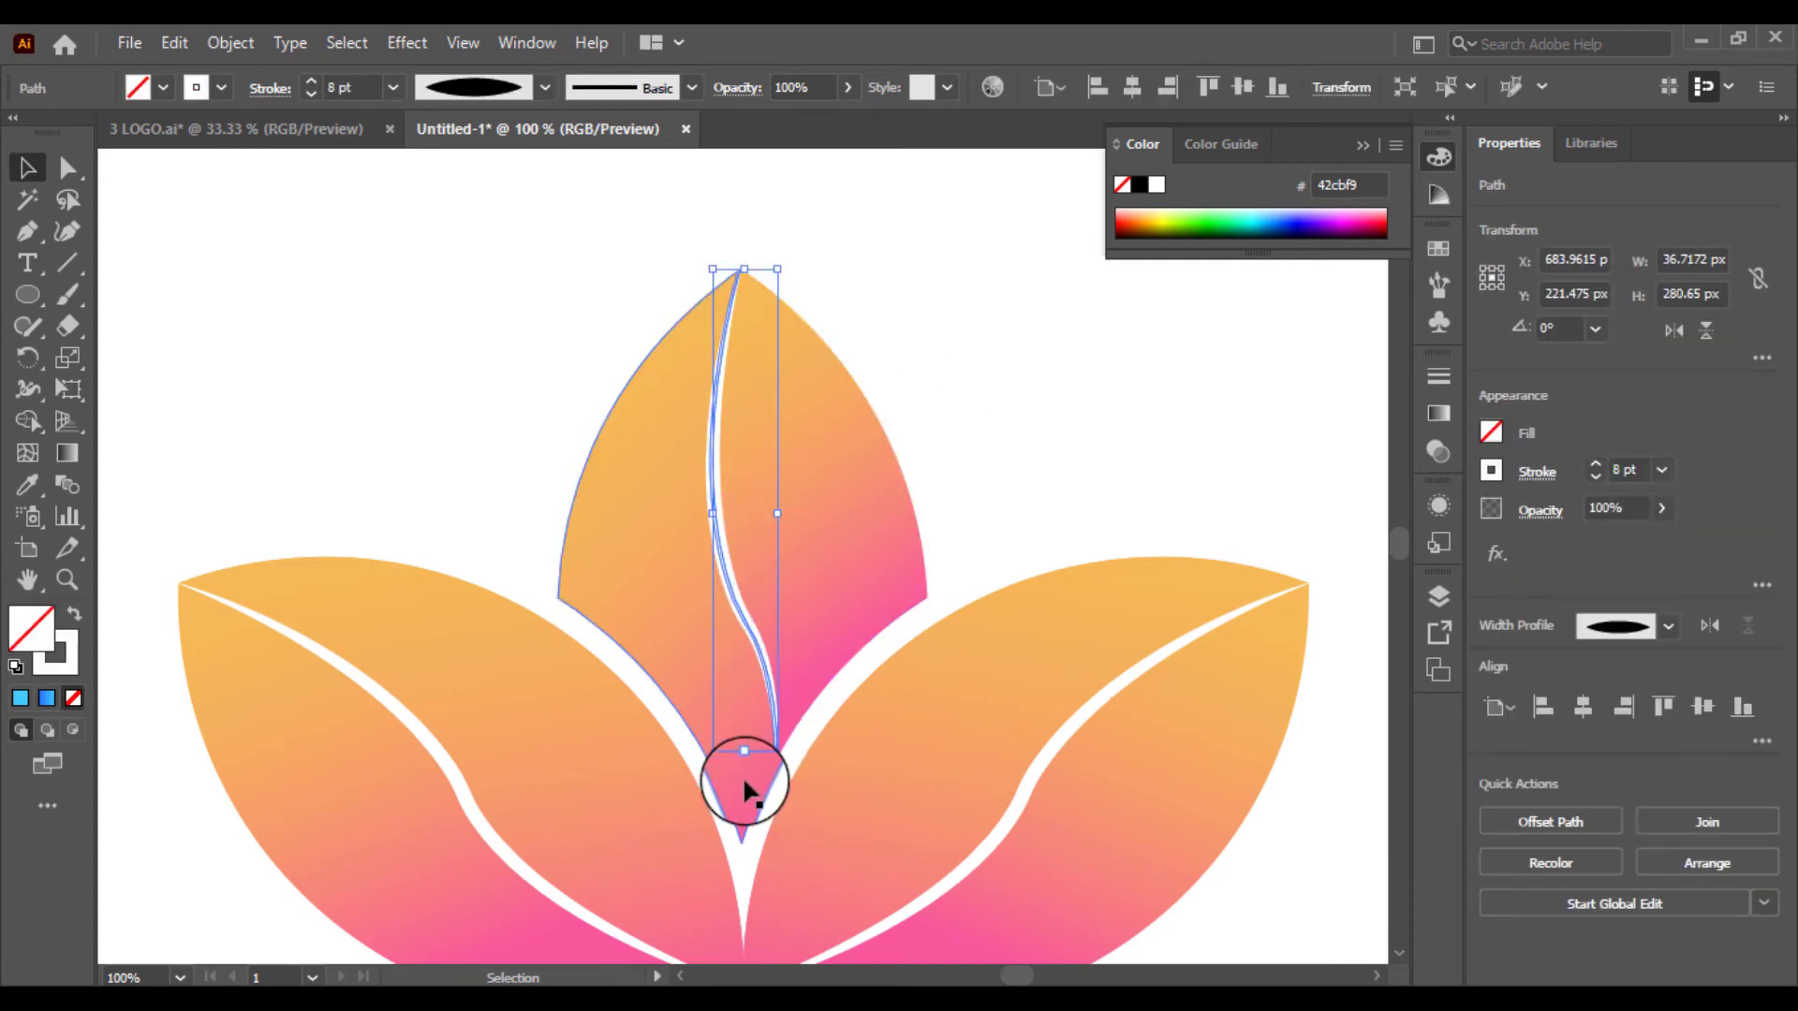
pyautogui.moveTo(749, 757)
pyautogui.mouseDown()
pyautogui.moveTo(727, 811)
pyautogui.moveTo(732, 760)
pyautogui.moveTo(671, 786)
pyautogui.moveTo(676, 852)
pyautogui.moveTo(715, 836)
pyautogui.moveTo(678, 843)
pyautogui.moveTo(692, 827)
pyautogui.moveTo(782, 834)
pyautogui.moveTo(760, 816)
pyautogui.moveTo(734, 841)
pyautogui.mouseUp()
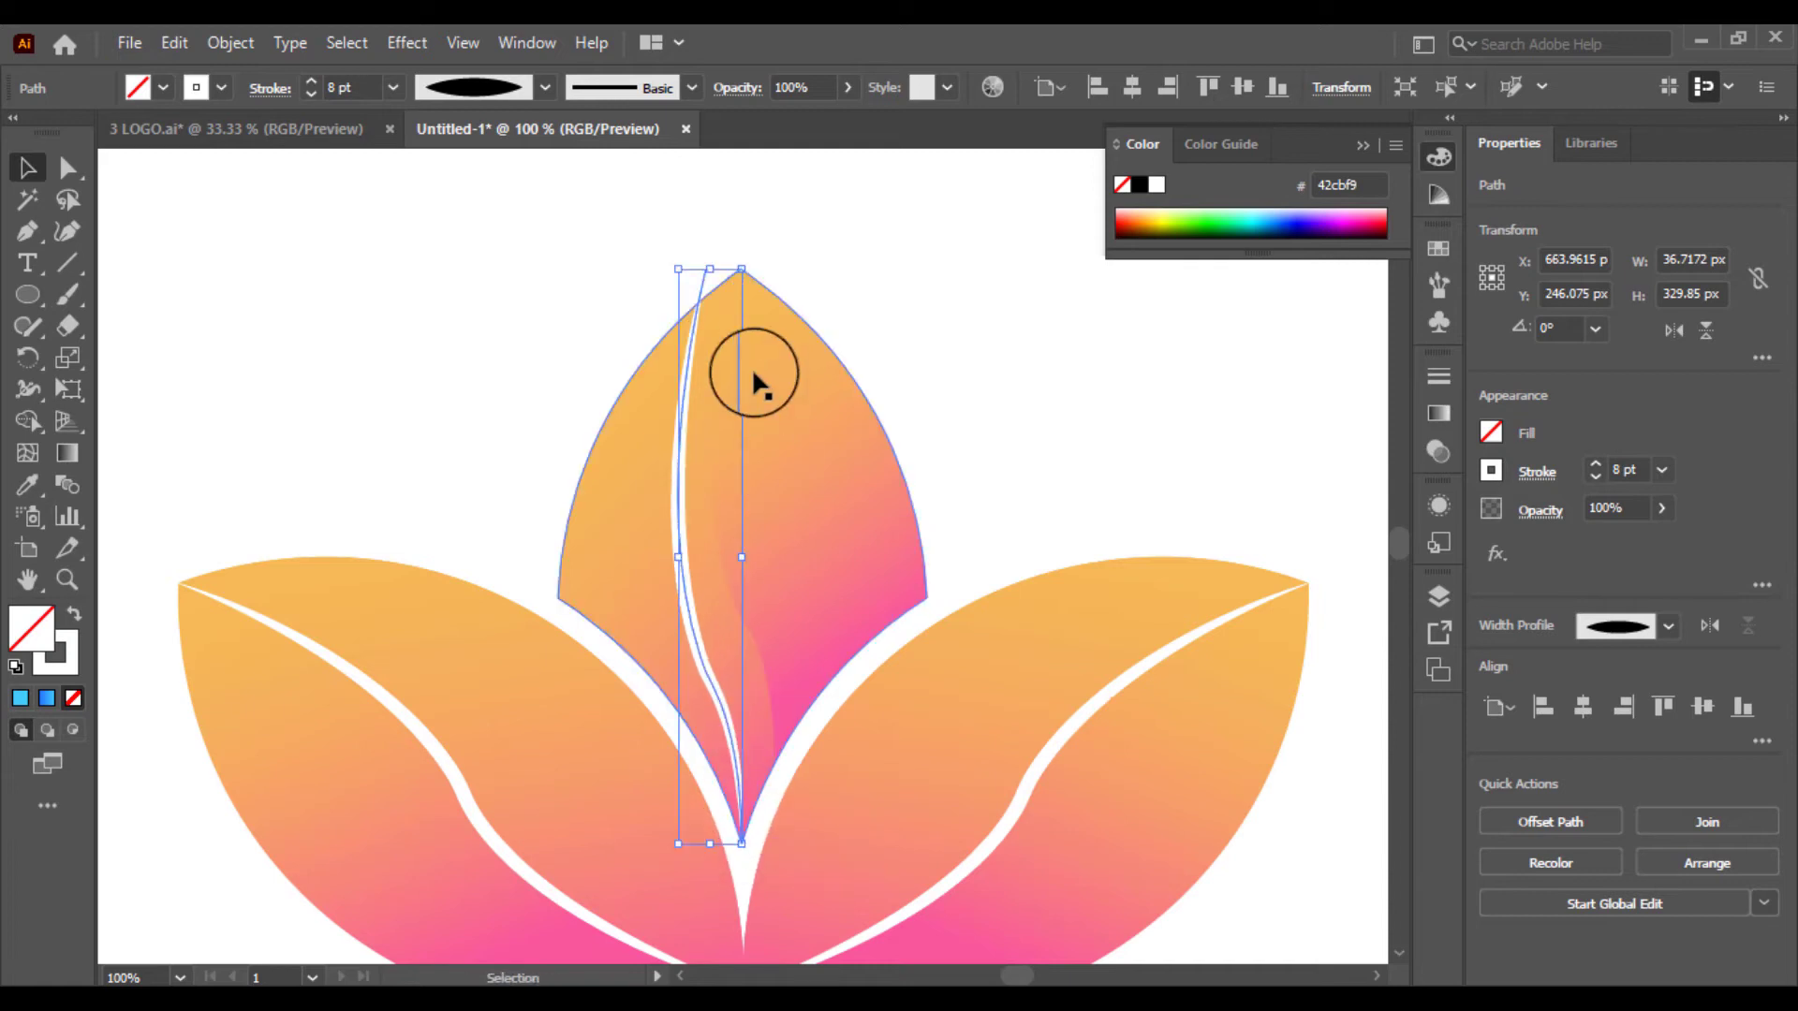
pyautogui.moveTo(723, 275); pyautogui.dragTo(742, 279)
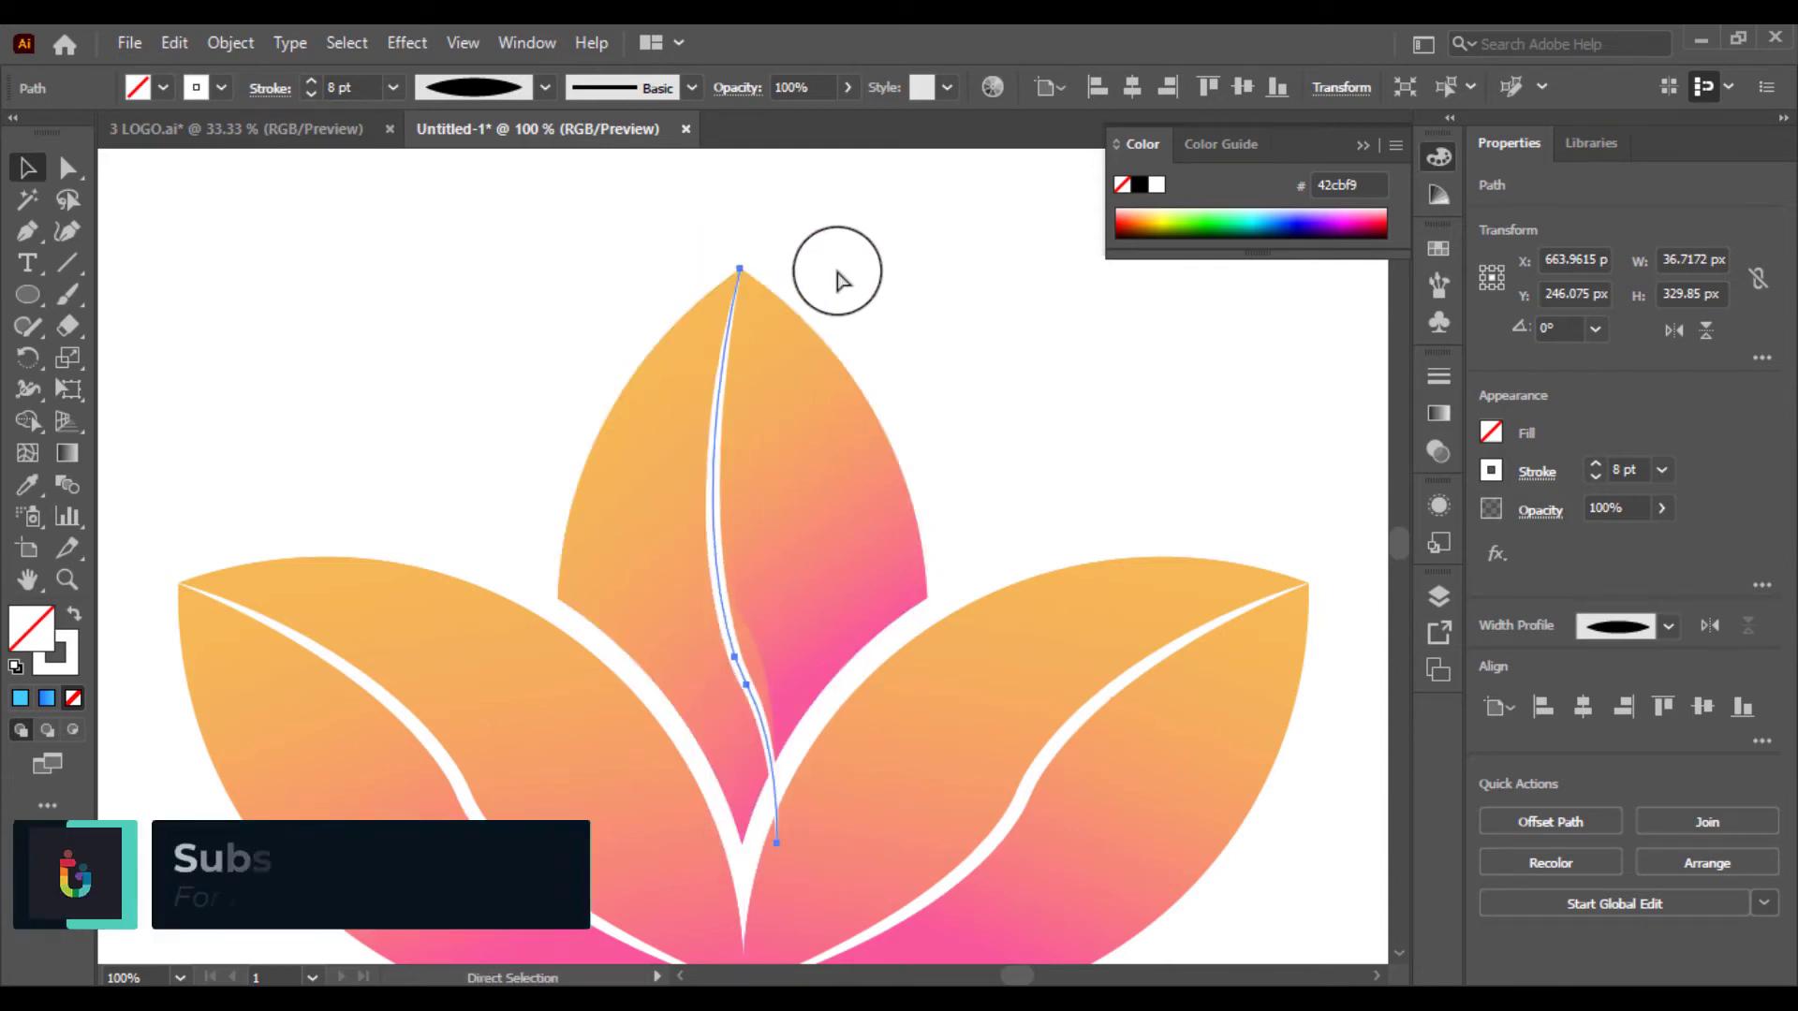
pyautogui.press('v')
pyautogui.click(955, 351)
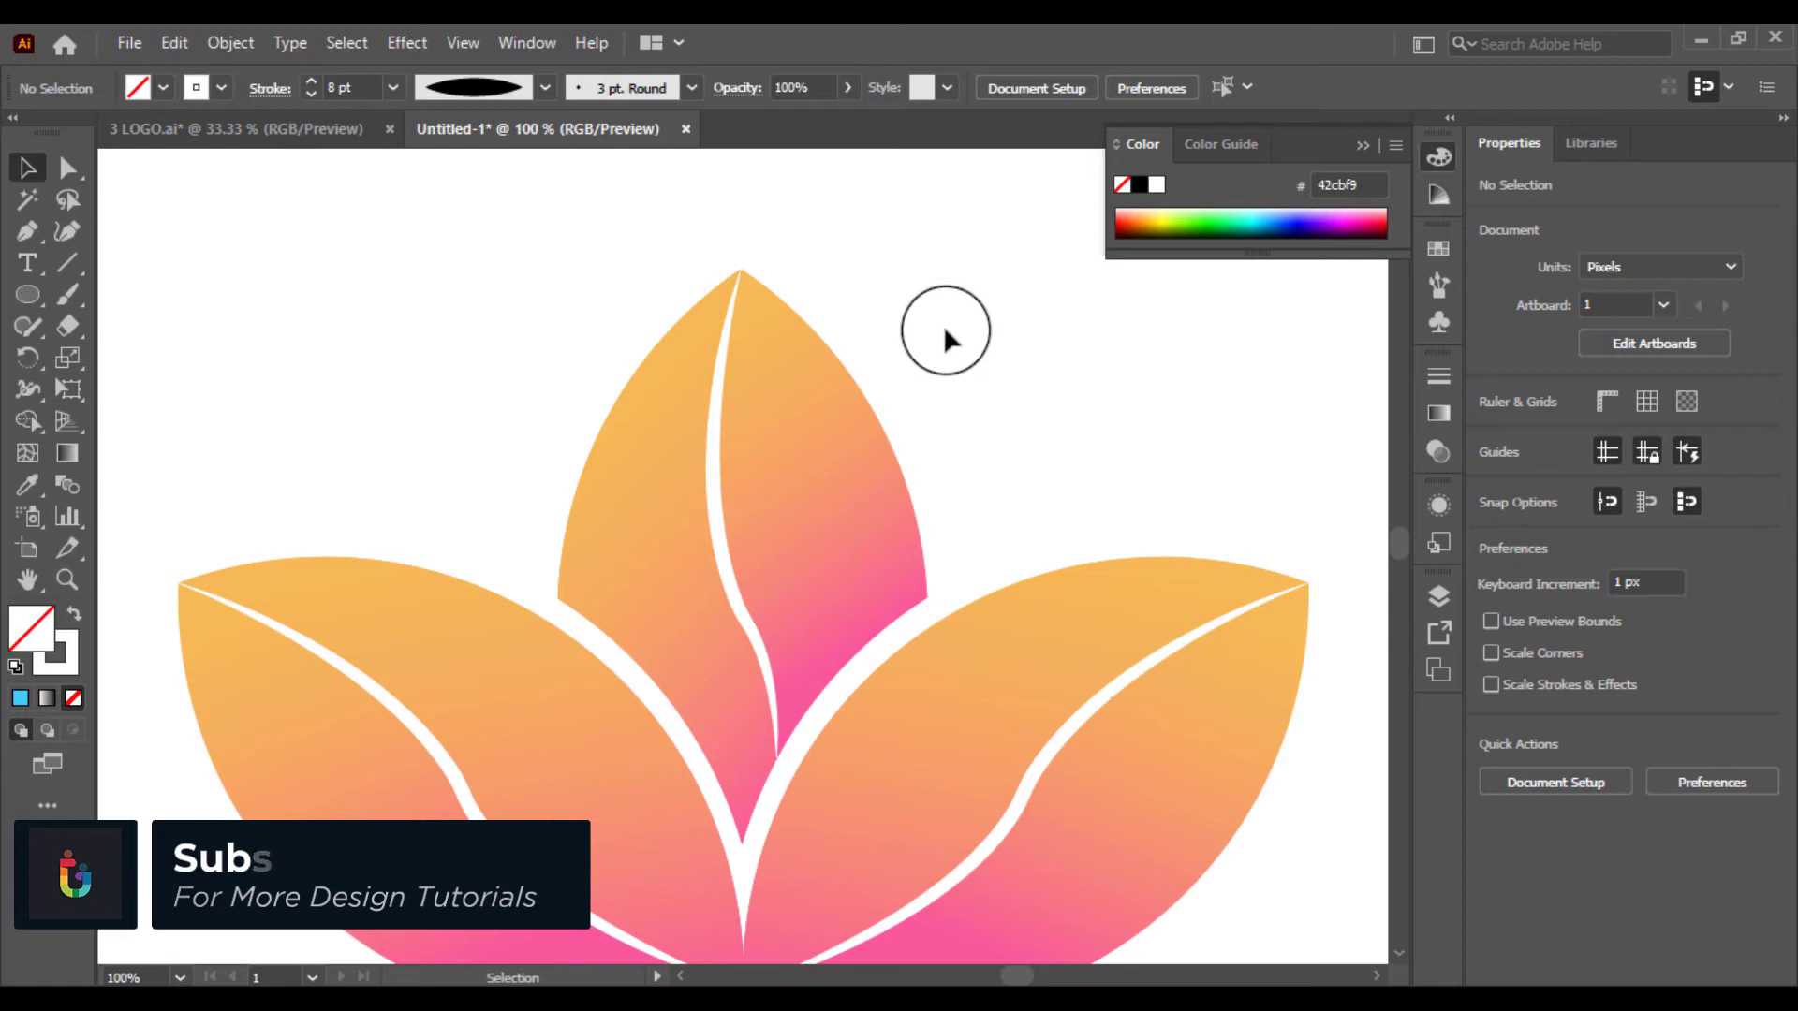
pyautogui.click(792, 417)
pyautogui.rightClick(791, 413)
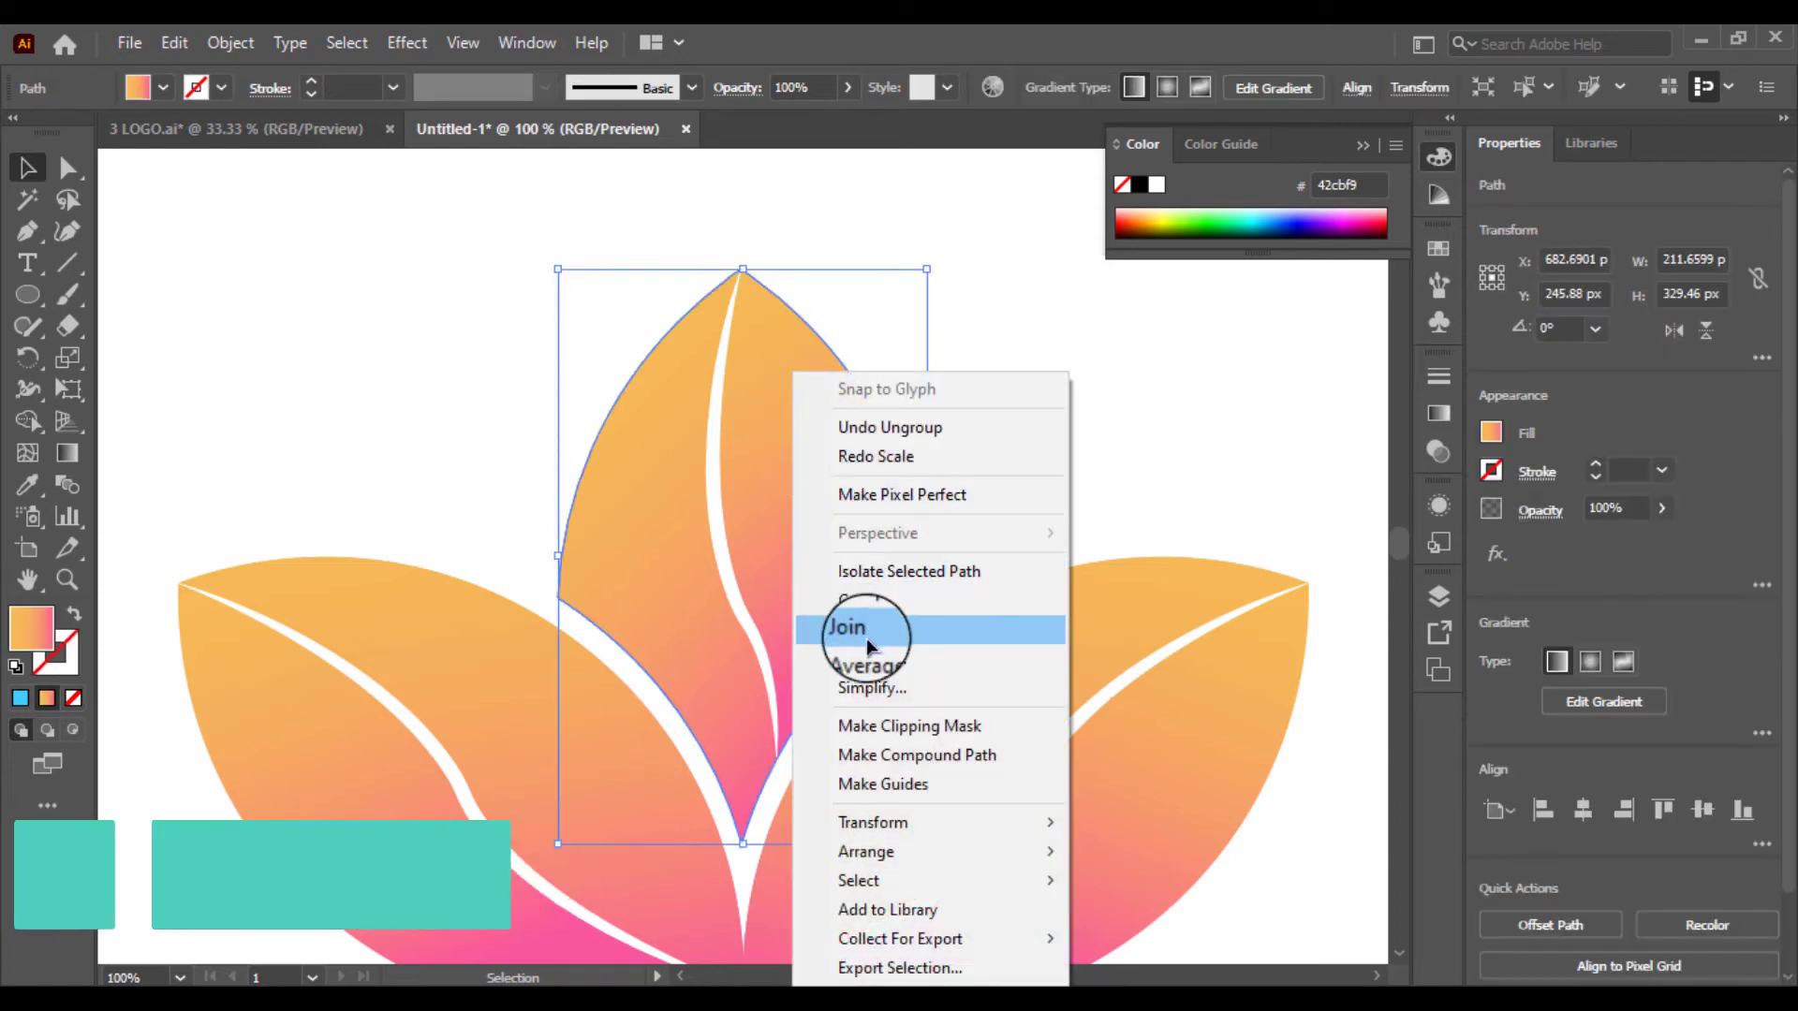
pyautogui.click(1026, 305)
pyautogui.click(819, 448)
pyautogui.click(649, 476)
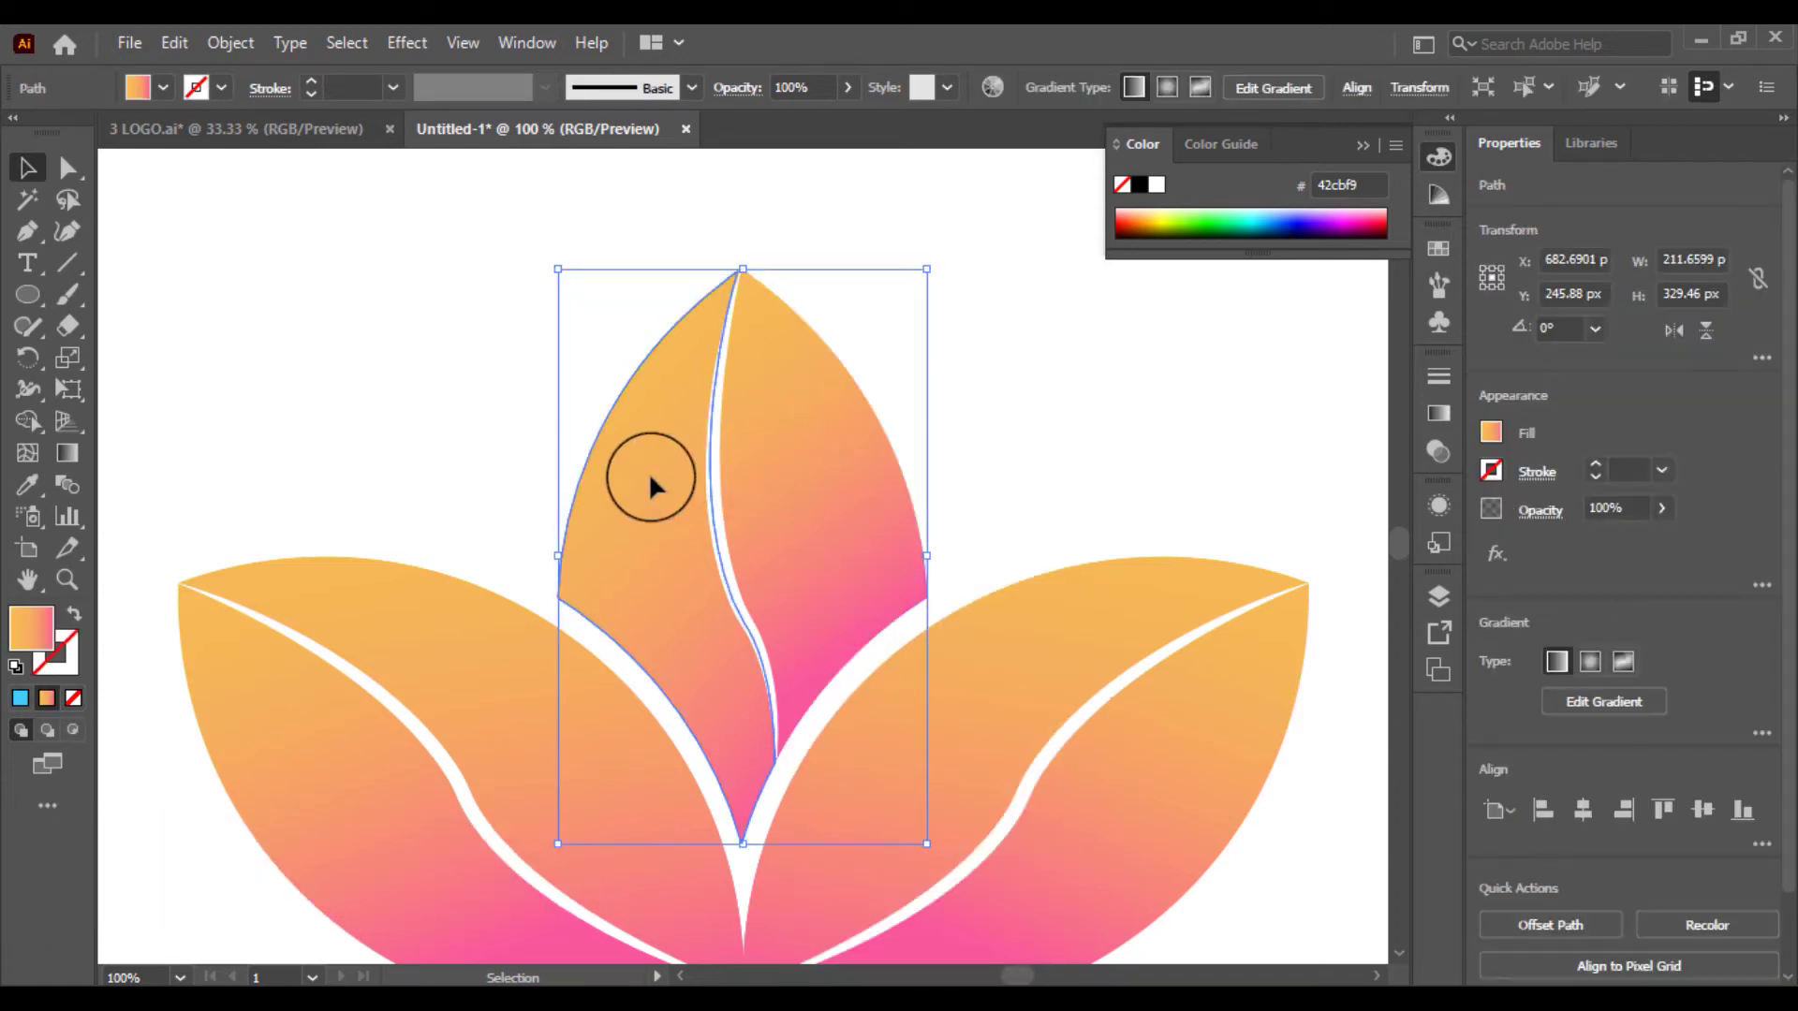
pyautogui.click(935, 406)
# Fill the right part of the centre leaf with the gradient sampled from the blue square.
pyautogui.hotkey('ctrl', '-')
pyautogui.hotkey('ctrl', '-')
pyautogui.hotkey('ctrl', '-')
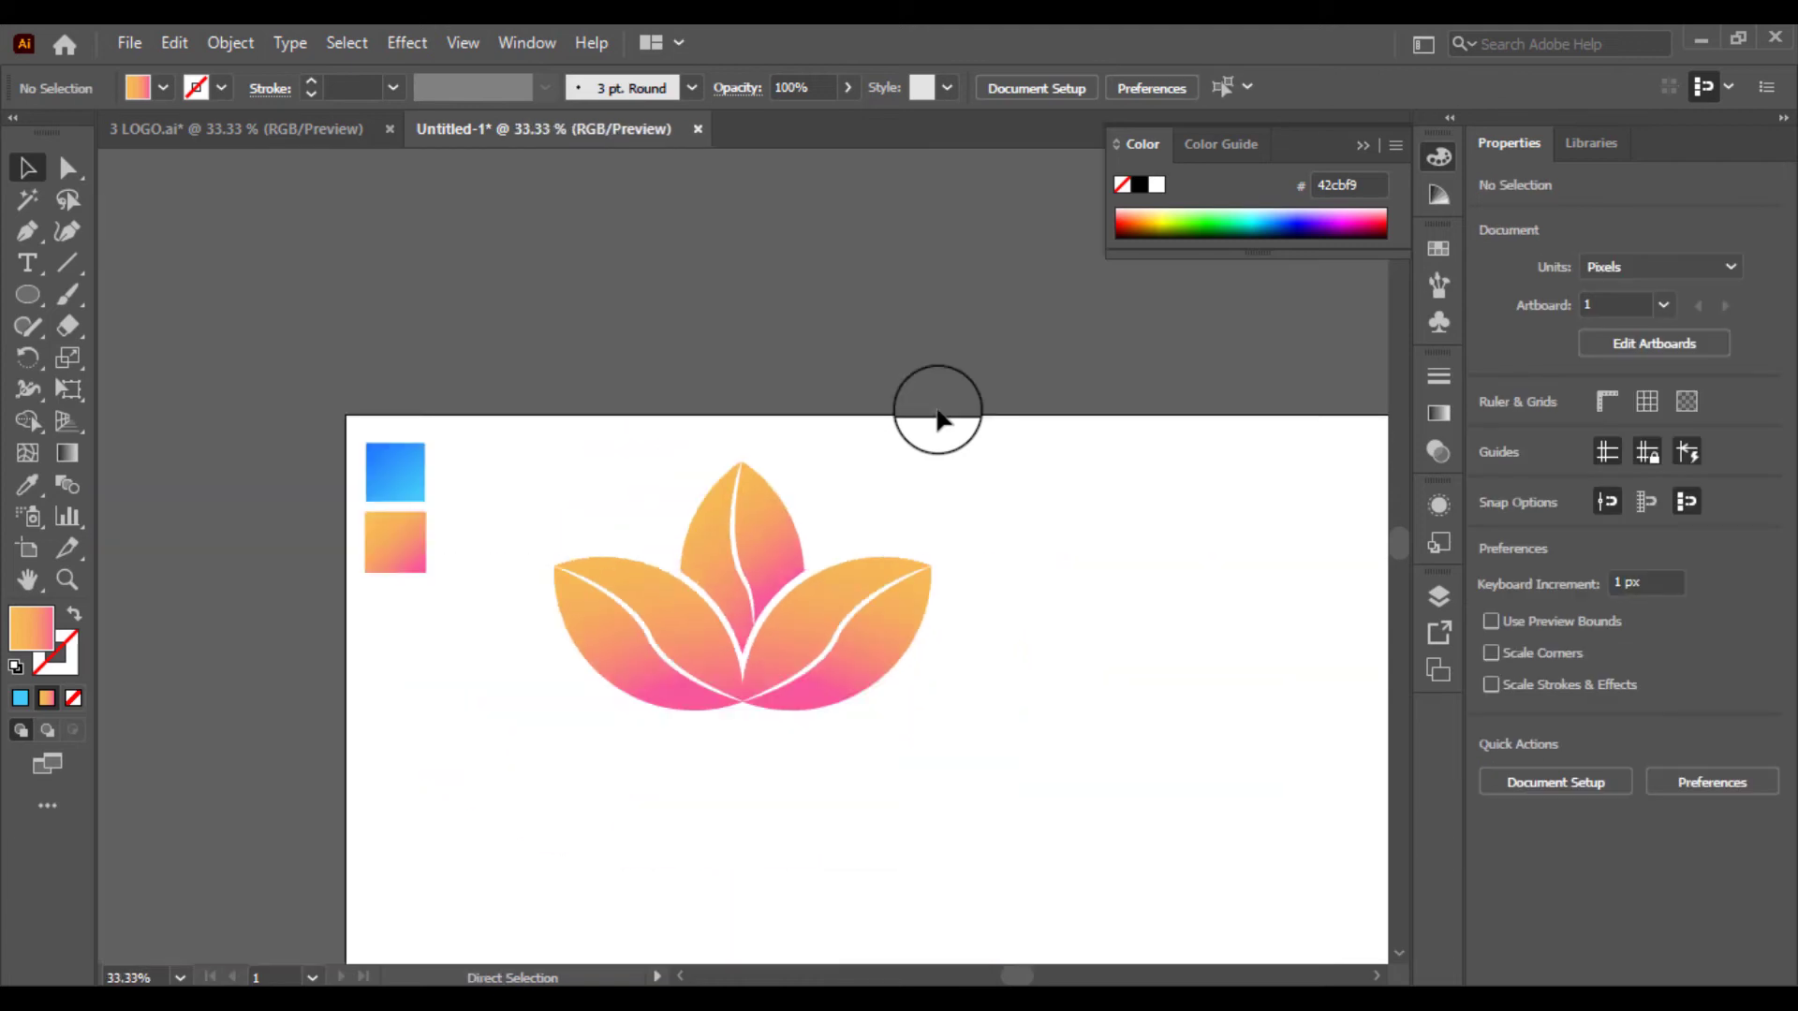
pyautogui.hotkey('ctrl', '+')
pyautogui.click(770, 501)
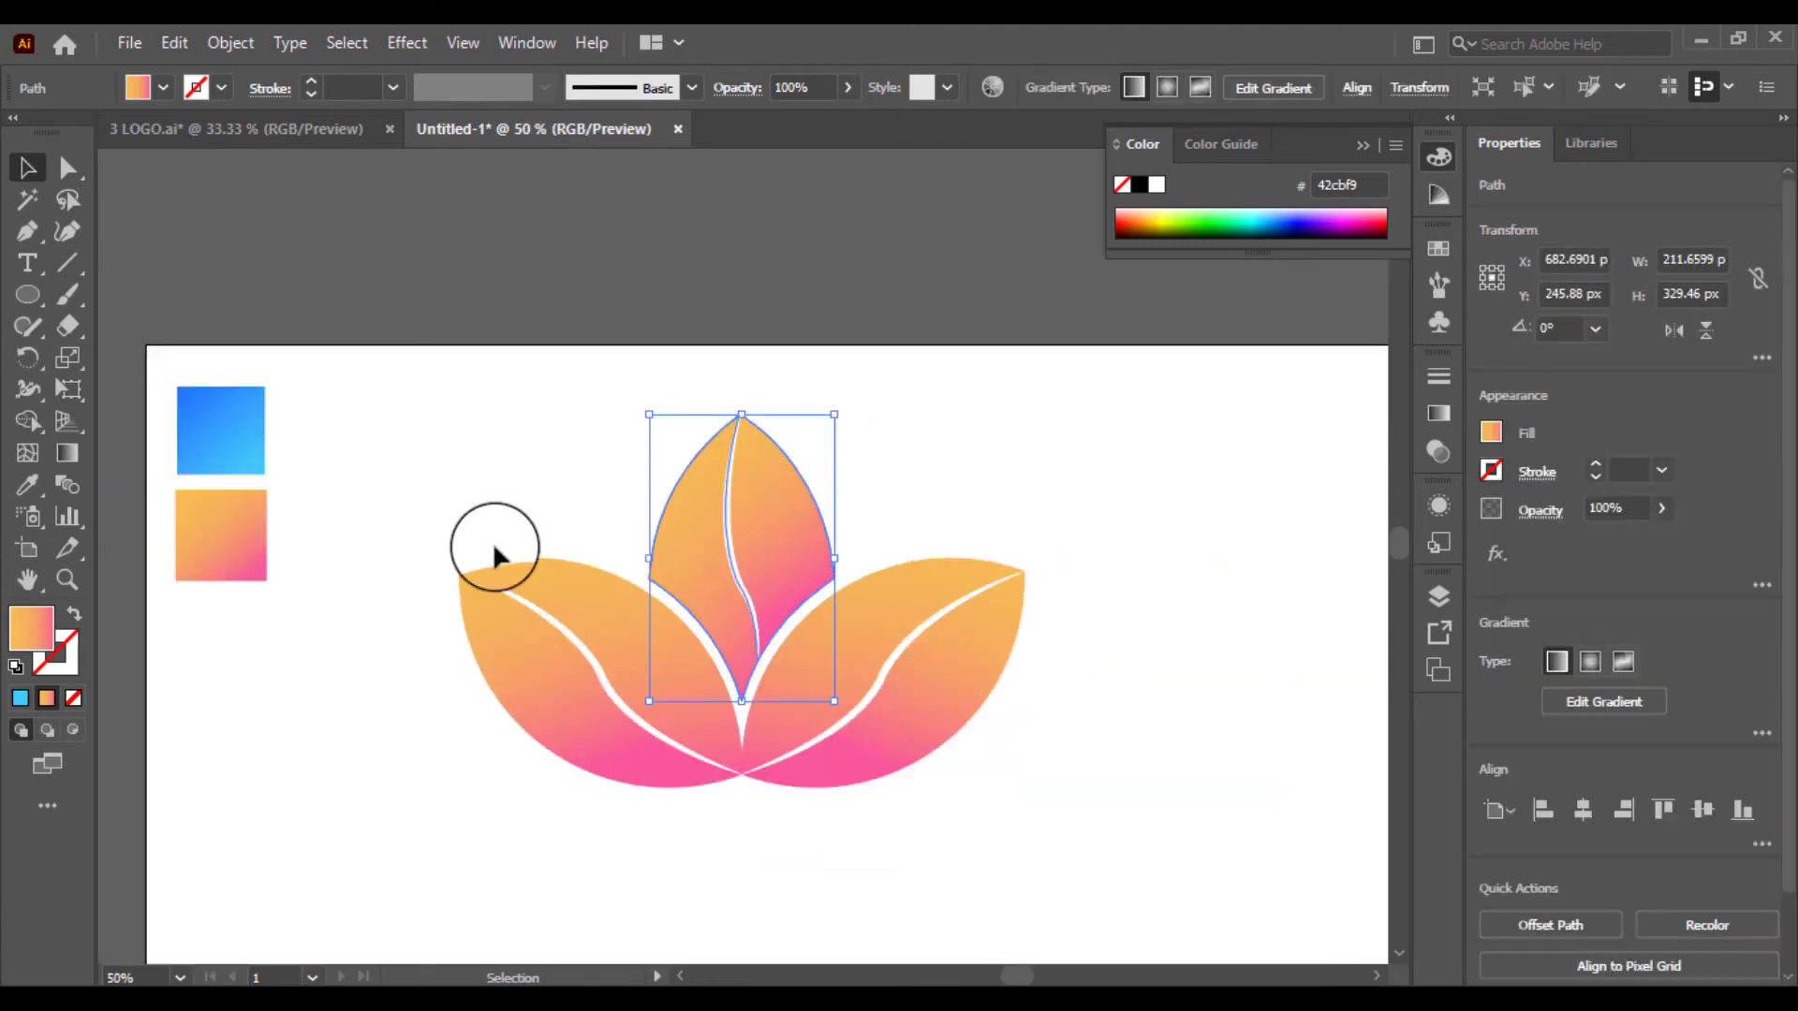
pyautogui.click(27, 484)
pyautogui.click(212, 426)
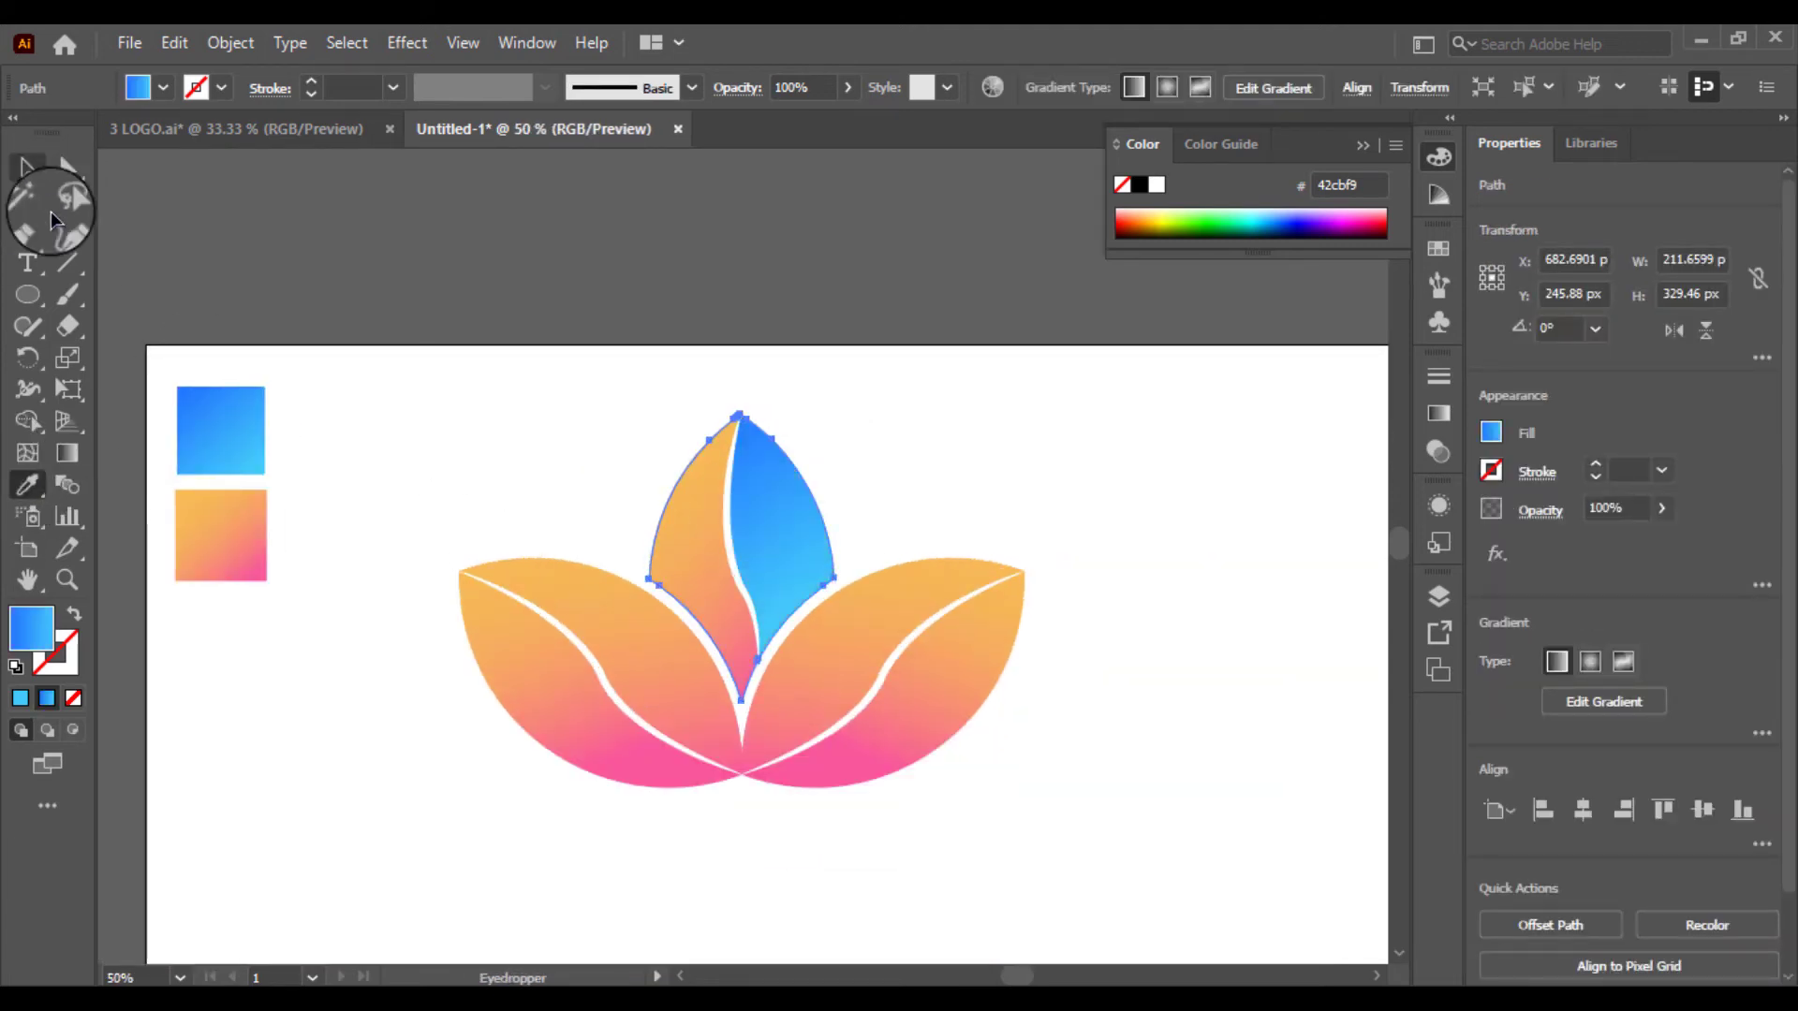
# Redirect the gradient of the centre leaf's right part to run from dark blue at the tip to light blue at the base.
pyautogui.click(66, 453)
pyautogui.moveTo(834, 593)
pyautogui.mouseDown()
pyautogui.moveTo(939, 662)
pyautogui.moveTo(827, 538)
pyautogui.moveTo(827, 571)
pyautogui.mouseUp()
pyautogui.moveTo(939, 346)
pyautogui.mouseDown()
pyautogui.moveTo(743, 682)
pyautogui.moveTo(718, 578)
pyautogui.mouseUp()
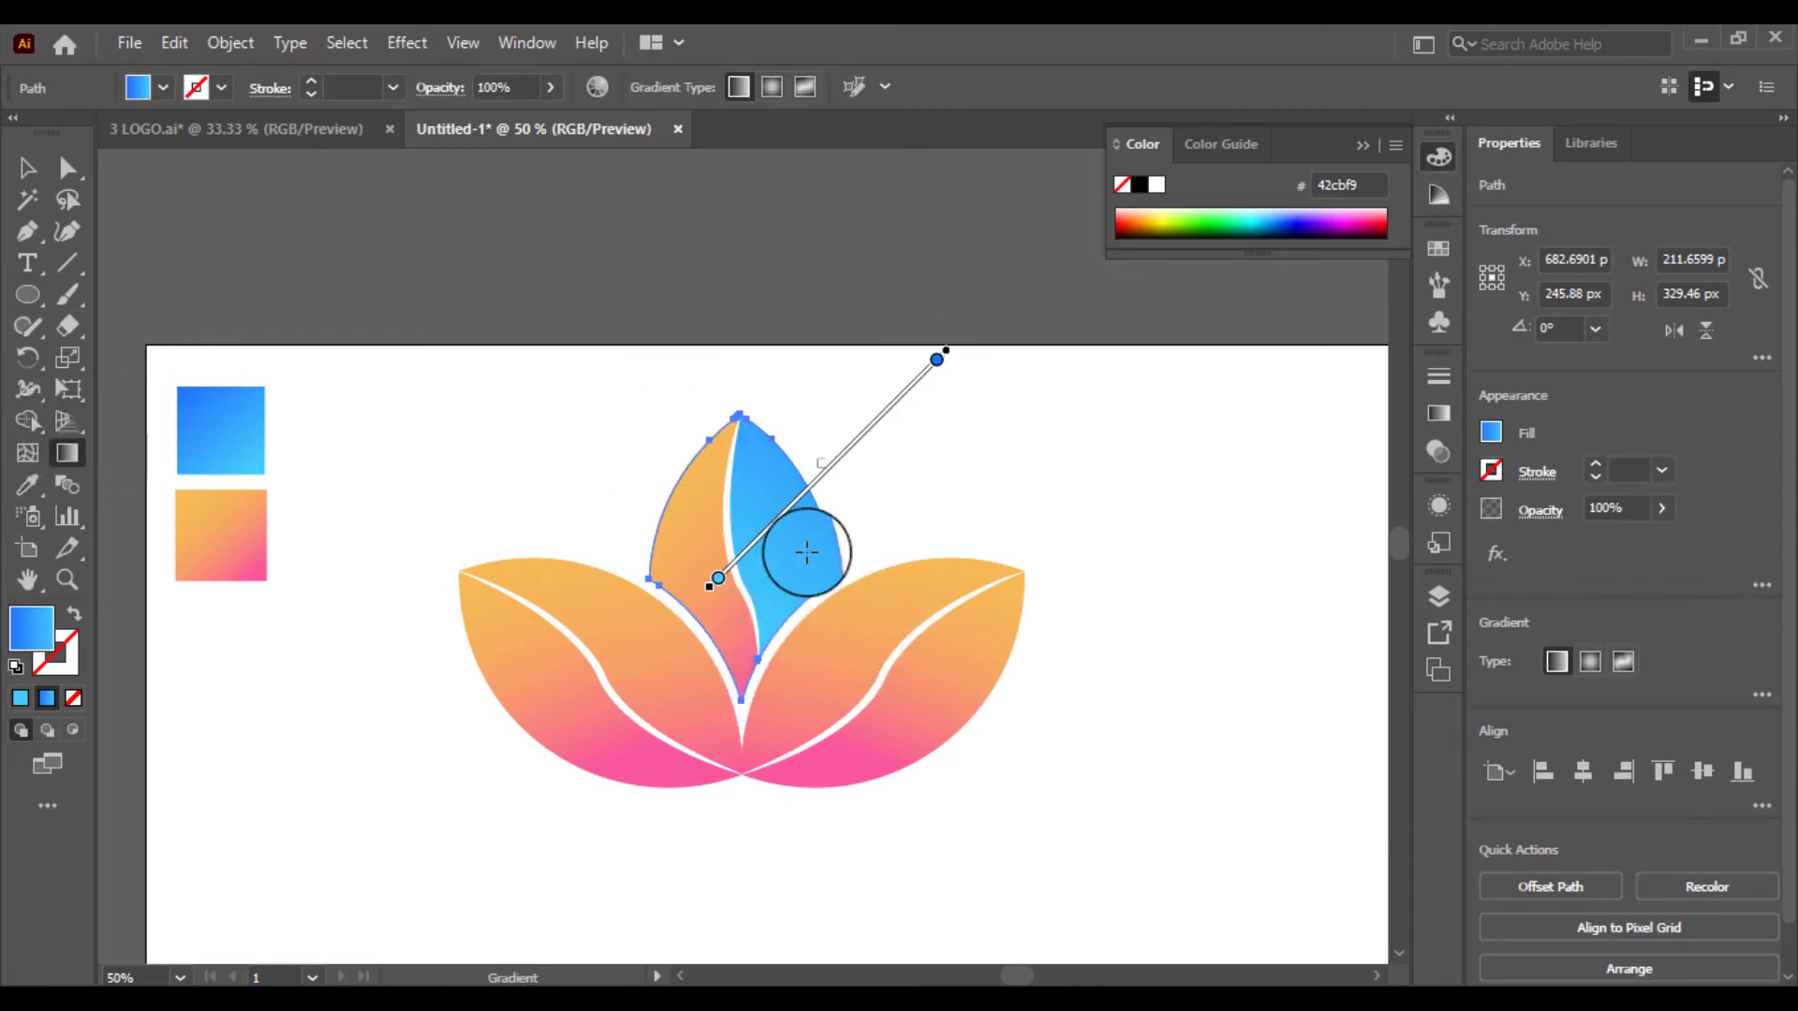
pyautogui.moveTo(783, 360)
pyautogui.mouseDown()
pyautogui.moveTo(782, 649)
pyautogui.moveTo(740, 629)
pyautogui.mouseUp()
pyautogui.click(28, 169)
pyautogui.click(361, 353)
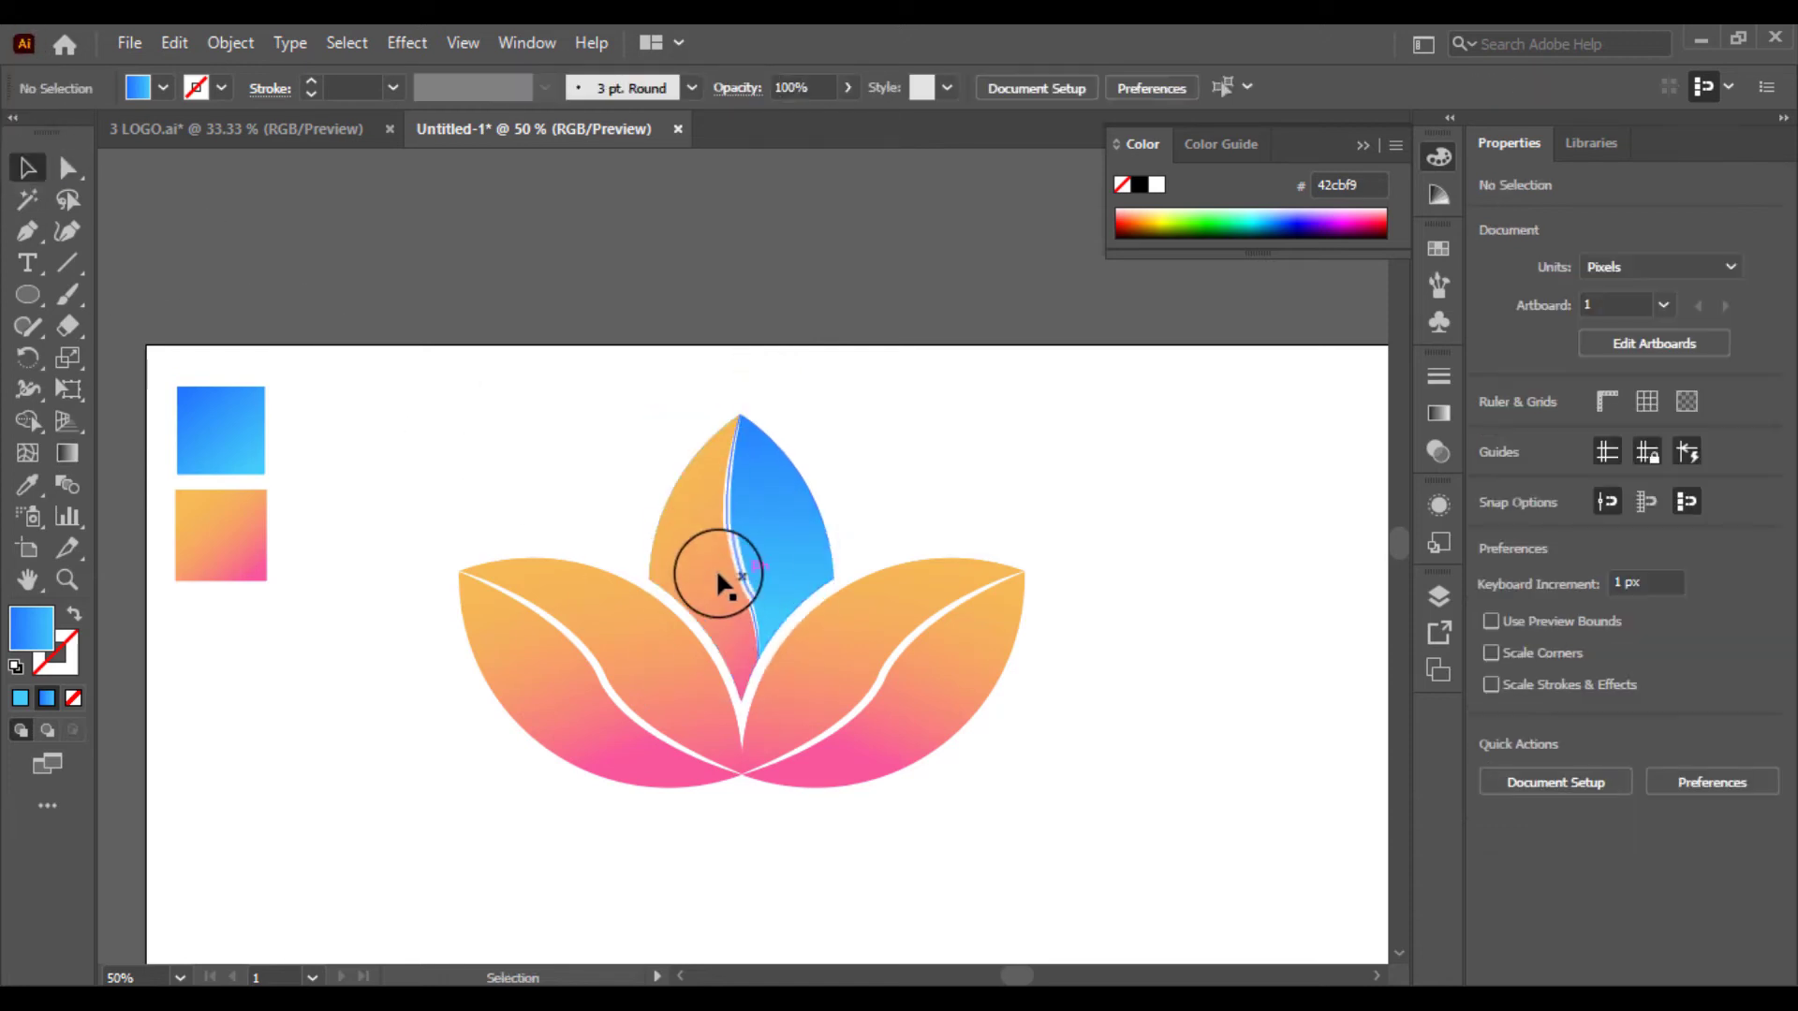
# Fill the centre leaf's left part with the blue sample gradient, running vertically from dark blue at the base to light blue at the tip.
pyautogui.click(716, 571)
pyautogui.click(28, 483)
pyautogui.click(221, 434)
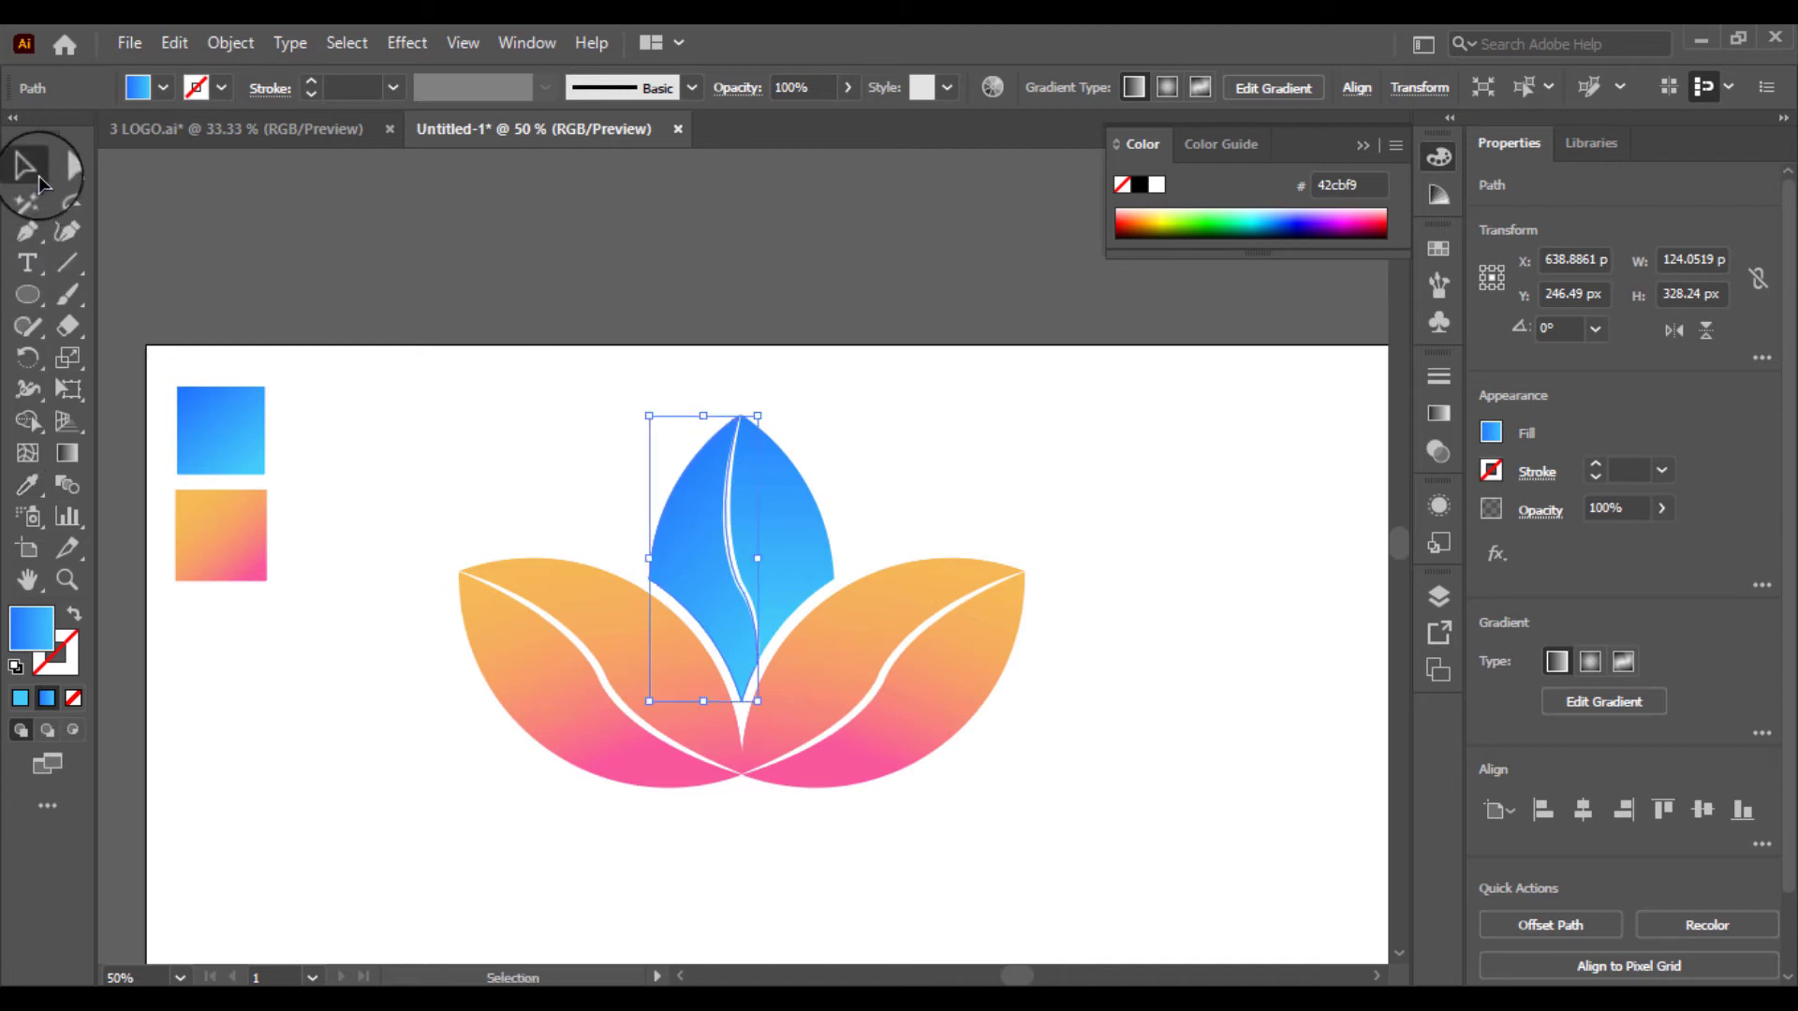
pyautogui.click(67, 453)
pyautogui.moveTo(540, 354); pyautogui.dragTo(750, 564)
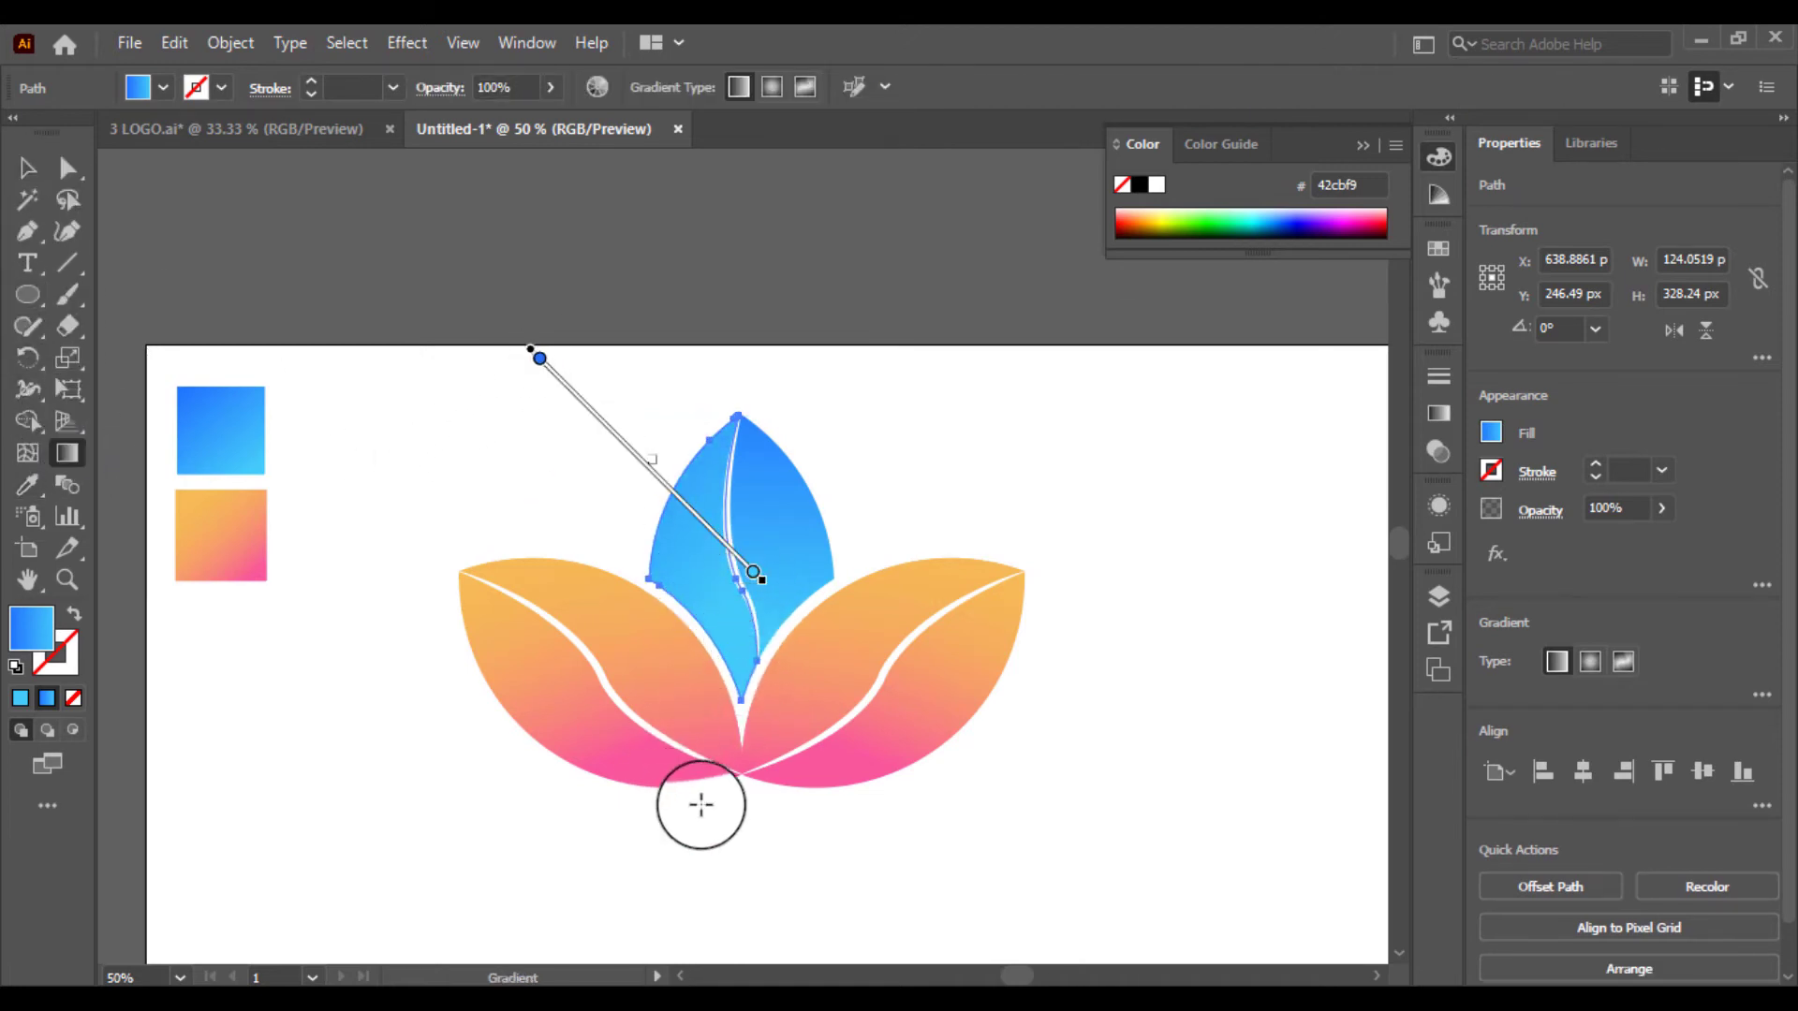
pyautogui.moveTo(701, 805); pyautogui.dragTo(640, 436)
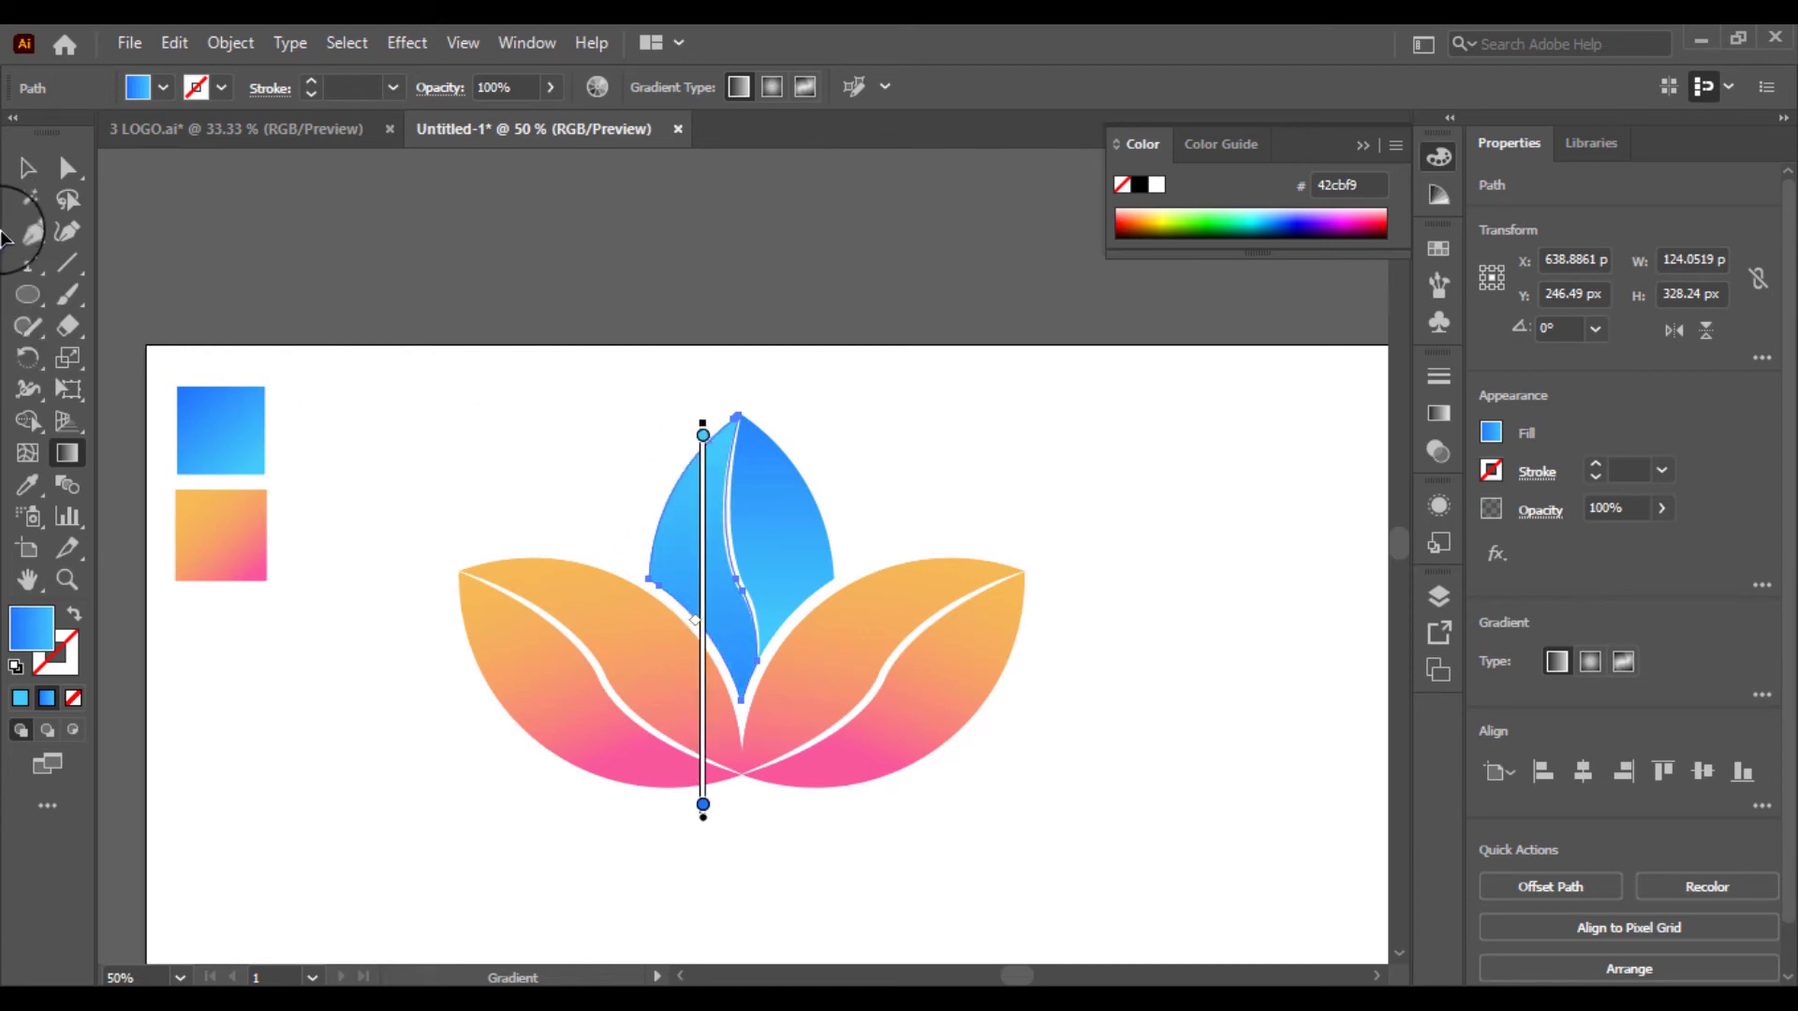
pyautogui.click(27, 167)
pyautogui.click(234, 341)
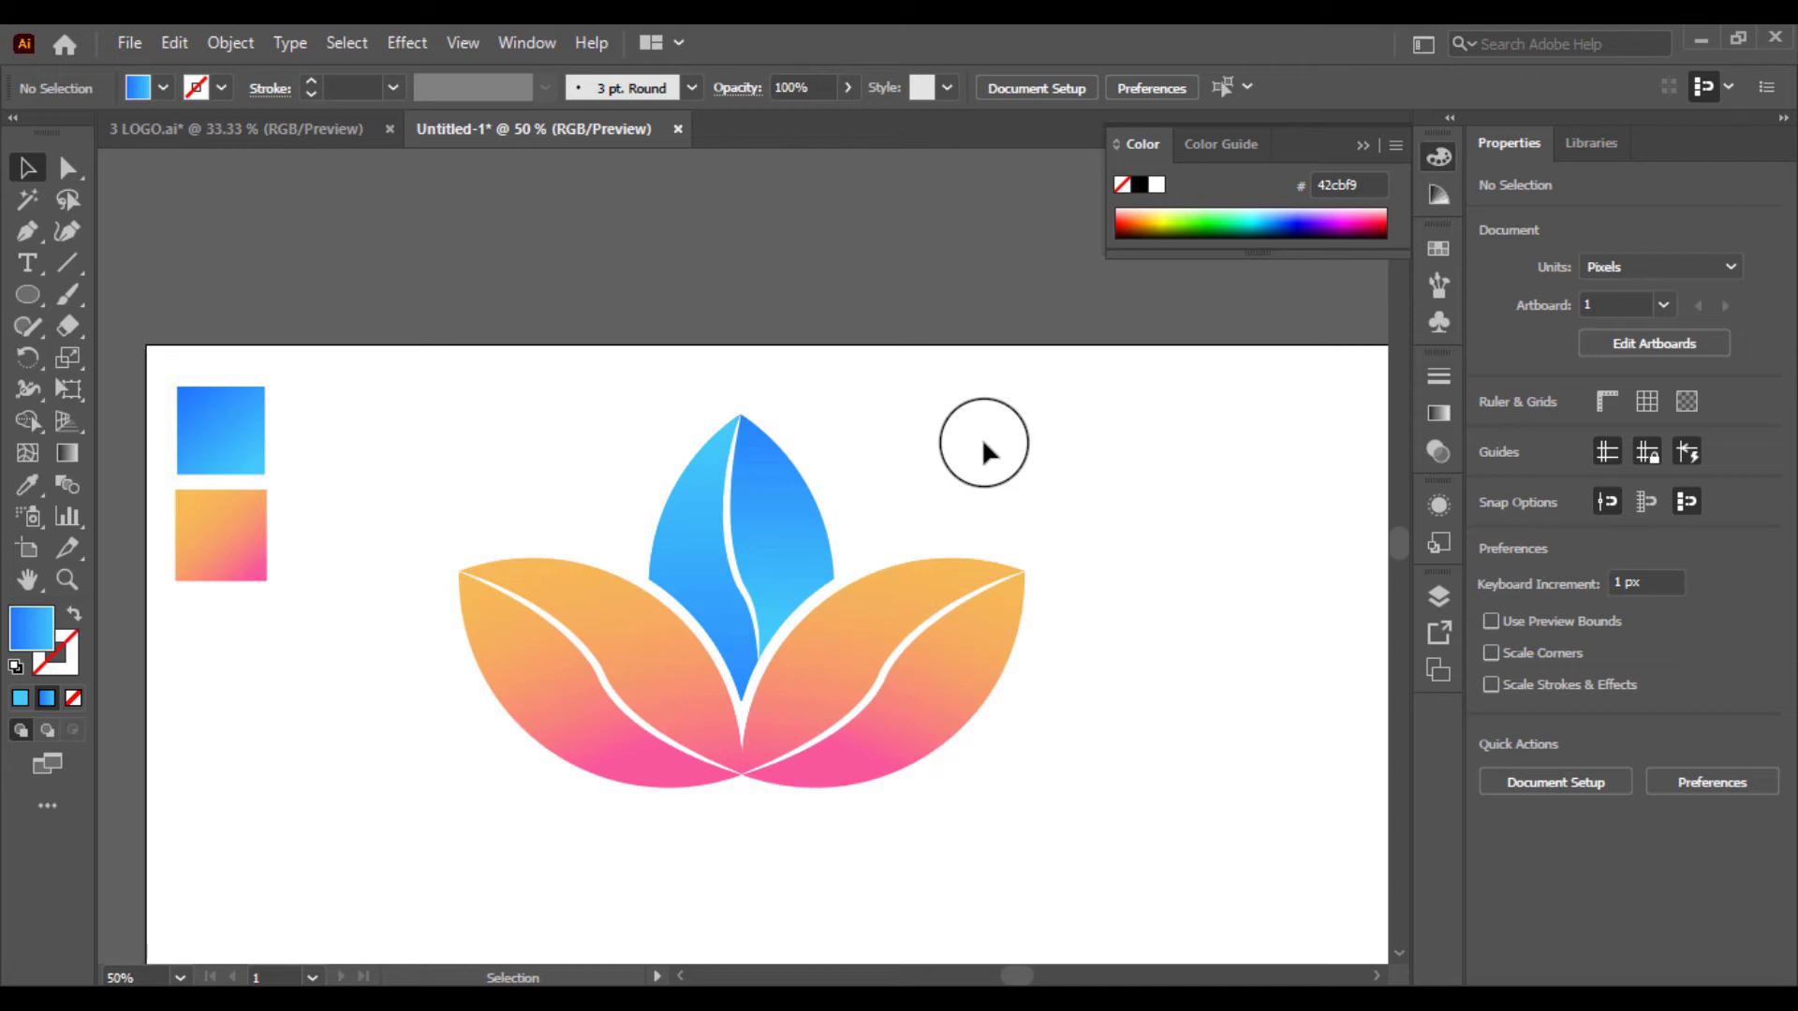
# Ungroup the left orange-pink leaf into its separate leaf parts and white S-curve.
pyautogui.moveTo(934, 468); pyautogui.dragTo(481, 755)
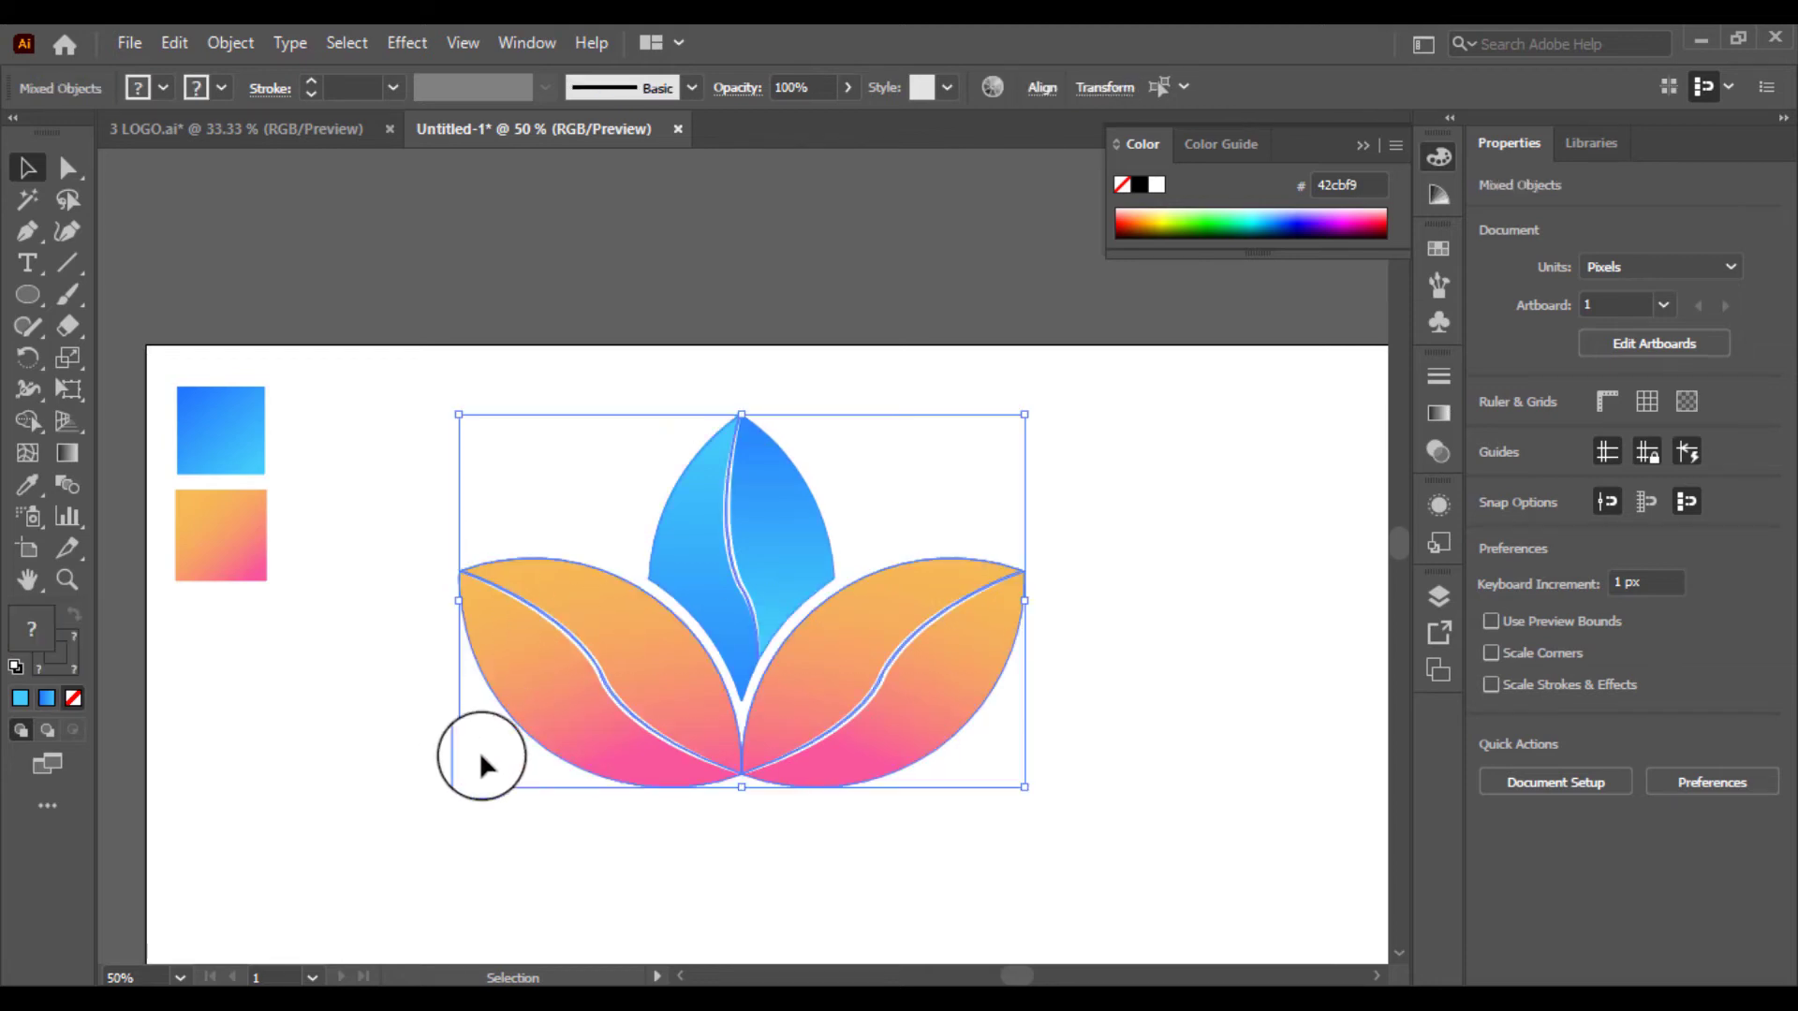
pyautogui.click(784, 877)
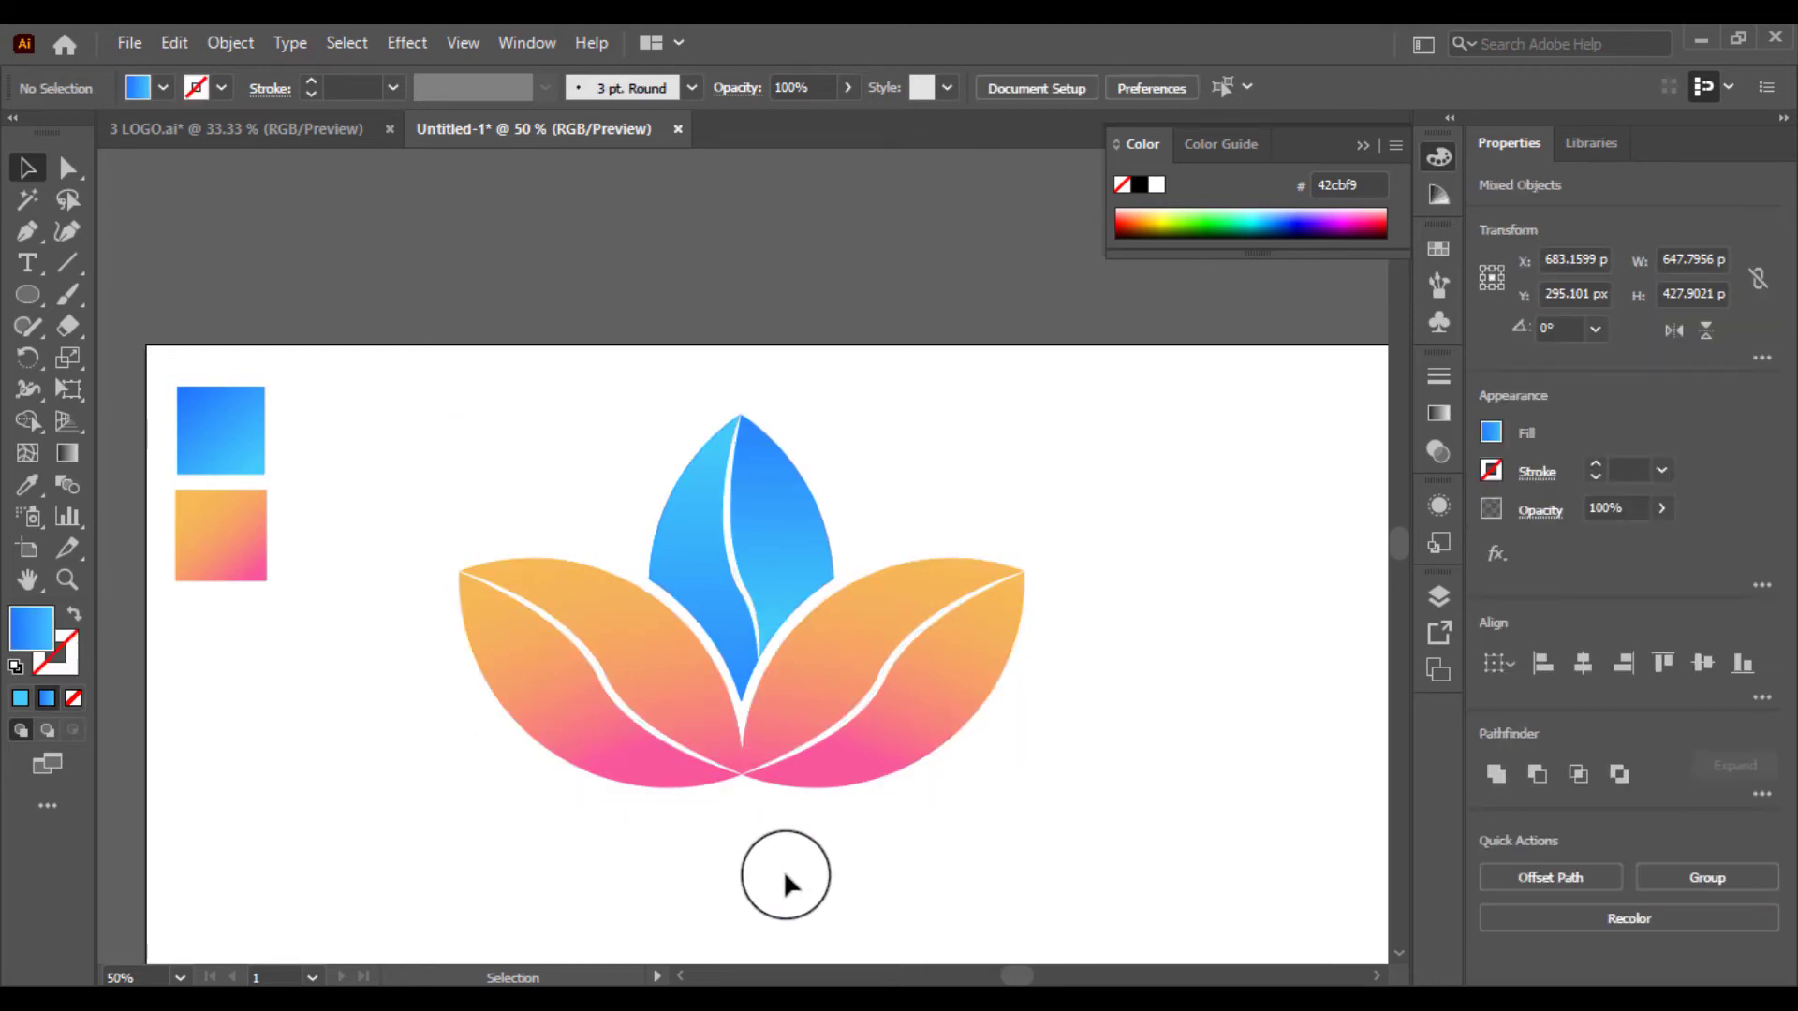
pyautogui.click(726, 538)
pyautogui.rightClick(634, 644)
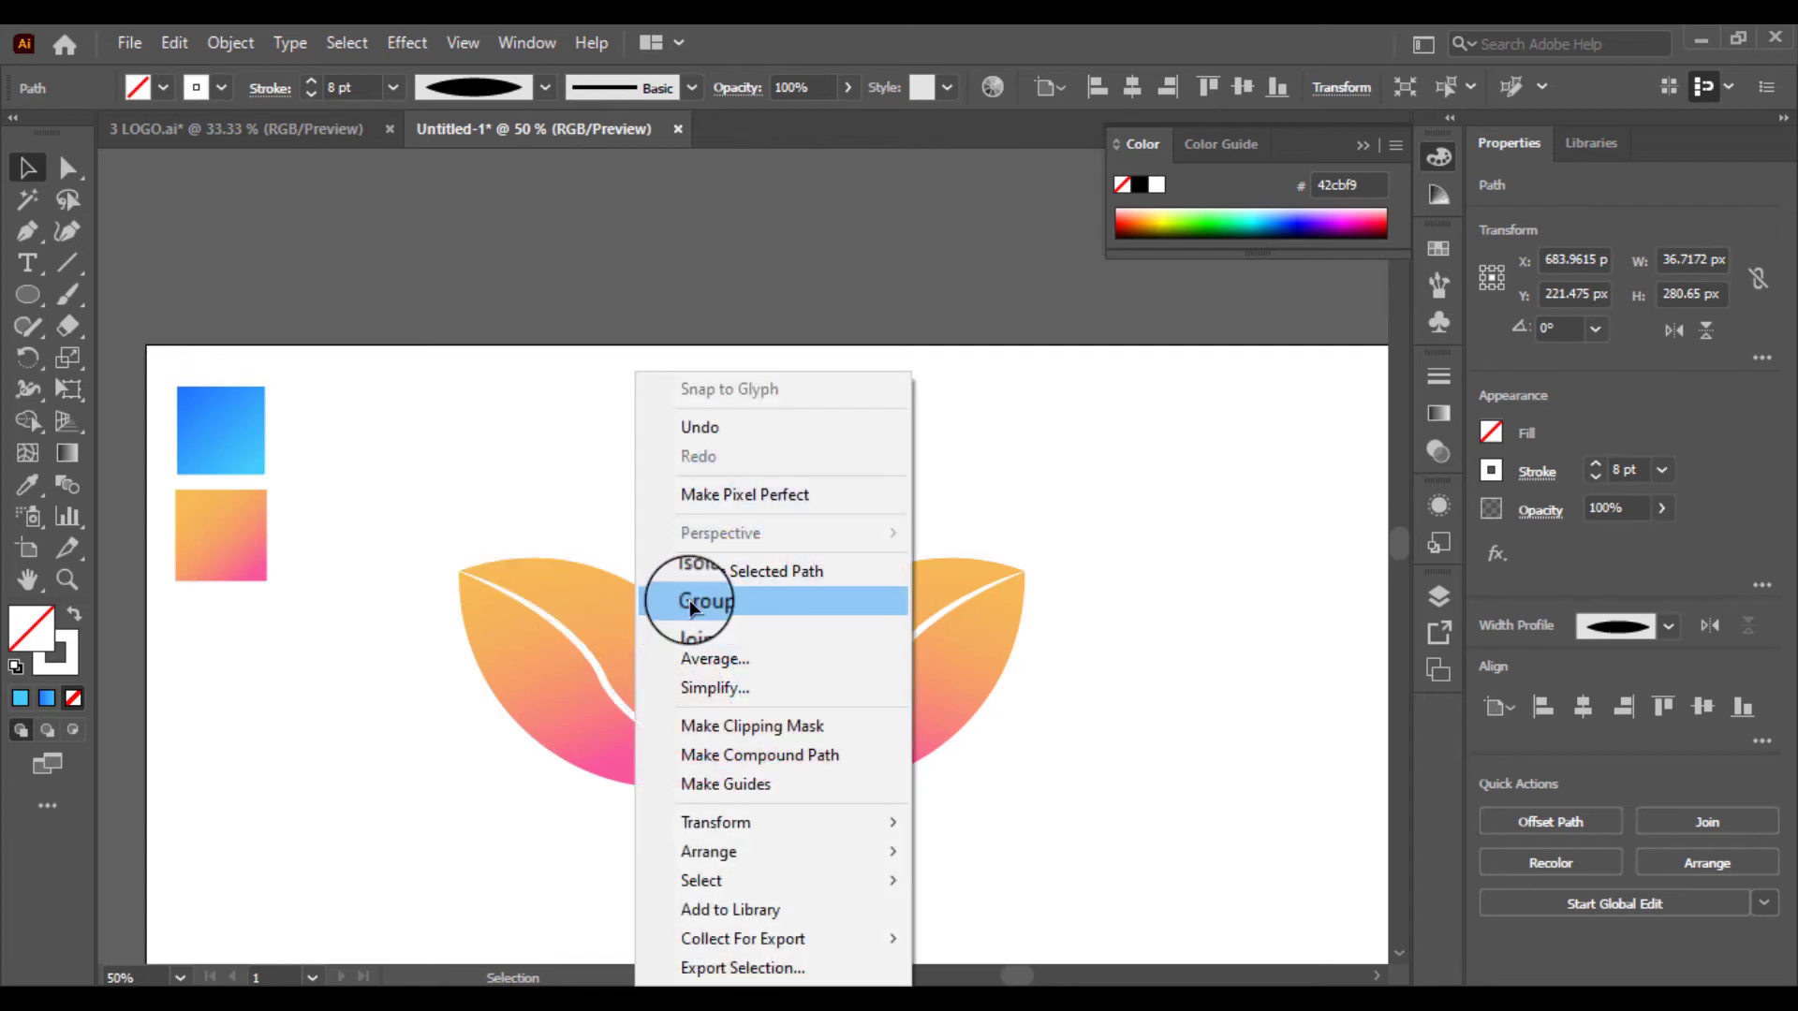
pyautogui.click(456, 609)
pyautogui.rightClick(509, 622)
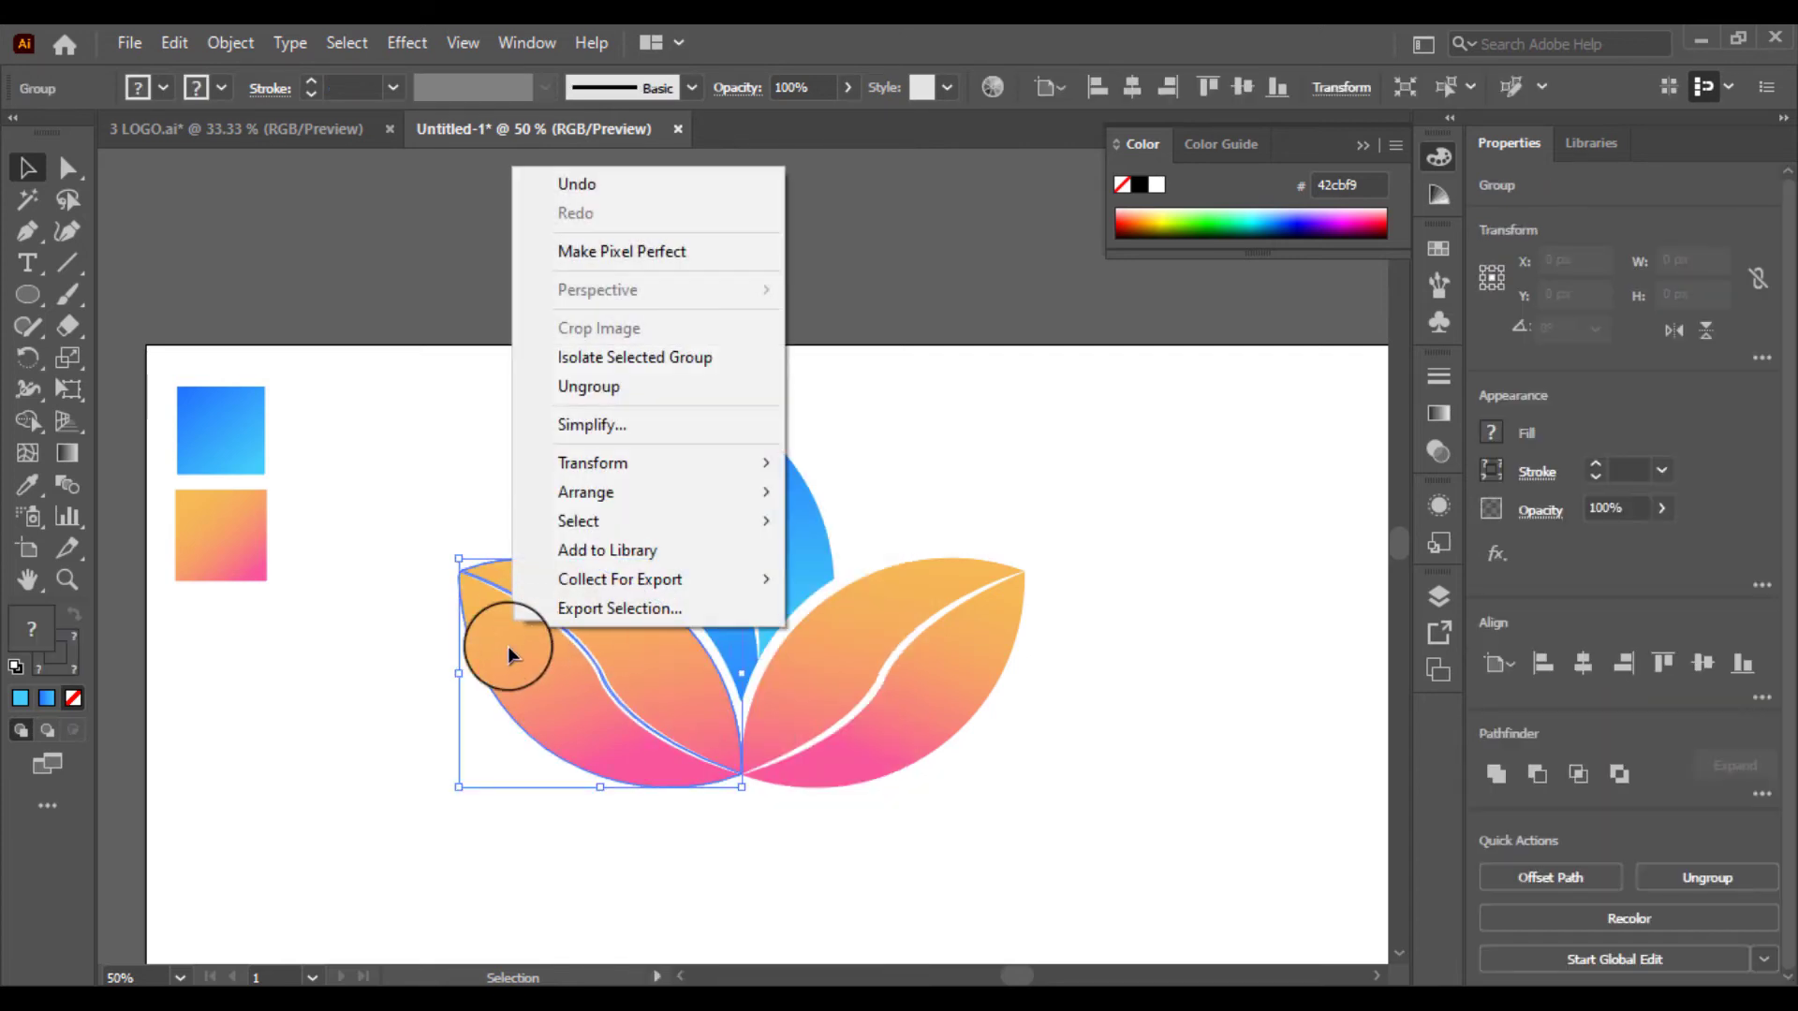
pyautogui.click(591, 386)
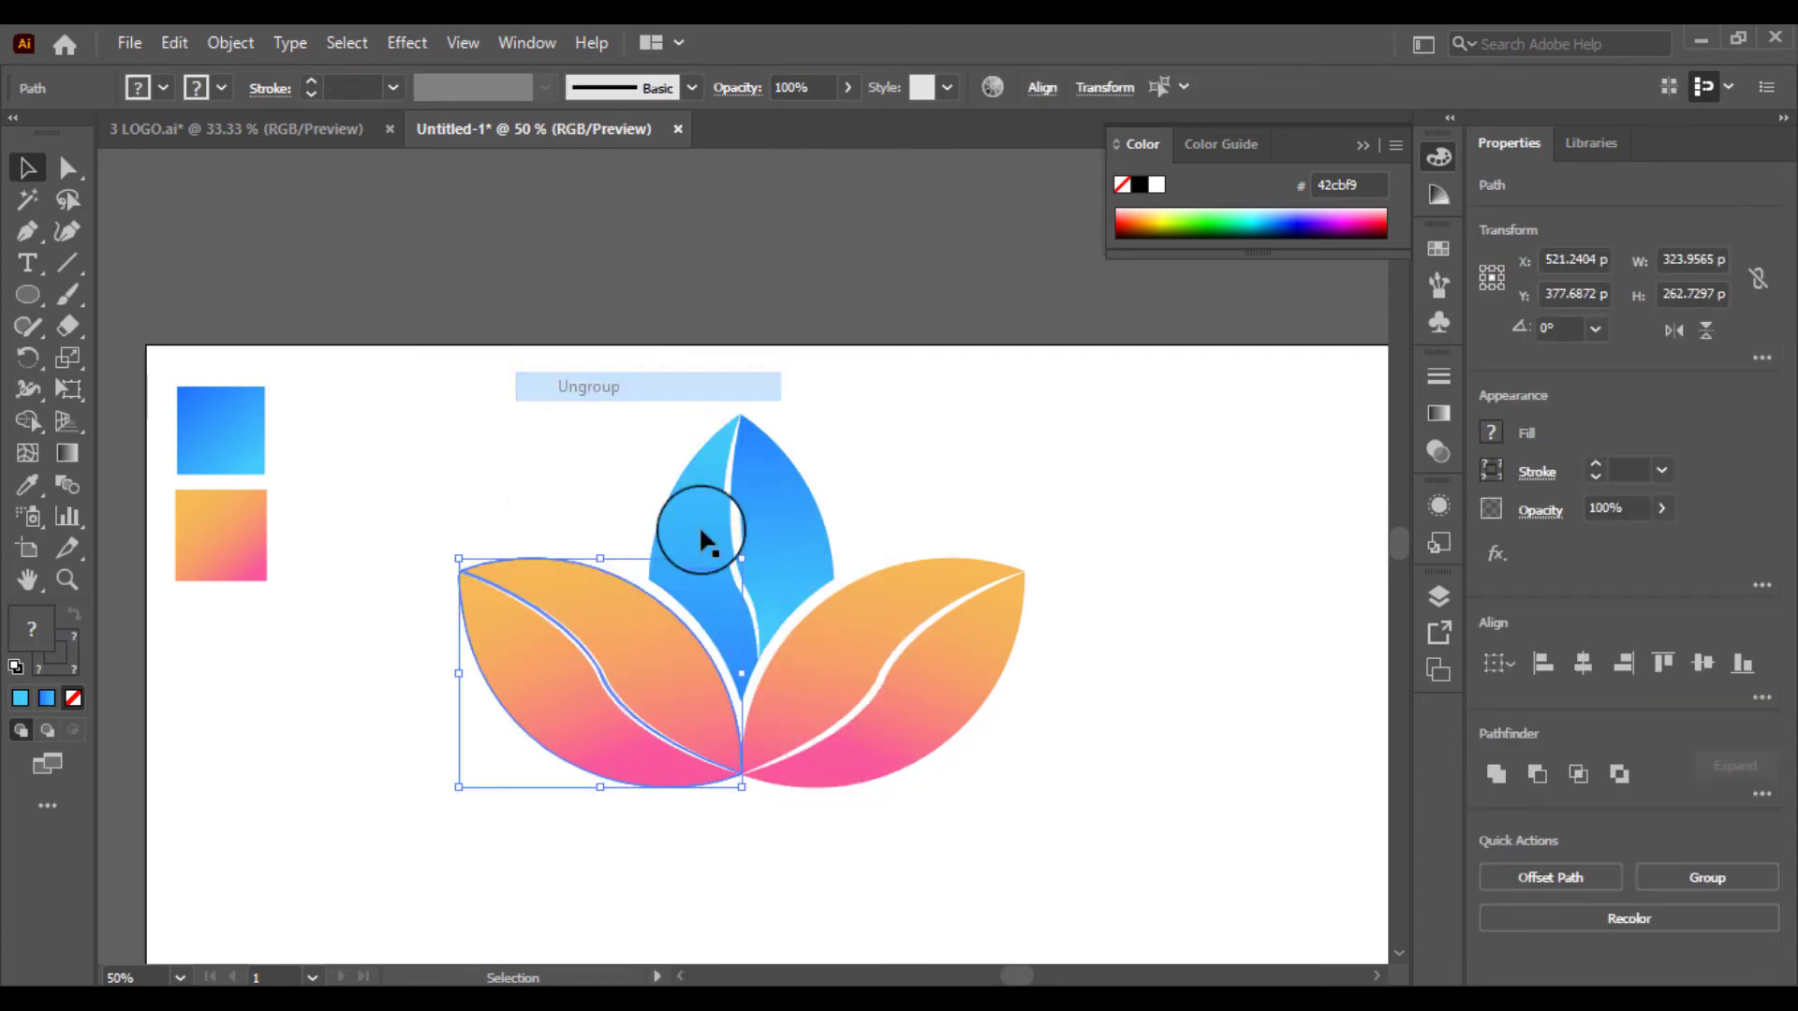
# Ungroup the right orange-pink leaf so its white S-curve can be selected separately.
pyautogui.rightClick(919, 683)
pyautogui.click(919, 682)
pyautogui.click(857, 652)
pyautogui.rightClick(859, 656)
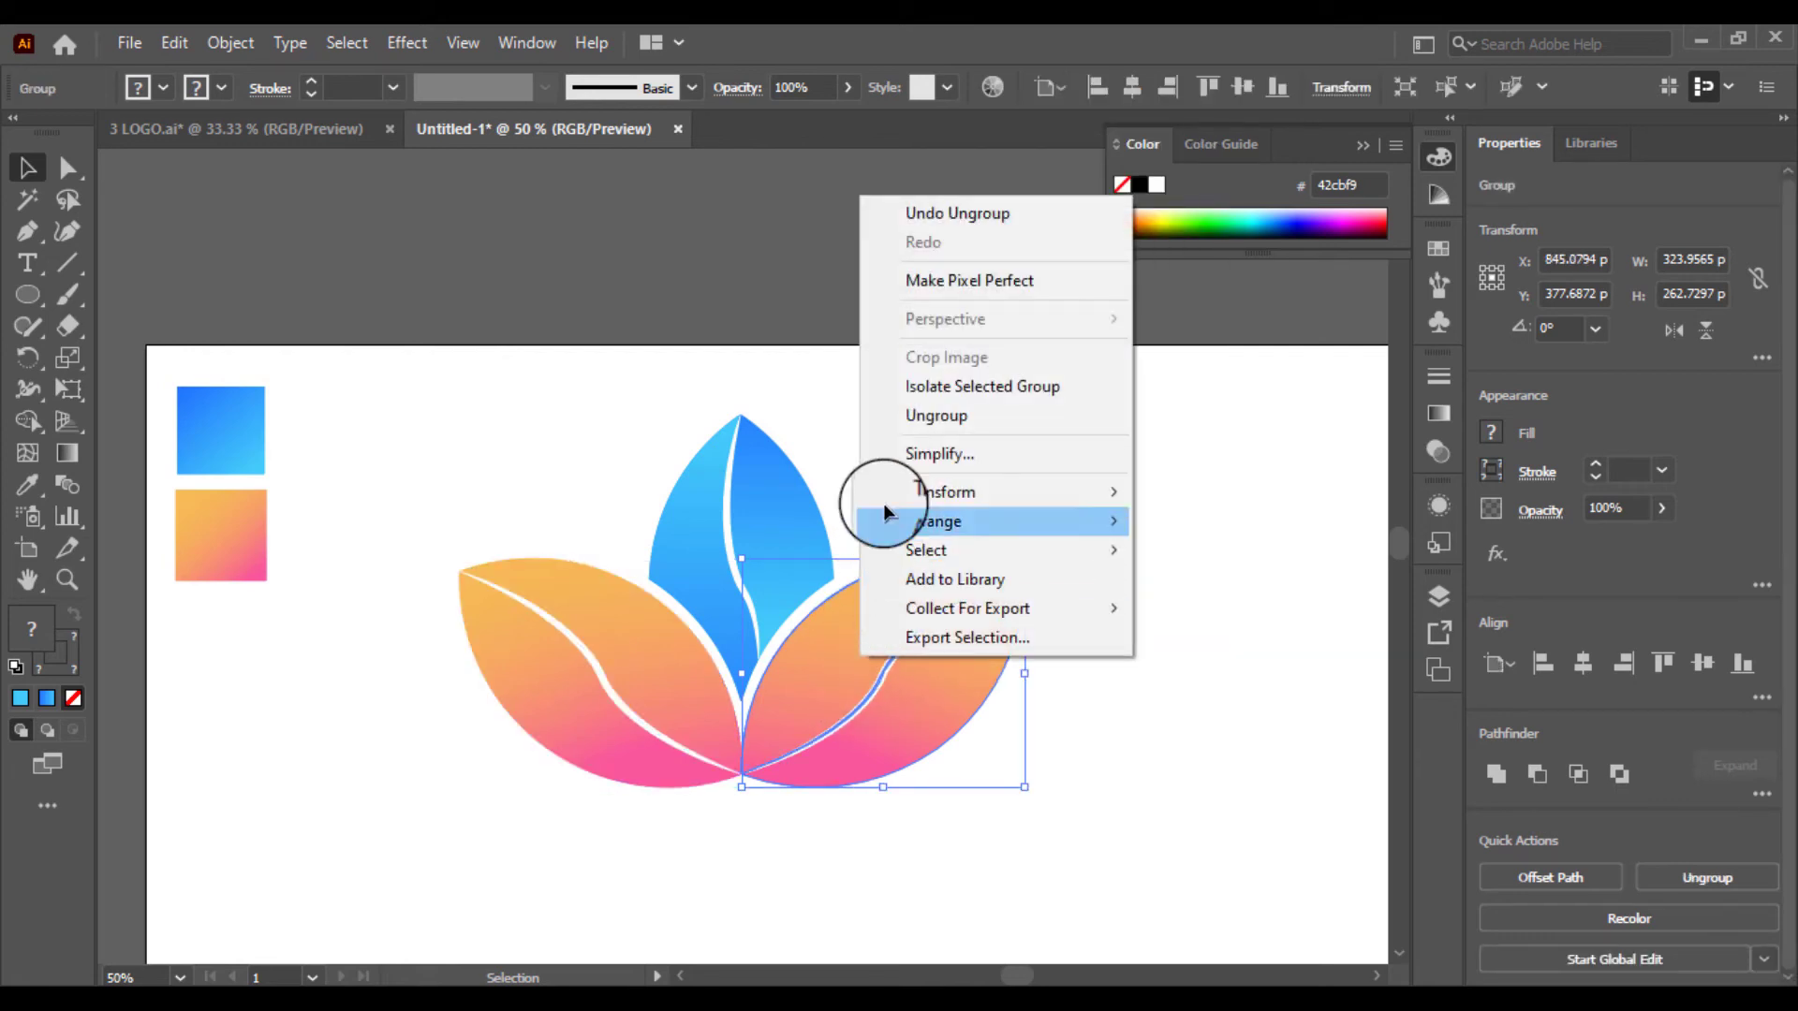
pyautogui.click(925, 417)
pyautogui.click(1035, 739)
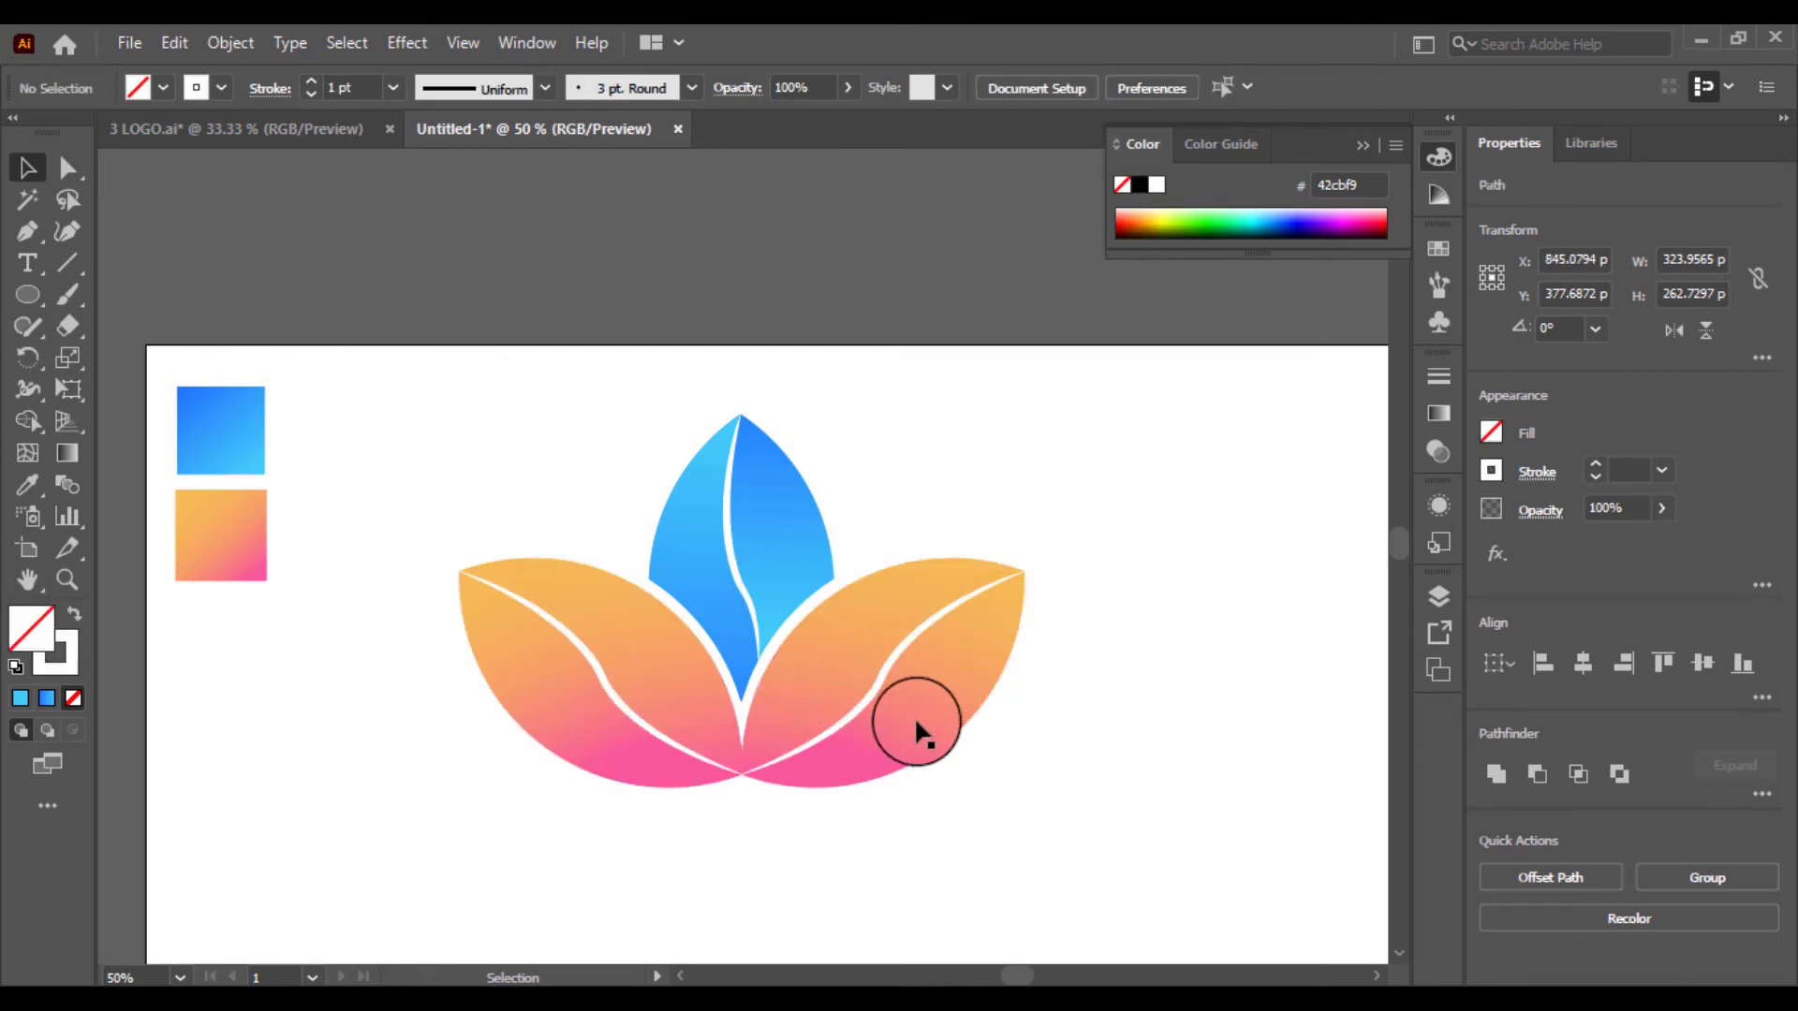
# Lower the opacity of the white S-curves on all three leaves to 49%.
pyautogui.click(866, 698)
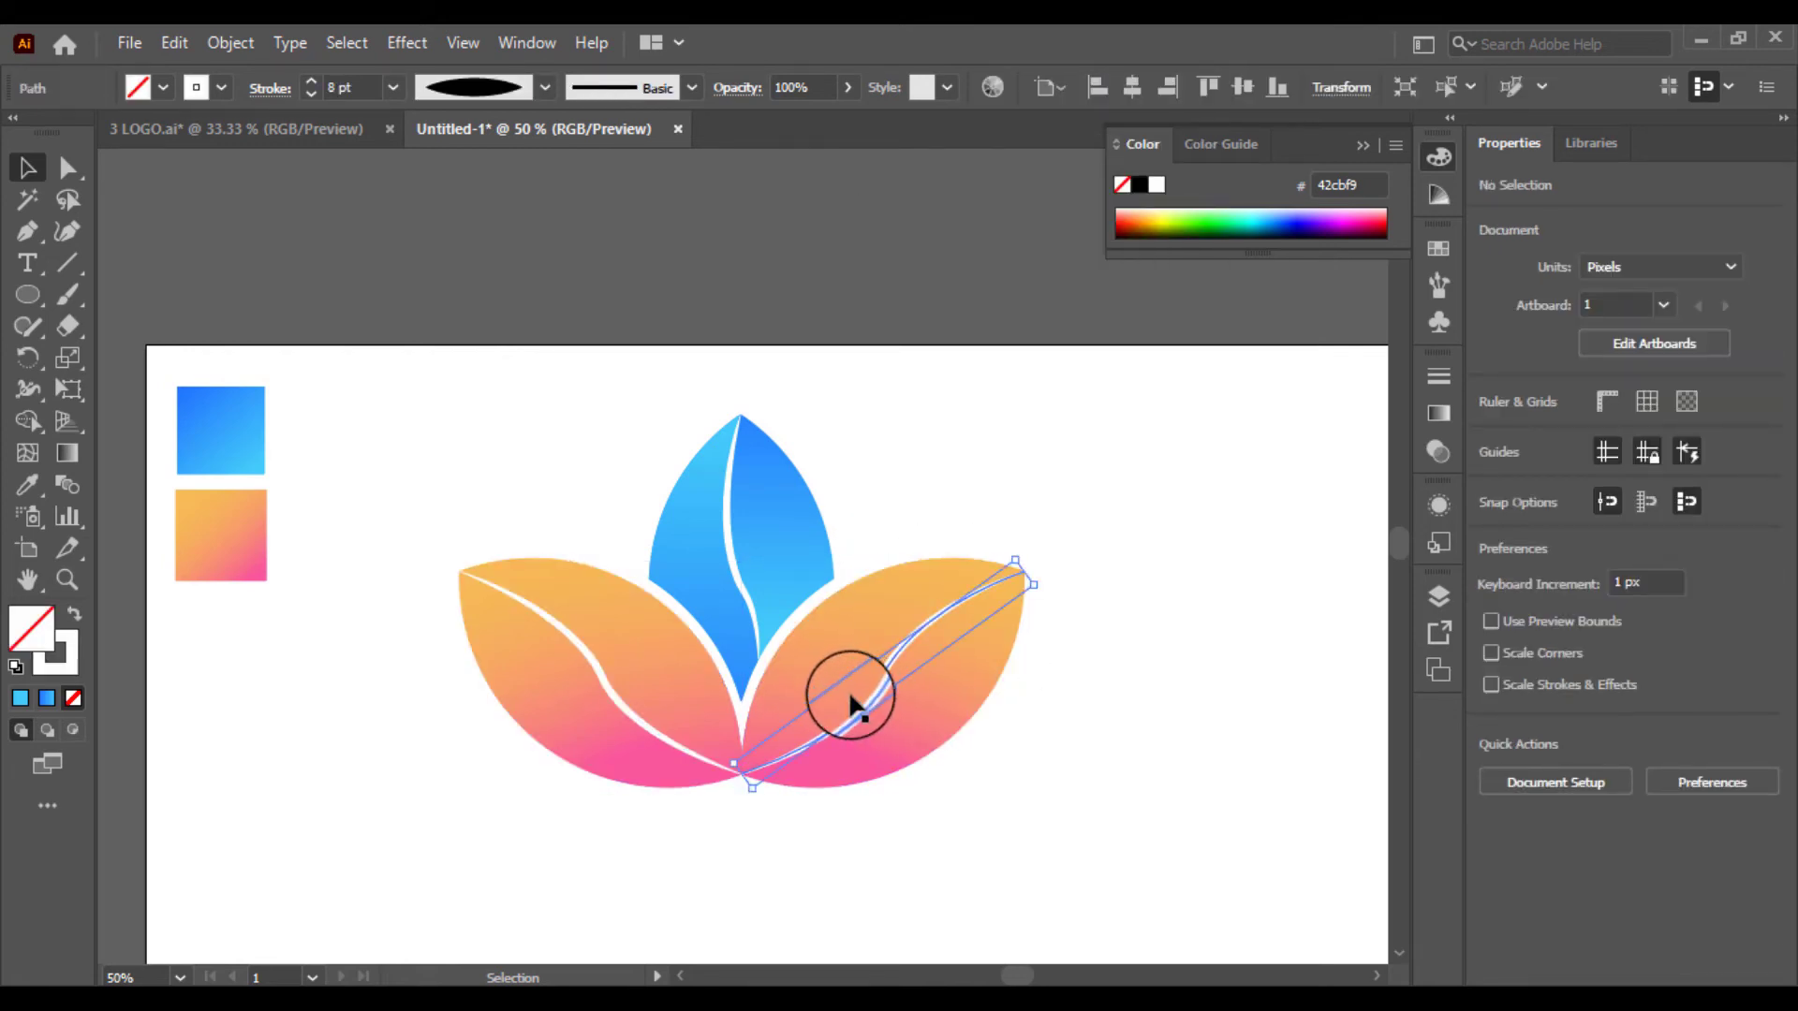
pyautogui.keyDown('shift'); pyautogui.click(594, 674); pyautogui.keyUp('shift')
pyautogui.keyDown('shift'); pyautogui.click(729, 531); pyautogui.keyUp('shift')
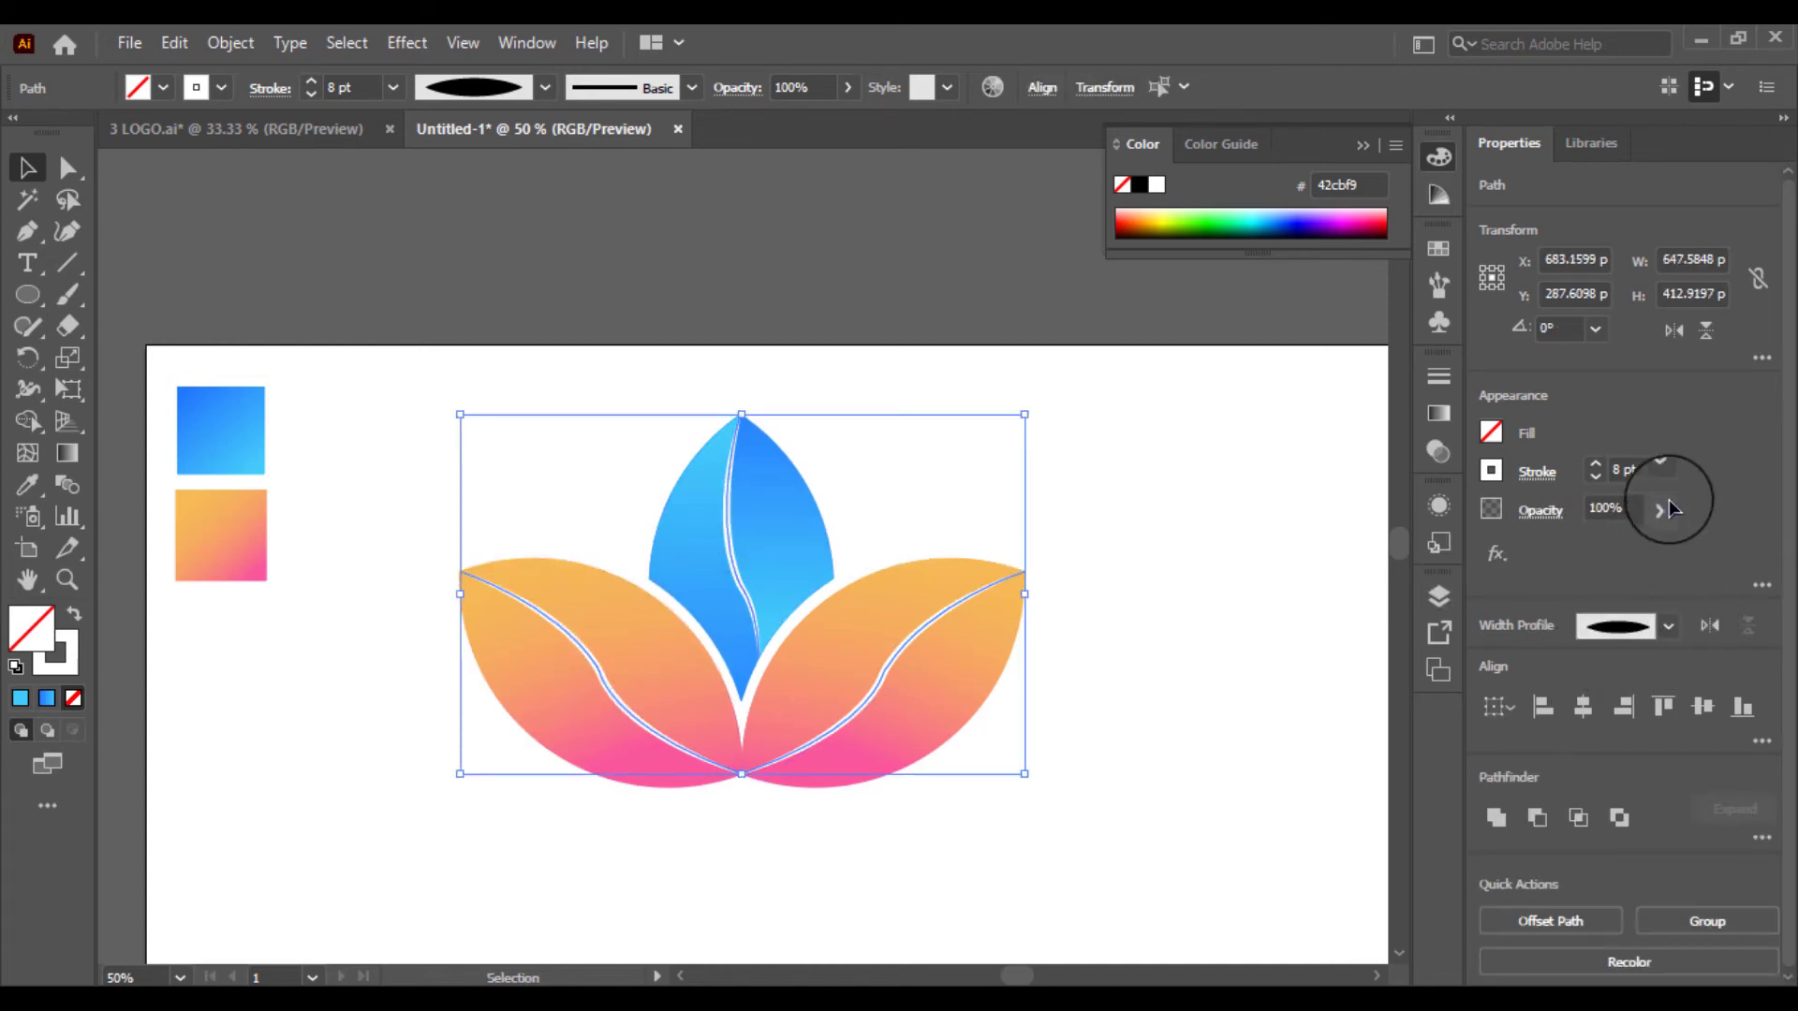
pyautogui.moveTo(1609, 555); pyautogui.dragTo(1603, 558)
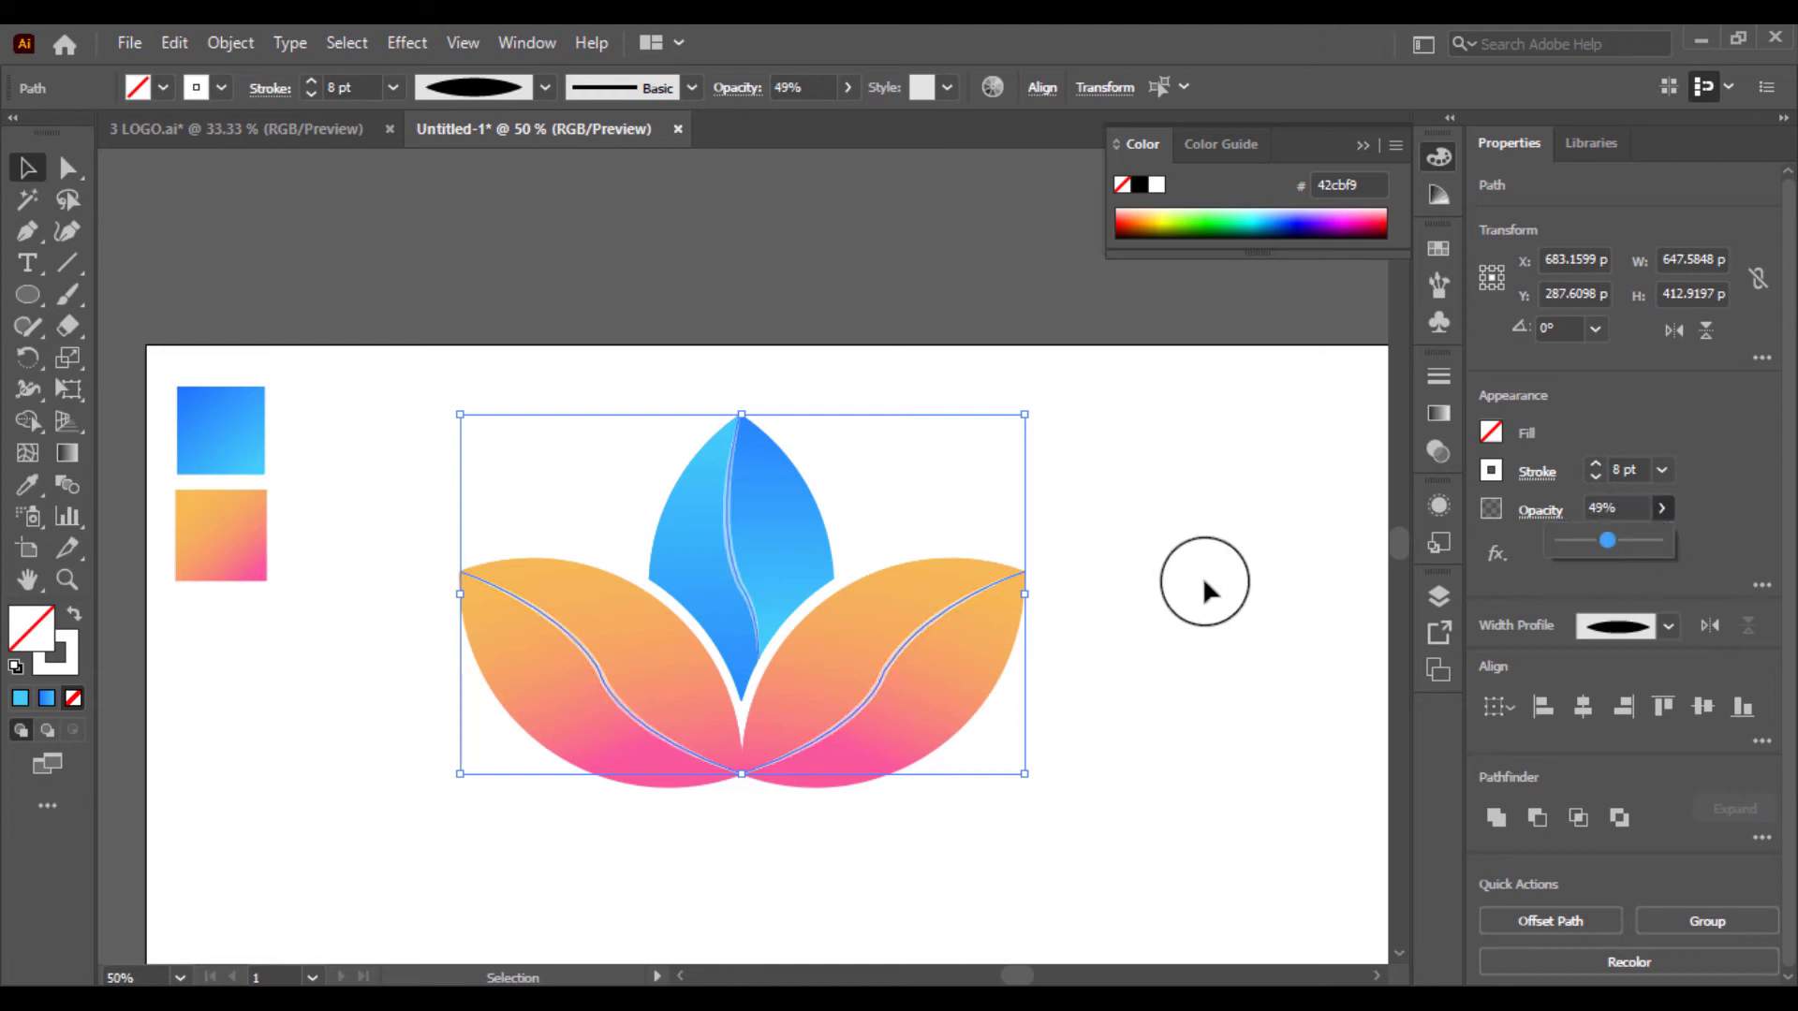
pyautogui.click(1204, 581)
# Group all three leaves and their S-curves into a single lotus object.
pyautogui.moveTo(846, 562); pyautogui.dragTo(682, 654)
pyautogui.rightClick(705, 582)
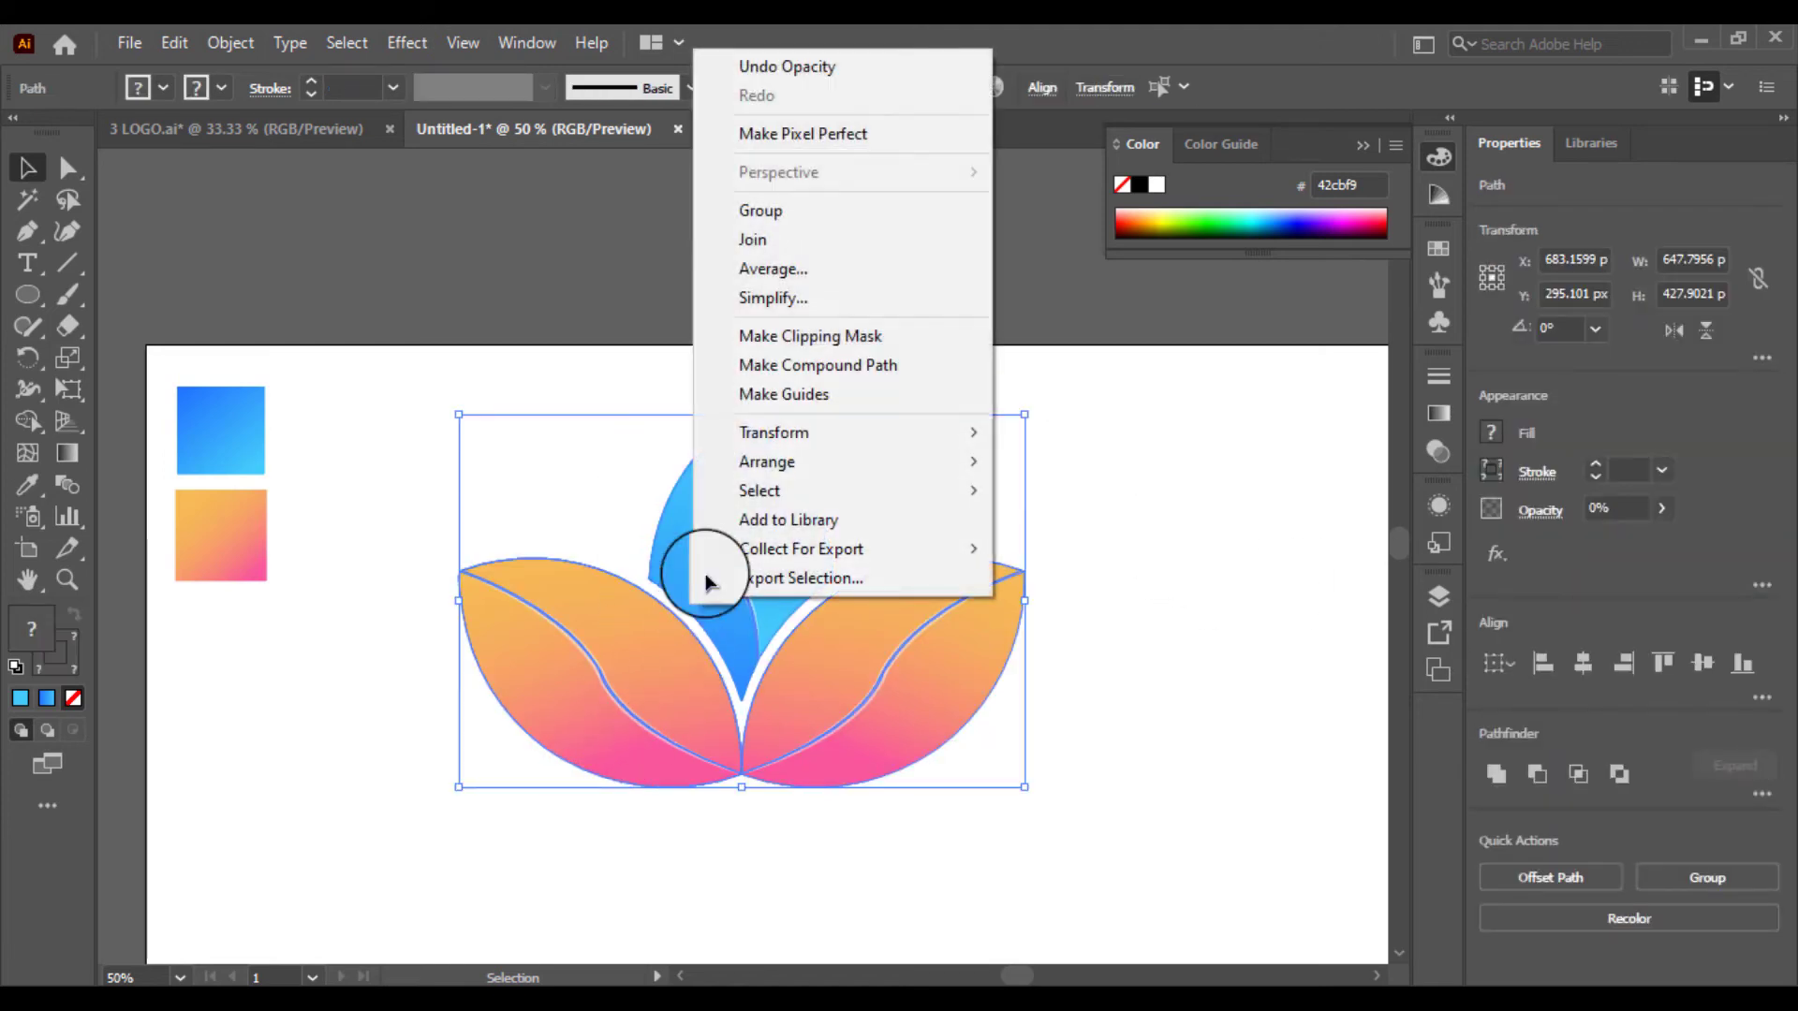
pyautogui.click(774, 212)
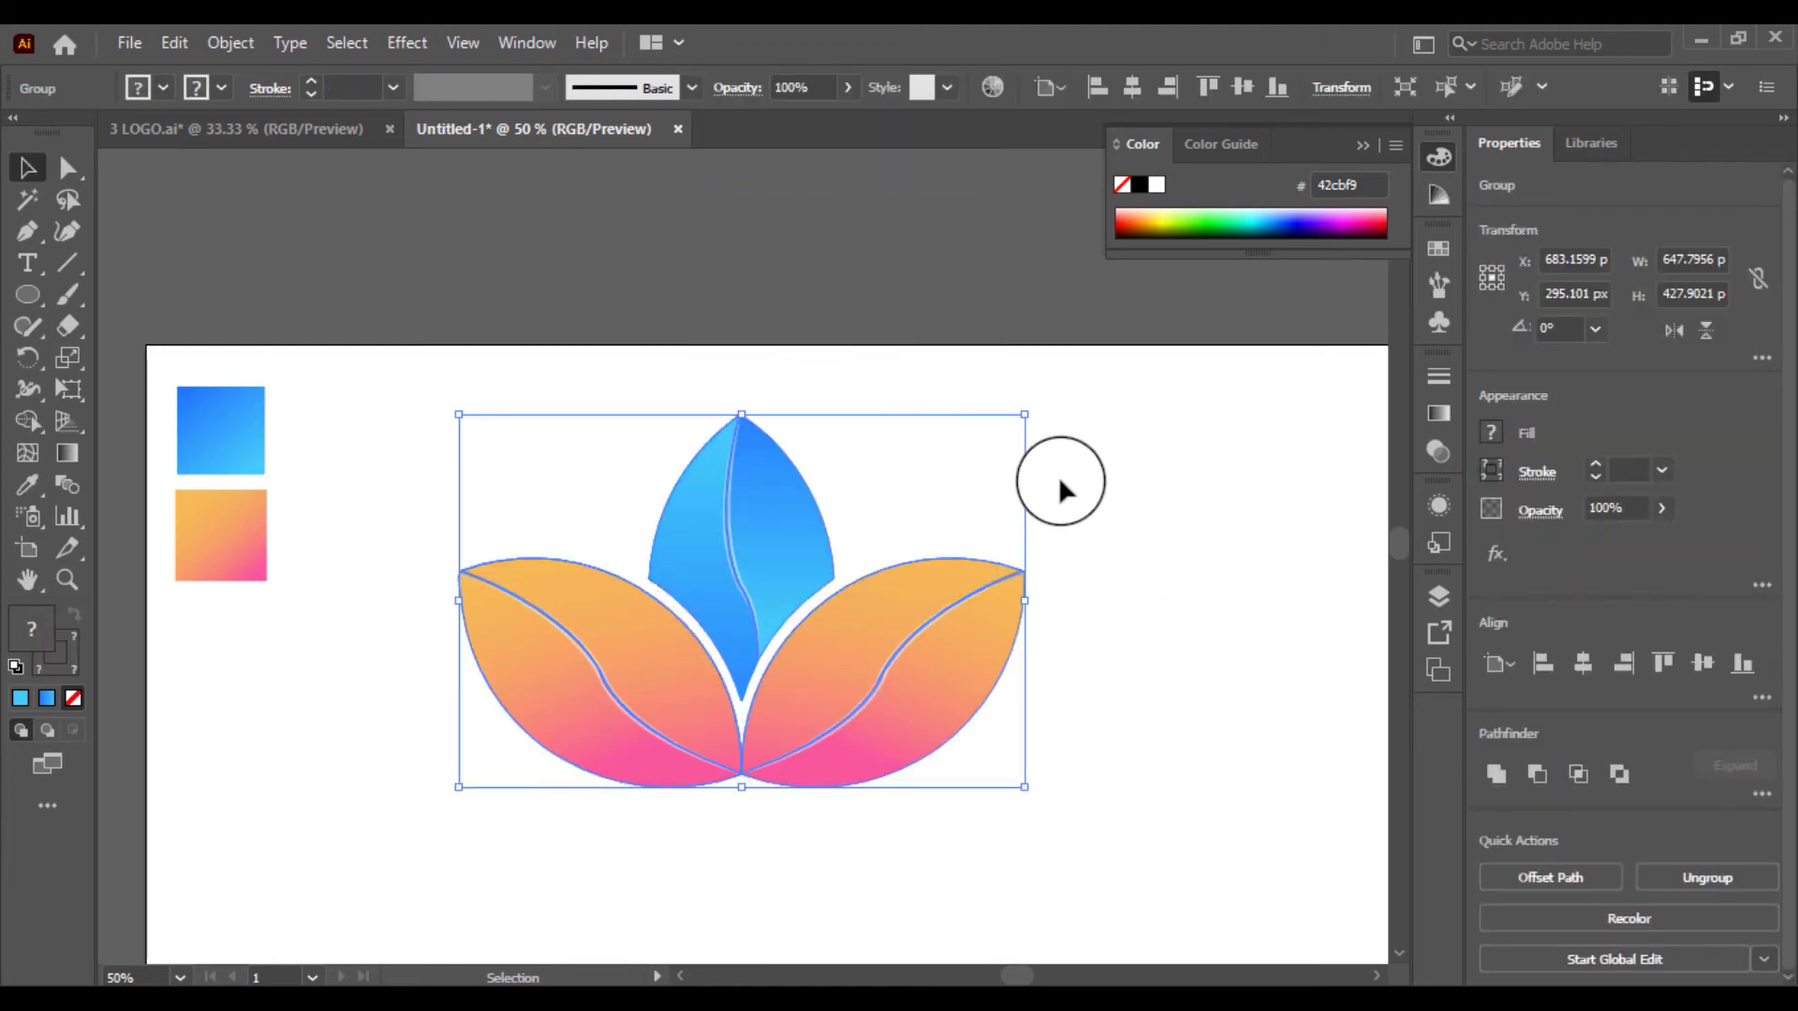
# Move the lotus group at its original size to the horizontal middle of the artboard, slightly above the vertical centre.
pyautogui.moveTo(1021, 419); pyautogui.dragTo(963, 501)
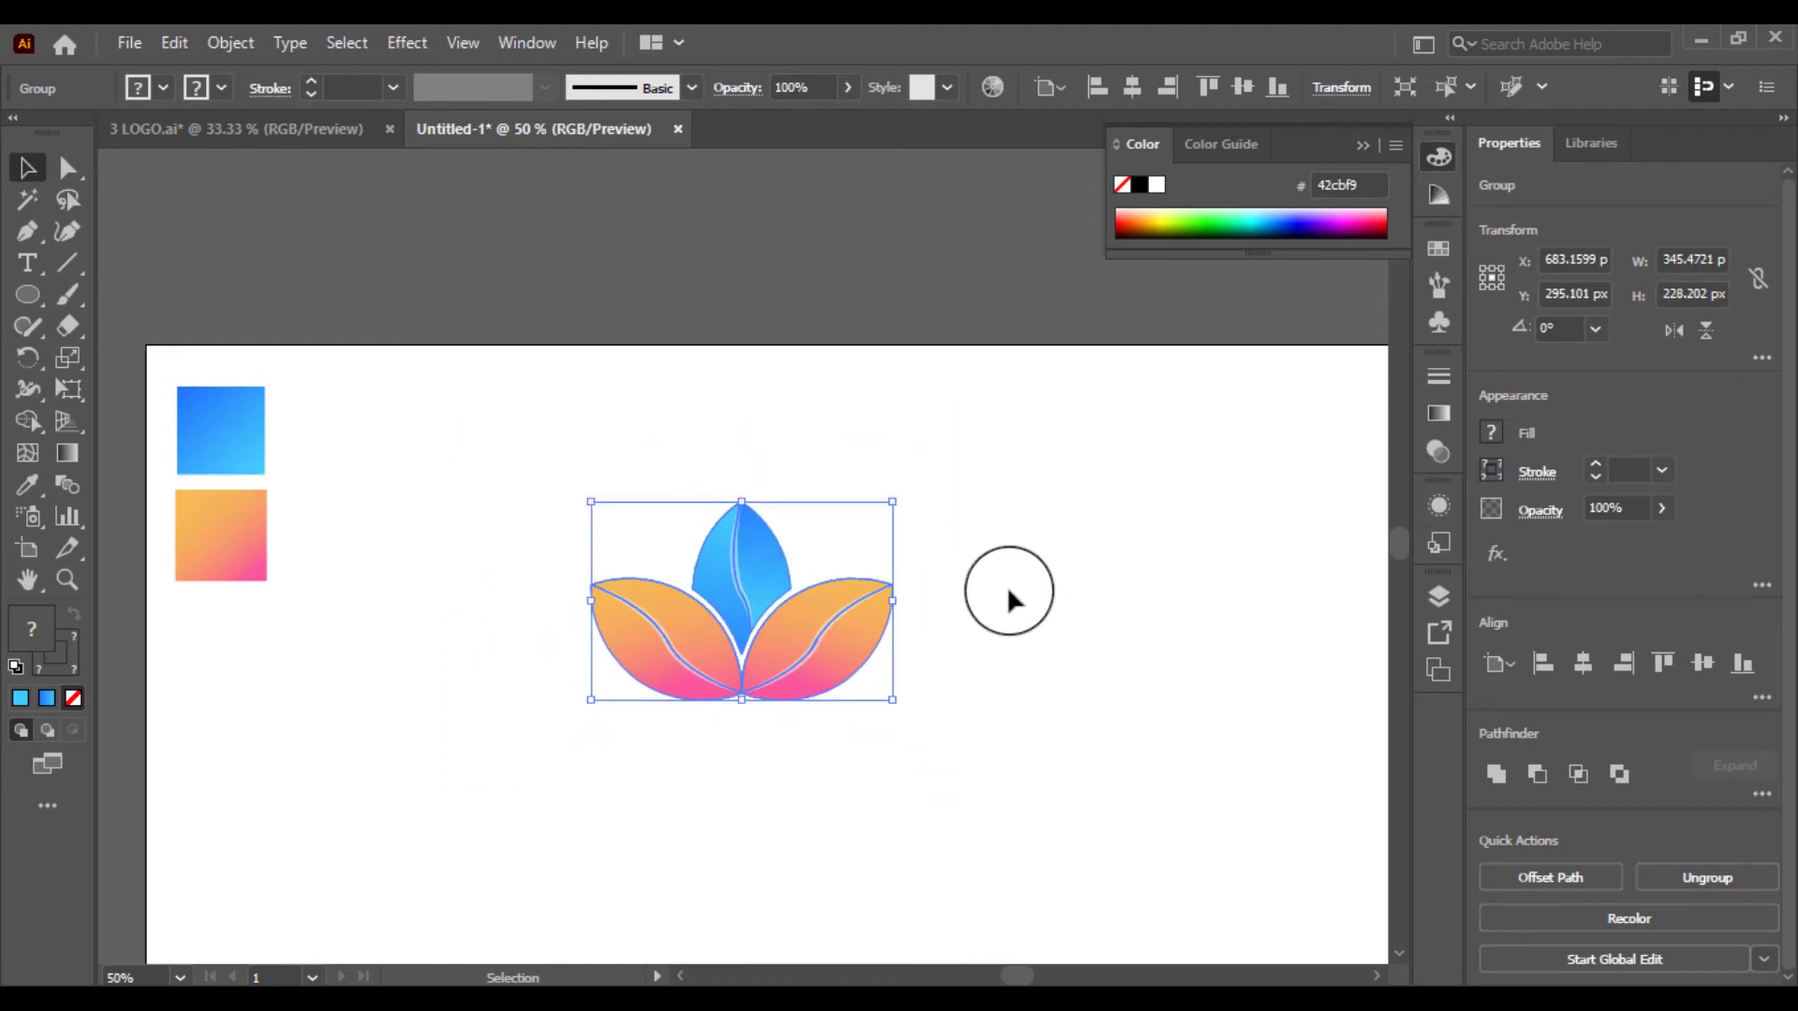
pyautogui.hotkey('ctrl', 'z')
pyautogui.hotkey('ctrl', '-')
pyautogui.hotkey('ctrl', '-')
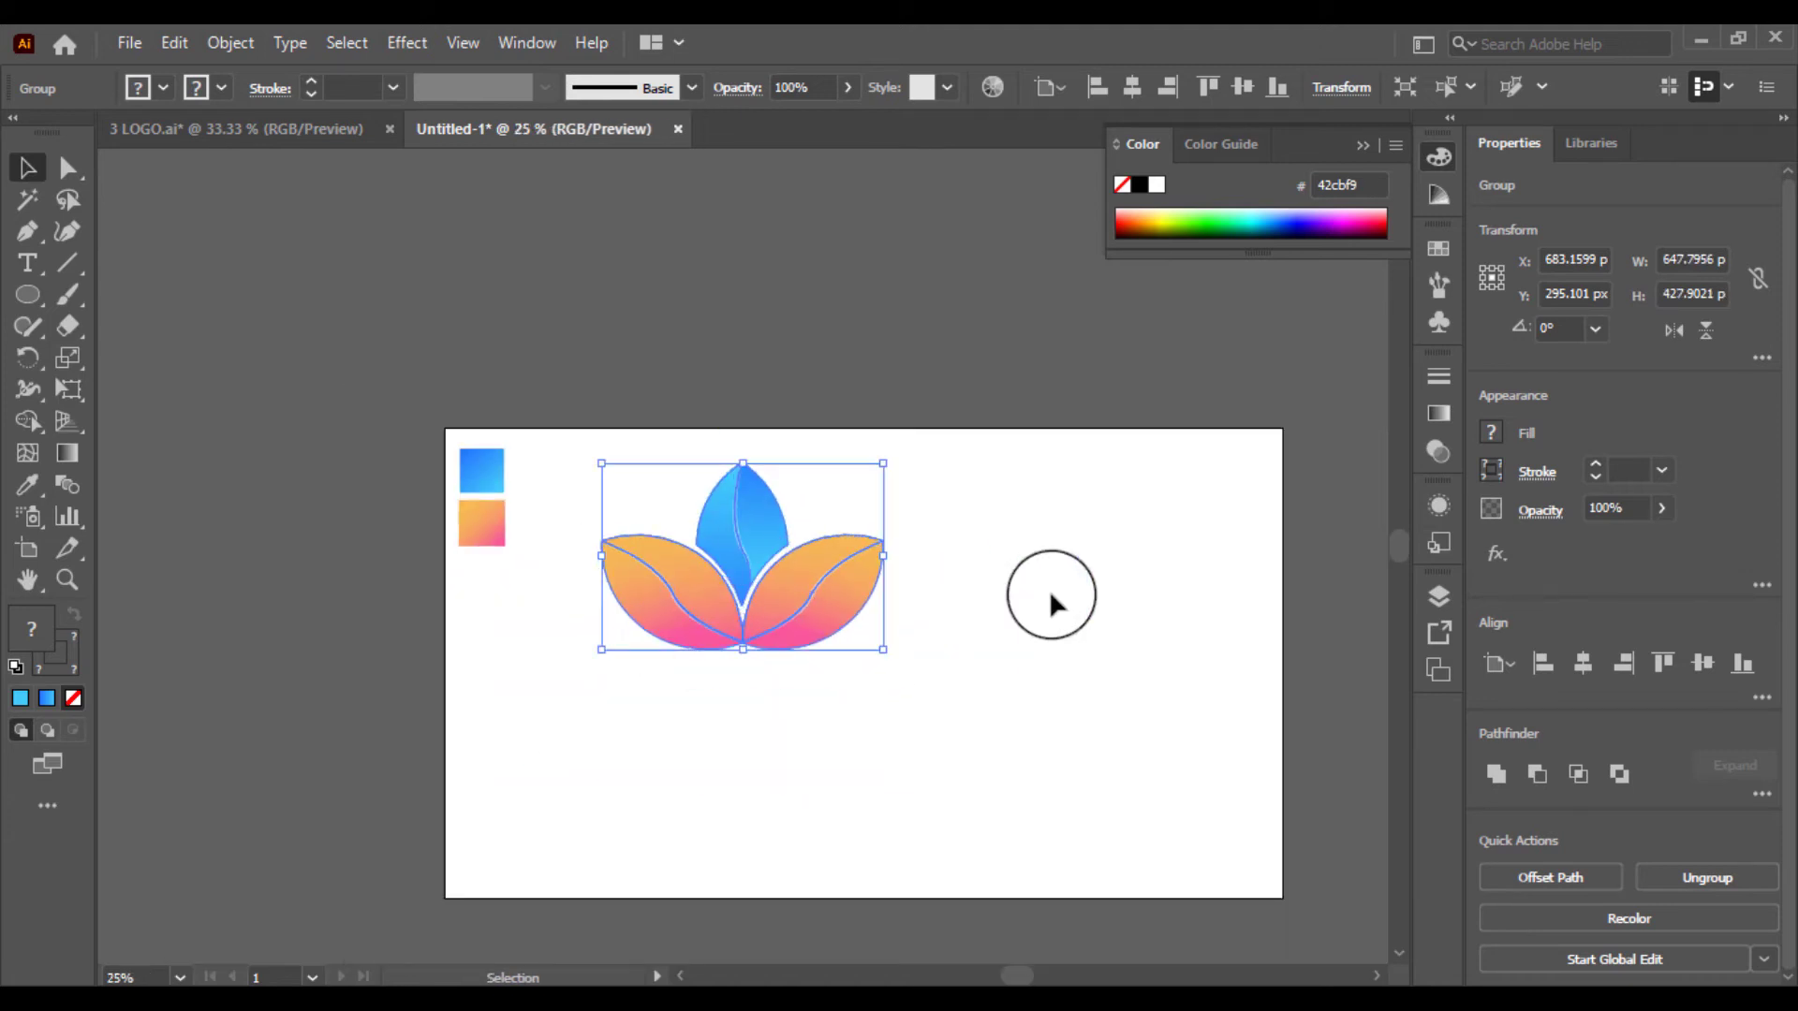
pyautogui.moveTo(797, 562); pyautogui.dragTo(919, 622)
pyautogui.click(1097, 779)
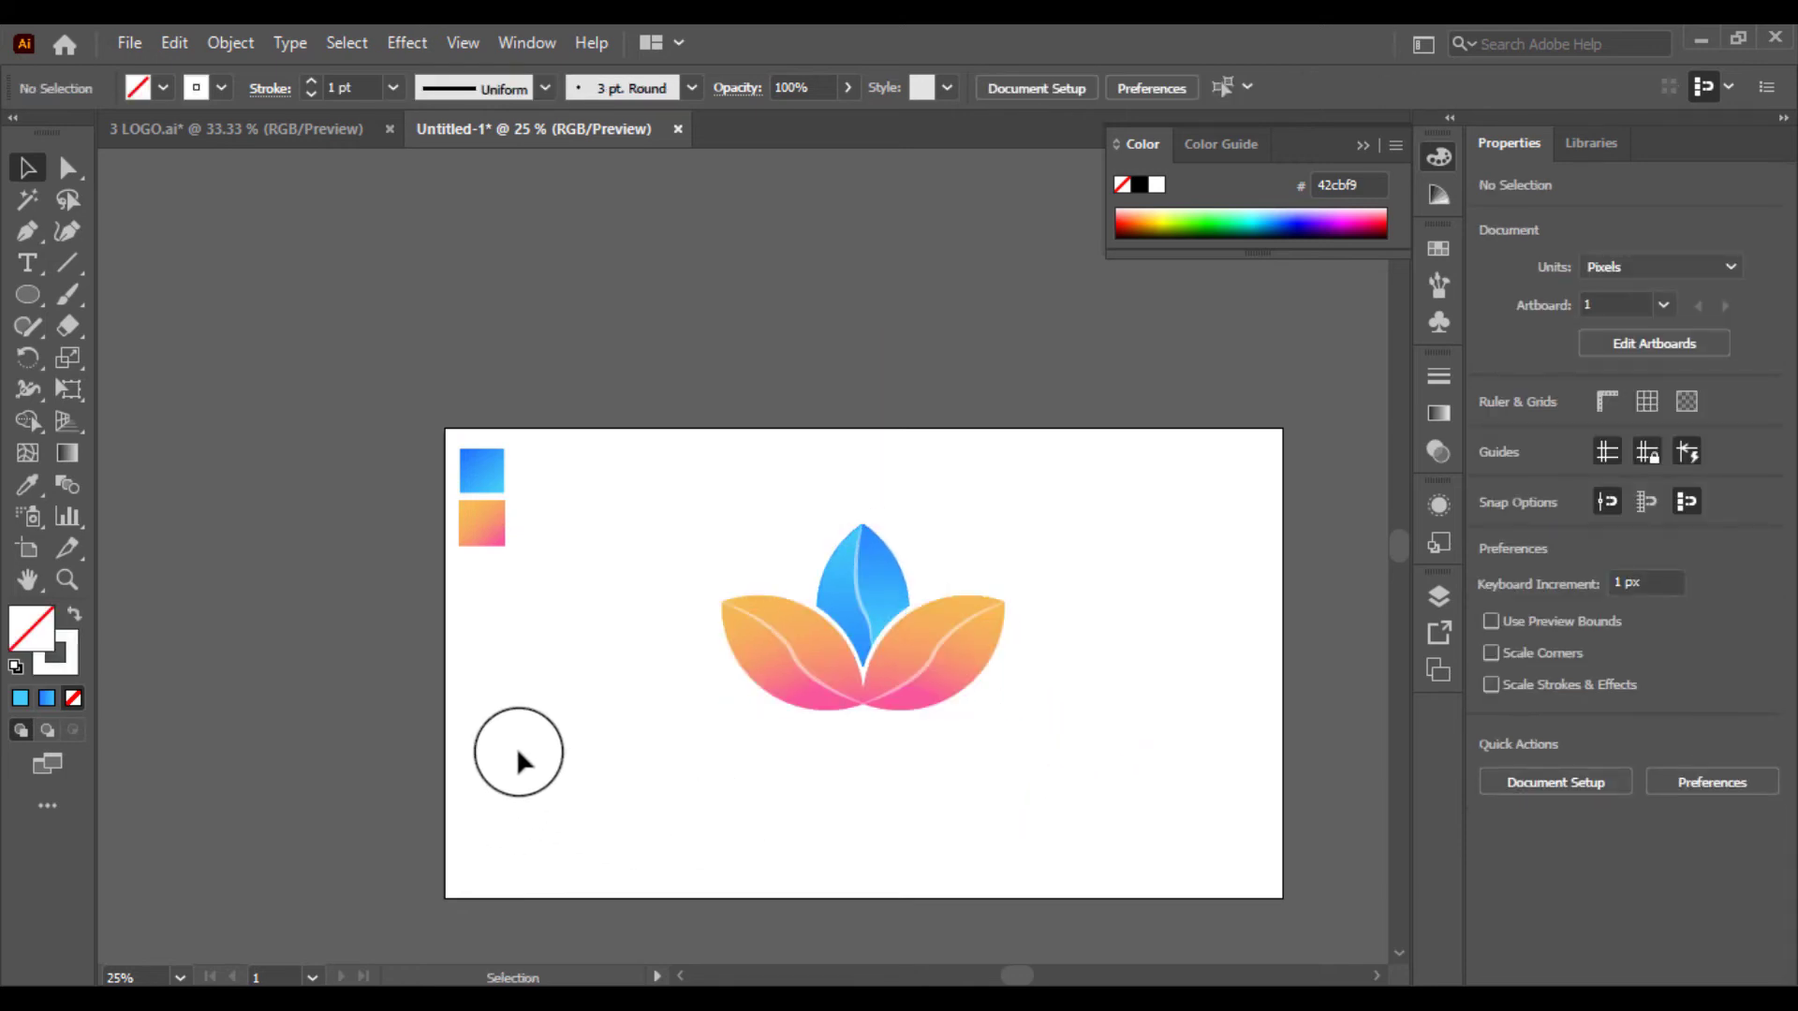
# Add the text COMPANY NAME below the lotus in Nexa Bold at 72 pt.
pyautogui.click(28, 263)
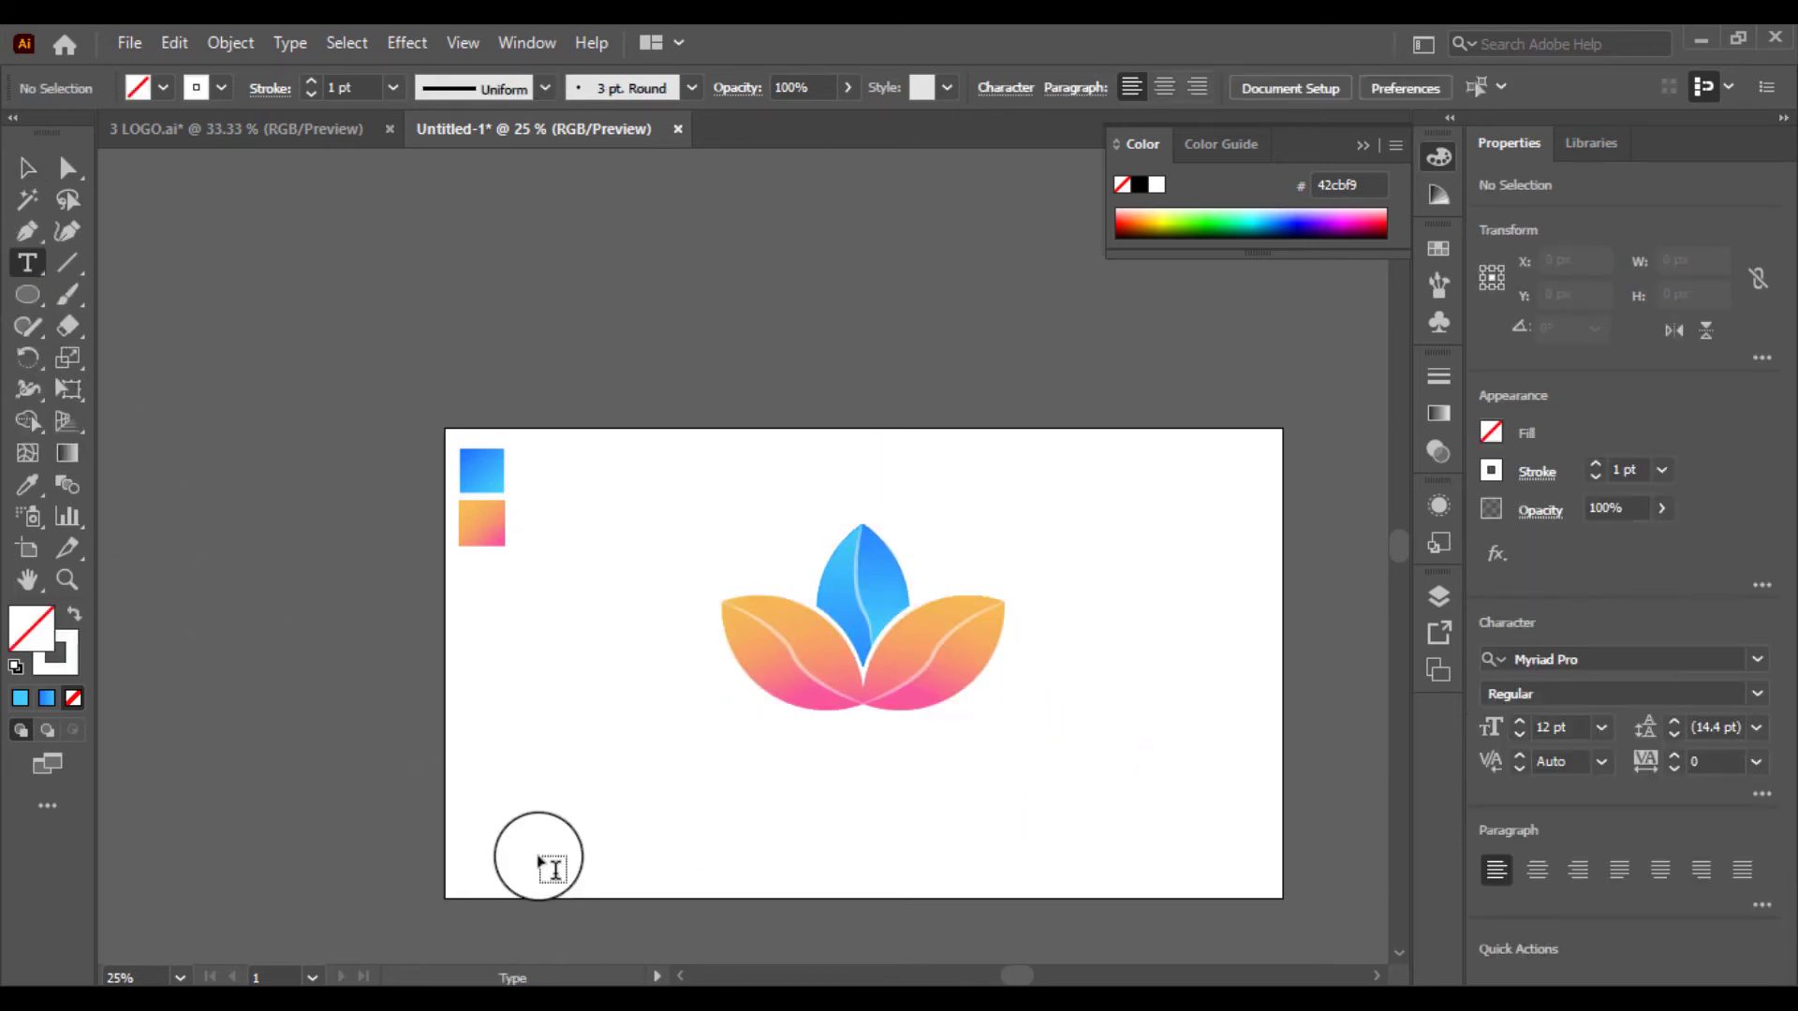
pyautogui.click(545, 826)
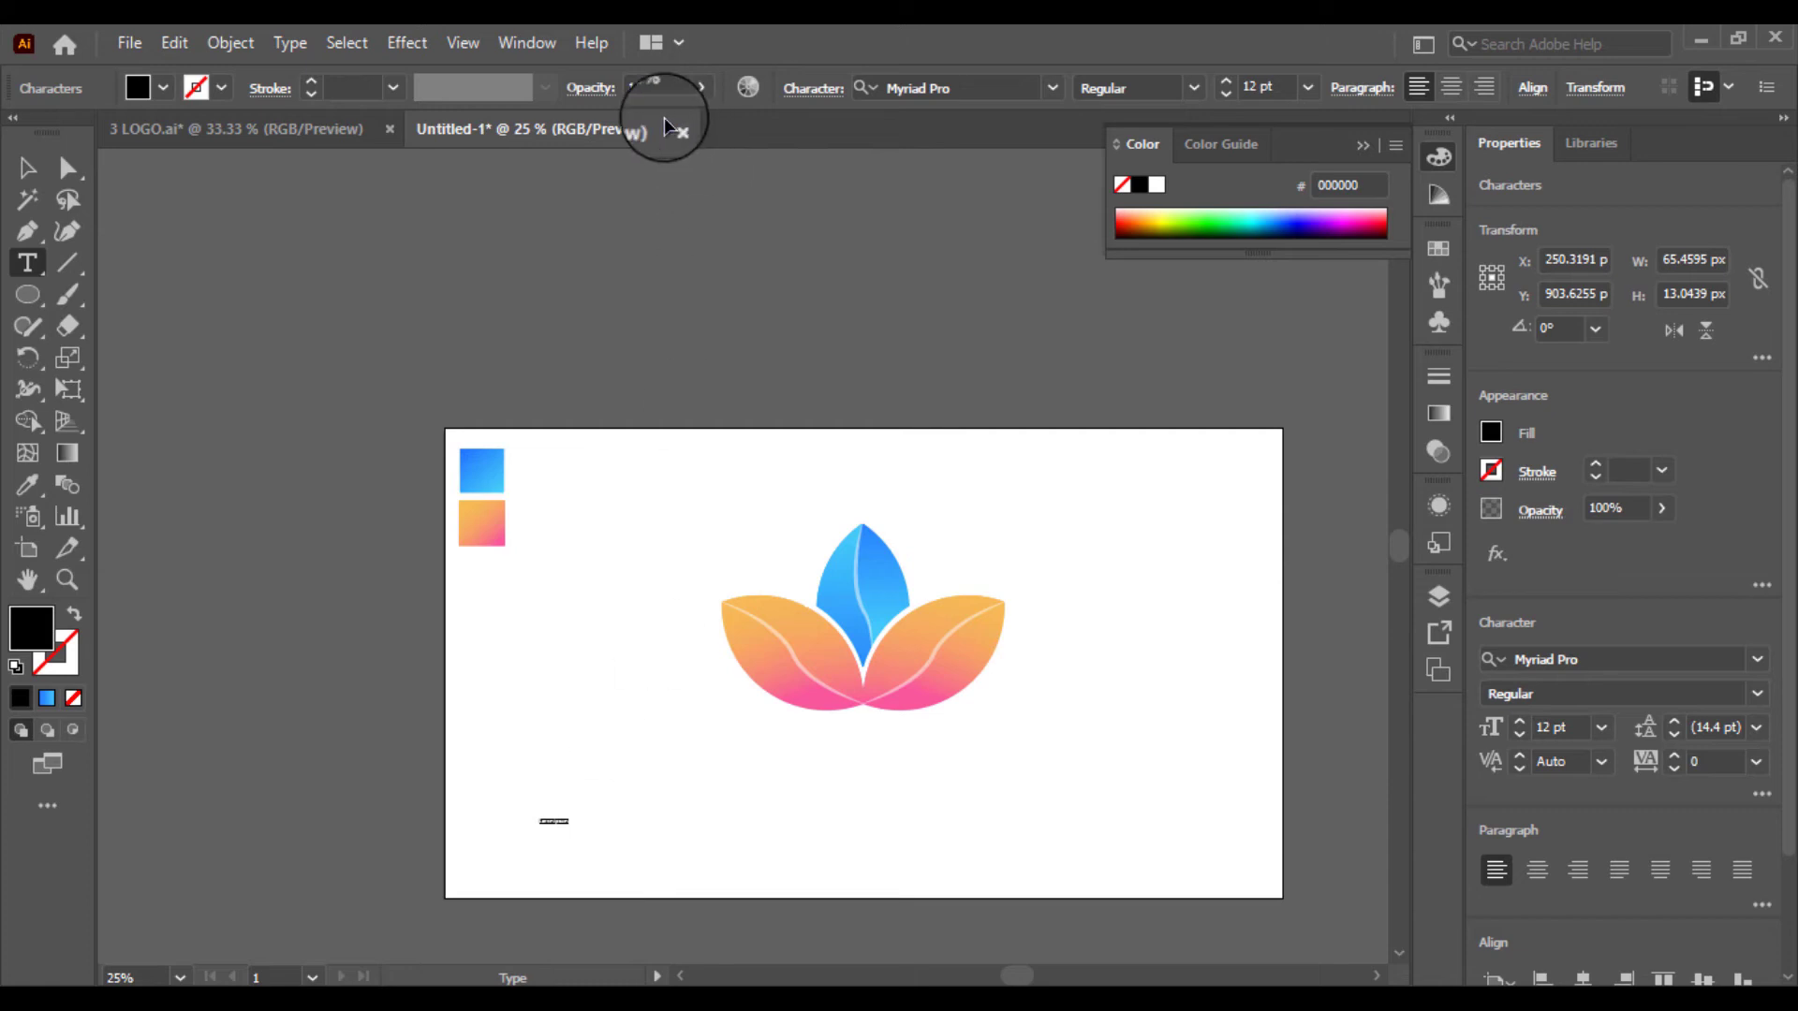
pyautogui.click(1055, 87)
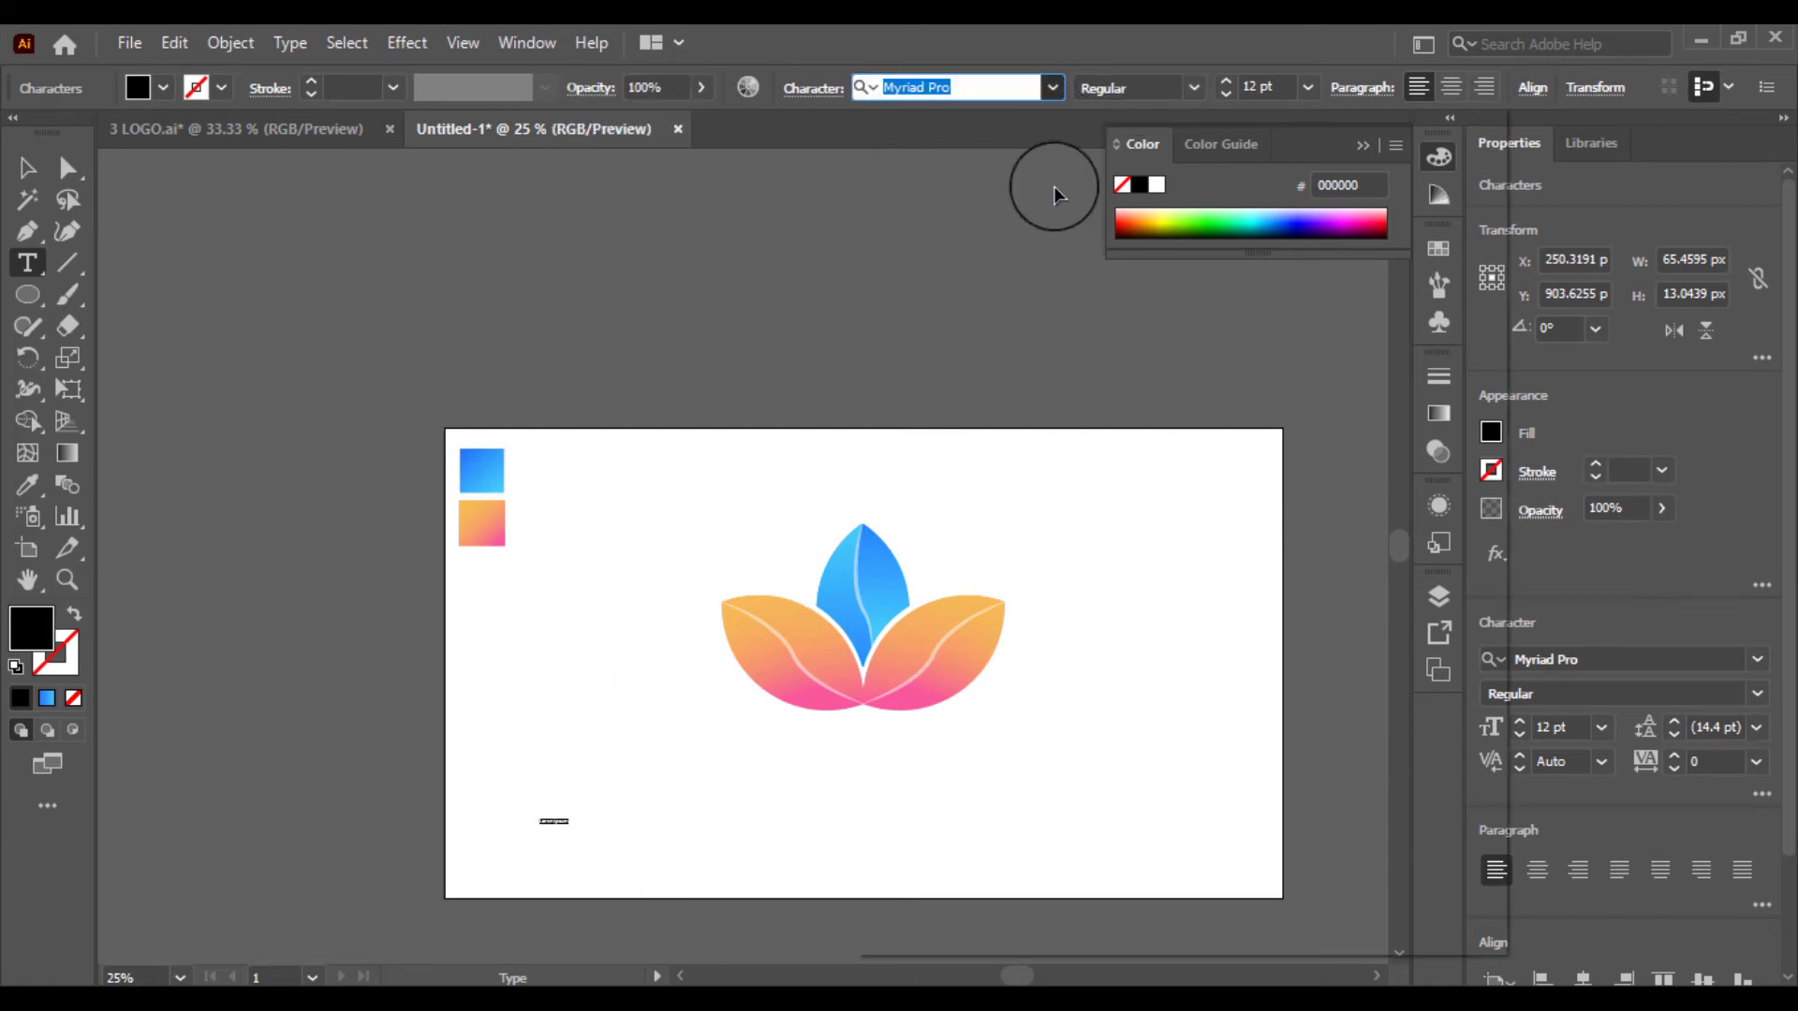
pyautogui.click(998, 341)
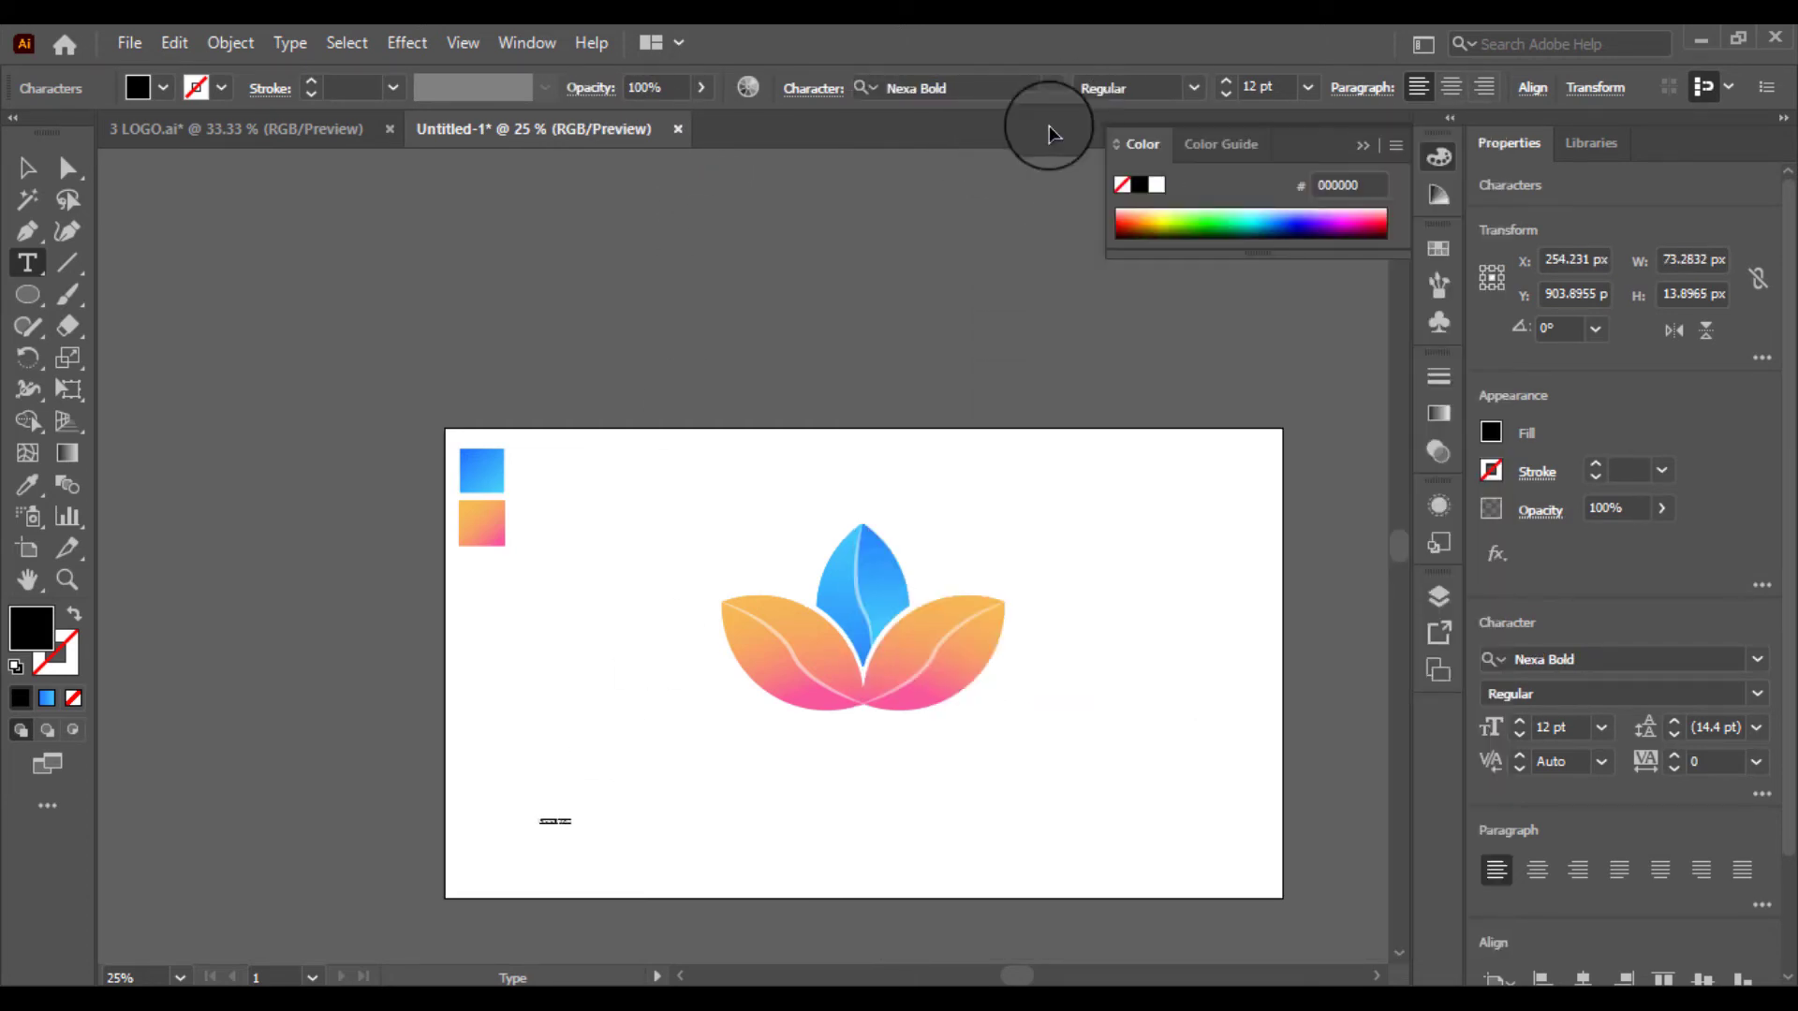
pyautogui.click(1308, 87)
pyautogui.click(1339, 564)
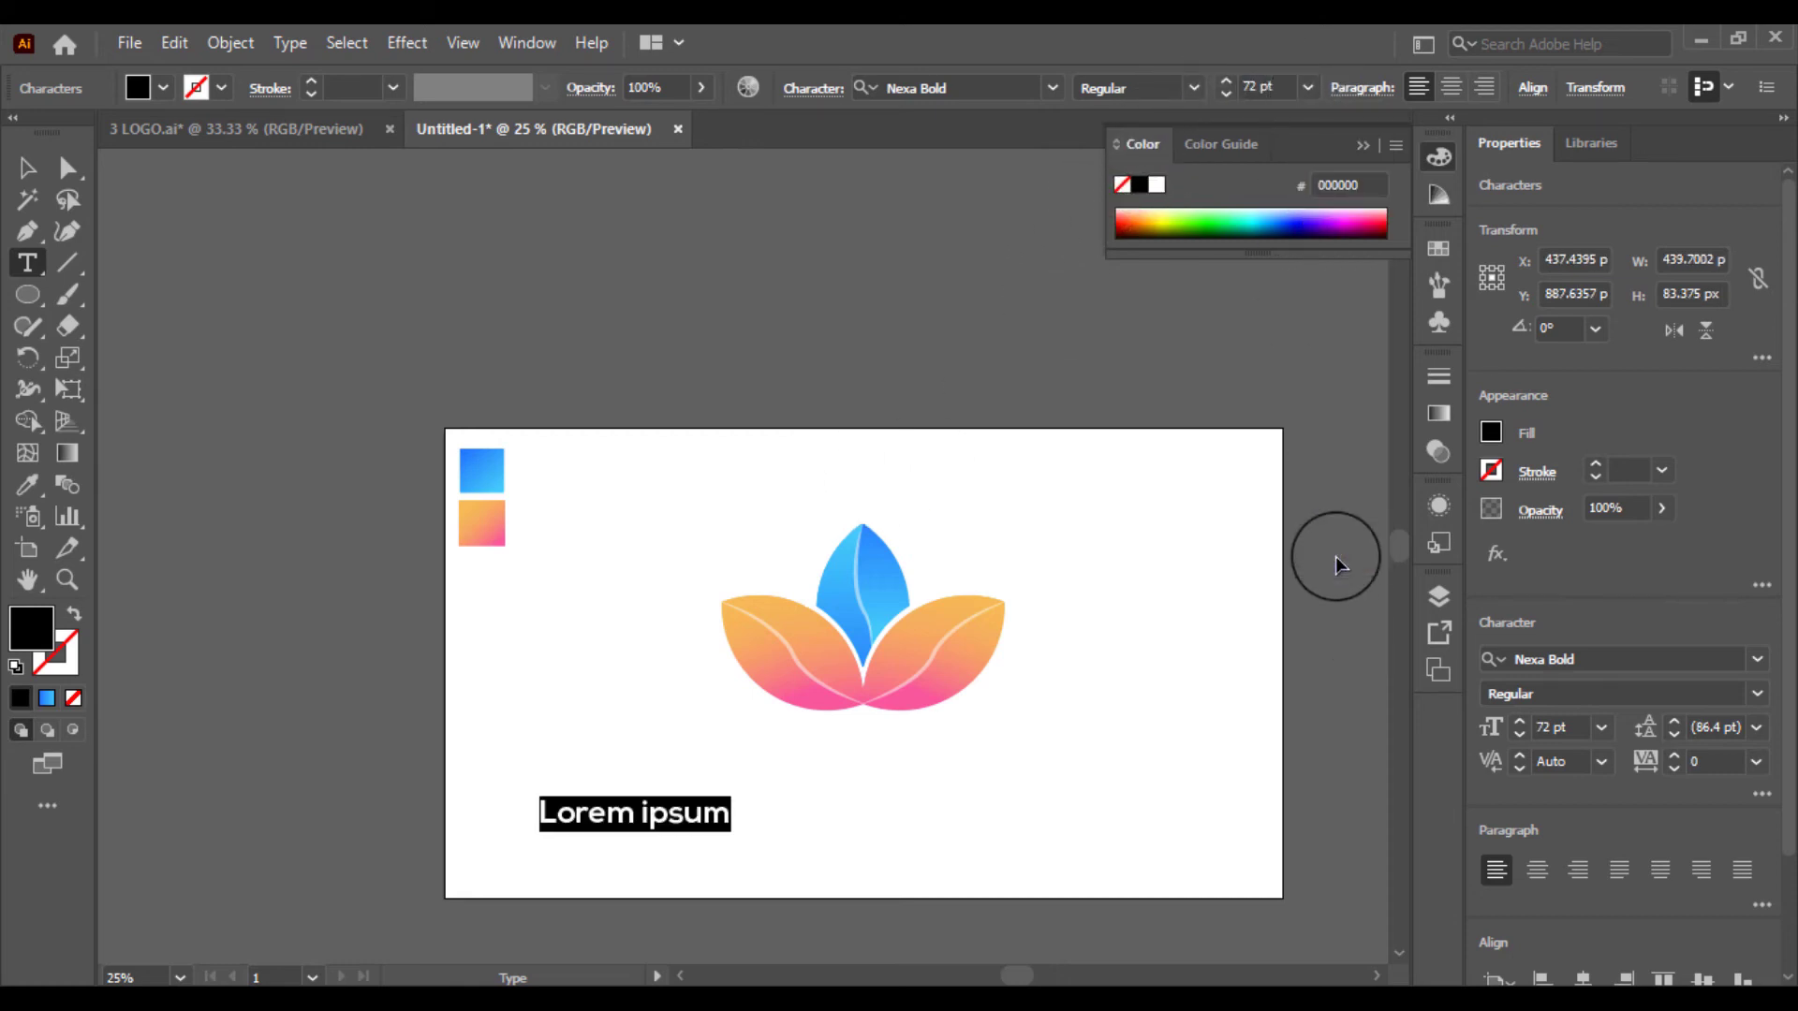
pyautogui.write('c')
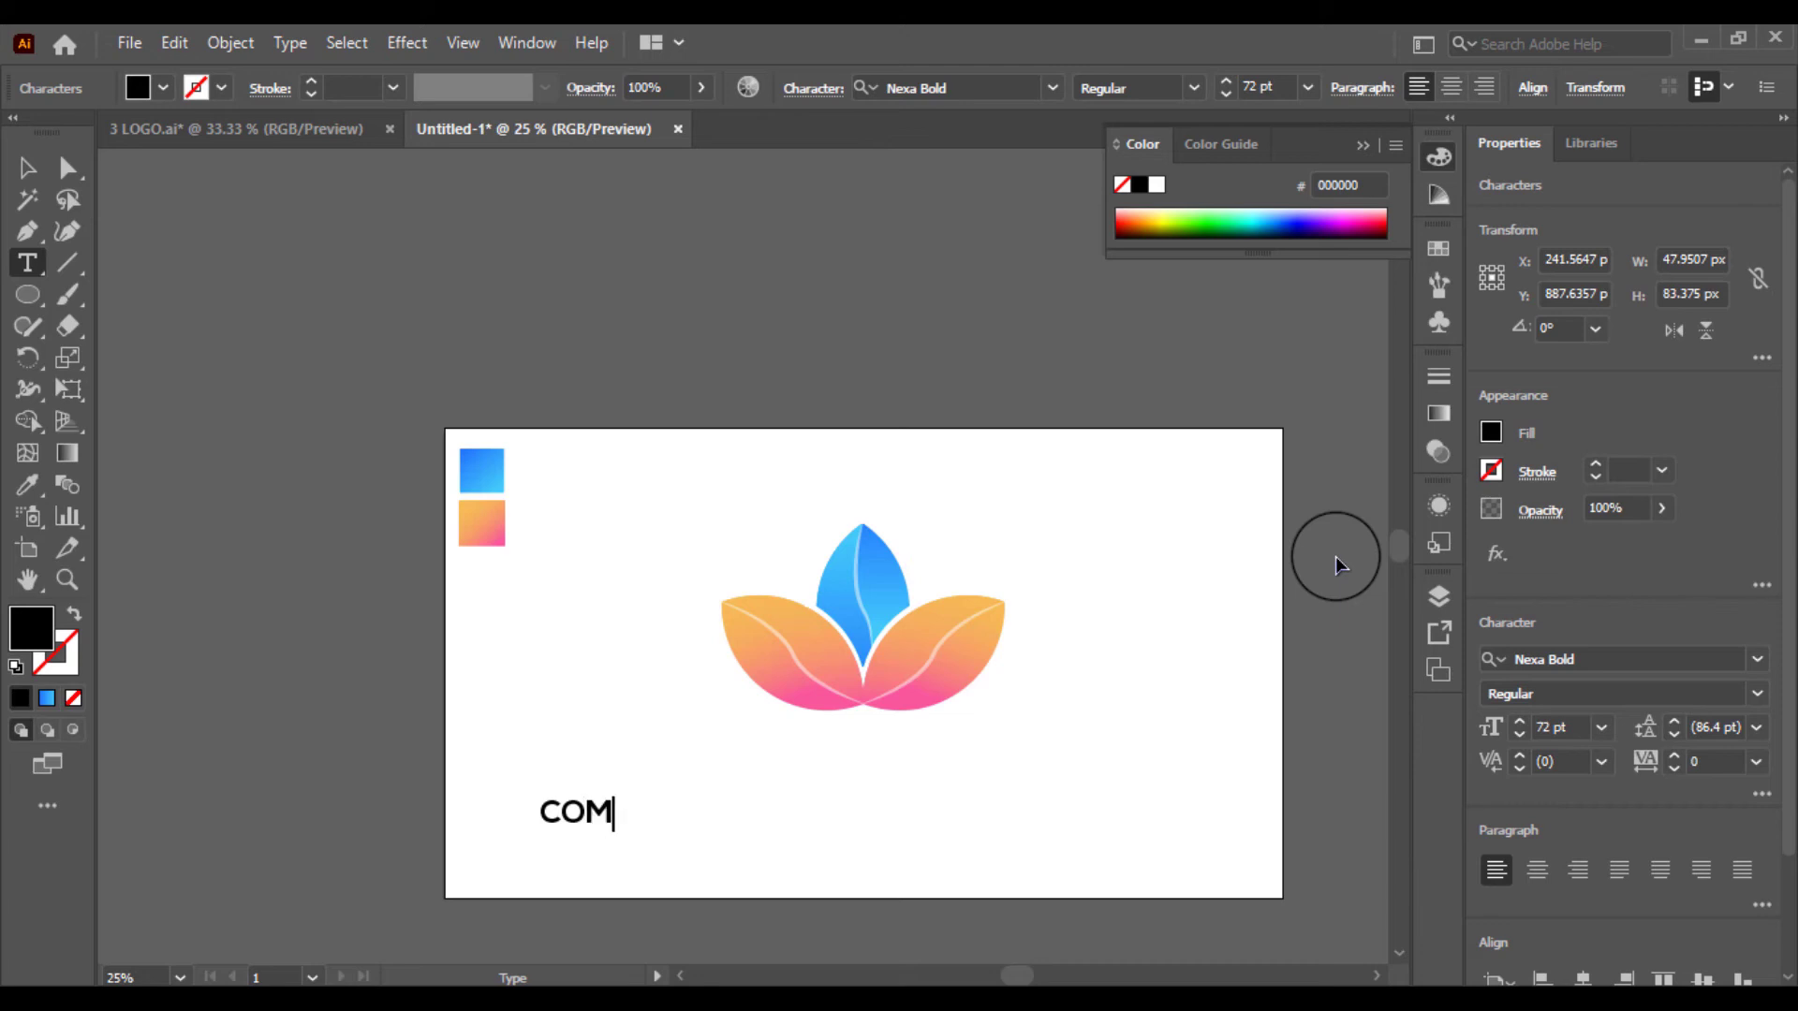
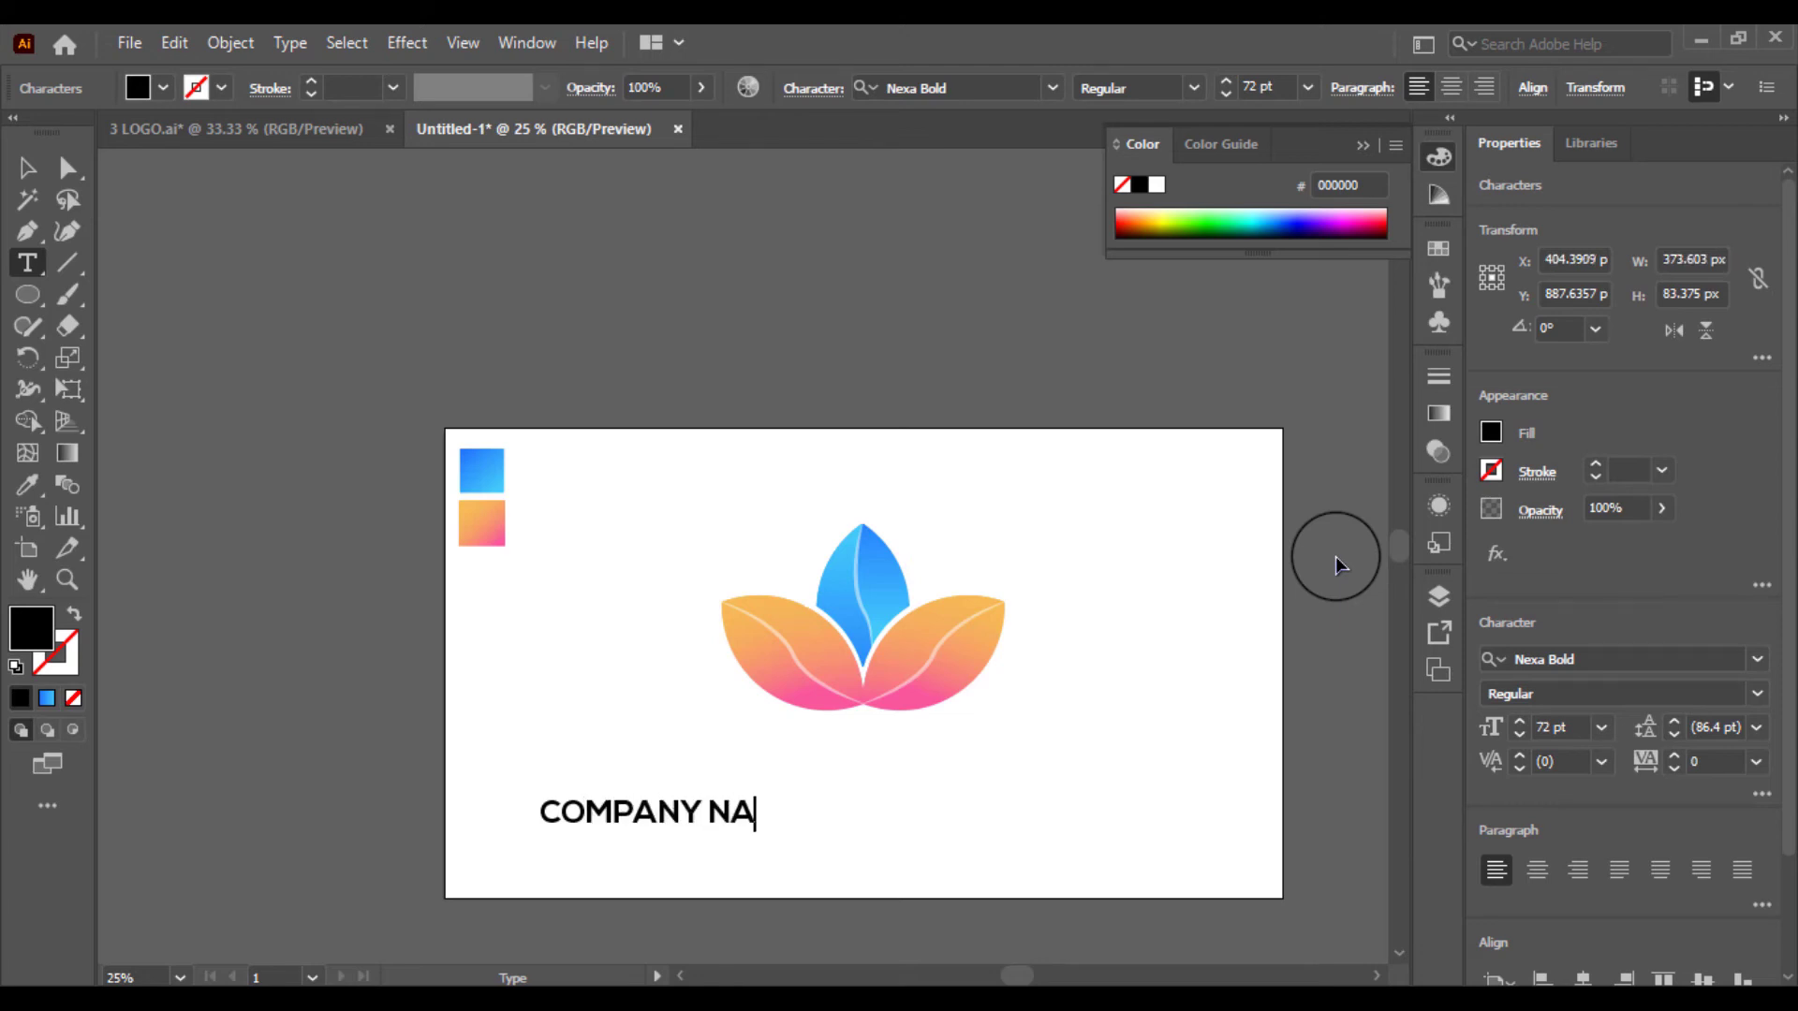
# Set the font size of the COMPANY NAME text to 150 pt.
pyautogui.hotkey('ctrl', 'a')
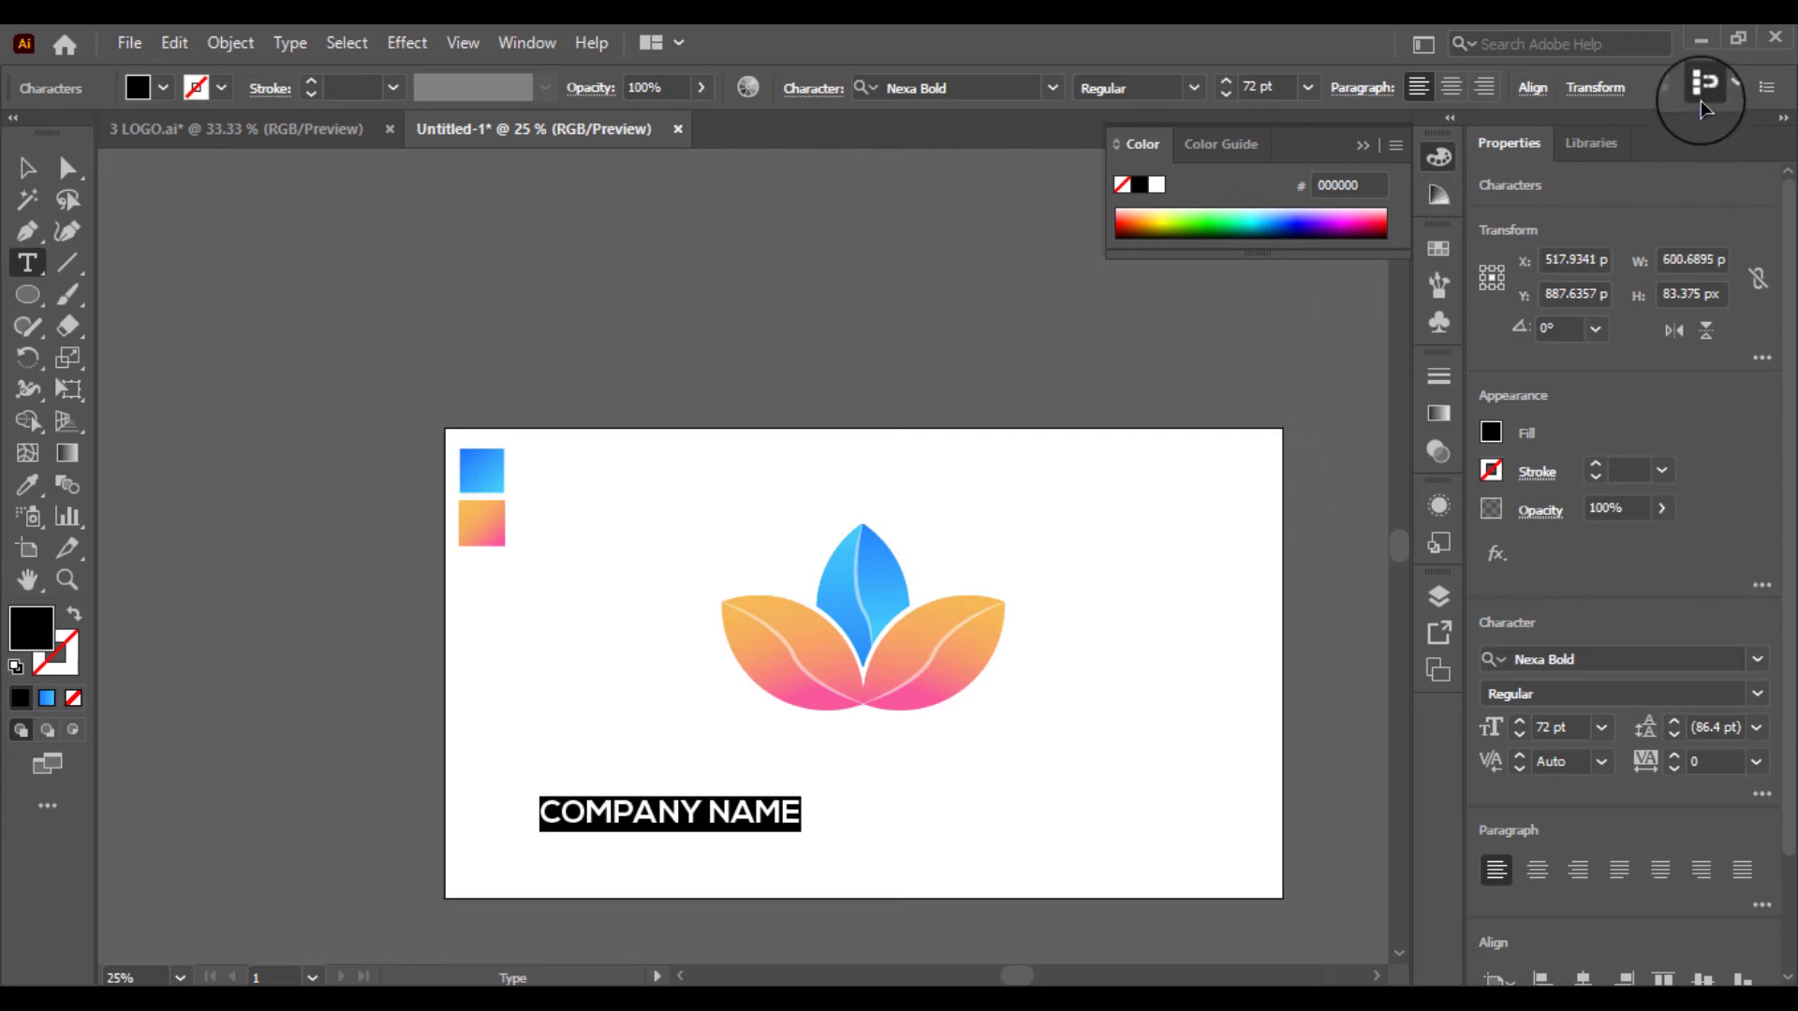
pyautogui.click(1288, 85)
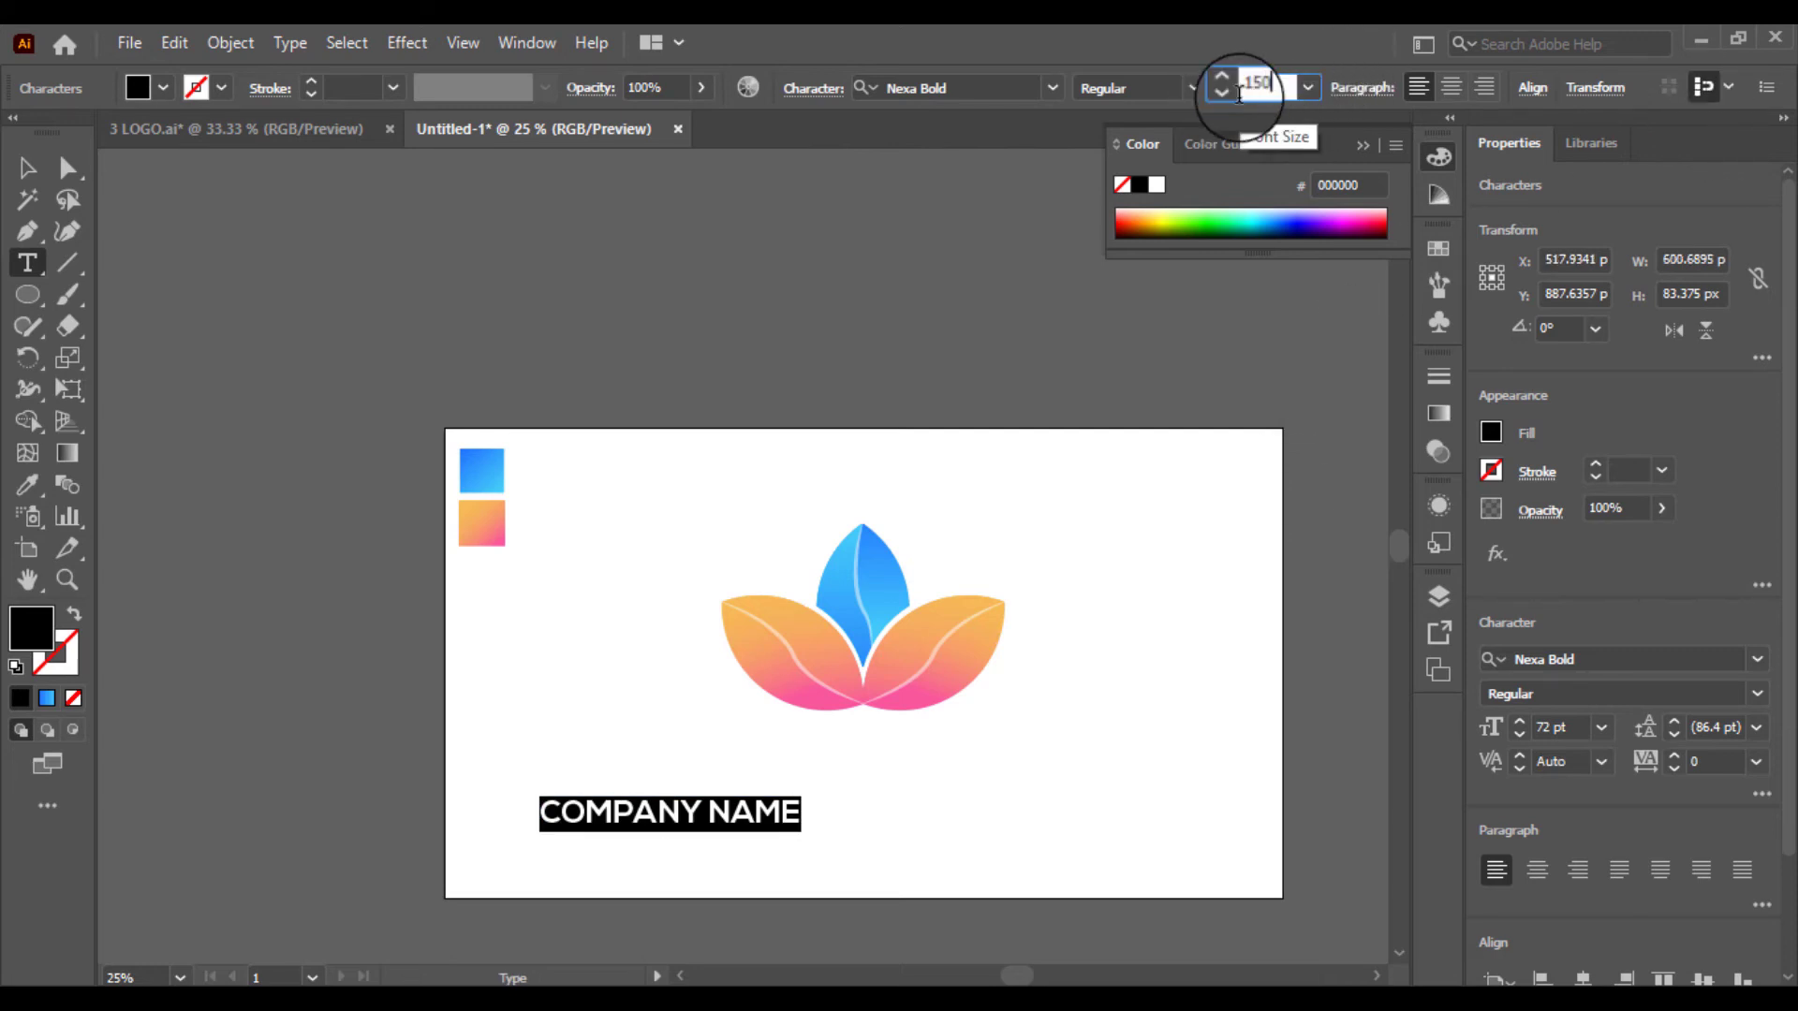
pyautogui.write('150')
pyautogui.press('Return')
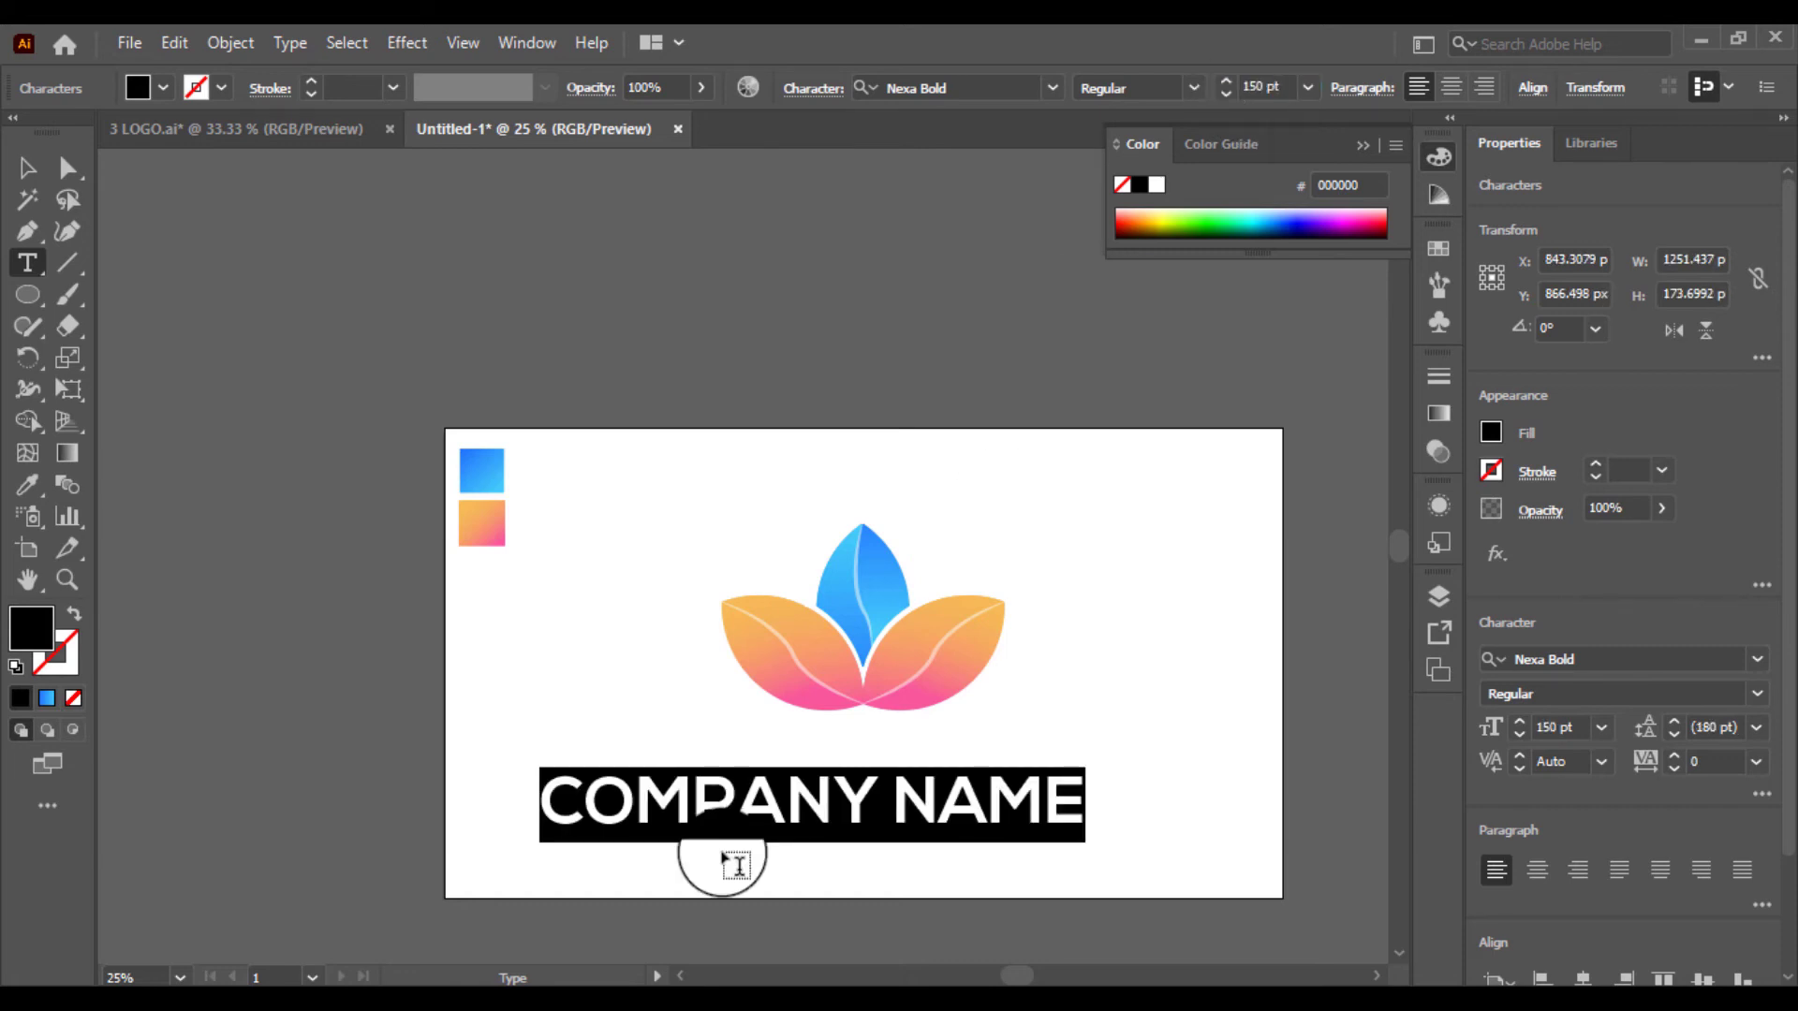
# Set the tracking of the COMPANY NAME text to 200.
pyautogui.tripleClick(823, 796)
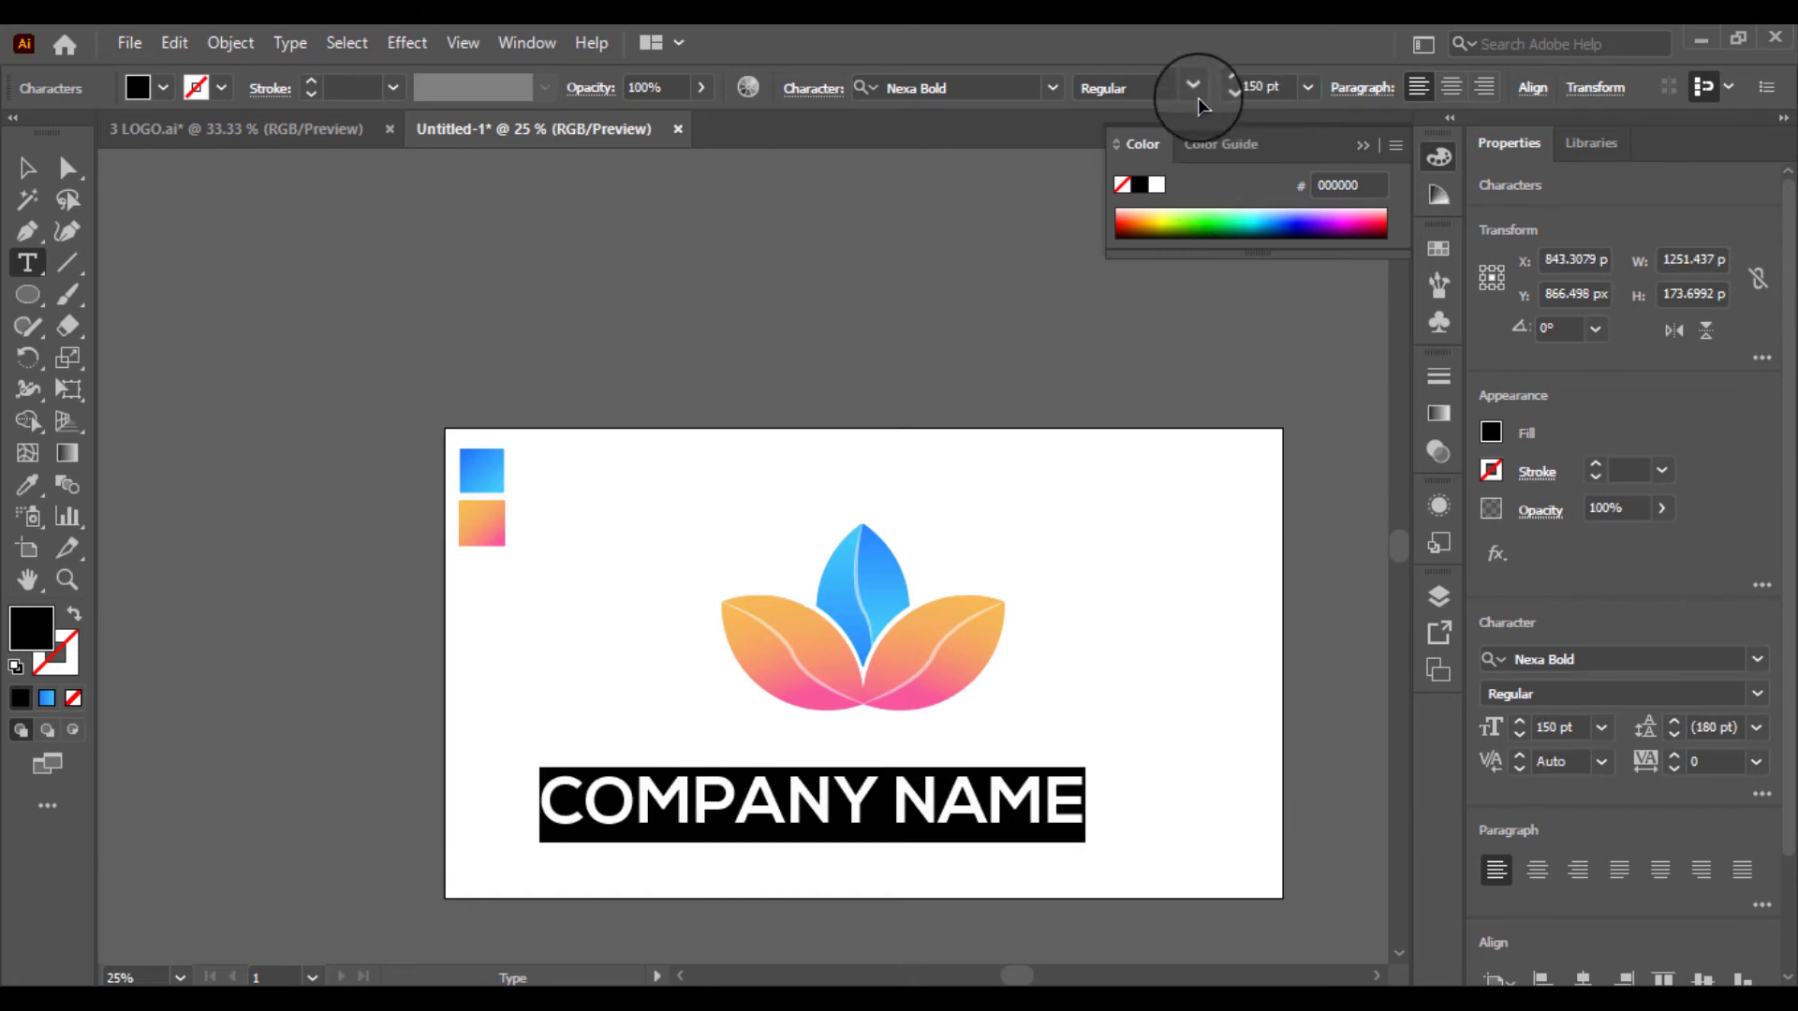
pyautogui.click(801, 94)
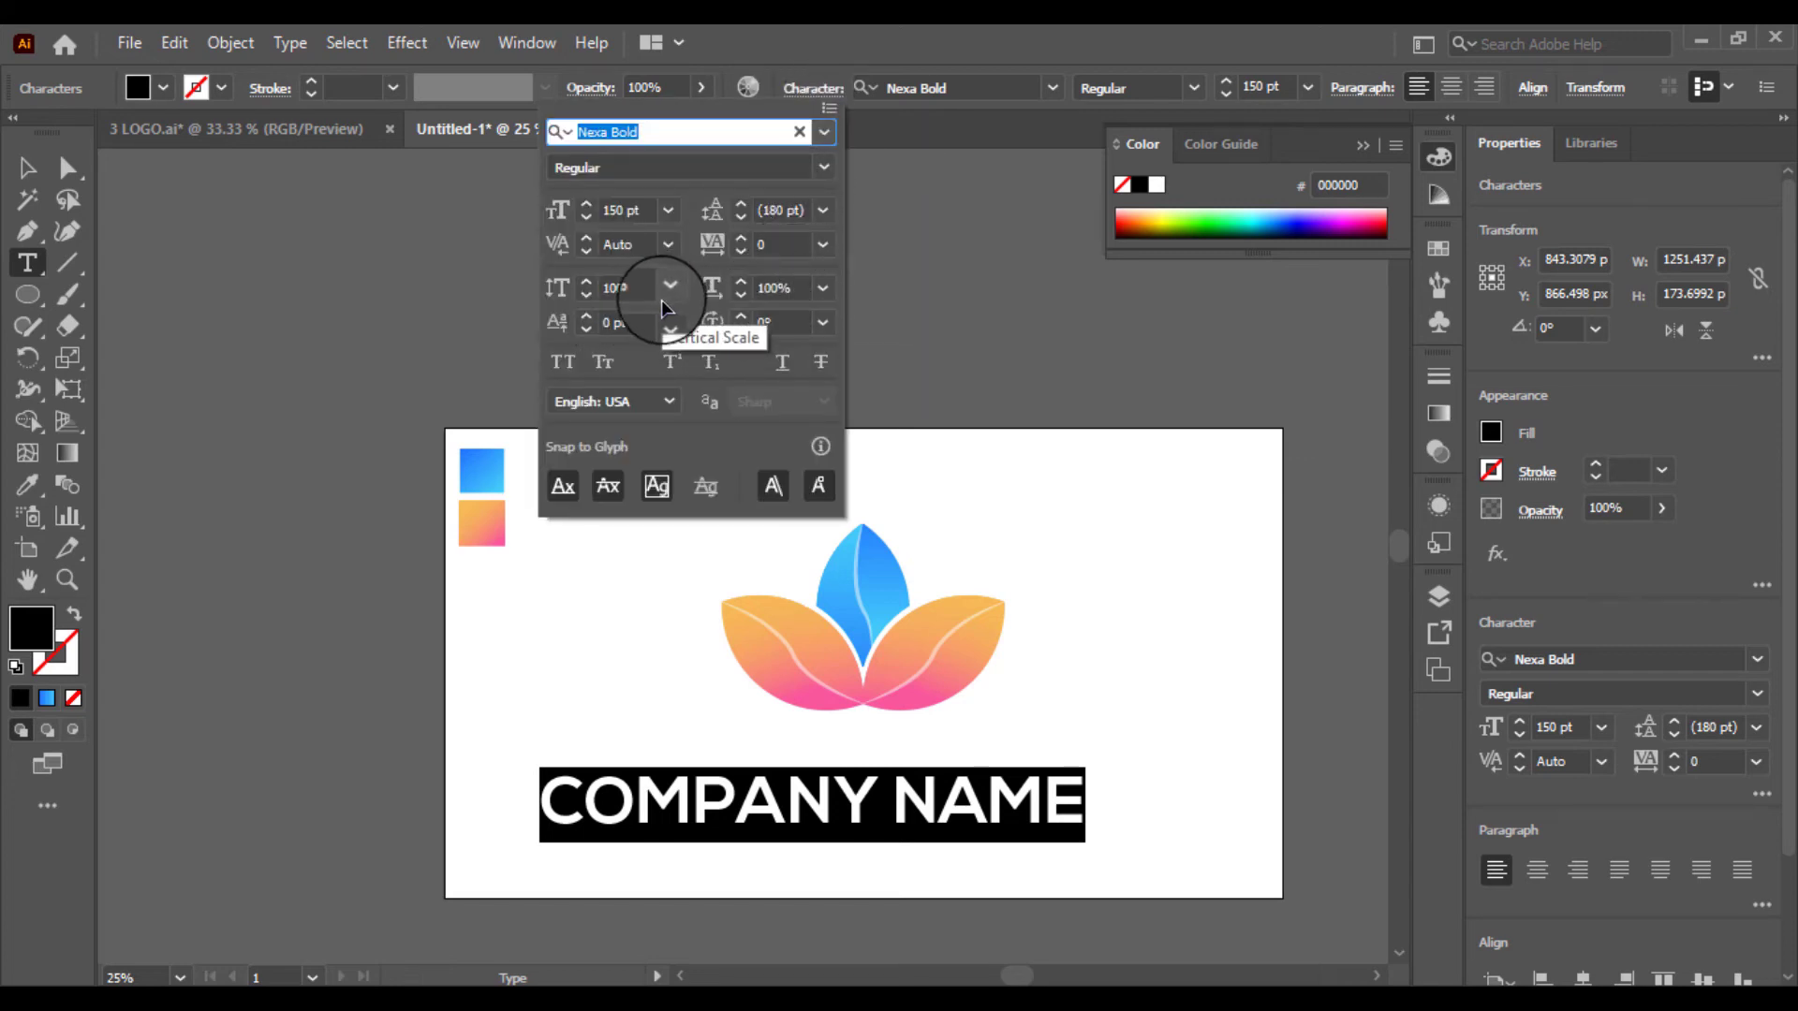
pyautogui.click(822, 245)
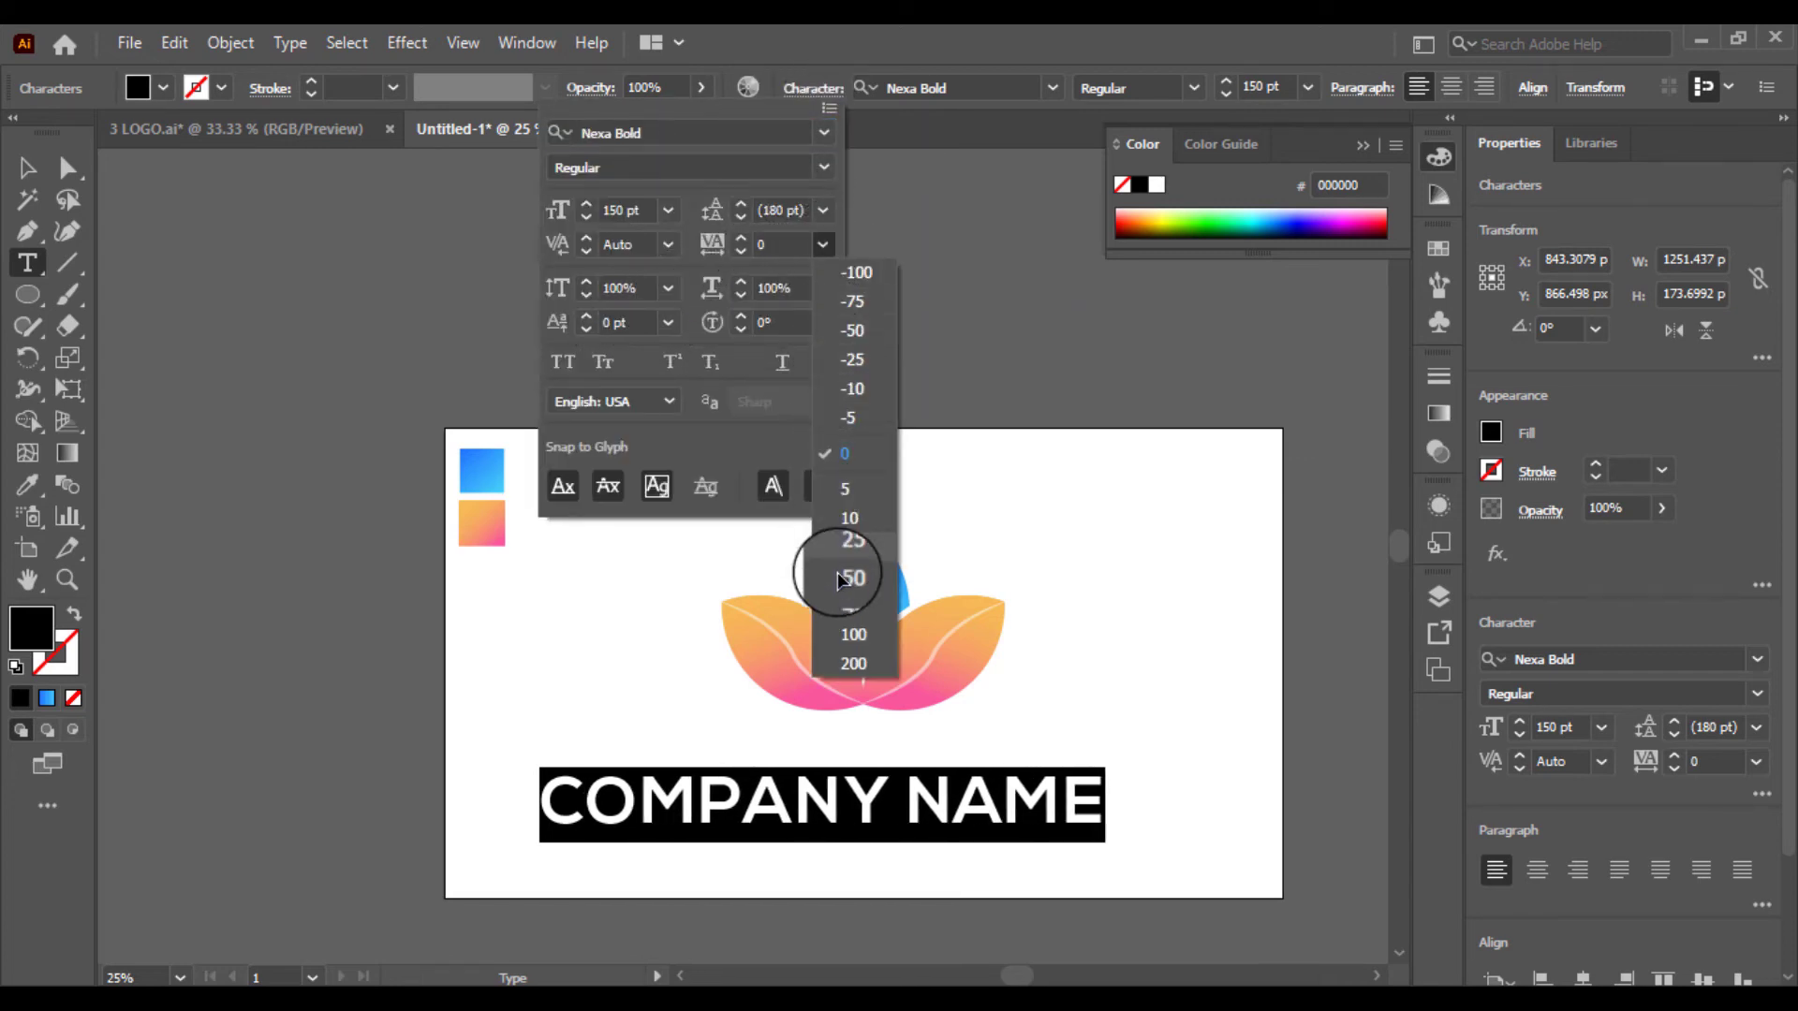
pyautogui.click(853, 664)
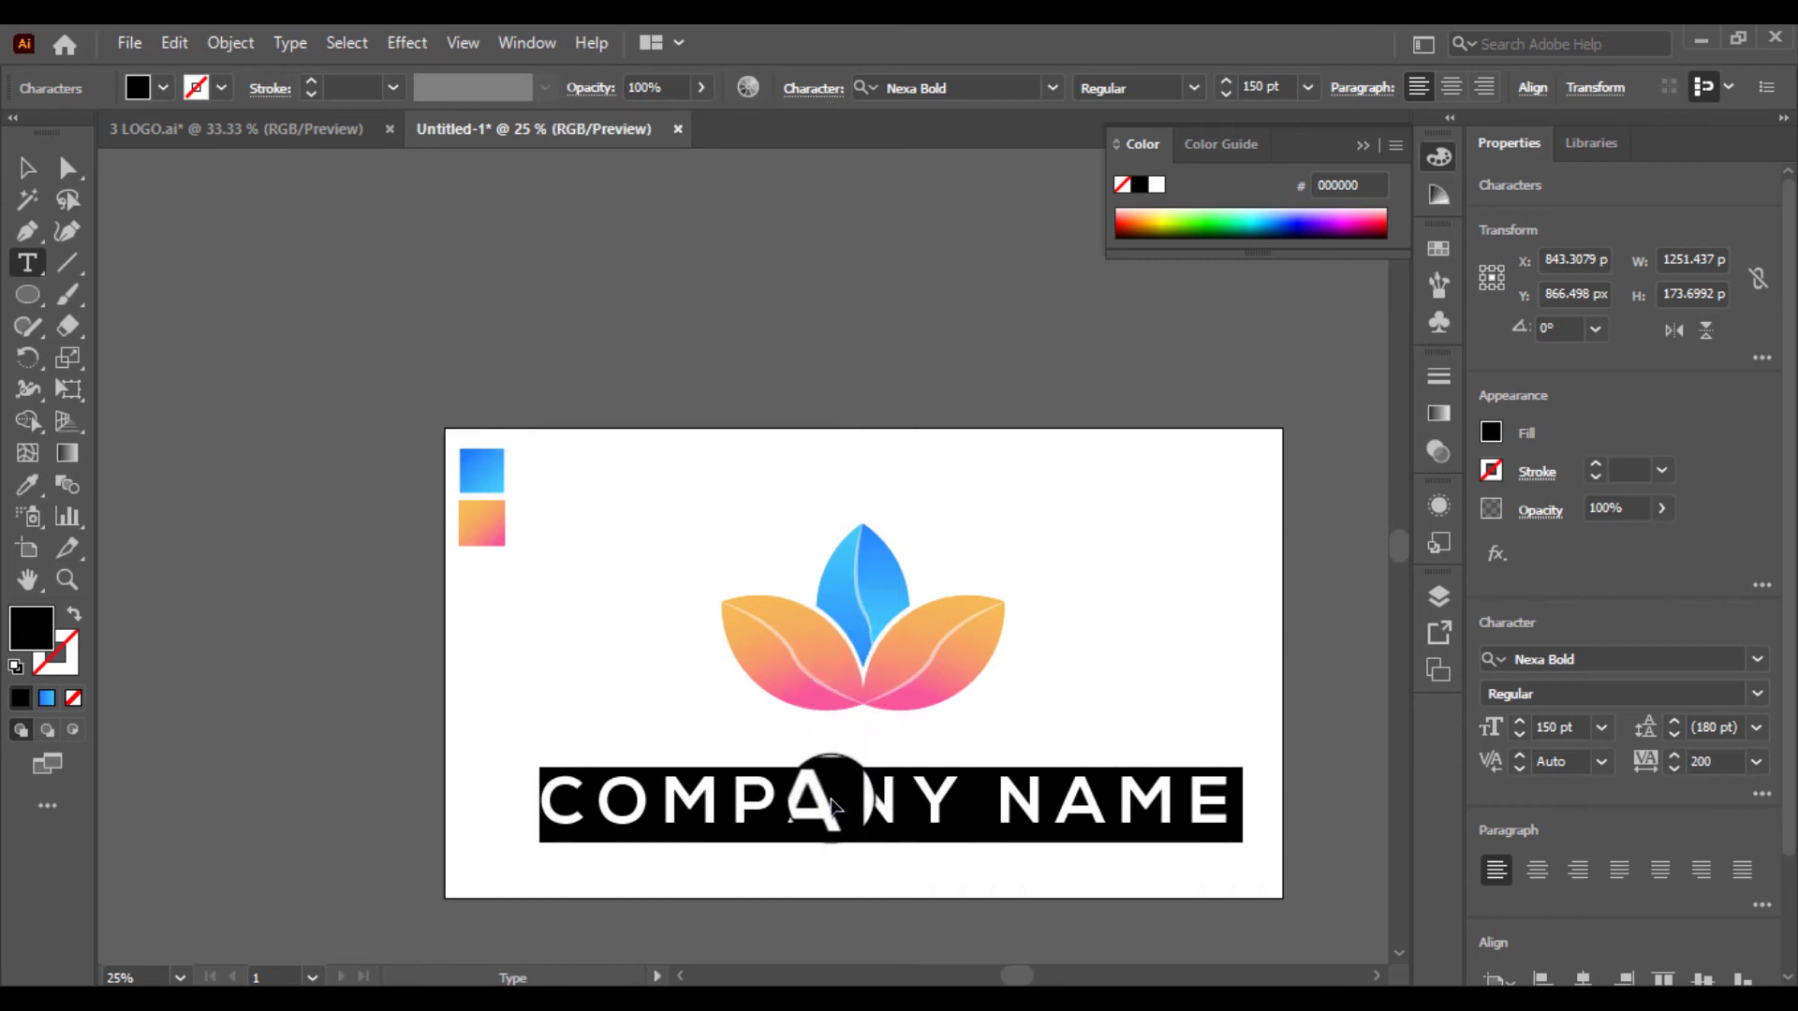
# Scale the COMPANY NAME text down proportionally about its centre to about 119 pt.
pyautogui.click(30, 169)
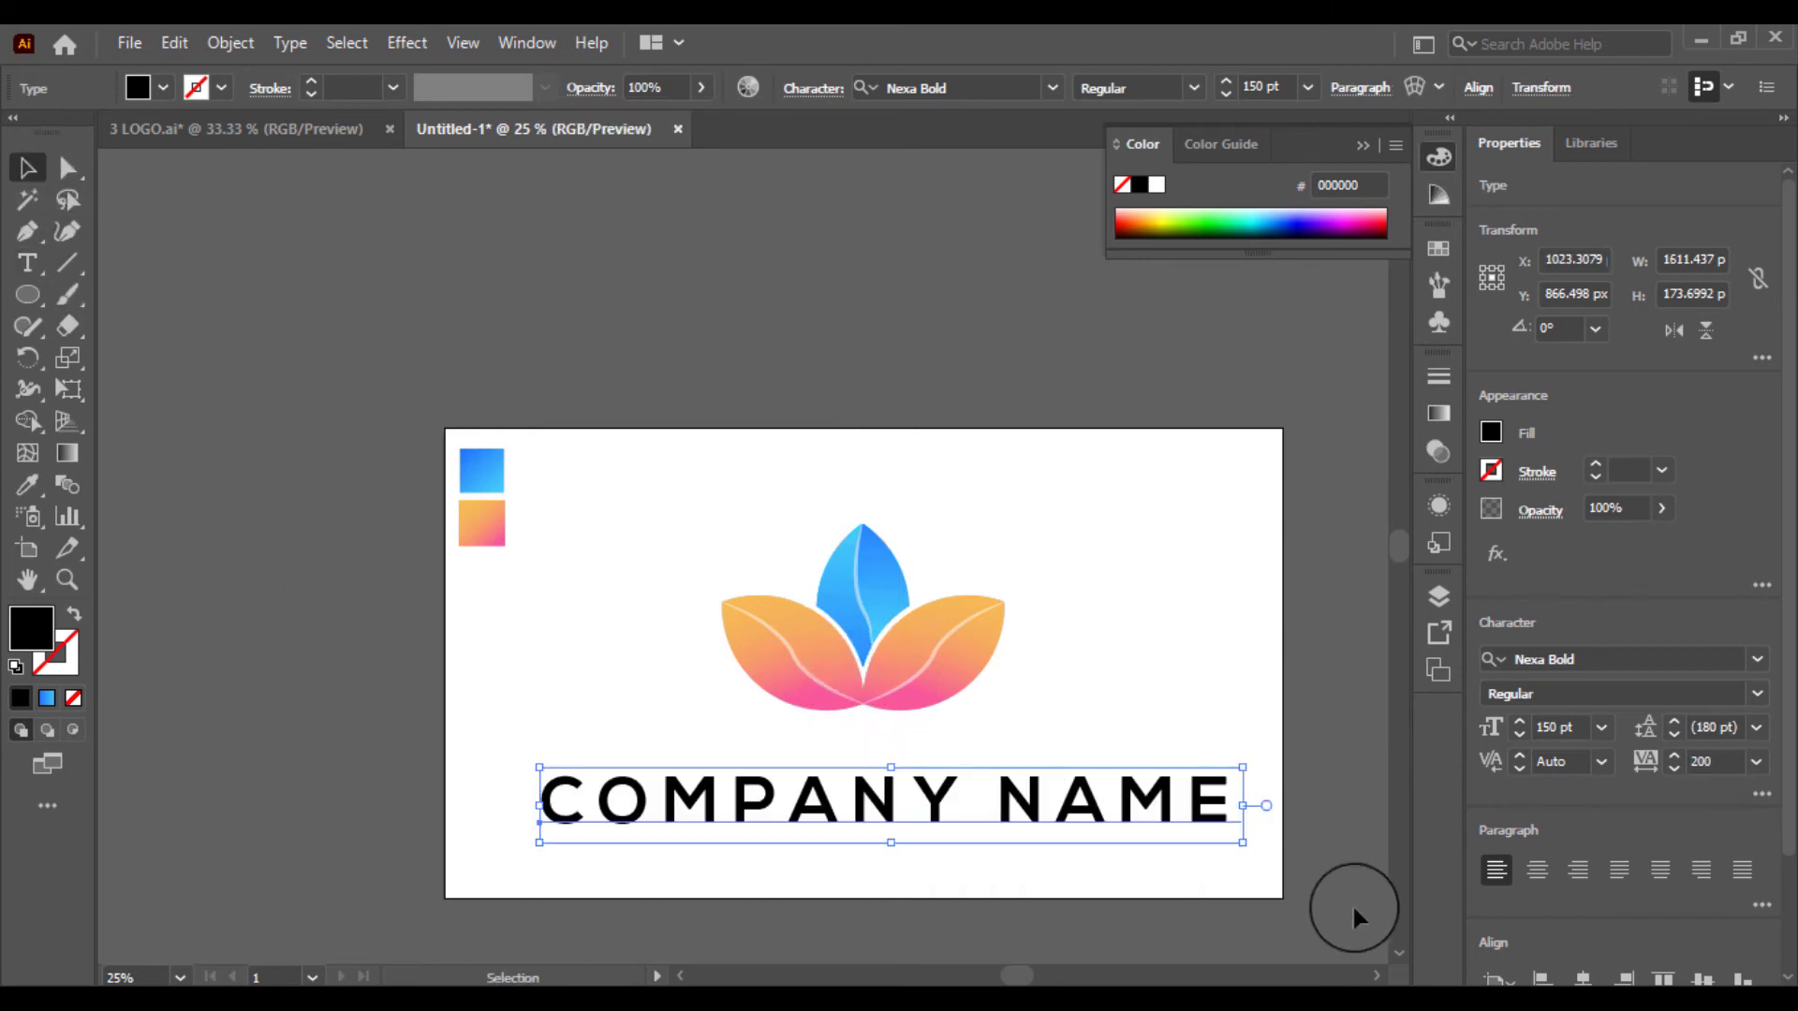
pyautogui.moveTo(1243, 805); pyautogui.dragTo(1171, 813)
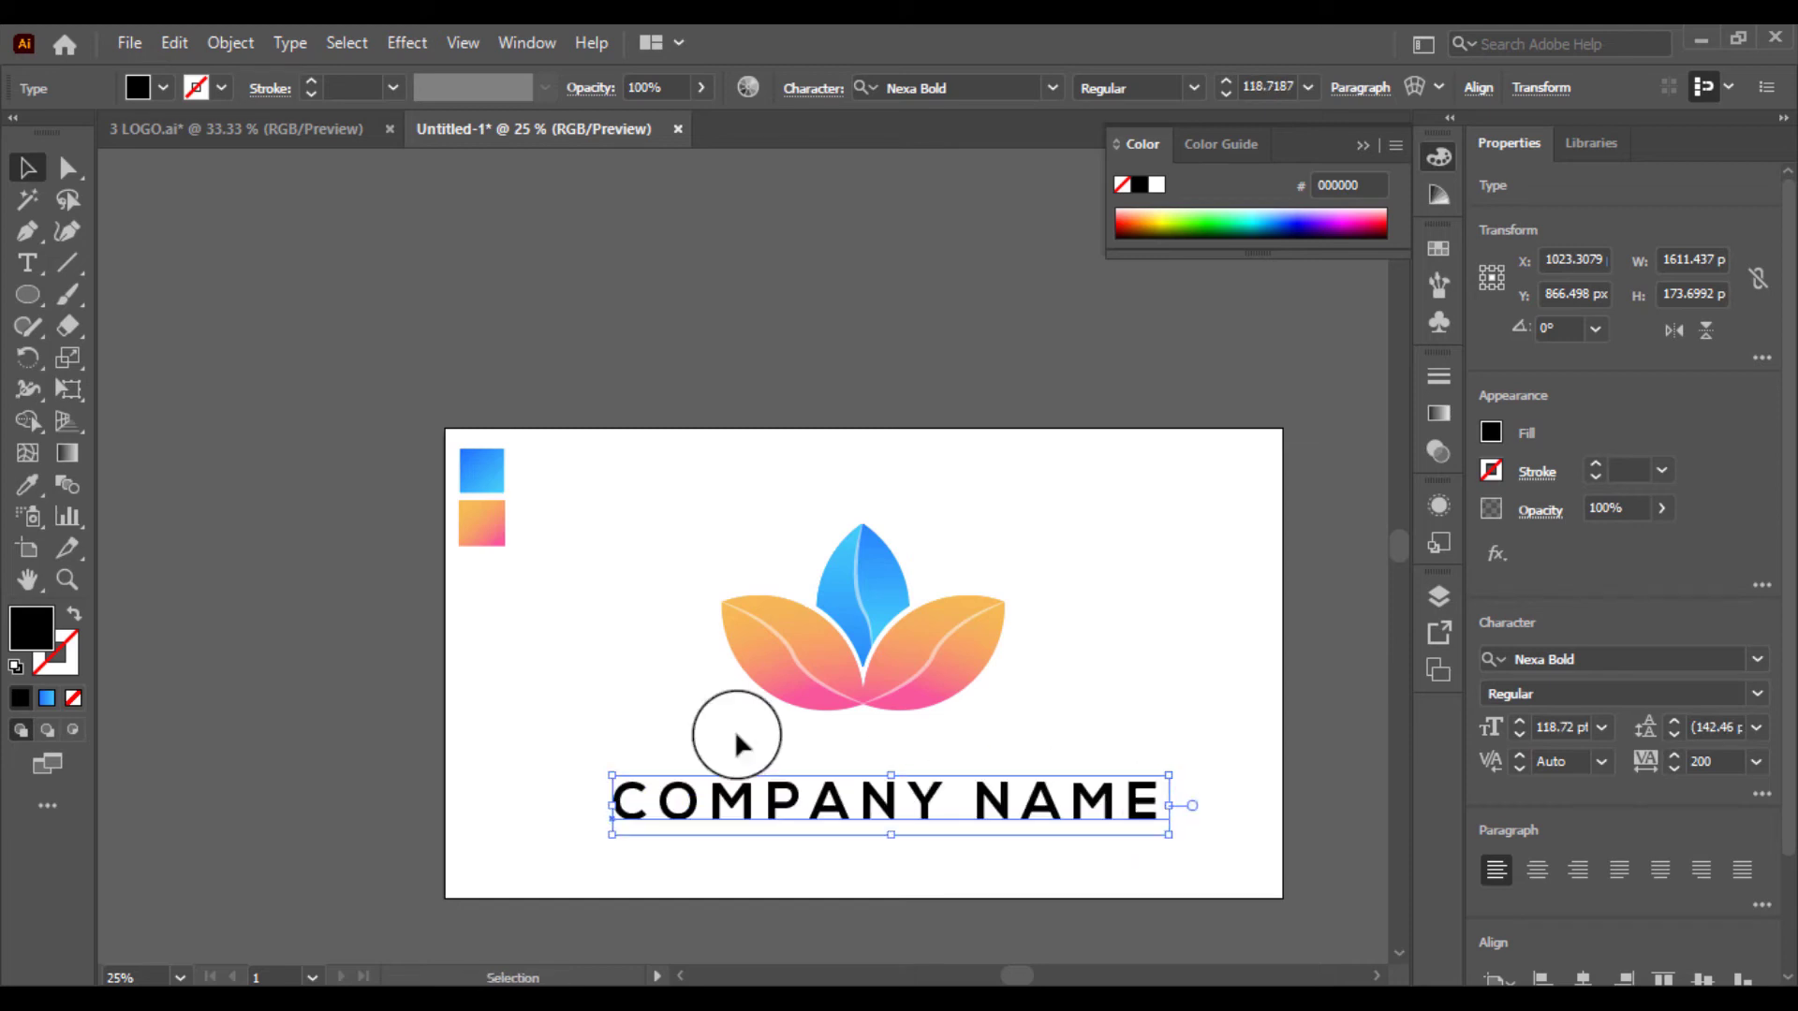
pyautogui.click(573, 674)
# Move the lotus down closer to the COMPANY NAME text and align both on their horizontal centres.
pyautogui.moveTo(908, 680); pyautogui.dragTo(914, 687)
pyautogui.moveTo(760, 861); pyautogui.dragTo(816, 153)
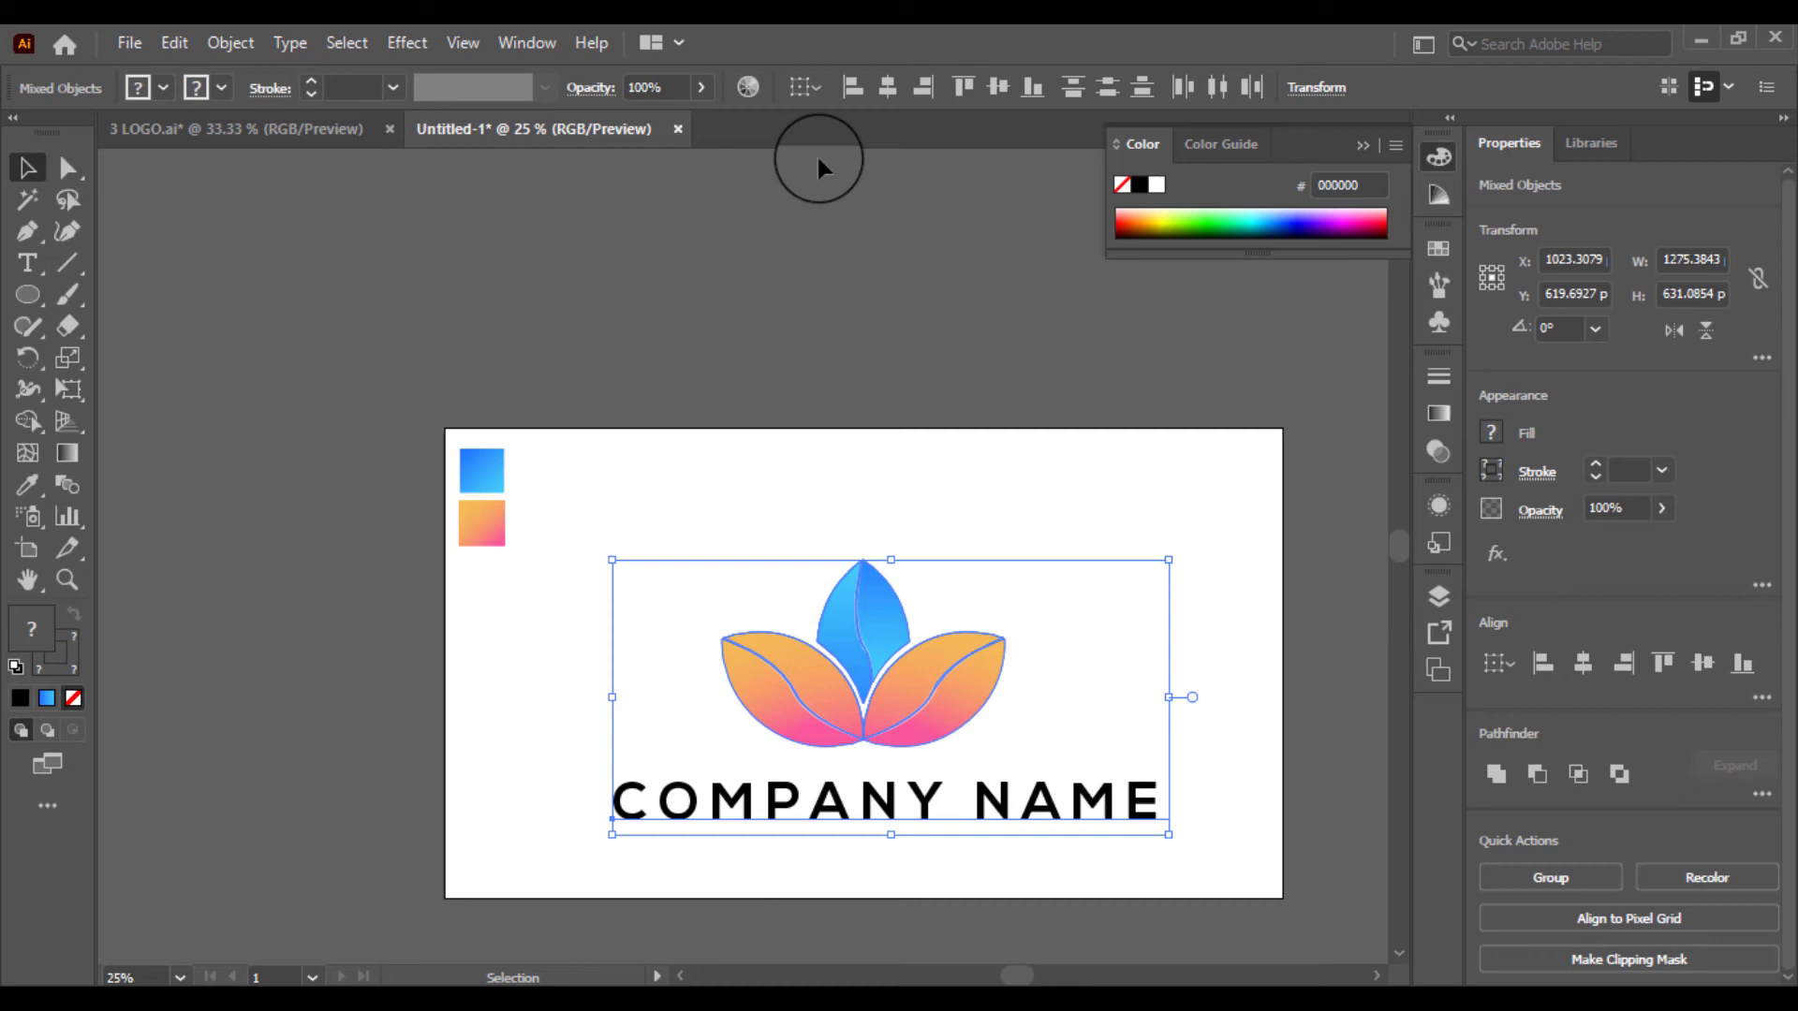
pyautogui.click(887, 94)
pyautogui.click(1046, 465)
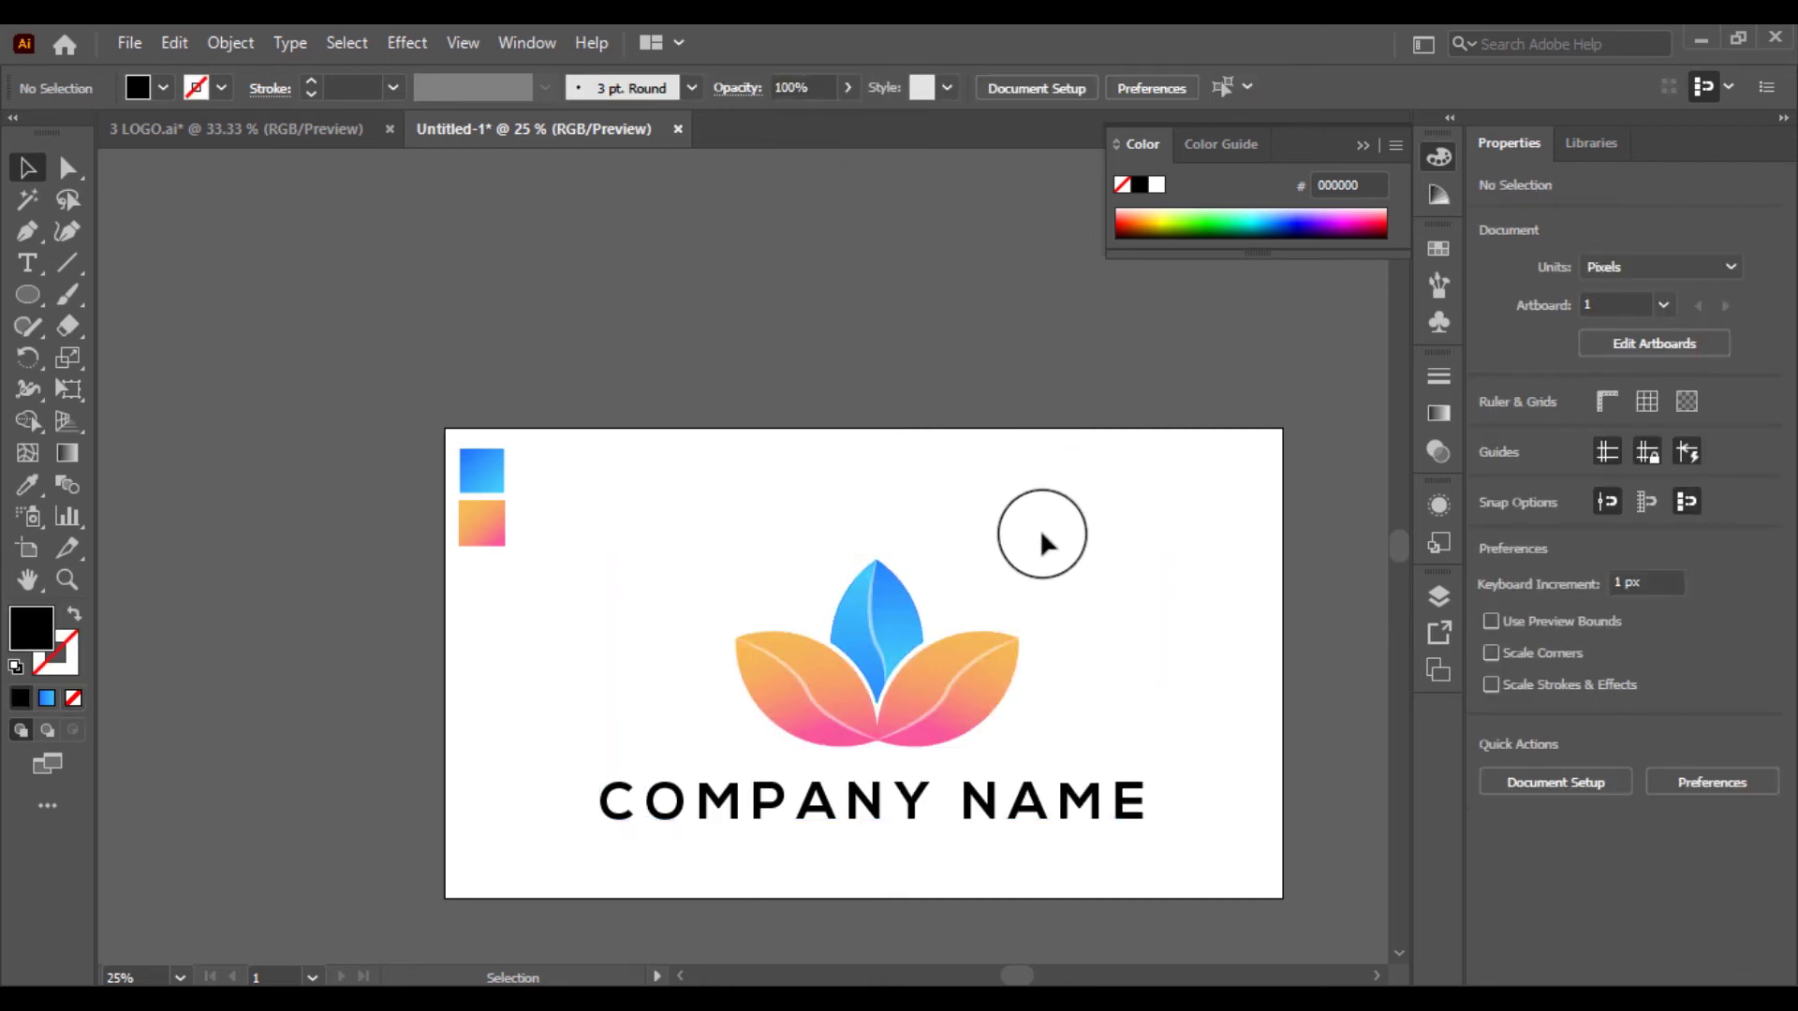
# Scale the COMPANY NAME text down proportionally about its centre to about 102 pt.
pyautogui.click(1038, 795)
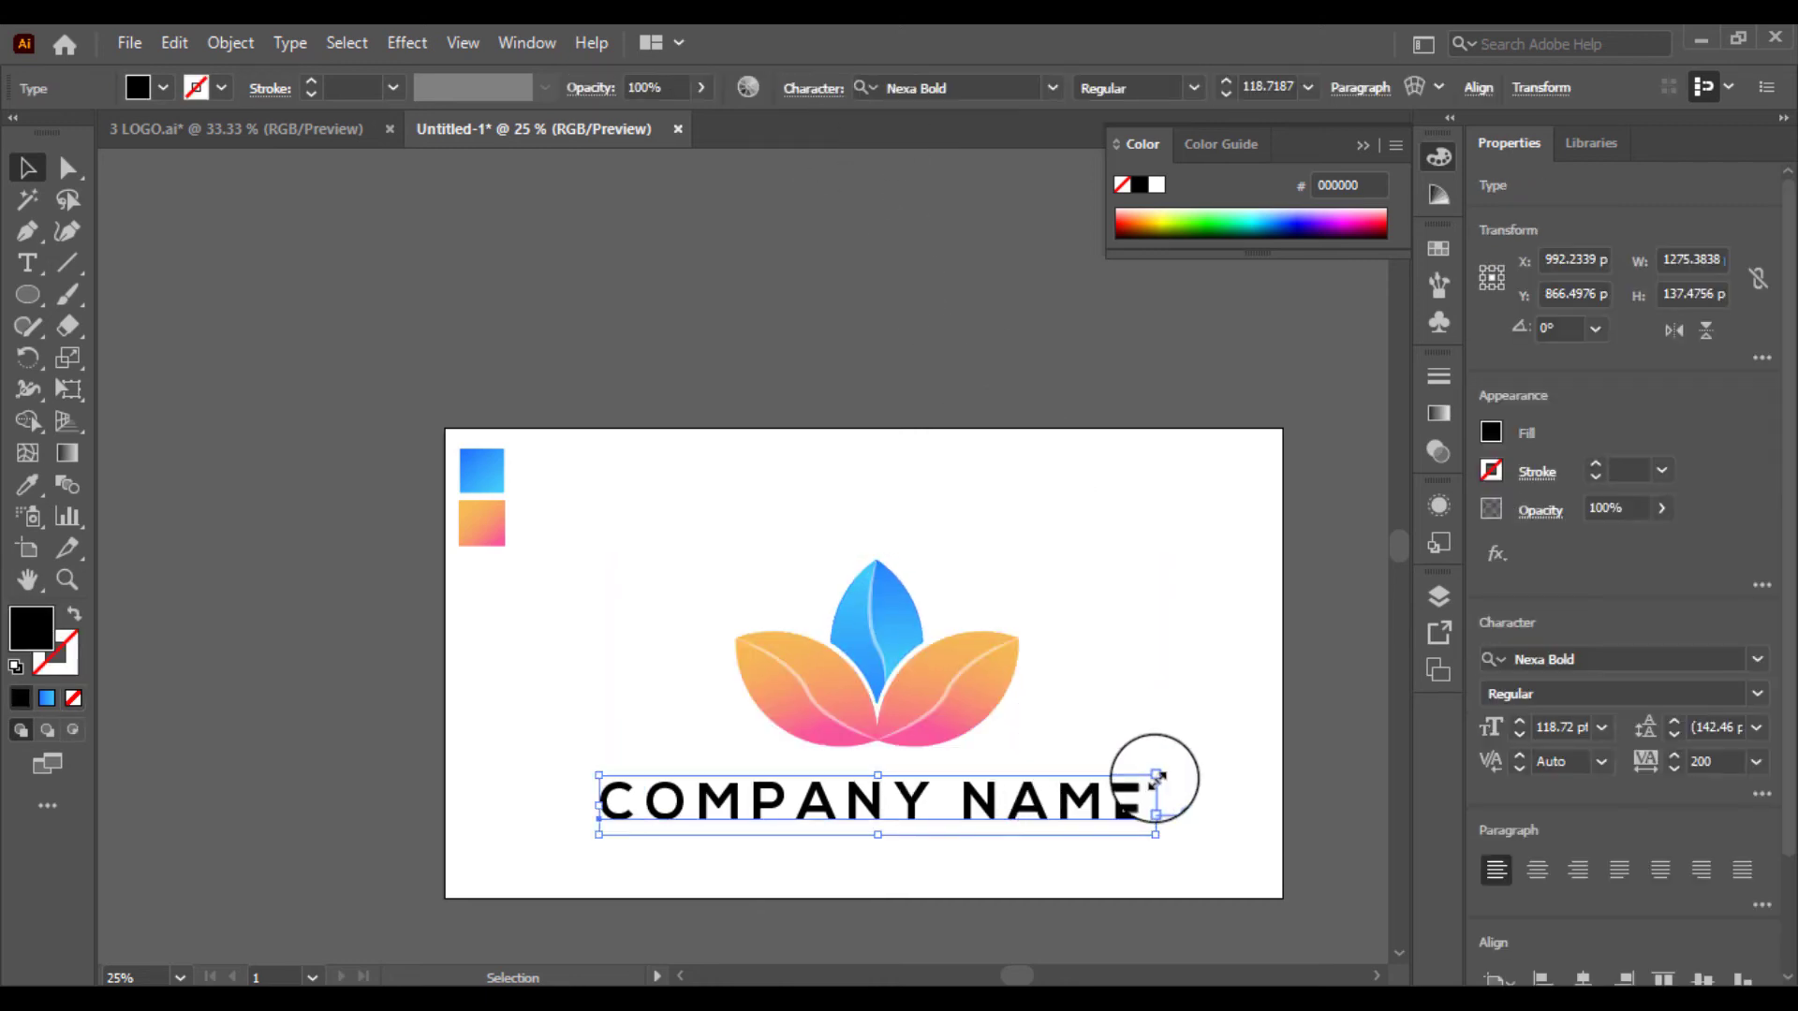
pyautogui.moveTo(1157, 776); pyautogui.dragTo(1116, 779)
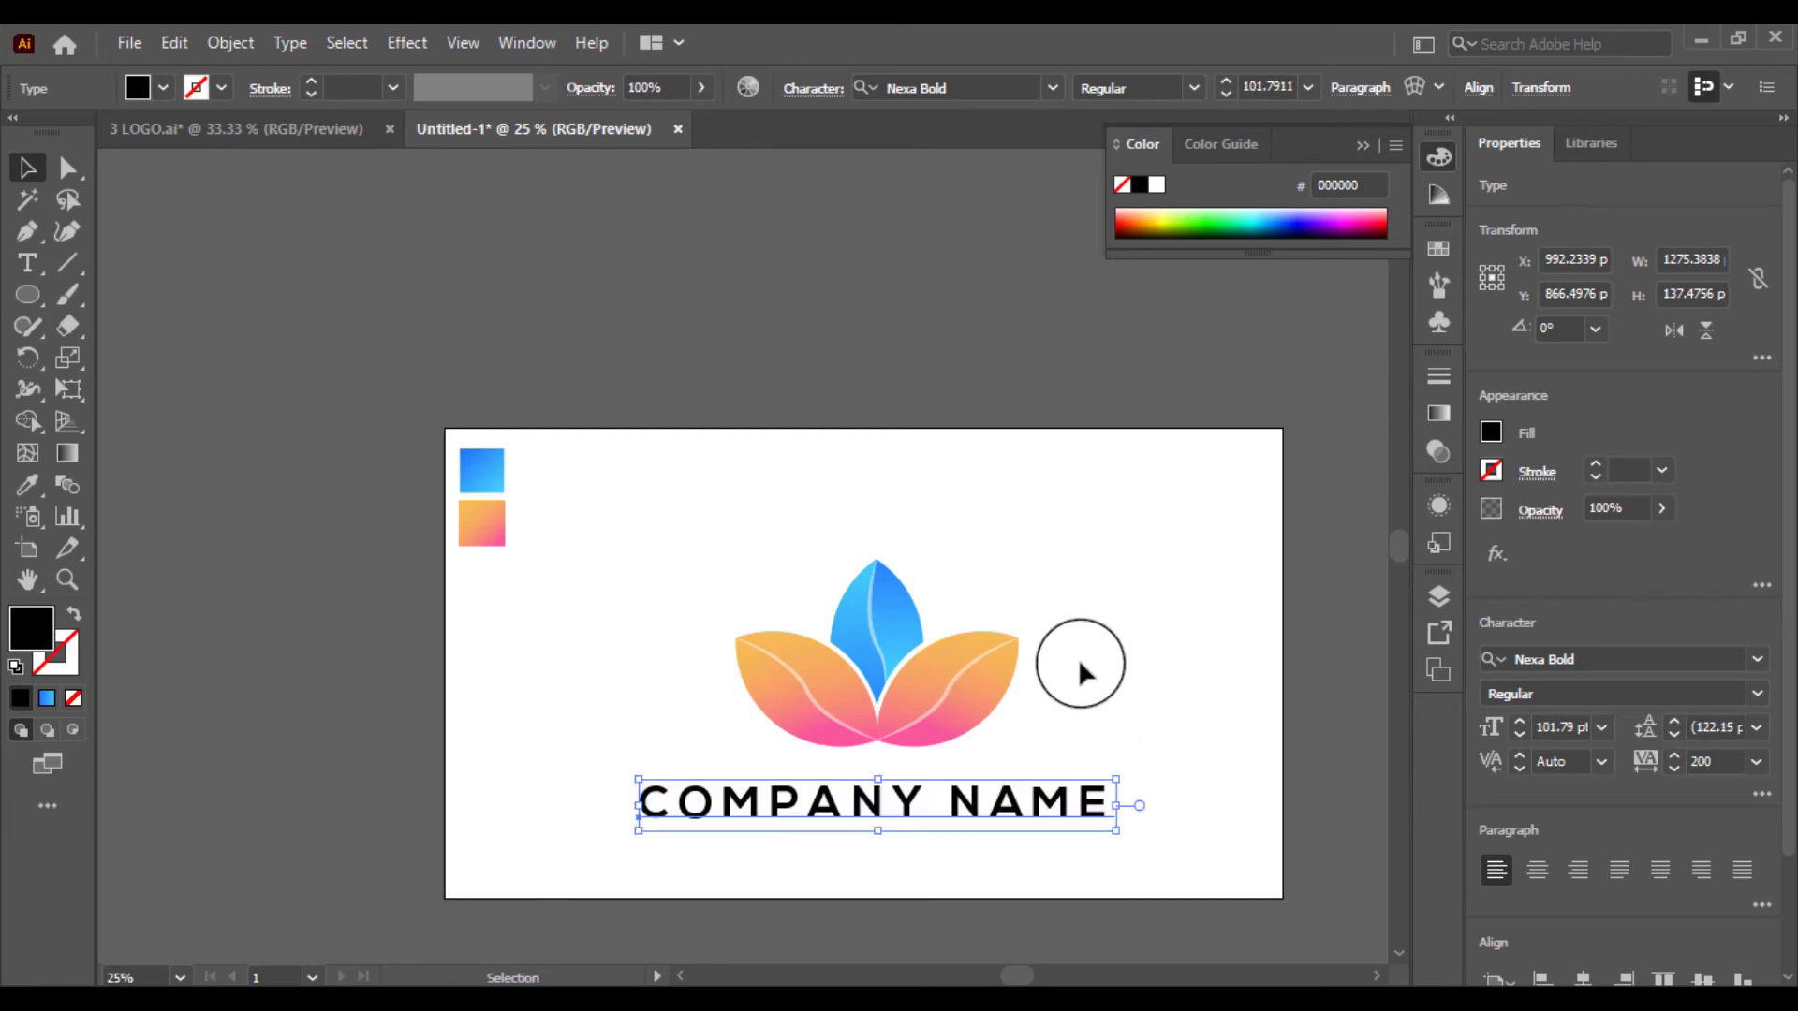
# Align the lotus and COMPANY NAME text on their horizontal centres and move the lotus slightly down towards the text.
pyautogui.moveTo(1103, 553); pyautogui.dragTo(758, 828)
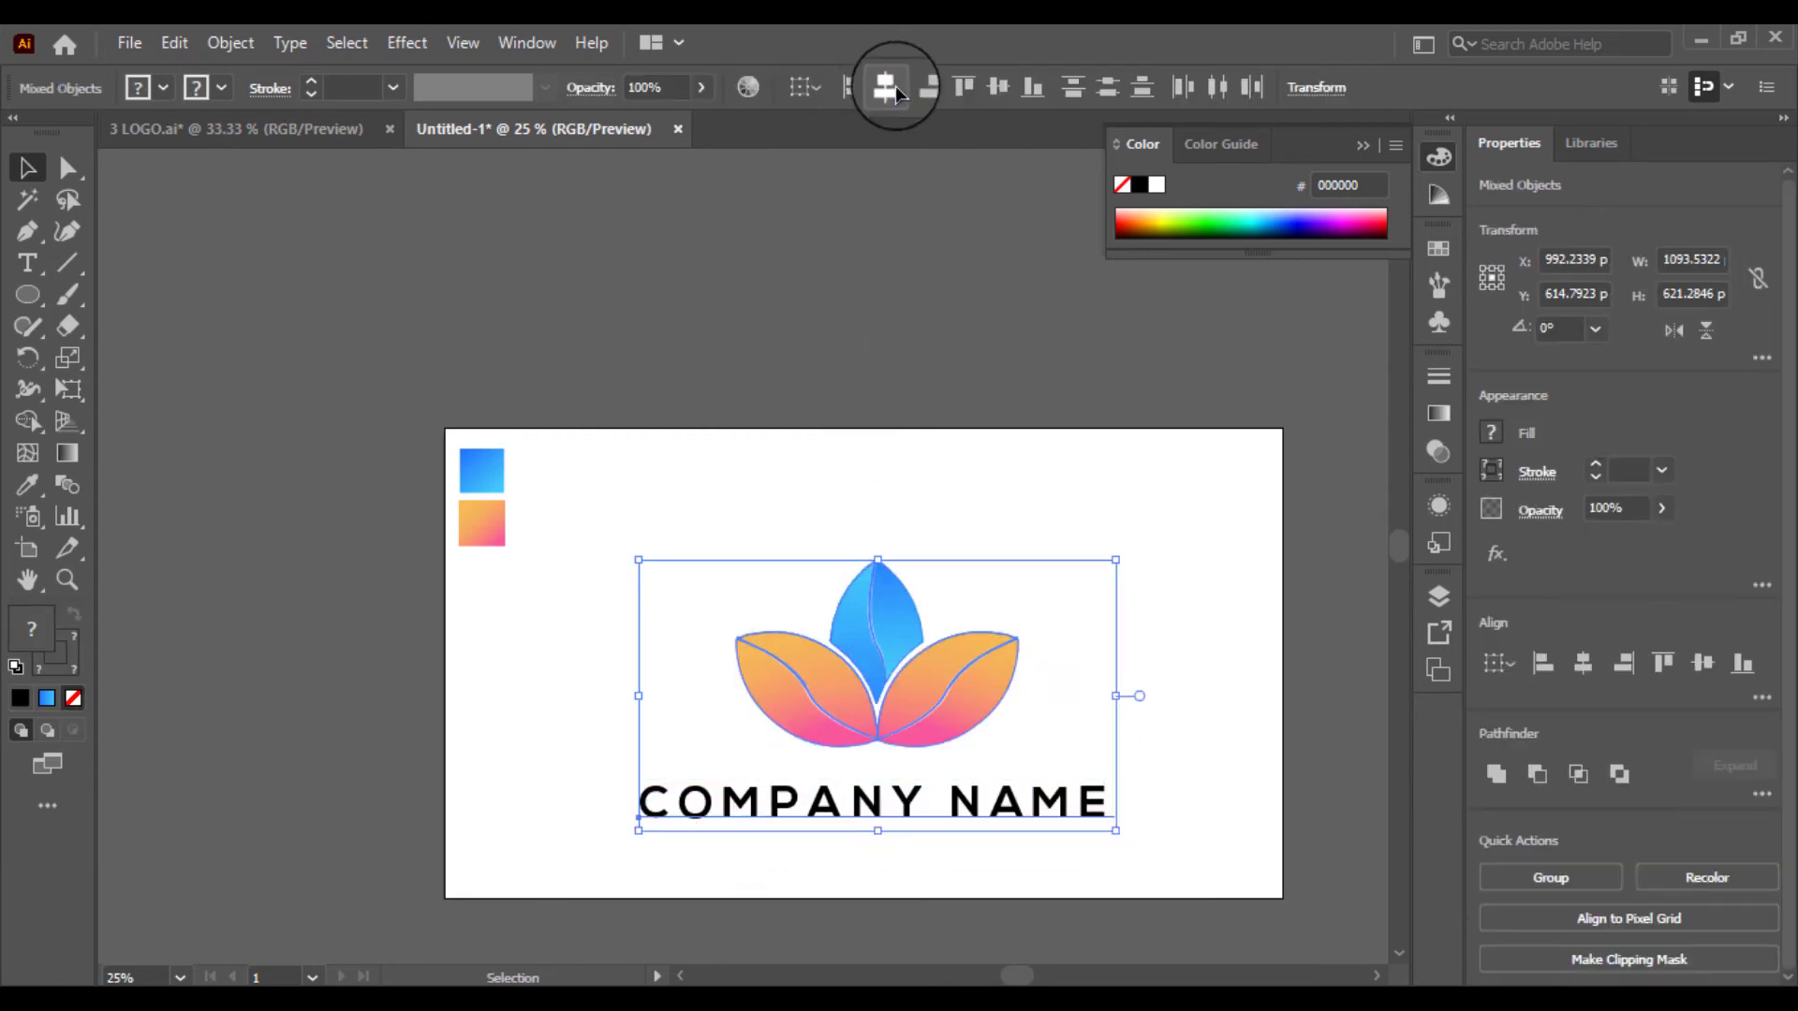
pyautogui.click(991, 530)
pyautogui.moveTo(877, 754); pyautogui.dragTo(789, 824)
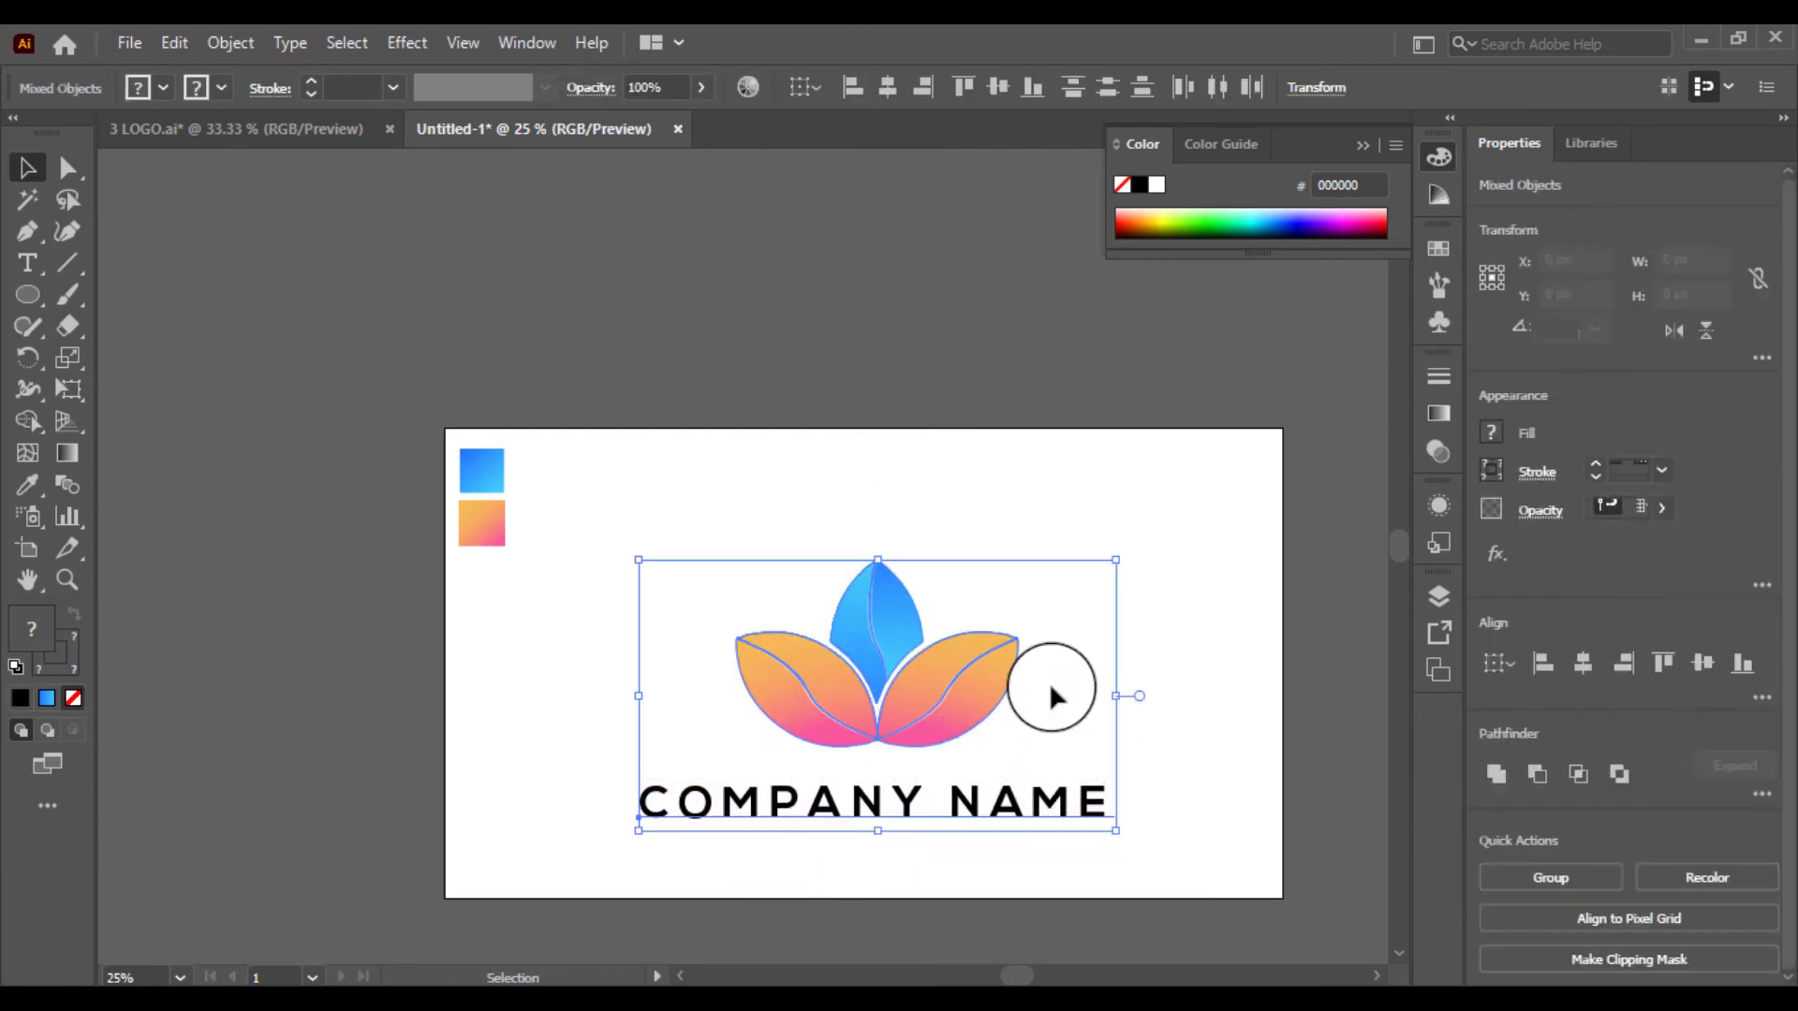
pyautogui.moveTo(977, 561); pyautogui.dragTo(901, 661)
pyautogui.click(1077, 616)
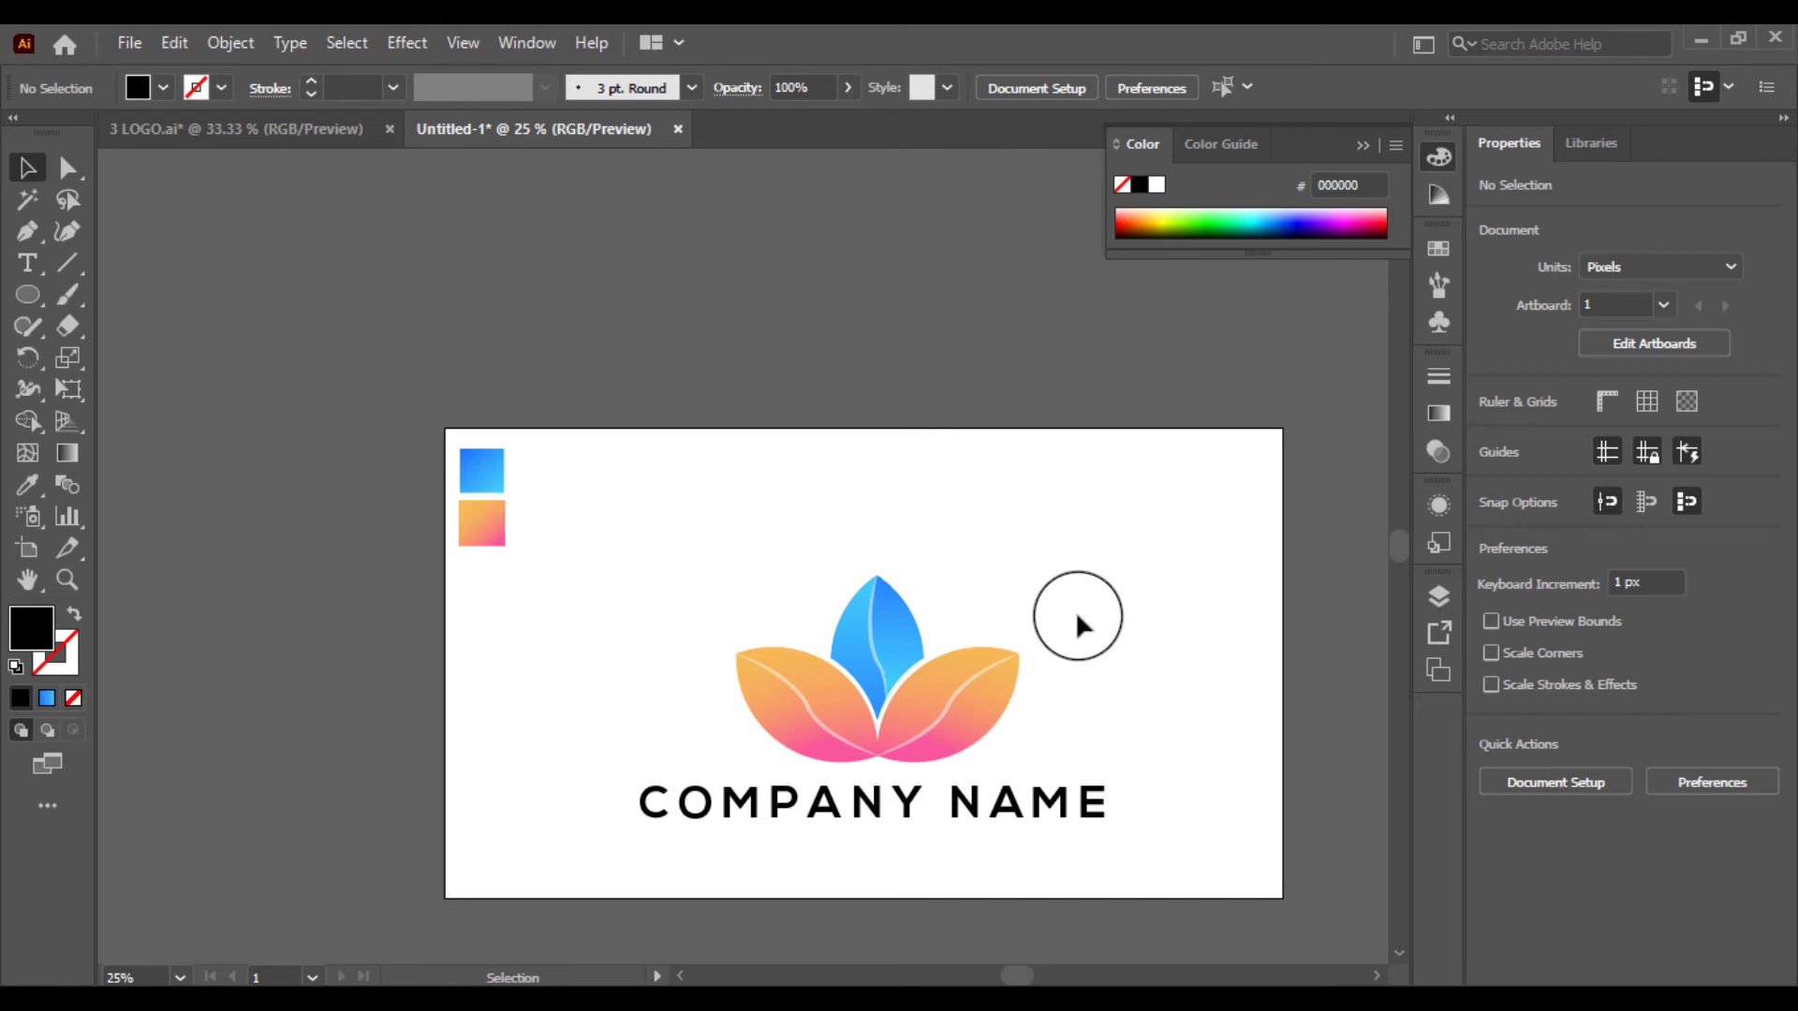
# Group the lotus with the COMPANY NAME text and scale the group down proportionally about its centre to about 855 px wide.
pyautogui.moveTo(1076, 616); pyautogui.dragTo(843, 783)
pyautogui.rightClick(882, 721)
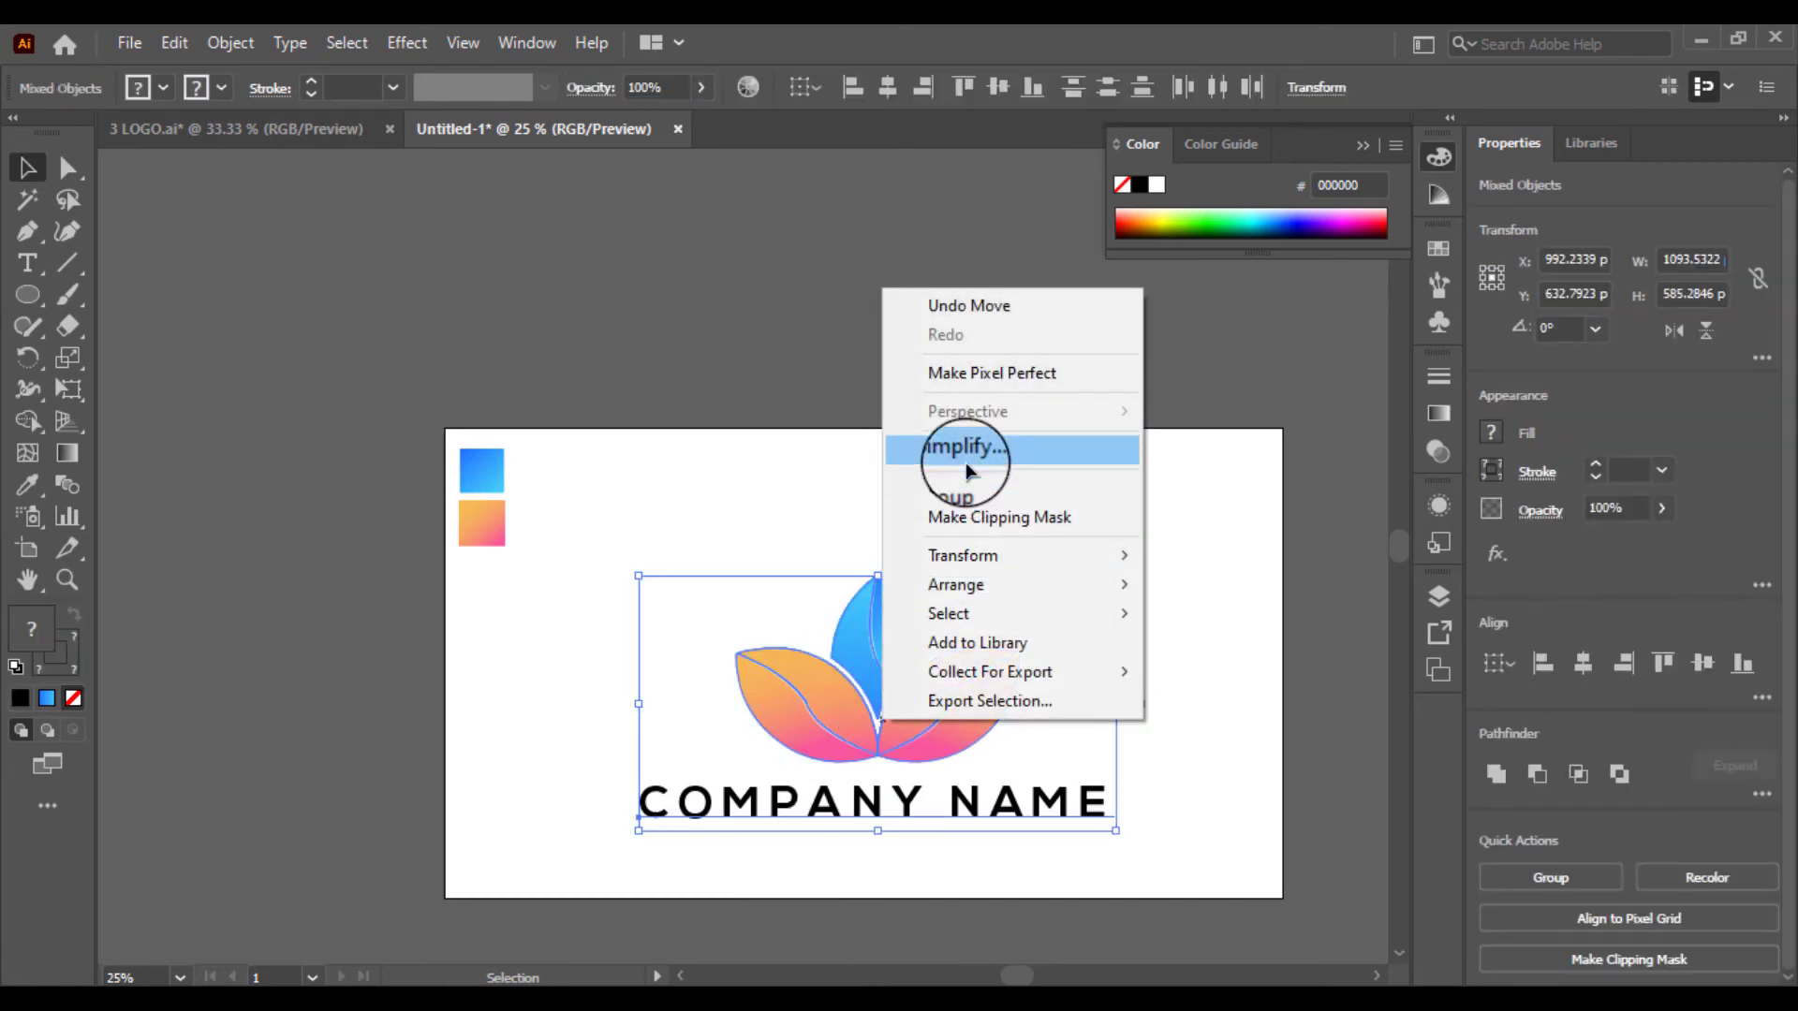
pyautogui.click(973, 486)
pyautogui.moveTo(1115, 575); pyautogui.dragTo(671, 791)
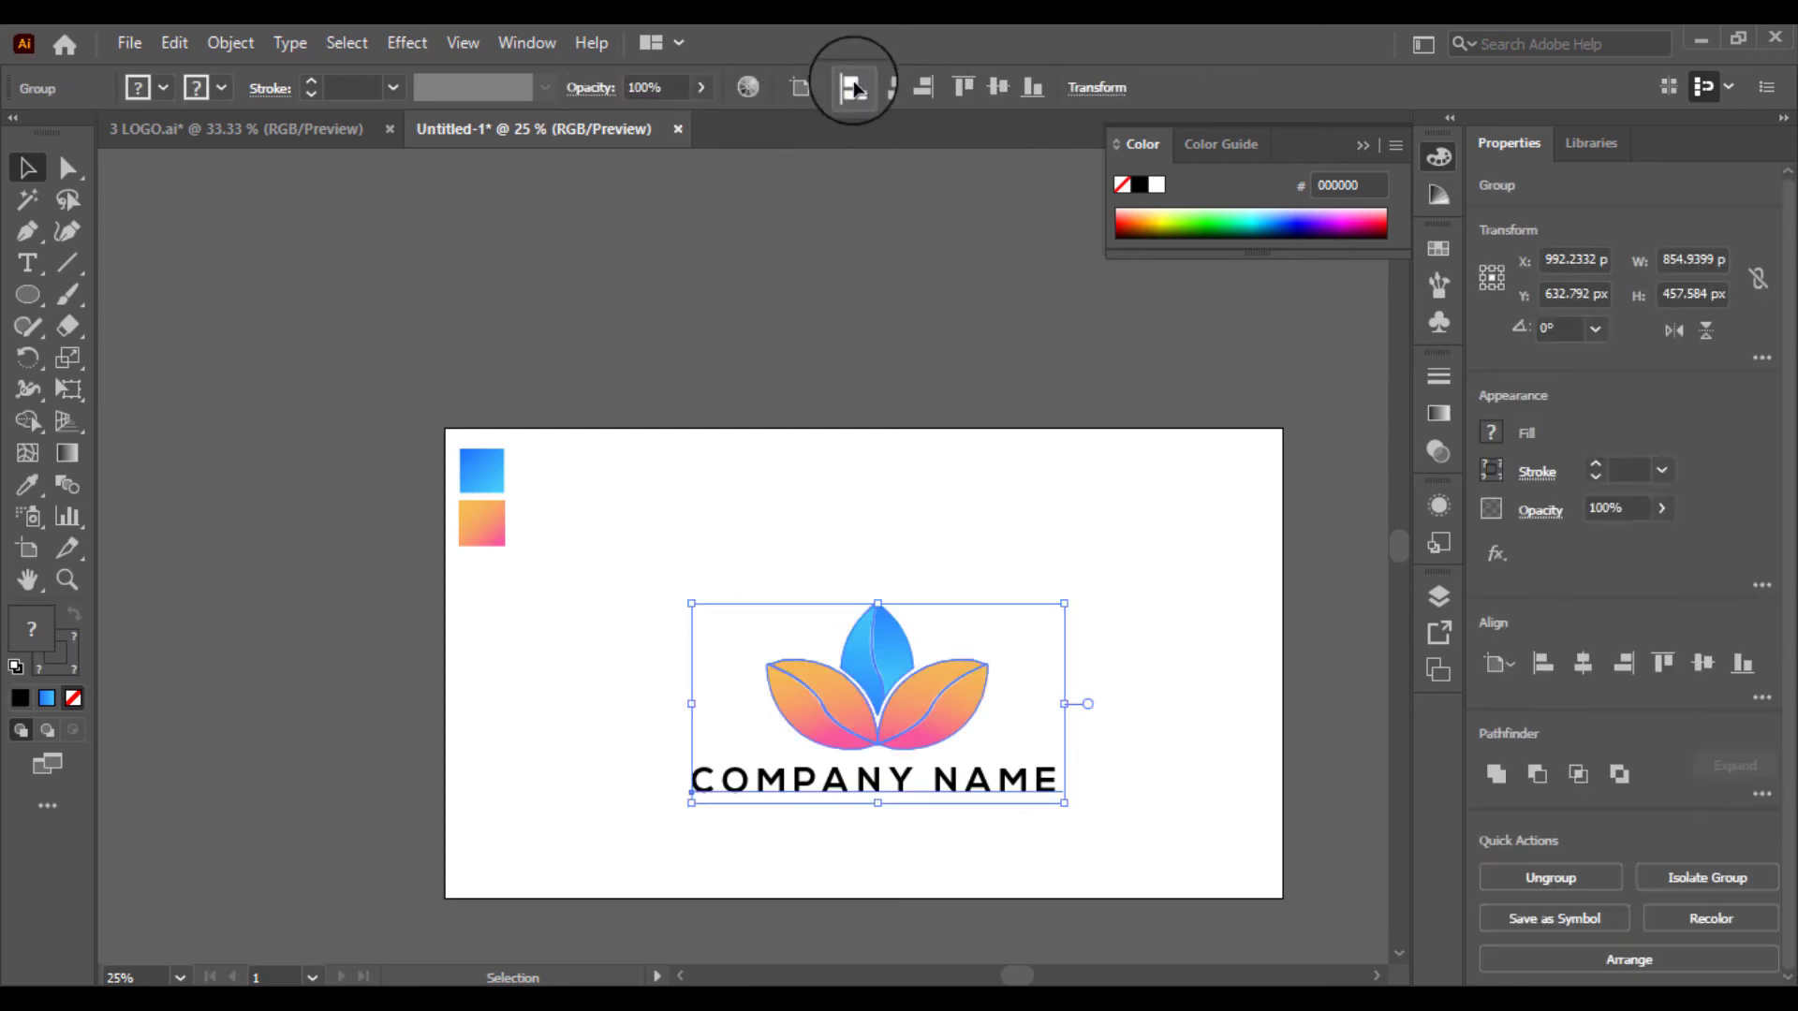
# Centre the logo group horizontally and vertically on the artboard.
pyautogui.click(888, 87)
pyautogui.click(997, 87)
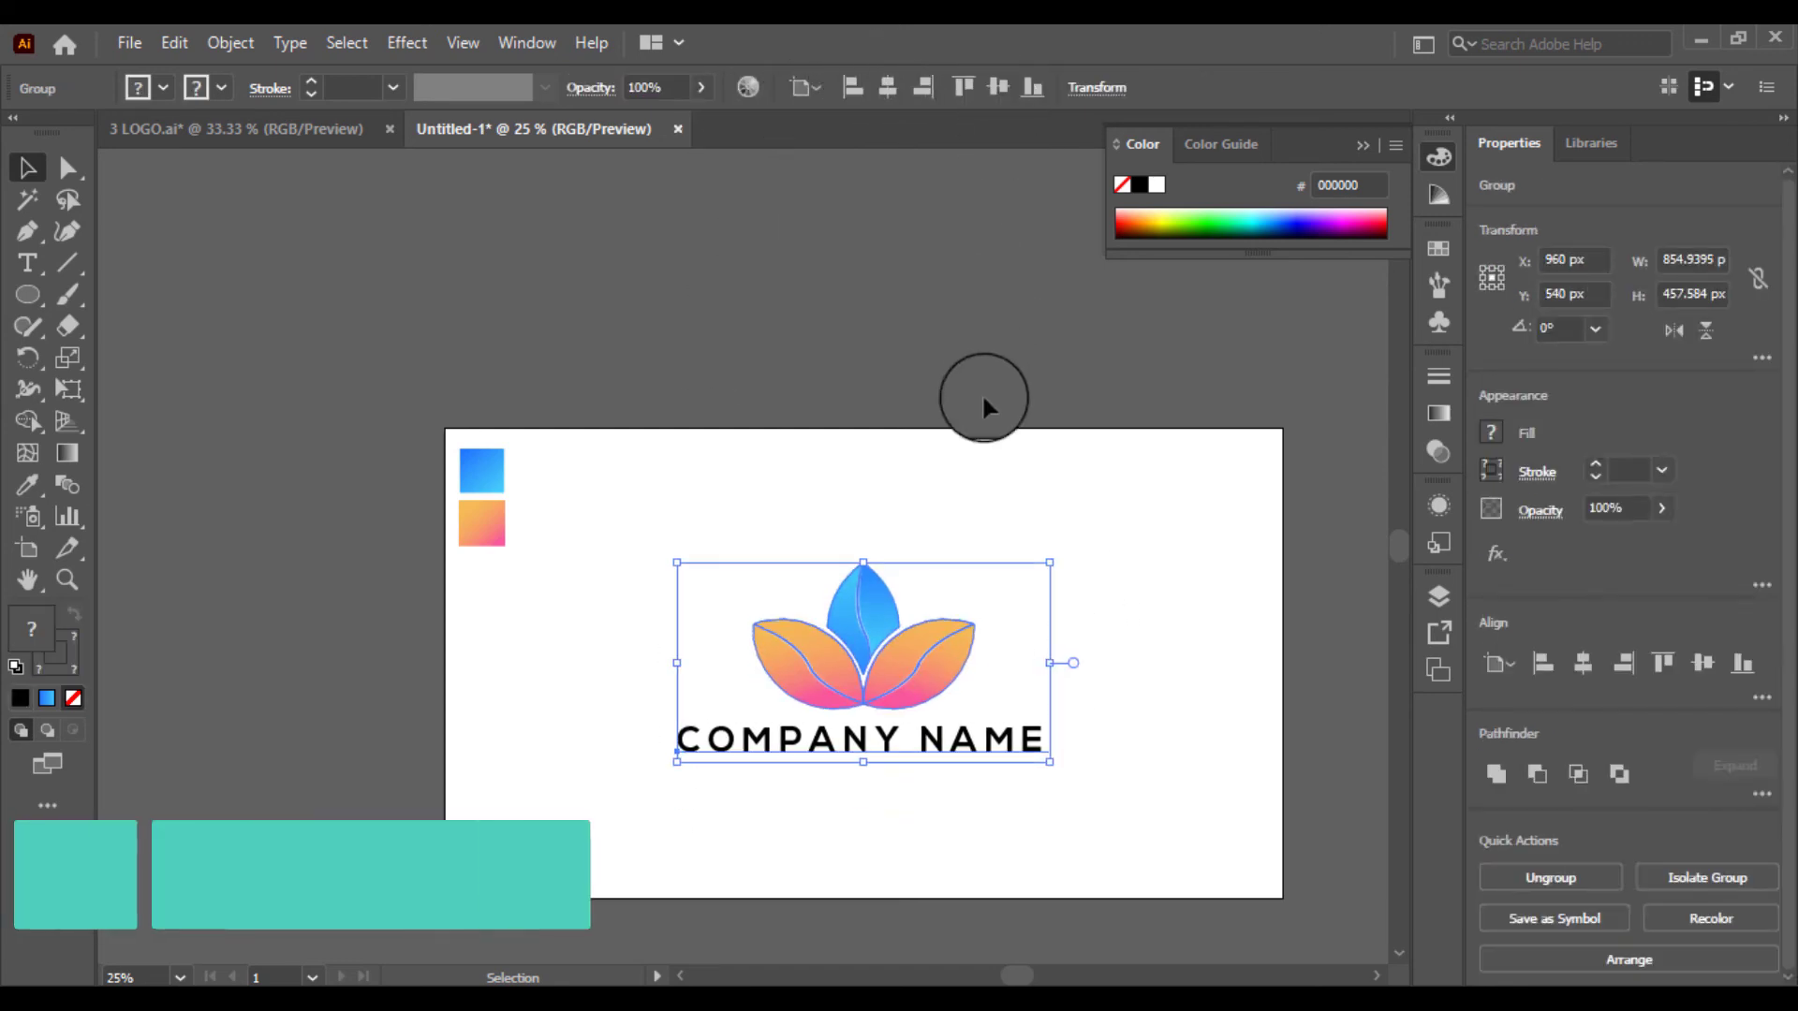
pyautogui.click(961, 489)
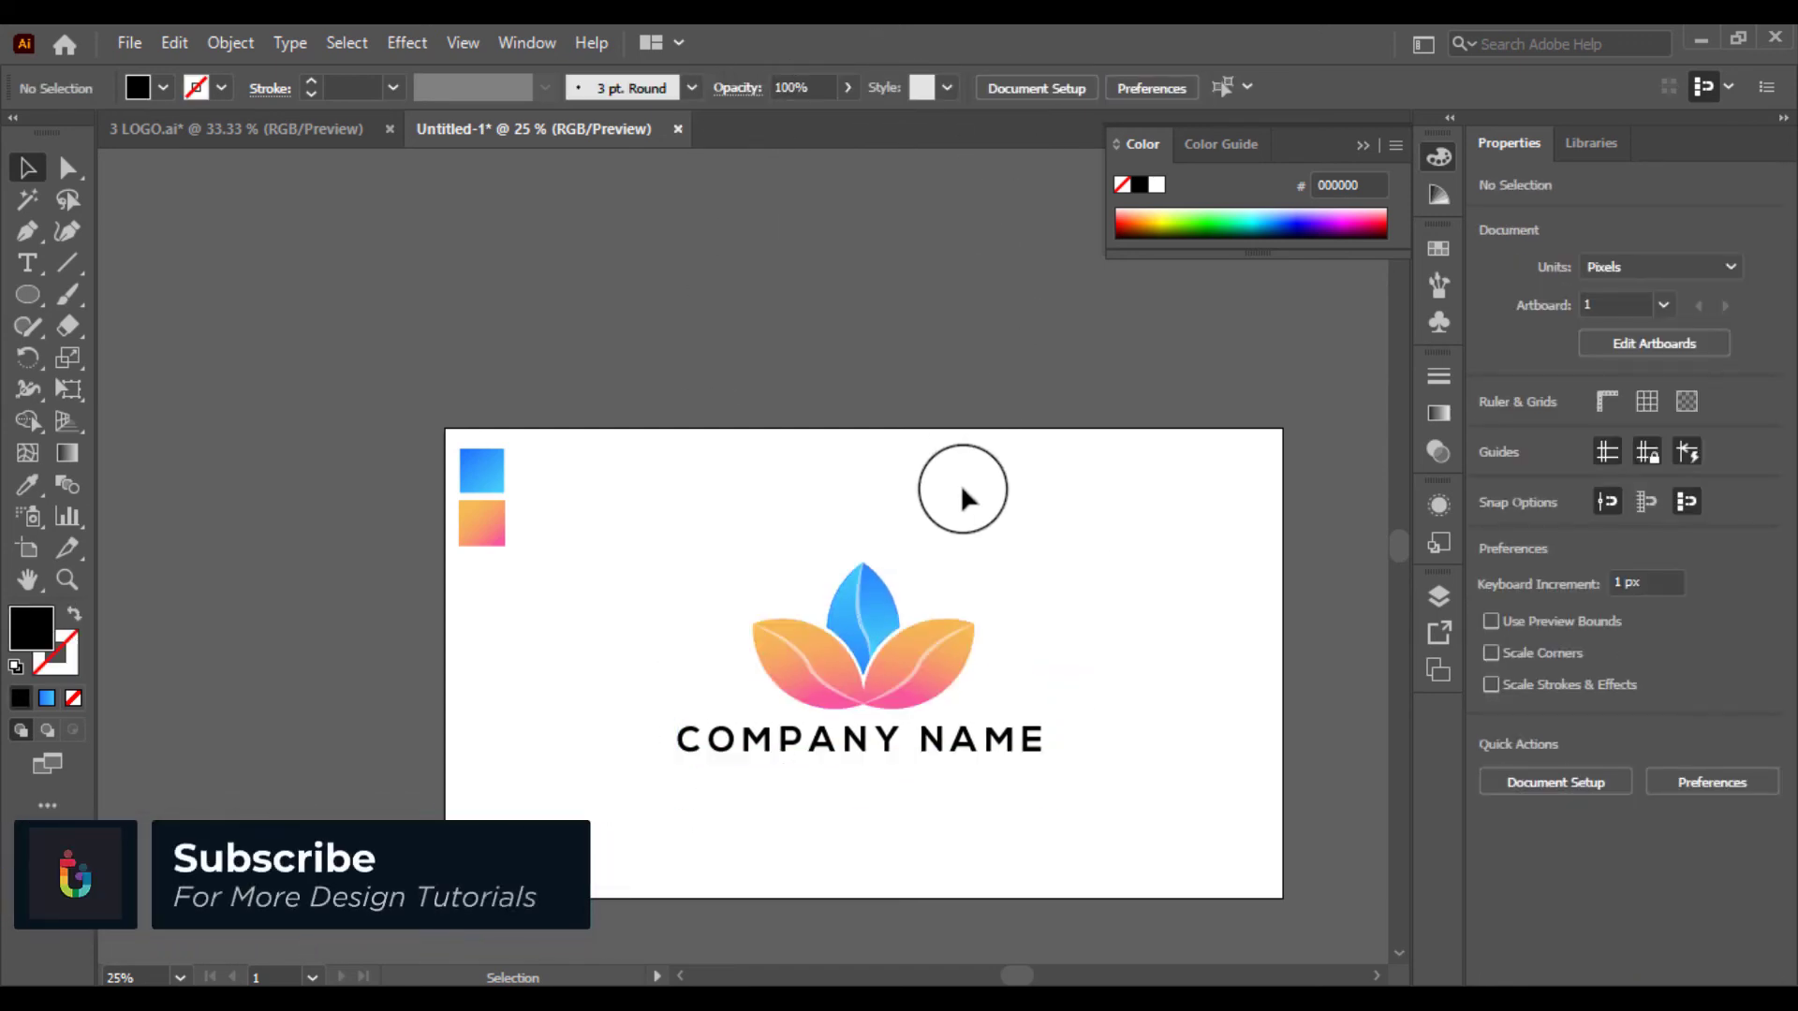
# Draw a black square about 471 px wide and place it in the artboard's upper-right corner area.
pyautogui.hotkey('ctrl', '=')
pyautogui.moveTo(962, 488); pyautogui.dragTo(732, 395)
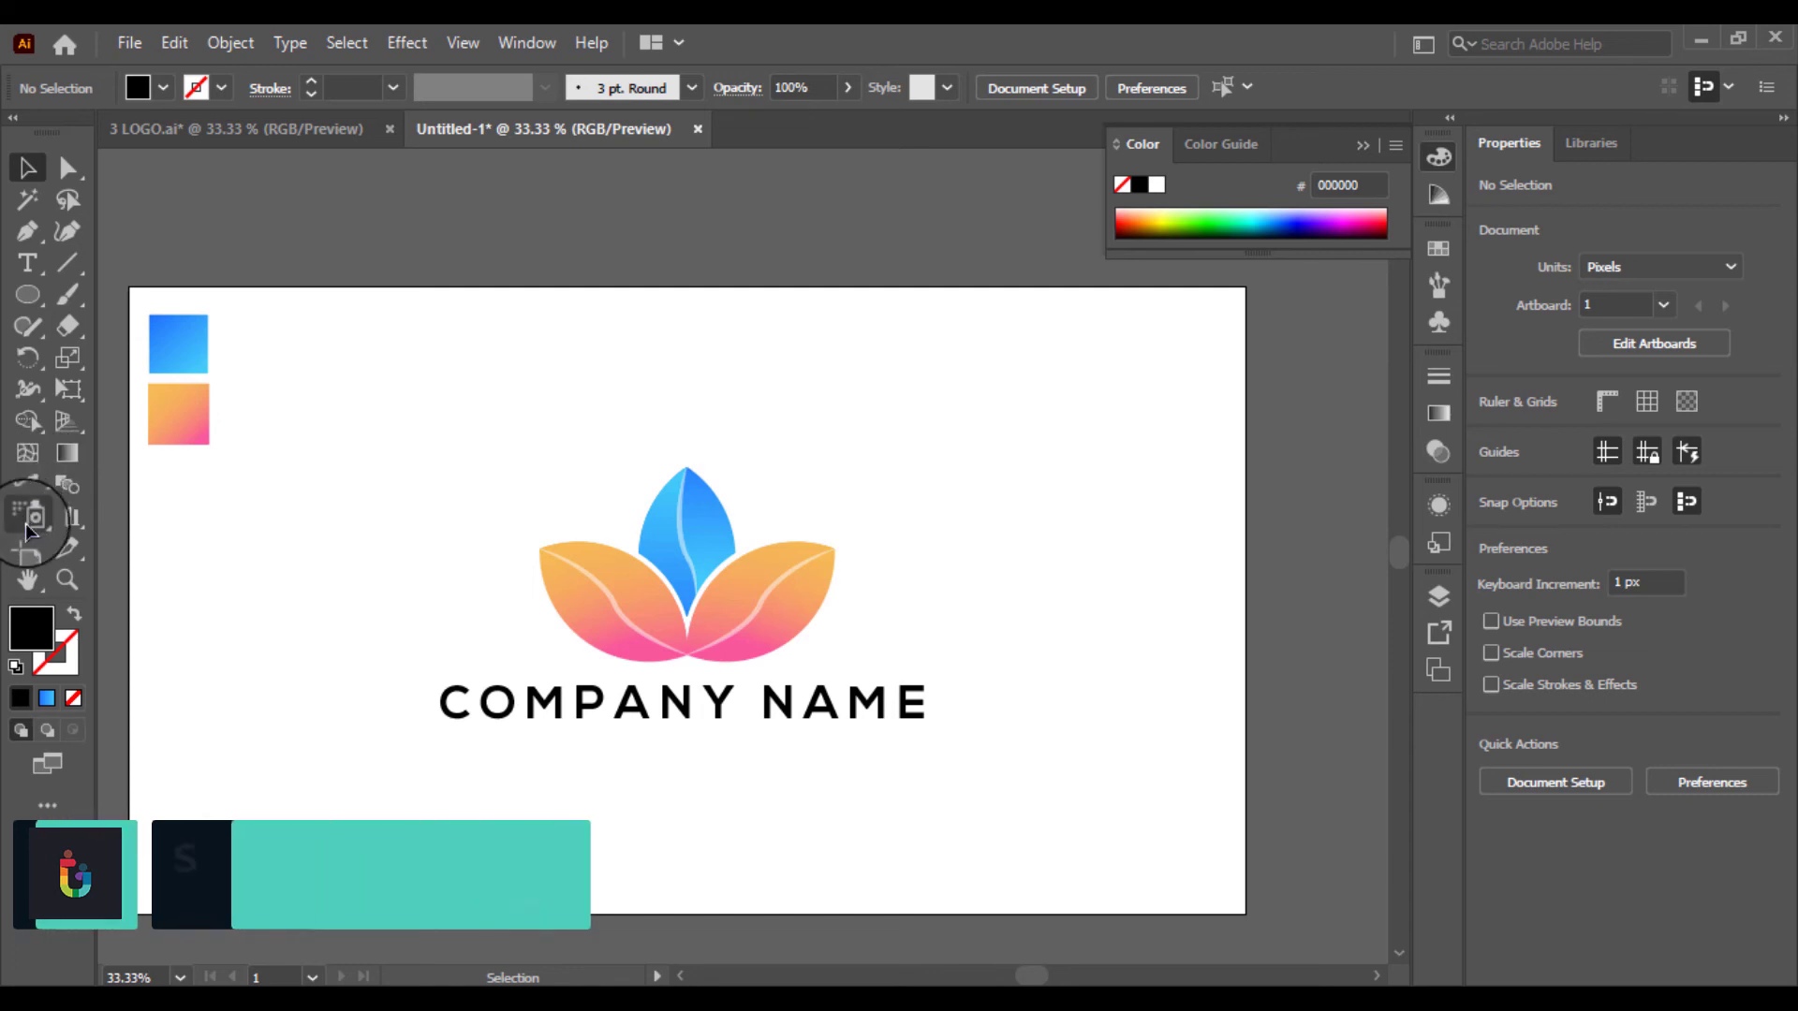
pyautogui.moveTo(27, 293); pyautogui.dragTo(93, 297)
pyautogui.moveTo(958, 327); pyautogui.dragTo(1234, 552)
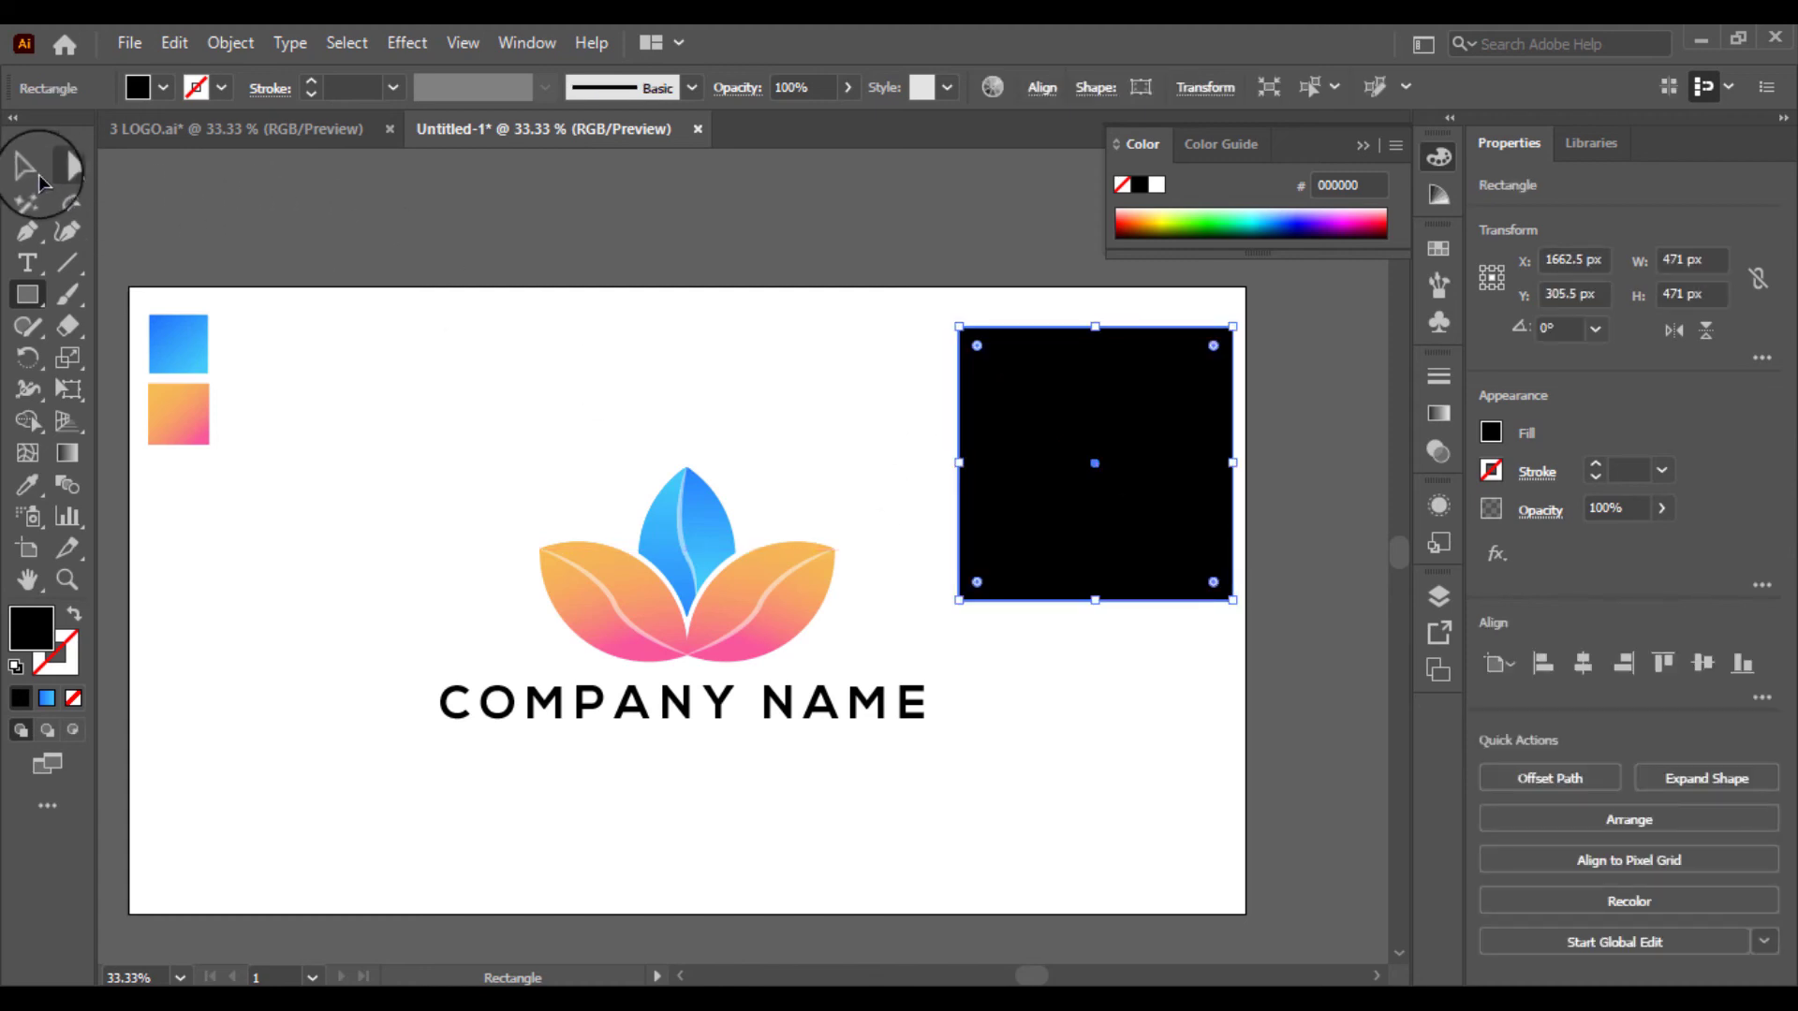
pyautogui.click(38, 177)
pyautogui.moveTo(1048, 440)
pyautogui.mouseDown()
pyautogui.moveTo(1015, 434)
pyautogui.moveTo(1043, 431)
pyautogui.mouseUp()
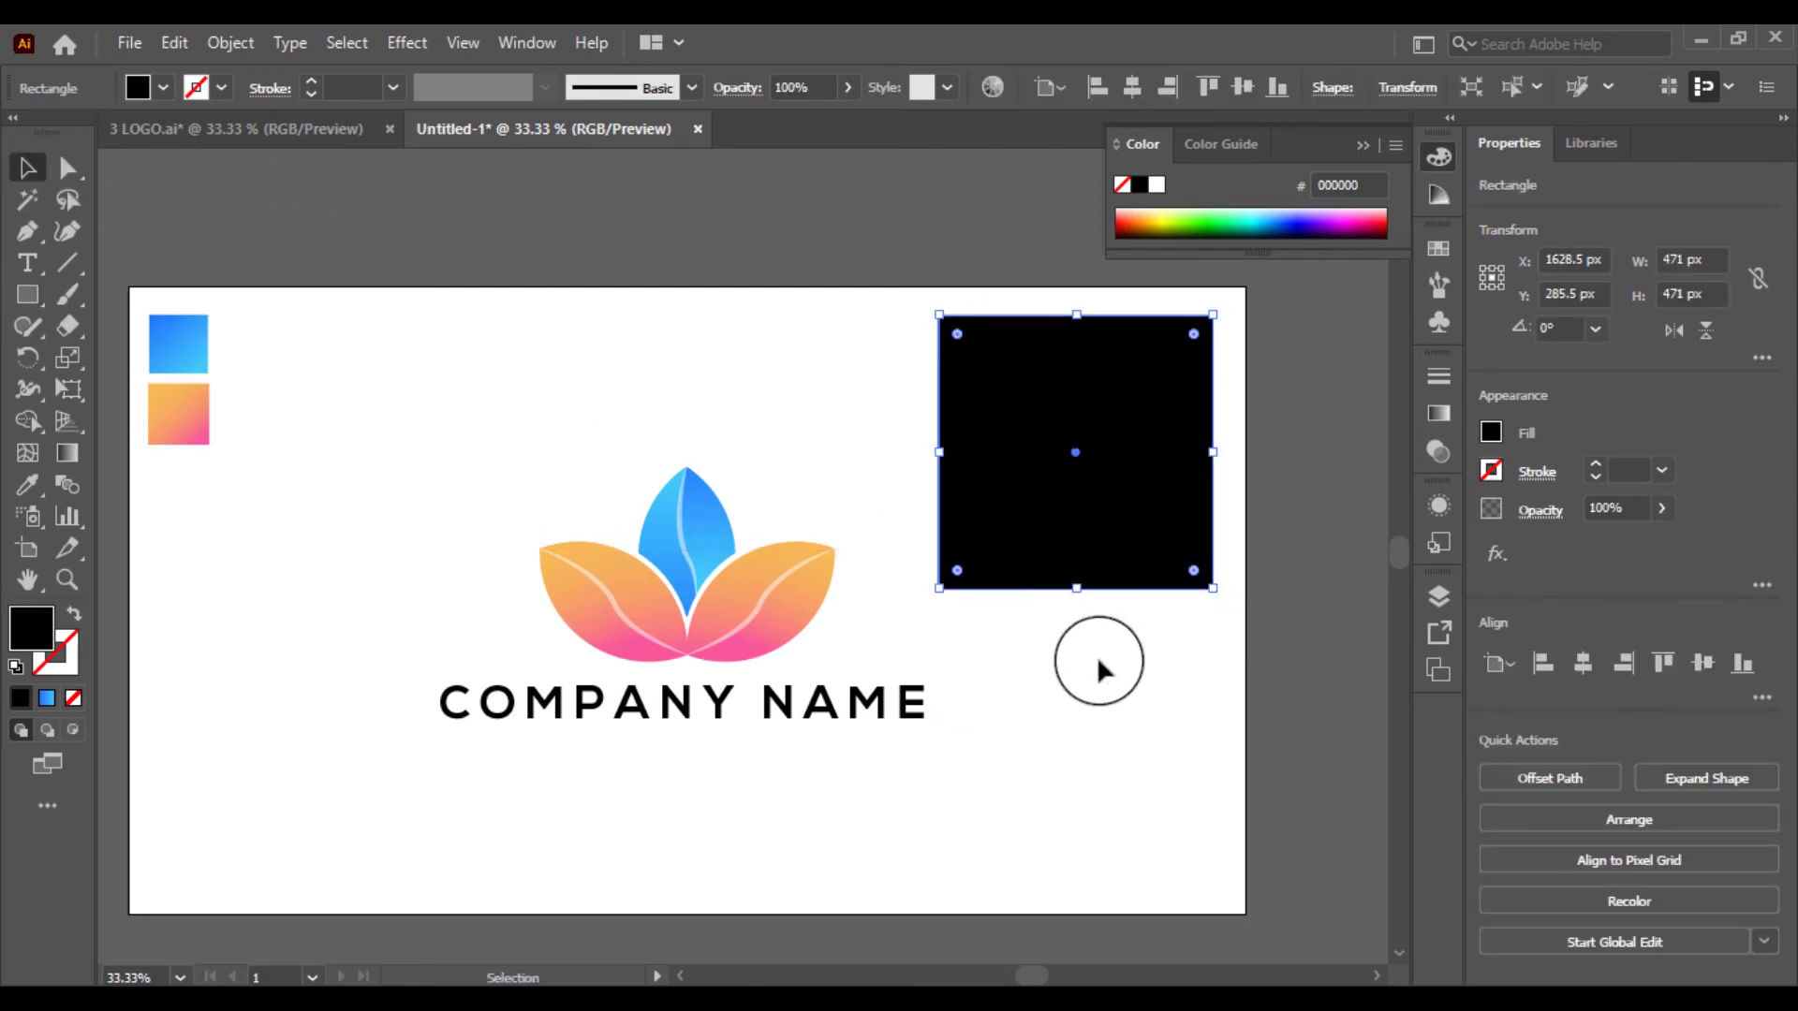
# Try filling the square with the blue gradient sampled from the central leaf, and return it to solid black.
pyautogui.doubleClick(42, 636)
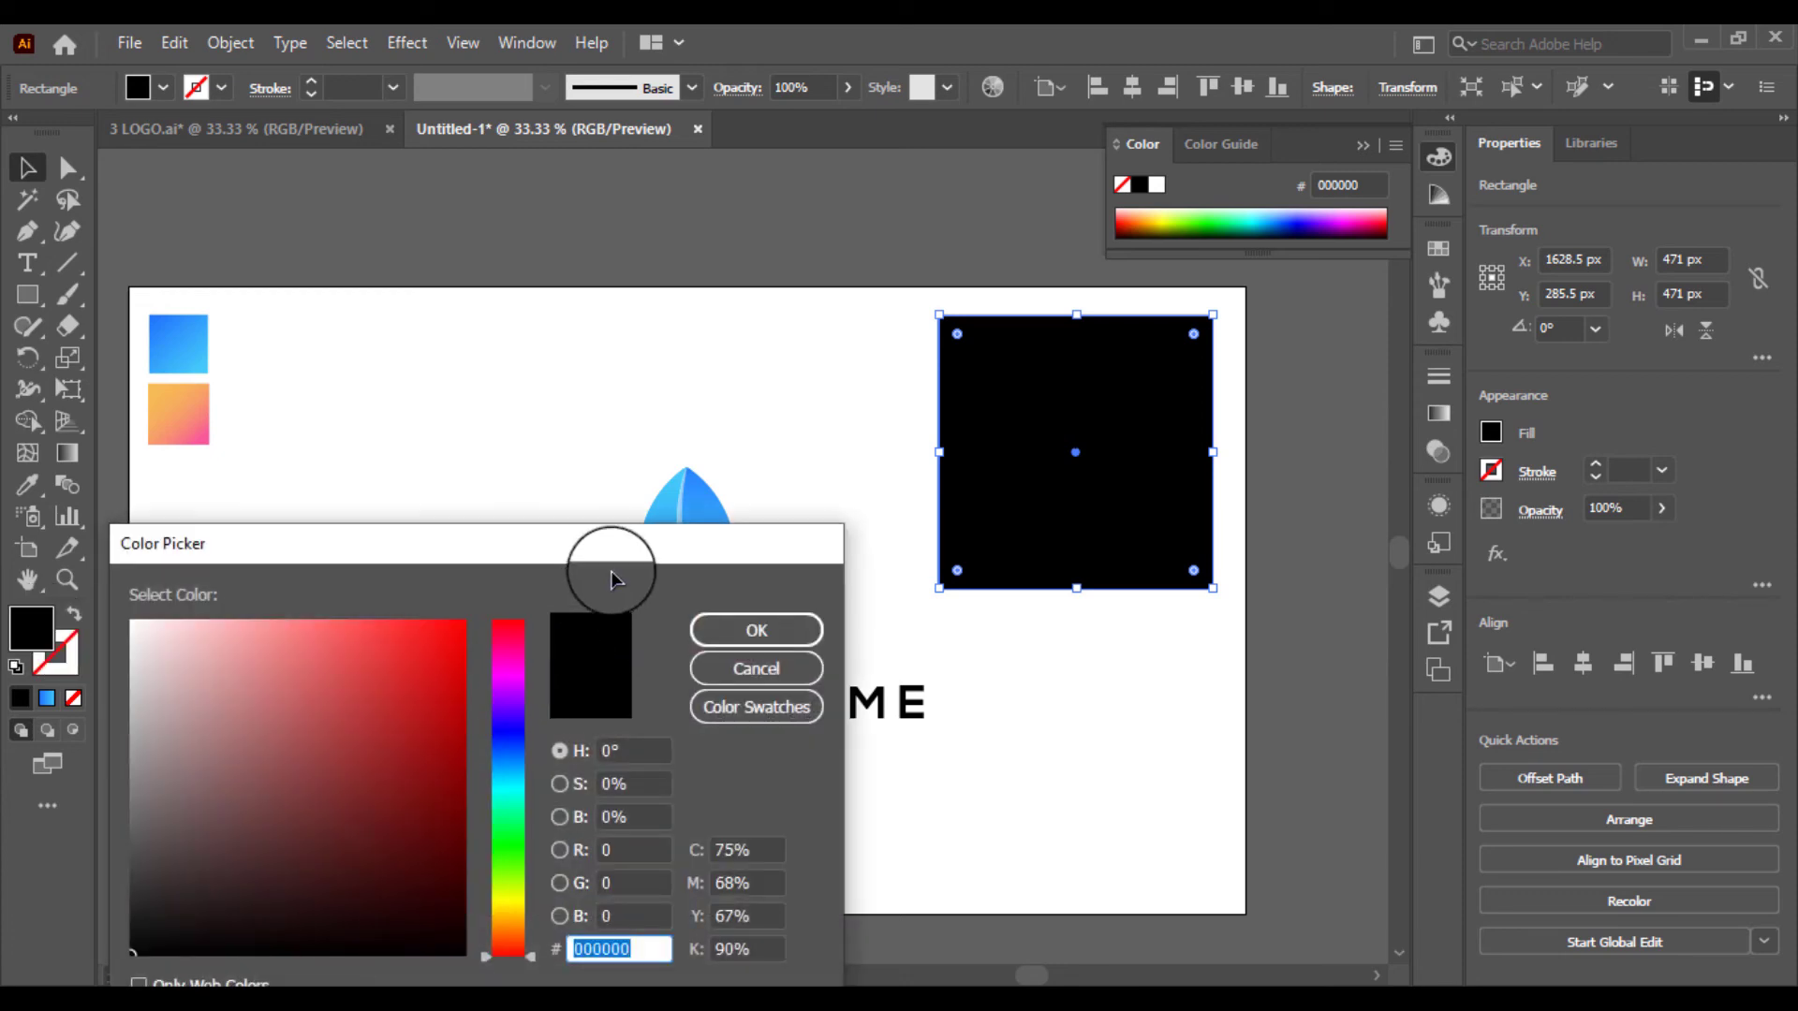
pyautogui.moveTo(610, 571); pyautogui.dragTo(1417, 450)
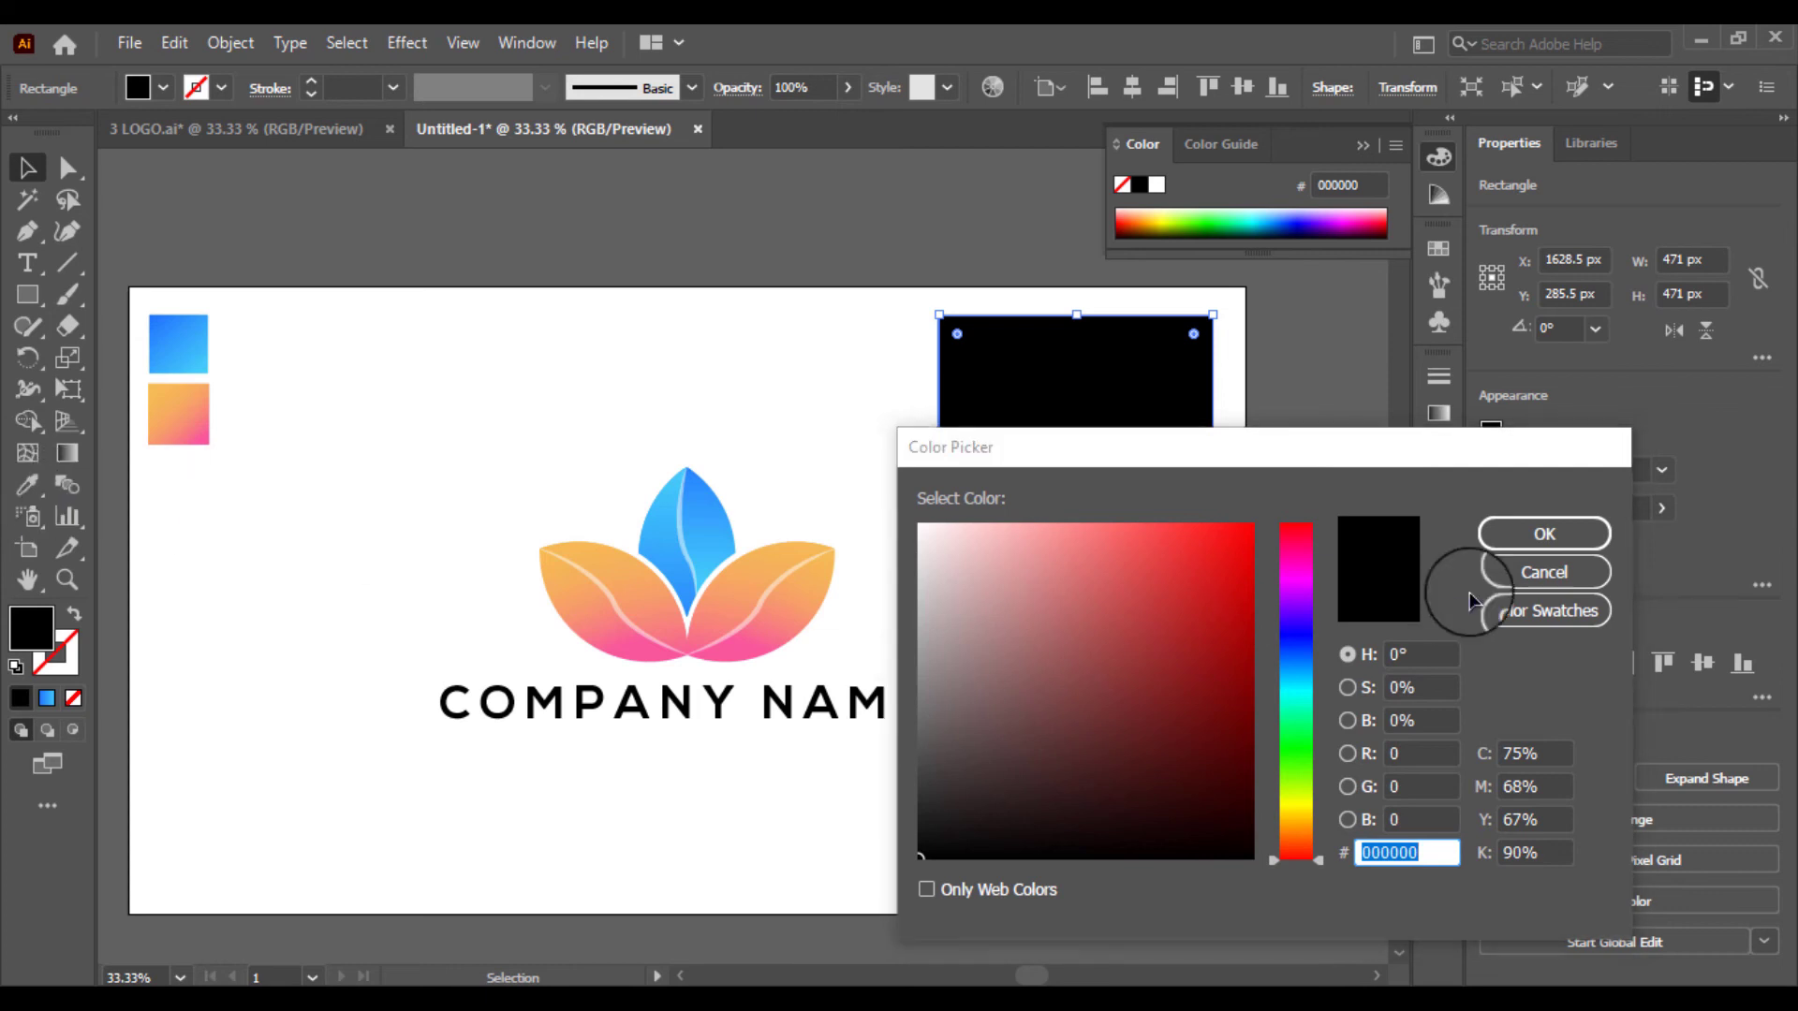
pyautogui.click(1501, 530)
pyautogui.click(28, 487)
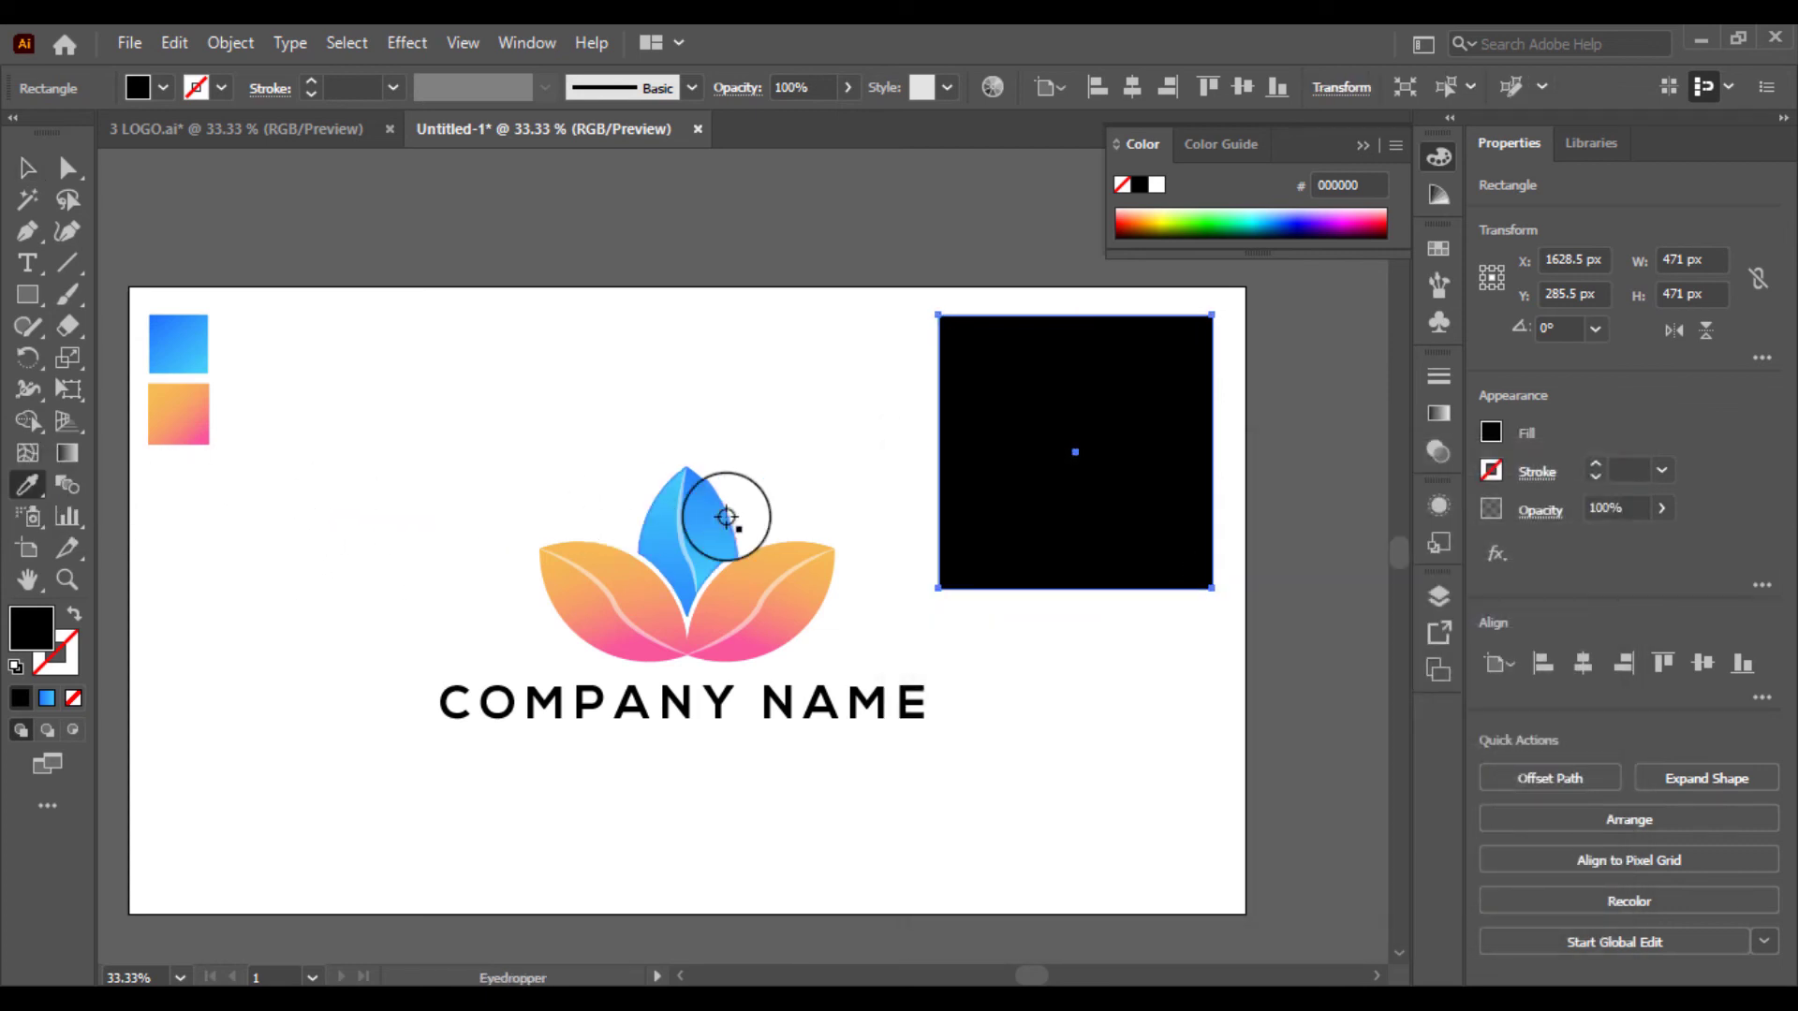
pyautogui.click(715, 521)
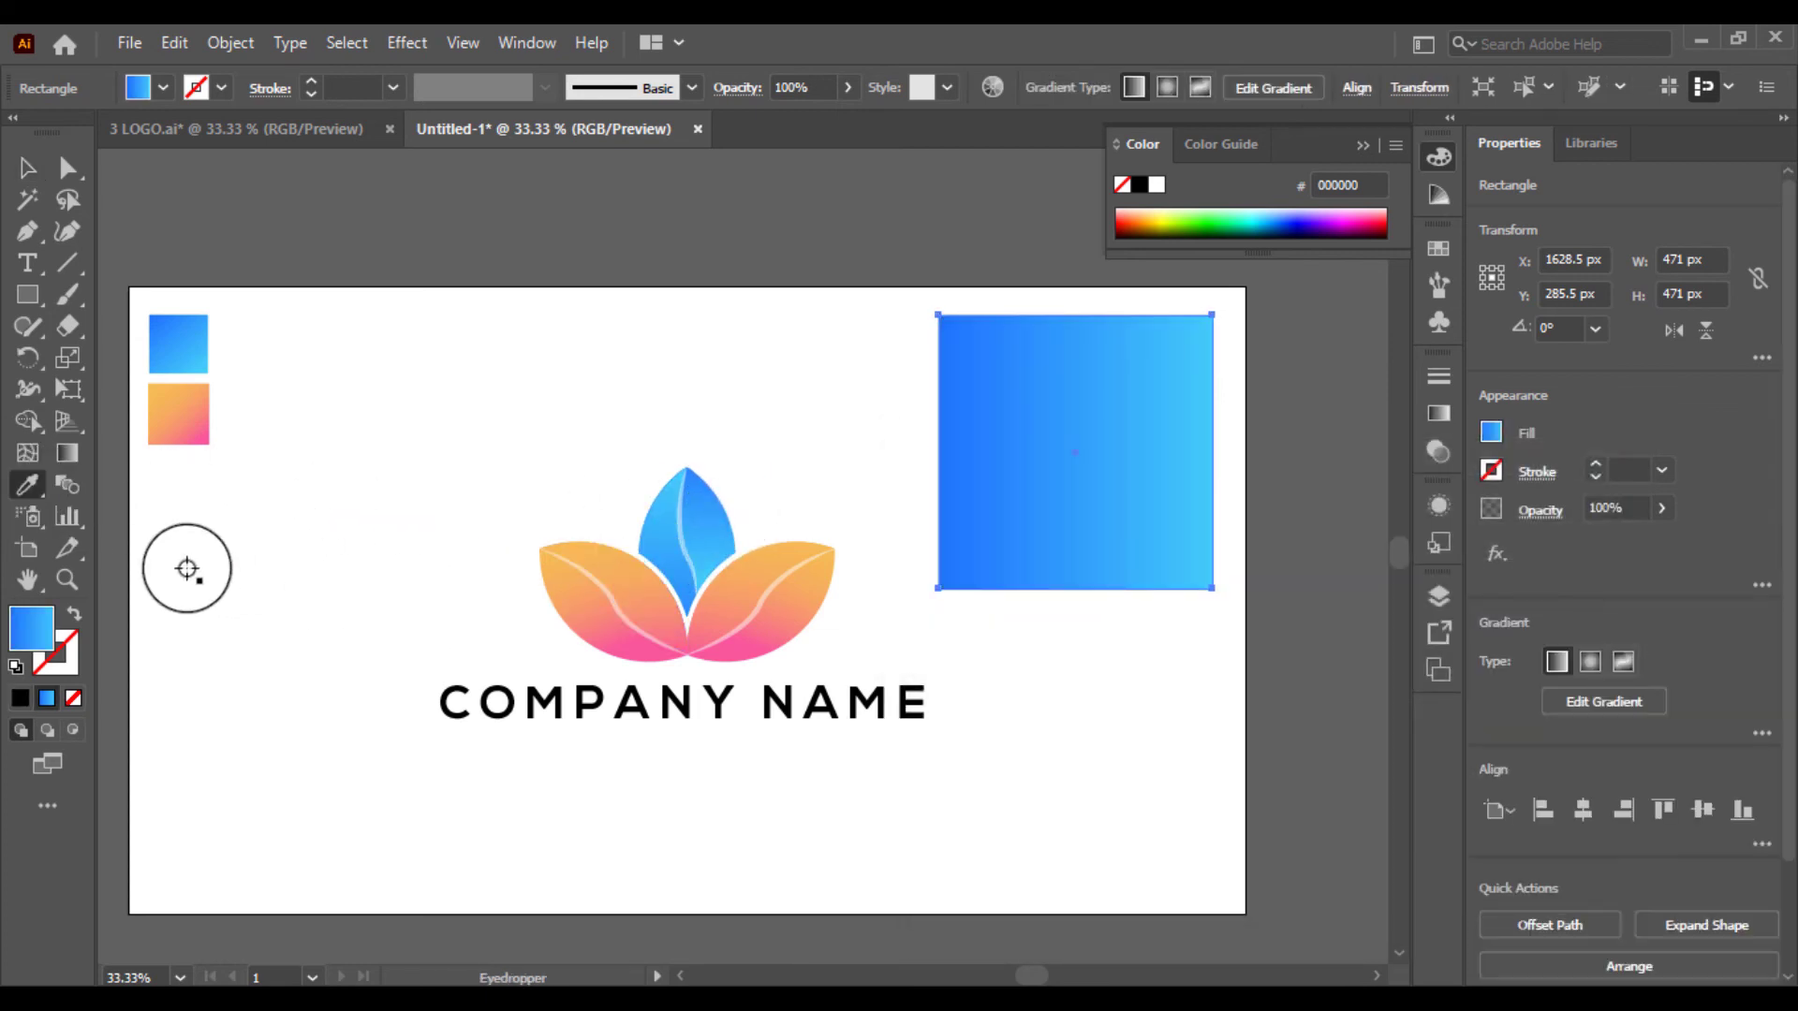
pyautogui.click(25, 700)
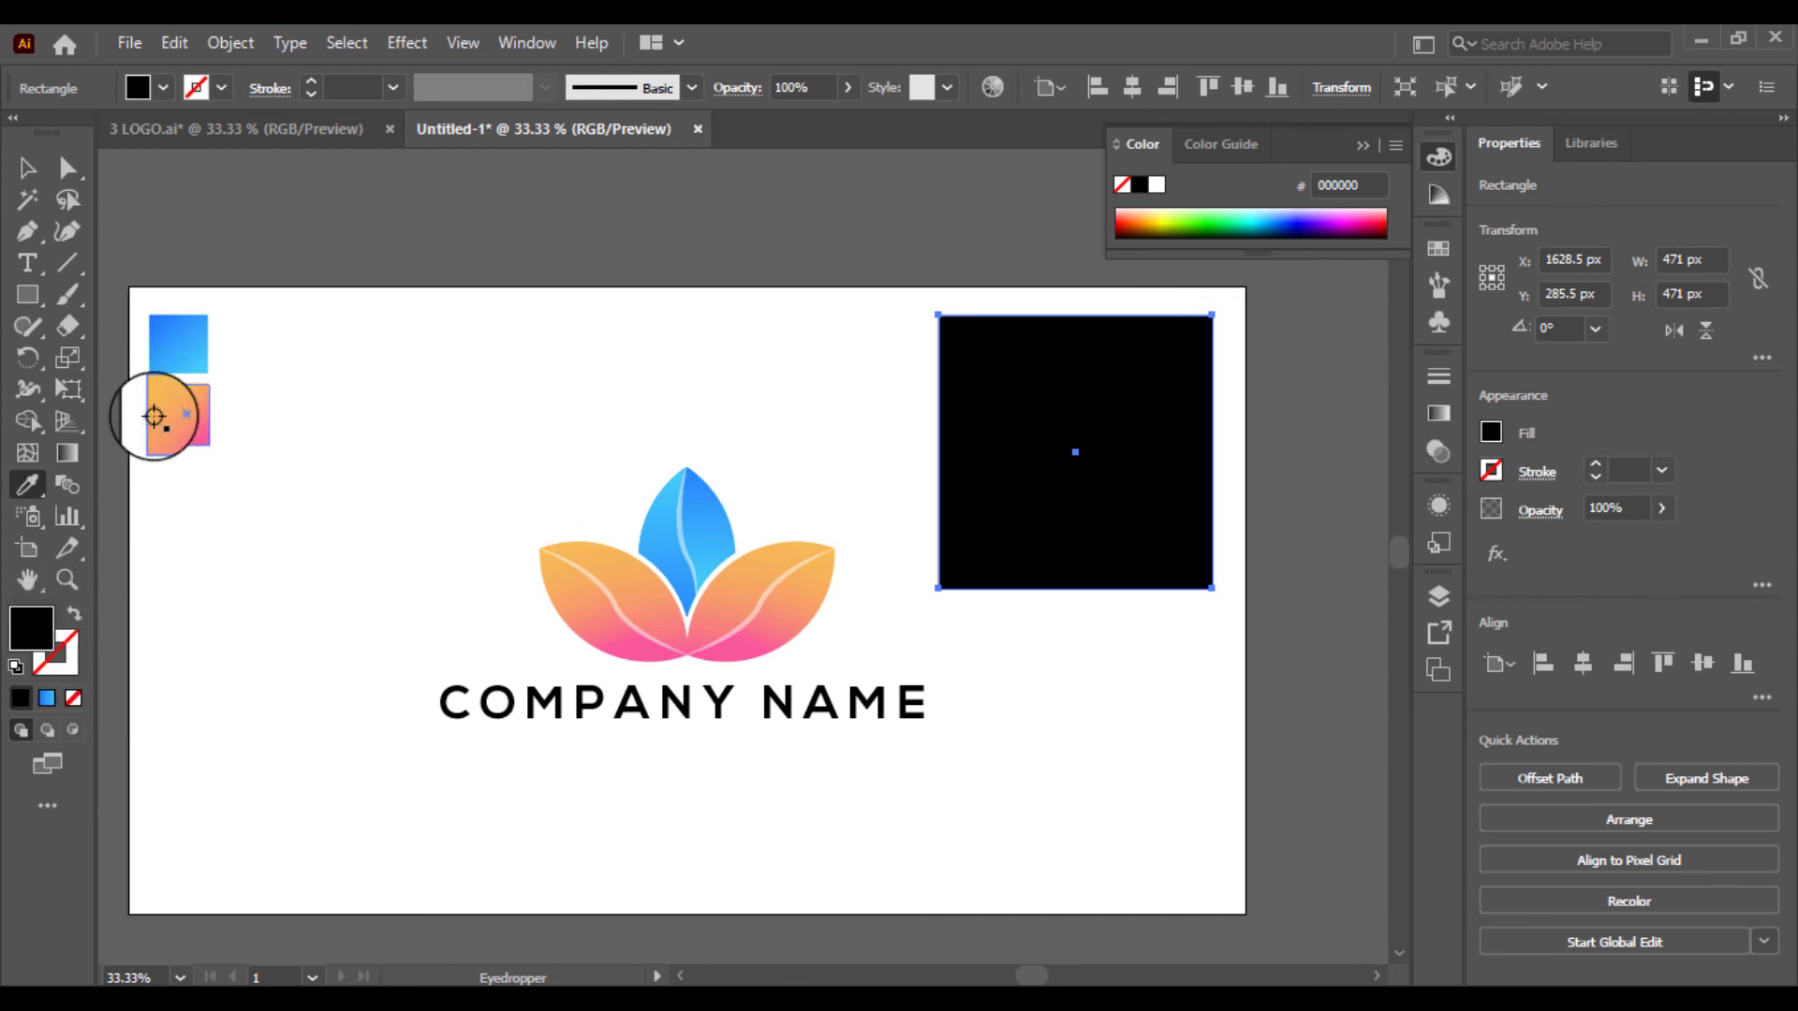
# Set the square's fill to dark navy 061935.
pyautogui.doubleClick(31, 627)
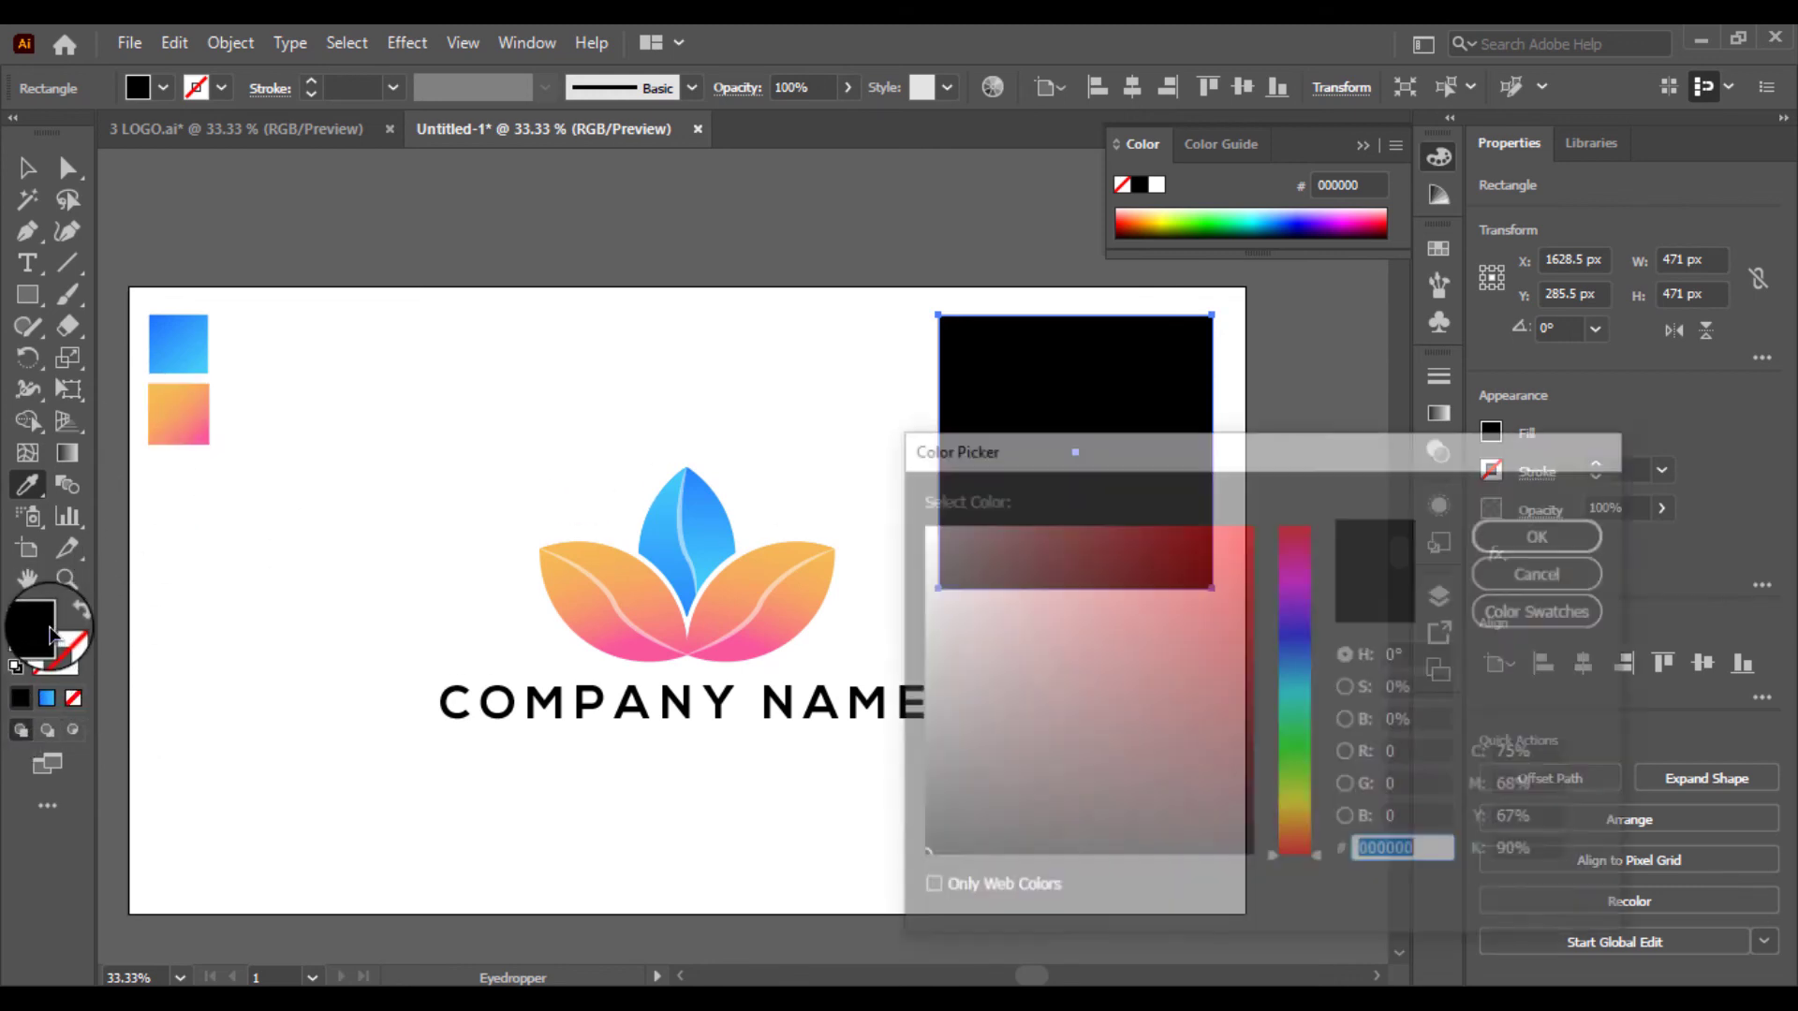
pyautogui.moveTo(1297, 698); pyautogui.dragTo(1283, 670)
pyautogui.moveTo(1167, 726); pyautogui.dragTo(1173, 778)
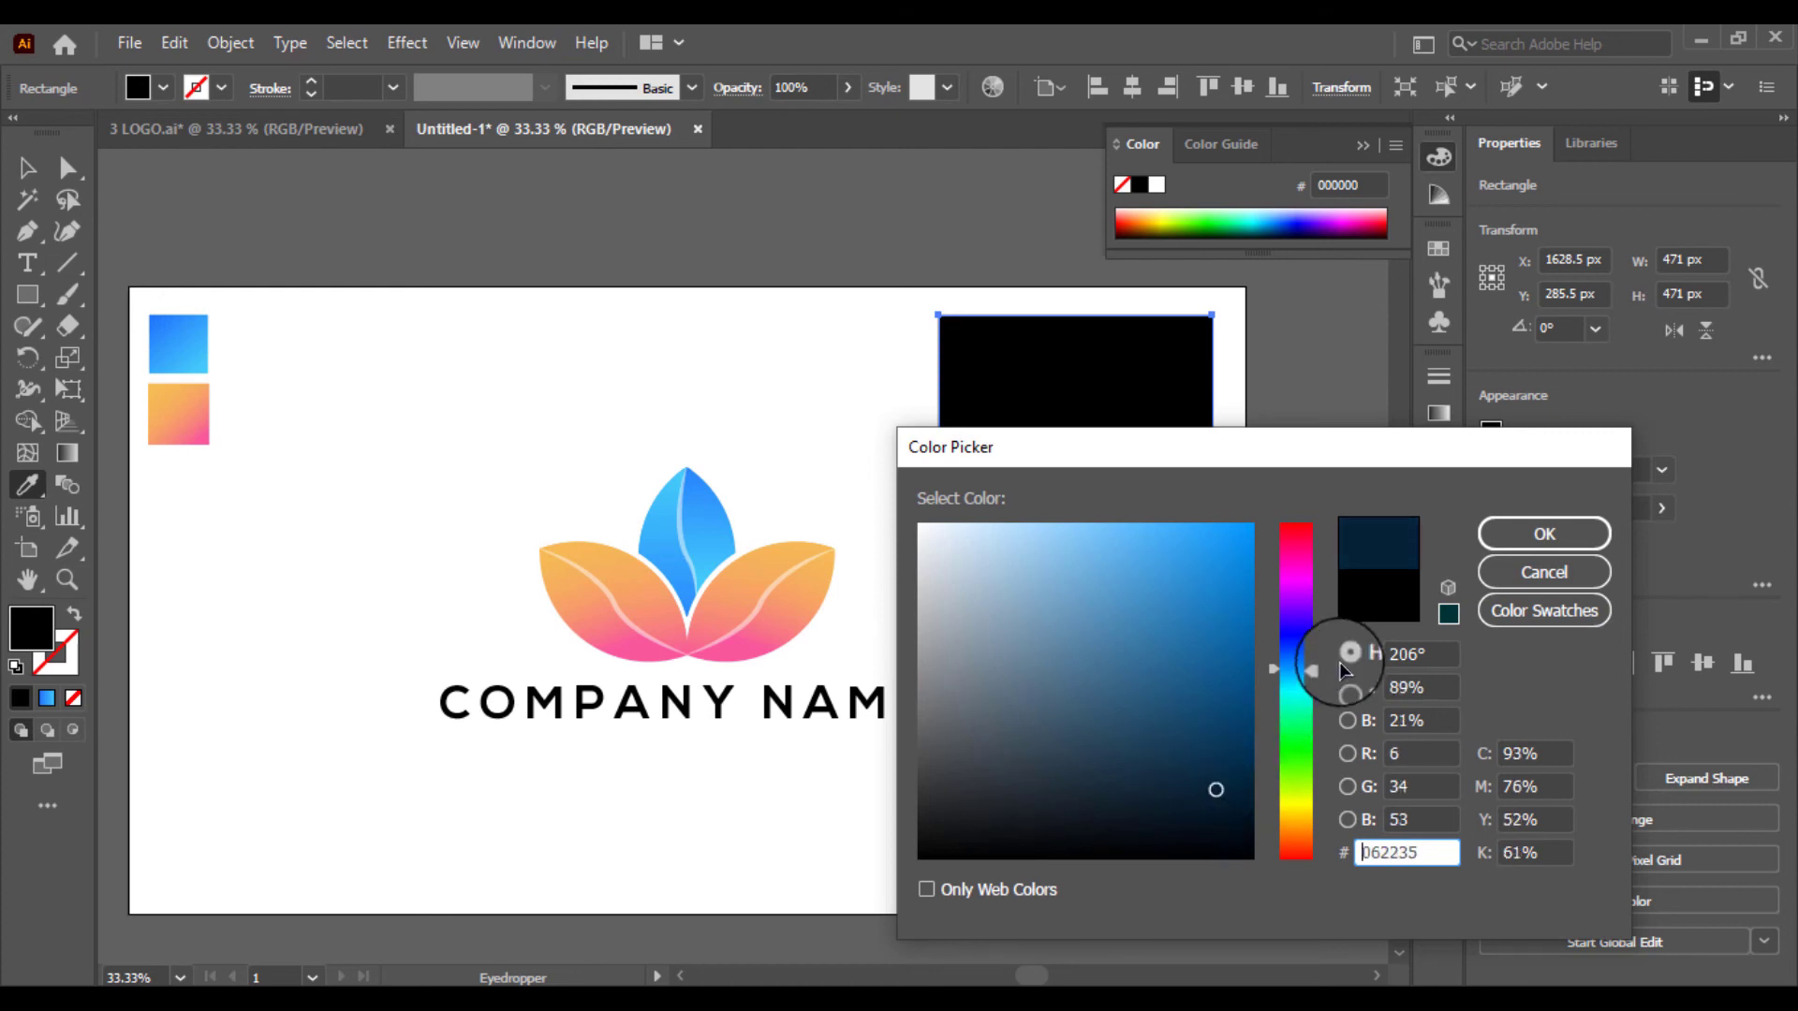
pyautogui.moveTo(1341, 670); pyautogui.dragTo(1294, 658)
pyautogui.click(1494, 543)
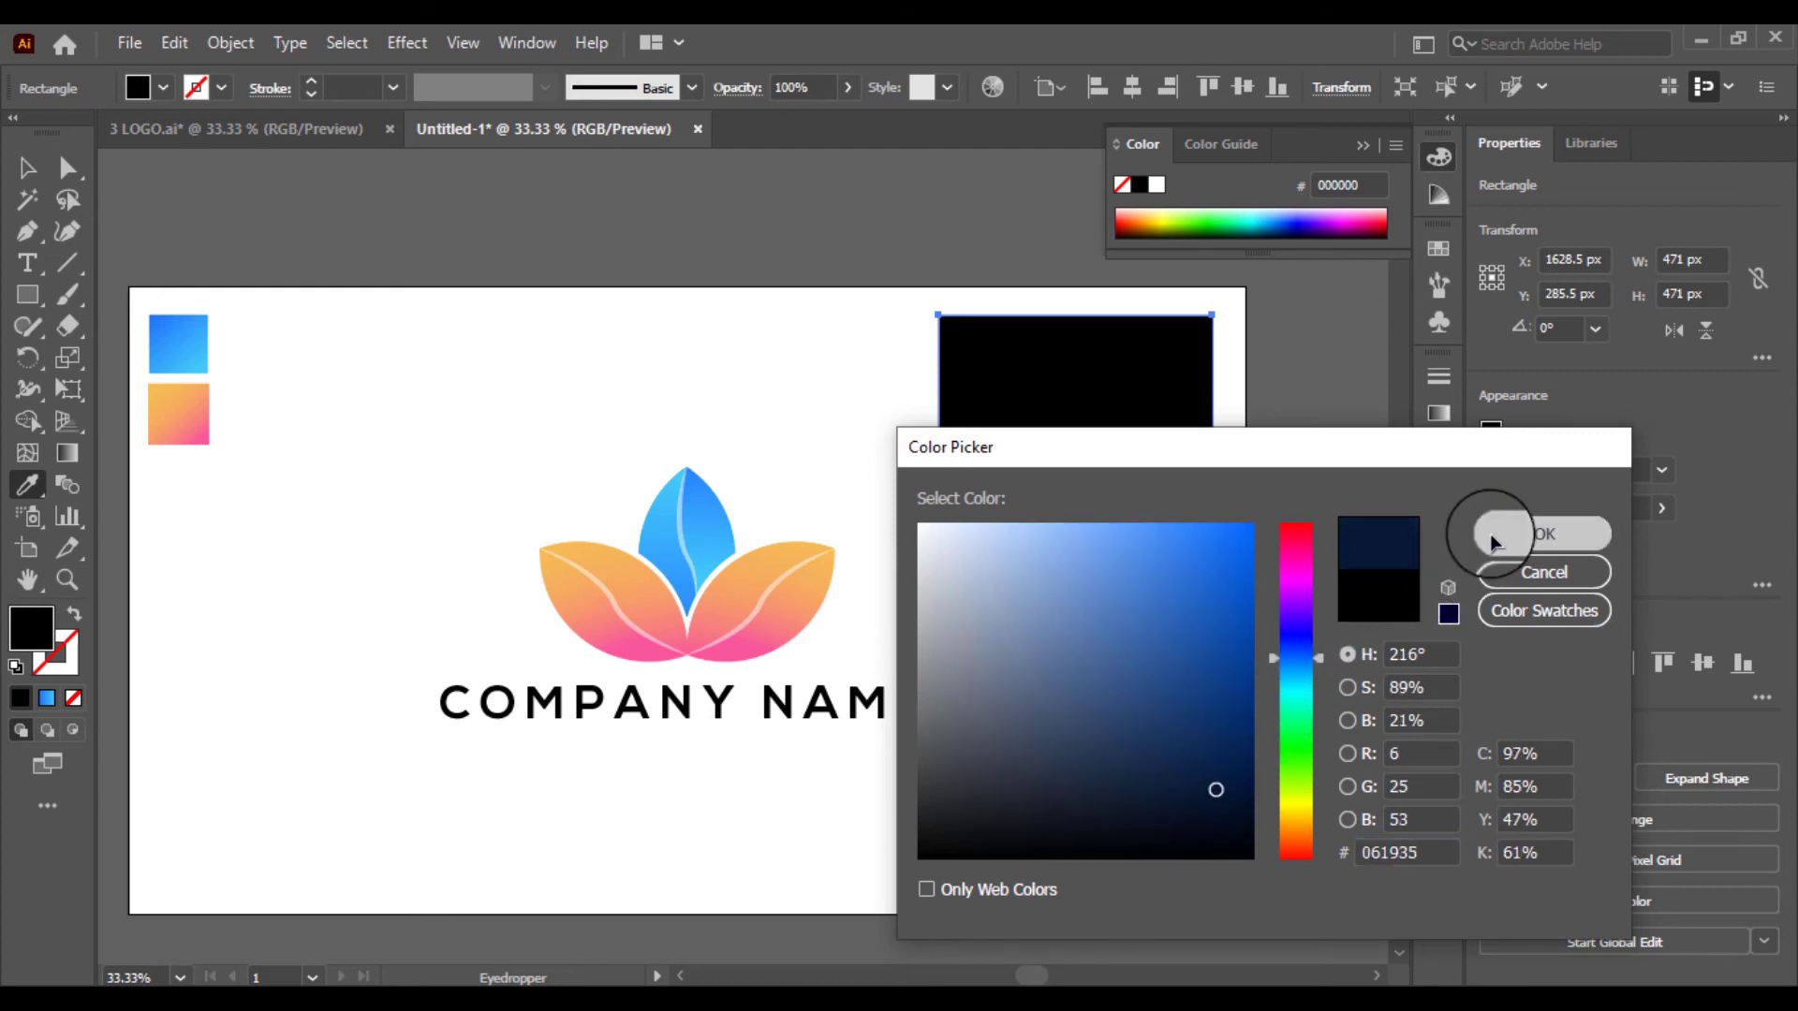
pyautogui.click(31, 170)
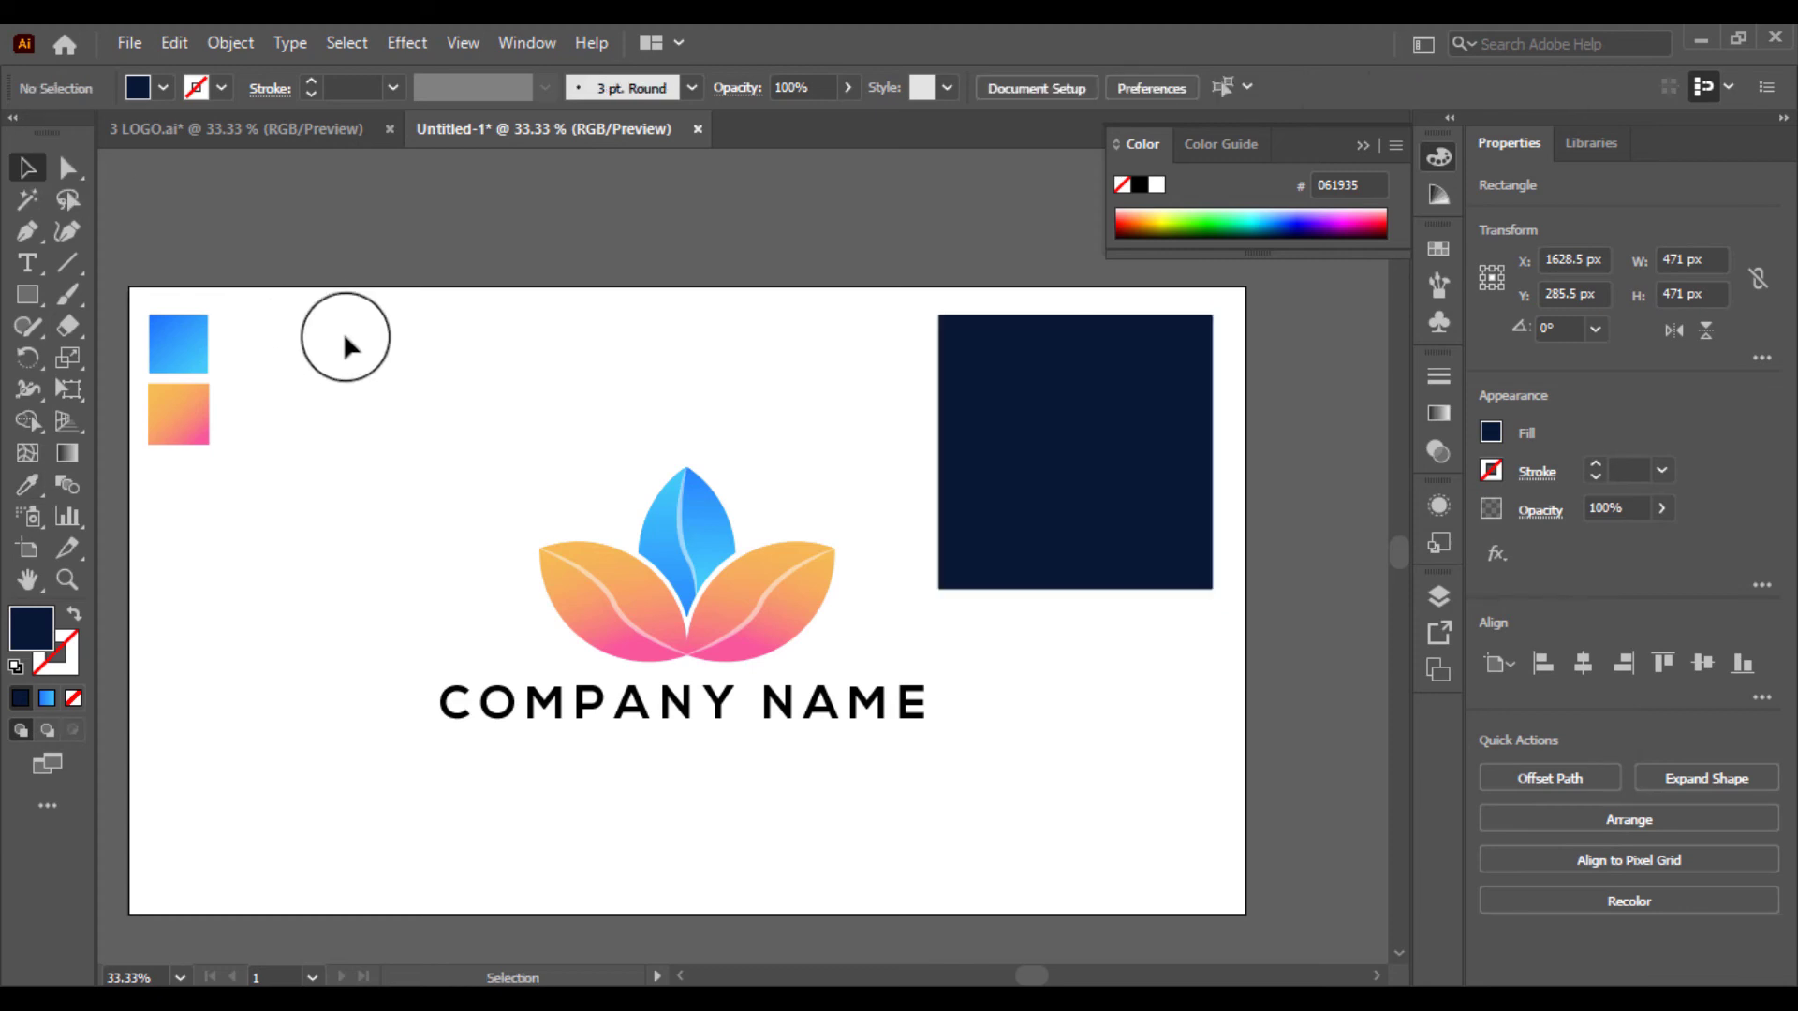
pyautogui.click(346, 341)
# Ungroup the logo and place a copy of the lotus over the centre of the navy square.
pyautogui.click(1055, 502)
pyautogui.click(743, 459)
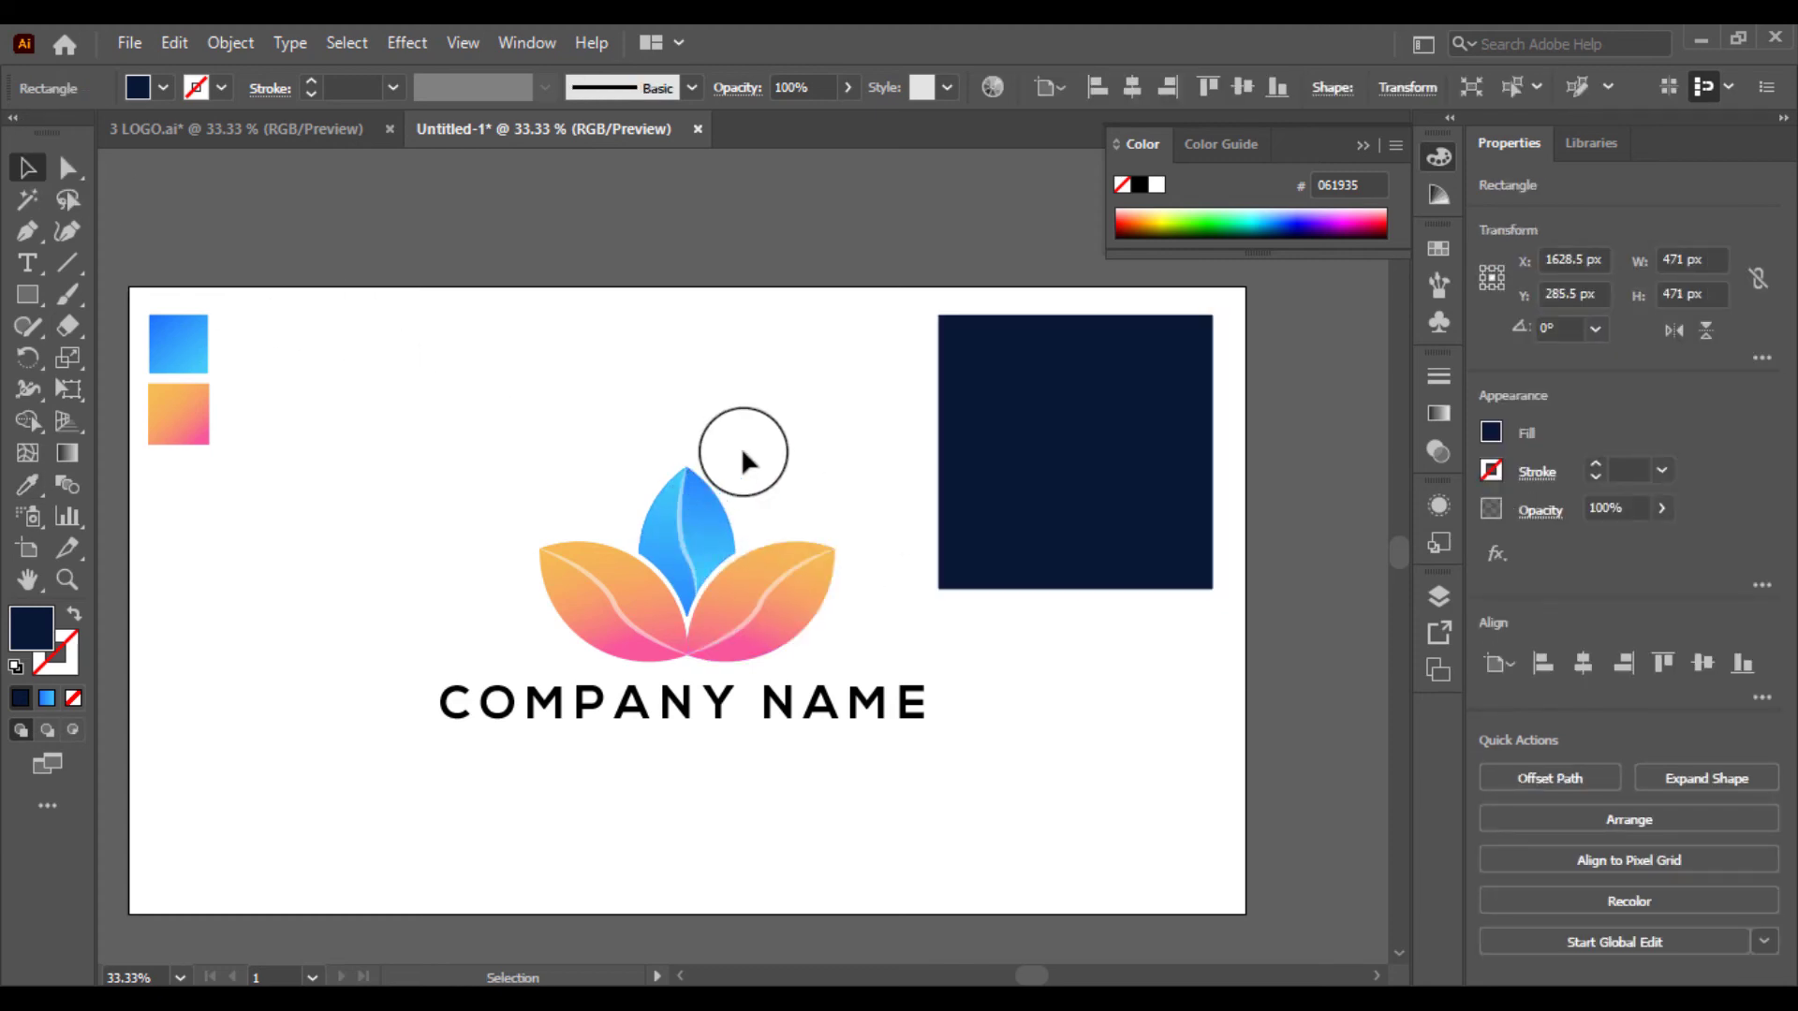
pyautogui.click(660, 577)
pyautogui.rightClick(671, 581)
pyautogui.click(778, 339)
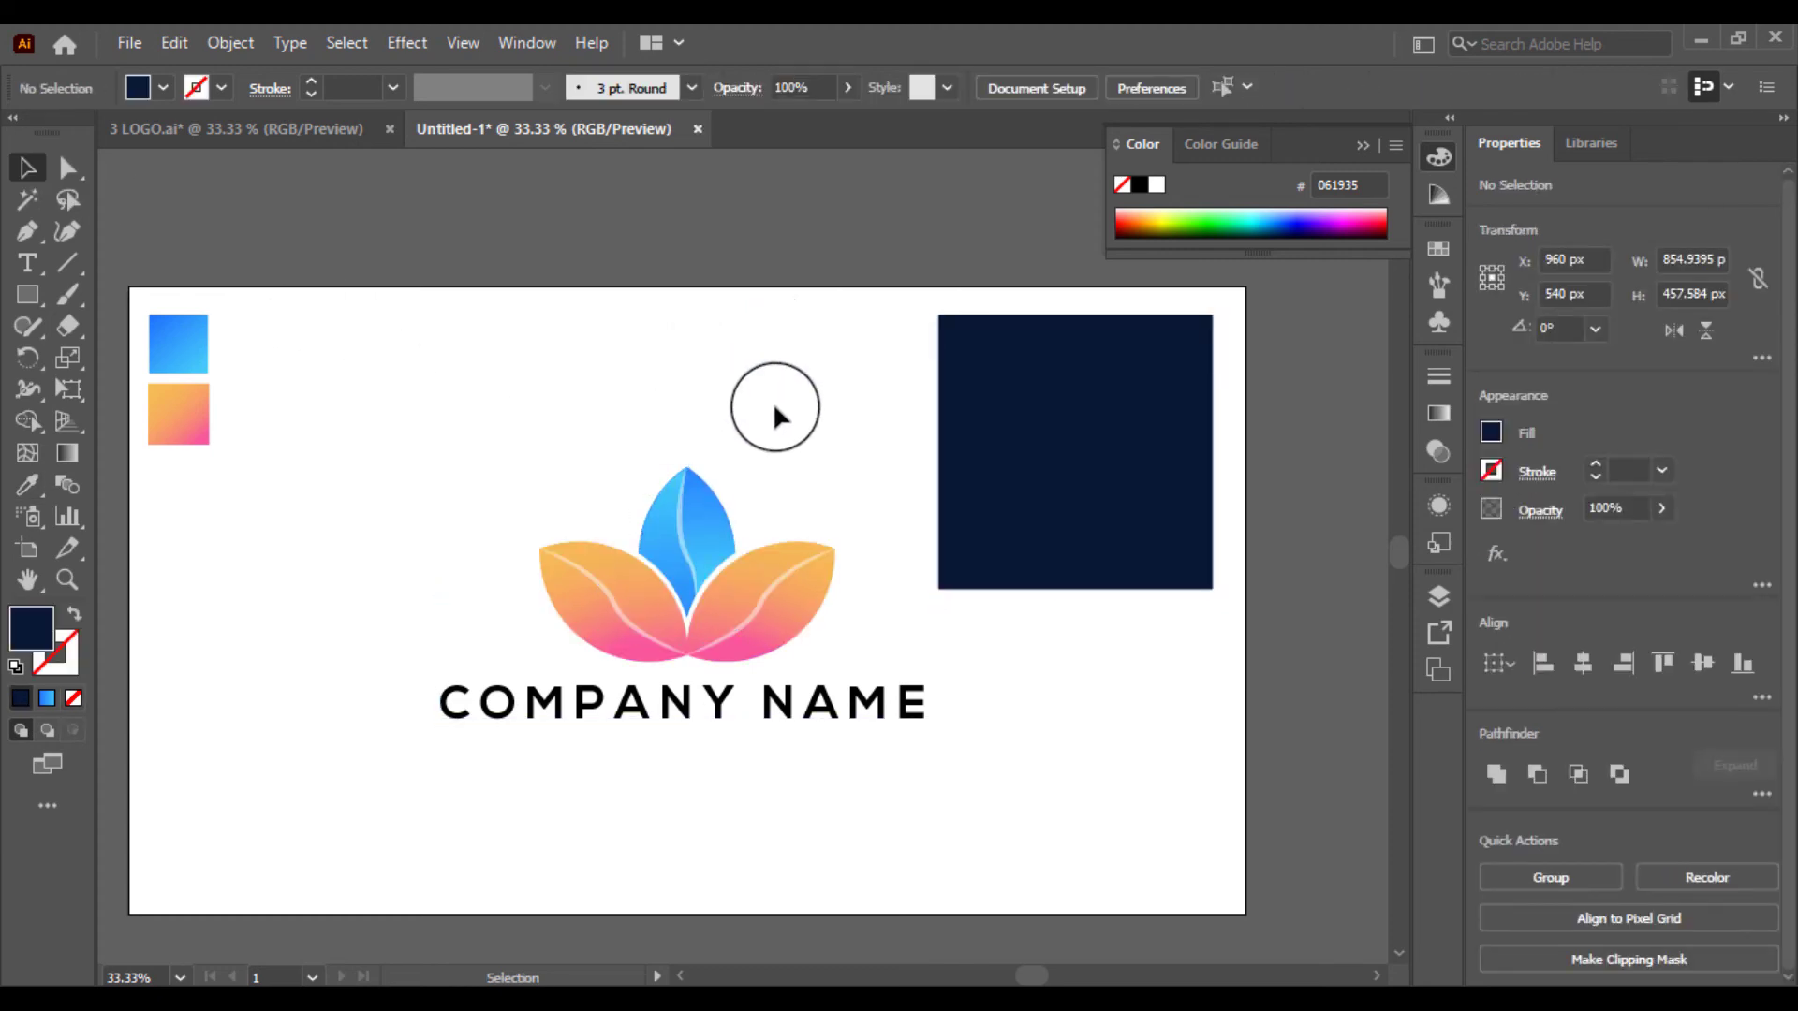
pyautogui.moveTo(667, 599); pyautogui.dragTo(1126, 452)
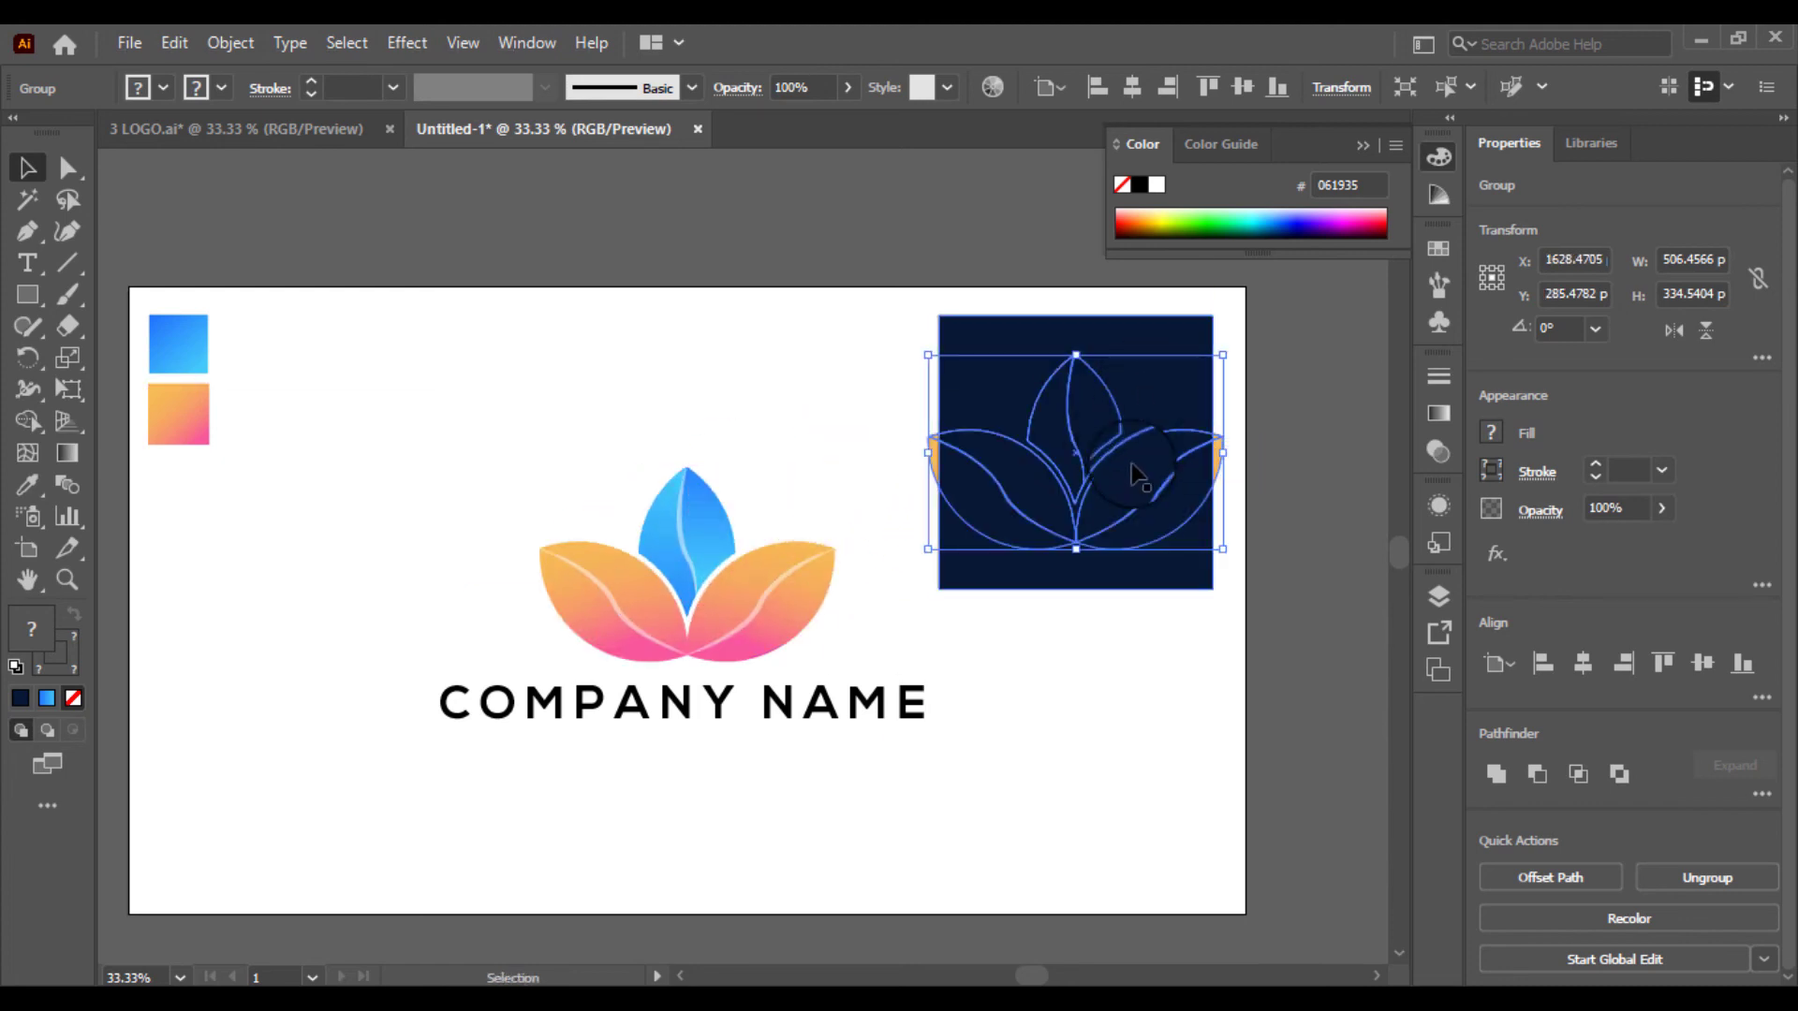
# Send the navy square to the back, behind the lotus copy.
pyautogui.click(1112, 630)
pyautogui.click(1114, 553)
pyautogui.rightClick(1114, 553)
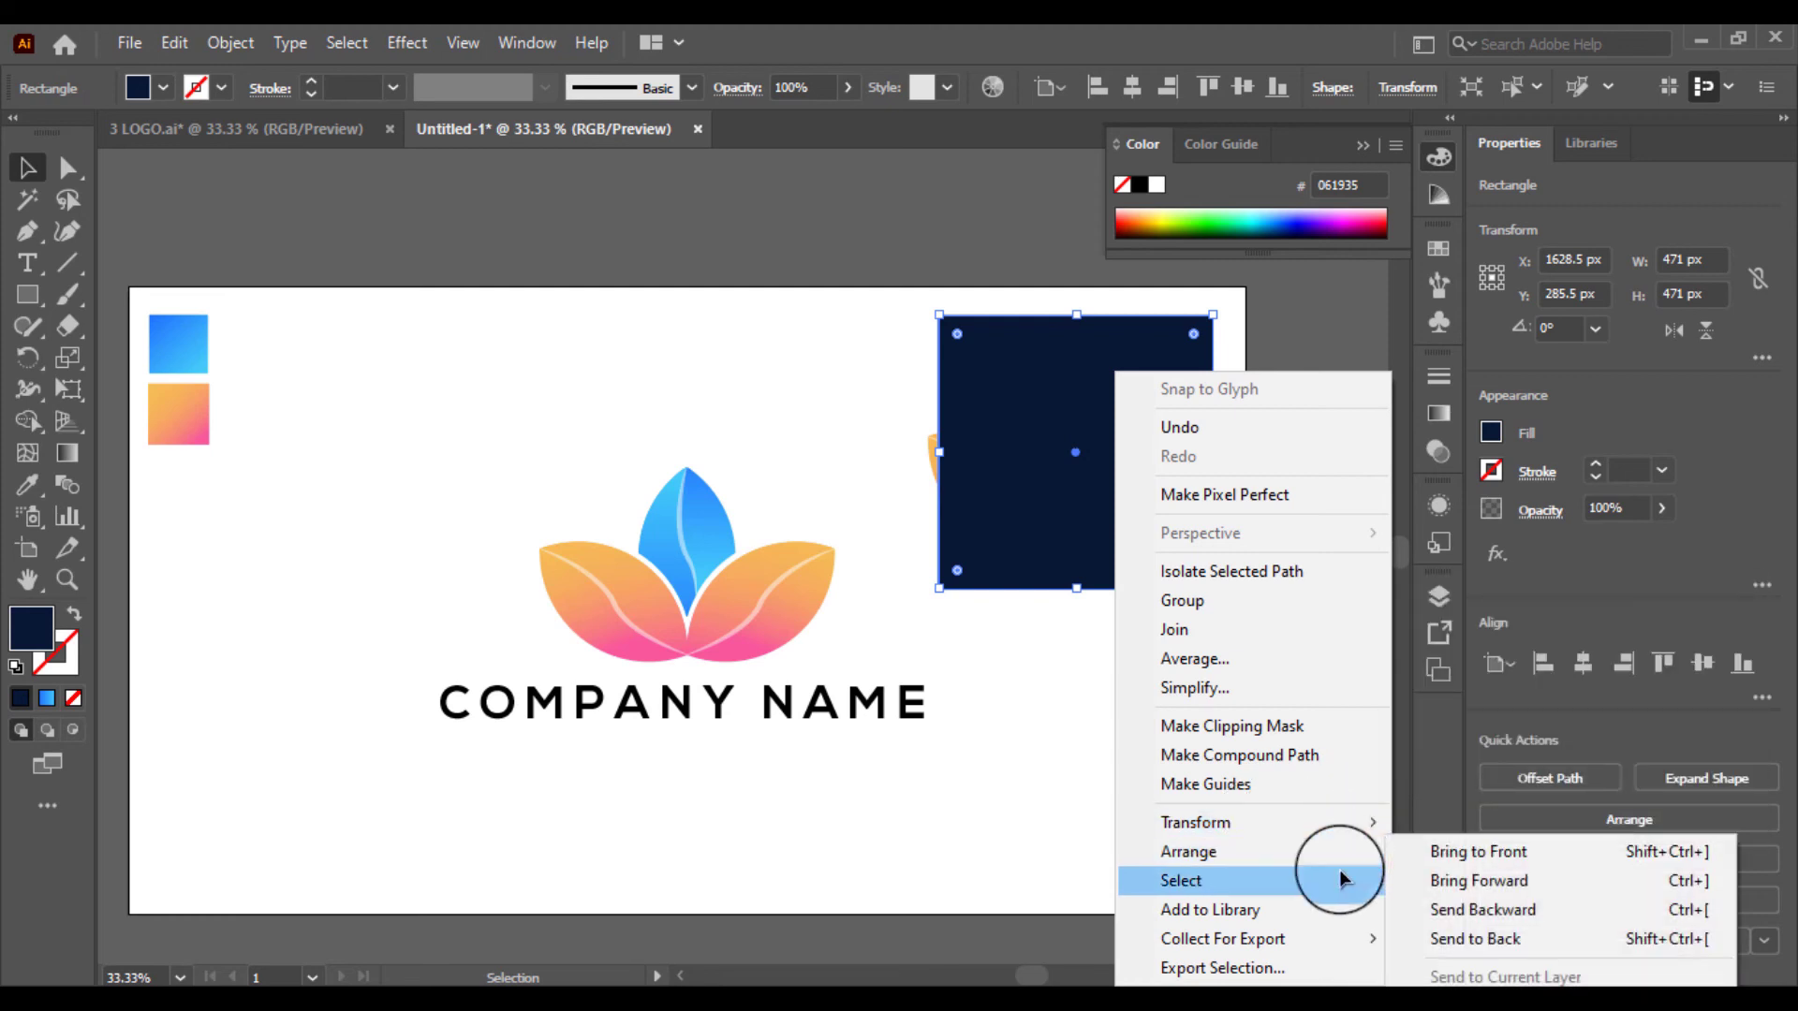
pyautogui.moveTo(1361, 851)
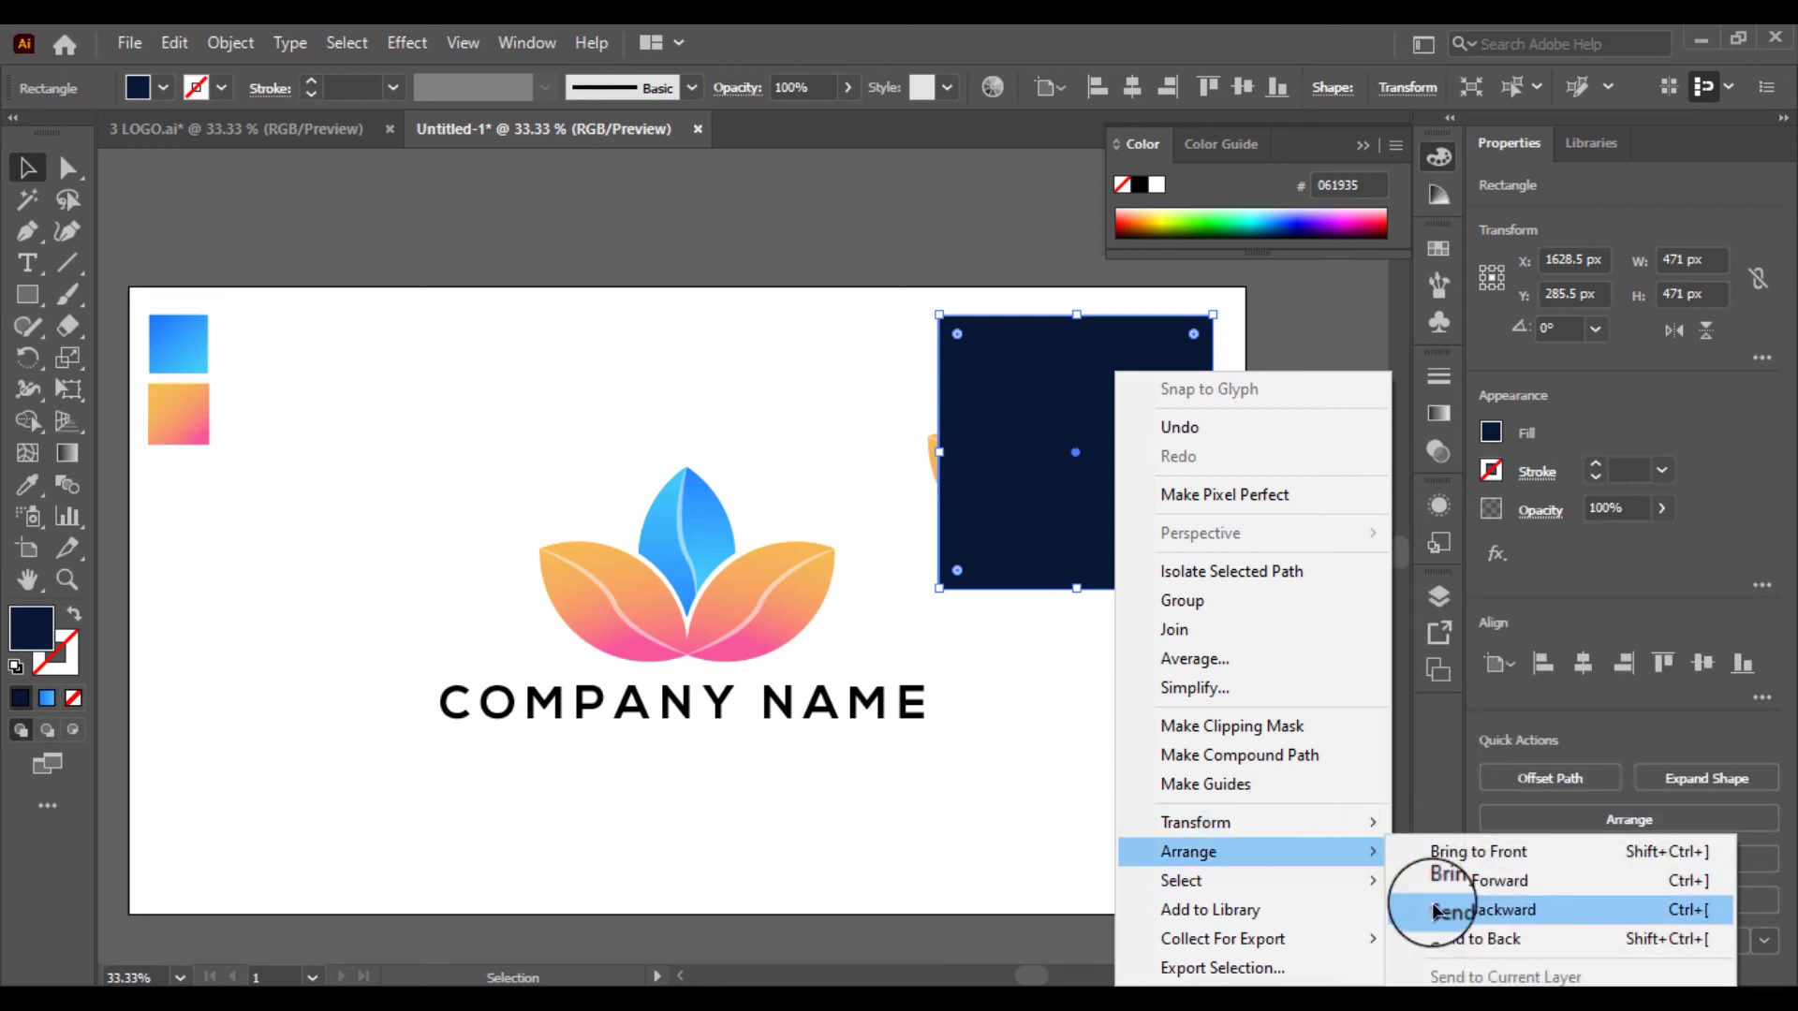
pyautogui.click(1386, 936)
pyautogui.click(1070, 726)
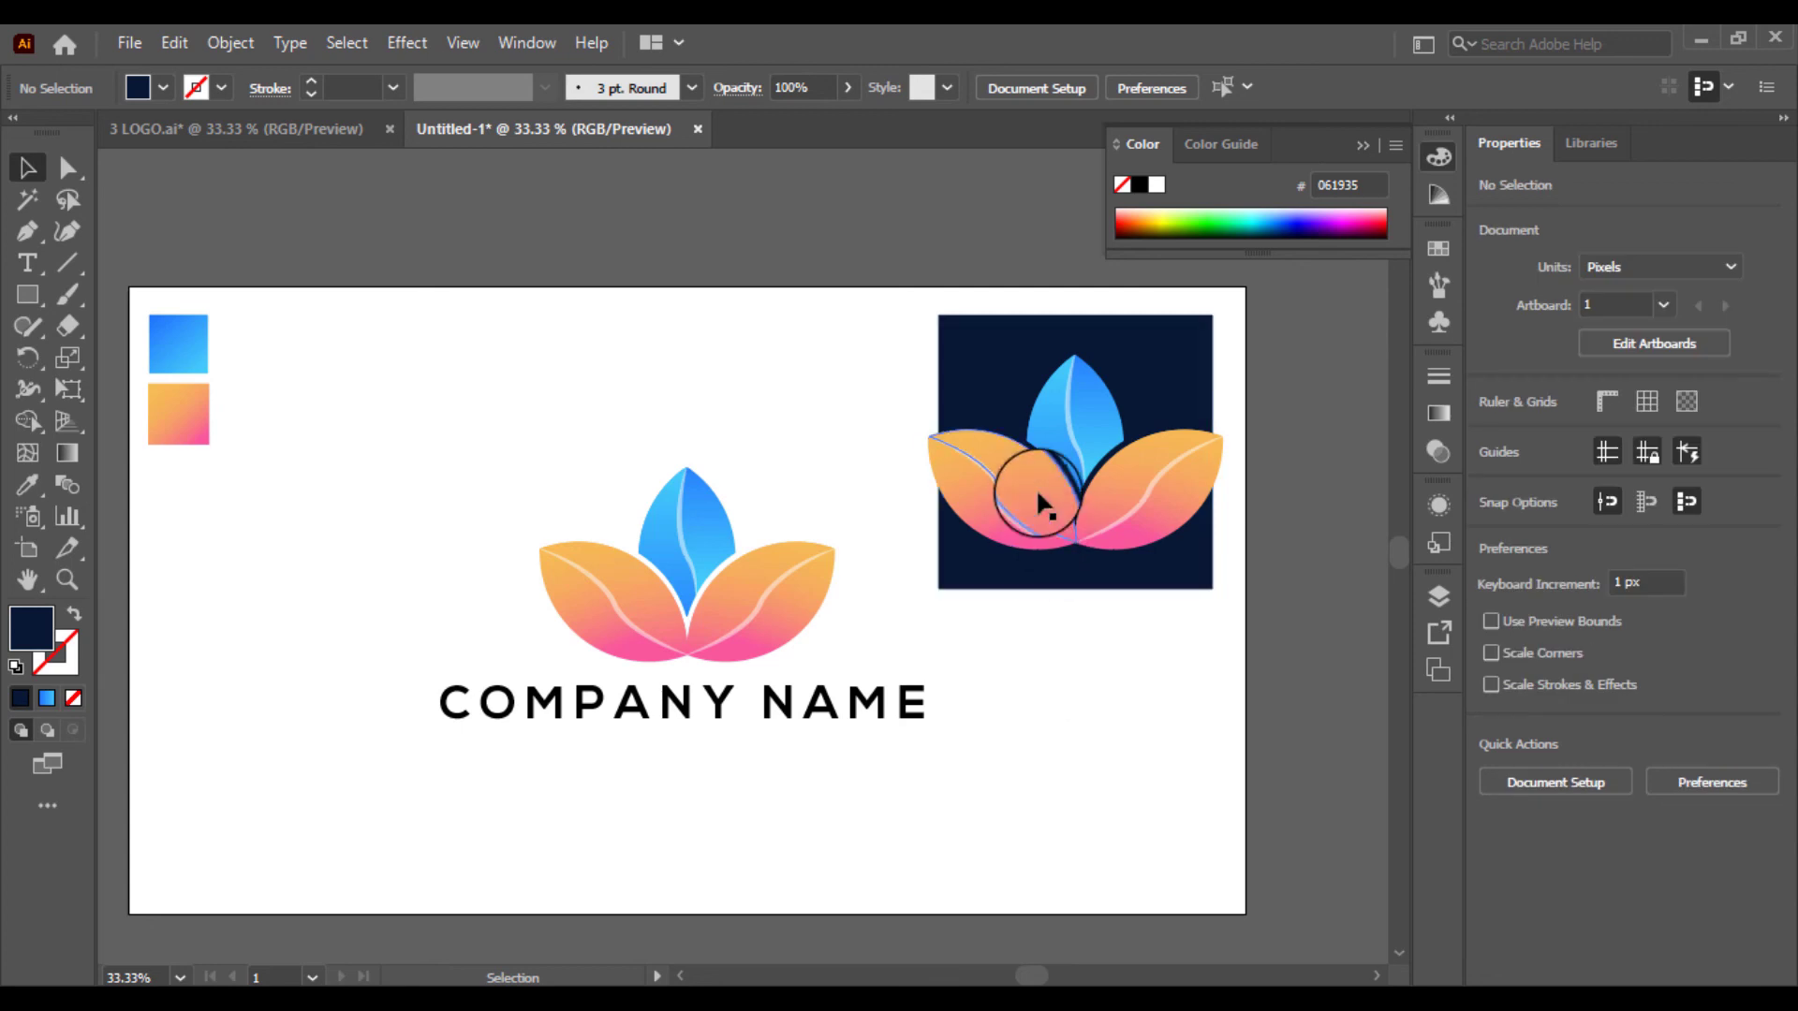
# Scale the lotus copy down proportionally about its centre to about 319 px wide and centre-align it with the navy square.
pyautogui.click(1036, 487)
pyautogui.moveTo(1224, 352); pyautogui.dragTo(1200, 393)
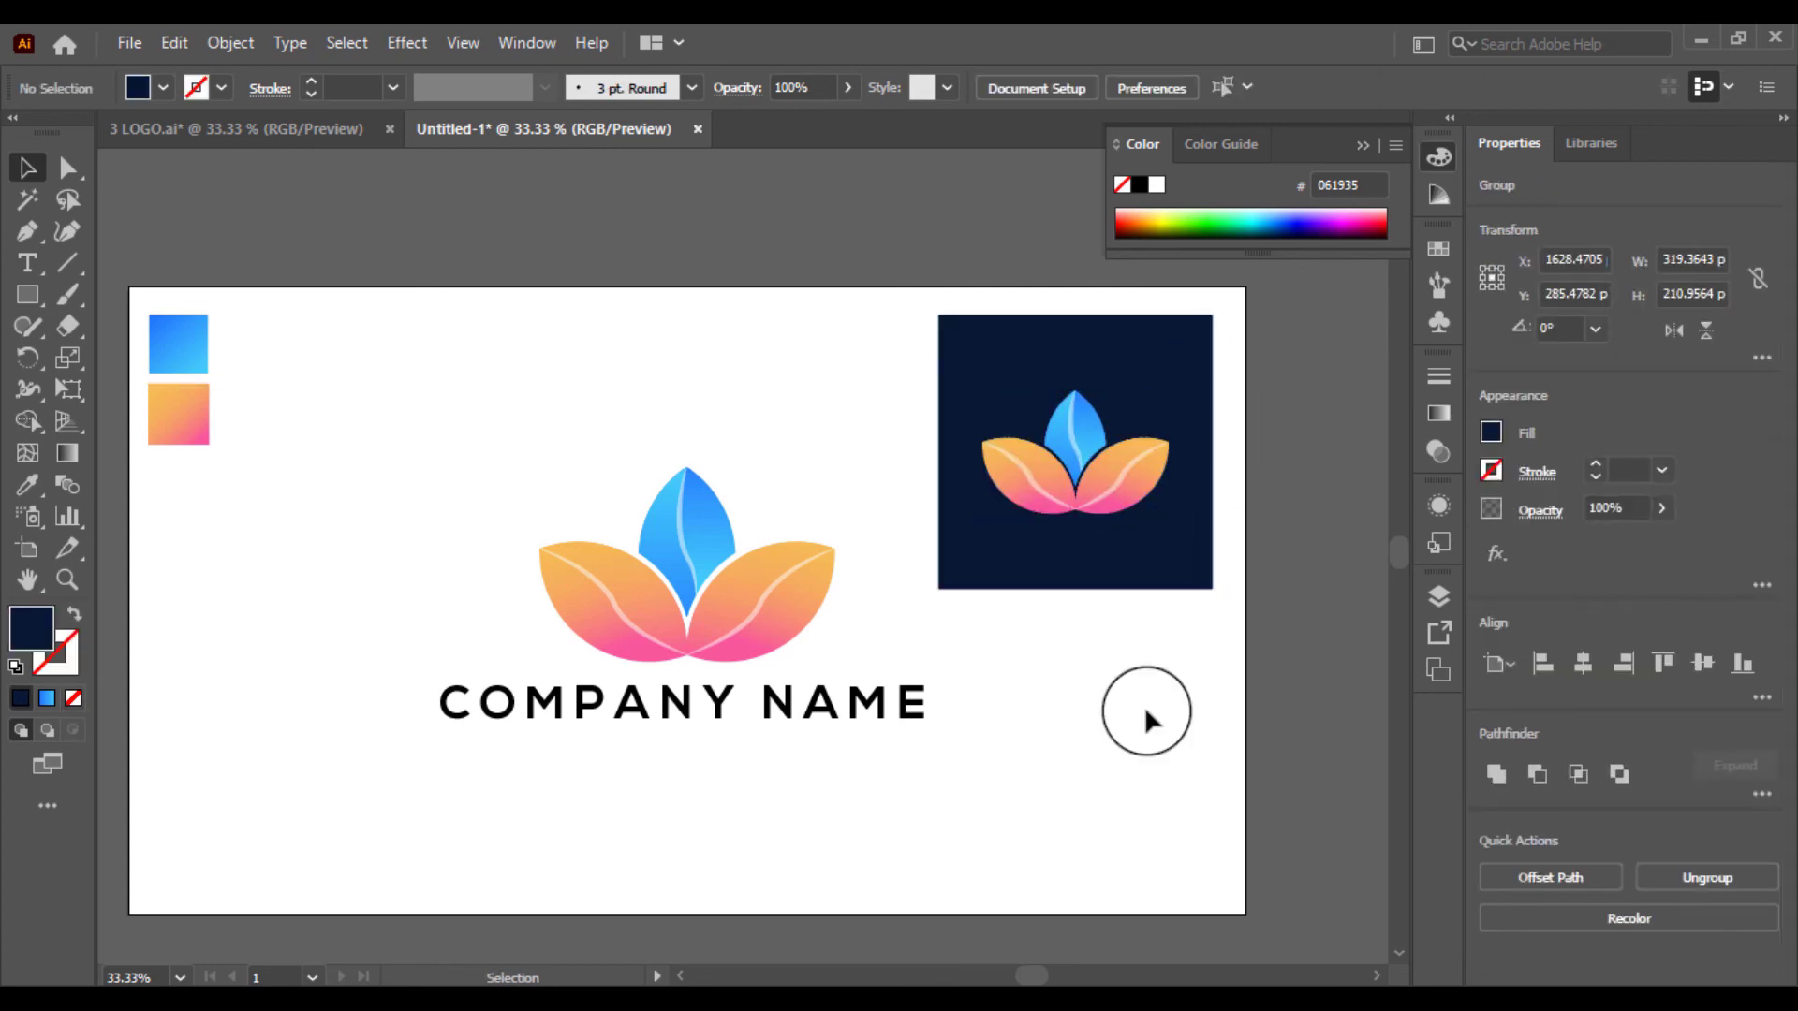
pyautogui.moveTo(1144, 706); pyautogui.dragTo(990, 433)
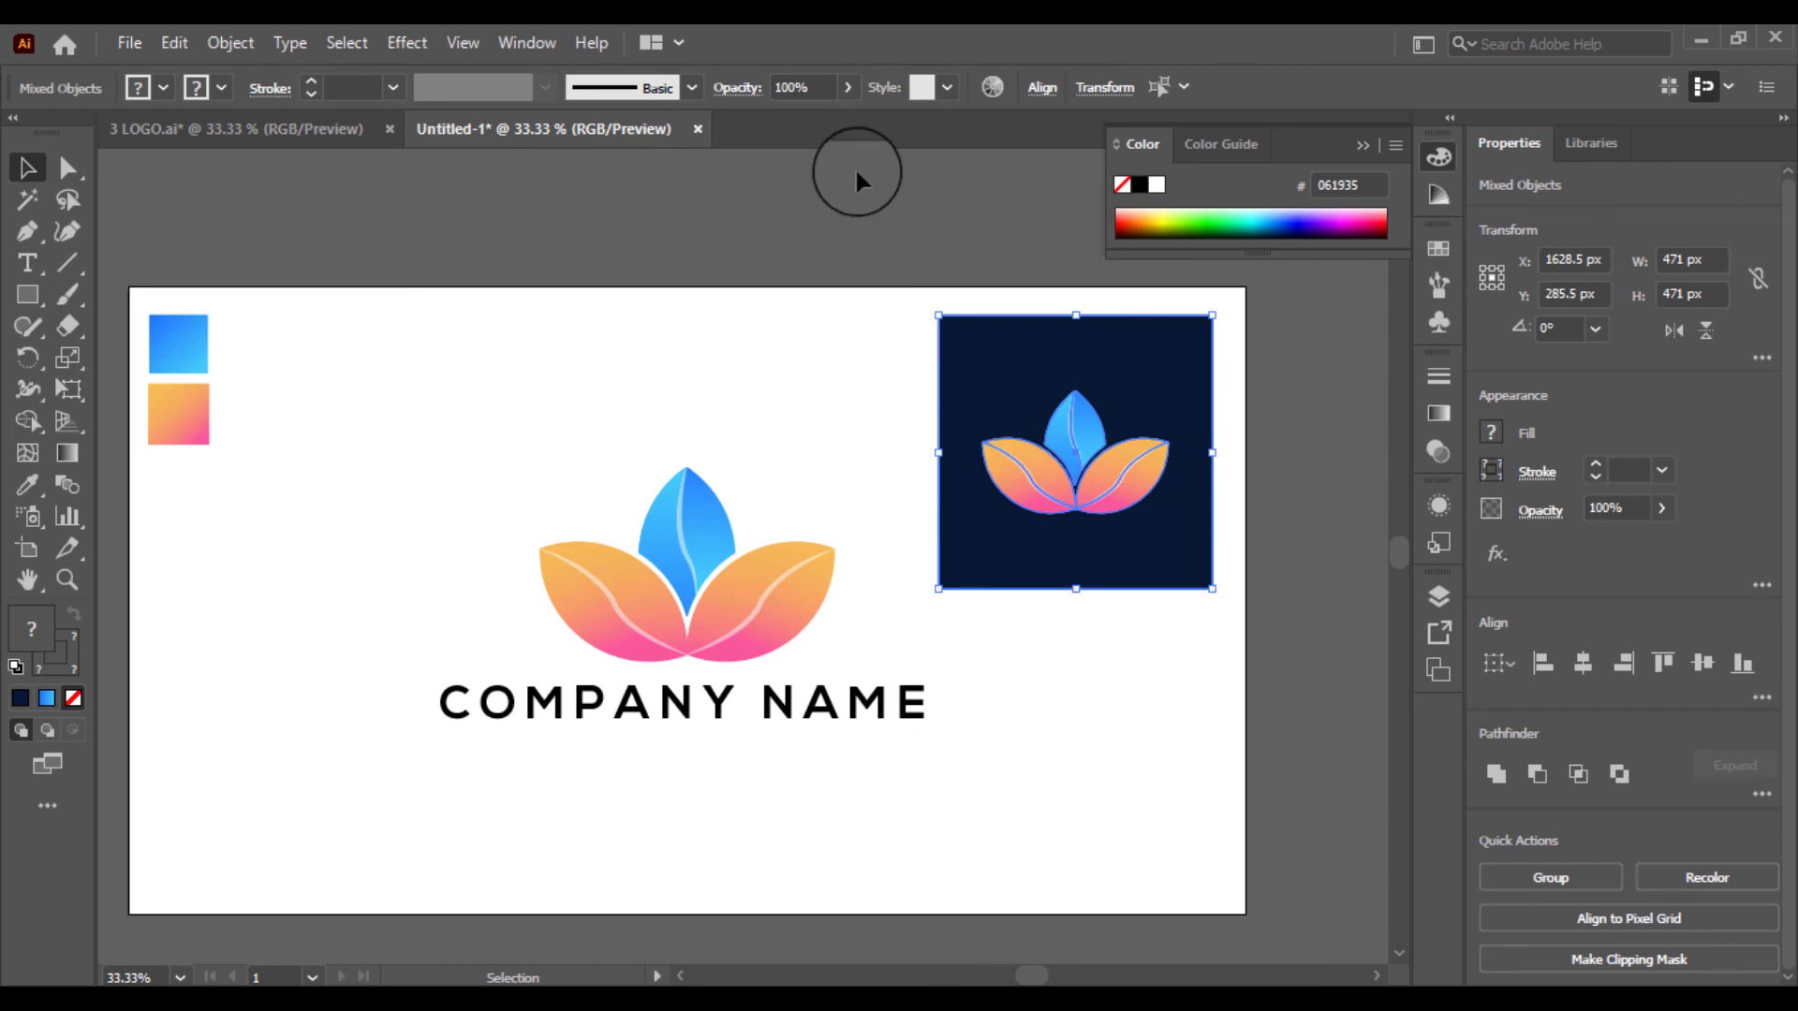
pyautogui.click(1050, 90)
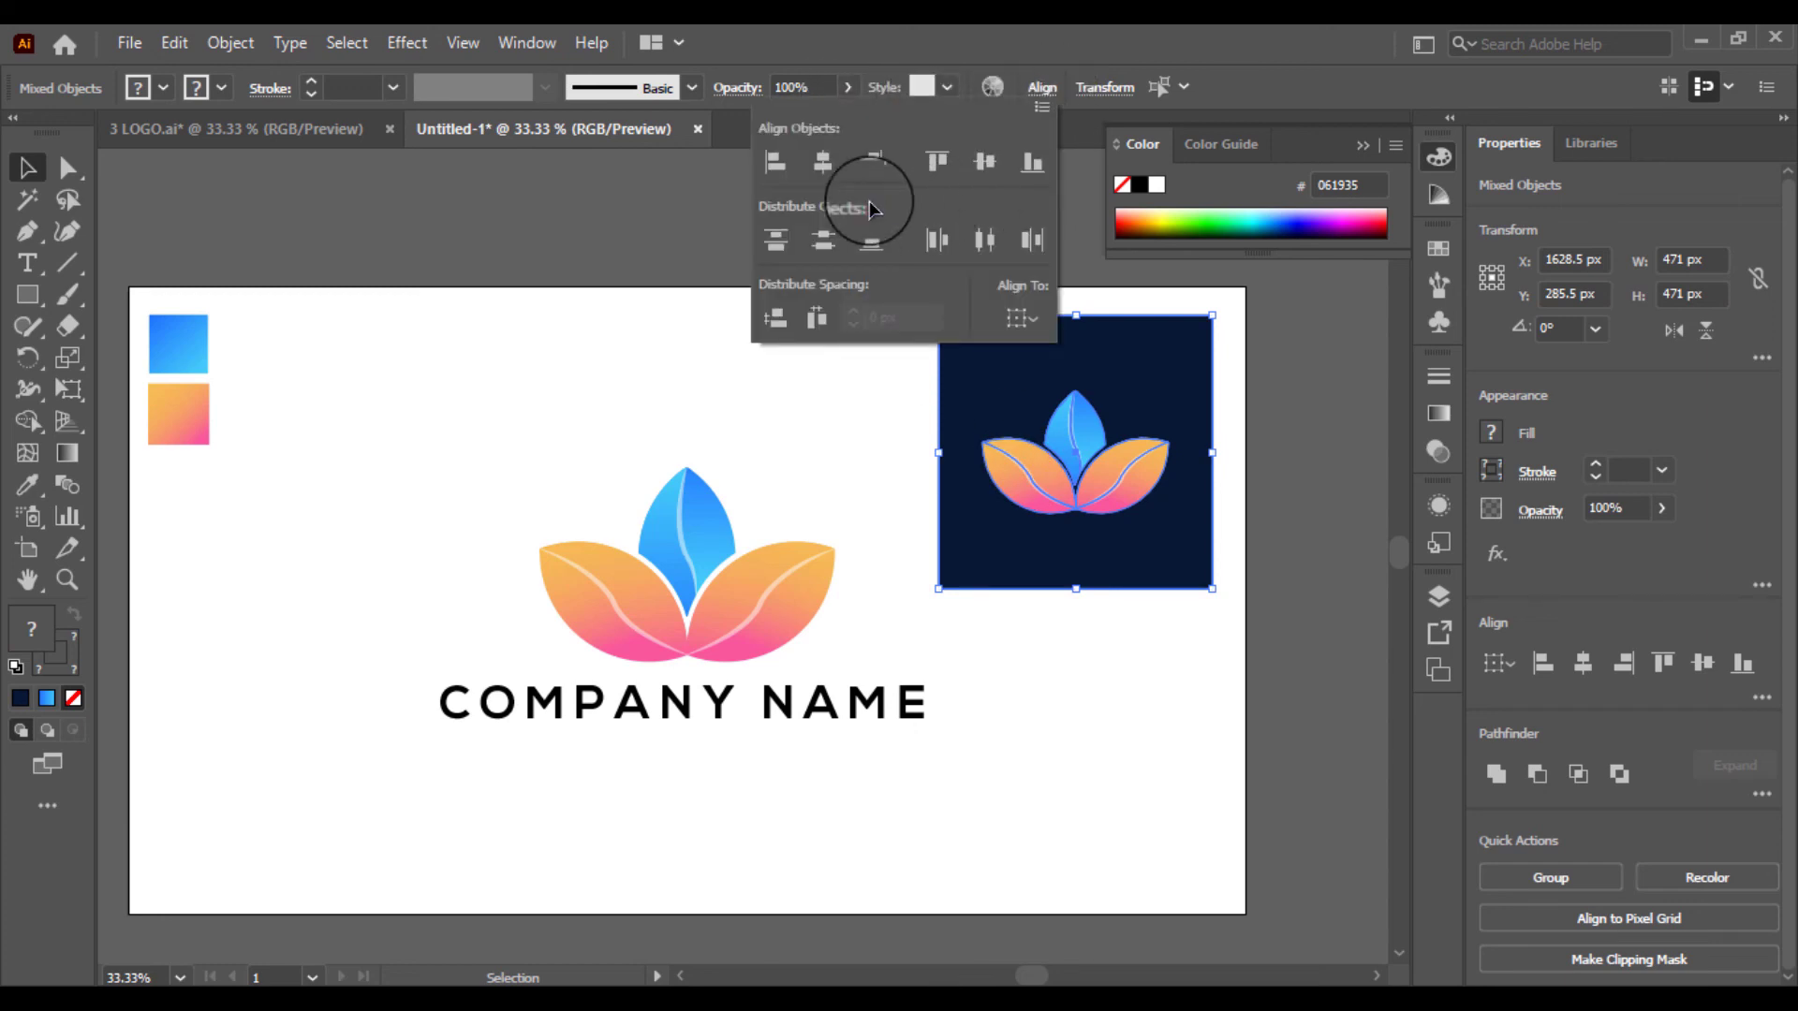
pyautogui.click(985, 161)
pyautogui.click(1176, 686)
pyautogui.click(1090, 660)
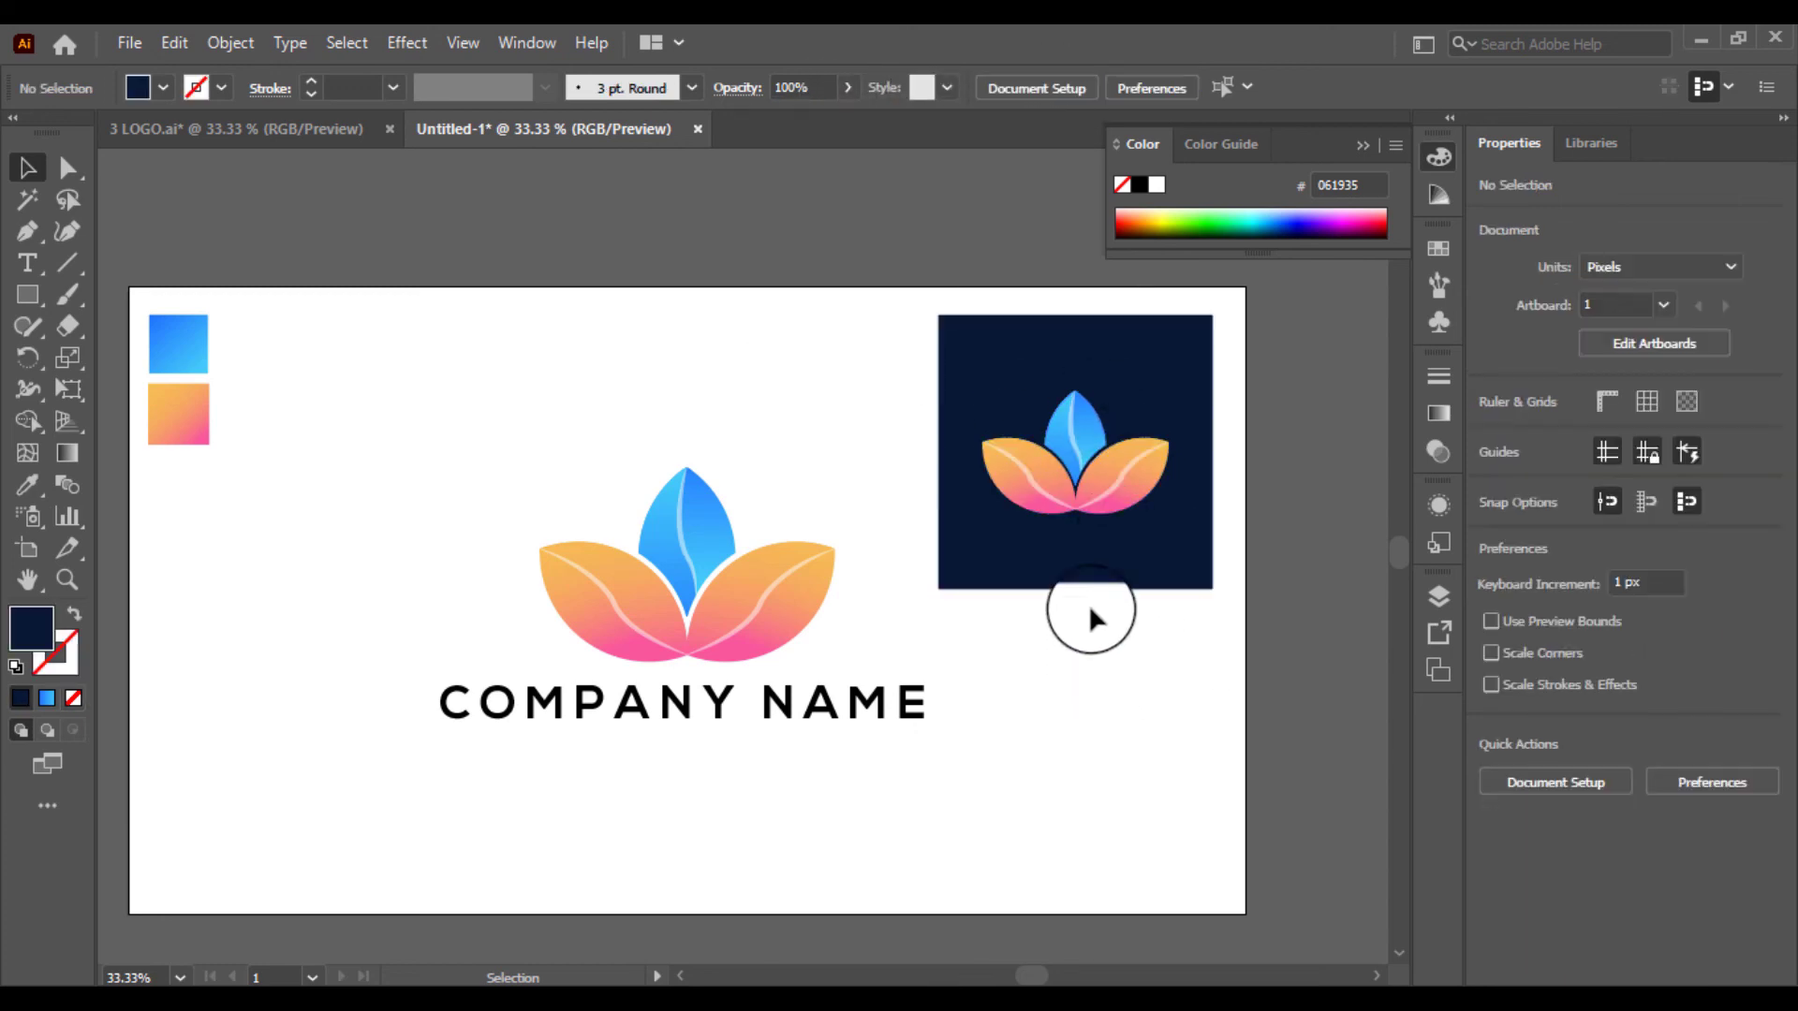
# Round all four corners of the navy square with its corner widgets.
pyautogui.click(1091, 566)
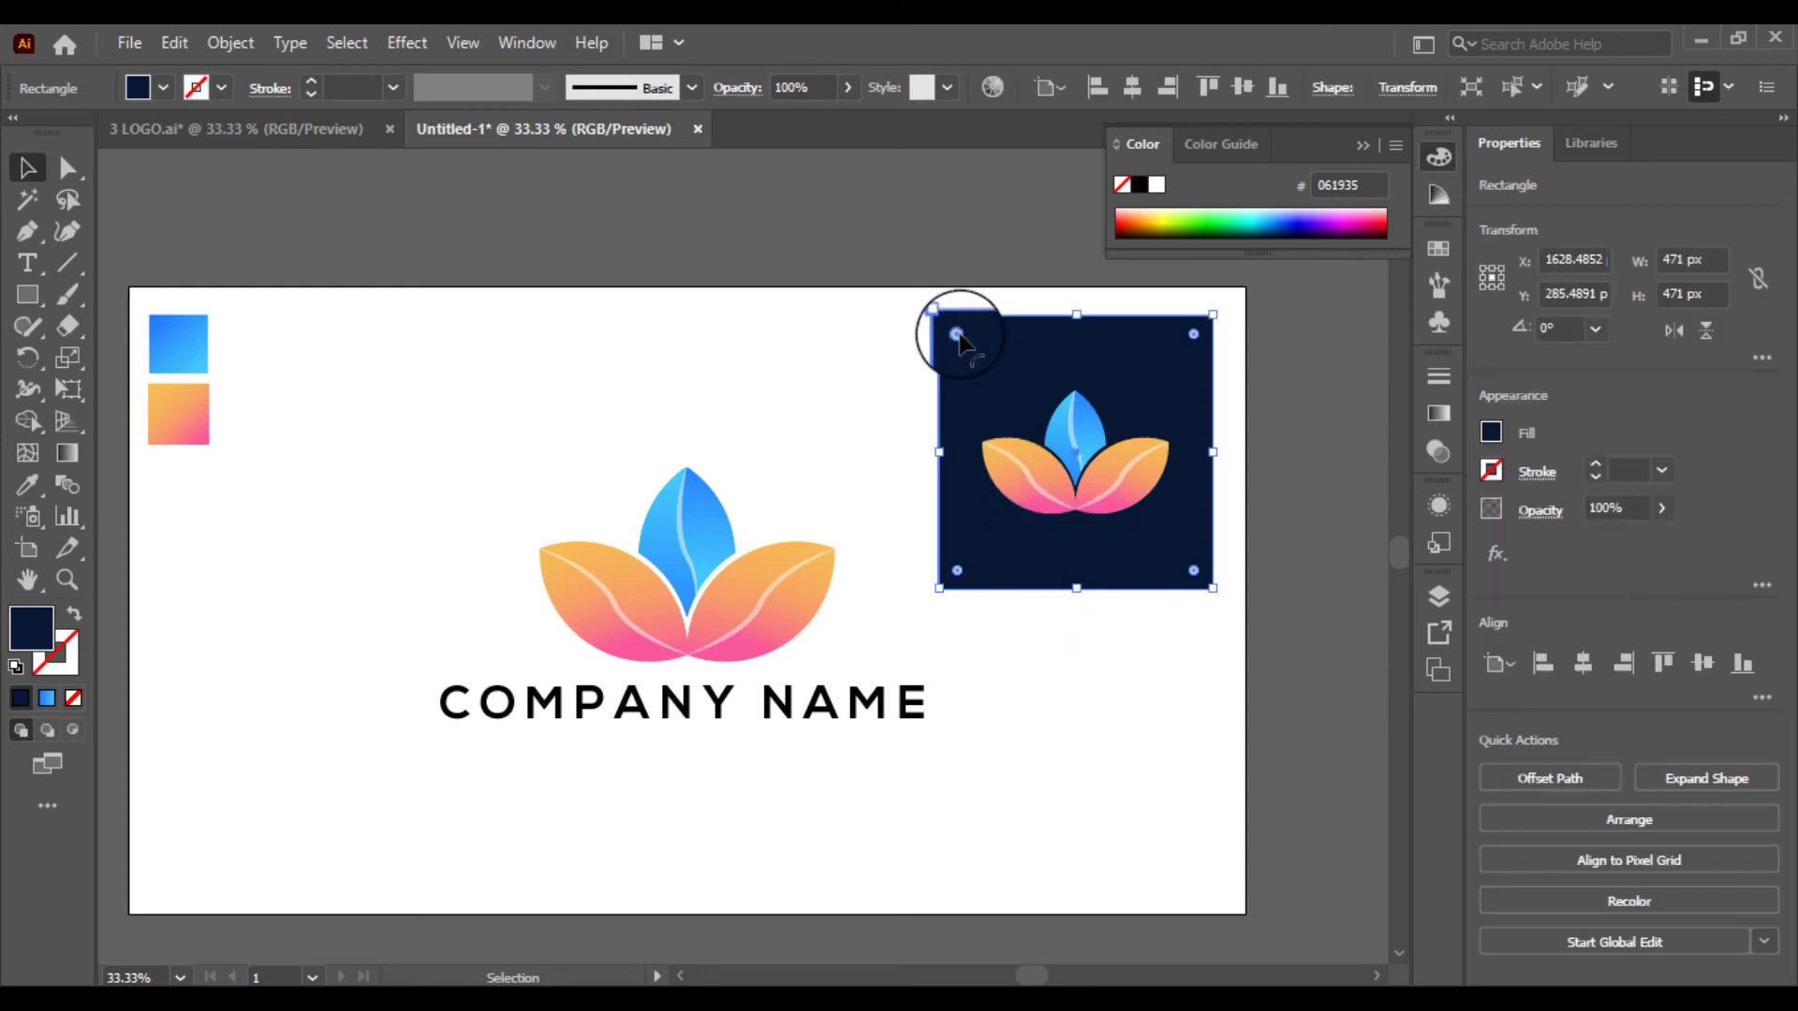
pyautogui.moveTo(958, 335); pyautogui.dragTo(992, 371)
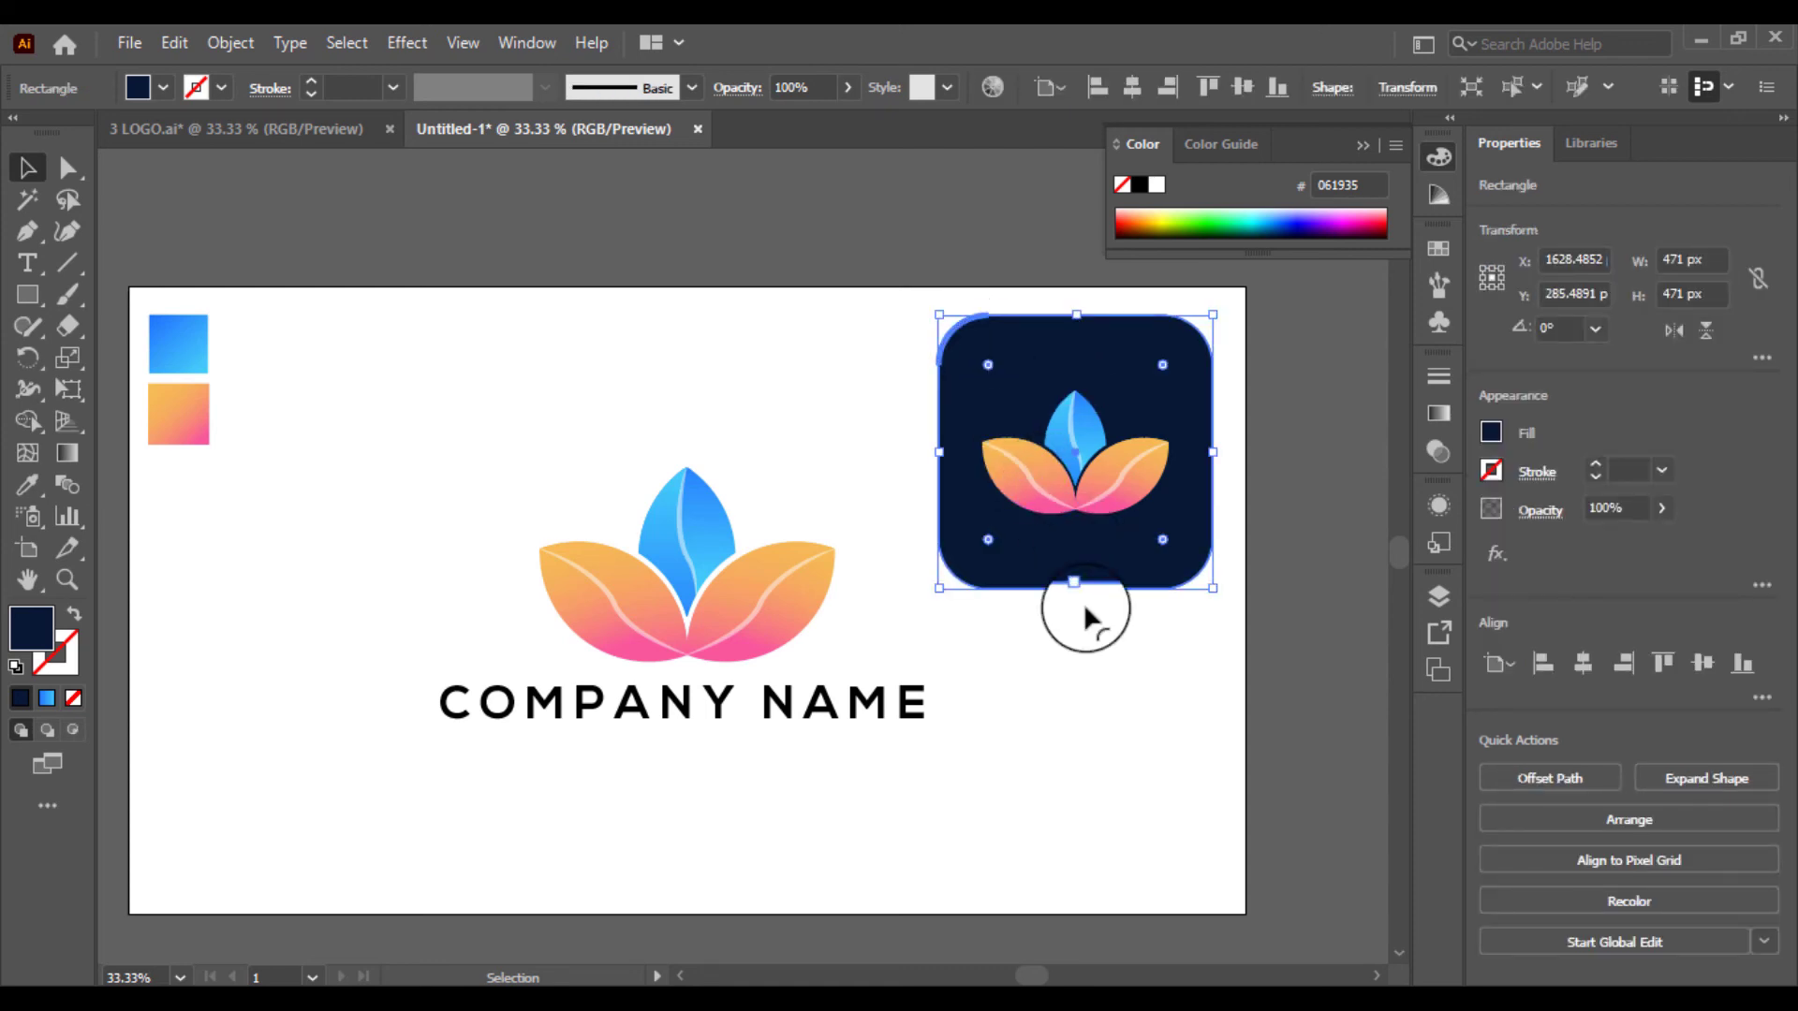
pyautogui.click(1083, 682)
# Try scaling the navy square and its lotus down together about their centre to about 319 px wide, and undo the scaling.
pyautogui.moveTo(1083, 682); pyautogui.dragTo(1116, 401)
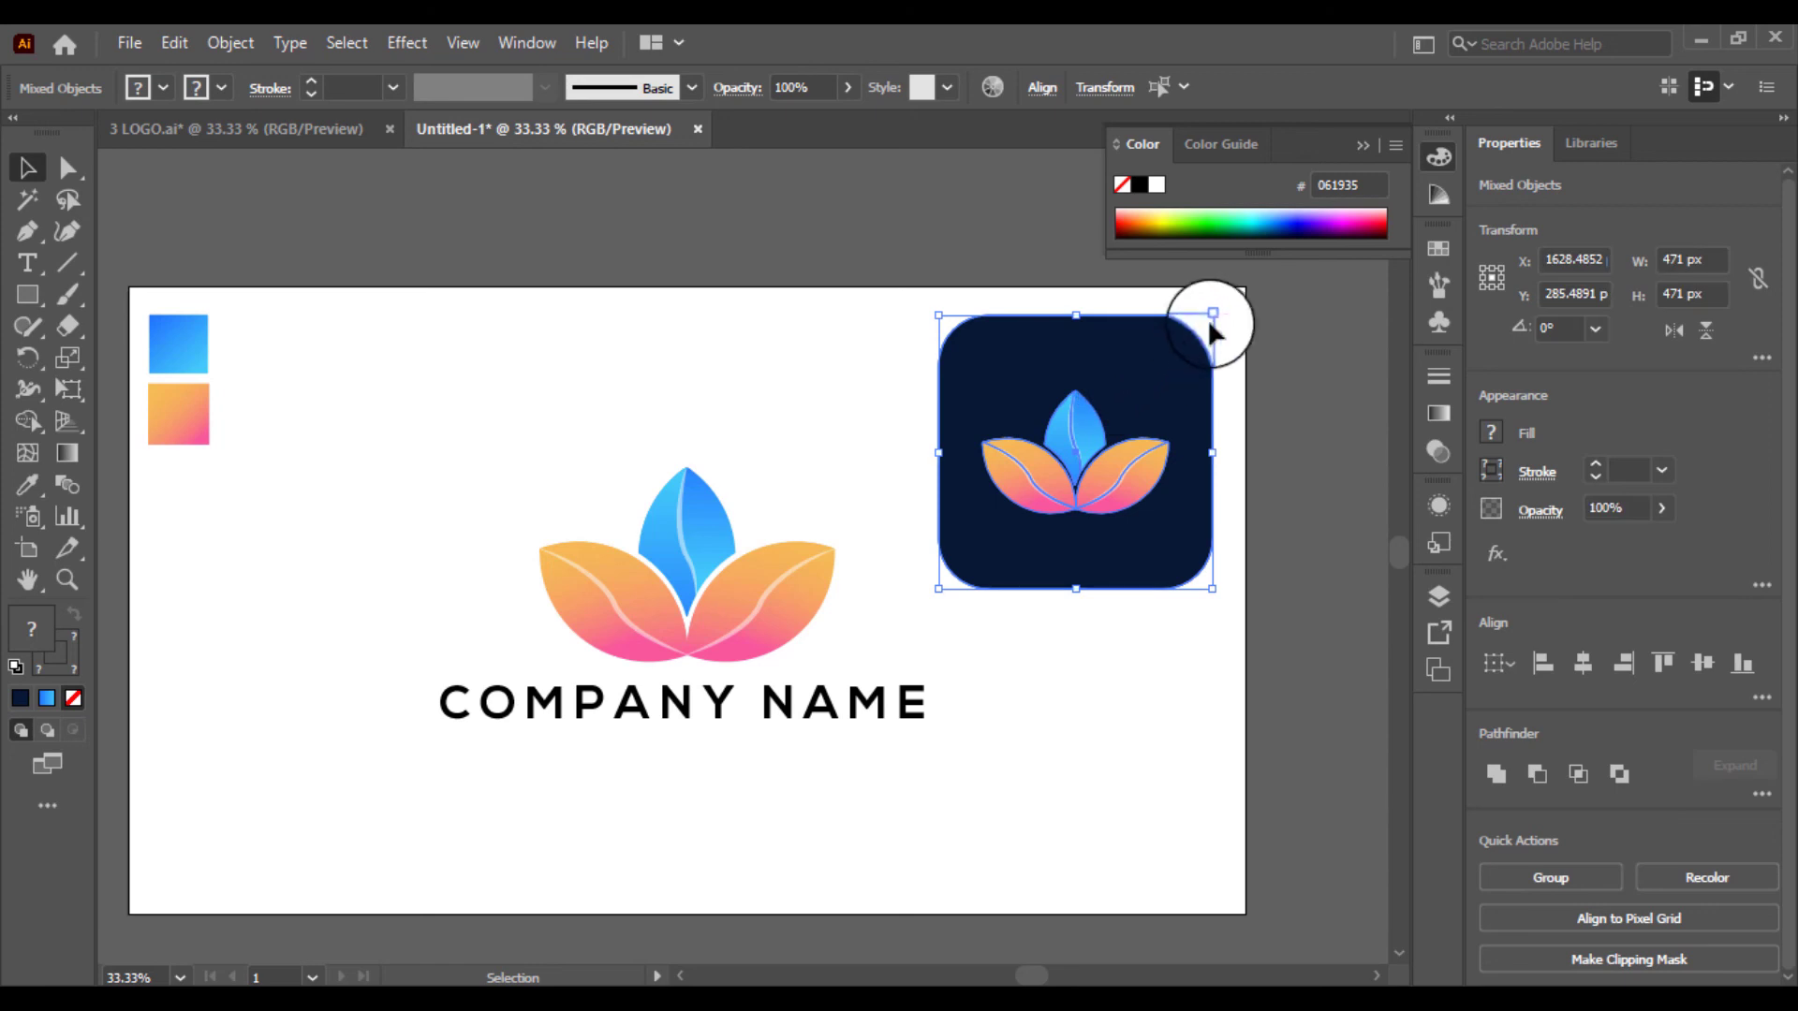
pyautogui.moveTo(1212, 315); pyautogui.dragTo(1172, 359)
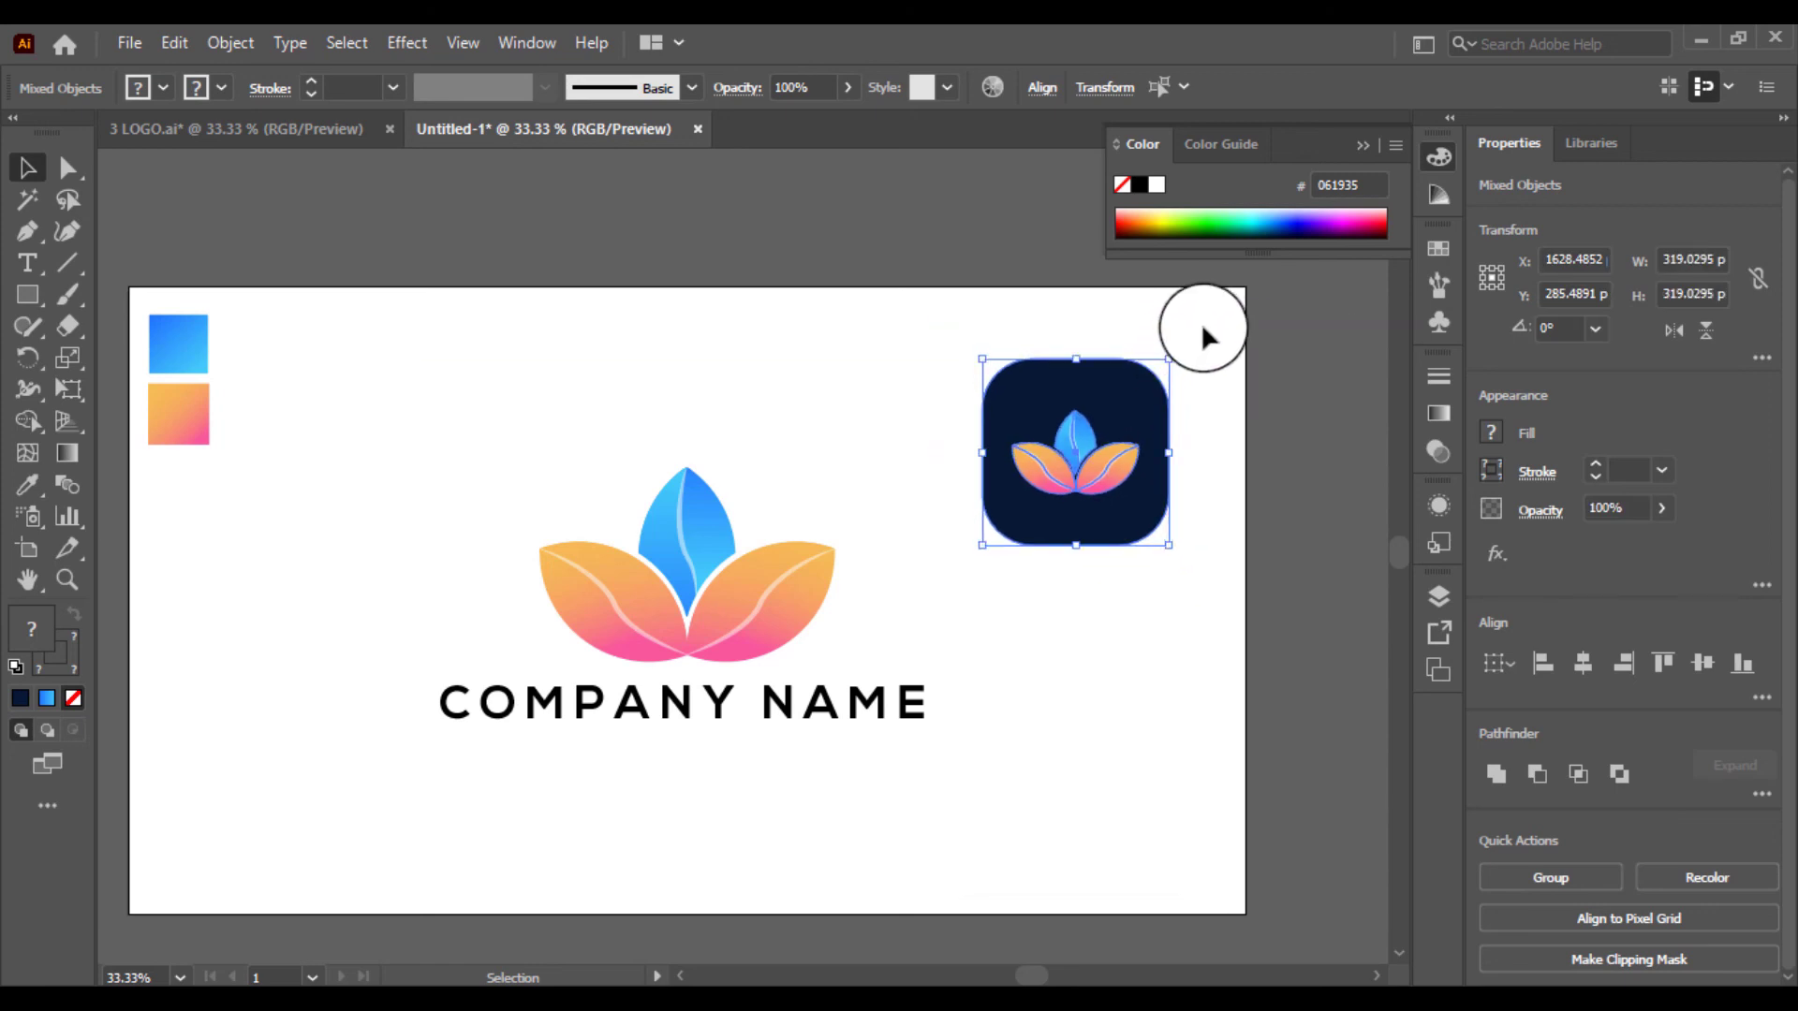
pyautogui.click(1200, 322)
pyautogui.hotkey('ctrl', 'z')
pyautogui.click(1148, 618)
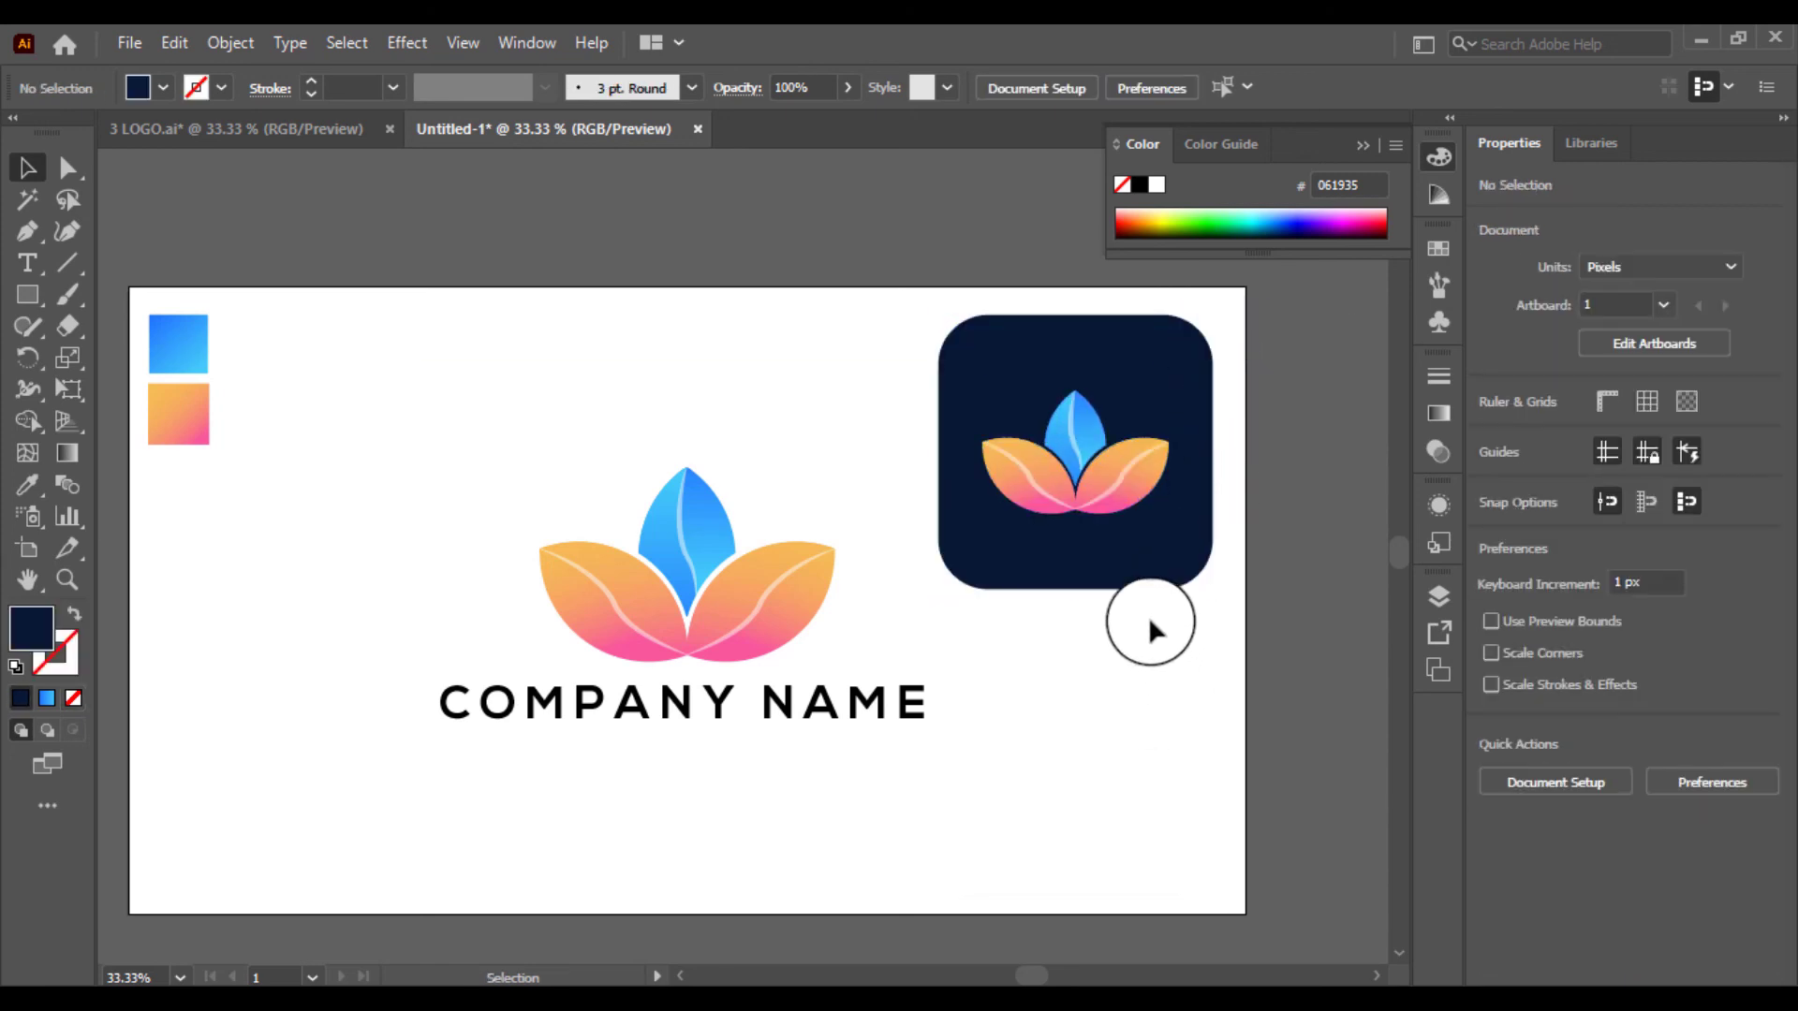
# Expand the rounded navy square into a plain path.
pyautogui.click(1025, 562)
pyautogui.click(230, 43)
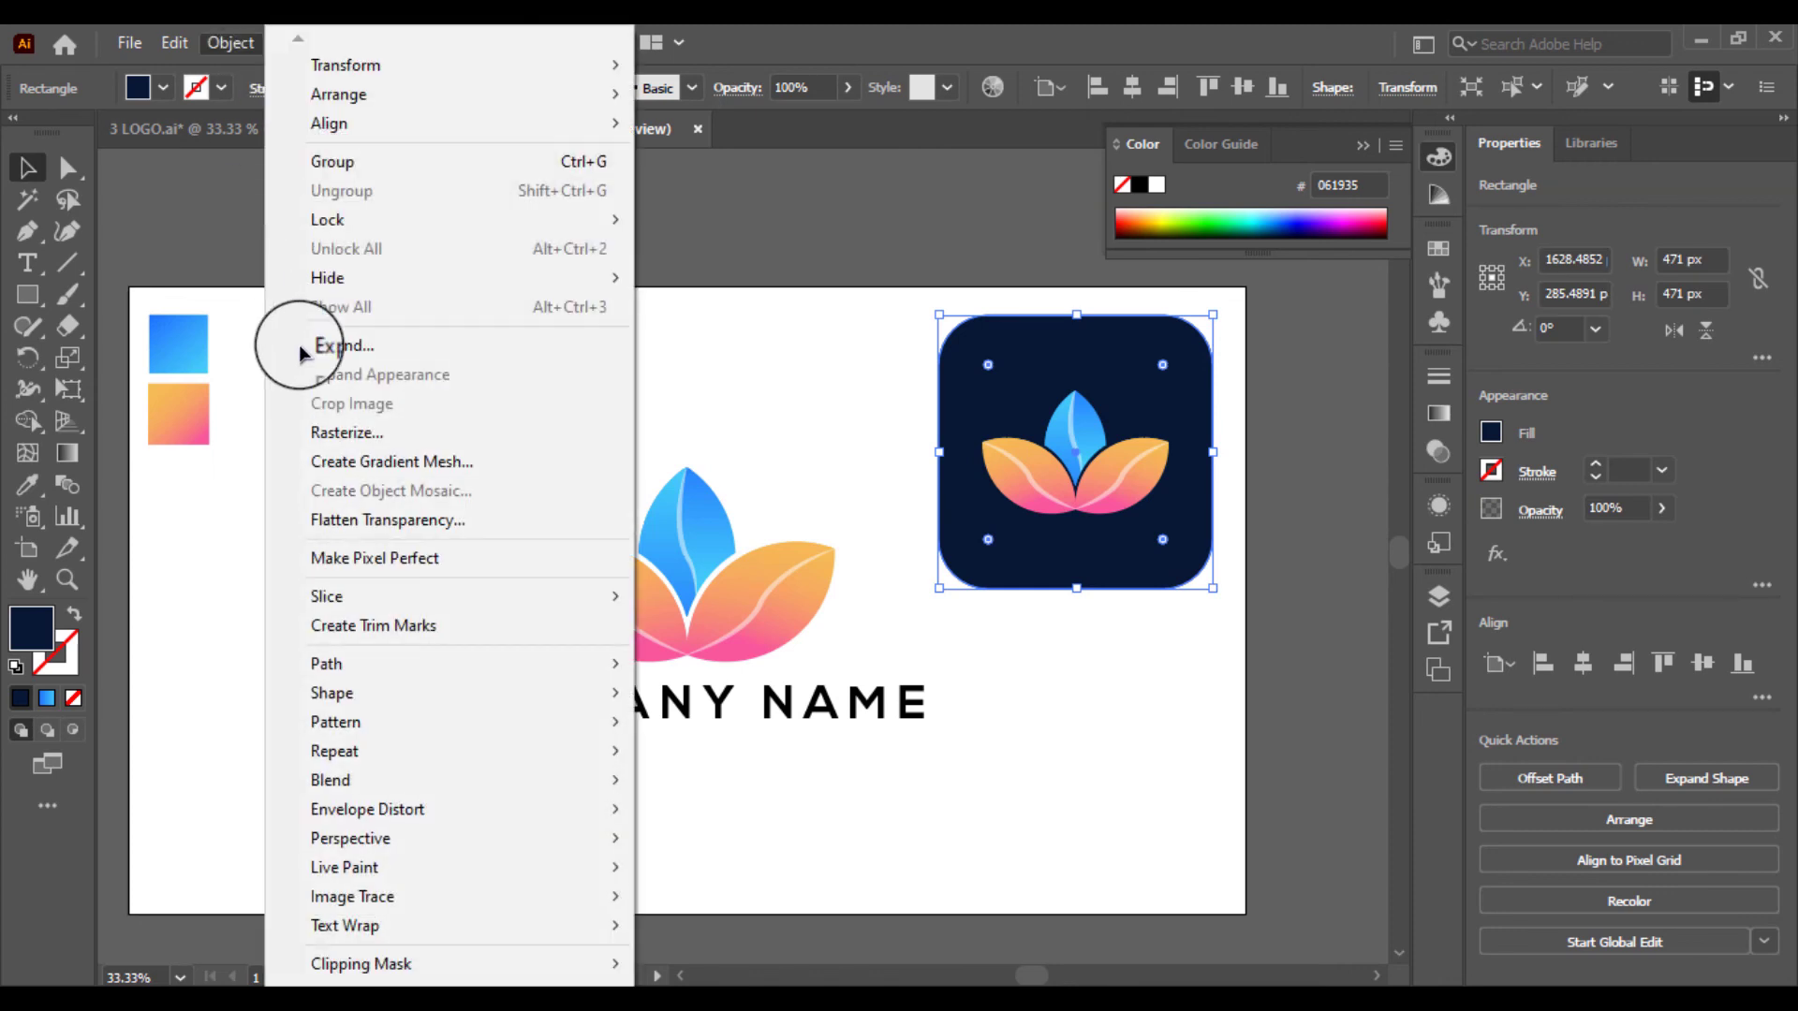
pyautogui.click(337, 345)
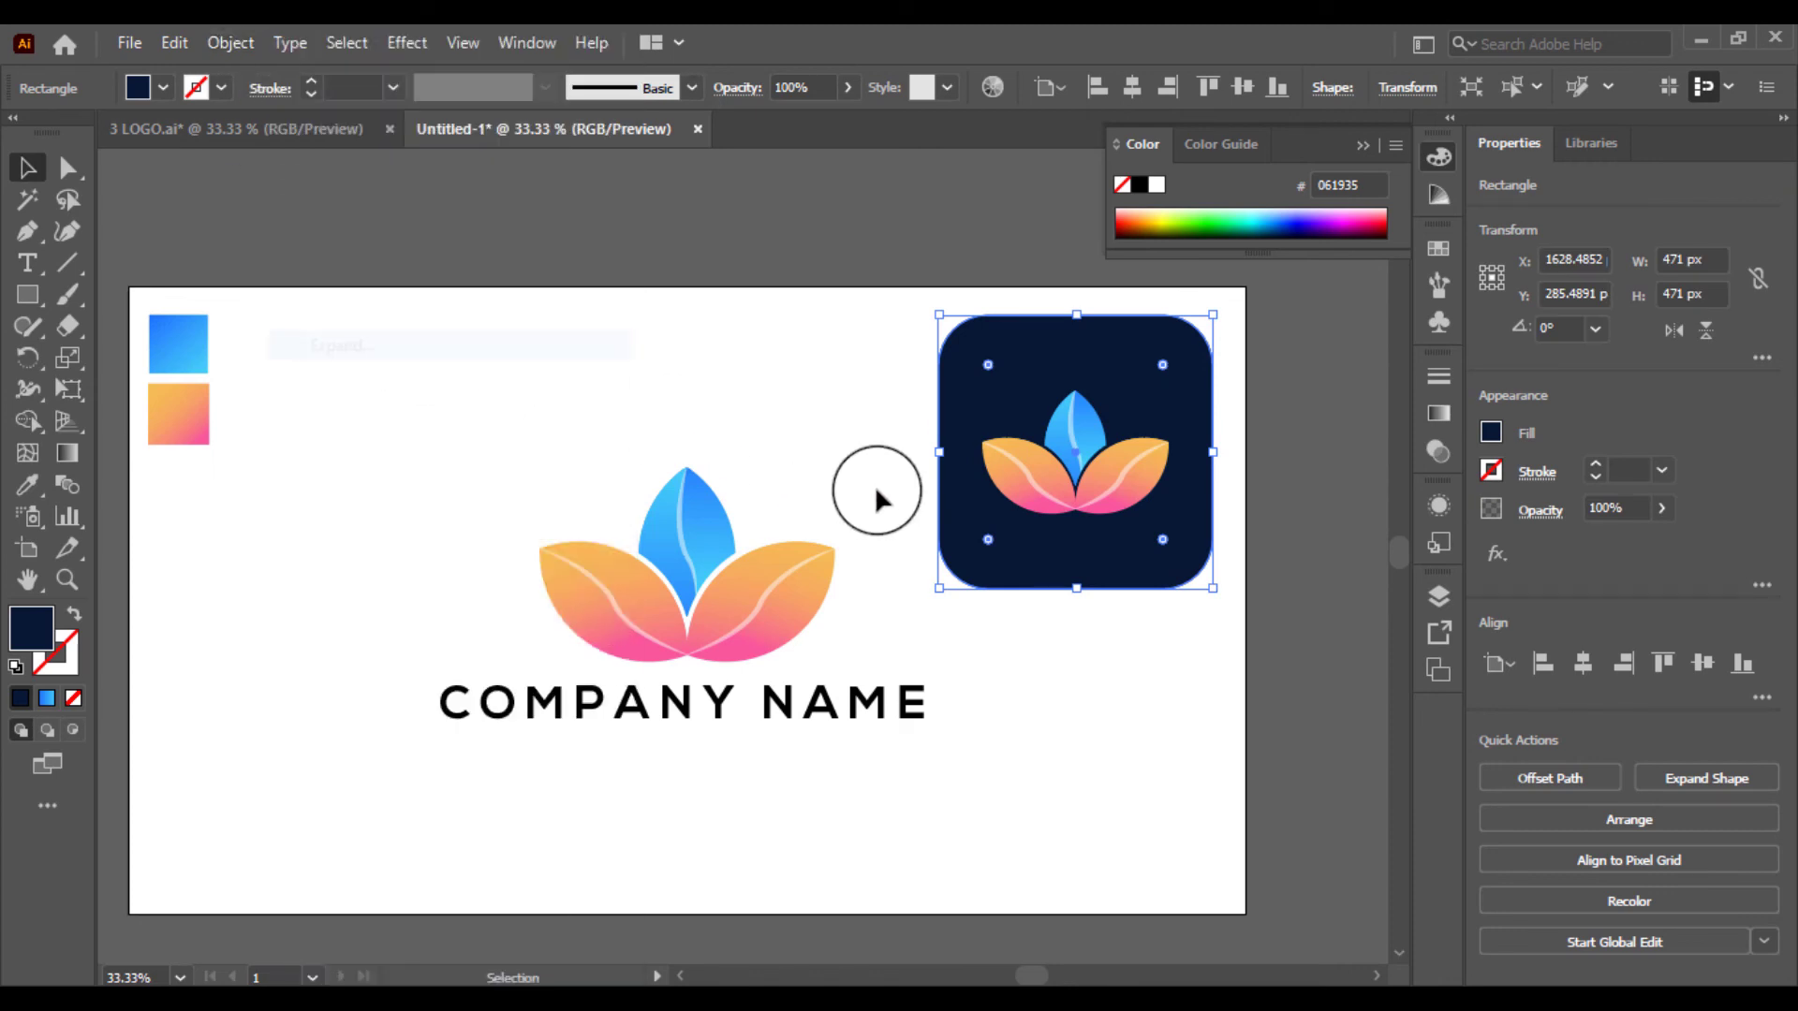
pyautogui.click(1086, 679)
# Scale the lotus inside the navy square up slightly about its centre, keeping its proportions.
pyautogui.moveTo(1167, 657); pyautogui.dragTo(1079, 506)
pyautogui.click(1054, 633)
pyautogui.click(1084, 482)
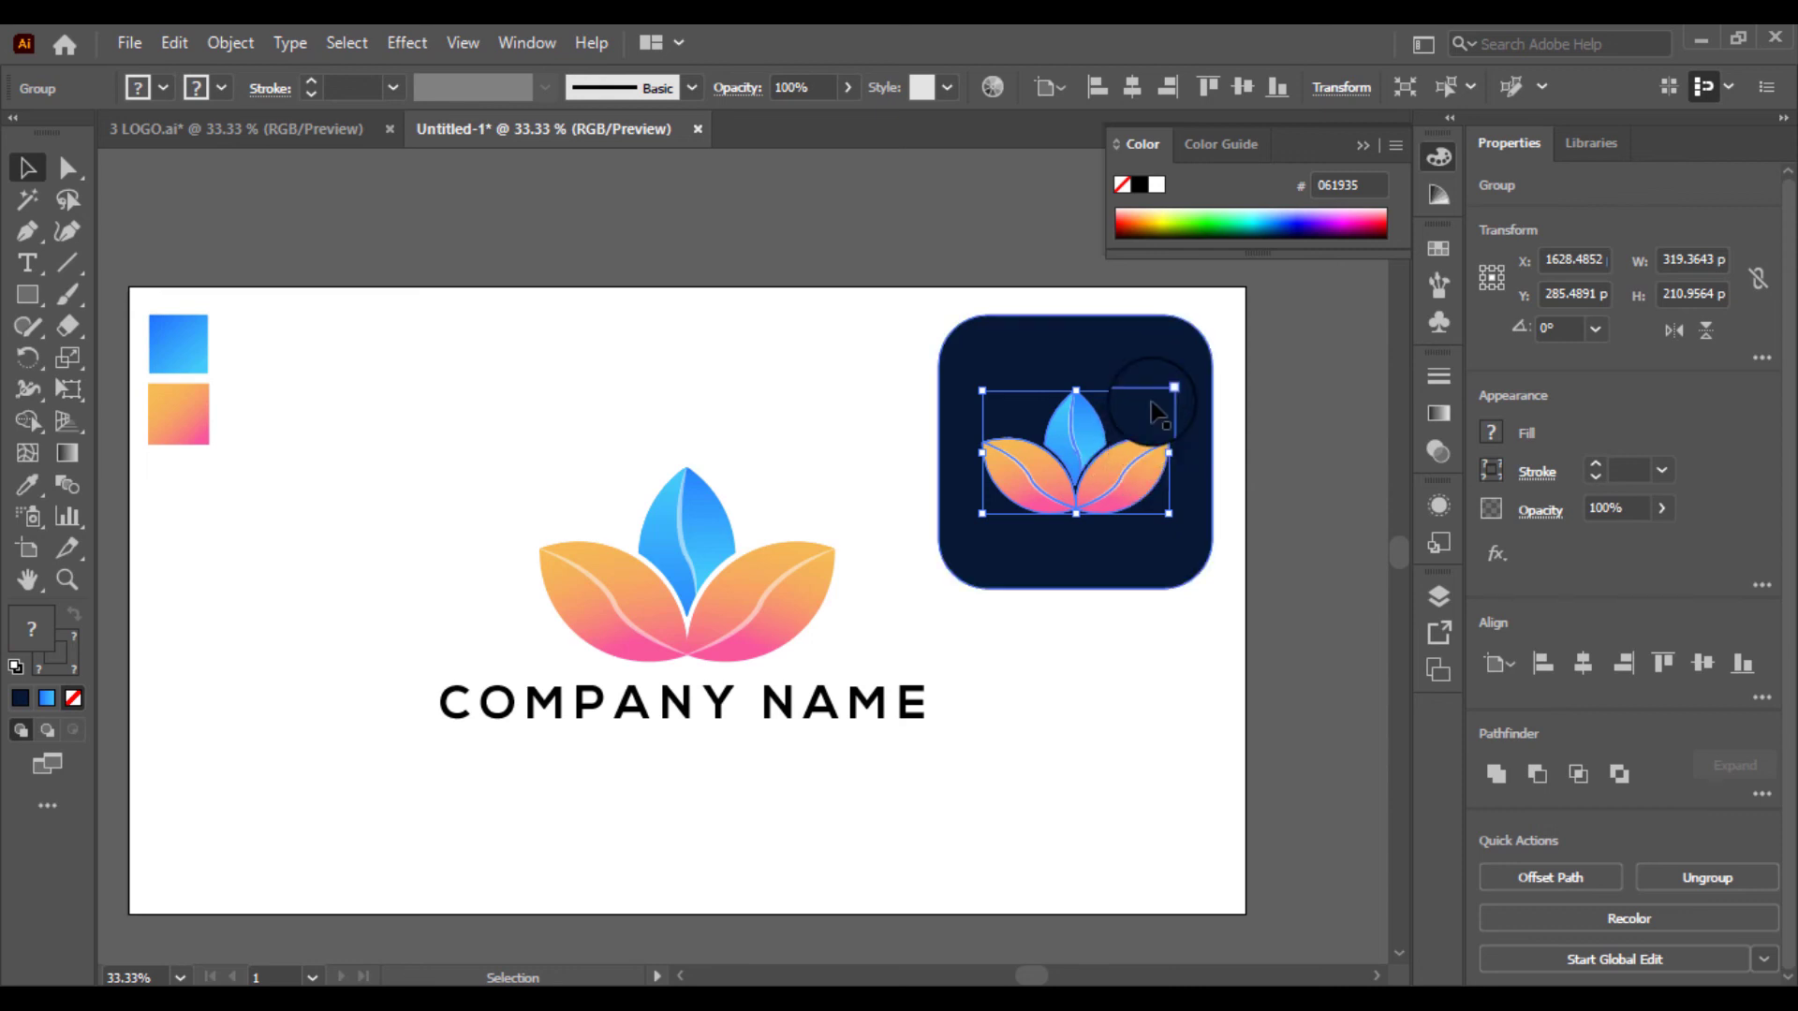
pyautogui.moveTo(1167, 390)
pyautogui.mouseDown()
pyautogui.moveTo(1188, 361)
pyautogui.moveTo(1176, 373)
pyautogui.mouseUp()
pyautogui.click(1114, 661)
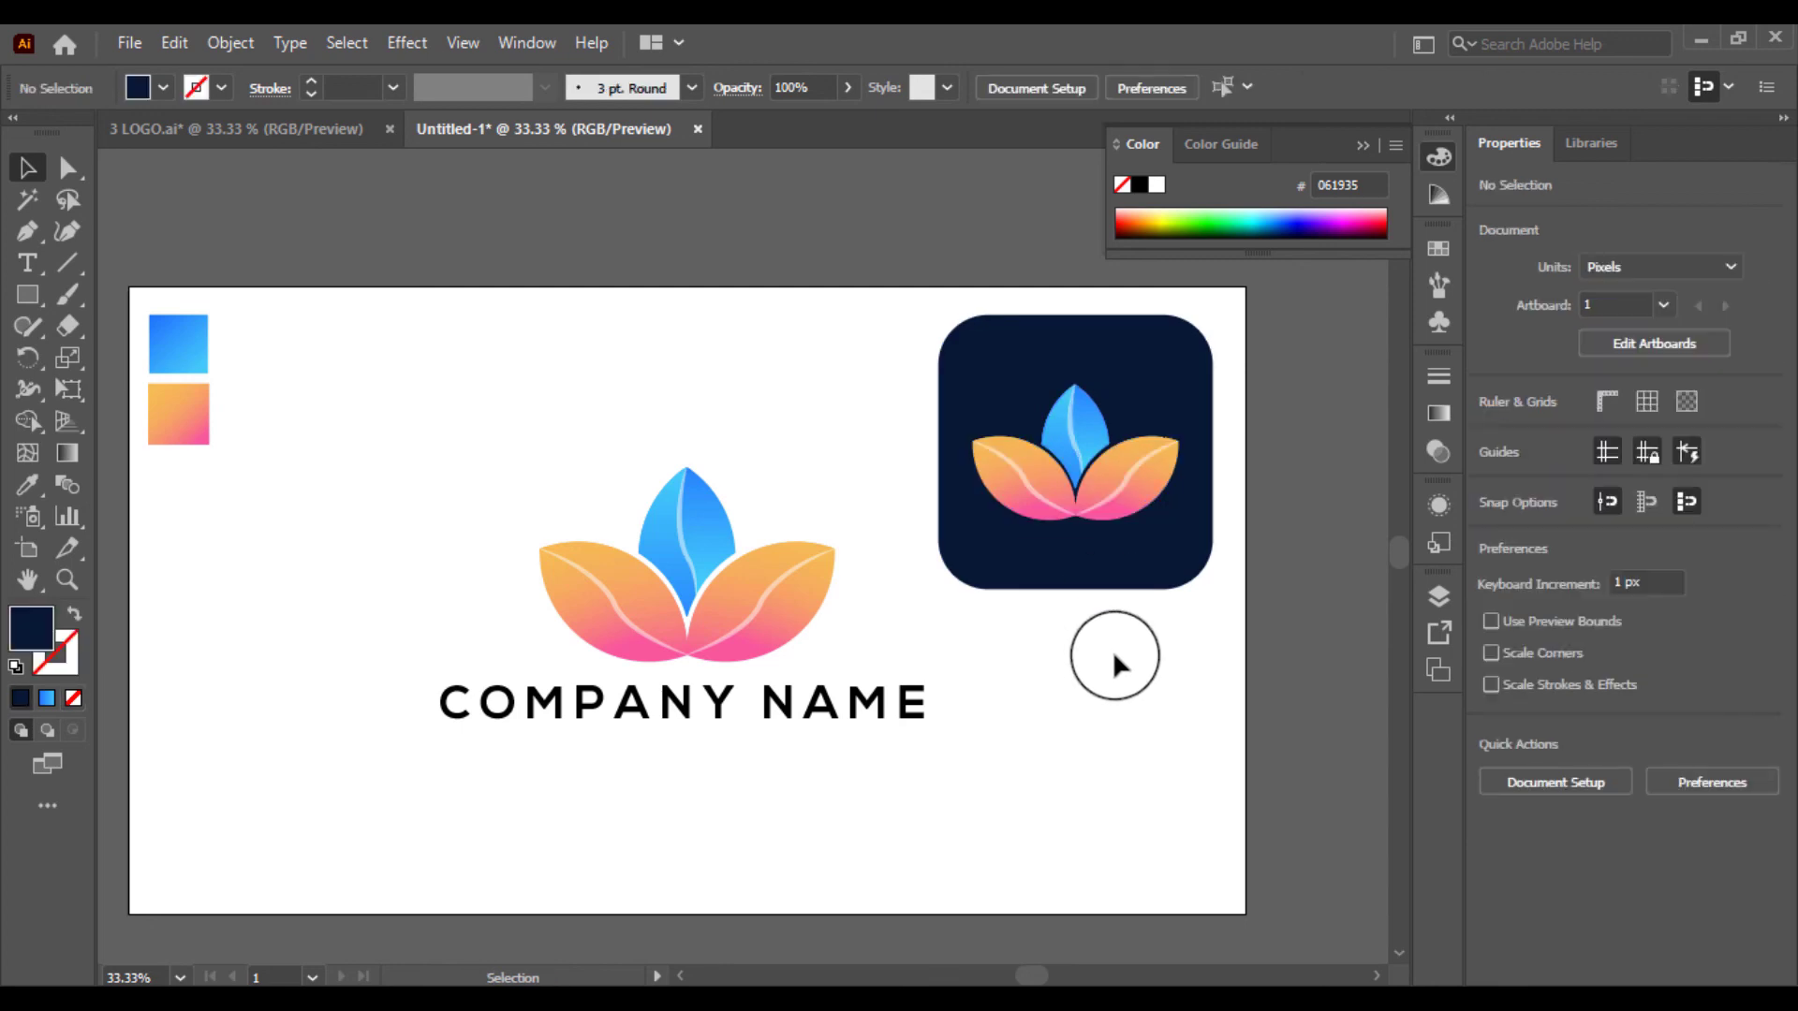
# Scale the navy square and its lotus down together about their shared centre.
pyautogui.moveTo(1114, 661); pyautogui.dragTo(1050, 402)
pyautogui.moveTo(1207, 314); pyautogui.dragTo(1181, 345)
pyautogui.click(1206, 338)
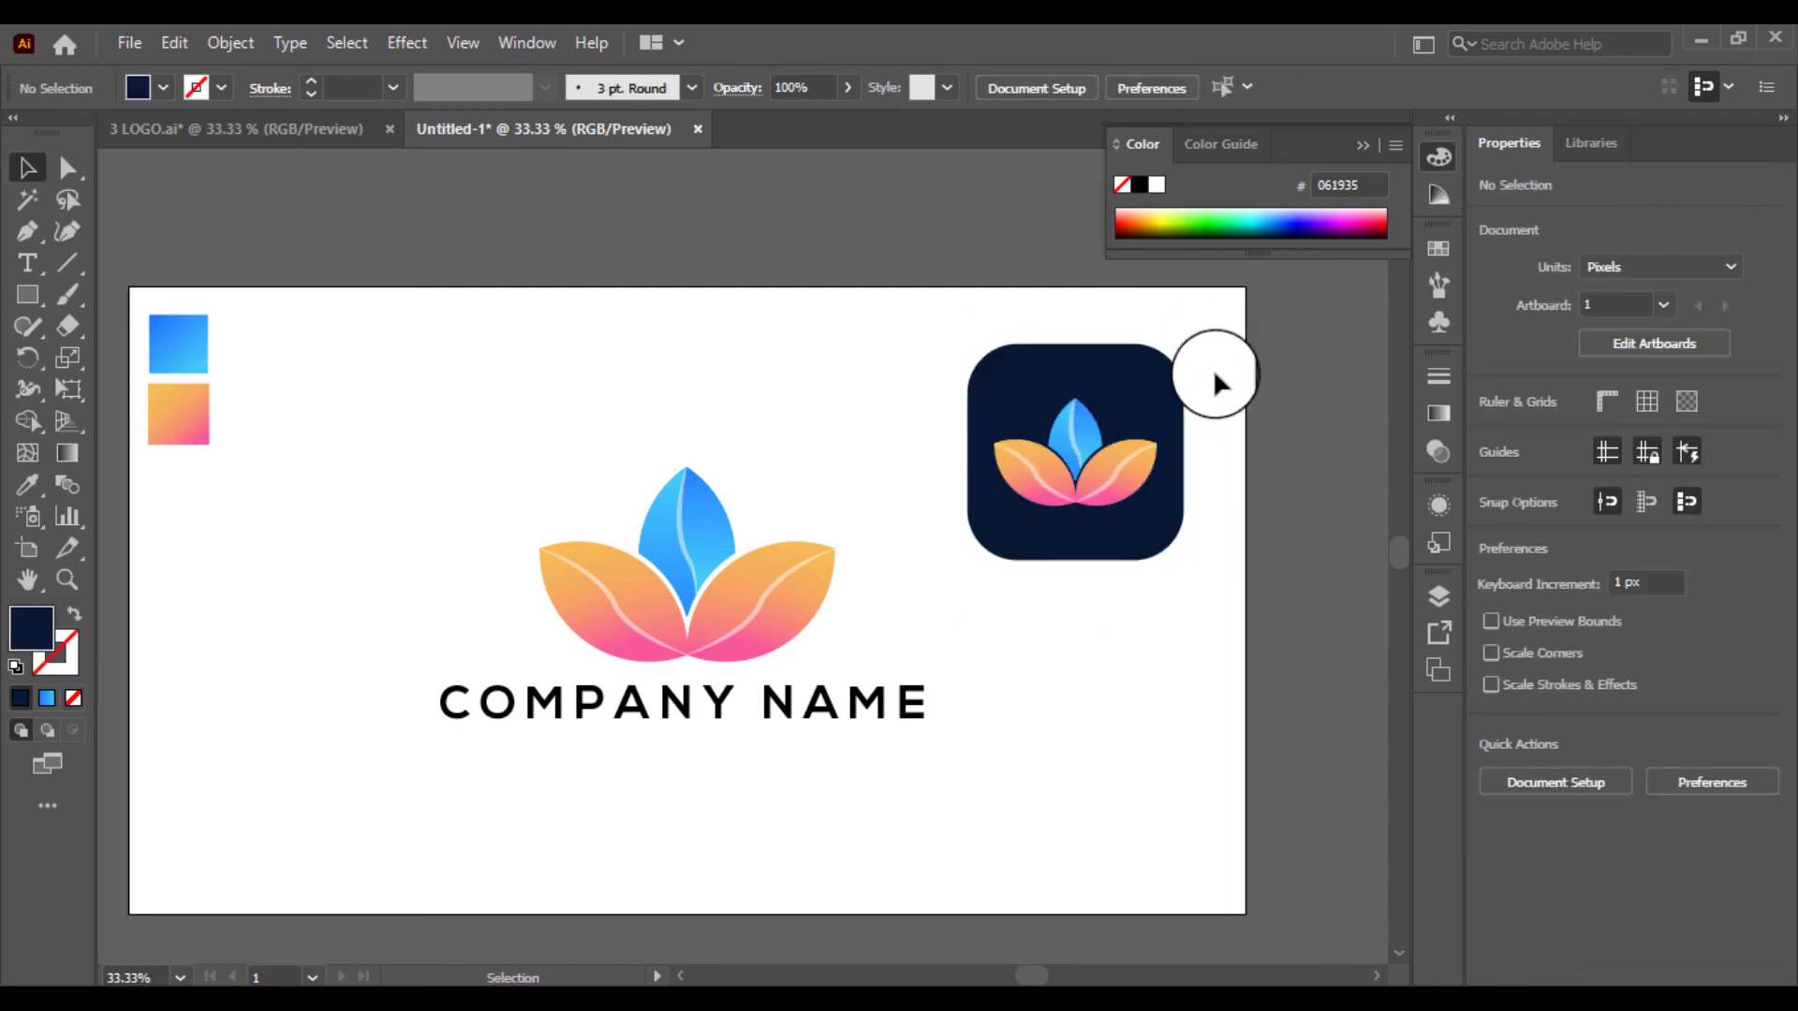
# Move the large lotus and its COMPANY NAME text together into the left half of the artboard.
pyautogui.hotkey('ctrl', '=')
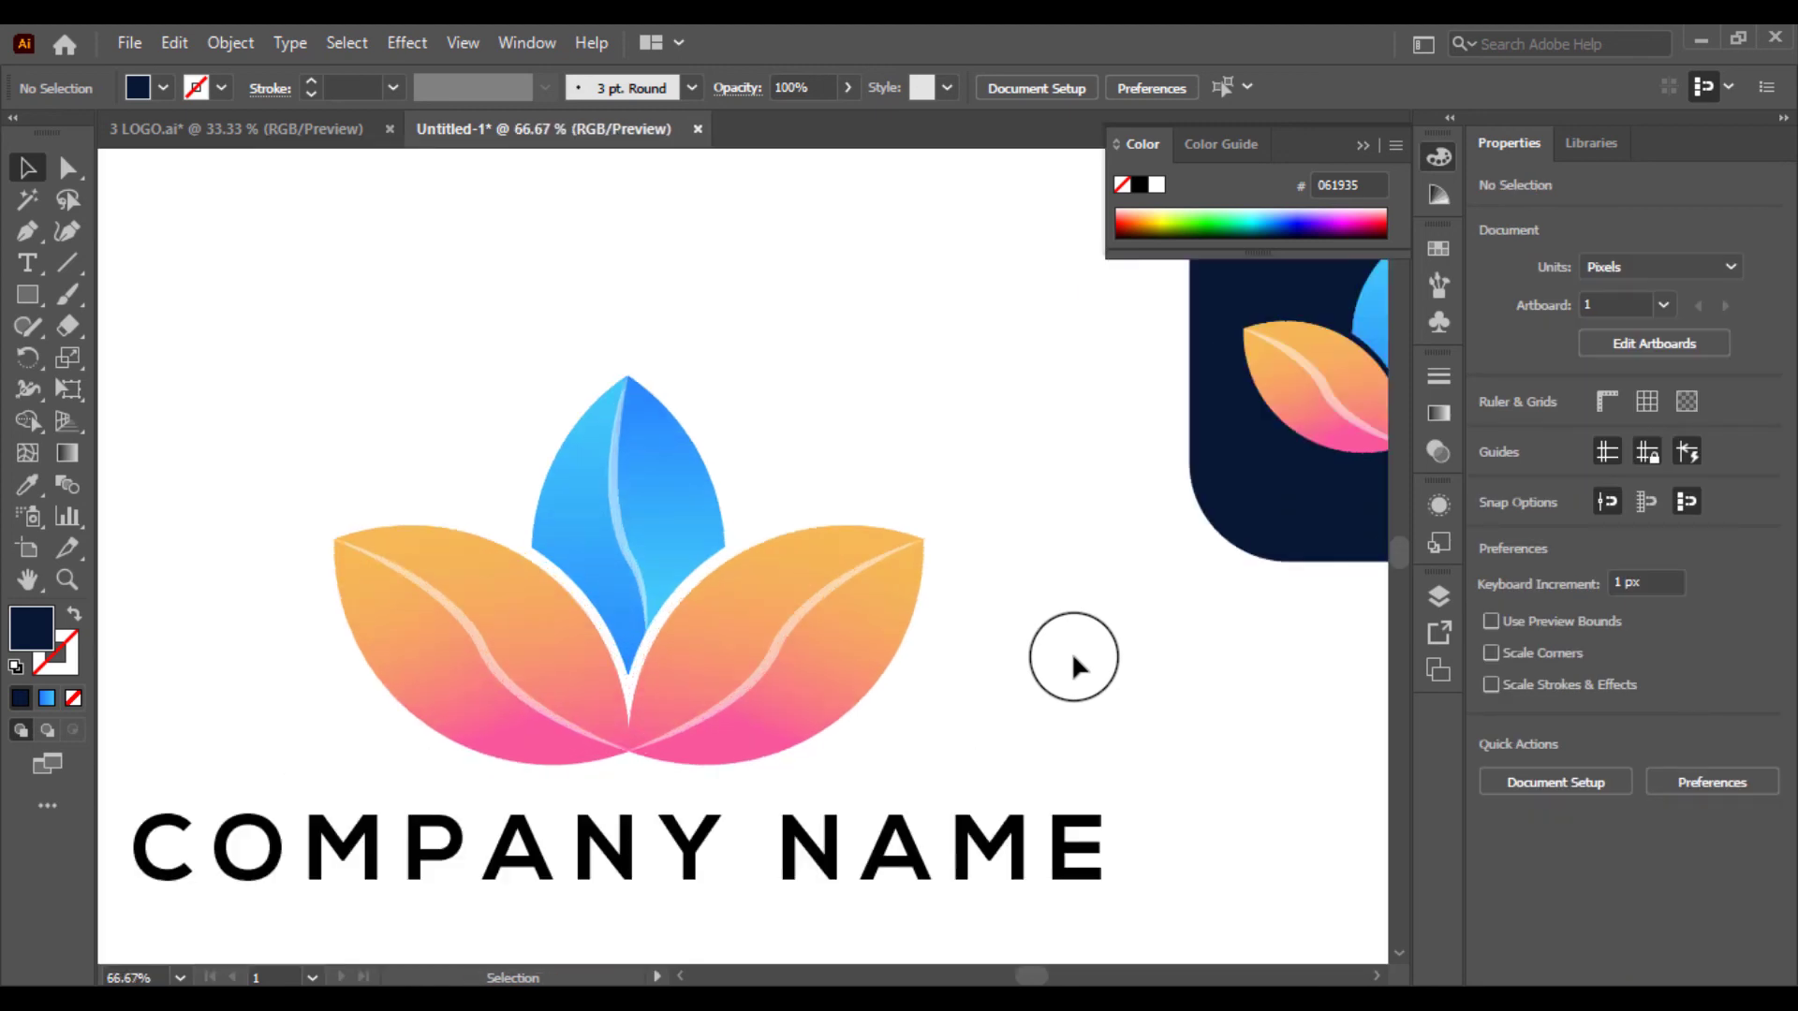
pyautogui.hotkey('ctrl', '-')
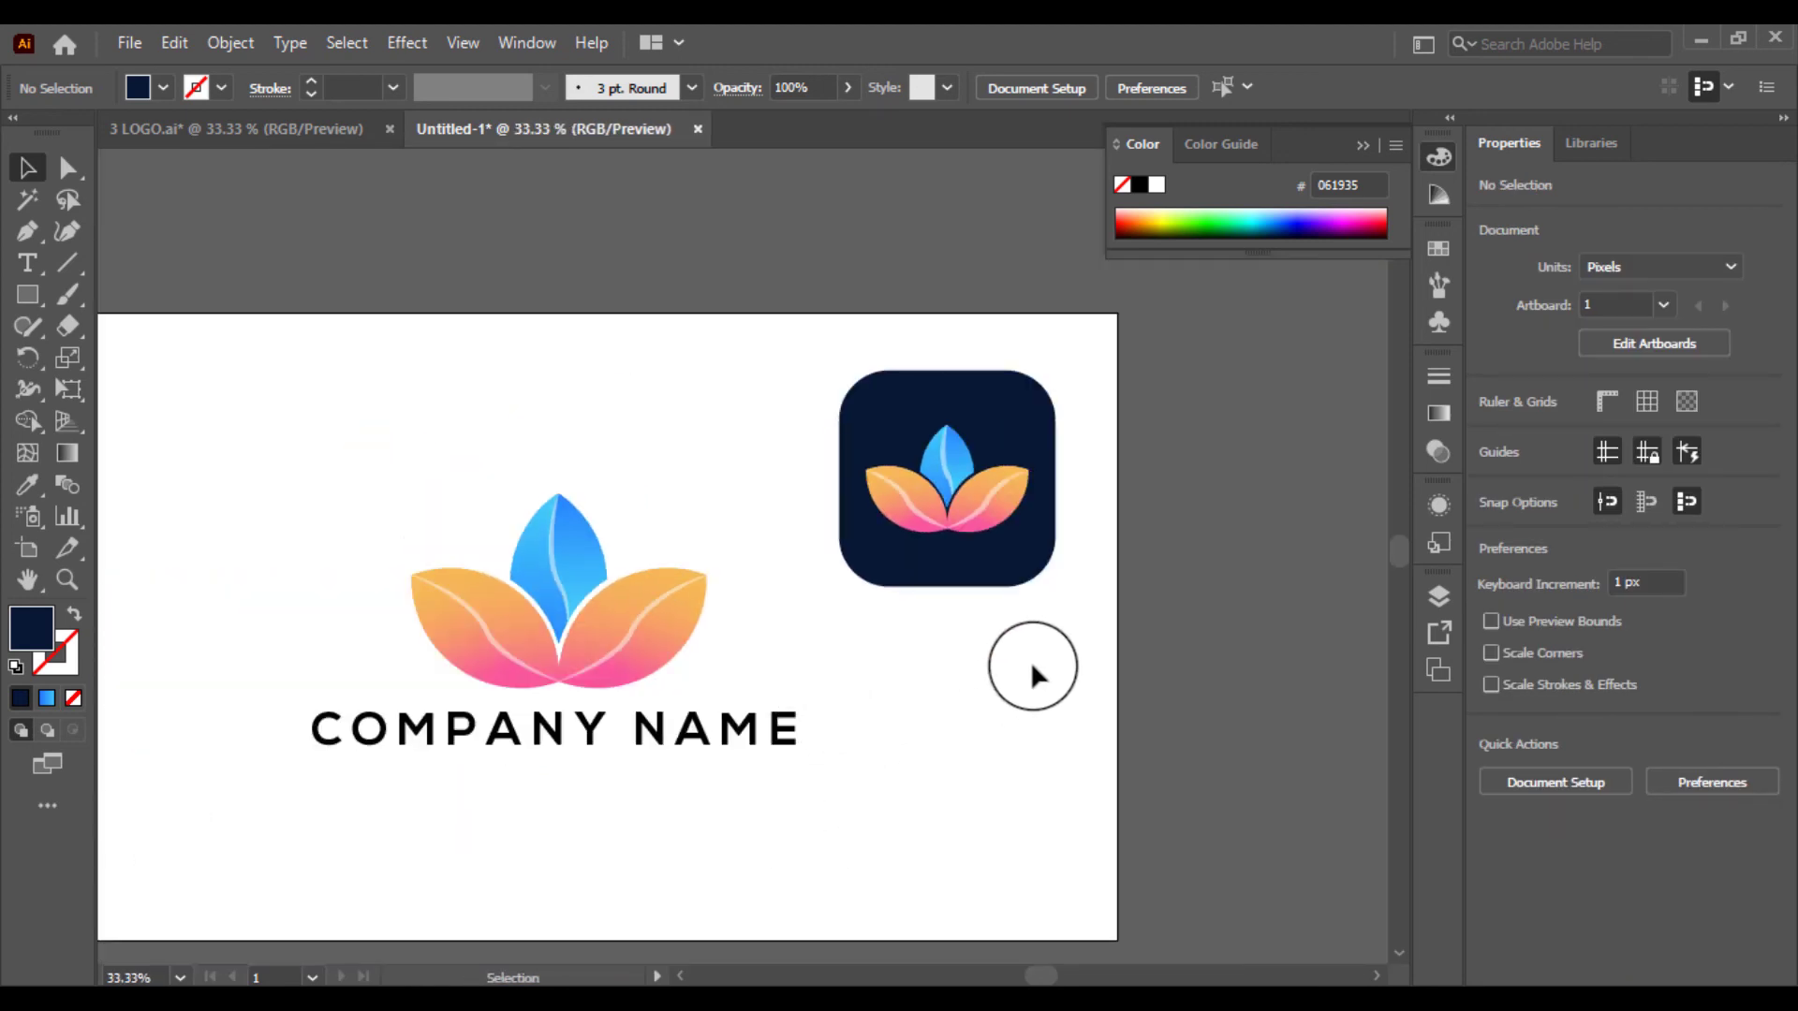
pyautogui.hotkey('ctrl', '-')
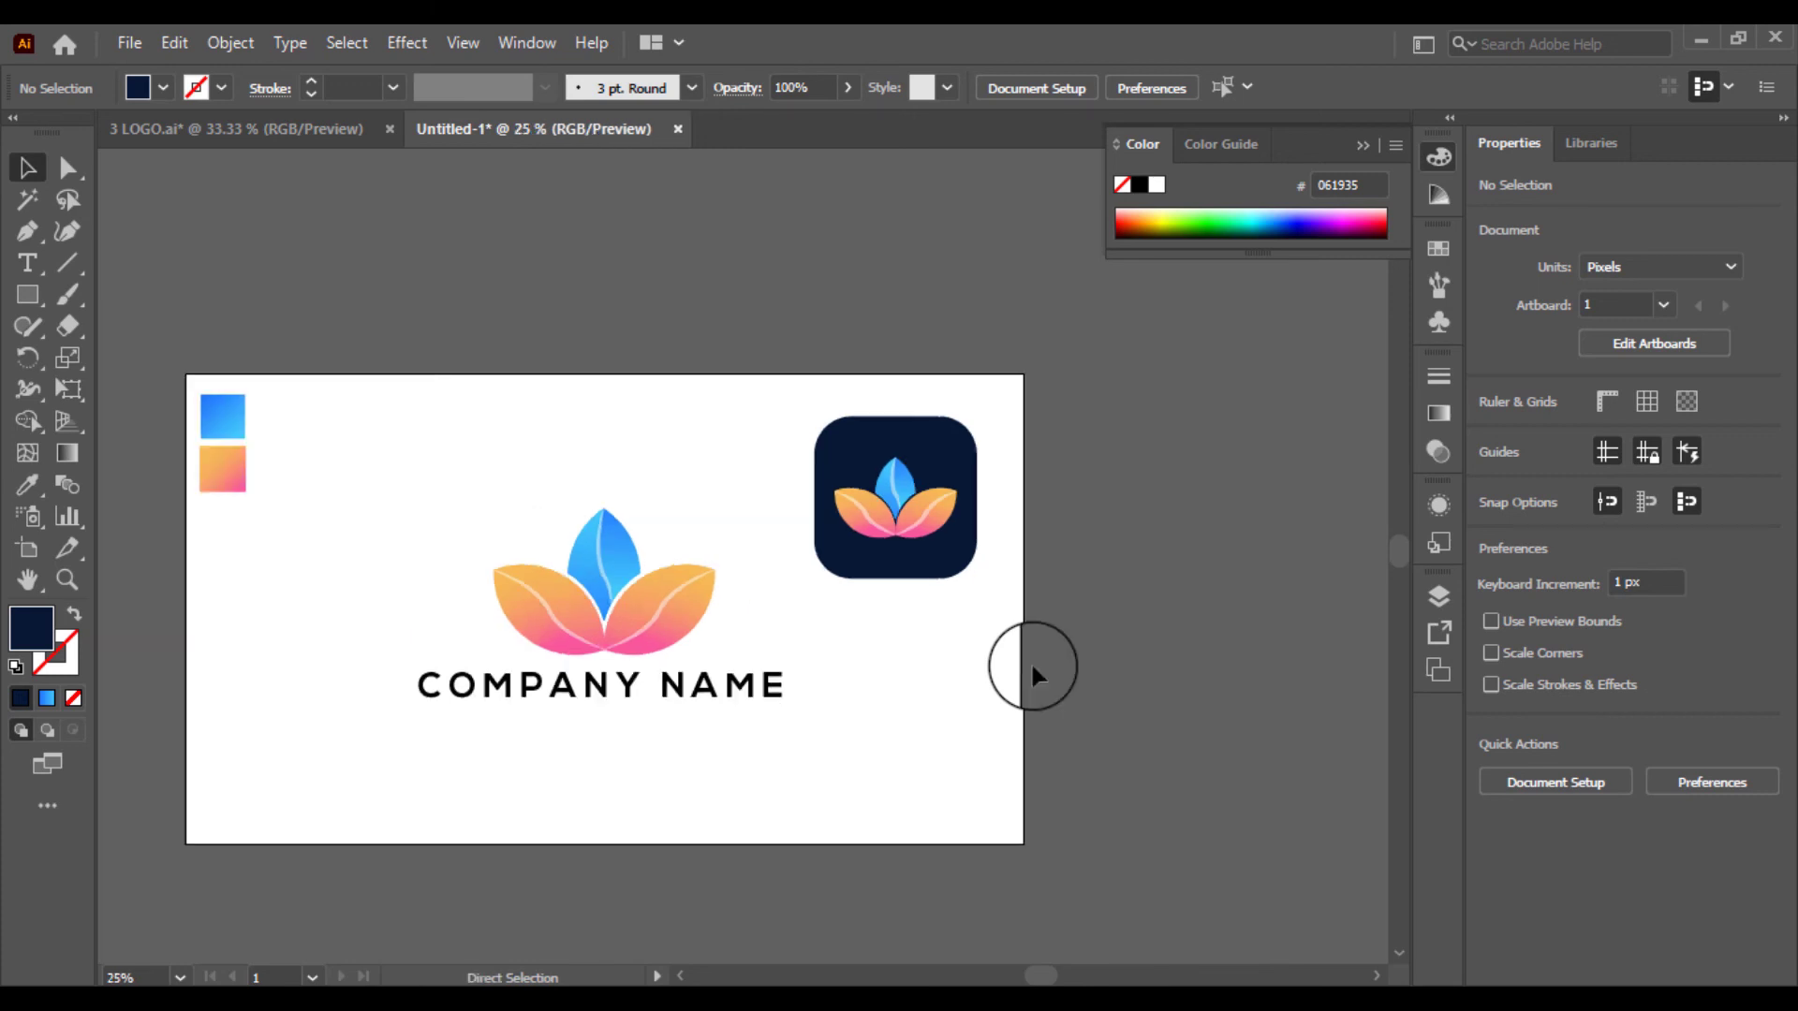
pyautogui.moveTo(806, 643); pyautogui.dragTo(896, 610)
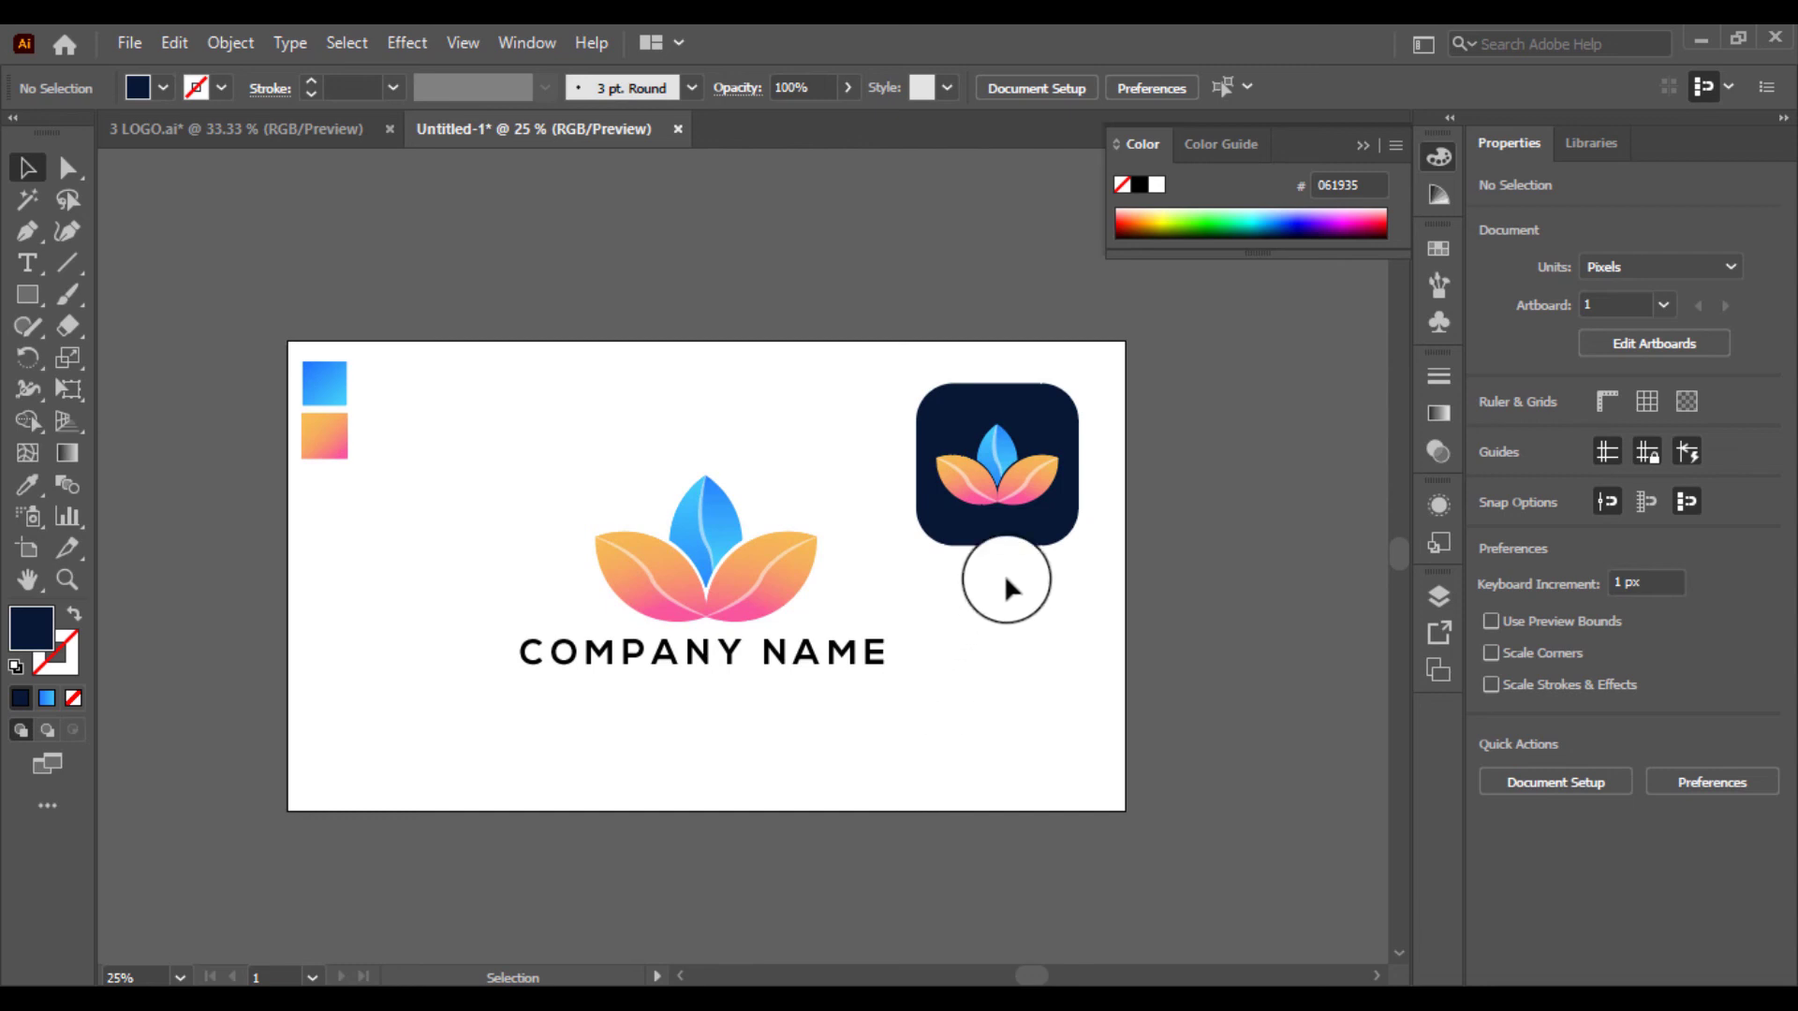
pyautogui.moveTo(1007, 581); pyautogui.dragTo(960, 451)
pyautogui.click(762, 474)
pyautogui.moveTo(762, 474); pyautogui.dragTo(654, 671)
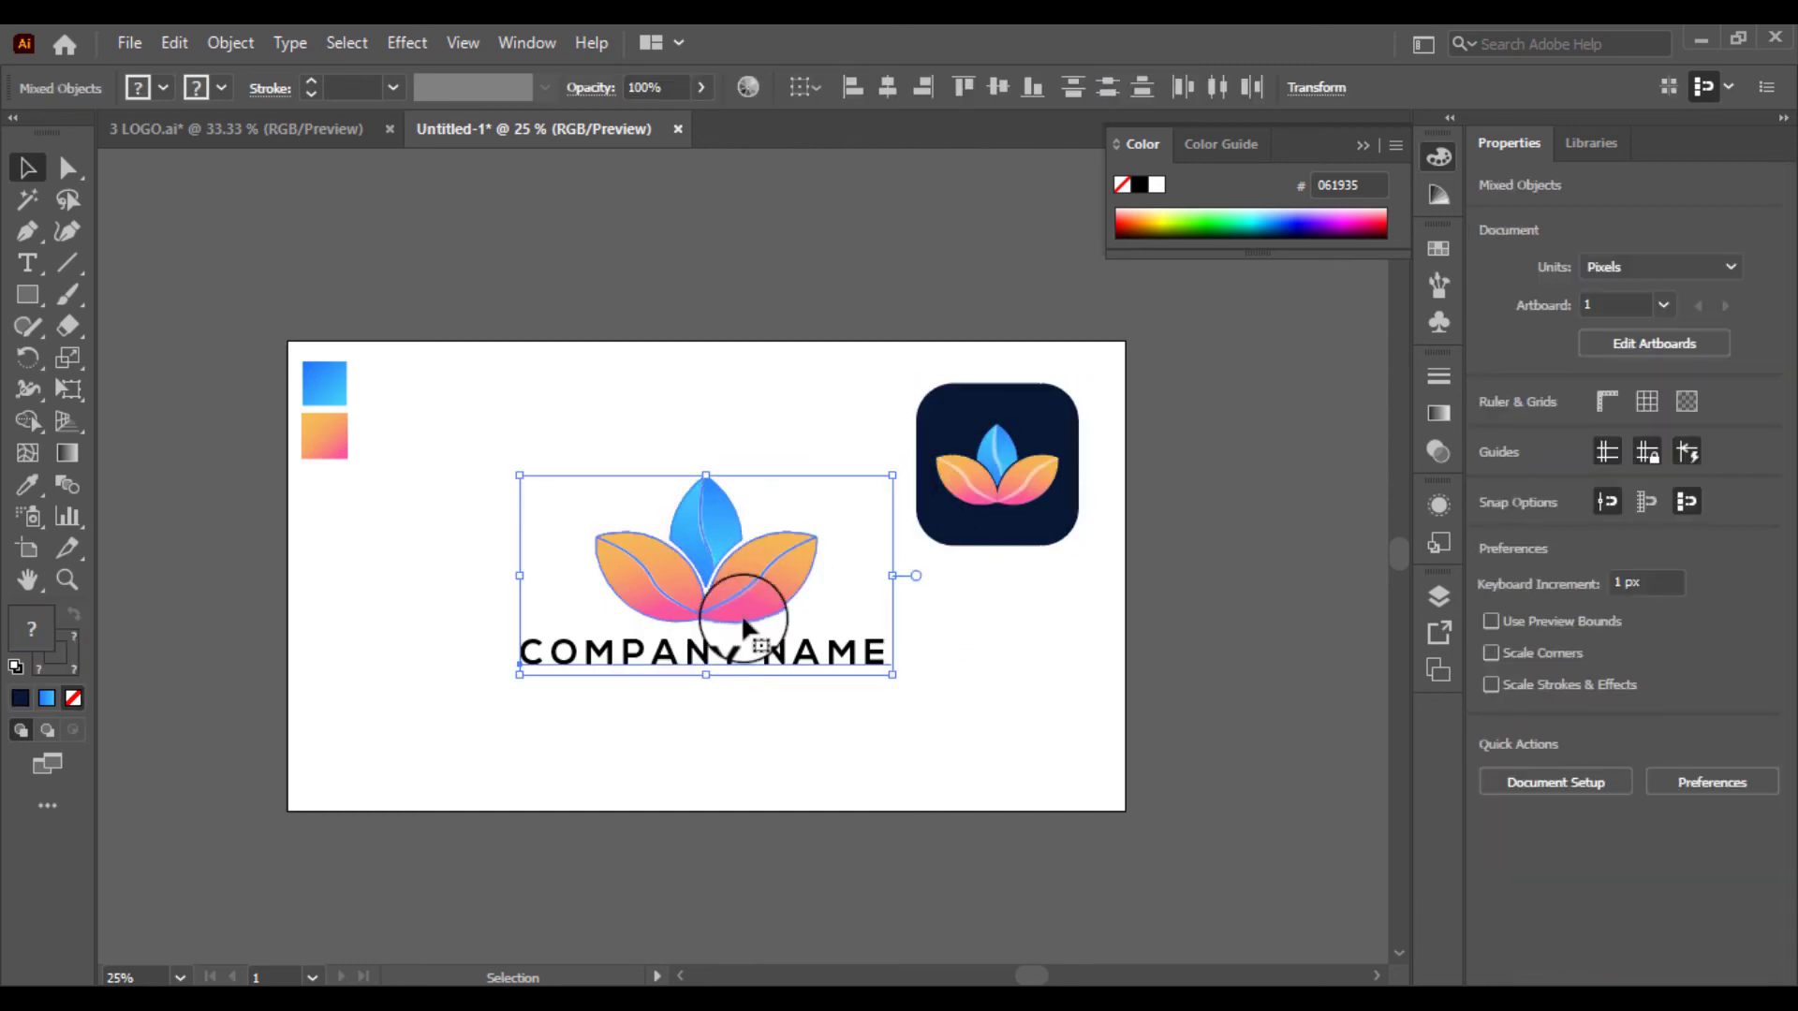
pyautogui.moveTo(743, 623); pyautogui.dragTo(576, 630)
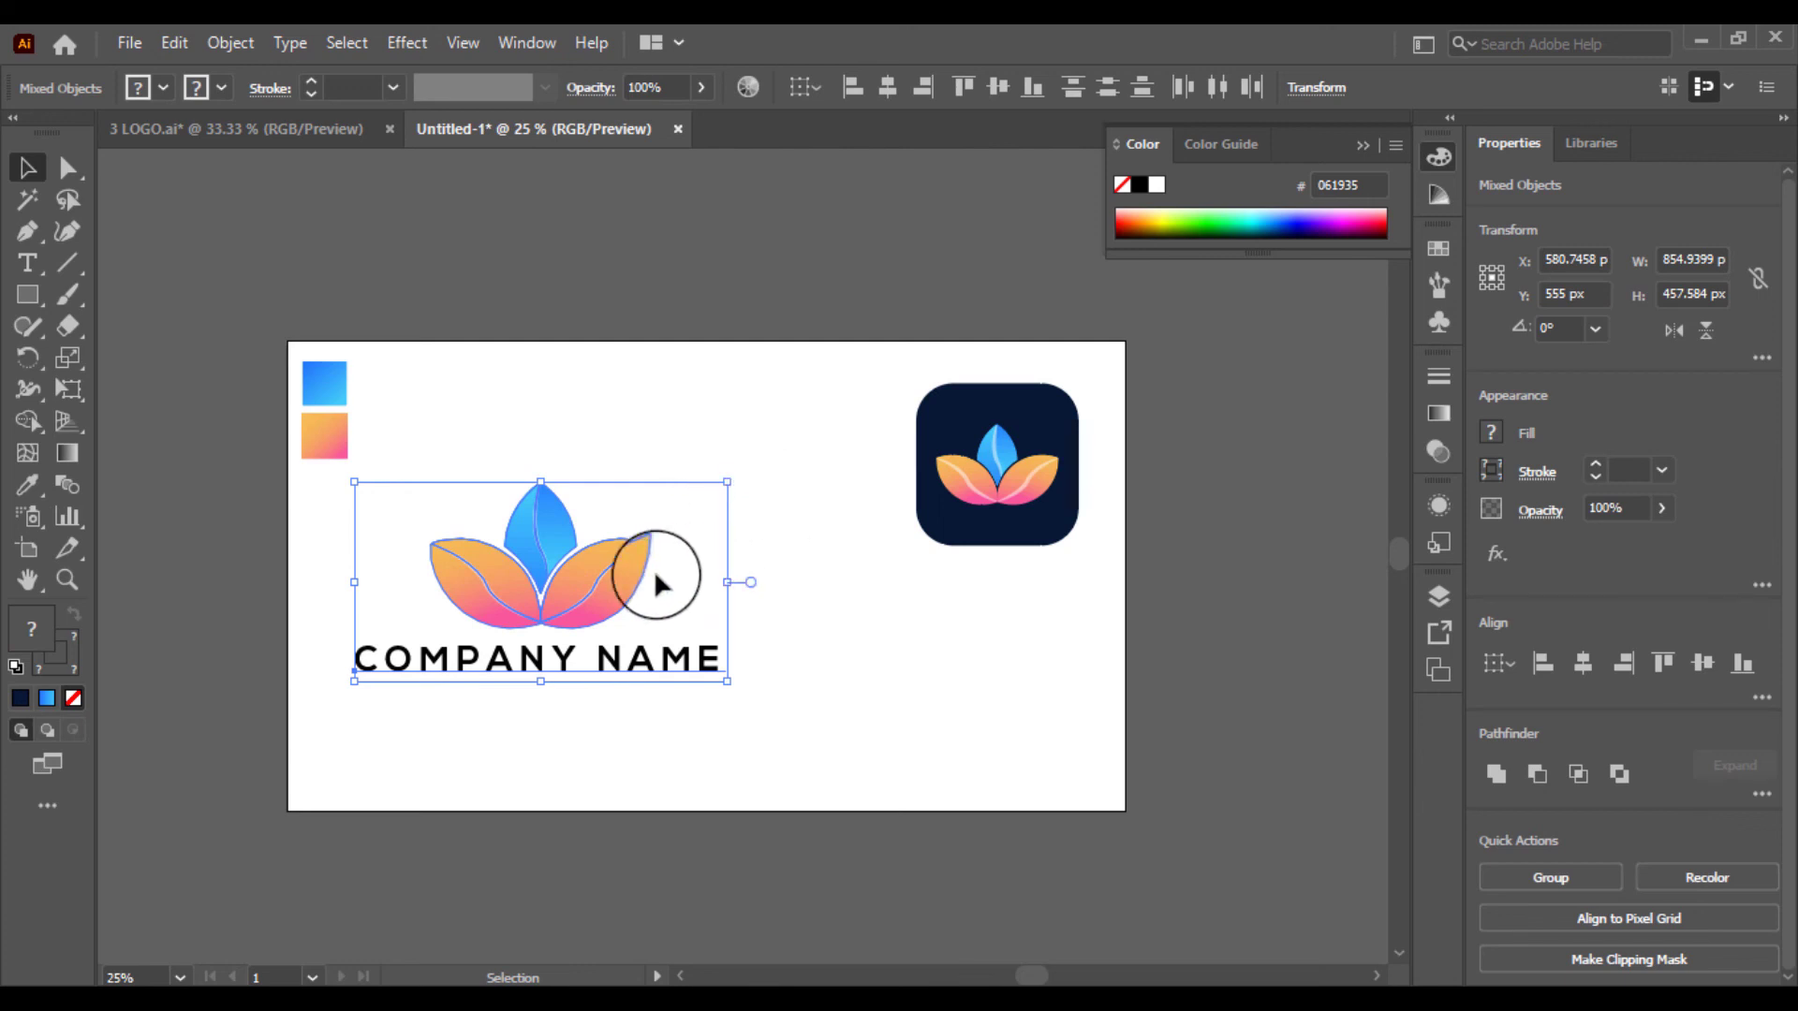
pyautogui.moveTo(653, 569); pyautogui.dragTo(588, 571)
pyautogui.click(834, 630)
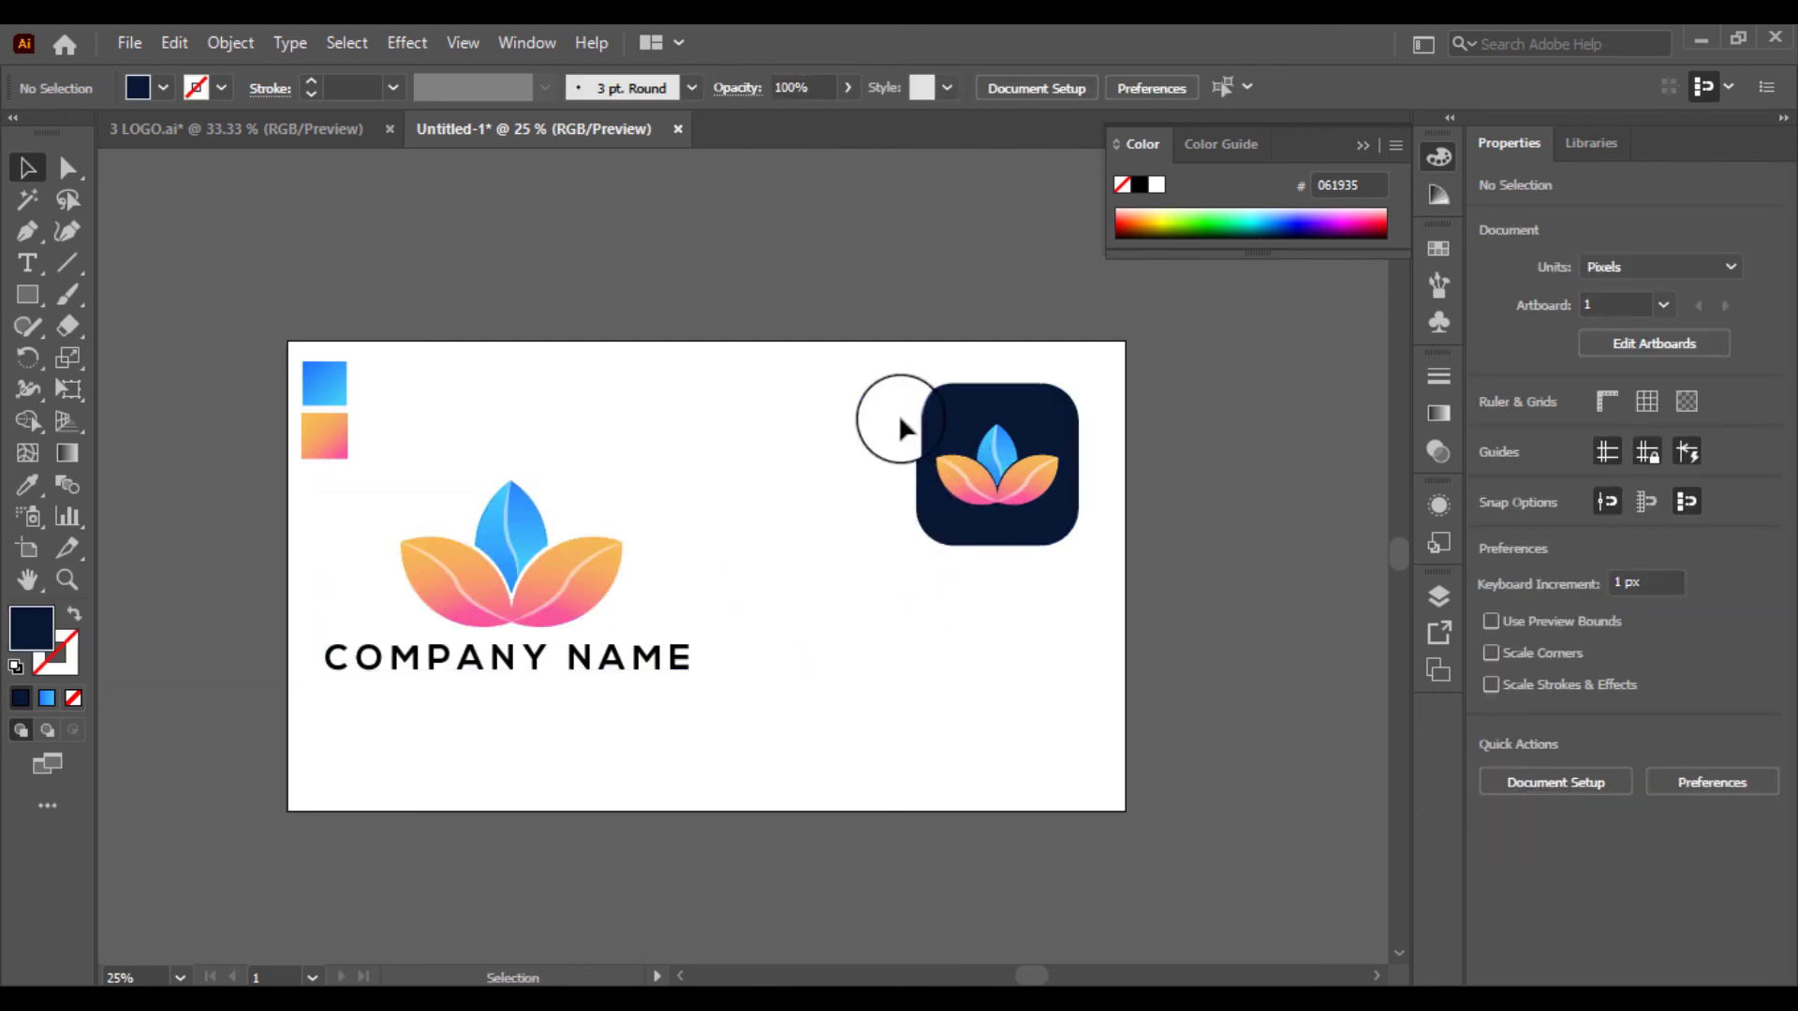
# Group the navy square with its lotus, scale the icon to about 329 px wide and place it beside the main logo.
pyautogui.click(1009, 455)
pyautogui.rightClick(1011, 459)
pyautogui.click(1039, 656)
pyautogui.moveTo(1011, 501); pyautogui.dragTo(528, 561)
pyautogui.moveTo(518, 465); pyautogui.dragTo(990, 535)
pyautogui.click(609, 504)
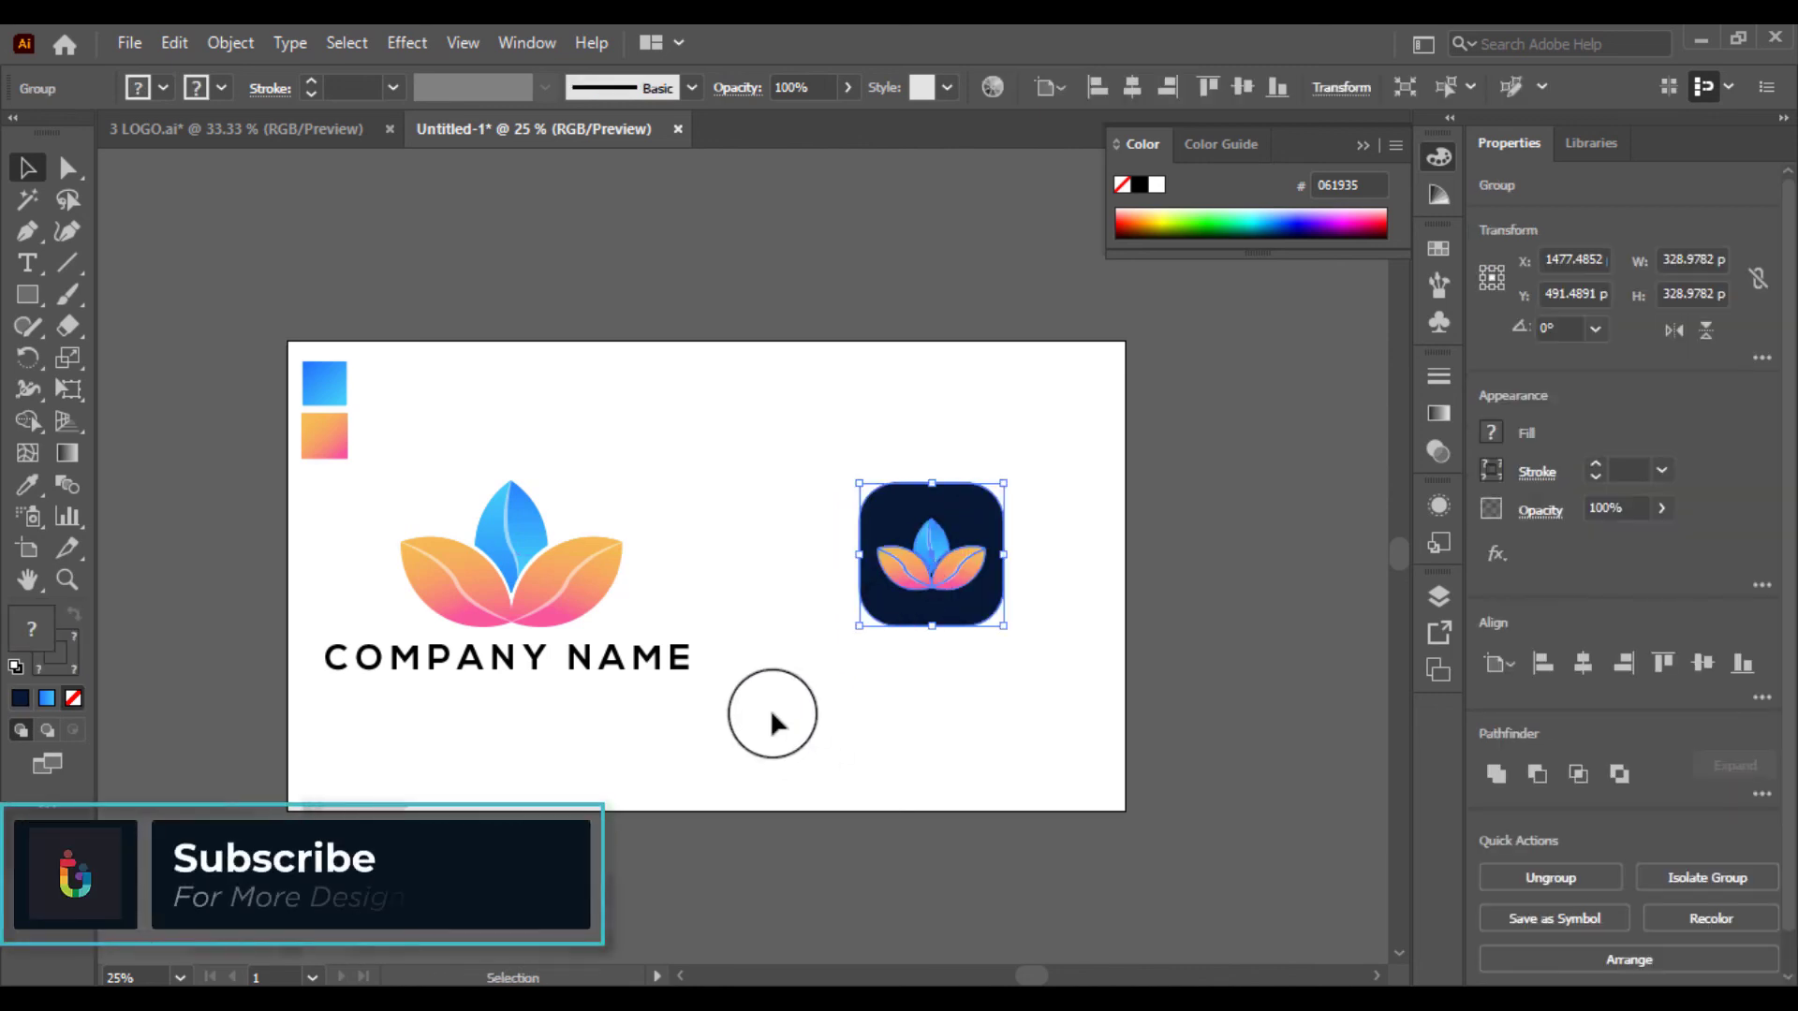
# Copy the COMPANY NAME text below the navy icon and centre the two horizontally on each other.
pyautogui.click(661, 661)
pyautogui.moveTo(665, 669); pyautogui.dragTo(1080, 672)
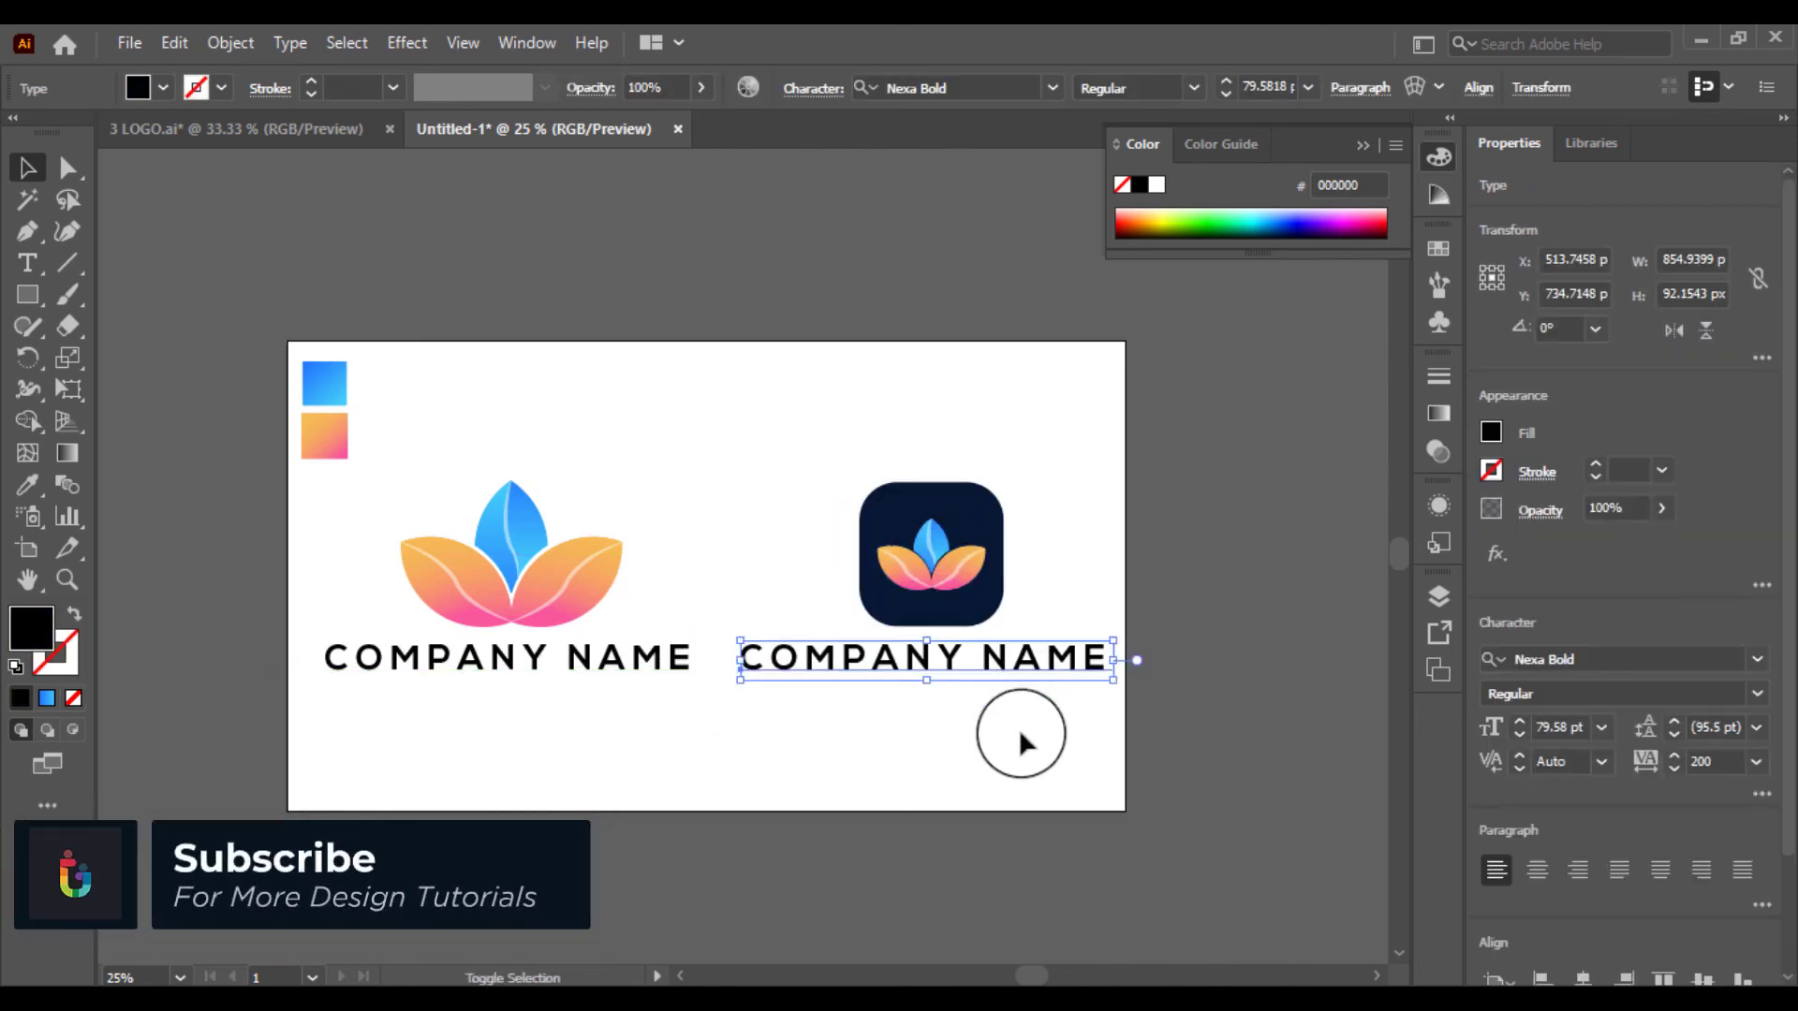
pyautogui.moveTo(1023, 742); pyautogui.dragTo(829, 478)
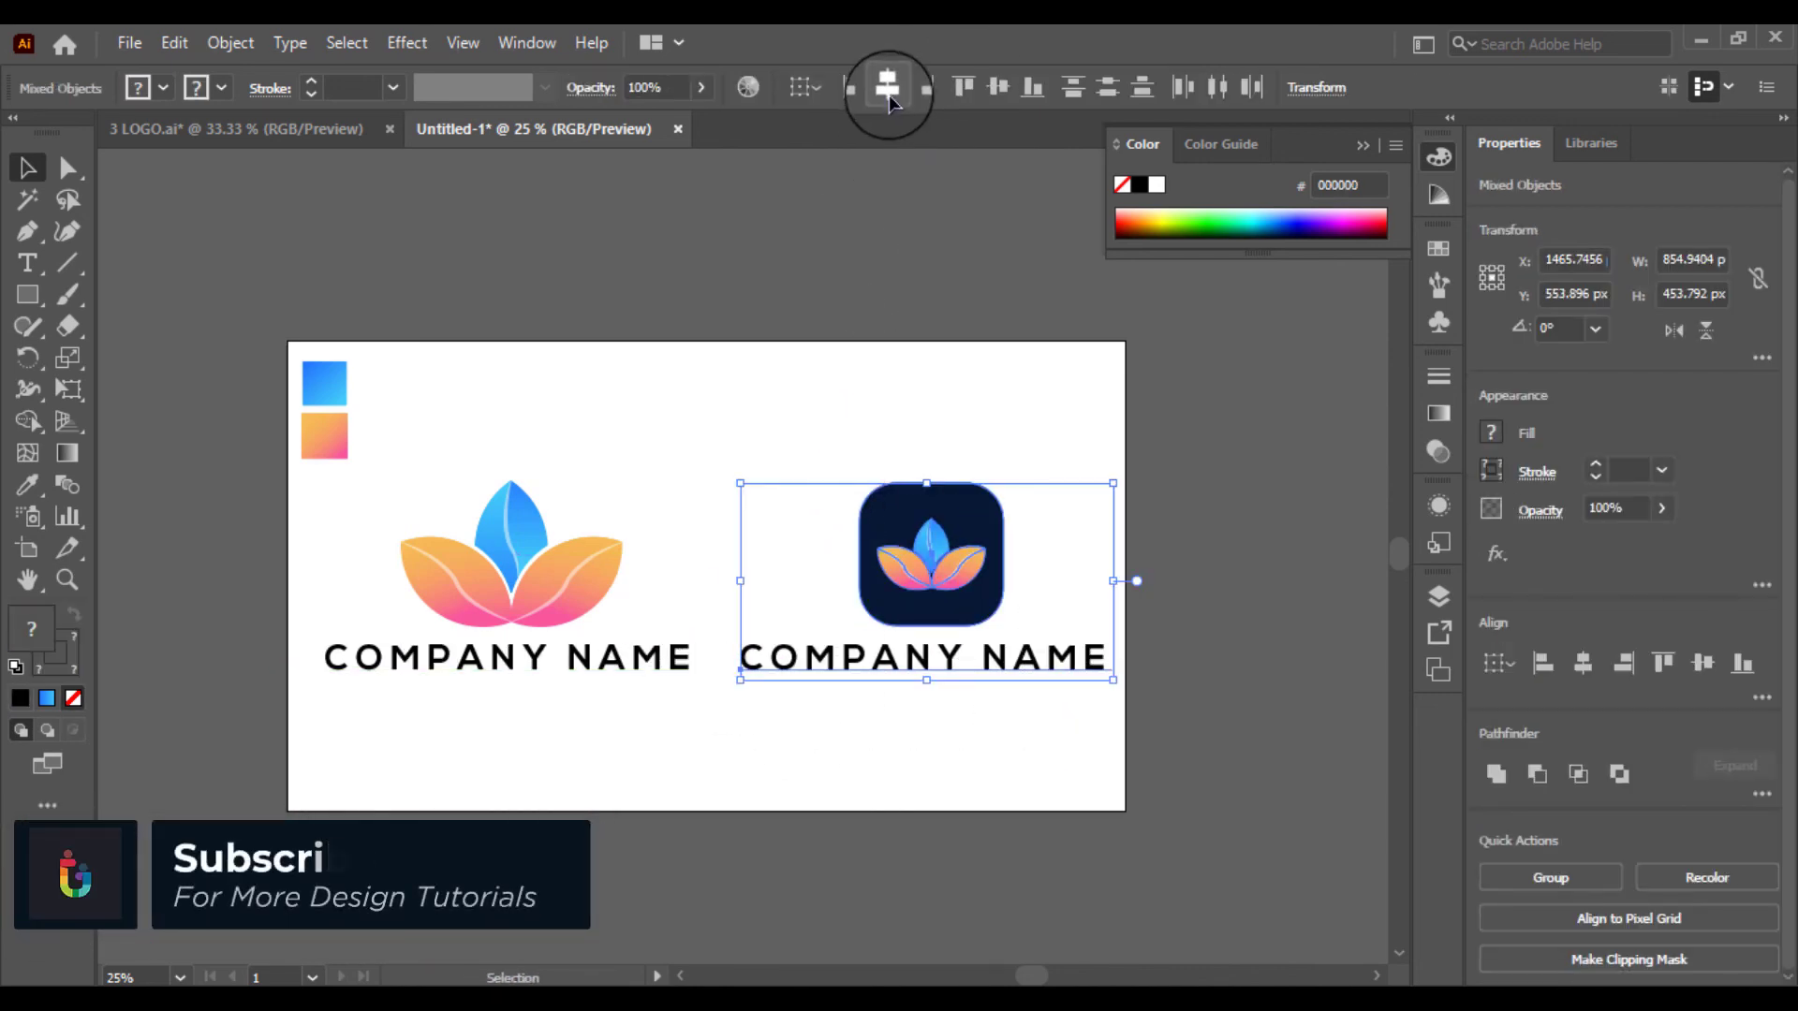
pyautogui.click(889, 93)
pyautogui.click(936, 431)
# Scale both logos and their texts down together proportionally about their common centre.
pyautogui.moveTo(939, 581); pyautogui.dragTo(459, 583)
pyautogui.moveTo(1111, 481); pyautogui.dragTo(1027, 506)
pyautogui.moveTo(1022, 505); pyautogui.dragTo(1033, 468)
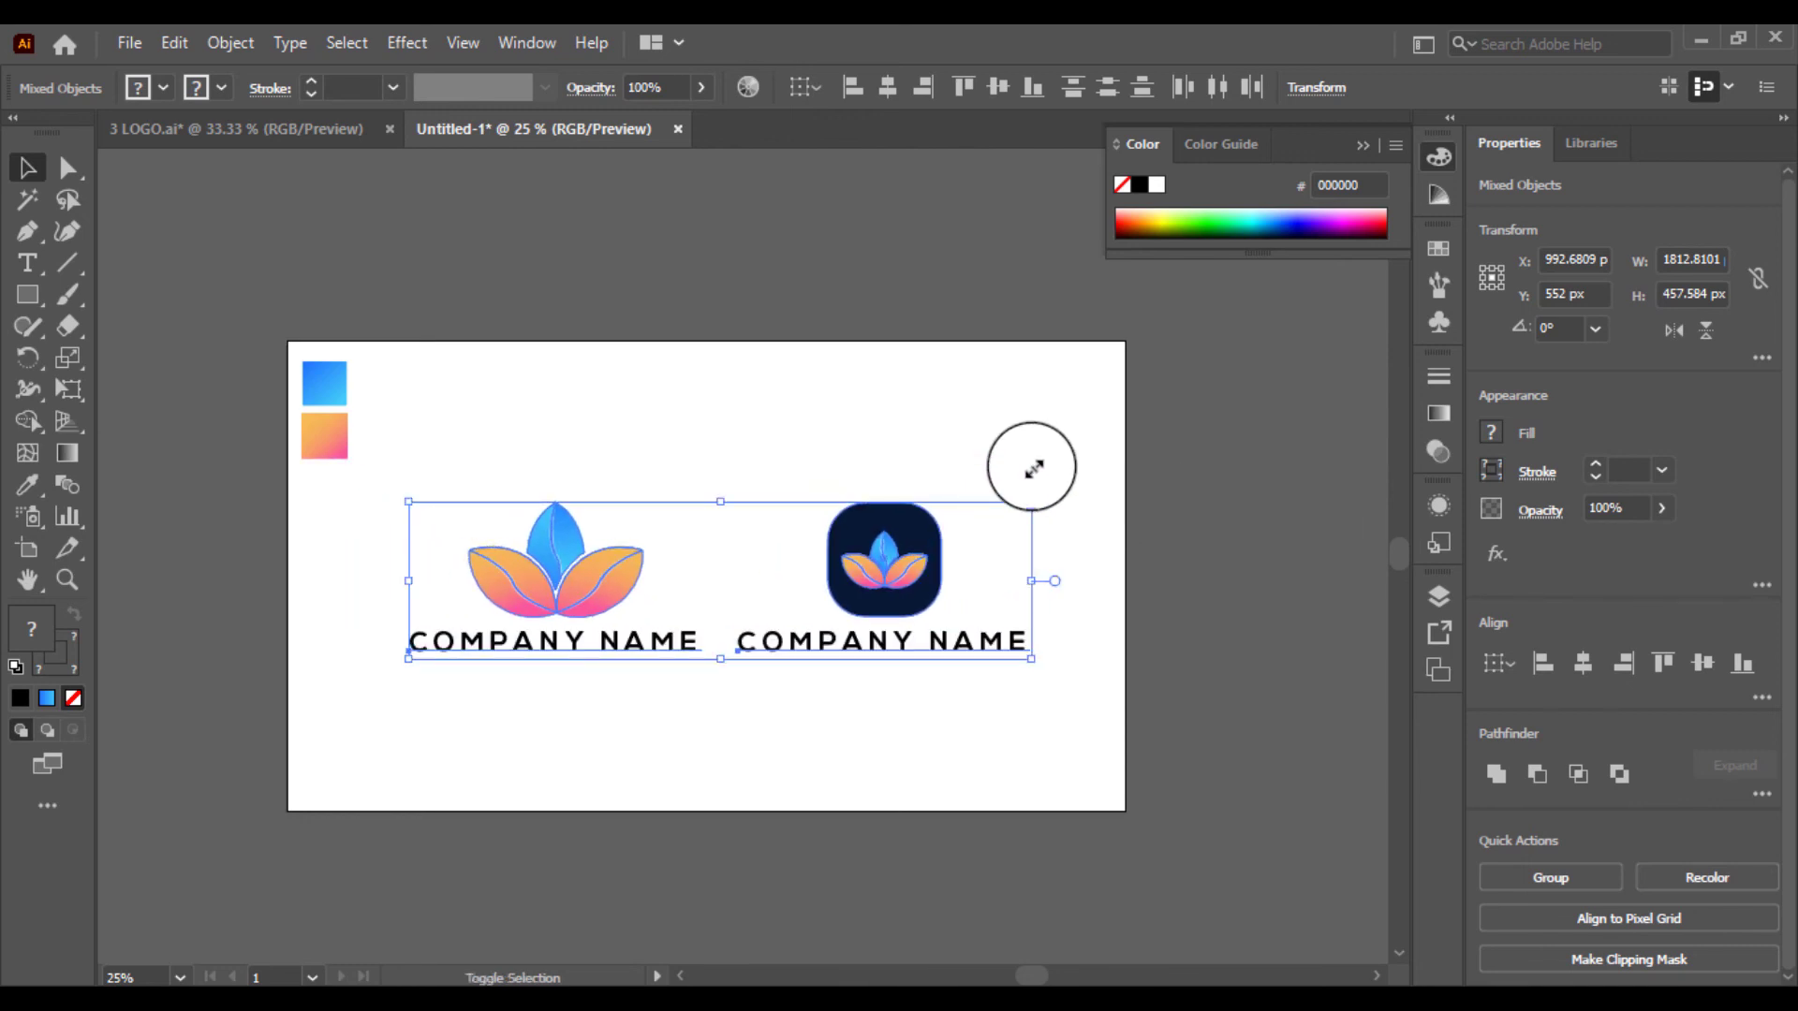
pyautogui.click(1030, 419)
# Reduce the corner rounding of the navy square inside the icon group with its corner widgets.
pyautogui.hotkey('ctrl', '+')
pyautogui.hotkey('ctrl', '+')
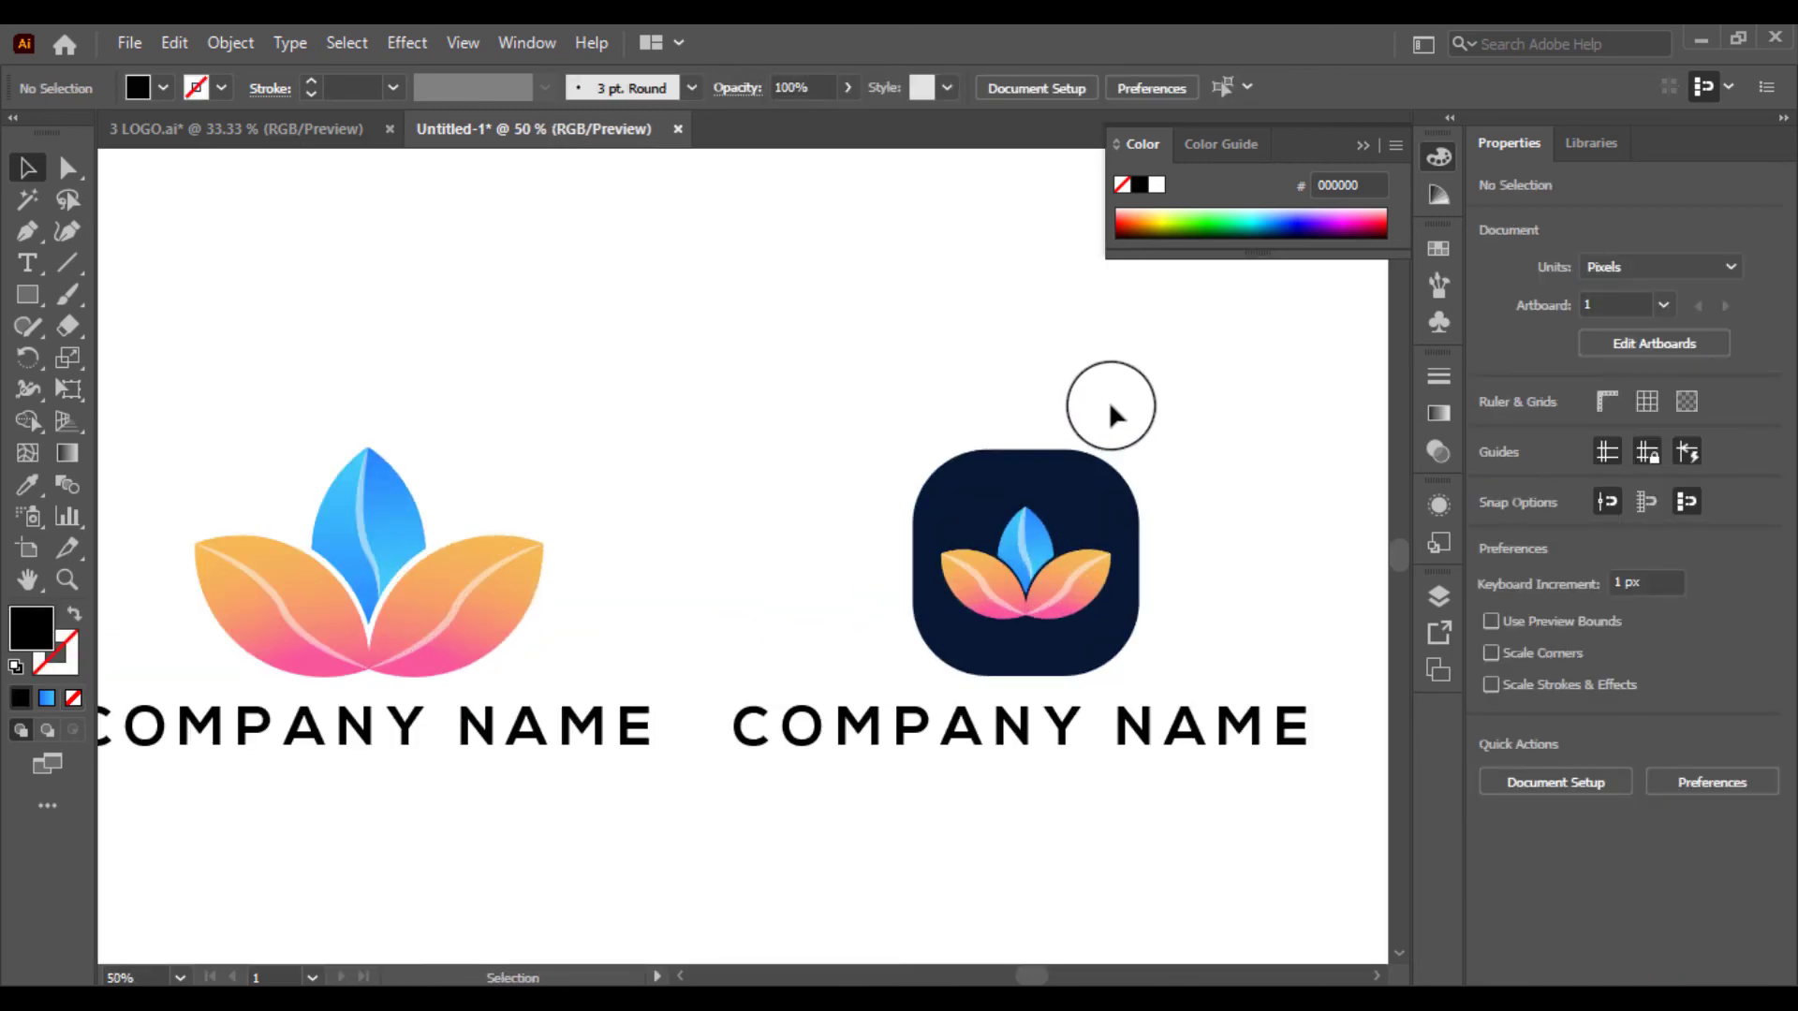
pyautogui.click(1076, 496)
pyautogui.click(67, 168)
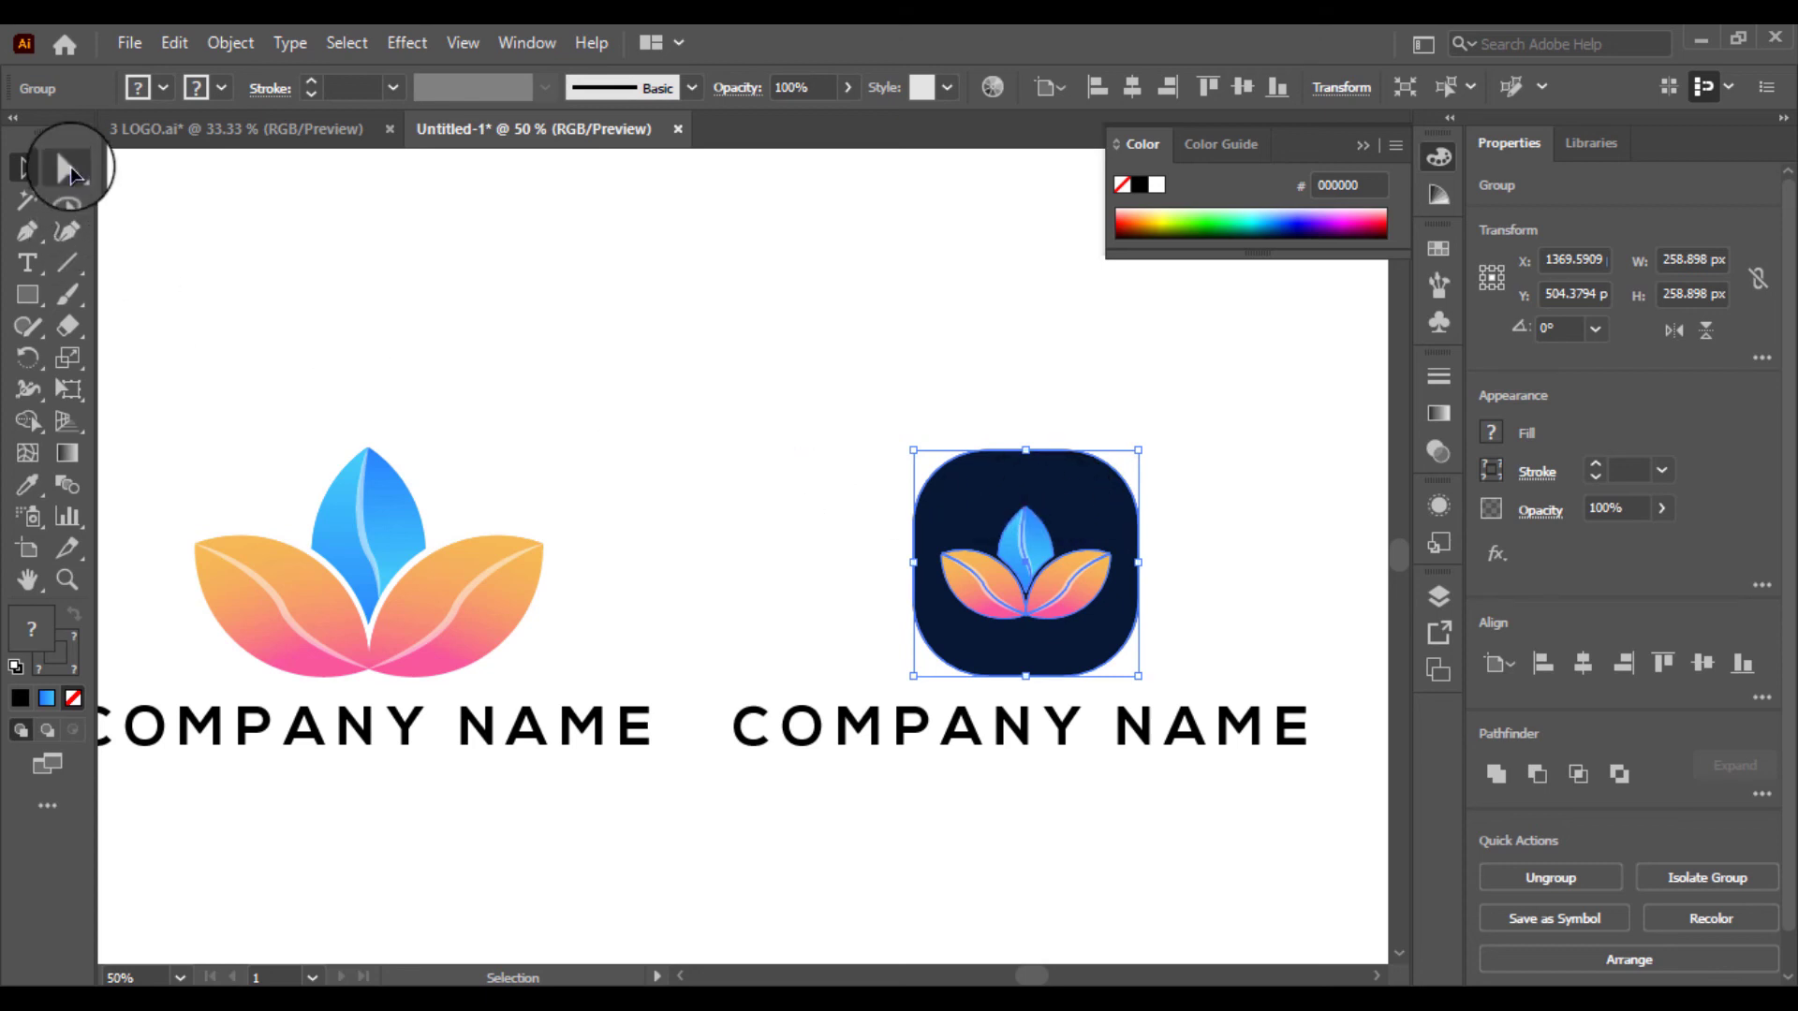
pyautogui.click(1050, 529)
pyautogui.moveTo(1063, 530); pyautogui.dragTo(1091, 505)
pyautogui.click(1206, 396)
pyautogui.hotkey('ctrl', '-')
pyautogui.hotkey('ctrl', '-')
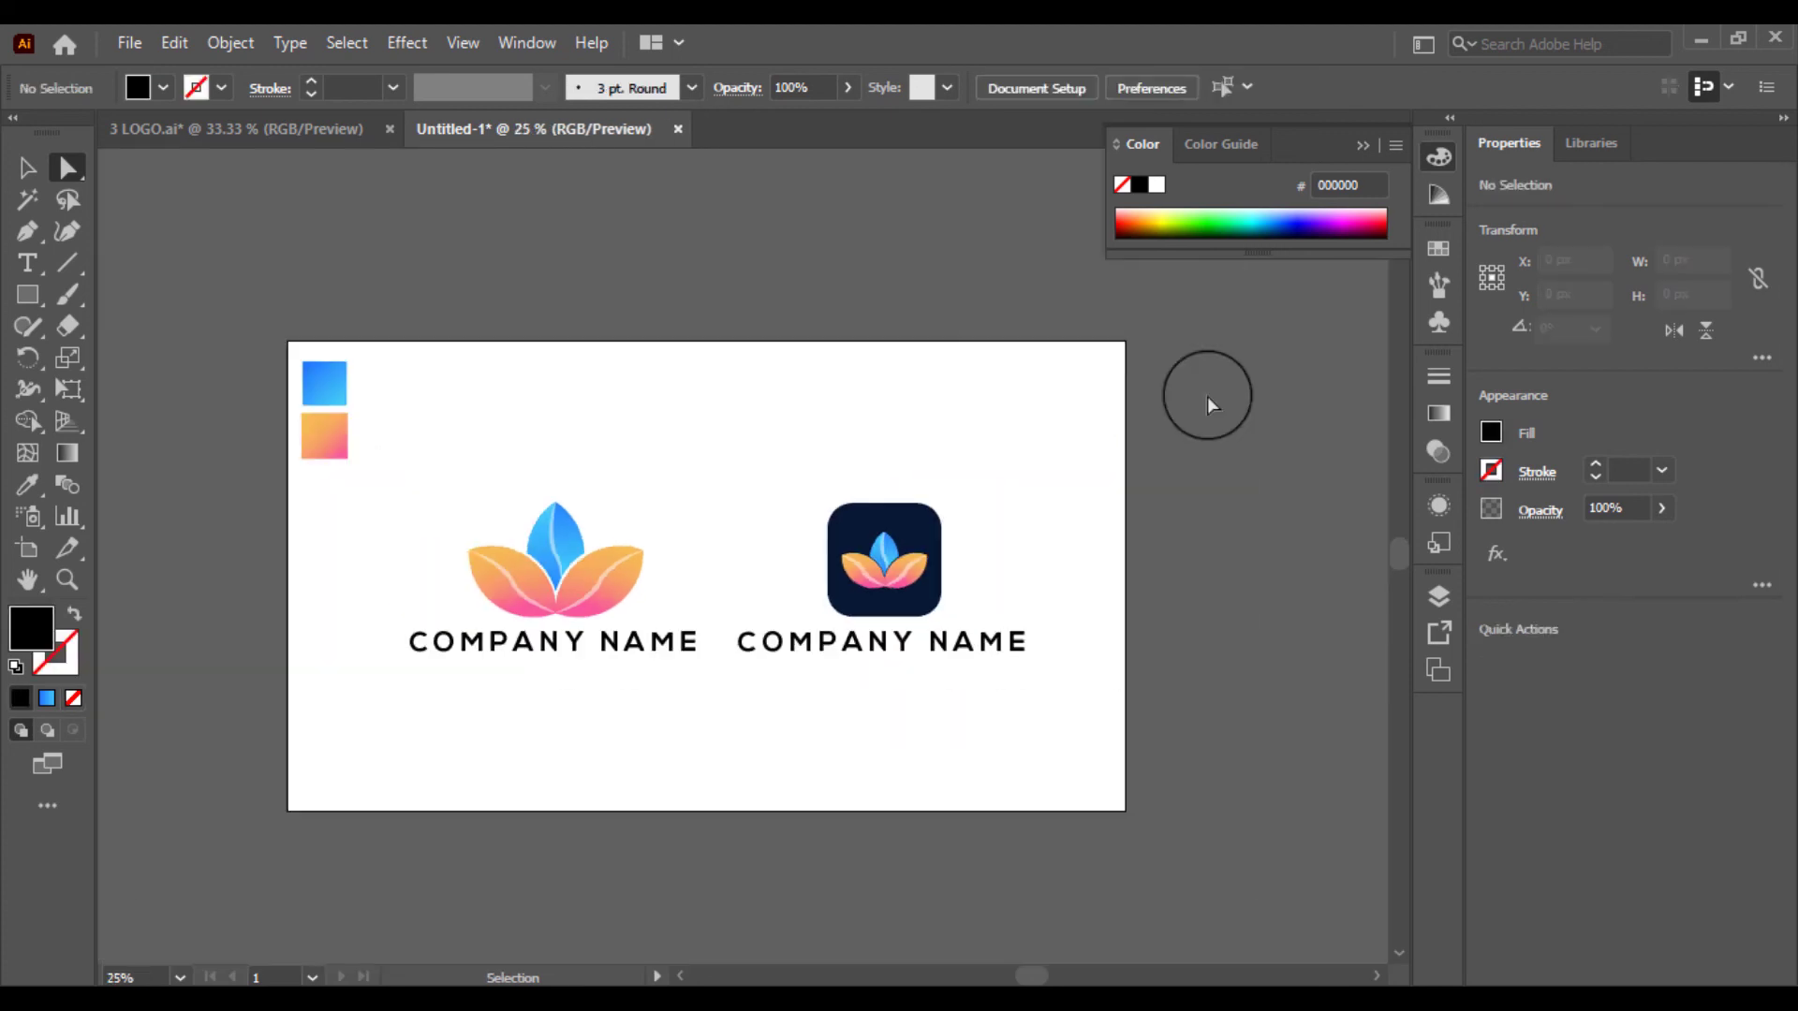
# Try moving the main lotus logo left with the Direct Selection tool, and undo the move.
pyautogui.hotkey('ctrl', '+')
pyautogui.moveTo(561, 471); pyautogui.dragTo(441, 731)
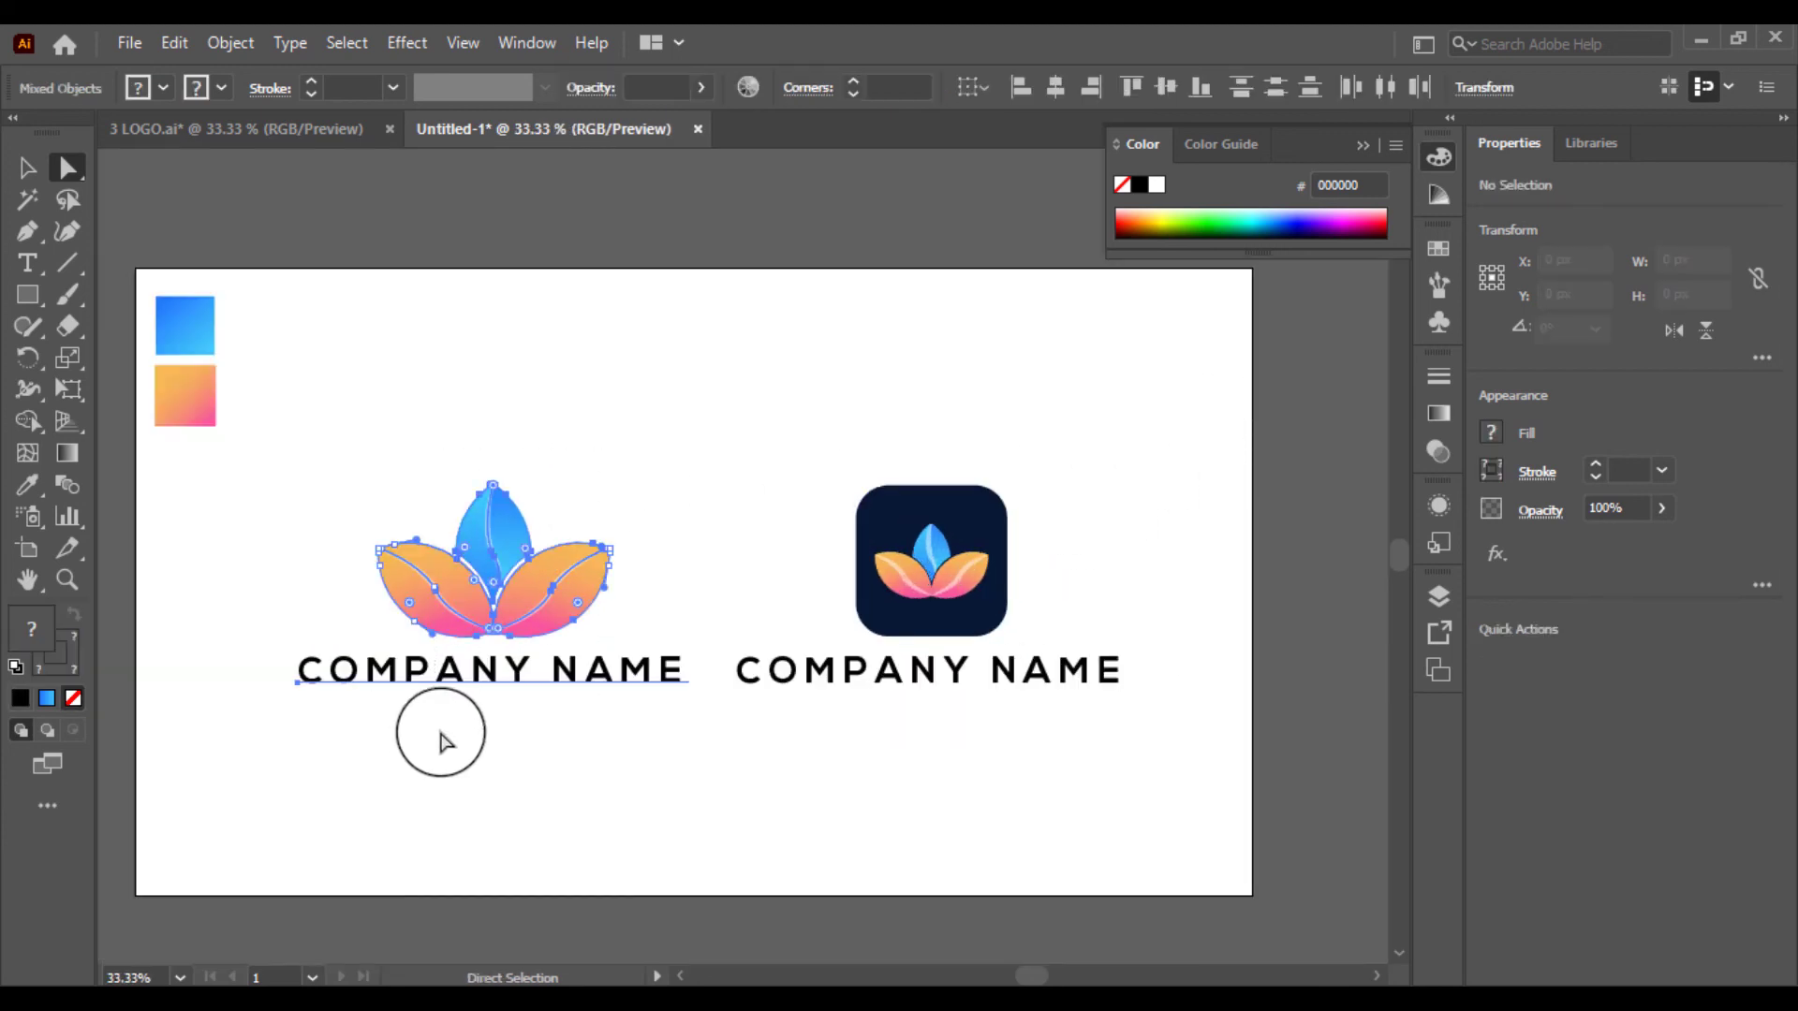
pyautogui.moveTo(509, 618); pyautogui.dragTo(428, 628)
pyautogui.hotkey('ctrl', 'z')
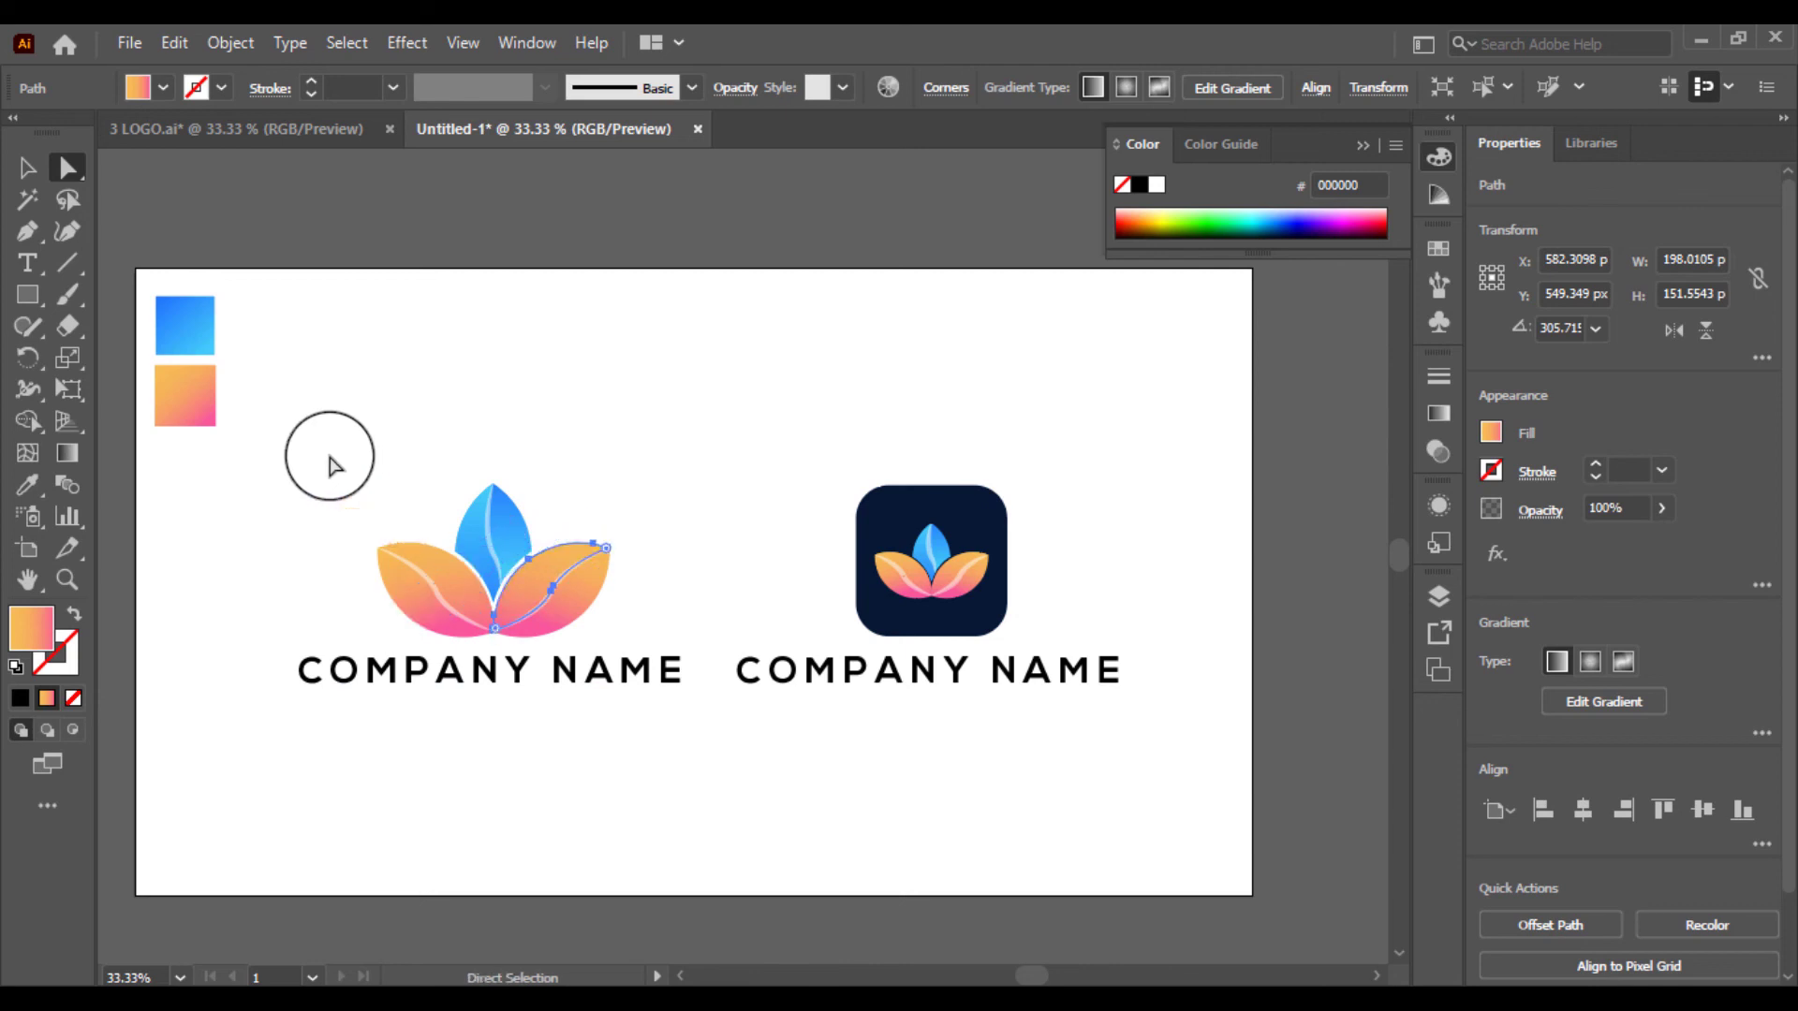
# Group the main lotus with its COMPANY NAME text, and group the navy icon with its own text separately.
pyautogui.click(28, 168)
pyautogui.moveTo(643, 445); pyautogui.dragTo(455, 698)
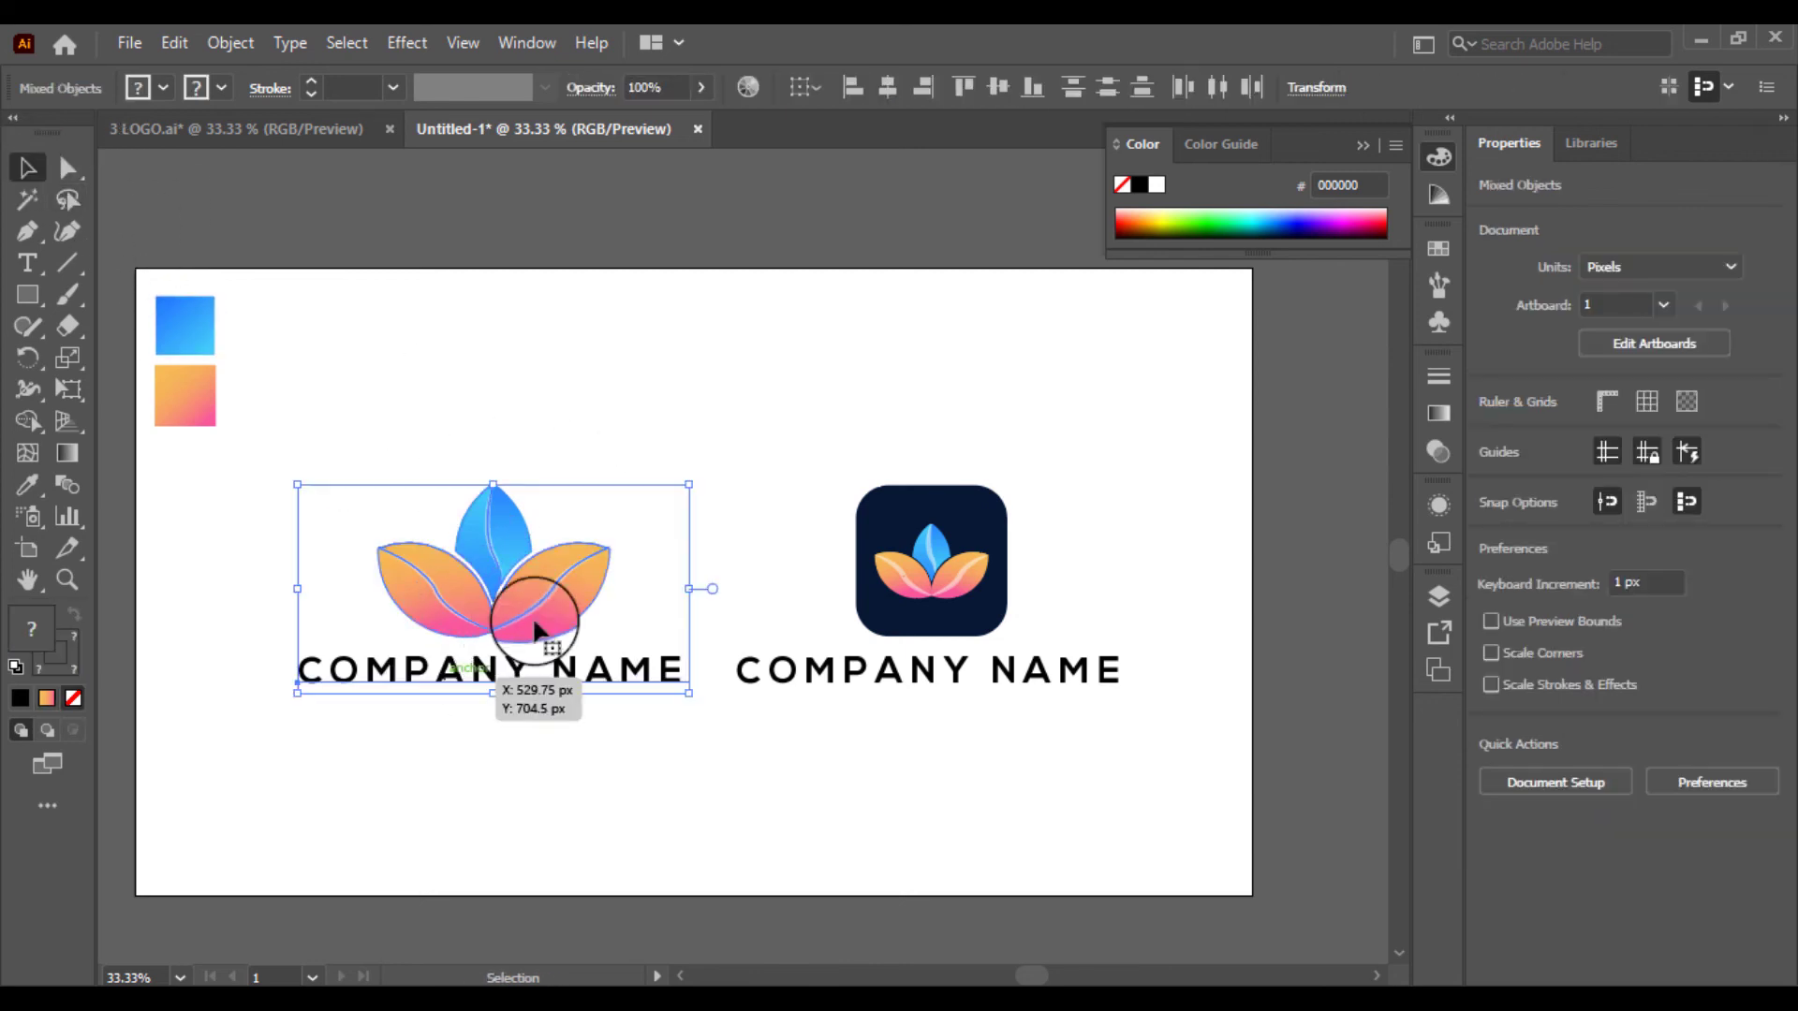
pyautogui.keyDown('shift'); pyautogui.click(534, 620); pyautogui.keyUp('shift')
pyautogui.moveTo(625, 430); pyautogui.dragTo(423, 696)
pyautogui.rightClick(485, 608)
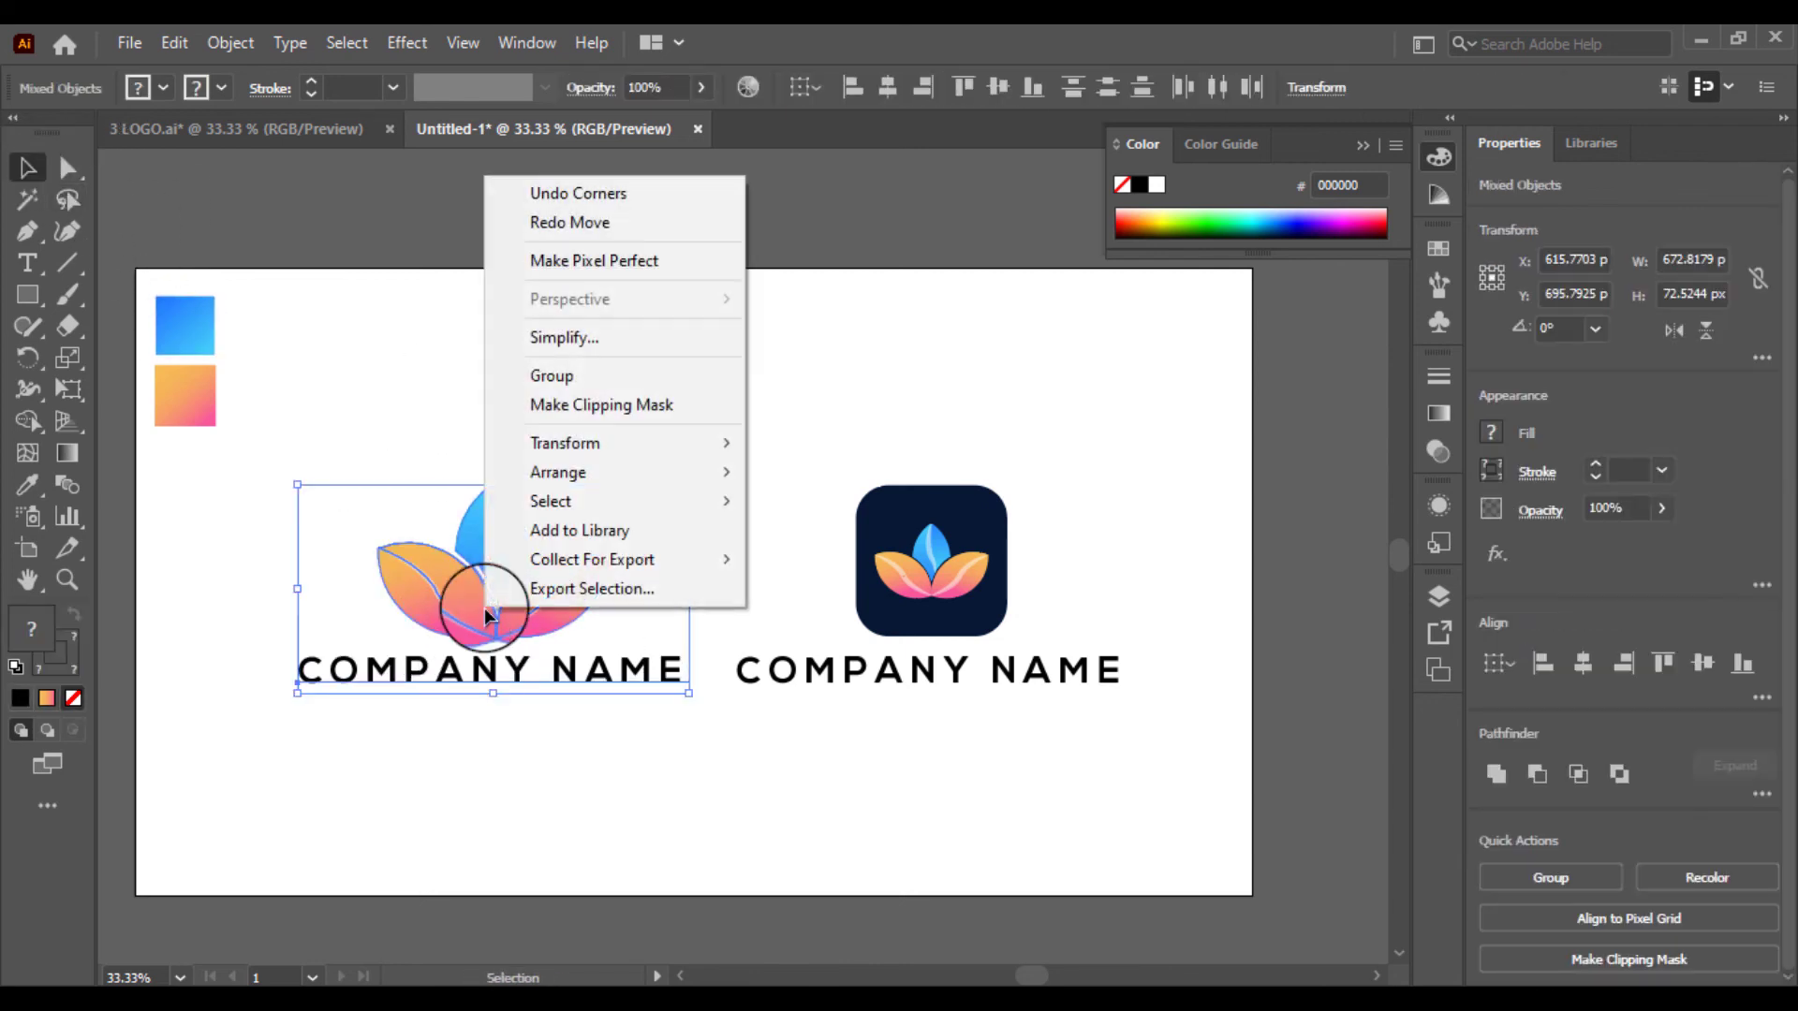
pyautogui.click(564, 376)
pyautogui.moveTo(960, 423); pyautogui.dragTo(899, 698)
pyautogui.rightClick(937, 568)
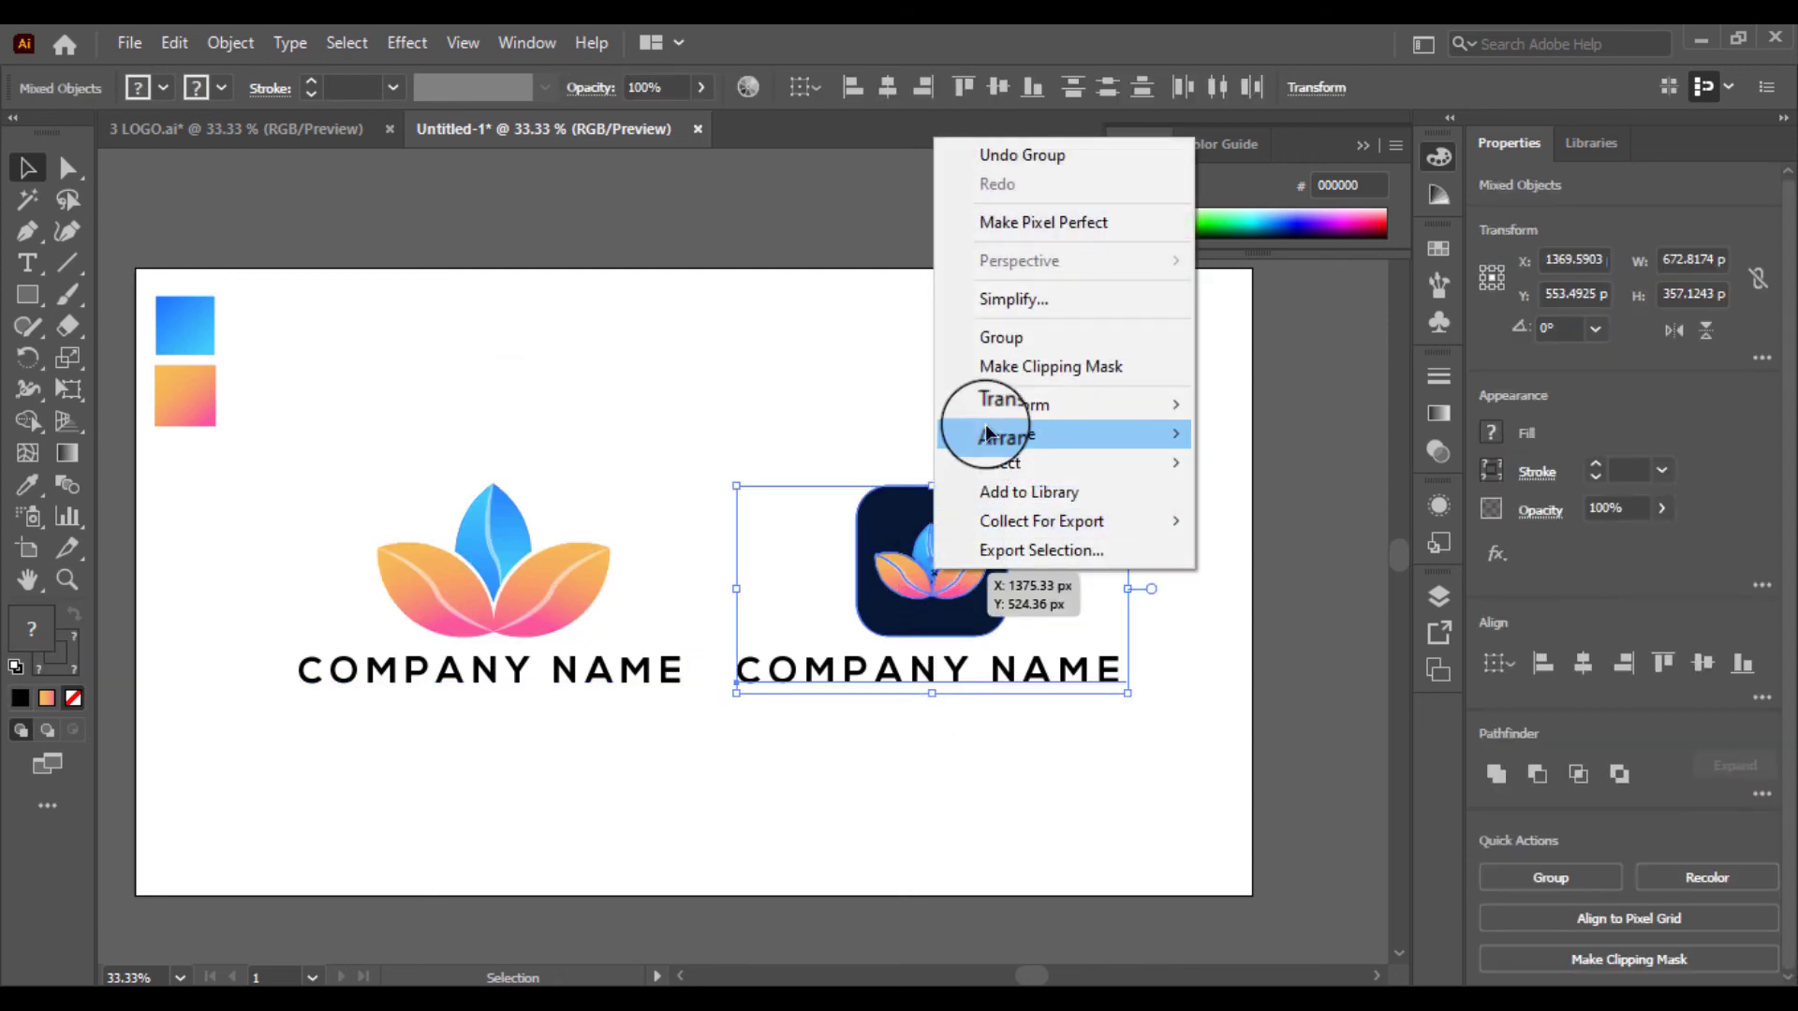
pyautogui.click(1000, 331)
# Space the two logo groups apart by moving the lotus logo further left and the icon logo further right.
pyautogui.moveTo(517, 607)
pyautogui.mouseDown()
pyautogui.moveTo(423, 629)
pyautogui.moveTo(502, 627)
pyautogui.mouseUp()
pyautogui.click(958, 644)
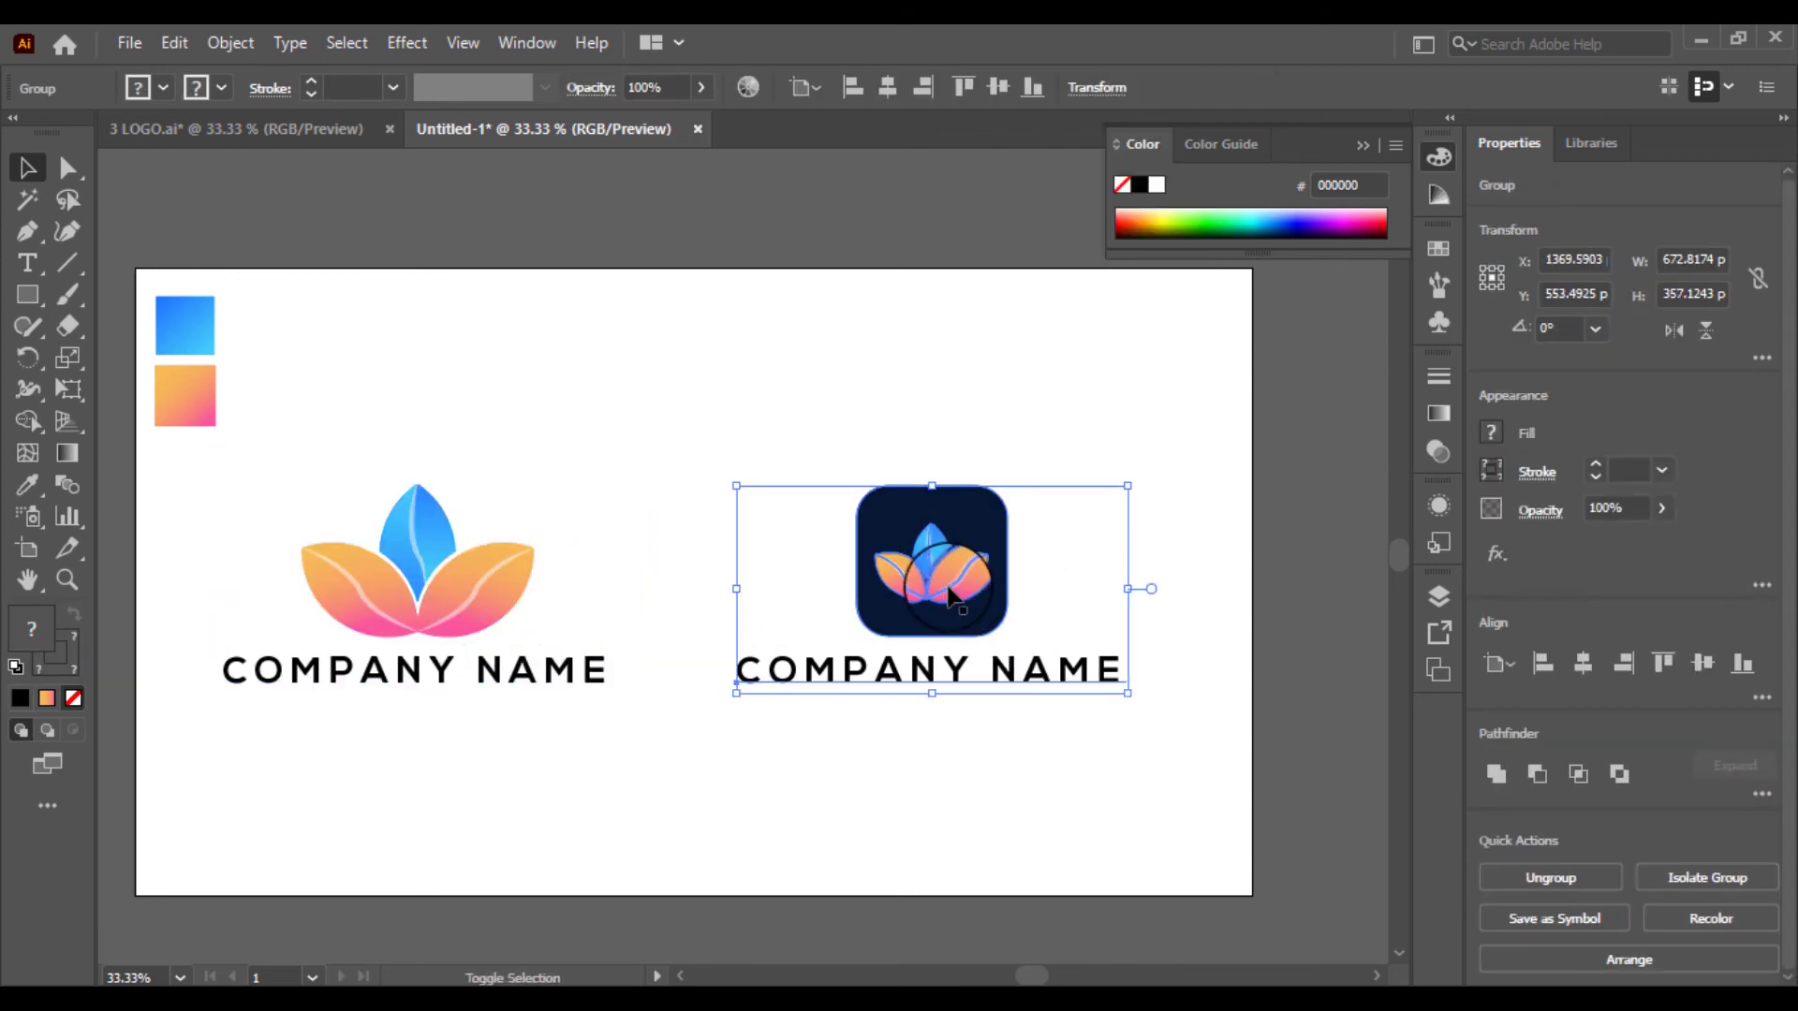
pyautogui.click(1020, 586)
pyautogui.moveTo(855, 490); pyautogui.dragTo(955, 696)
pyautogui.hotkey('ctrl', 'z')
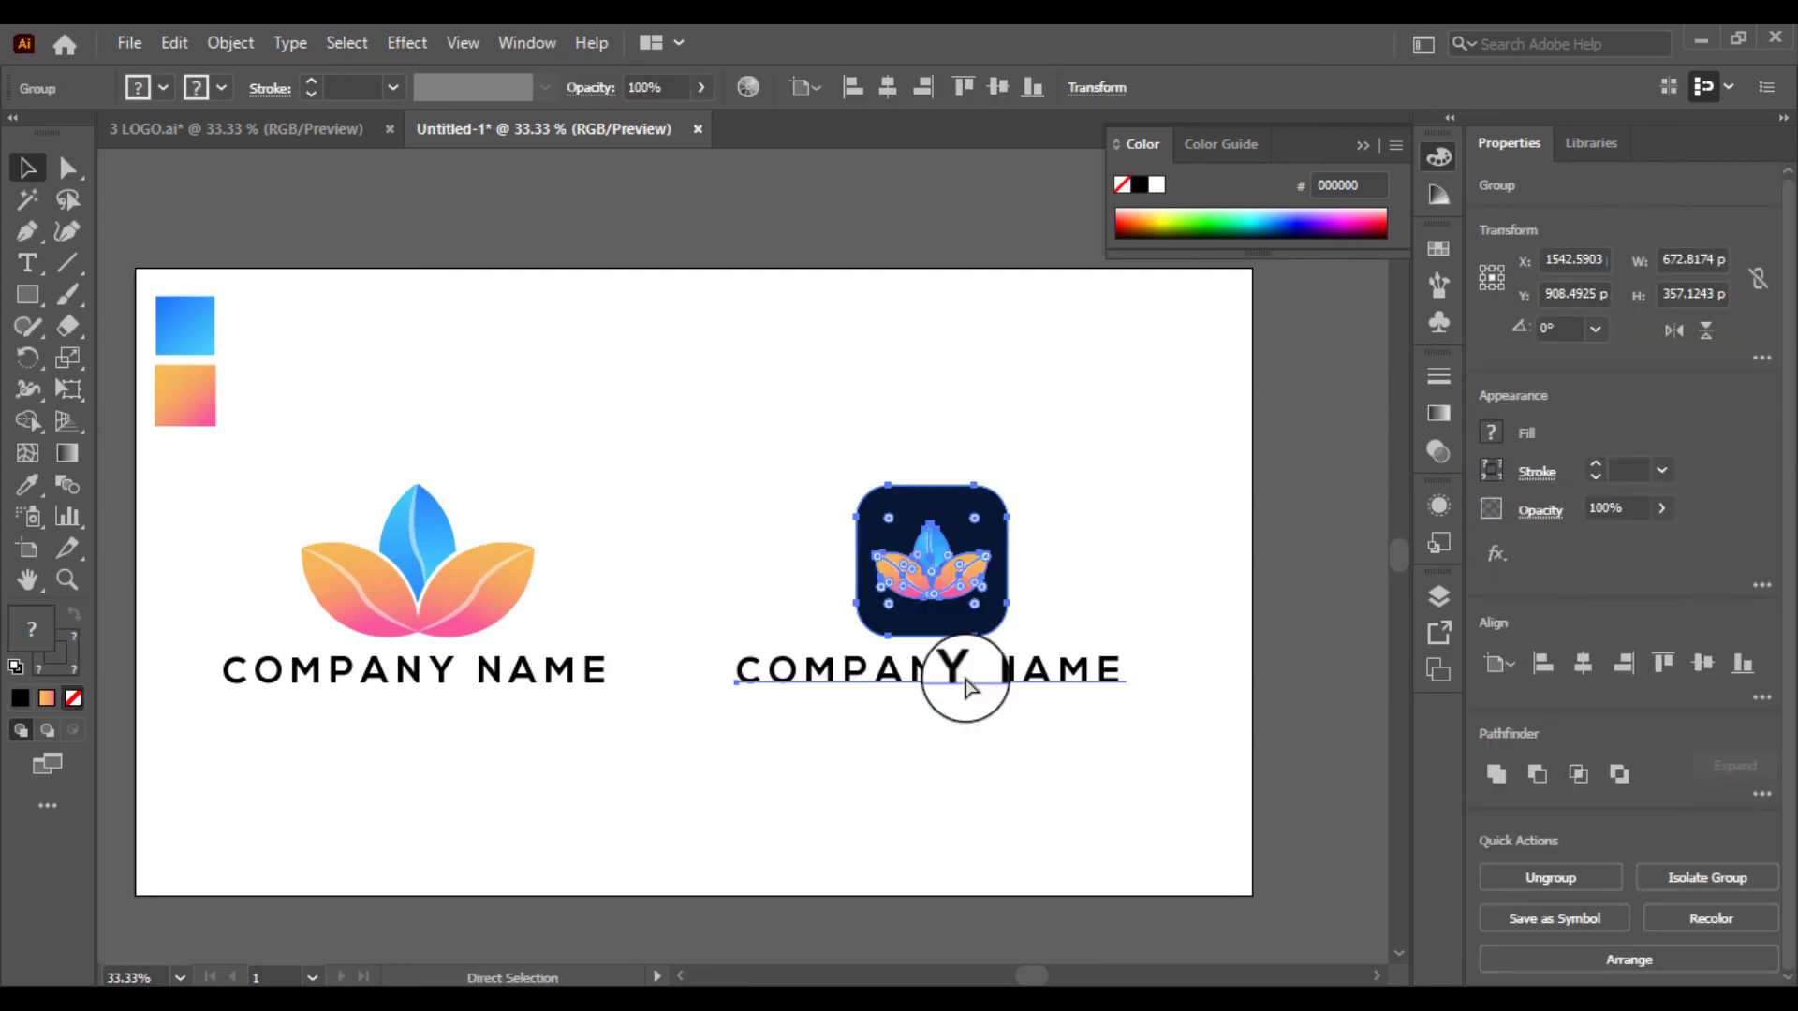
pyautogui.moveTo(894, 590); pyautogui.dragTo(941, 588)
pyautogui.click(996, 807)
pyautogui.hotkey('ctrl', '-')
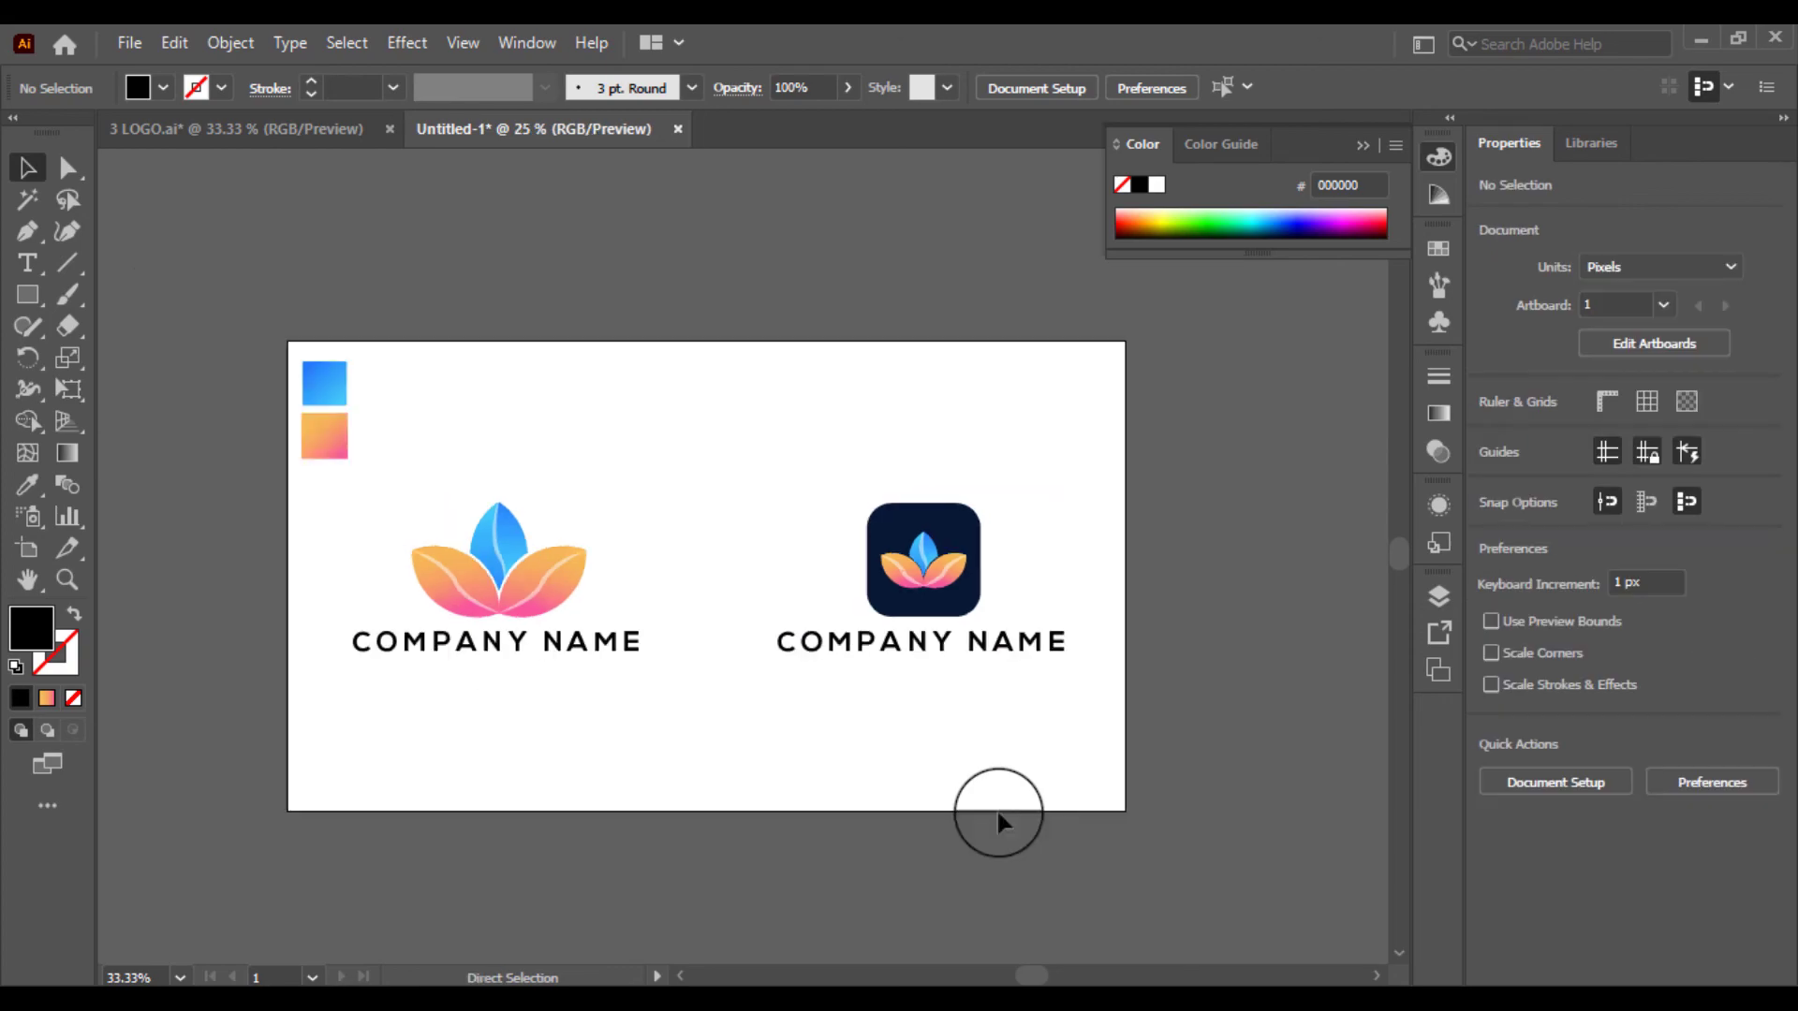
pyautogui.hotkey('ctrl', '+')
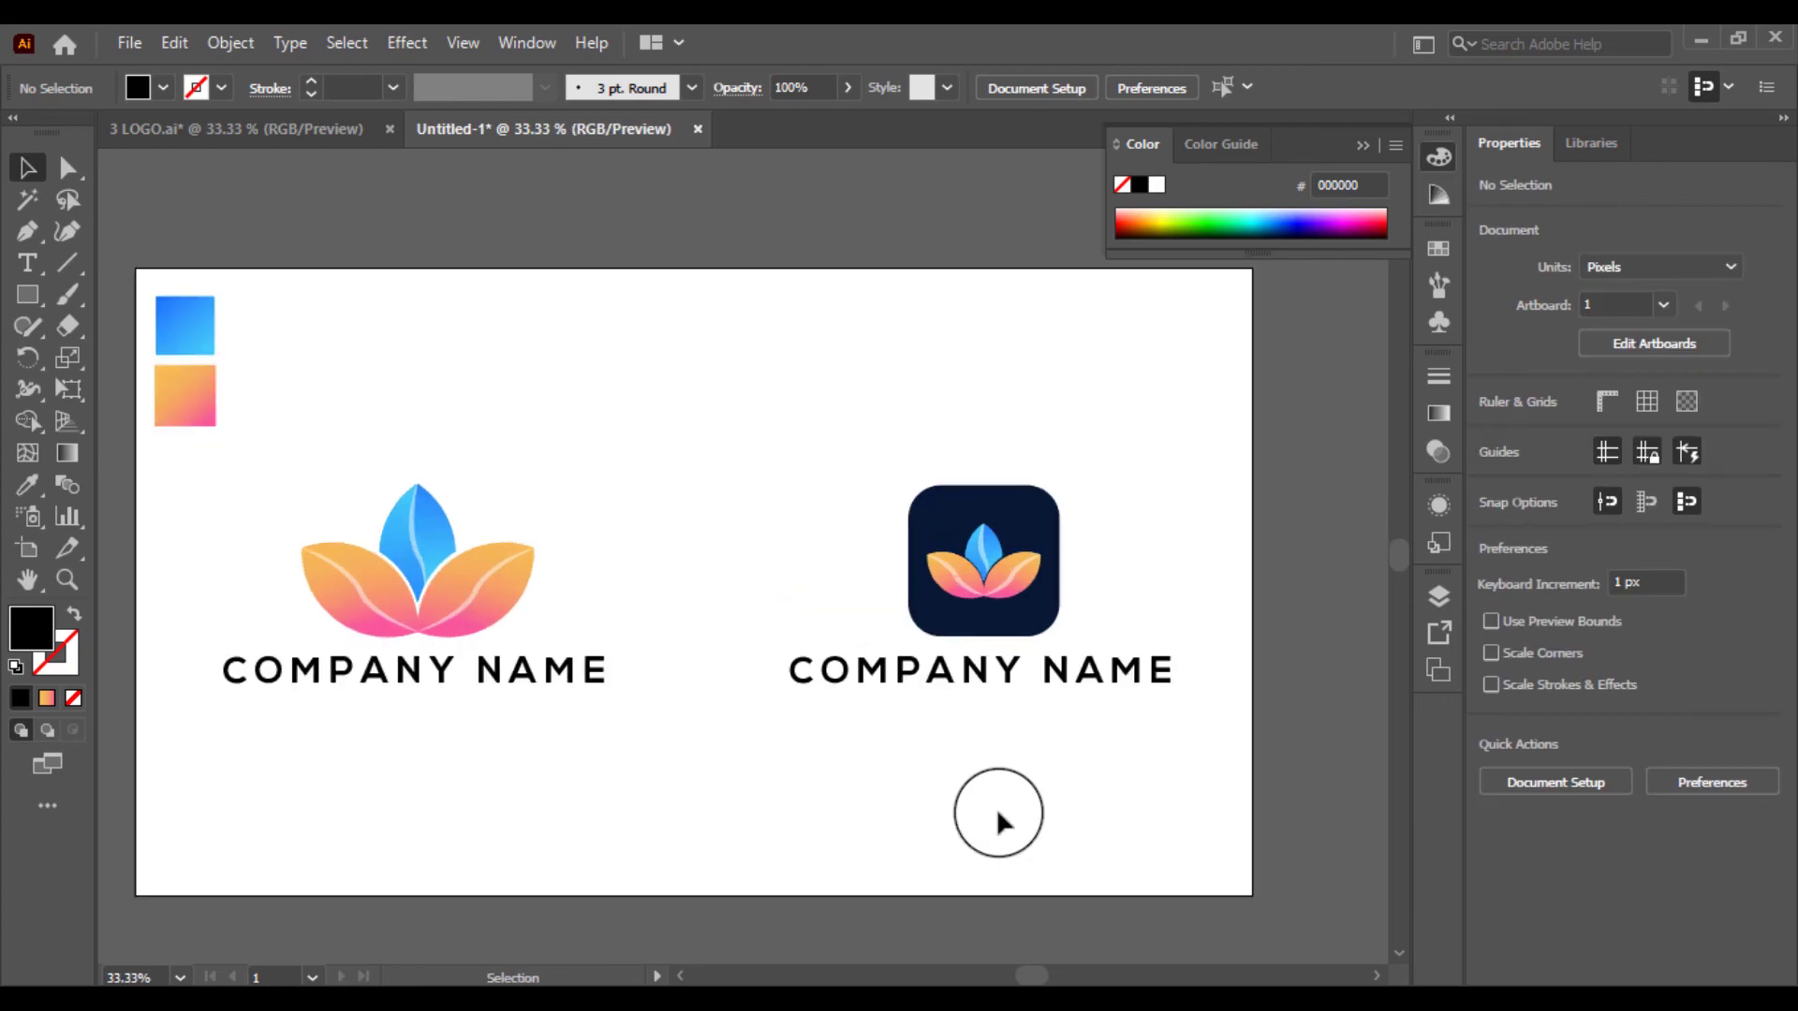